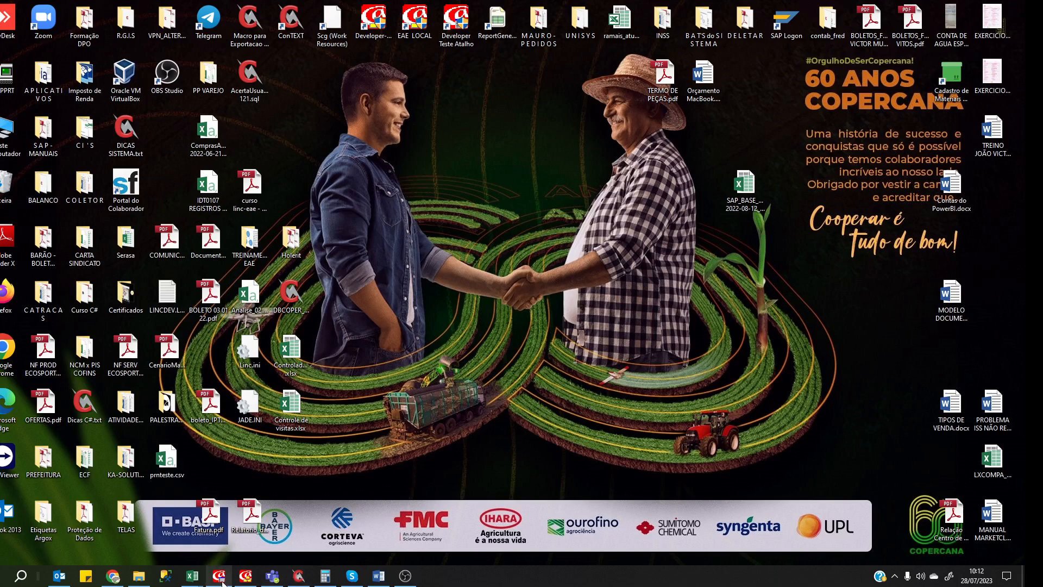
Leave the orders-by-period report for the Developer Test main menu, then switch to the DBJULIO model directory.
left_click(250, 578)
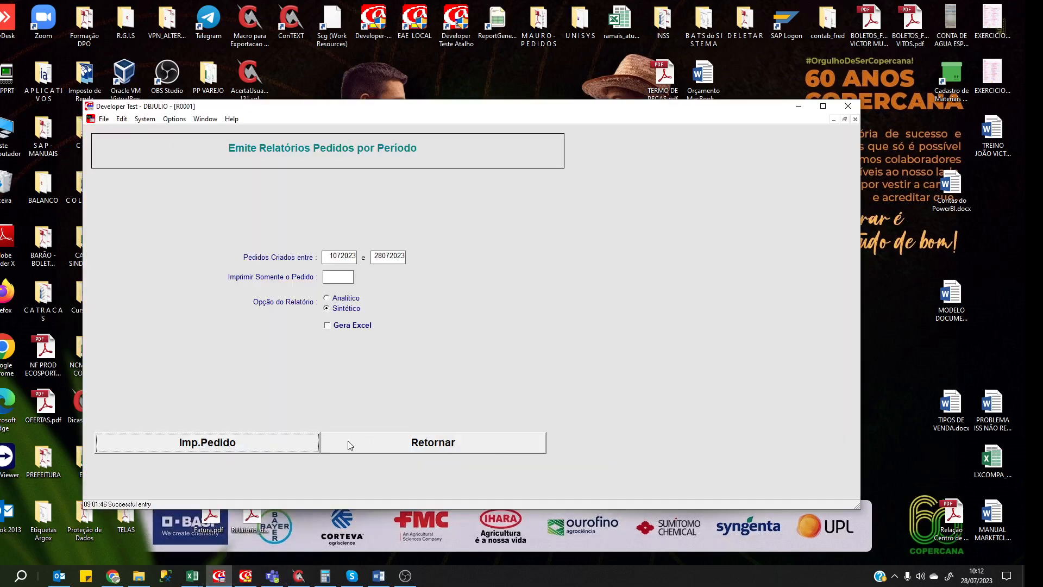
left_click(386, 445)
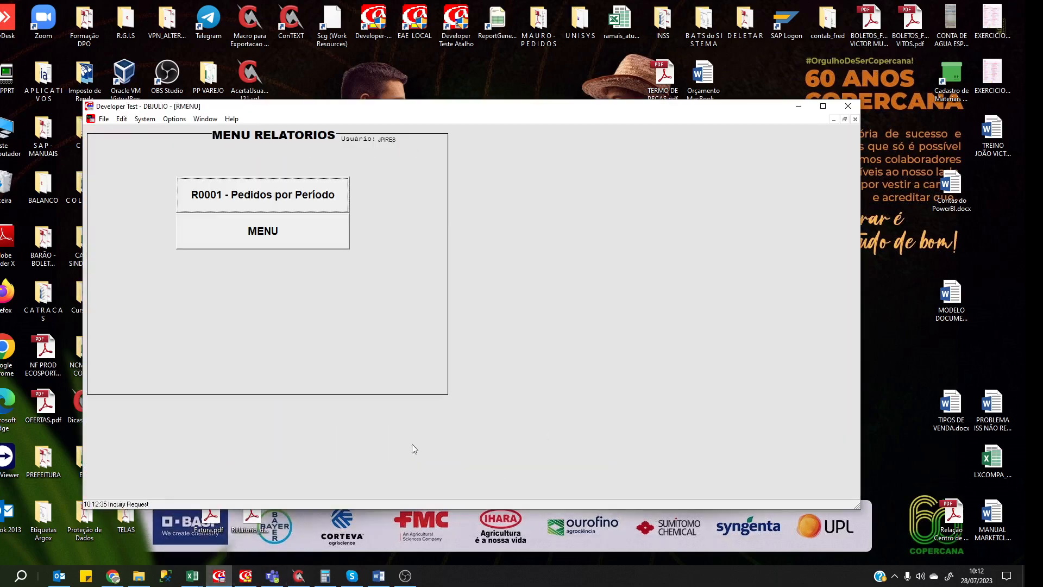
left_click(284, 233)
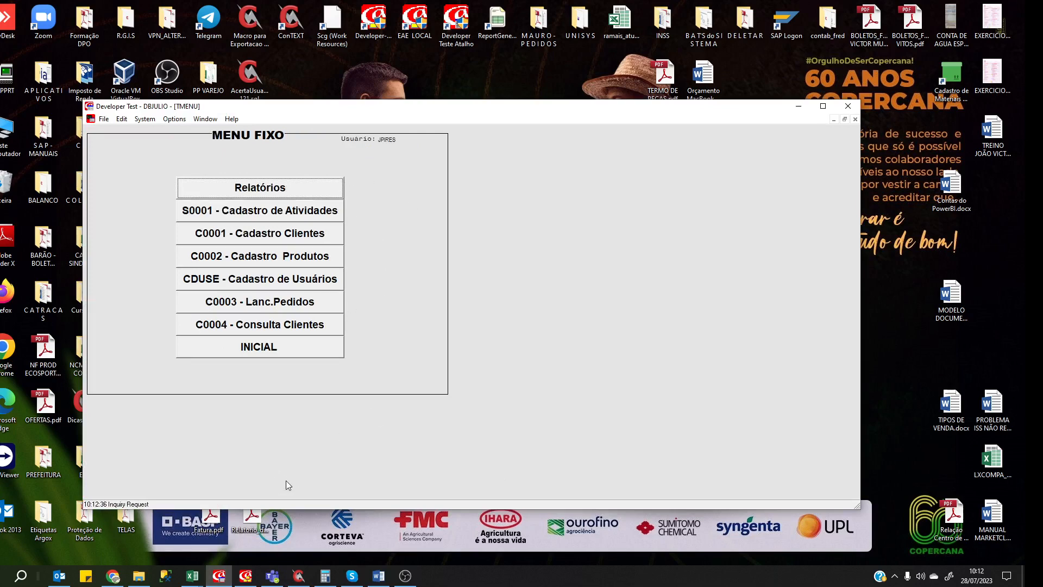
left_click(246, 576)
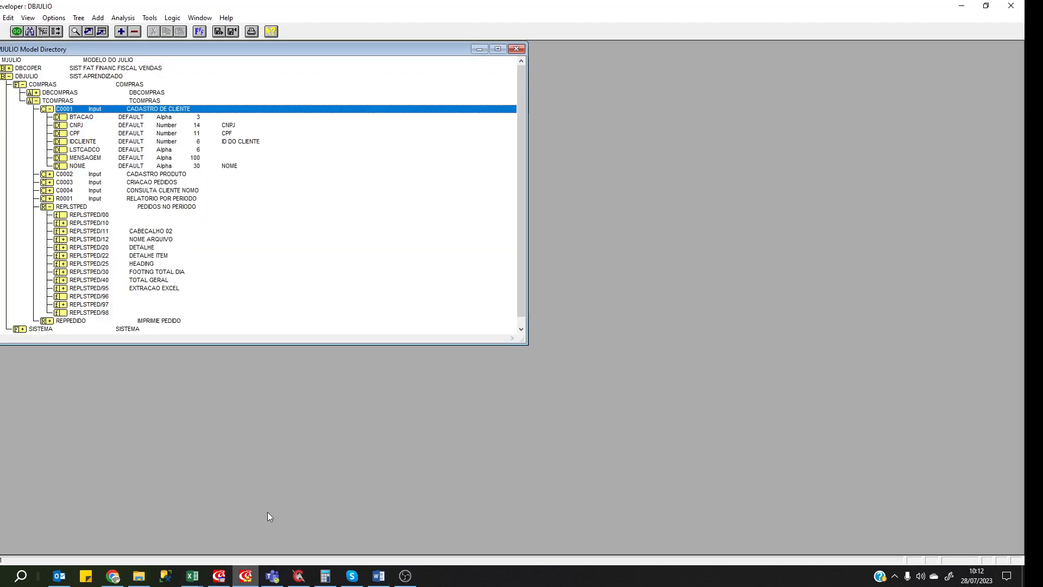
Maximize the Model Directory and expand DBJULIO > COMPRAS > DBCOMPRAS to list its outputs.
left_click(498, 49)
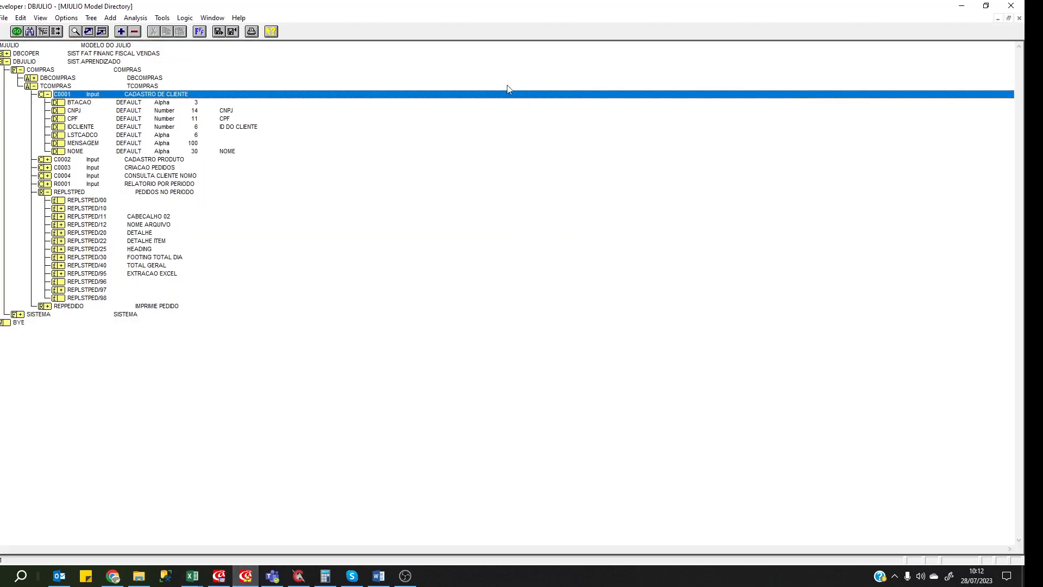
left_click(8, 62)
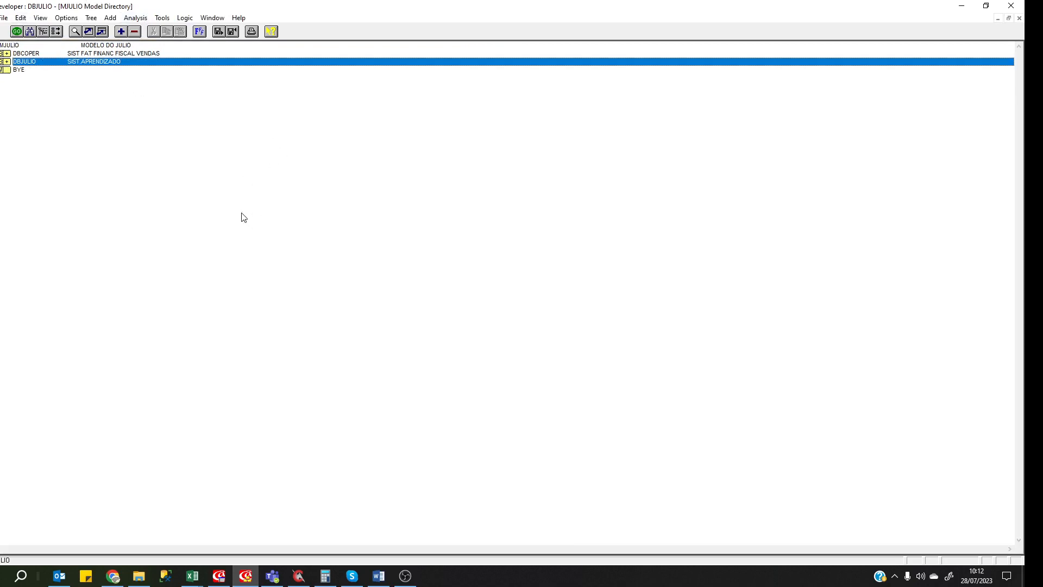
left_click(5, 48)
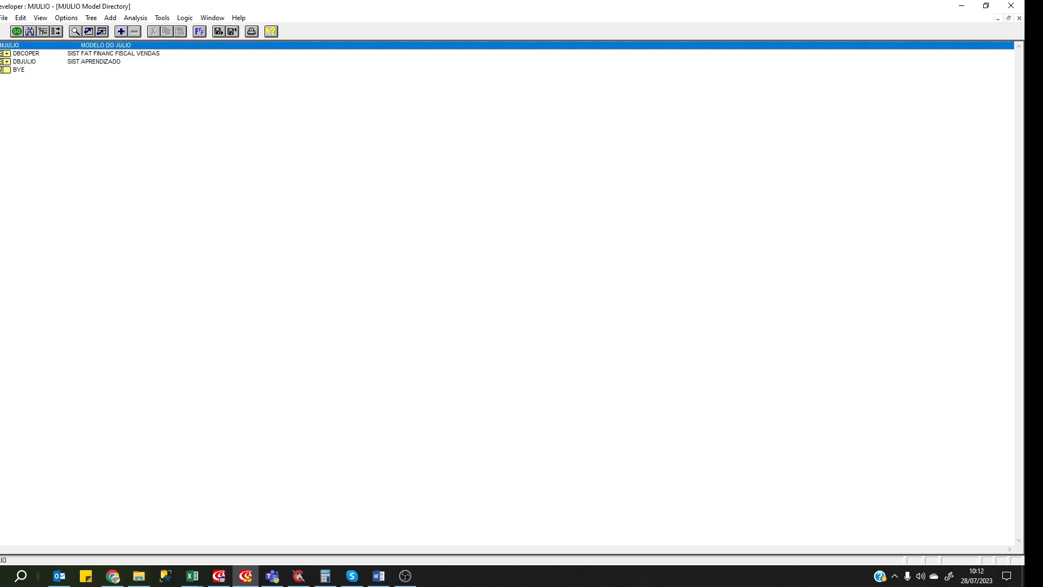
left_click(12, 54)
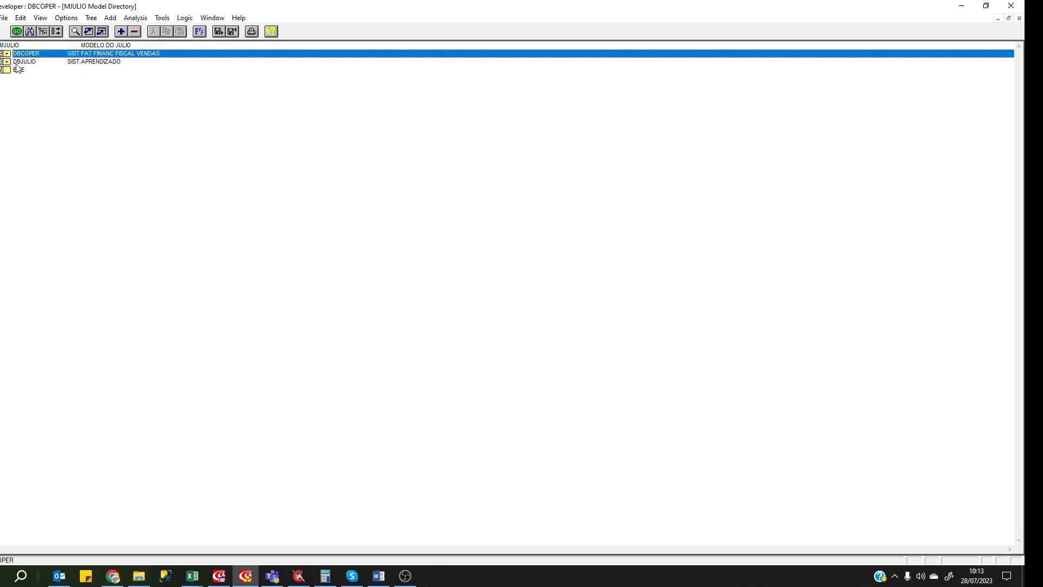
left_click(16, 62)
left_click(6, 62)
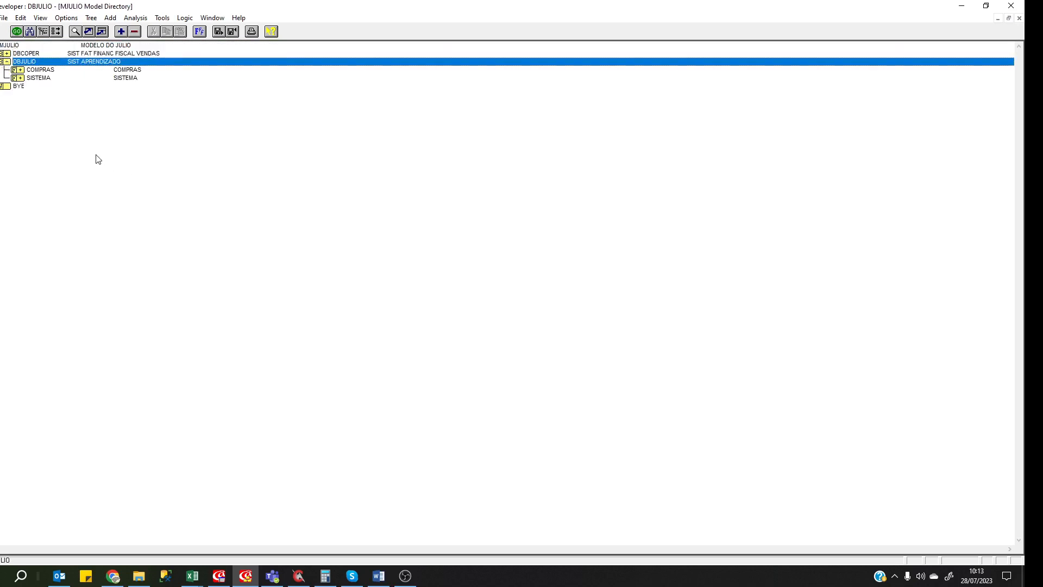
left_click(42, 71)
left_click(21, 70)
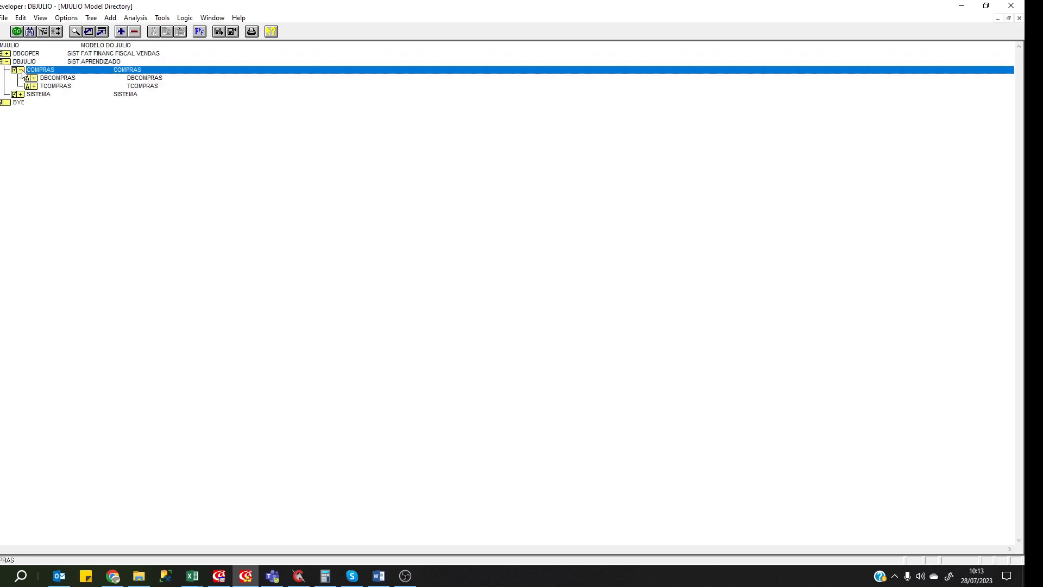
left_click(40, 80)
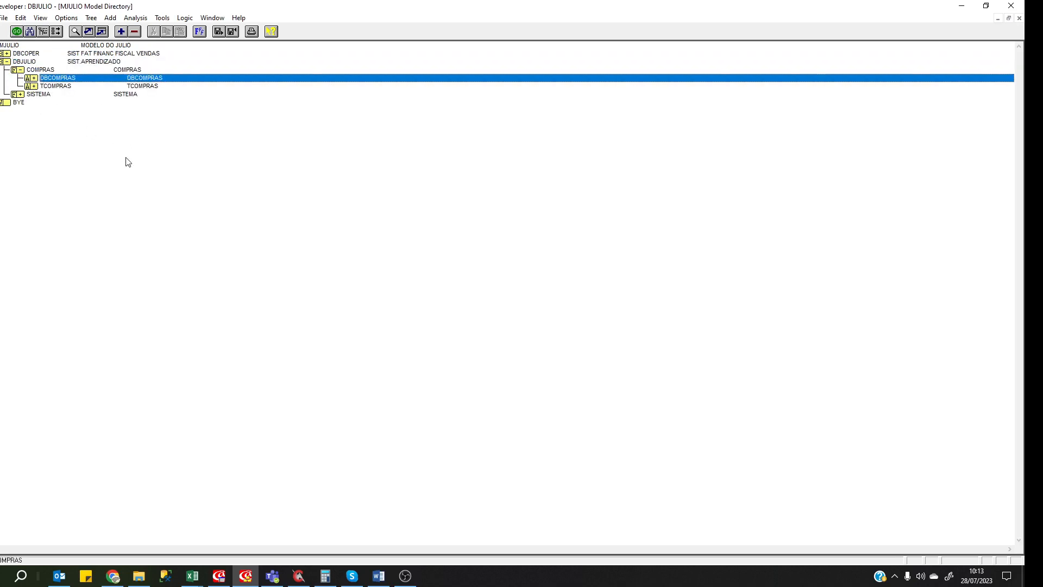
left_click(35, 79)
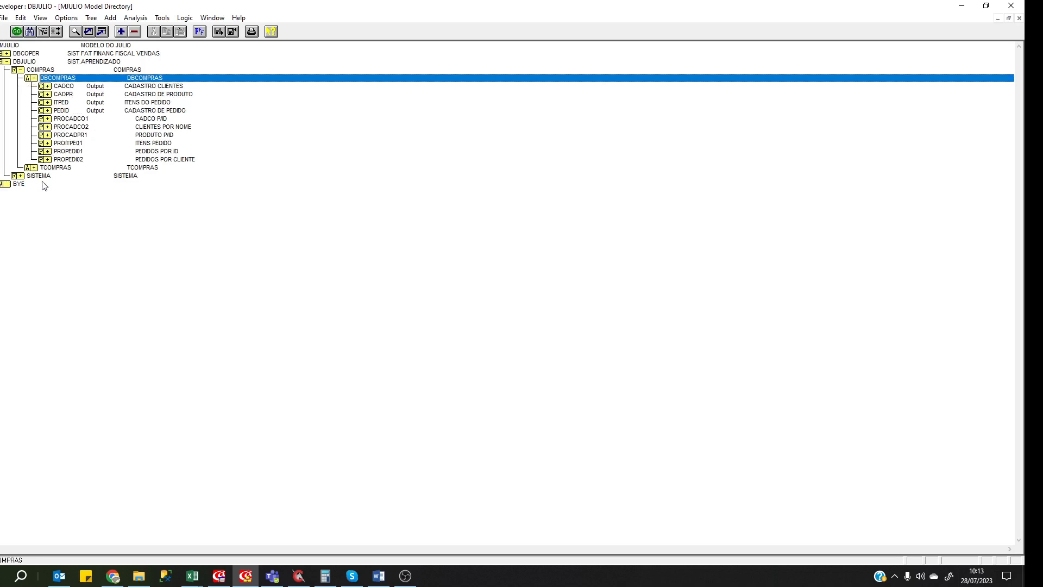
Expand TCOMPRAS and CADCO's fields, then bring up DBJULIO's Open dialog.
left_click(83, 92)
key("Up")
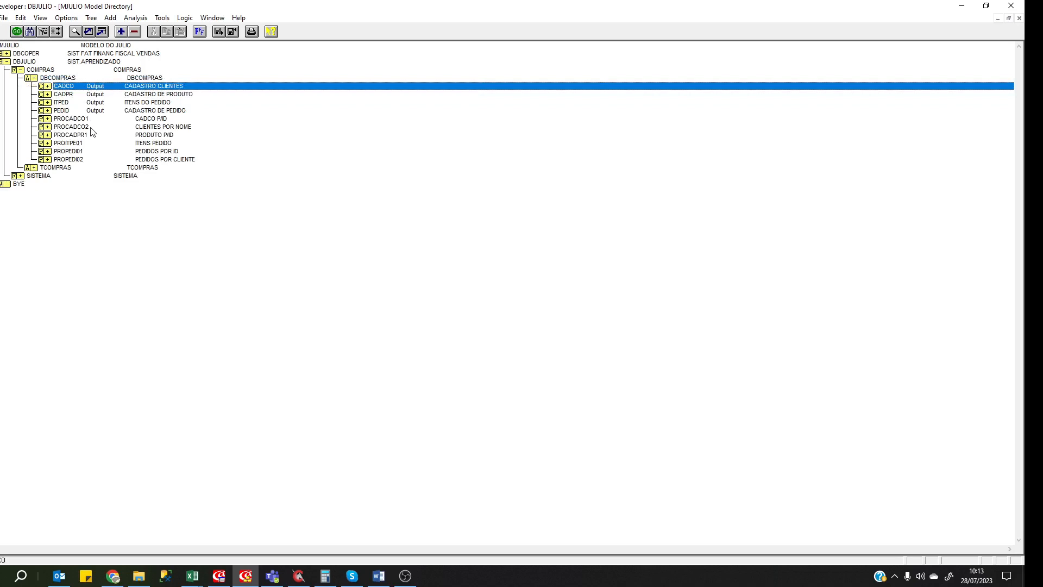
left_click(99, 104)
left_click(97, 111)
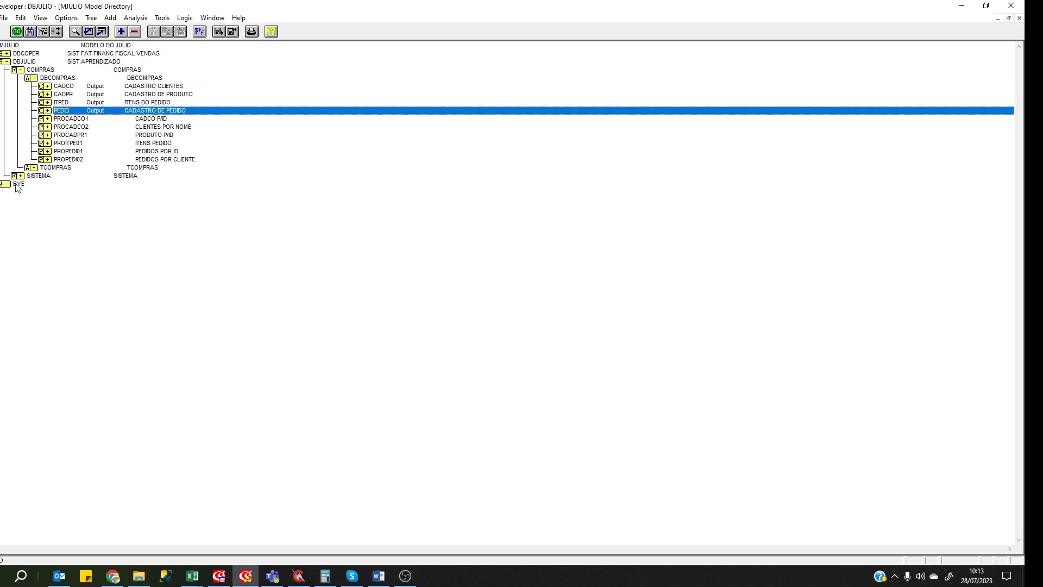
left_click(32, 168)
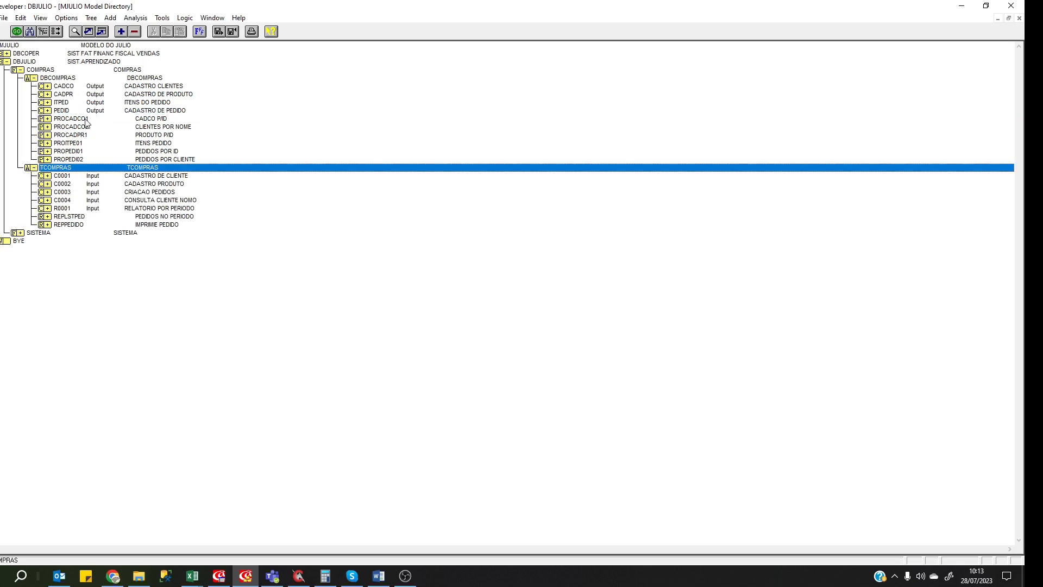
left_click(49, 86)
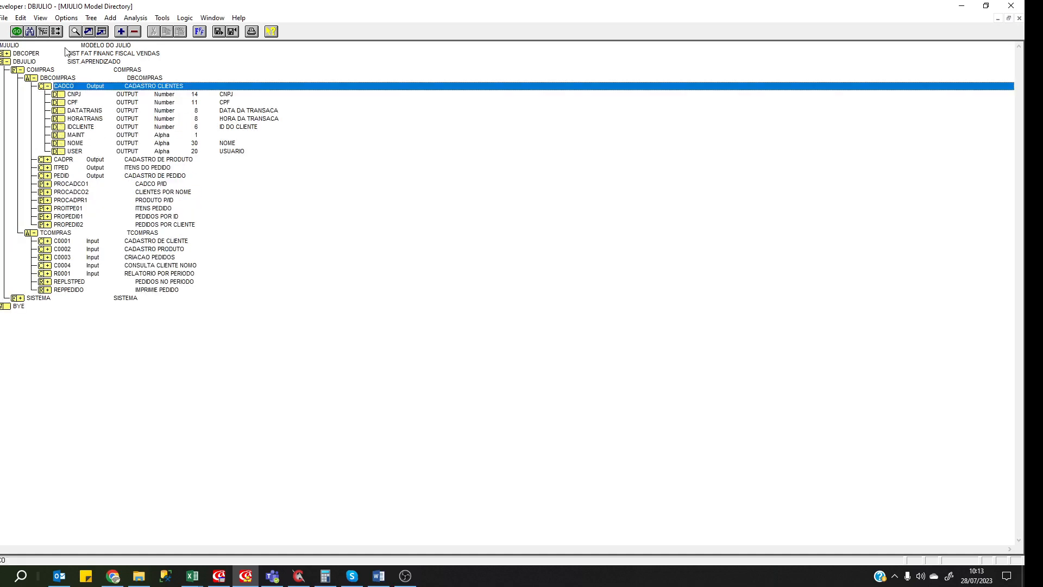
double_click(59, 62)
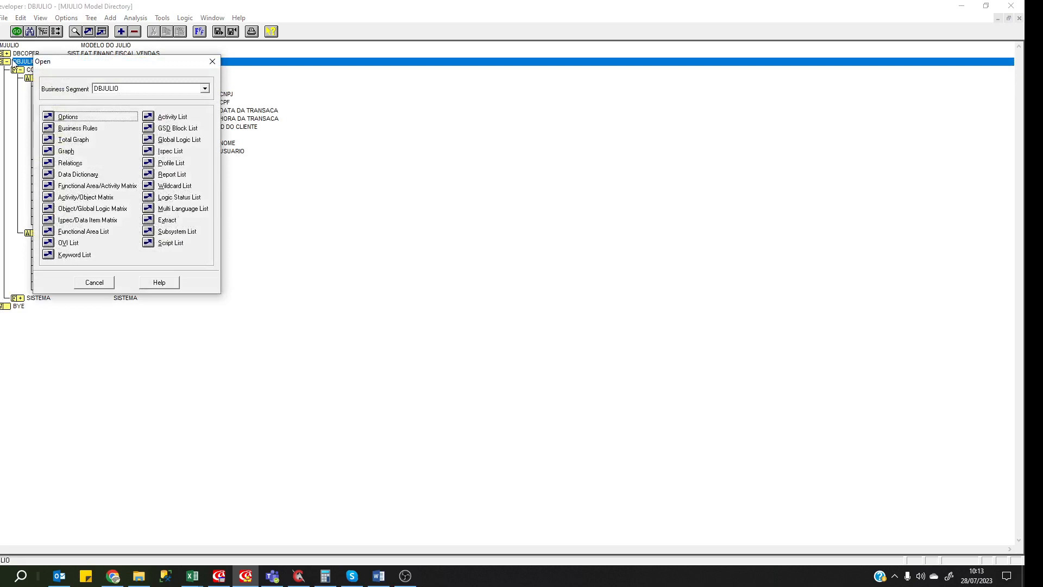
View the DBJULIO local data dictionary in a floating window, close it, and lengthen the Model Directory.
left_click(61, 175)
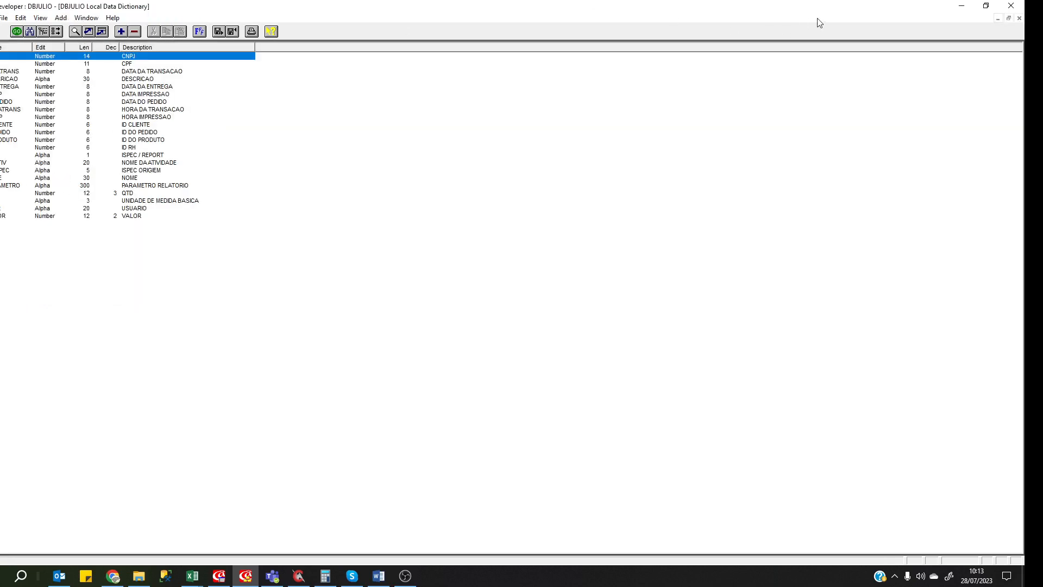
left_click(1008, 18)
left_click_drag(204, 59, 339, 240)
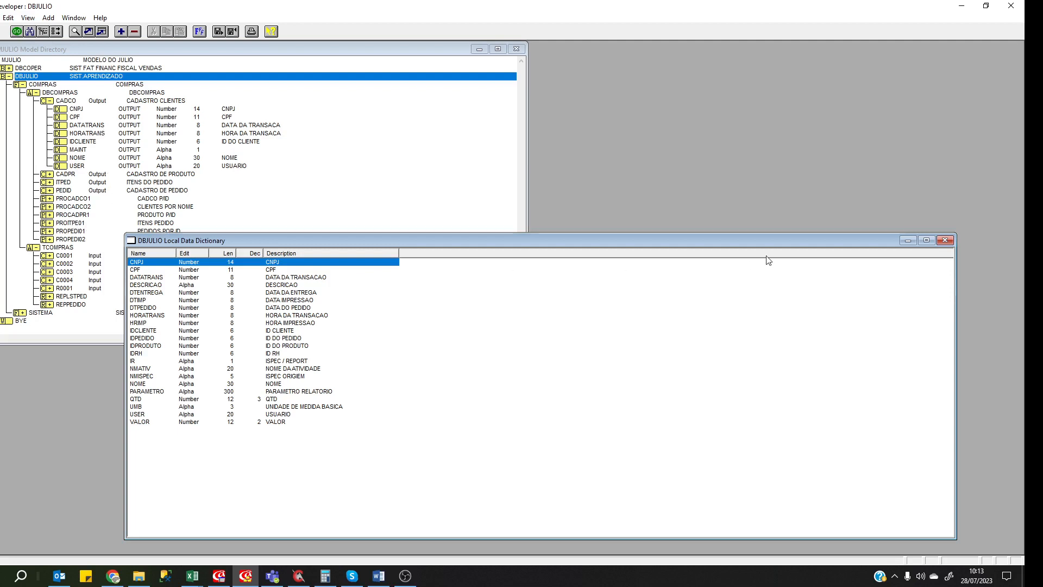
left_click(945, 240)
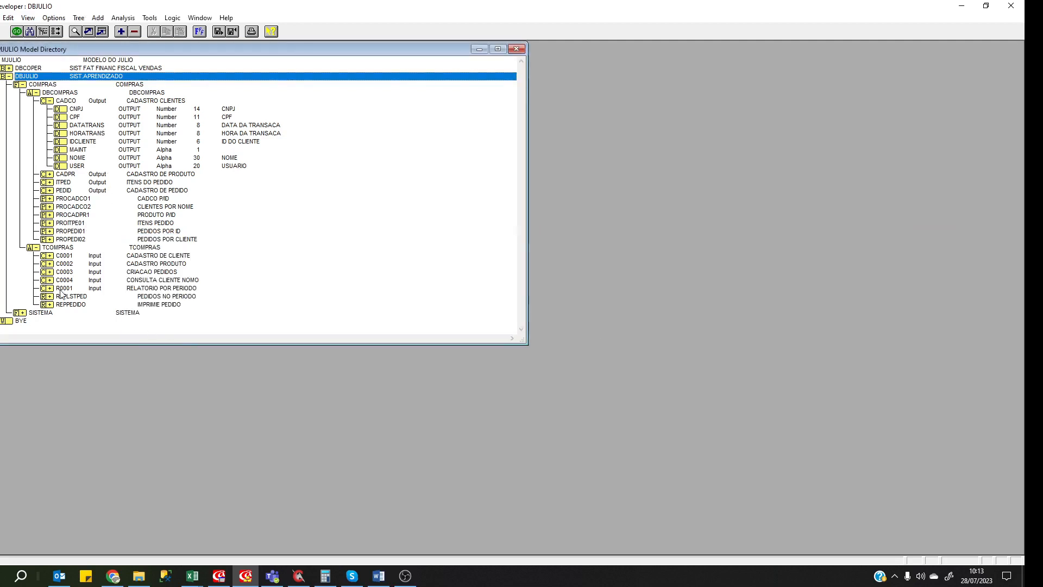
left_click_drag(79, 345, 89, 423)
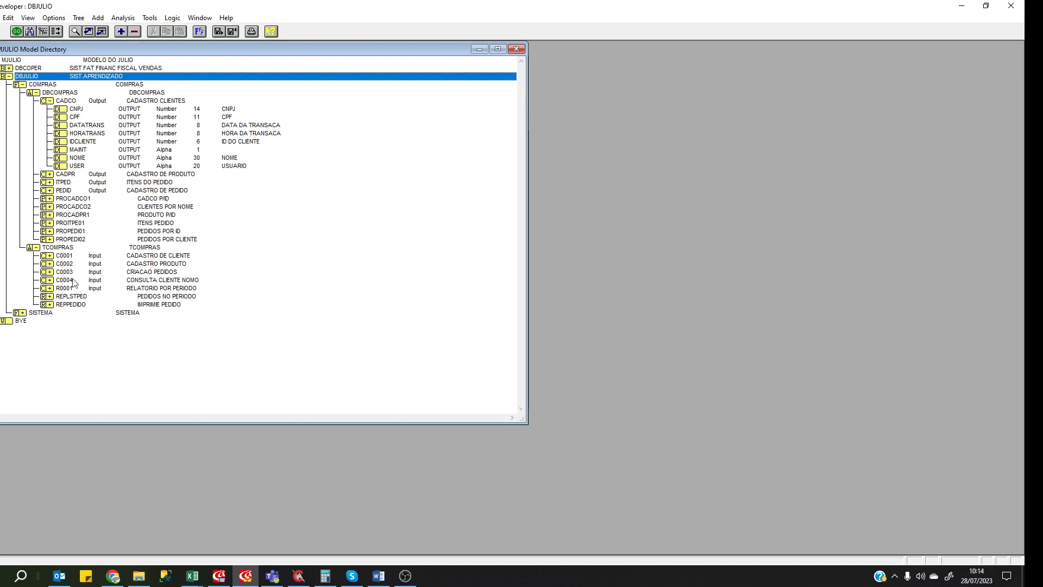
double_click(71, 74)
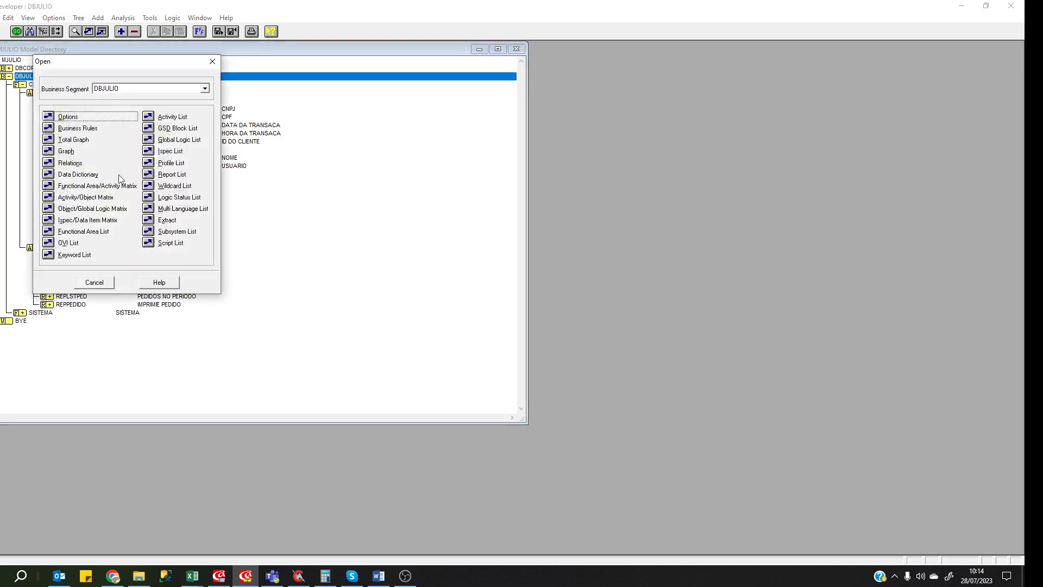
double_click(76, 117)
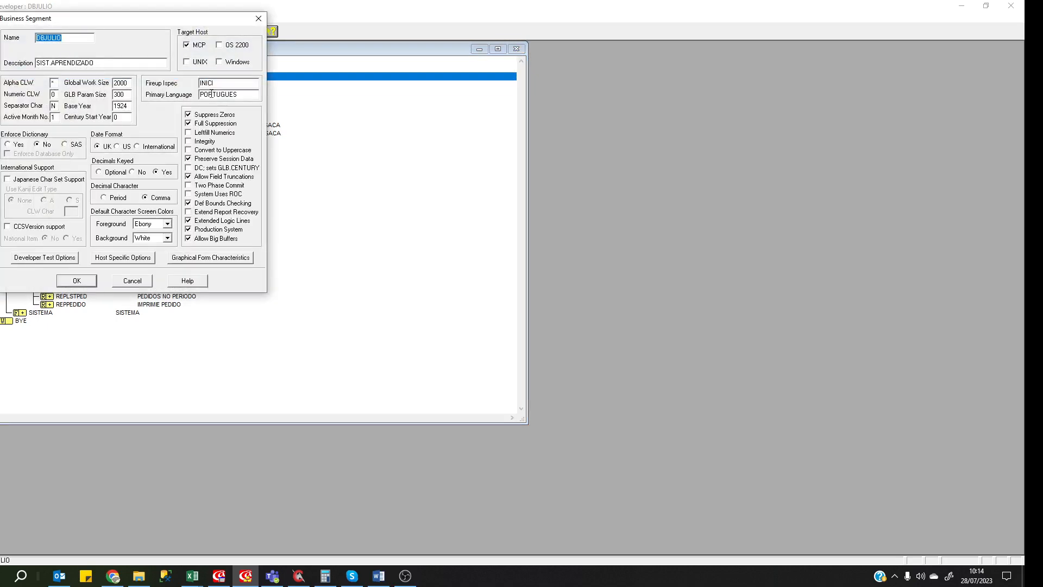
double_click(211, 82)
left_click(132, 284)
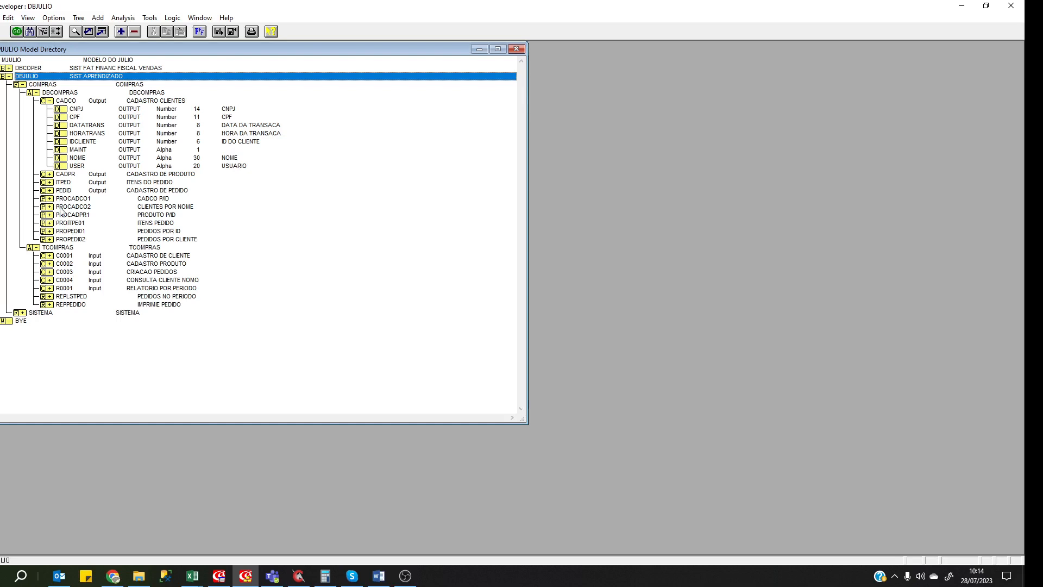
Collapse CADCO's field list and select the CADPR, PEDID and ITPED outputs.
left_click(49, 101)
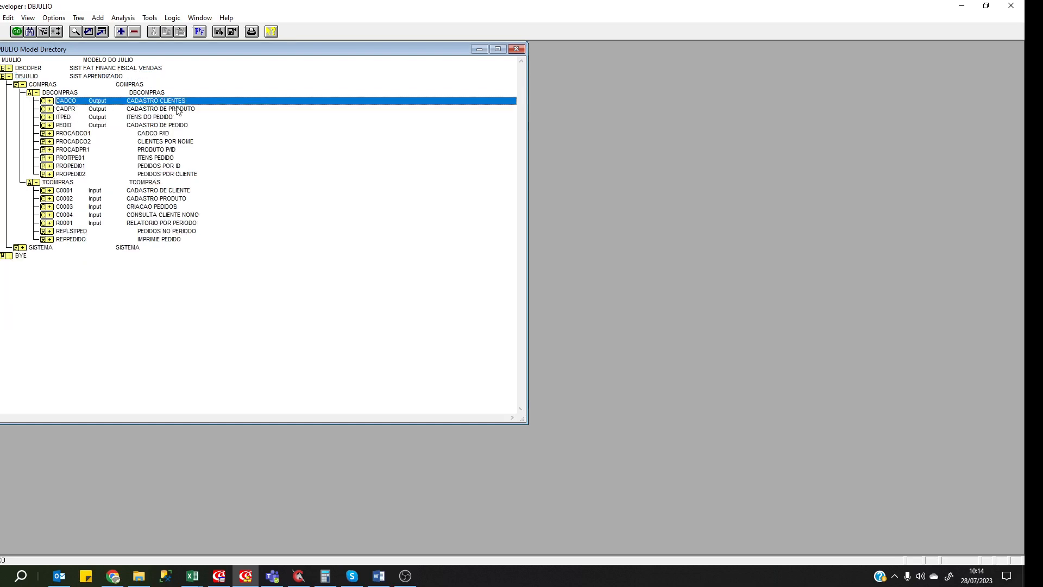
left_click(120, 109)
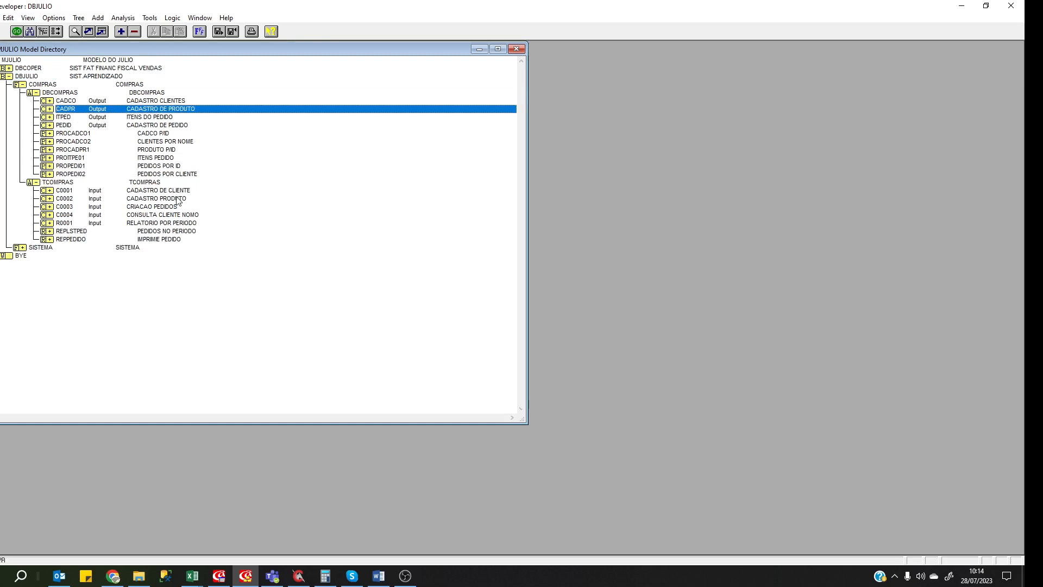
left_click(114, 126)
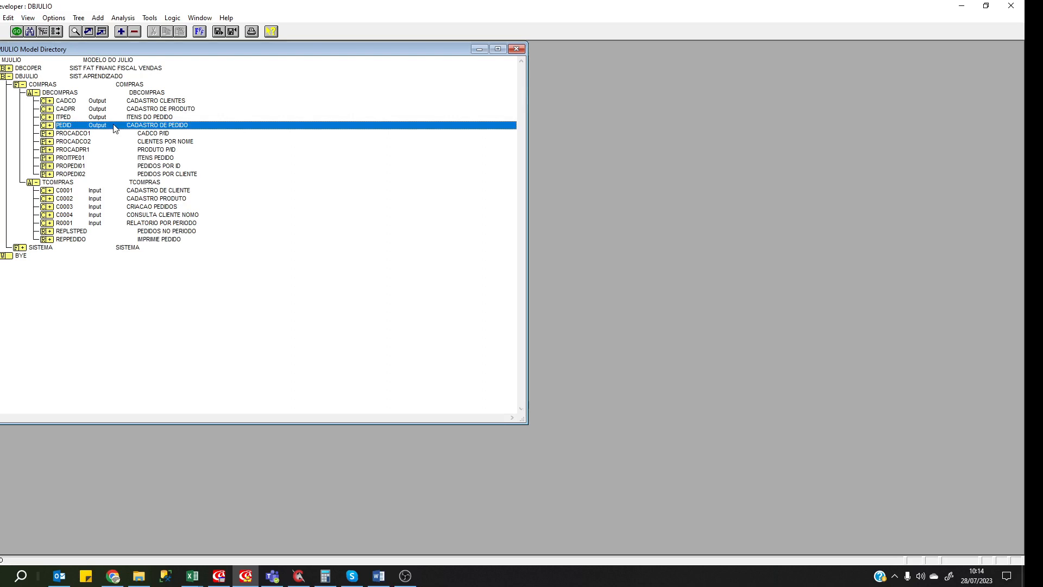
left_click(128, 118)
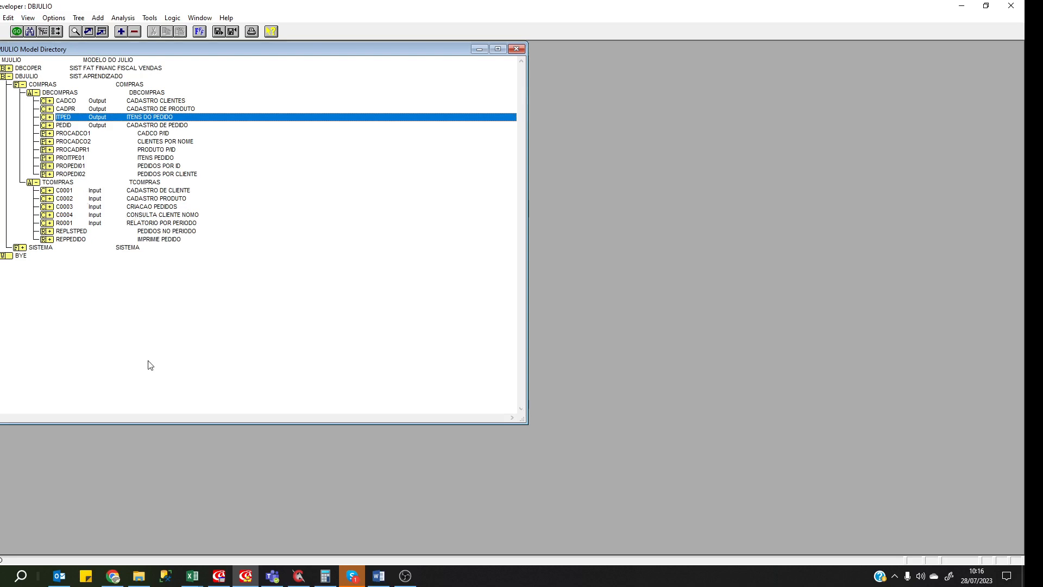
Open the 'R0001 - Pedidos por Periodo' report form from Relatórios and move it aside.
left_click(218, 576)
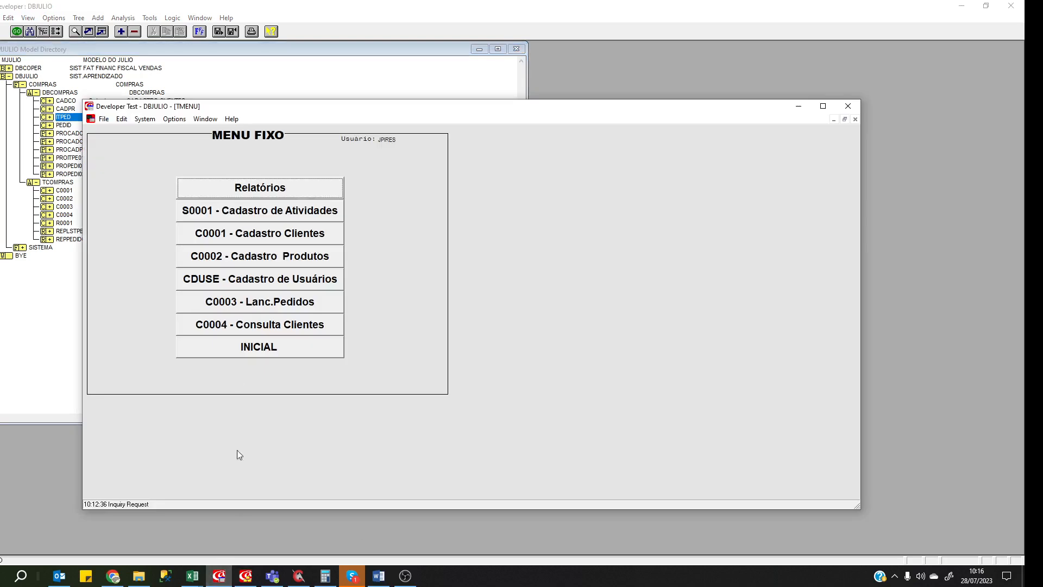
left_click(245, 188)
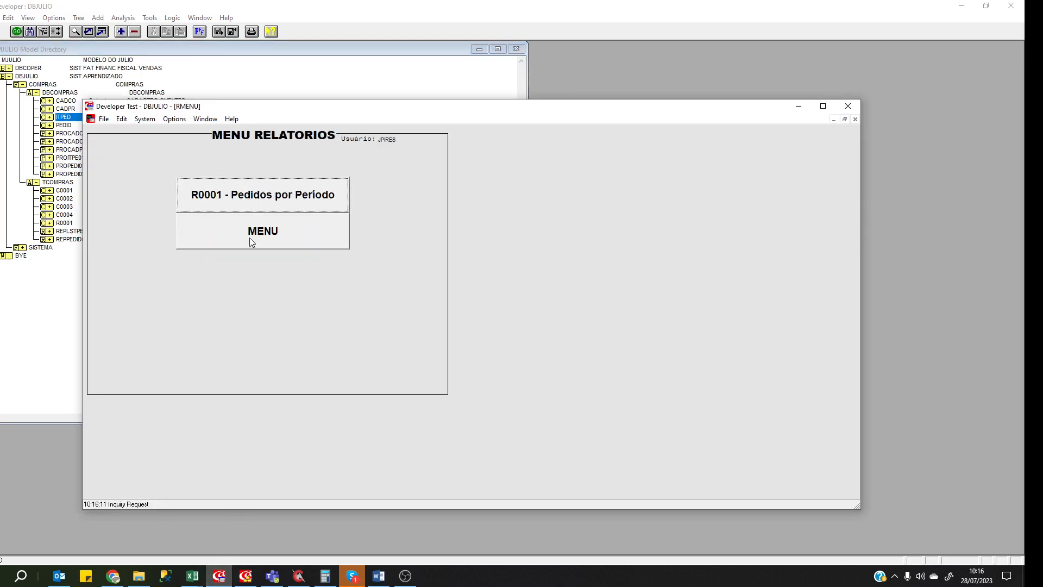
left_click(251, 206)
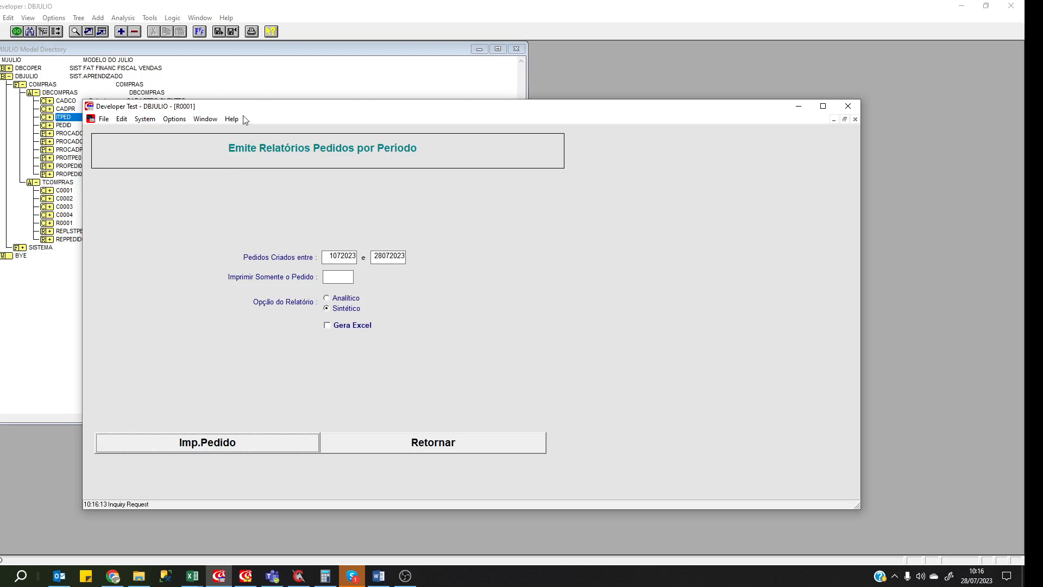
left_click_drag(242, 111, 273, 111)
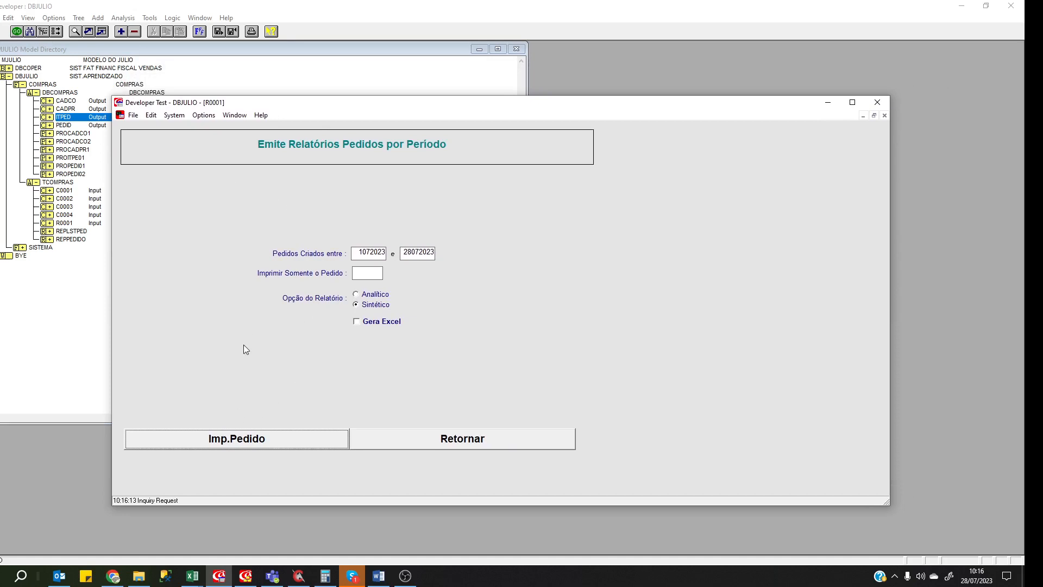
left_click(193, 575)
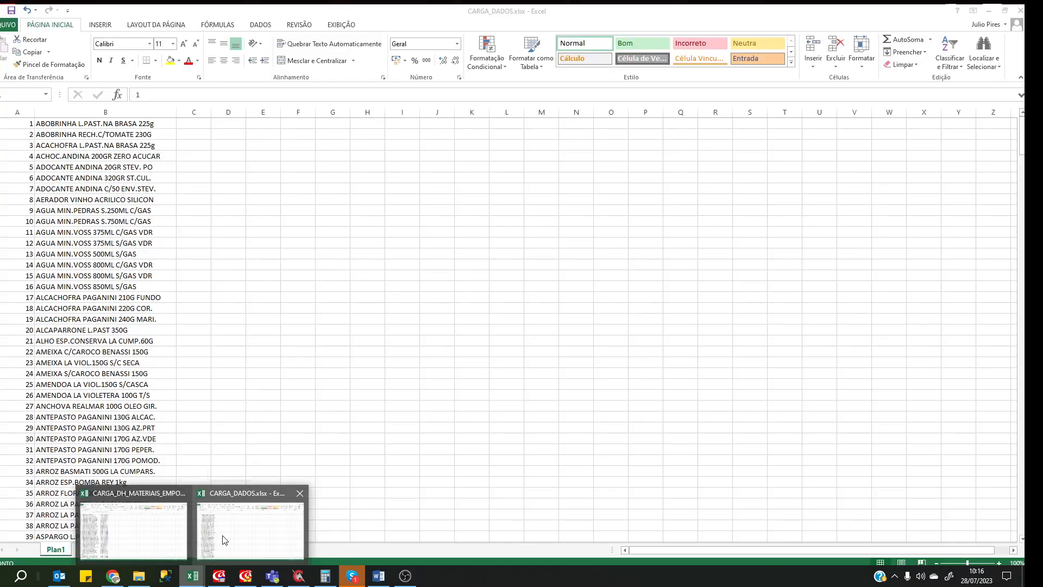
Bring CARGA_DADOS.xlsx to the front and scroll through its product descriptions.
left_click(216, 536)
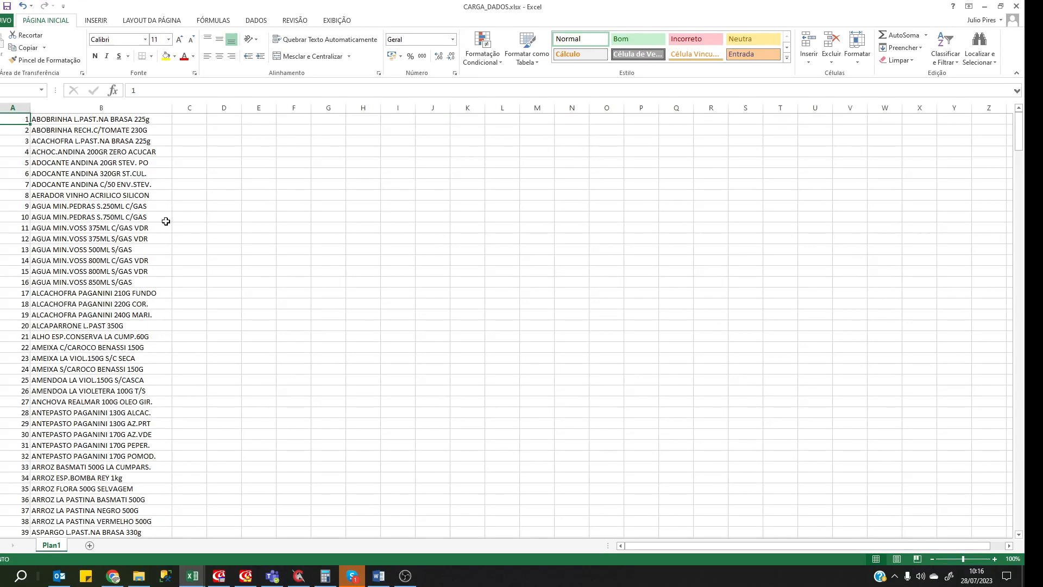
scroll(158, 214, "down", 4)
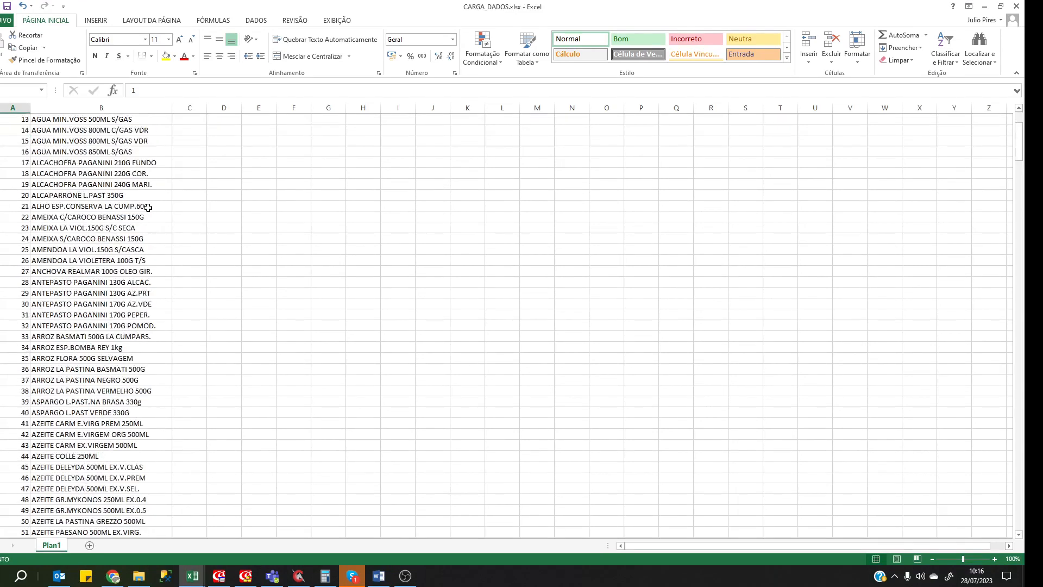
scroll(146, 208, "up", 4)
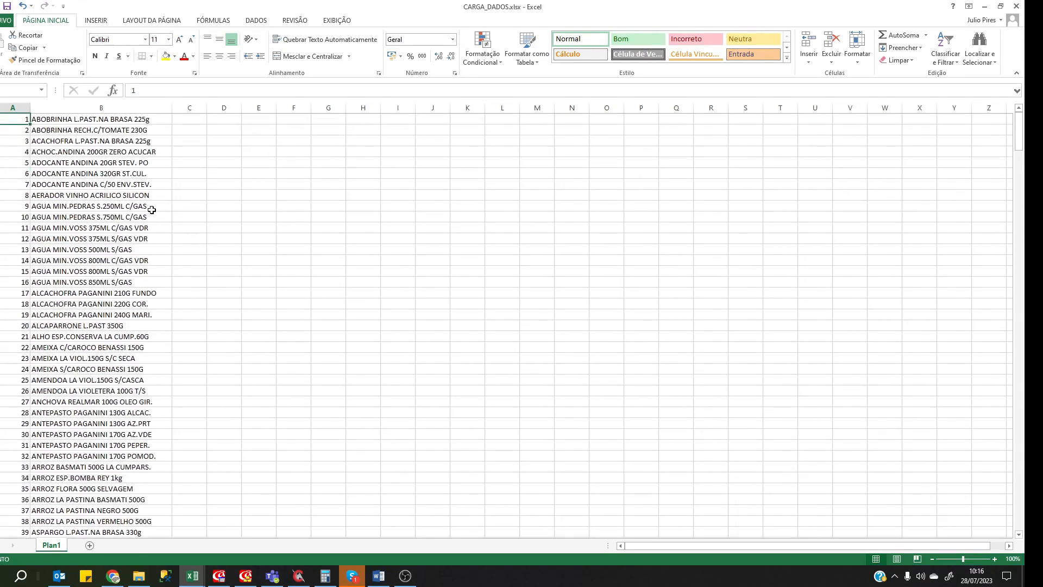
scroll(121, 243, "down", 1)
scroll(121, 243, "down", 20)
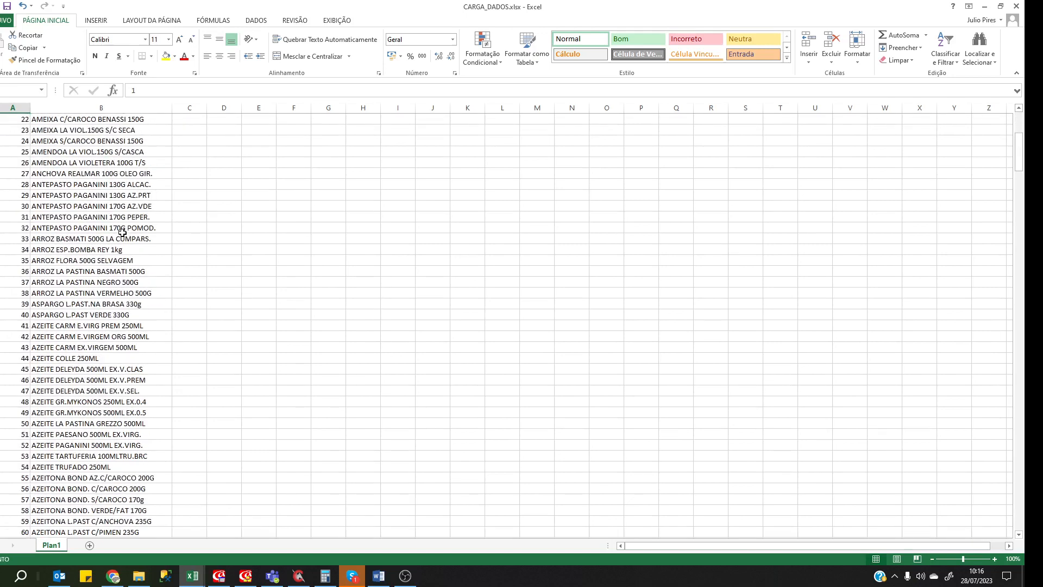
scroll(122, 231, "down", 6)
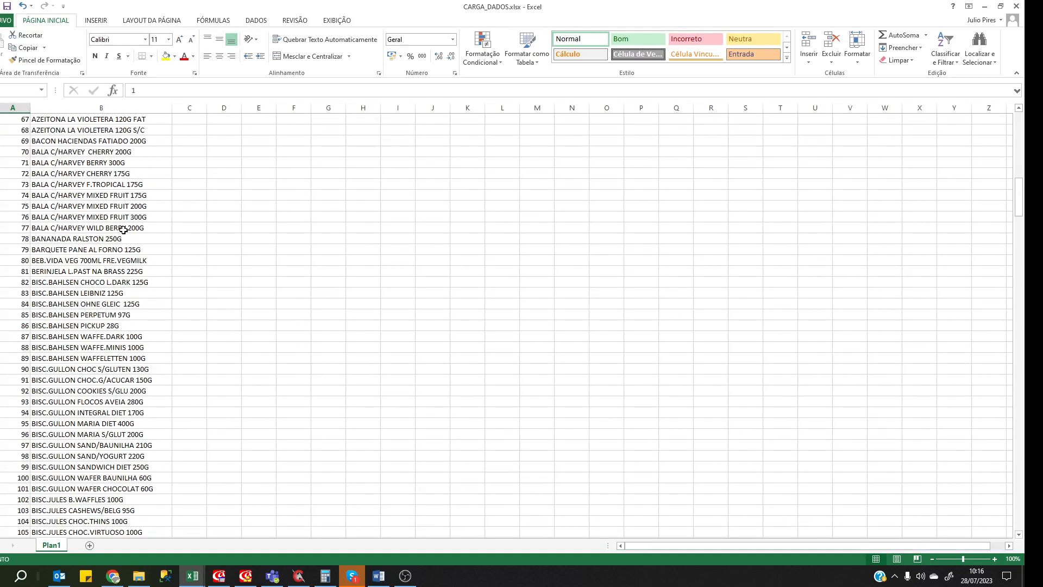
scroll(124, 232, "down", 6)
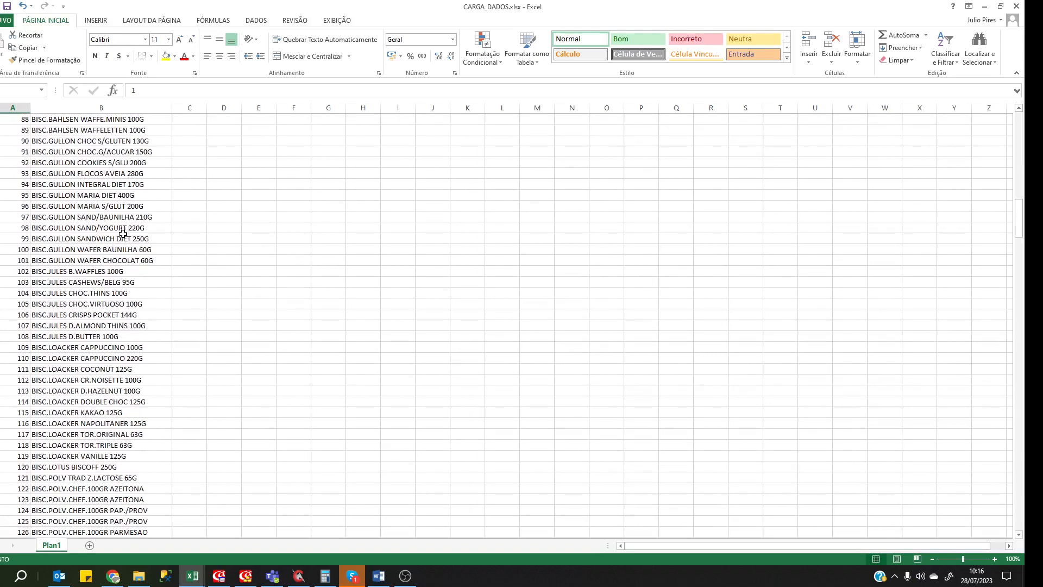
left_click(169, 251)
Page down to item 419, check its numbering formula, and return to the first rows.
key("Page_Down")
key("Page_Down")
key("Page_Down")
key("Page_Down")
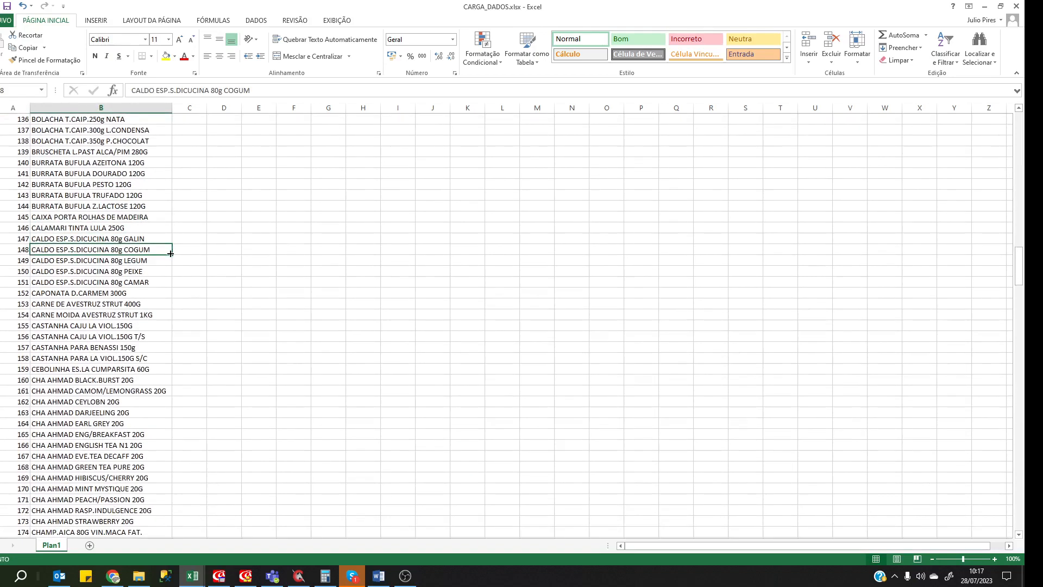
key("Page_Down")
key("Page_Down")
key("Page_Down")
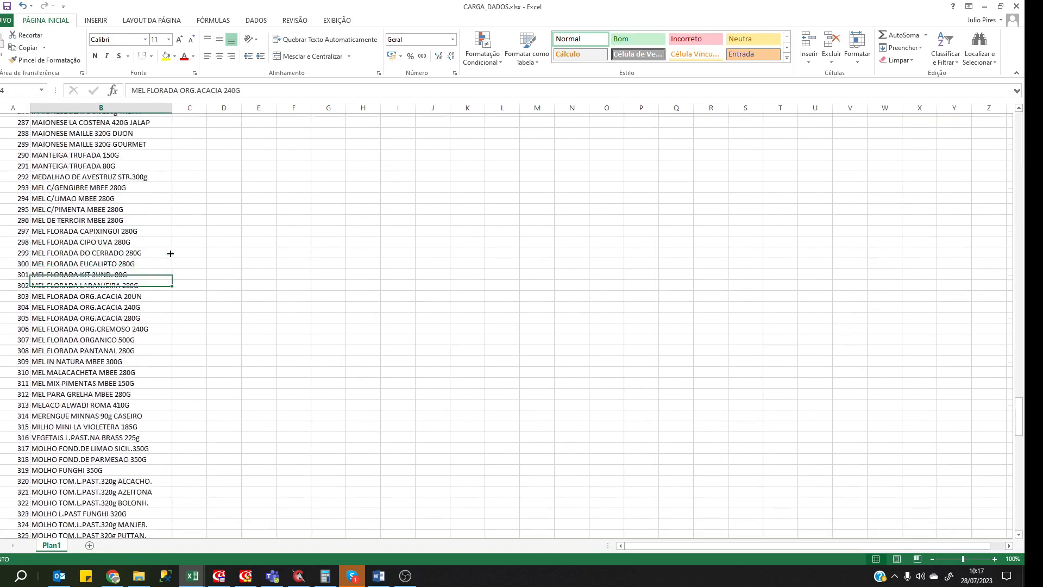
key("Page_Down")
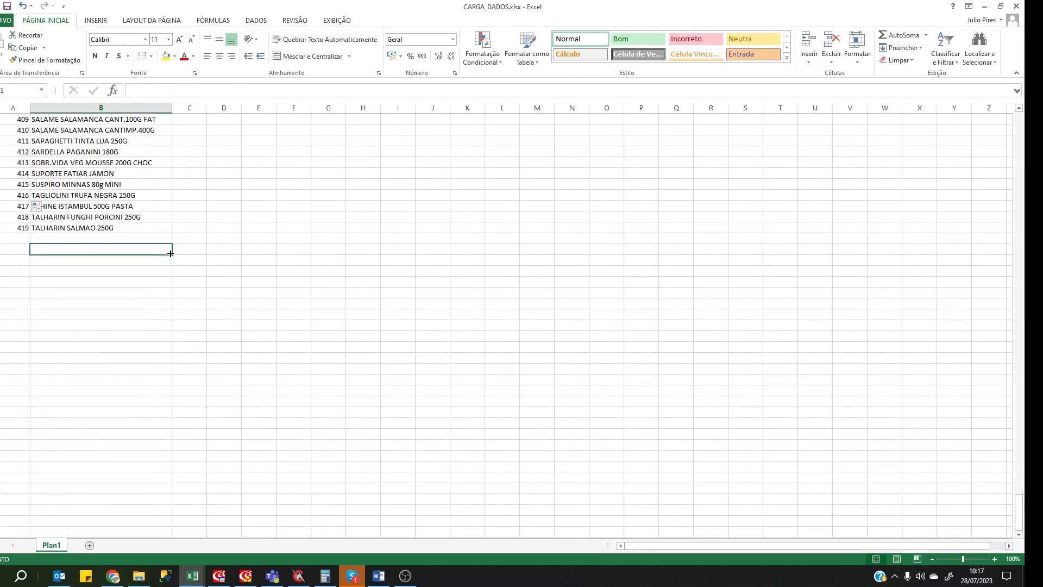
key("ctrl+Up")
key("Left")
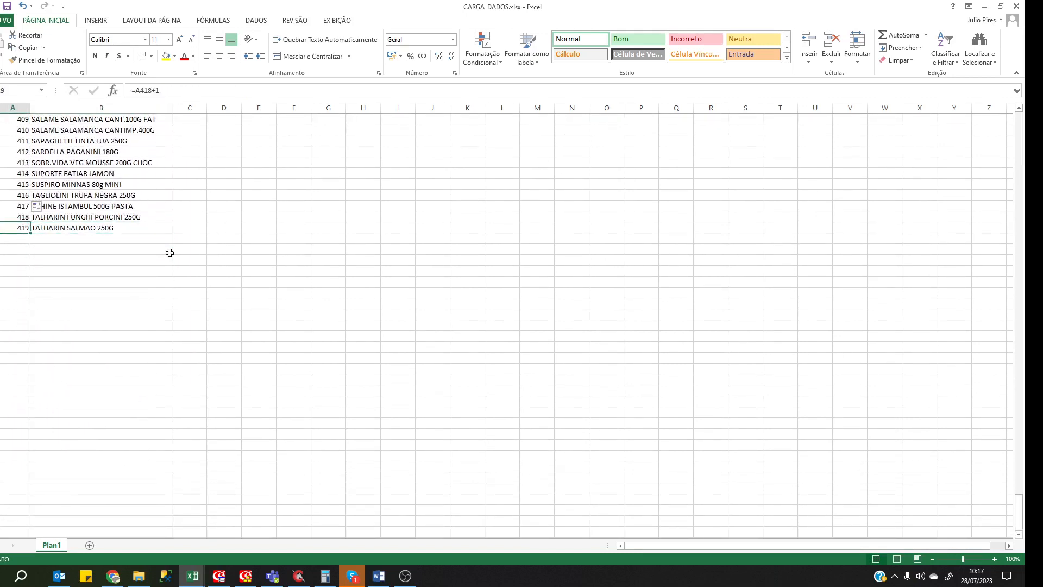
key("ctrl+Up")
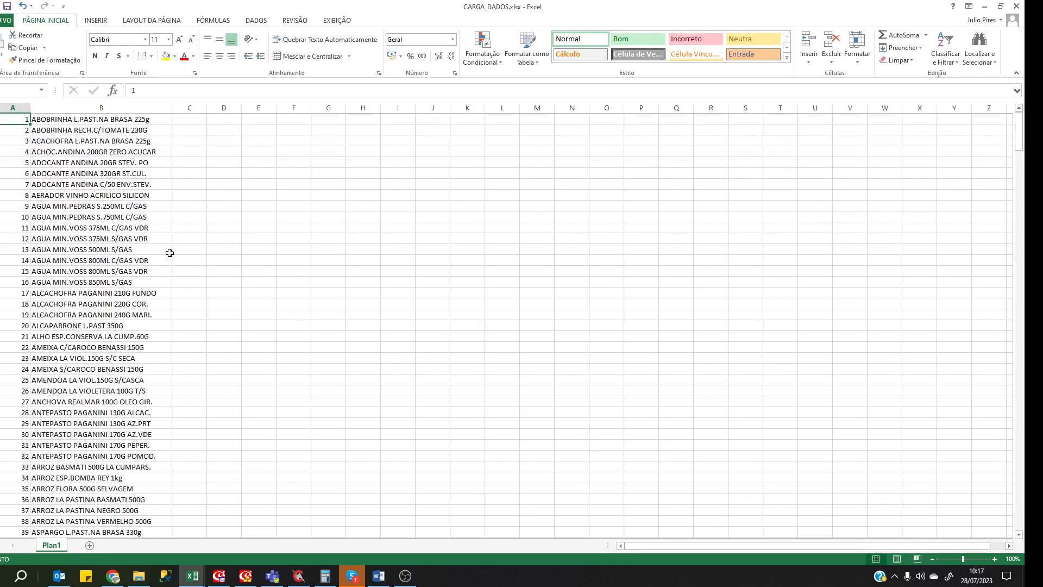
key("Down")
key("Right")
key("Right")
key("Left")
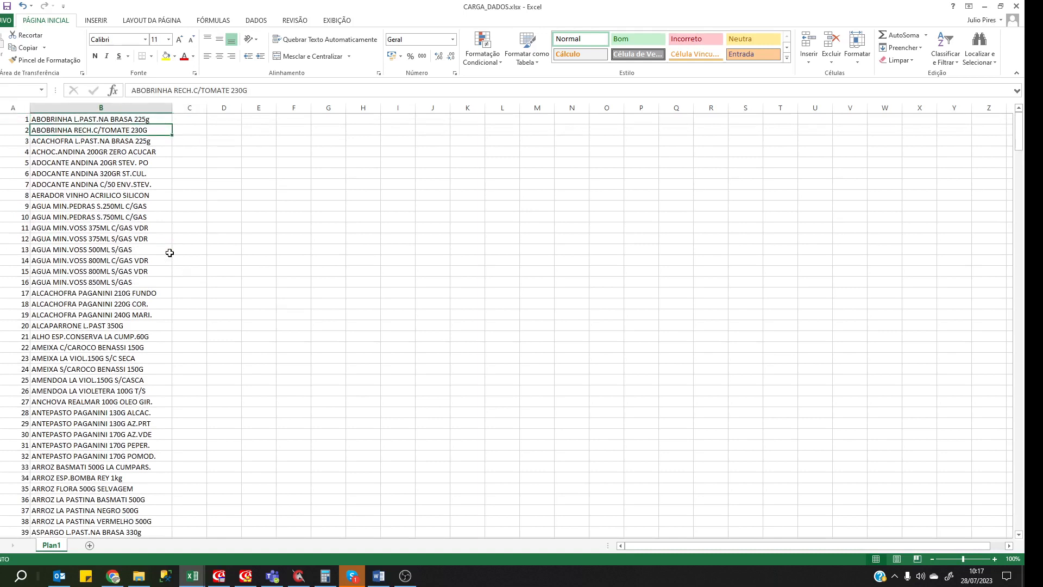
left_click(111, 163)
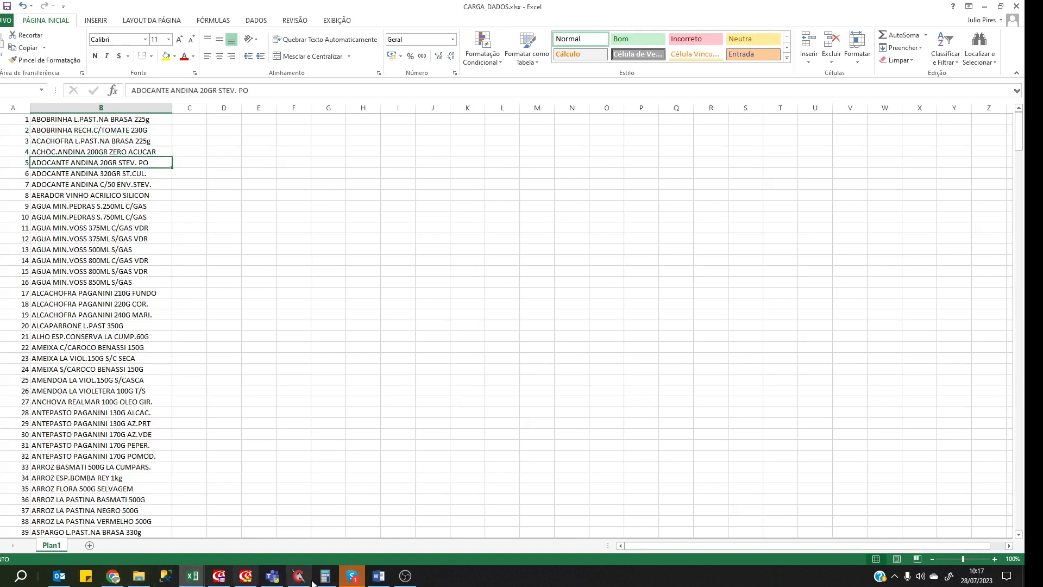
left_click(227, 580)
Open the 'C0002 - Cadastro Produtos' form, select MATERIAL 01, then switch back to Excel.
left_click(441, 438)
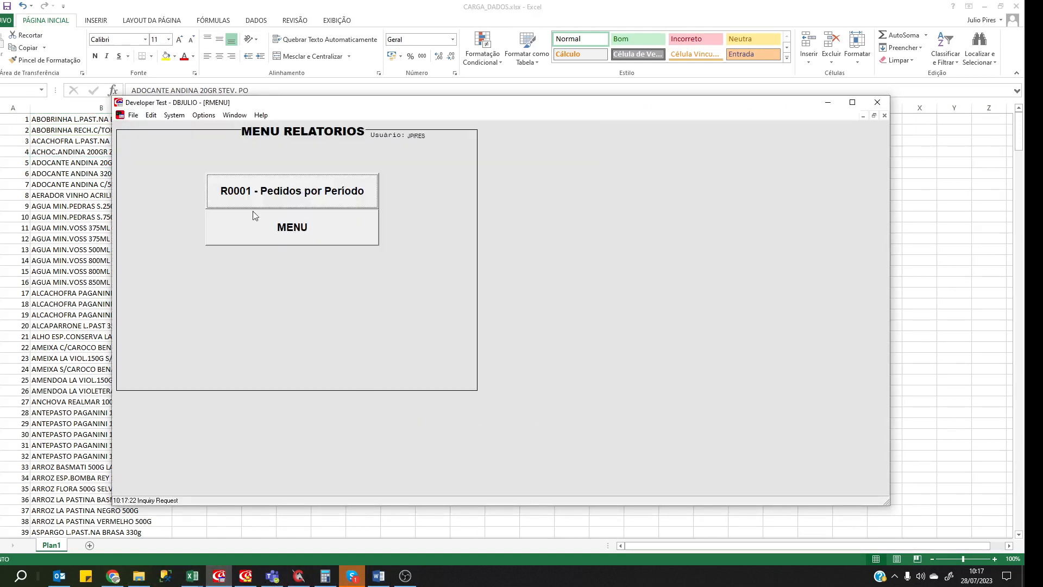
left_click(274, 231)
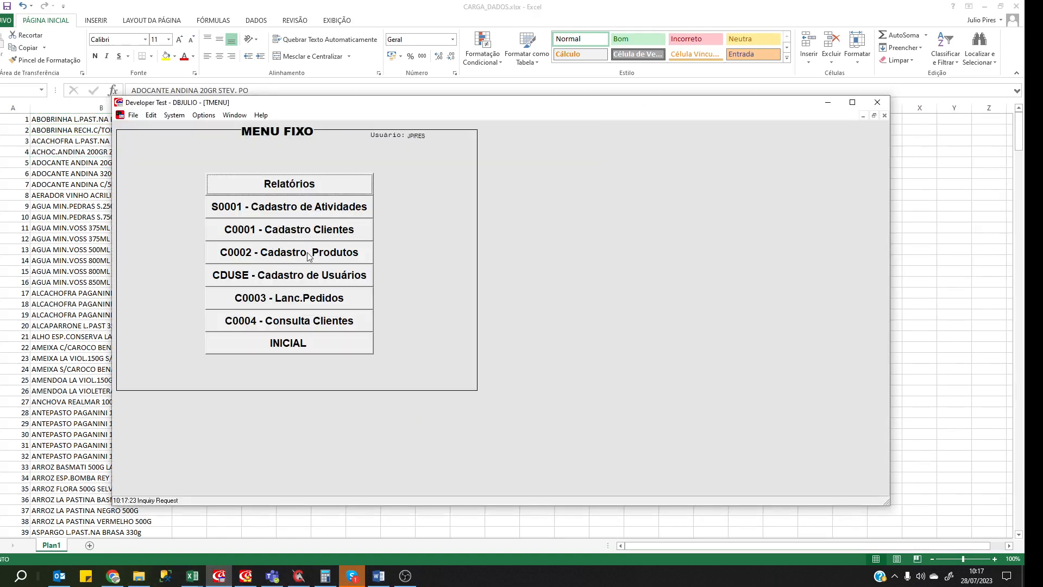
left_click(284, 255)
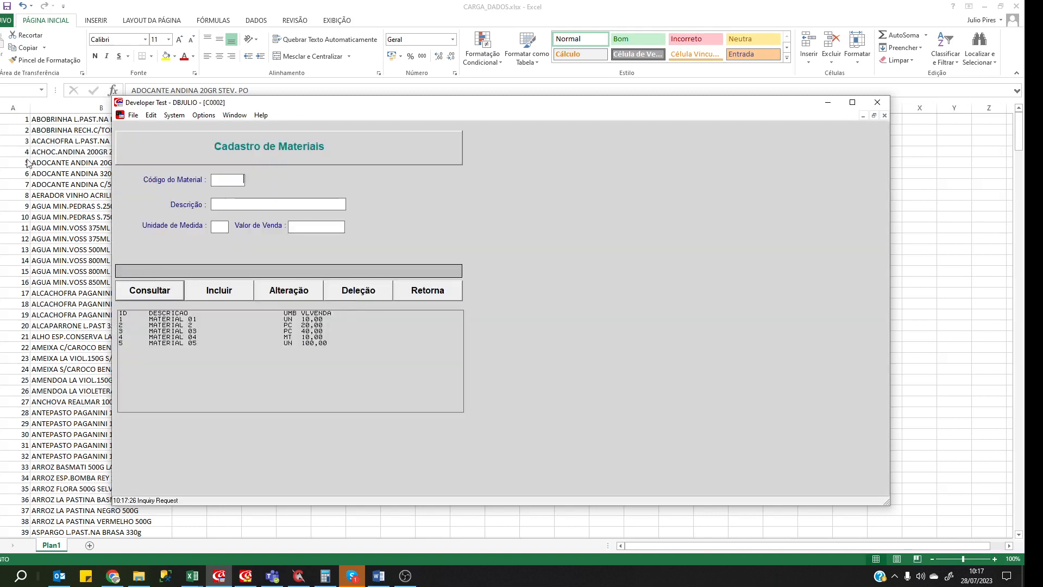
left_click(155, 322)
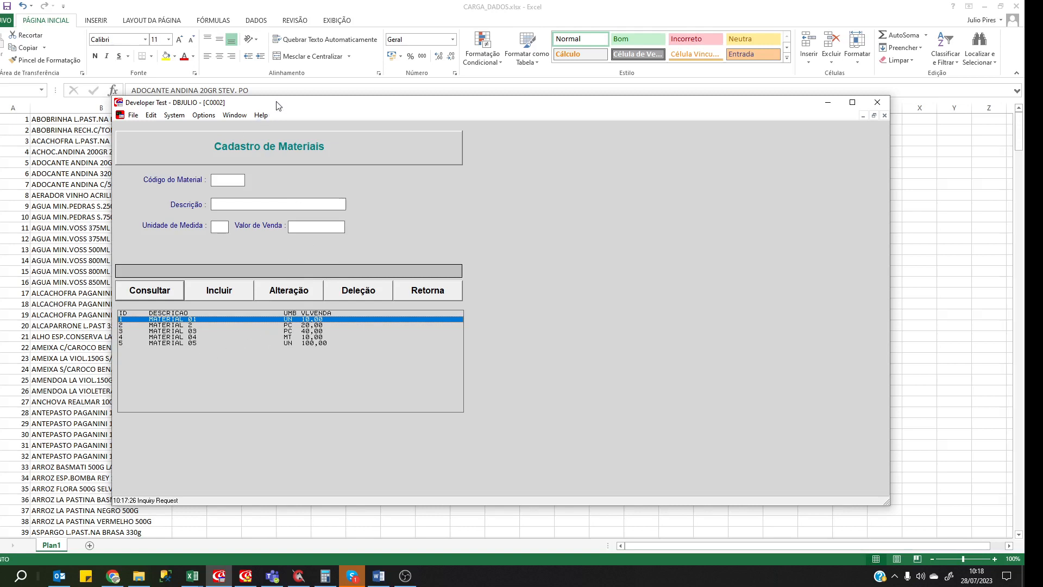
left_click_drag(277, 103, 513, 112)
key("alt+Tab")
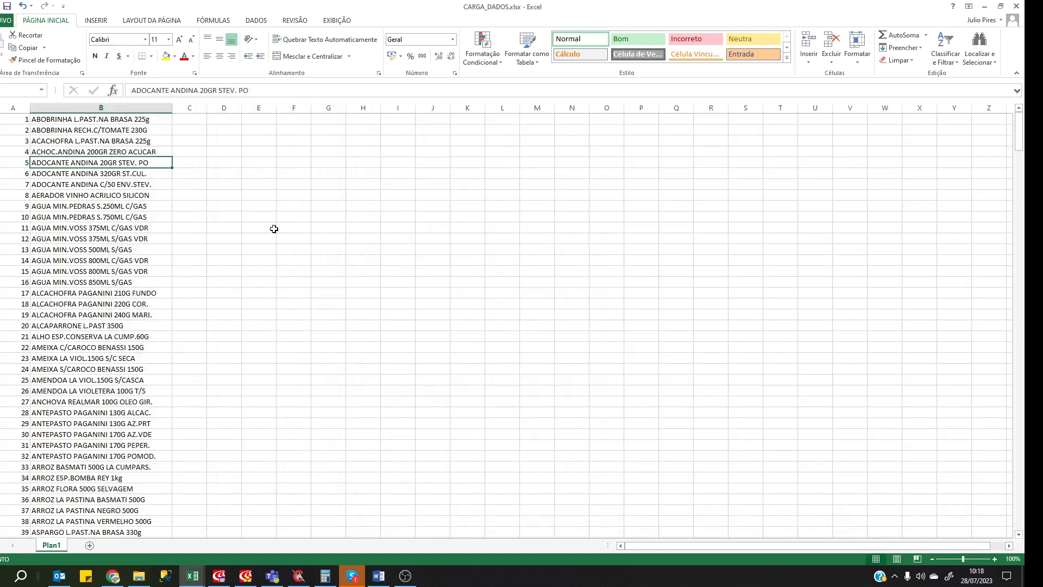
Enter PC in cell D1, then overwrite it with the heading UM.
left_click(113, 179)
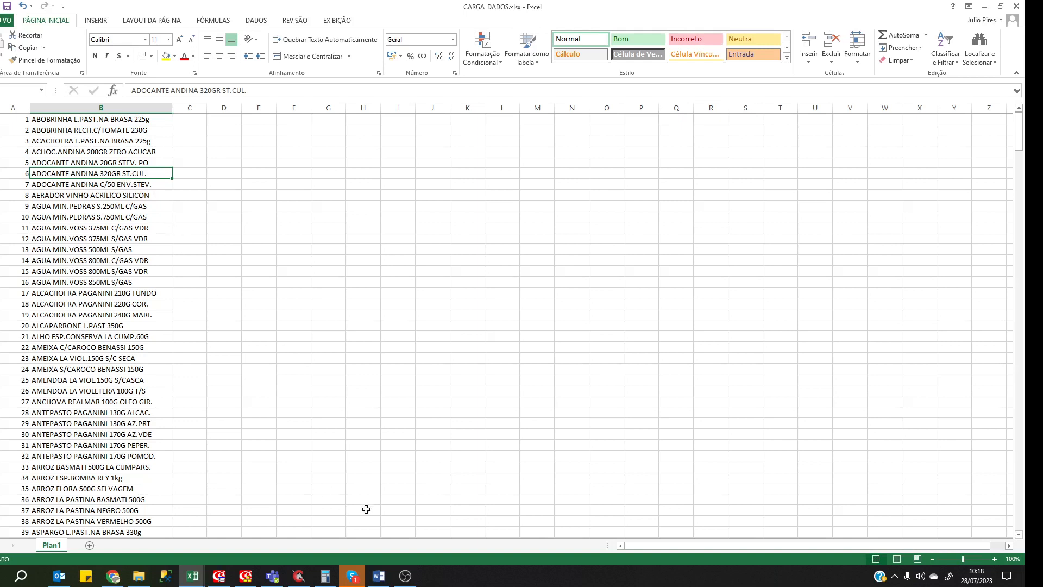
left_click(198, 120)
key("Right")
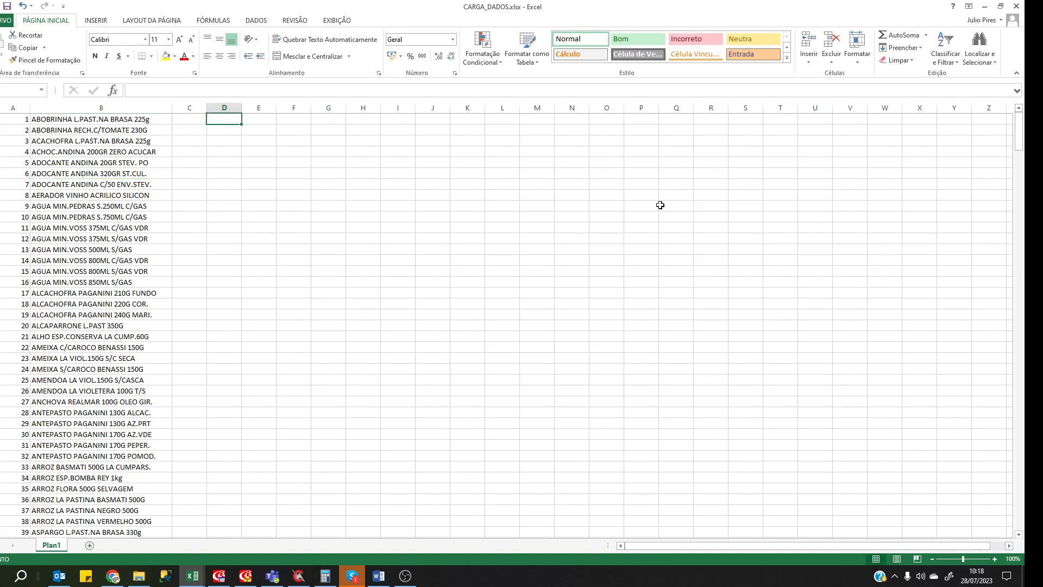
type("PC")
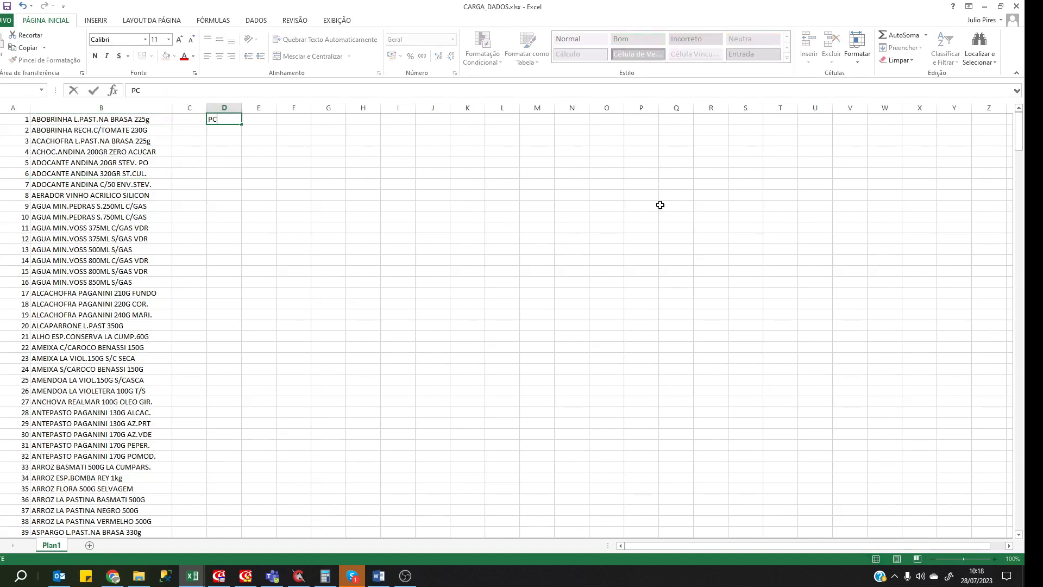
key("Return")
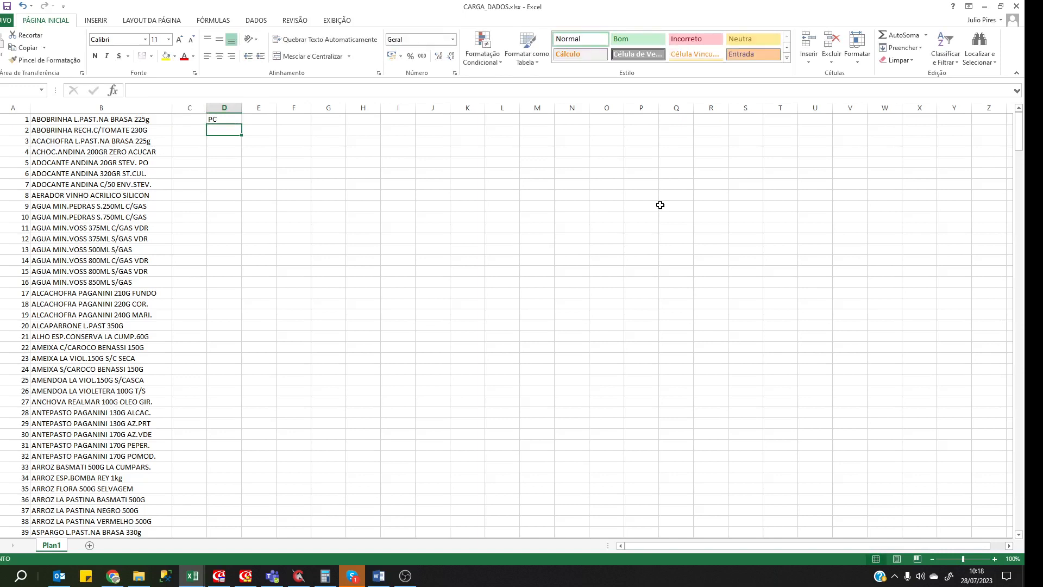
key("Up")
type("UM")
key("Return")
key("Up")
type("un")
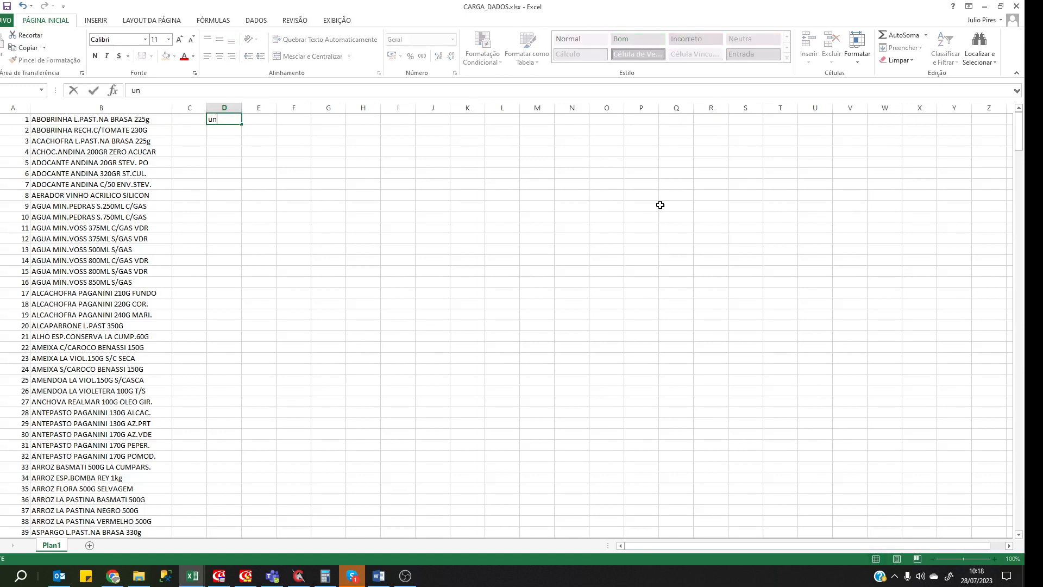
key("BackSpace")
key("BackSpace")
type("UN")
key("Escape")
Re-edit cell D1, trying the code UN before entering PC.
key("F2")
key("Escape")
left_click(224, 140)
left_click(226, 121)
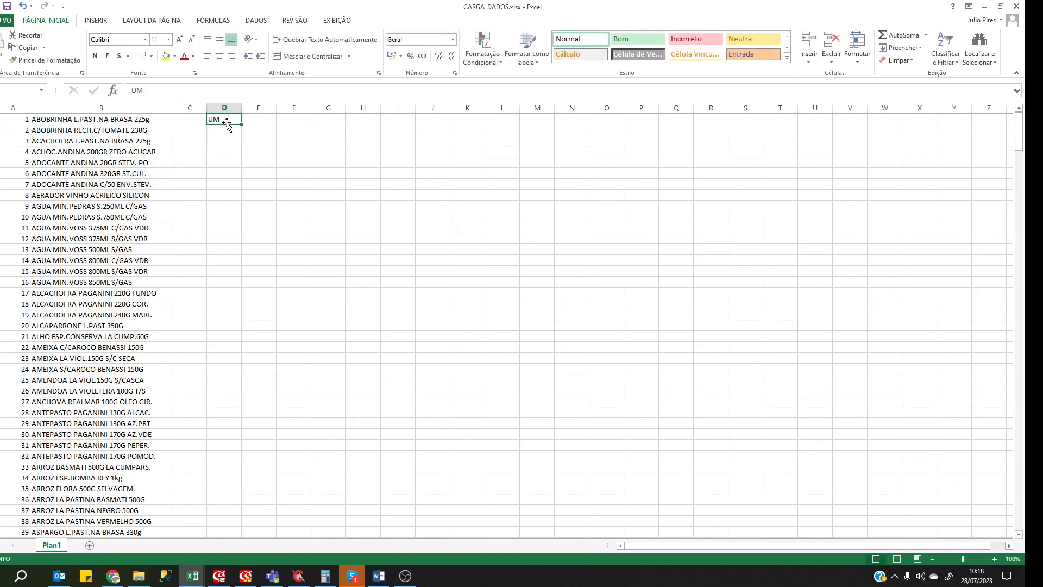
right_click(217, 122)
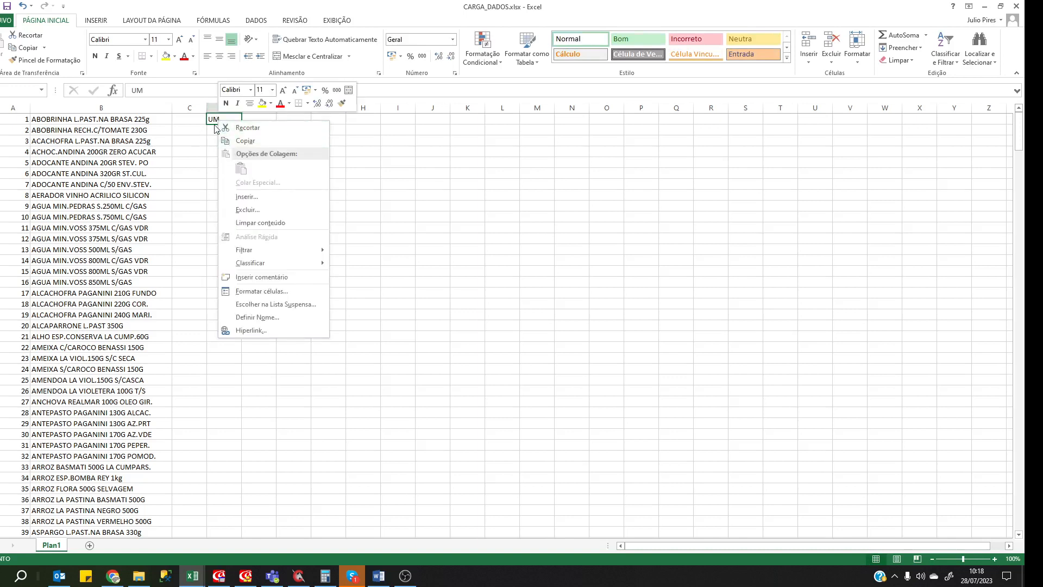
left_click(214, 117)
right_click(215, 119)
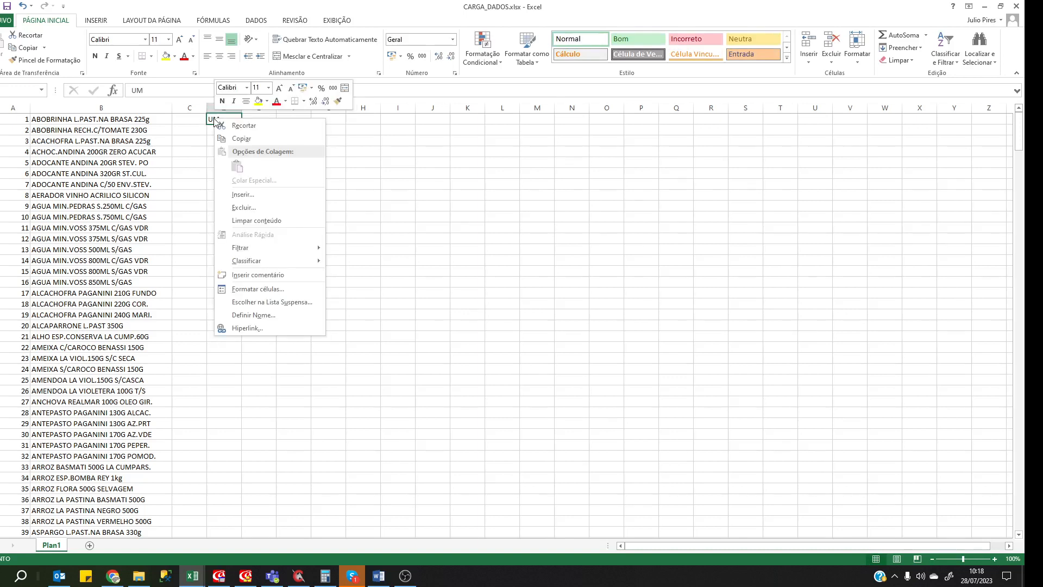
left_click(210, 122)
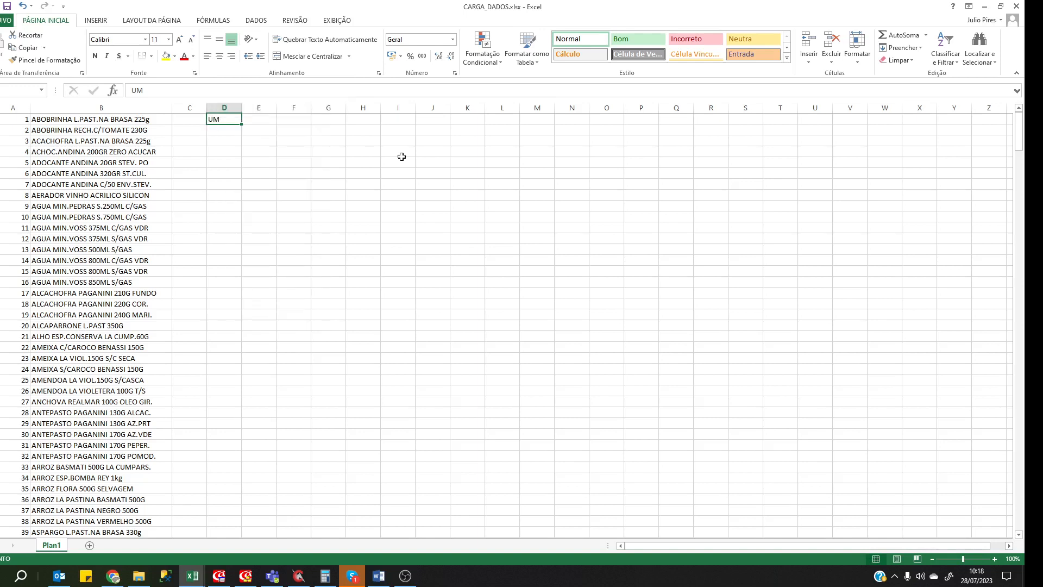
type("UN")
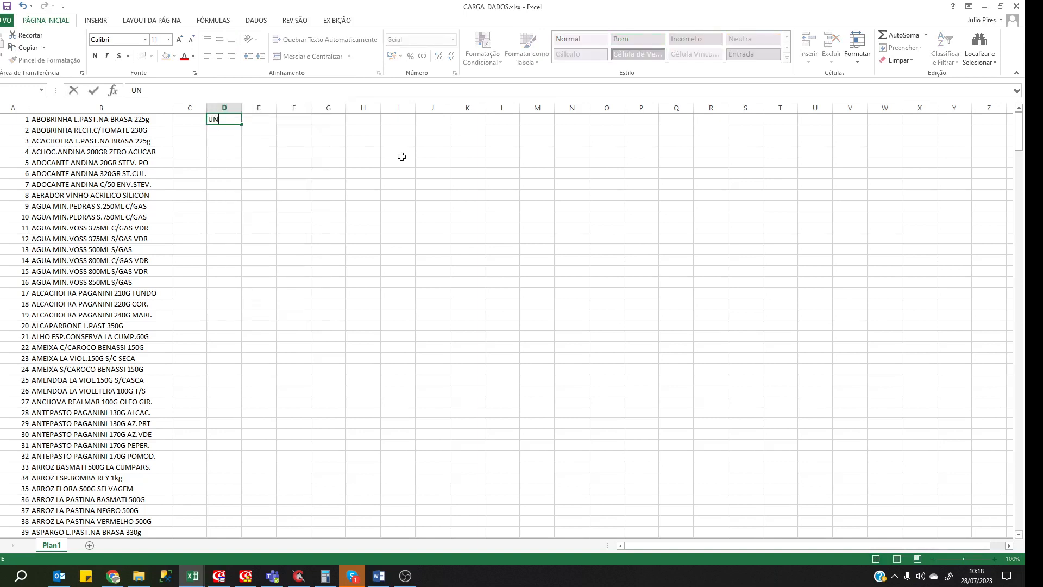
left_click(257, 141)
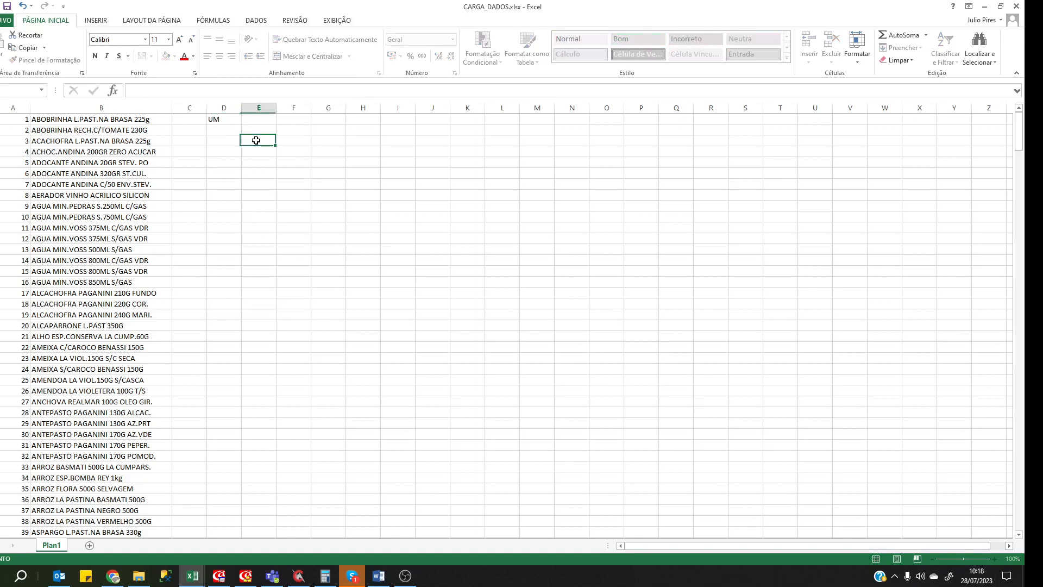
left_click(217, 121)
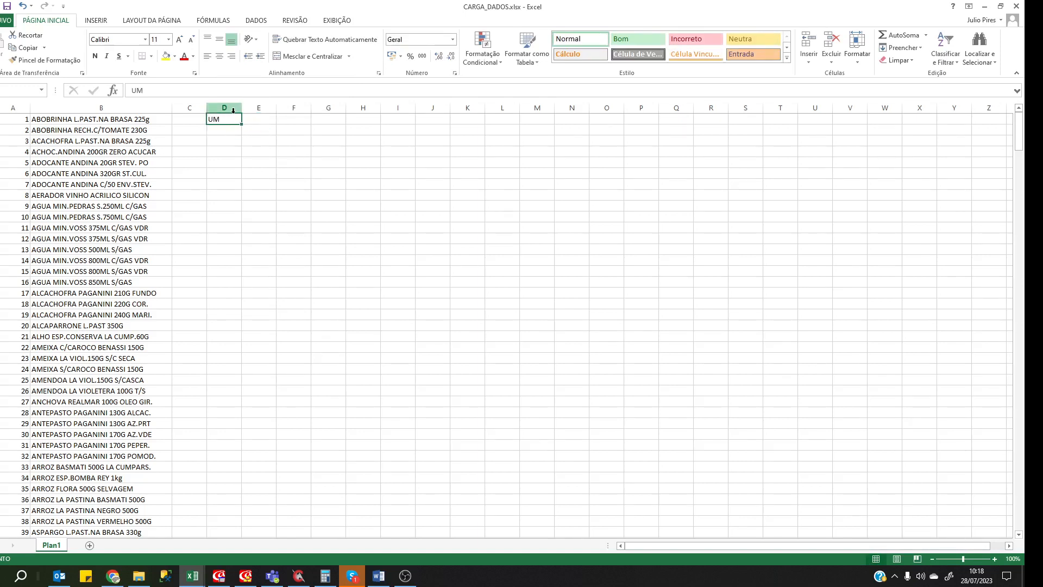
type("P")
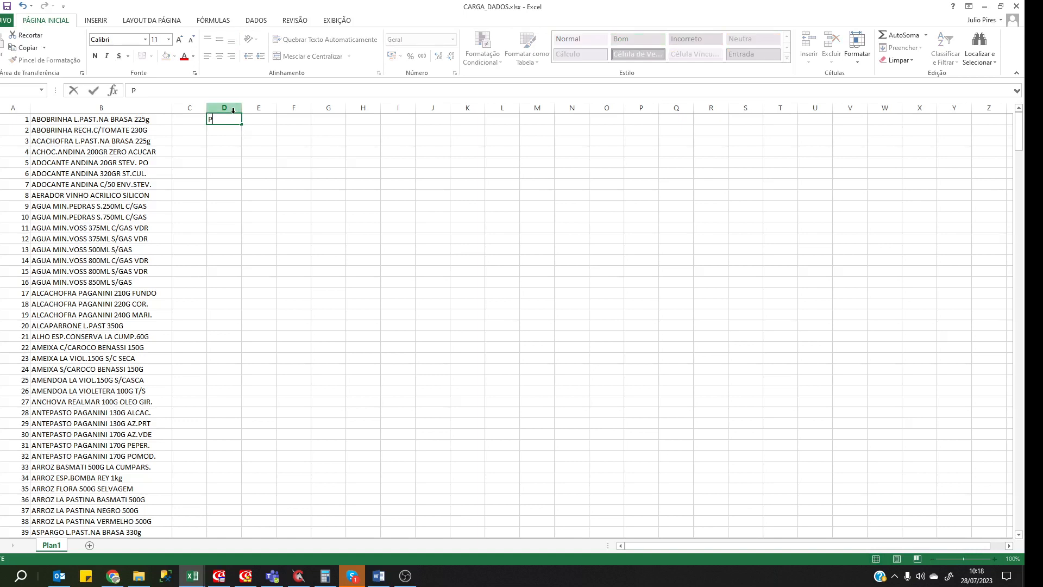
type("C")
key("Return")
Settle D1 on the heading UM with PC in D2 beneath it.
type("pcPC")
key("Up")
key("BackSpace")
key("Return")
key("Up")
key("Down")
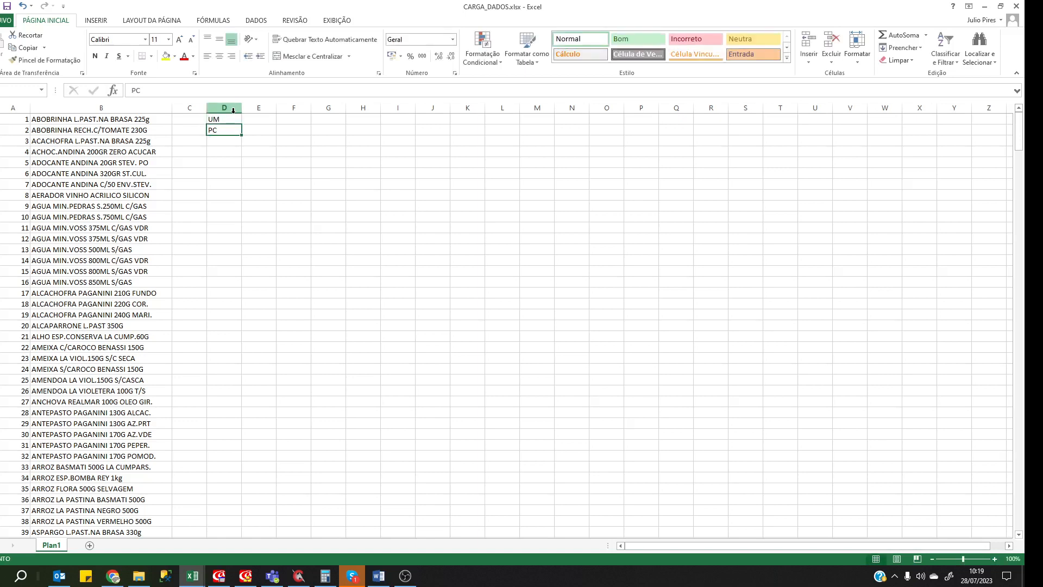
key("Up")
Fill column D with the unit code UM from row 1 through row 106.
left_click_drag(241, 124, 244, 383)
scroll(224, 234, "down", 7)
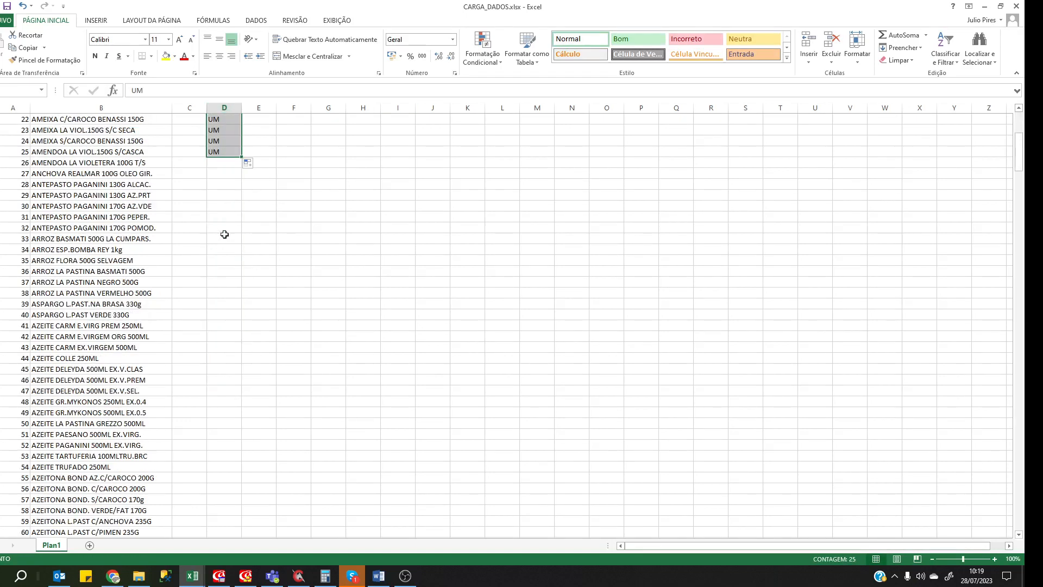
key("Down")
key("Down")
key("Down")
key("Down")
key("Down")
key("Down")
key("Down")
key("Down")
key("Down")
key("Down")
key("Down")
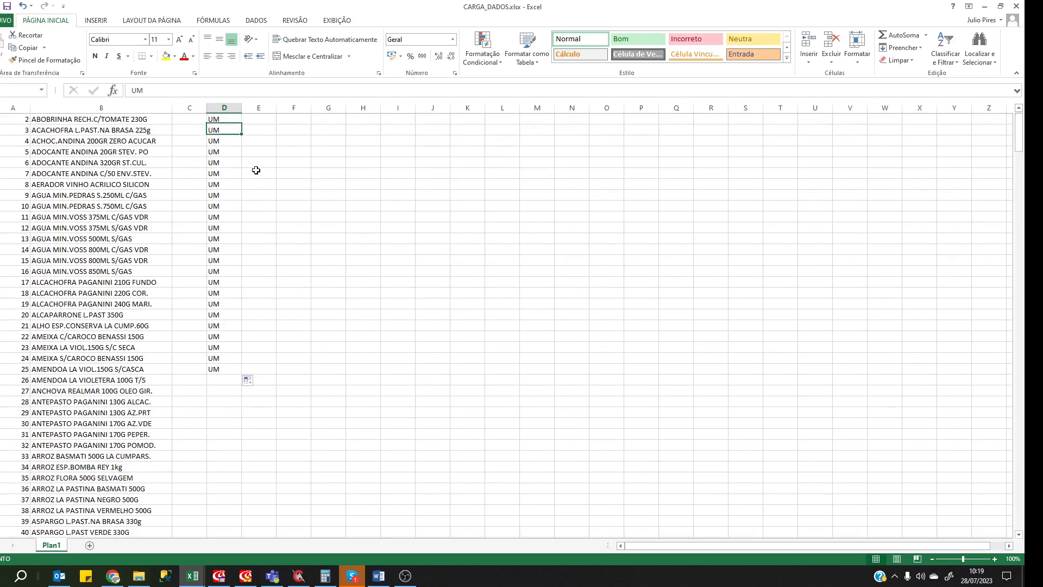
key("Down")
key("Down")
key("Down")
key("Down")
key("Down")
key("Down")
key("Down")
key("Down")
key("Down")
key("Down")
key("Down")
key("Down")
key("Down")
key("Down")
key("Up")
key("ctrl+c")
key("Down")
key("shift+Down")
key("shift+Down")
key("shift+Down")
key("shift+Down")
key("shift+Down")
key("shift+Down")
key("shift+Down")
key("shift+Down")
key("shift+Down")
key("shift+Down")
key("shift+Down")
key("shift+Down")
key("shift+Down")
key("shift+Down")
key("shift+Down")
key("shift+Down")
key("shift+Down")
key("shift+Down")
key("shift+Down")
key("shift+Down")
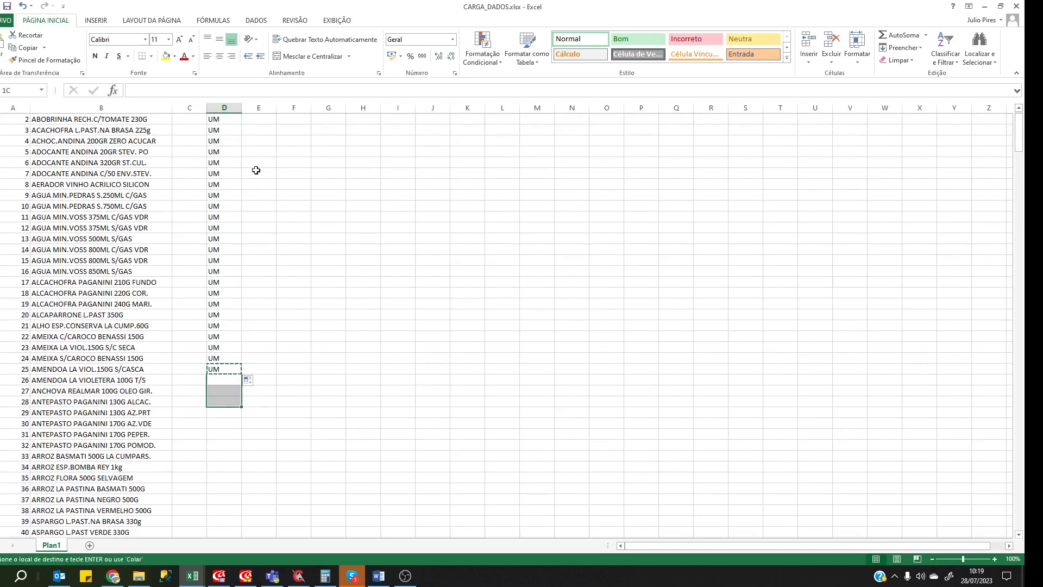
key("ctrl+v")
key("Down")
key("Down")
key("Down")
key("Down")
key("Down")
key("Down")
key("Down")
key("Down")
key("Down")
key("Down")
key("Down")
key("Down")
key("Down")
key("Down")
key("Down")
key("Down")
key("Down")
key("Down")
key("Down")
key("Down")
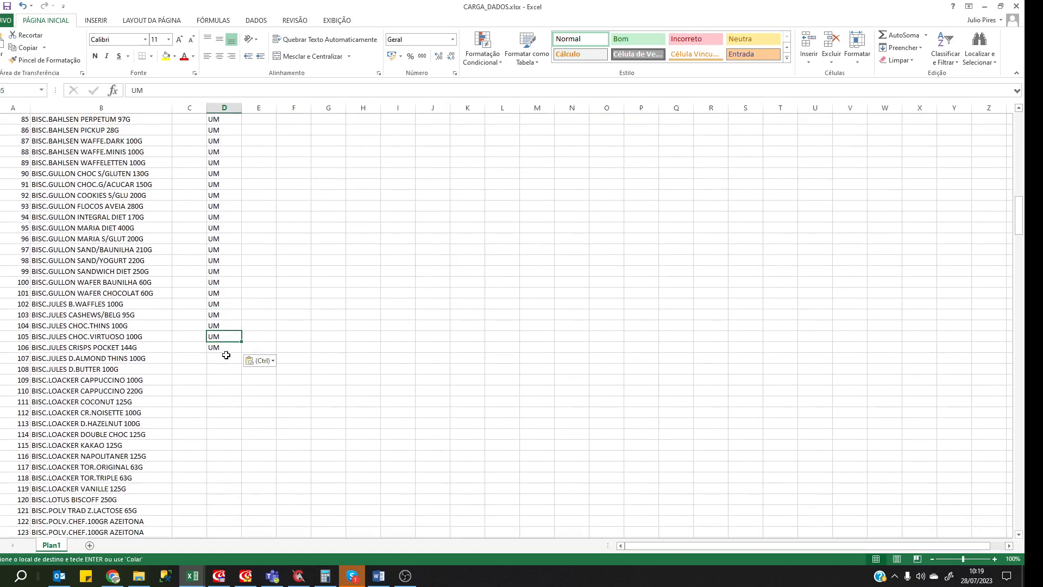
Enter PC in D107 and copy it down column D through row 265.
left_click(226, 355)
type("PC")
key("Return")
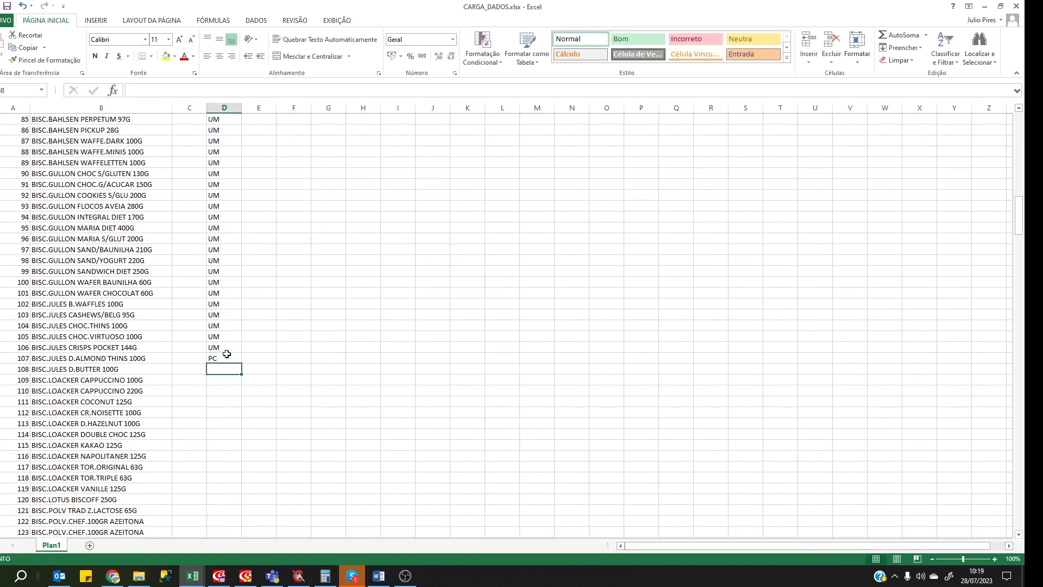
key("Up")
key("ctrl+c")
key("shift+Down")
key("shift+Down")
key("shift+Page_Down")
key("shift+Page_Down")
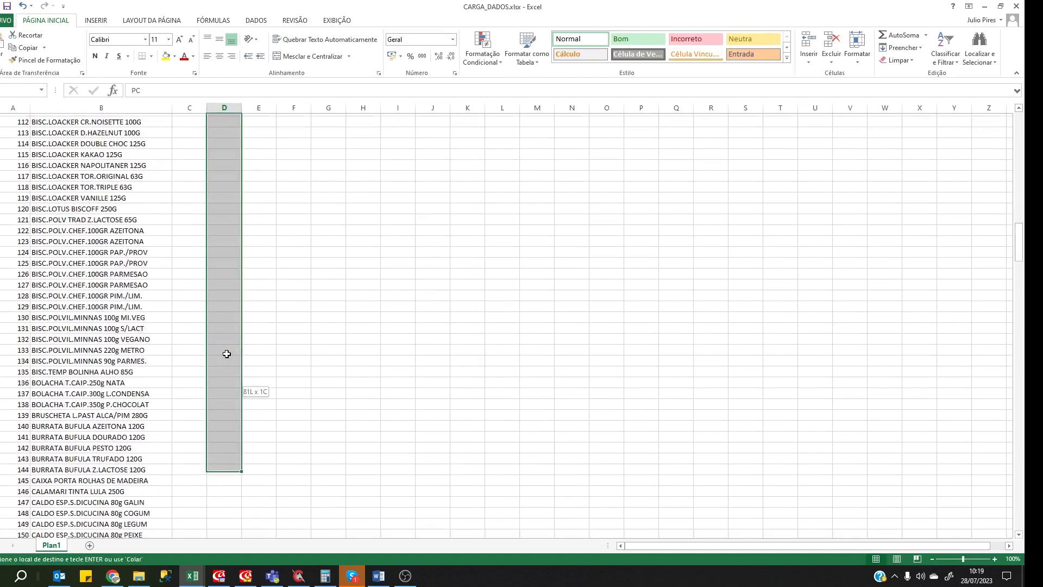
key("shift+Page_Down")
key("shift+Page_Down")
key("ctrl+v")
key("Page_Down")
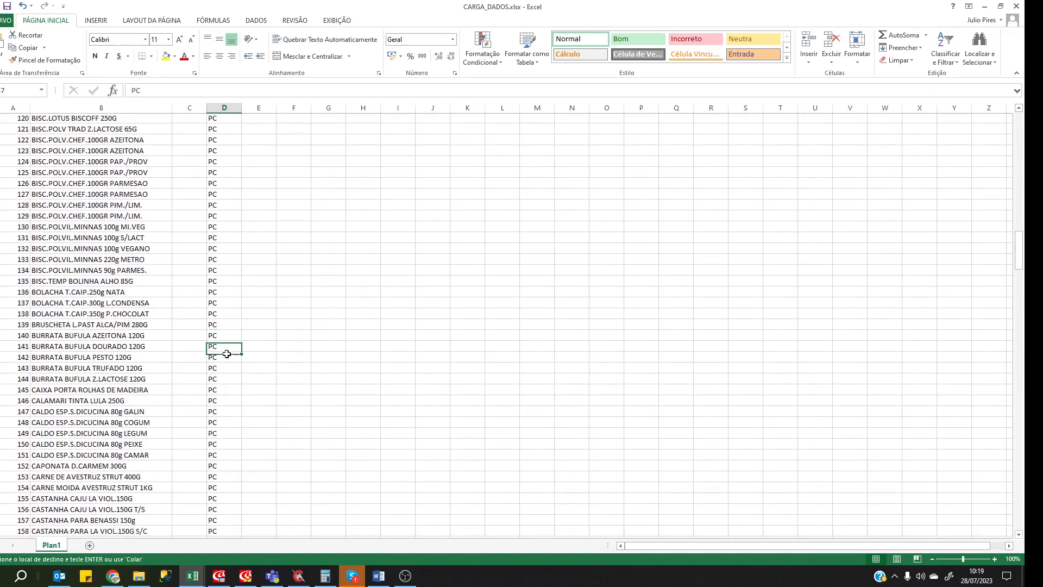
key("Page_Down")
key("Page_Down")
key("Page_Down")
key("Page_Down")
key("Up")
key("Up")
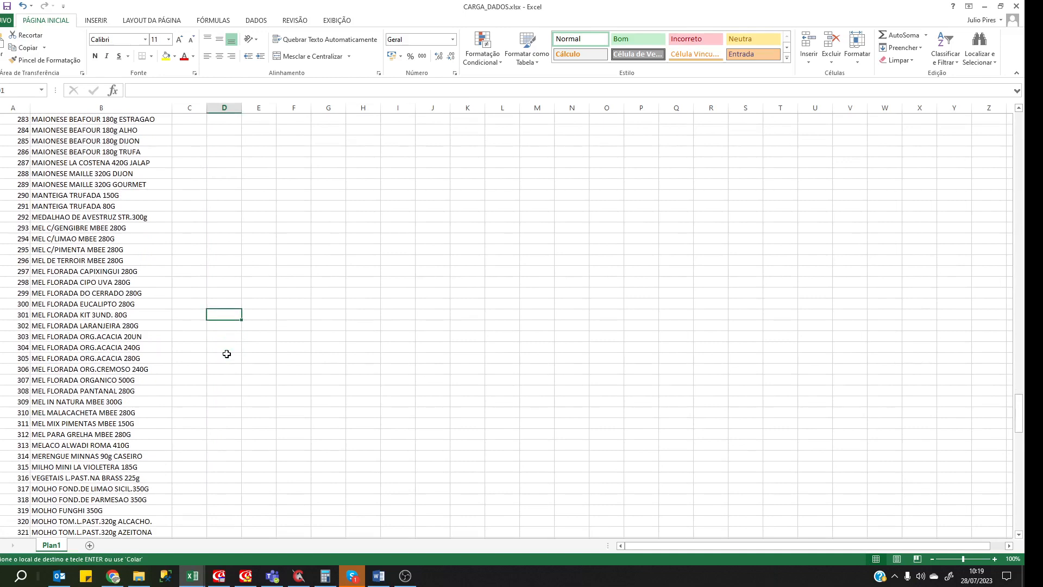
scroll(417, 317, "up", 10)
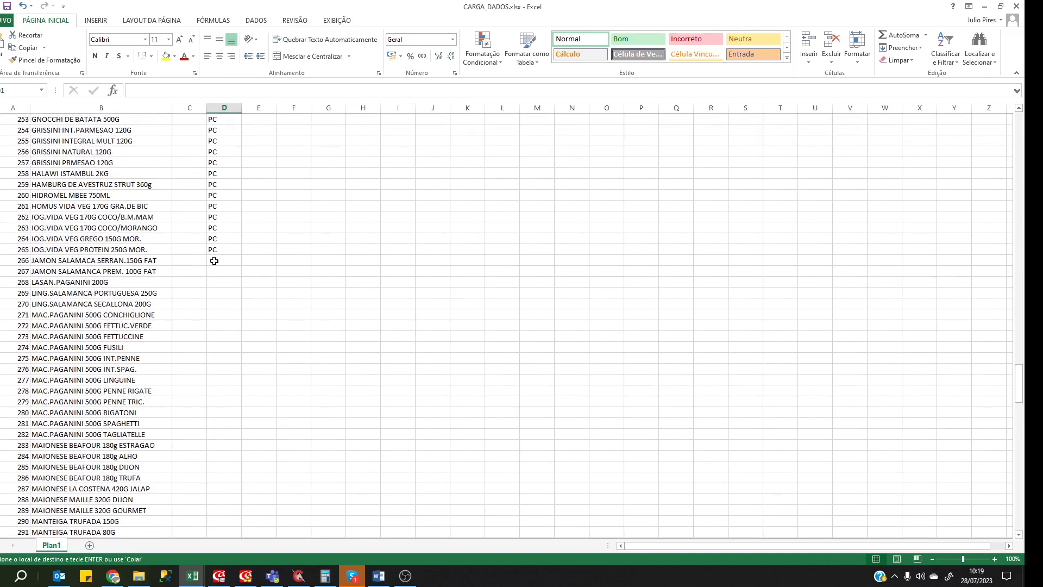
Enter FR in D266 and copy it down through row 347.
left_click(214, 262)
type("FR")
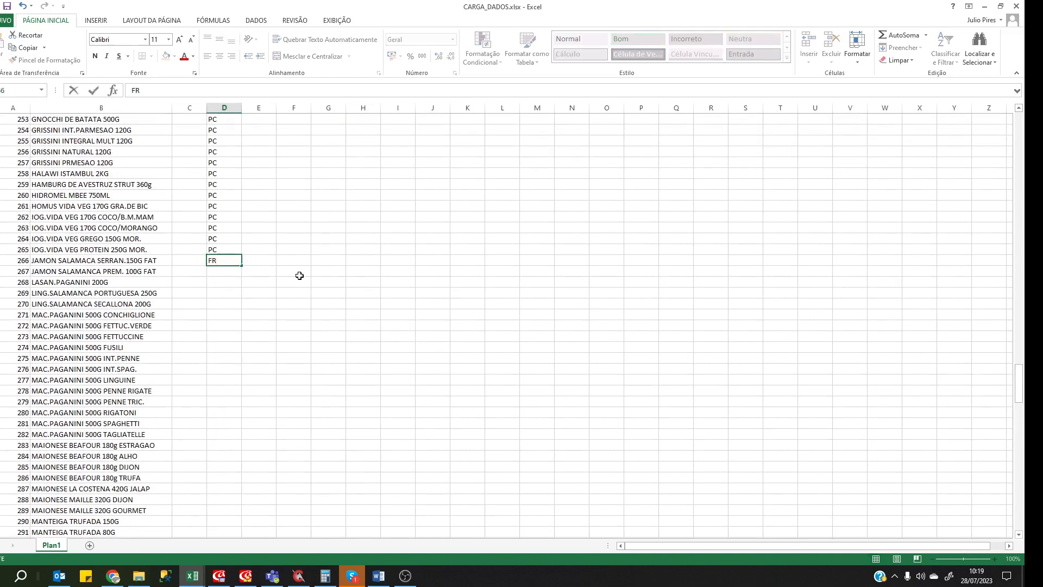
key("Return")
key("Up")
key("ctrl+c")
key("Down")
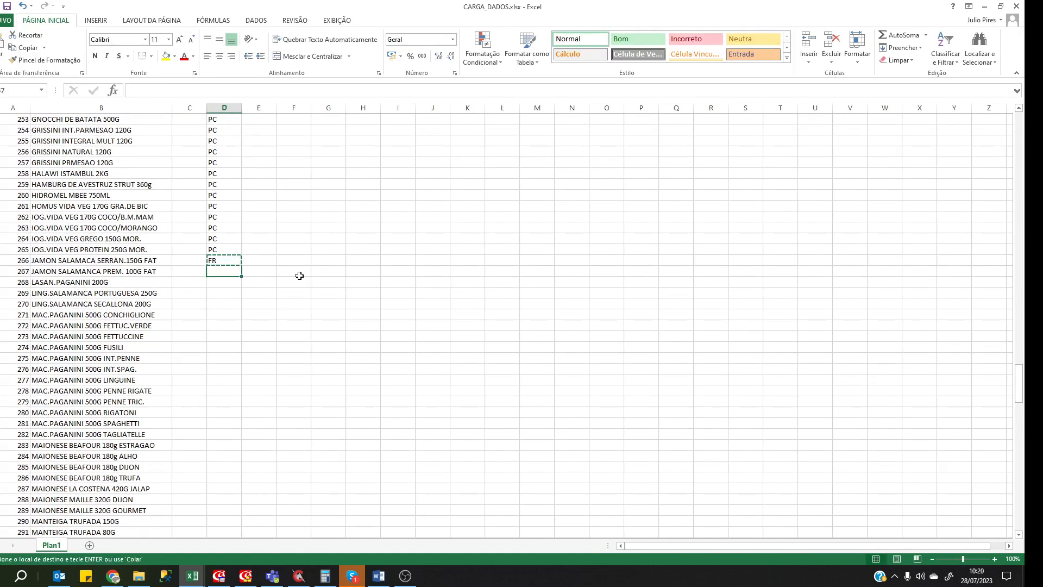
key("shift+Down")
key("shift+Down")
key("shift+Down")
key("shift+Down")
key("shift+Down")
key("shift+Down")
key("shift+Down")
key("shift+Down")
key("shift+Down")
key("shift+Down")
key("shift+Down")
key("shift+Down")
key("shift+Down")
key("shift+Down")
key("shift+Down")
key("shift+Down")
key("shift+Down")
key("shift+Down")
key("shift+Down")
key("shift+Down")
key("ctrl+v")
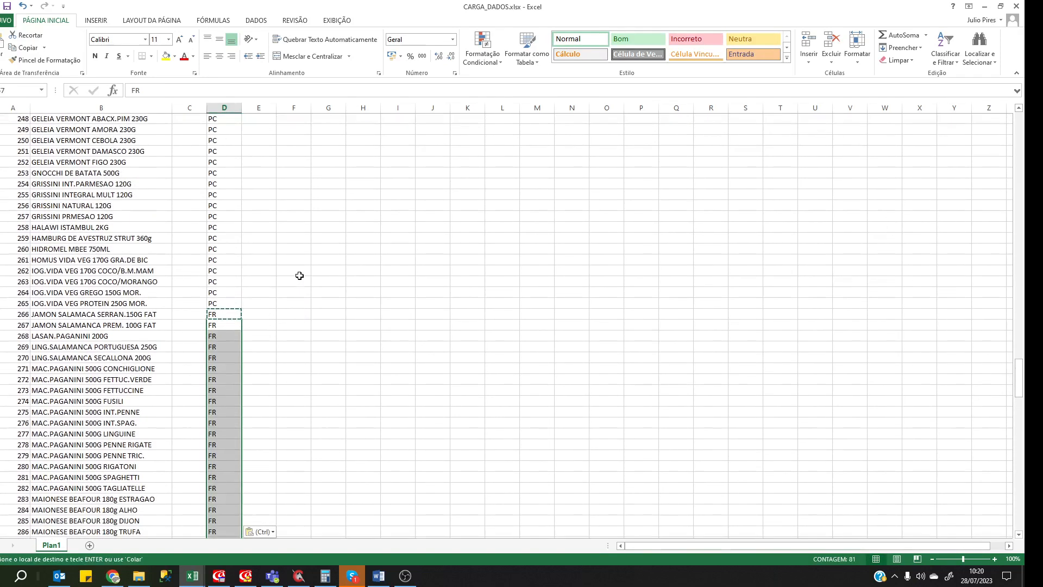
key("Down")
key("Down")
key("Down")
key("Down")
key("Down")
key("Down")
key("Down")
key("Down")
key("Down")
key("Down")
key("Down")
key("Down")
key("Down")
key("Down")
key("Down")
key("Down")
key("Down")
key("Down")
key("Down")
key("Down")
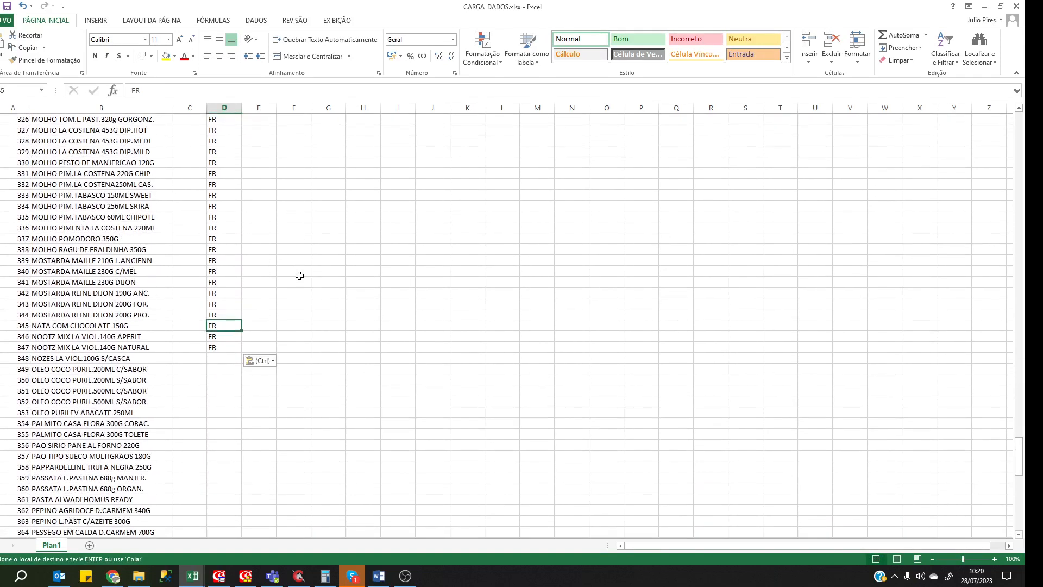
Enter LT in D348, copy it down through row 419, and return to the sheet's top.
scroll(300, 276, "down", 4)
key("Down")
key("Down")
key("Down")
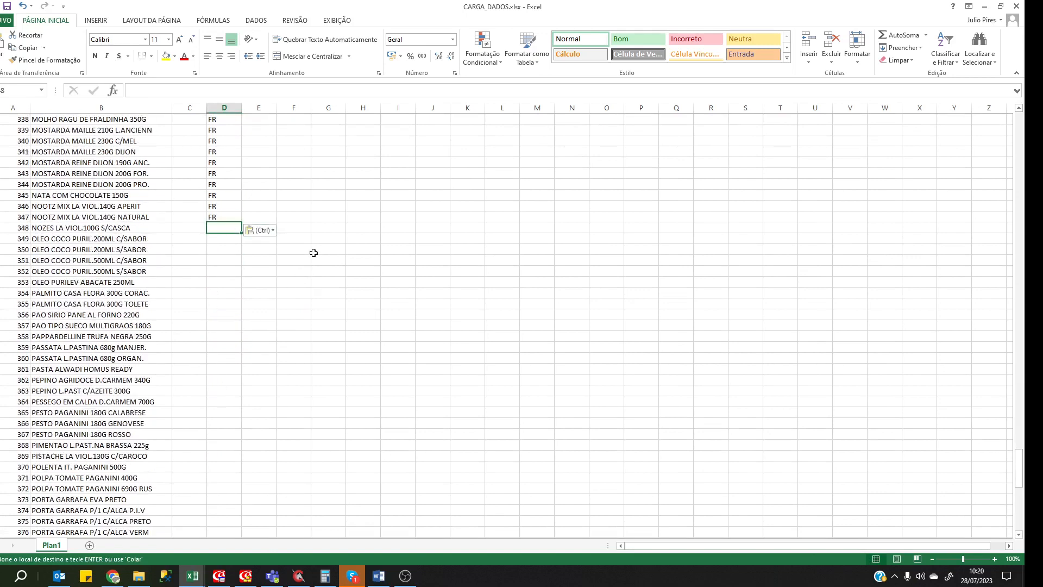
key("Escape")
type("LT")
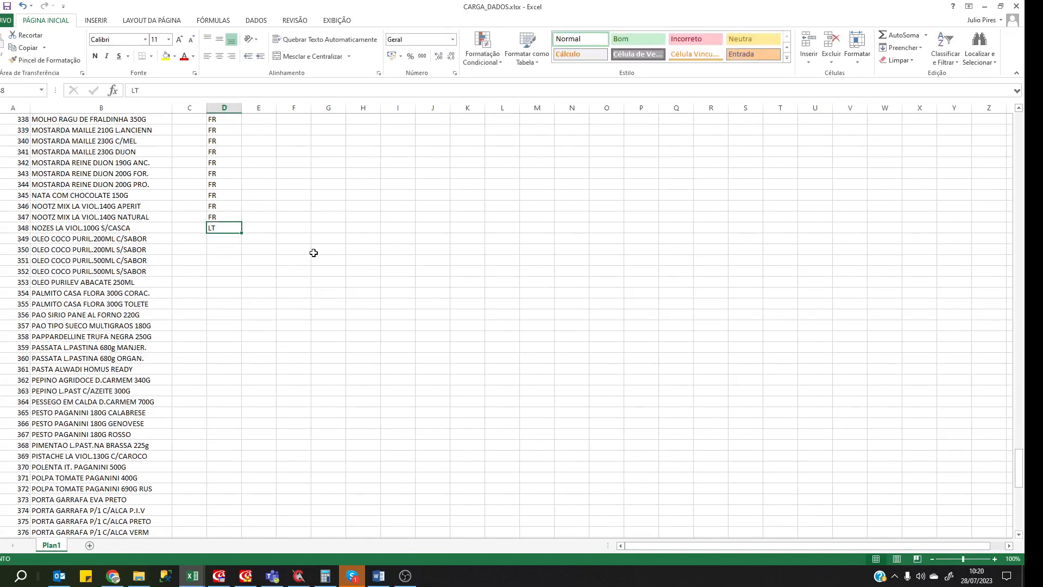
key("ctrl+c")
key("Down")
key("shift+Down")
key("shift+Page_Down")
key("shift+Page_Down")
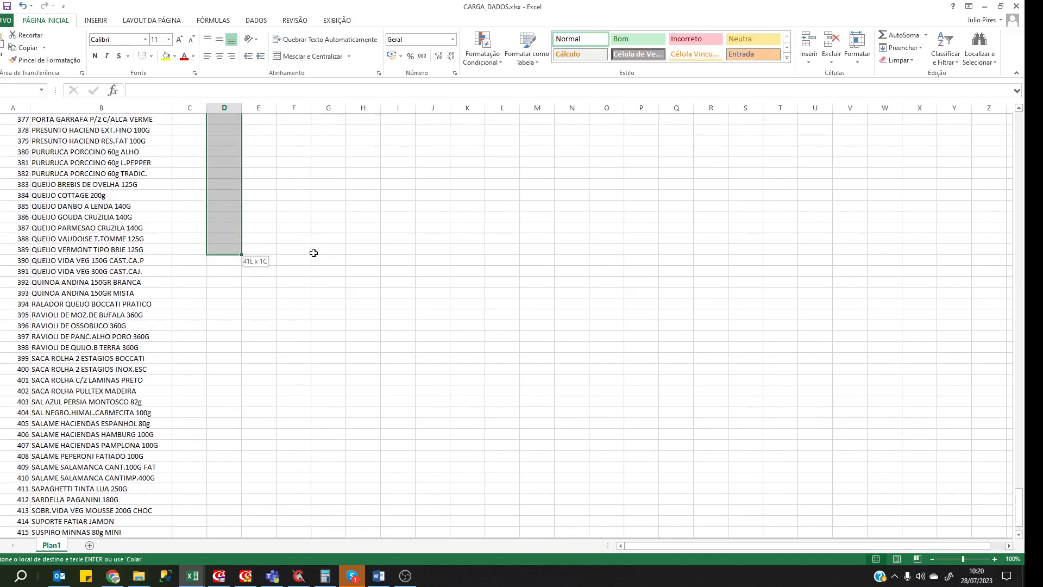
key("shift+Up")
key("shift+Up")
key("shift+Up")
key("shift+Up")
key("shift+Up")
key("shift+Up")
key("shift+Up")
key("shift+Up")
key("shift+Up")
key("shift+Up")
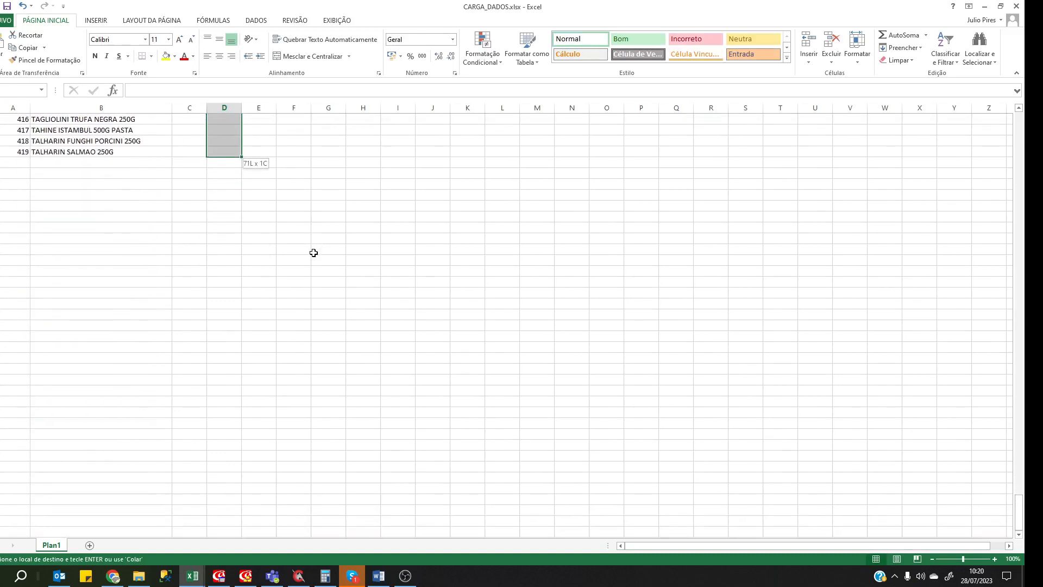
key("shift+Down")
key("ctrl+v")
key("Up")
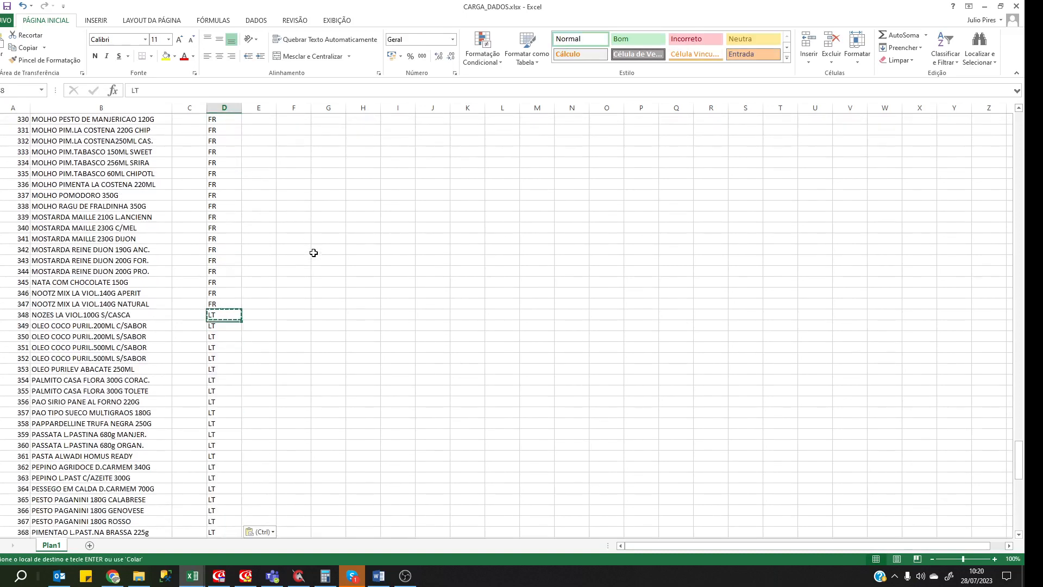
key("Left")
key("Escape")
key("Up")
key("Up")
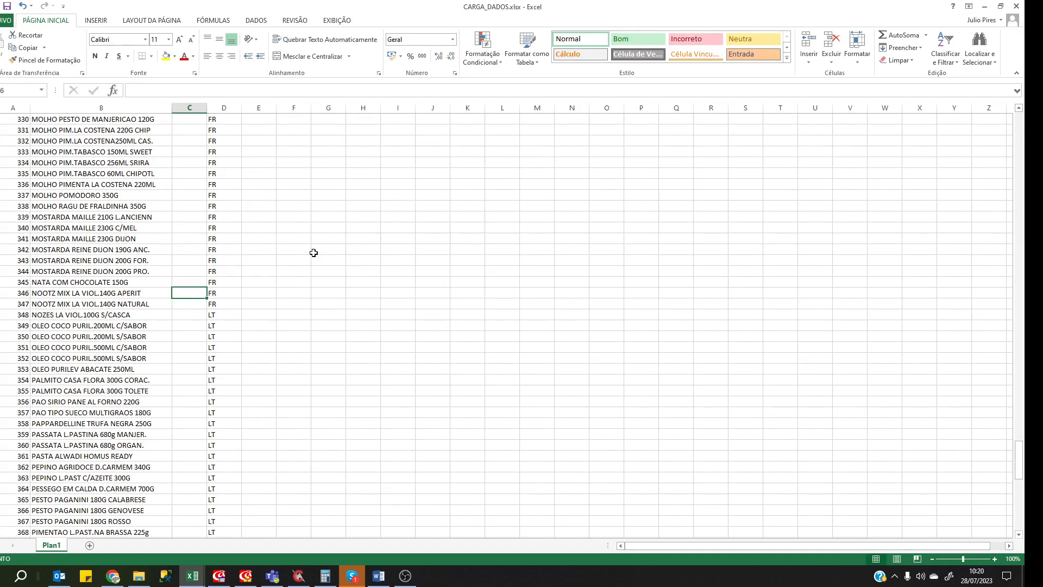
key("ctrl+Home")
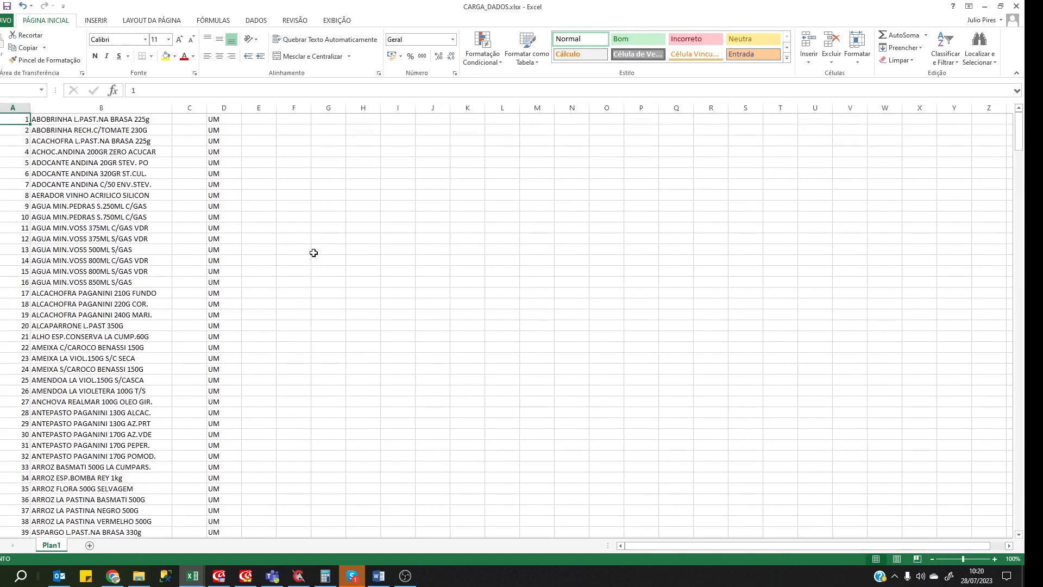
Enter 120 in E1 and give column E two-decimal thousands-separator formatting.
key("Right")
key("Right")
key("Right")
key("Right")
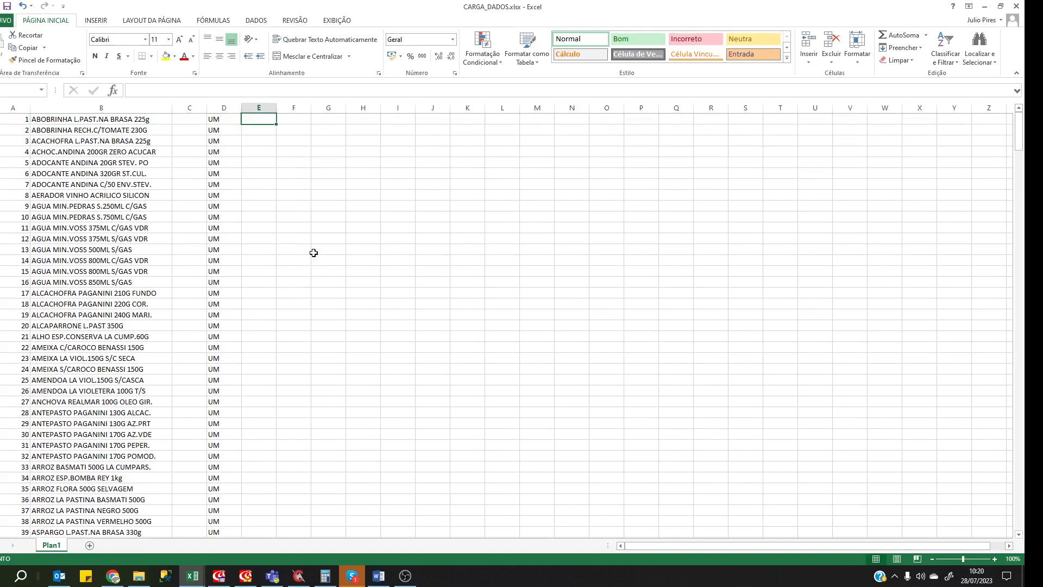
type("12")
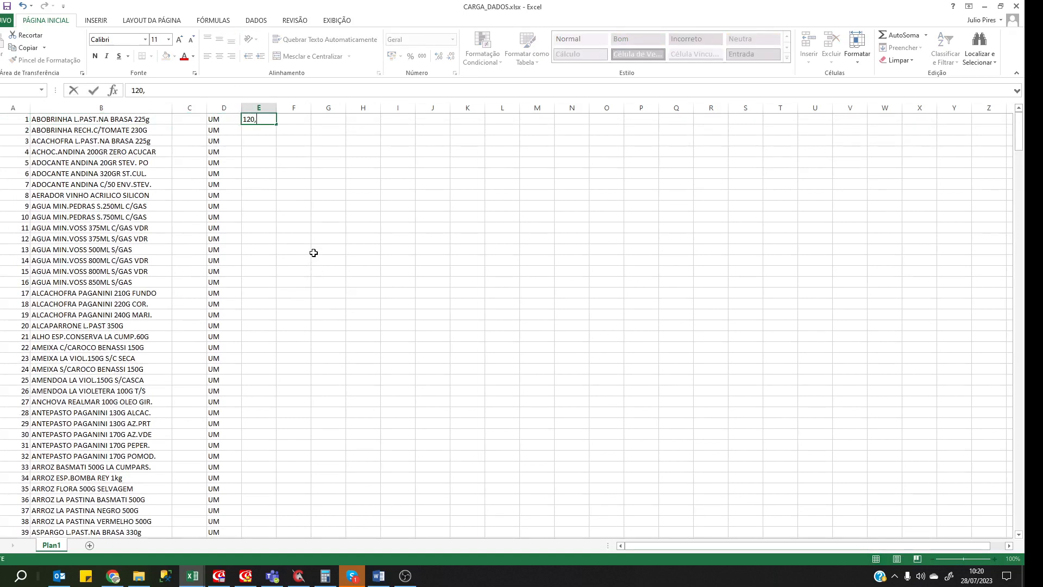
type("0,")
key("Return")
key("Up")
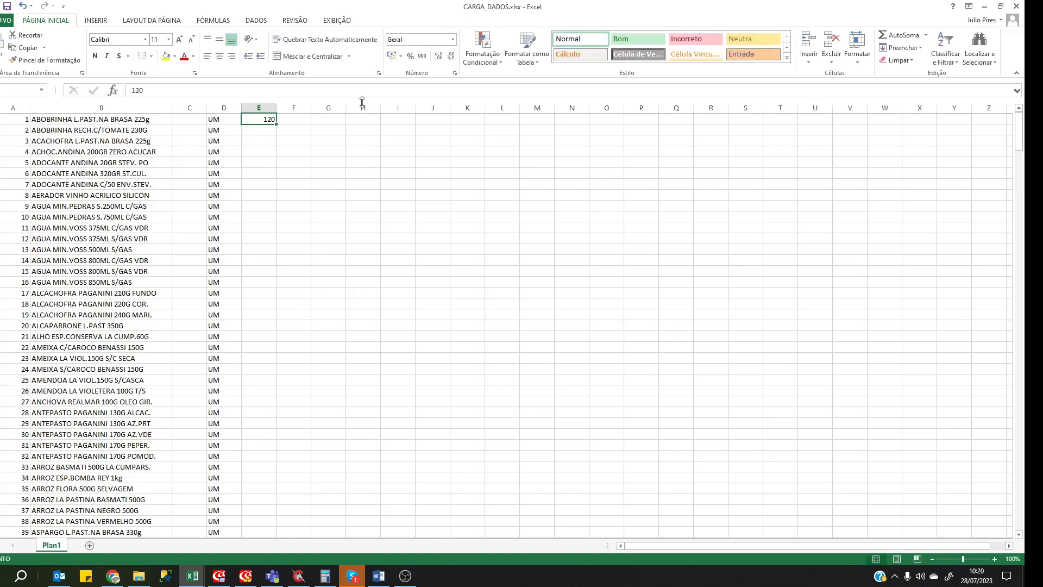
left_click(258, 108)
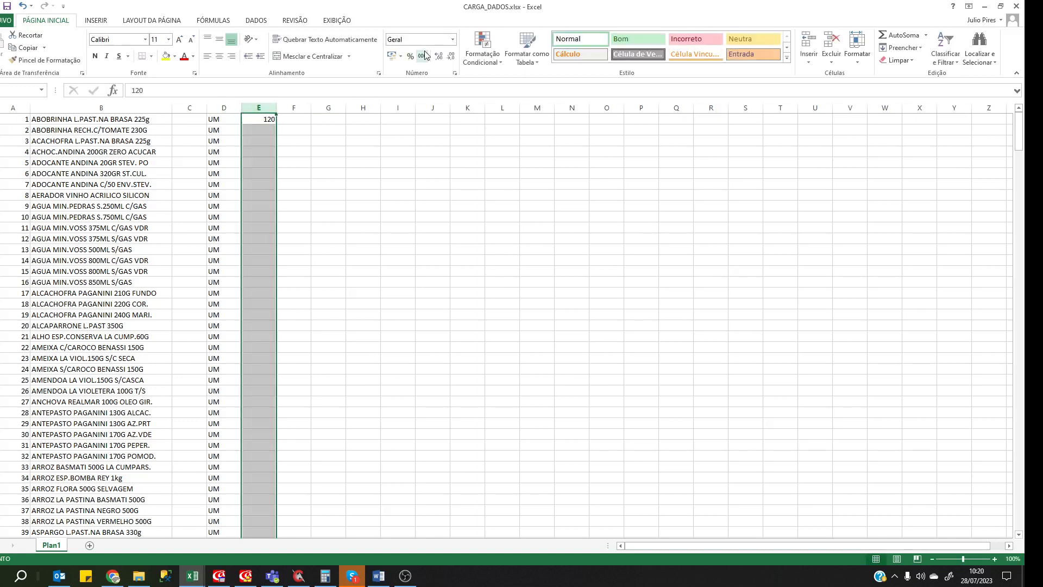
left_click(422, 55)
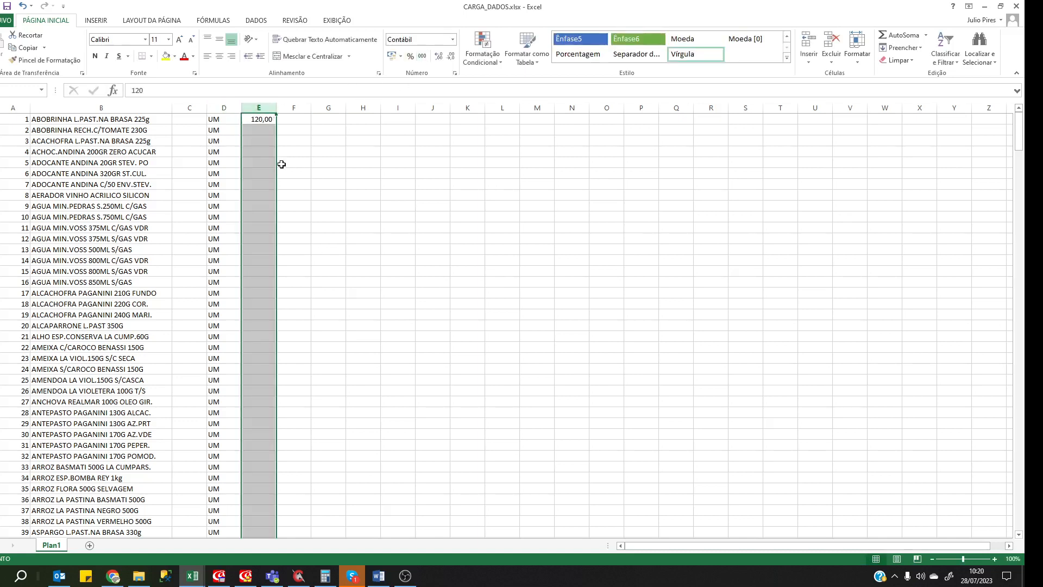
left_click(269, 130)
Copy 120,00 from E1 down through E81.
key("Up")
key("ctrl+c")
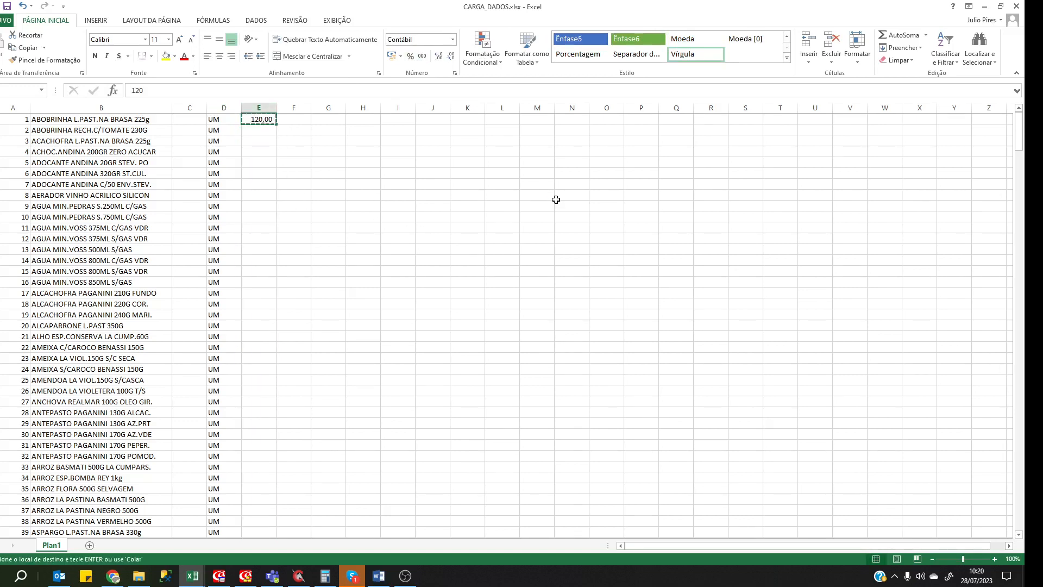
key("Down")
key("shift+Down")
key("shift+Down")
key("shift+Down")
key("shift+Down")
key("shift+Down")
key("shift+Down")
key("shift+Down")
key("shift+Down")
key("shift+Down")
key("shift+Down")
key("shift+Down")
key("shift+Down")
key("shift+Down")
key("shift+Down")
key("shift+Down")
key("shift+Down")
key("shift+Down")
key("shift+Down")
key("shift+Down")
key("shift+Down")
key("ctrl+v")
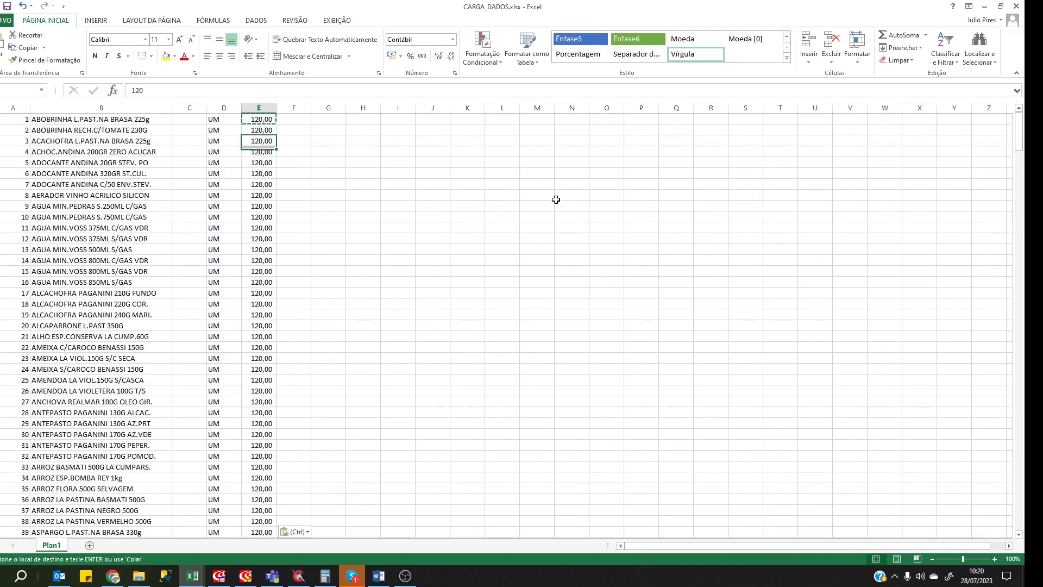
key("ctrl+Down")
key("Down")
Enter 150,00 in E82 and copy it down through E124.
type("1")
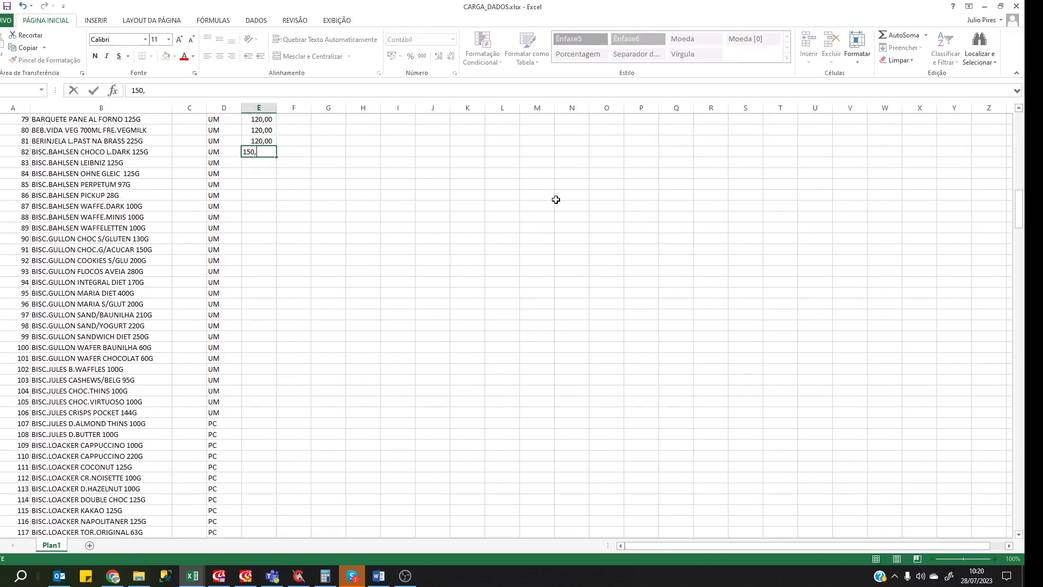
key("Return")
key("Up")
key("ctrl+c")
key("Down")
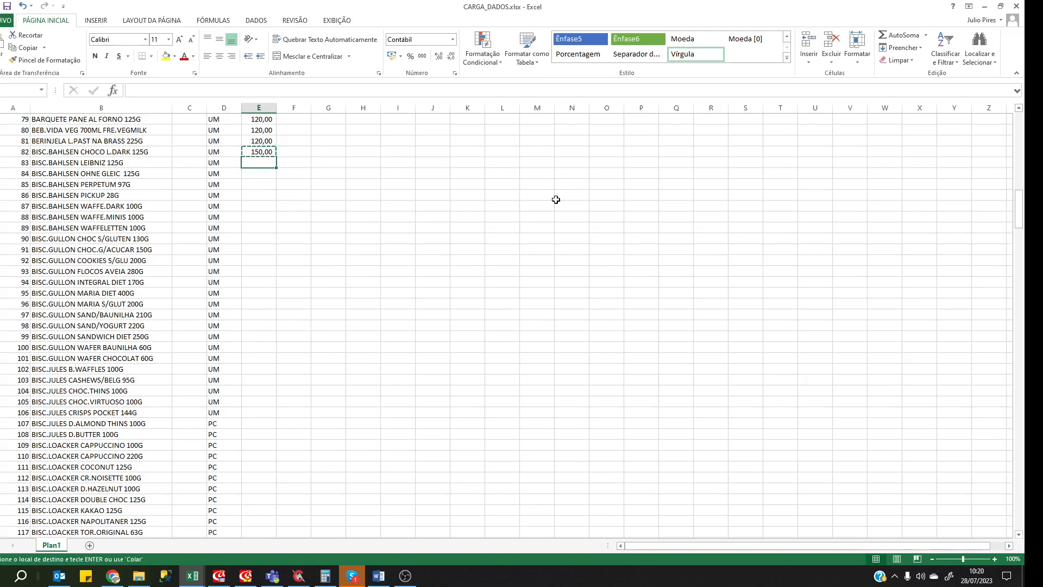
key("shift+Down")
key("shift+Down")
key("shift+Down")
key("shift+Down")
key("shift+Down")
key("shift+Down")
key("shift+Down")
key("shift+Down")
key("shift+Down")
key("shift+Down")
key("shift+Down")
key("shift+Down")
key("shift+Down")
key("shift+Down")
key("shift+Down")
key("shift+Down")
key("shift+Down")
key("shift+Down")
key("shift+Down")
key("shift+Down")
key("ctrl+v")
scroll(556, 199, "up", 18)
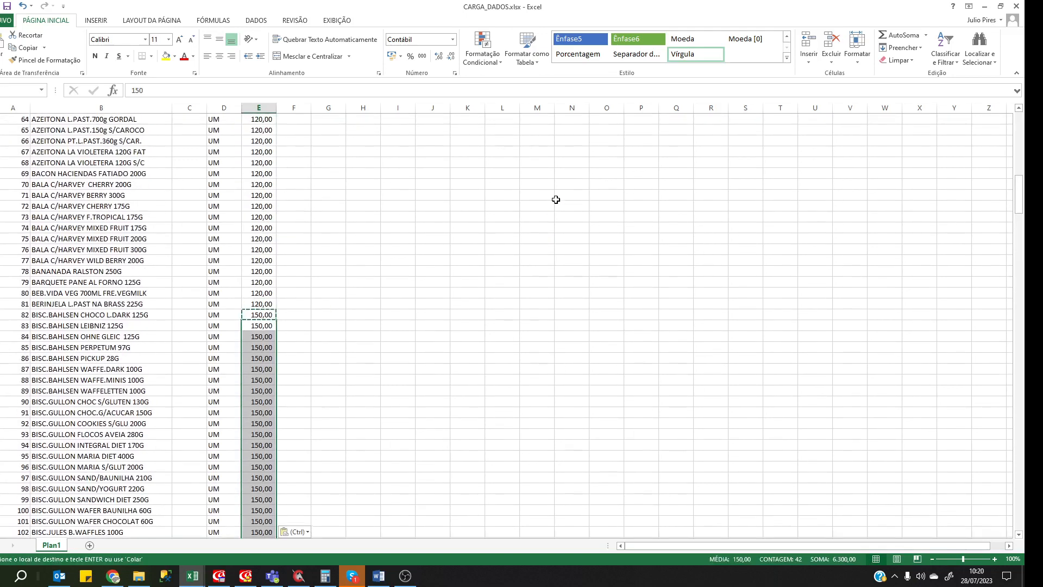
key("ctrl+Down")
key("Down")
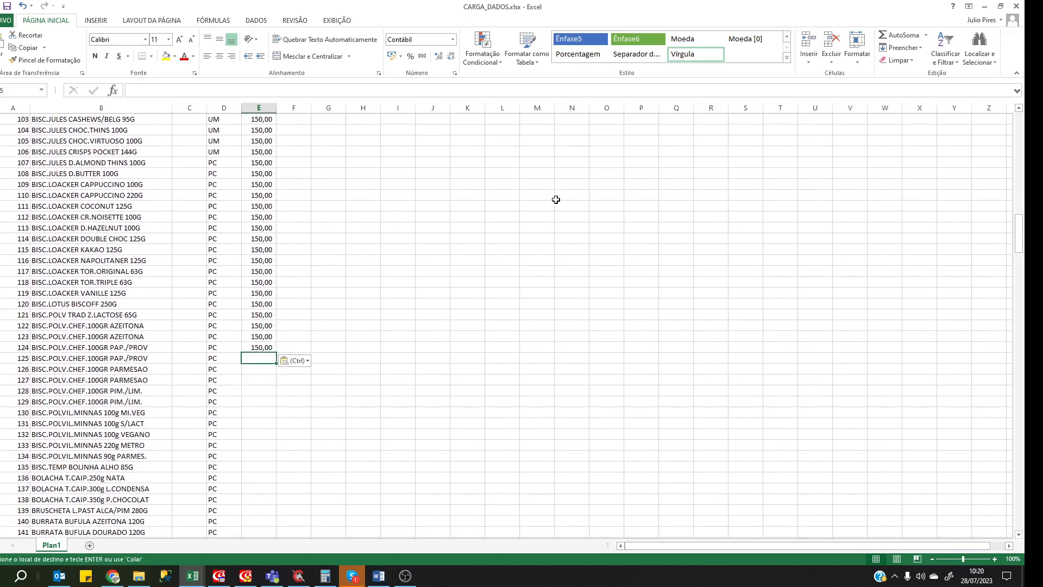
Enter 50,00 in E125 and fill it down through E166.
type("5")
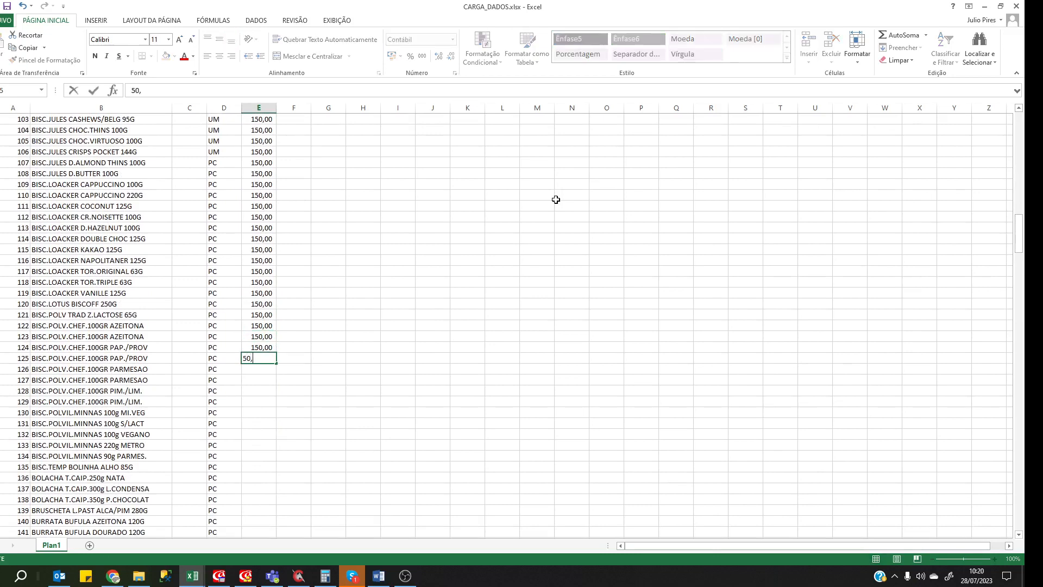
type("0,")
key("ctrl+Return")
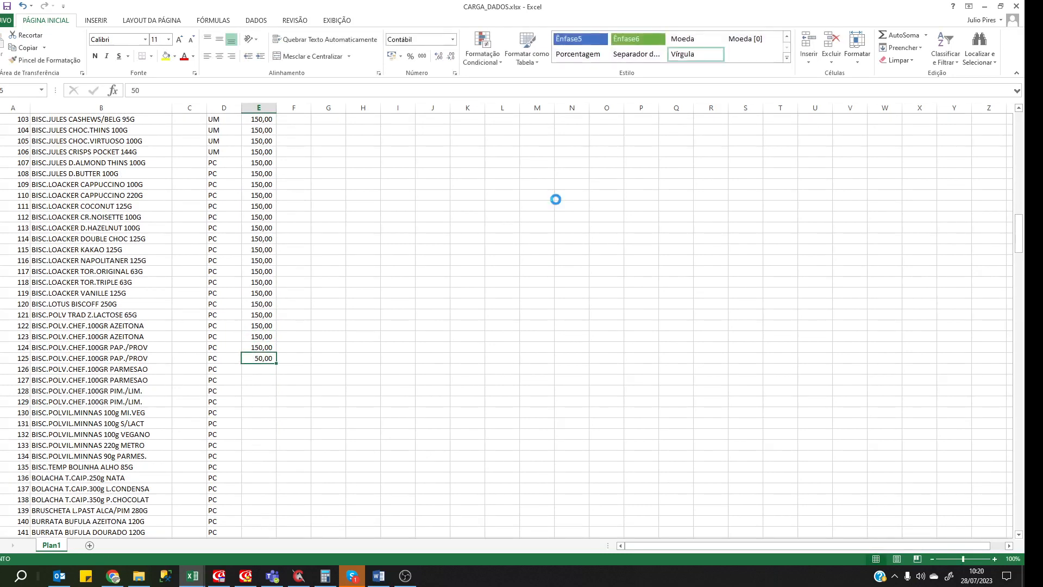
key("ctrl+c")
key("shift+Down")
key("shift+Down")
key("shift+Down")
key("shift+Down")
key("shift+Down")
key("shift+Down")
key("shift+Down")
key("shift+Down")
key("shift+Down")
key("shift+Down")
key("shift+Down")
key("shift+Down")
key("shift+Down")
key("shift+Down")
key("shift+Down")
key("shift+Down")
key("shift+Down")
key("shift+Down")
key("shift+Down")
key("shift+Down")
key("shift+Page_Down")
key("ctrl+v")
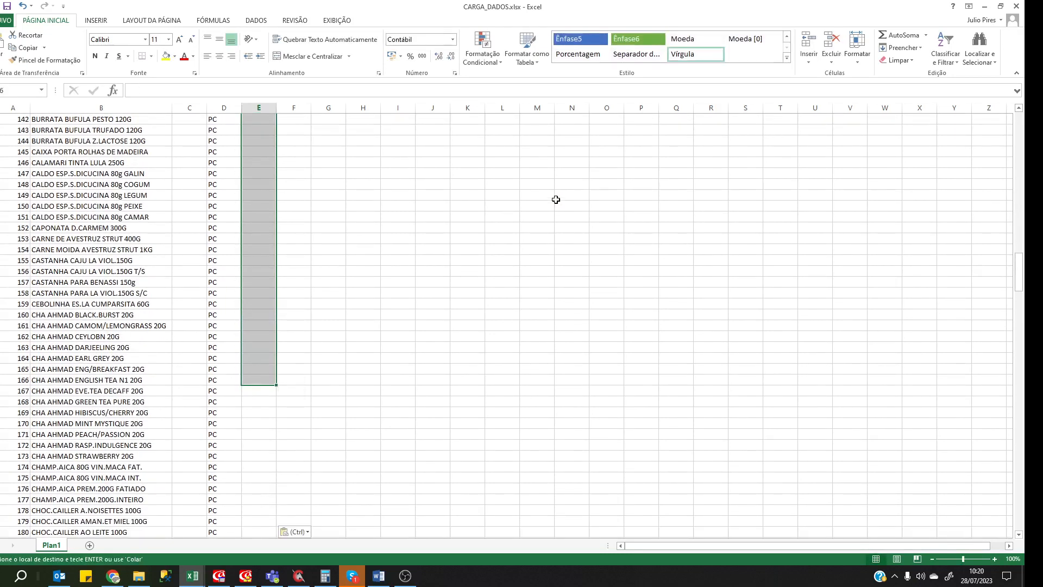
key("Page_Down")
key("Down")
key("Down")
key("Down")
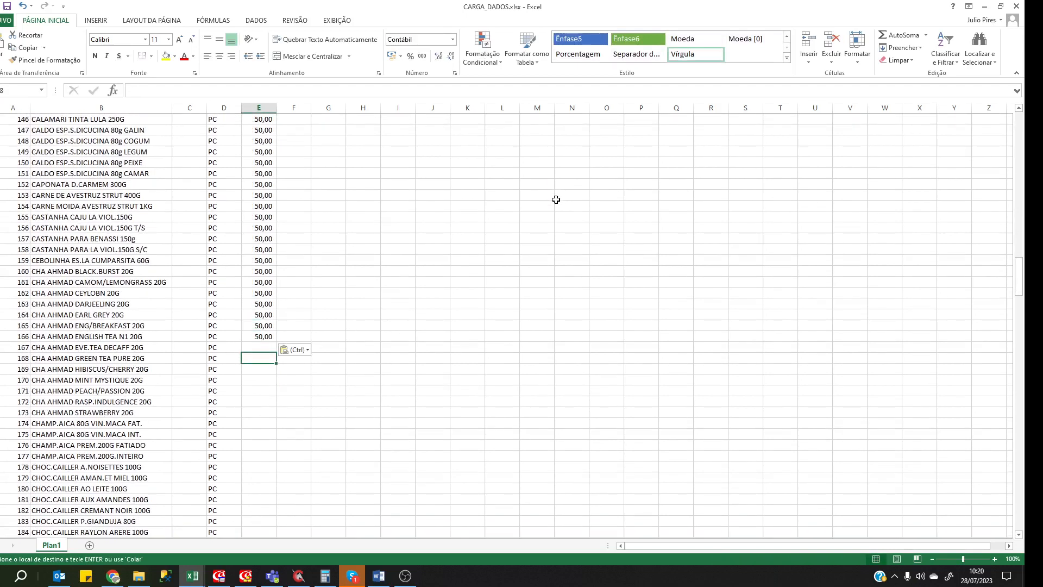
key("Up")
Enter 264,58 in E167 and copy it down through E209.
type("12")
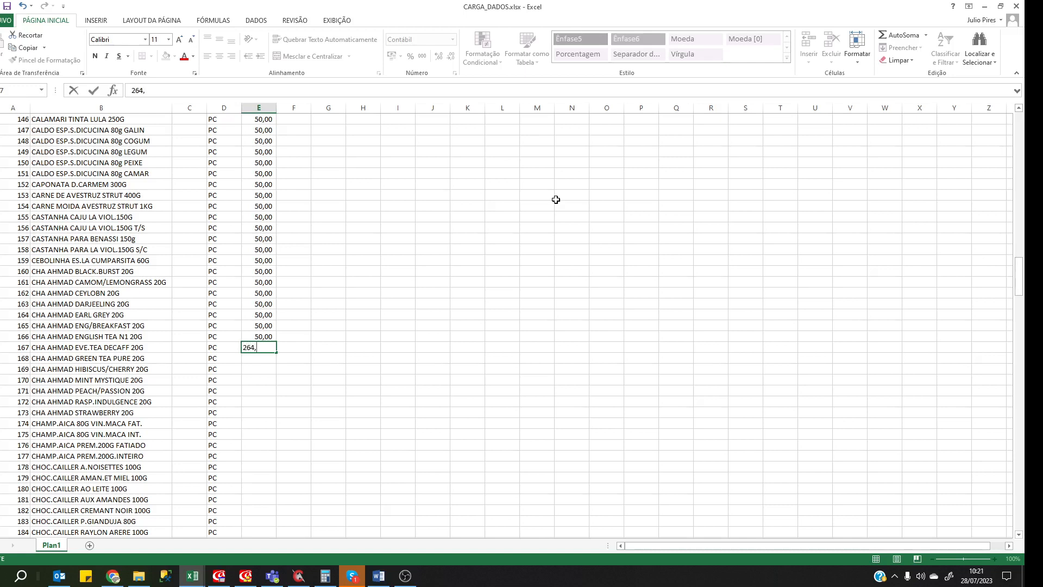
key("Return")
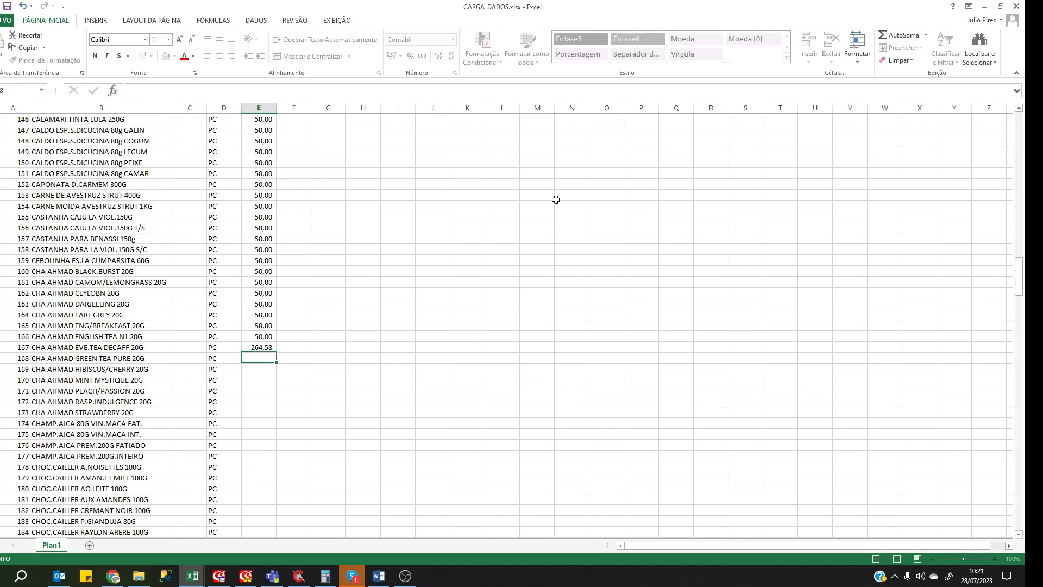
key("Up")
key("ctrl+c")
key("Down")
key("shift+Down")
key("shift+Down")
key("shift+Down")
key("shift+Down")
key("shift+Down")
key("shift+Down")
key("shift+Down")
key("shift+Down")
key("shift+Down")
key("shift+Down")
key("shift+Down")
key("shift+Down")
key("shift+Down")
key("shift+Down")
key("shift+Down")
key("shift+Down")
key("shift+Down")
key("shift+Down")
key("shift+Down")
key("shift+Down")
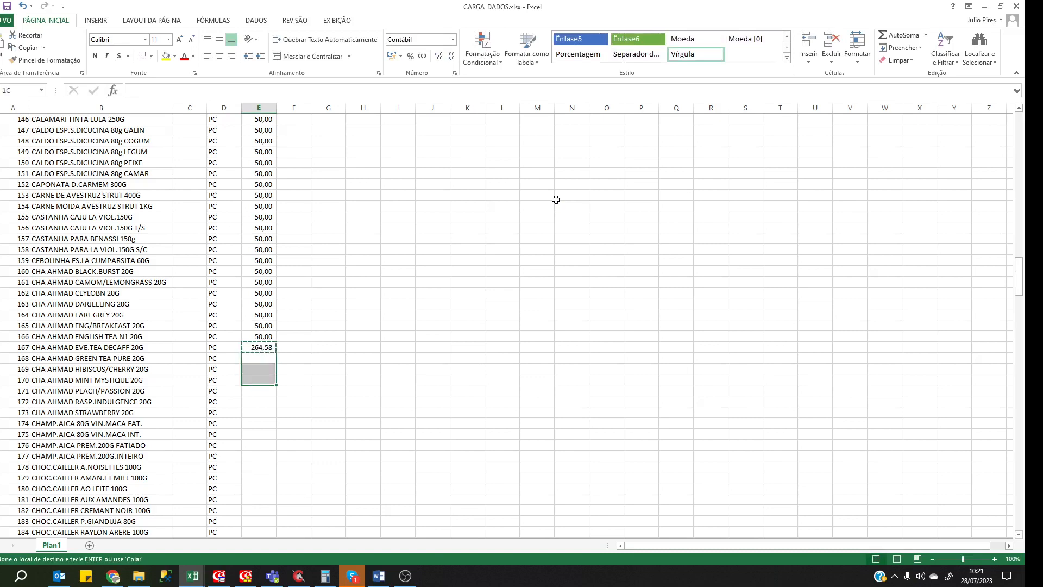
key("ctrl+v")
scroll(556, 199, "up", 12)
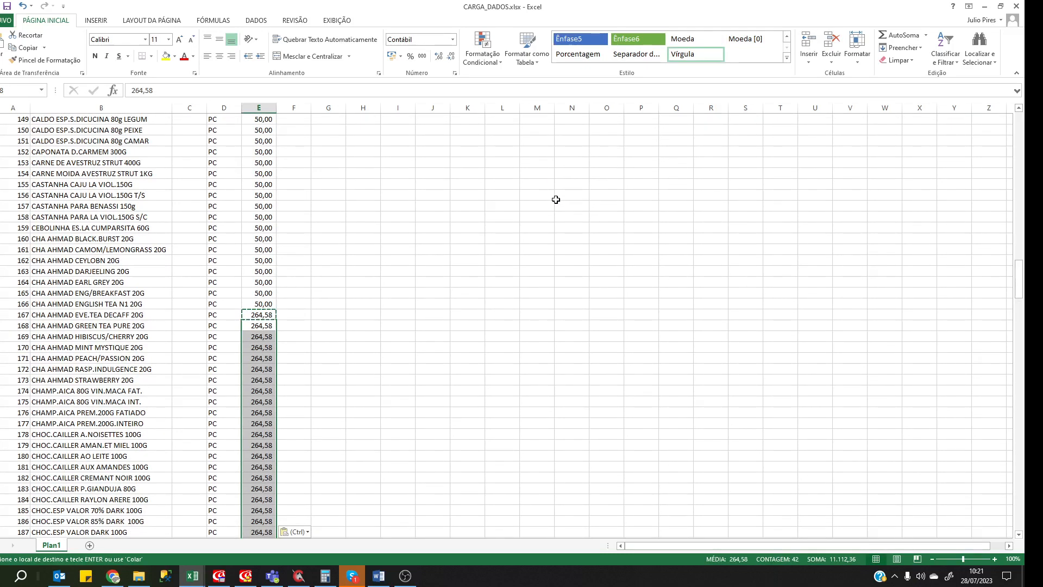
key("ctrl+Down")
scroll(373, 321, "down", 11)
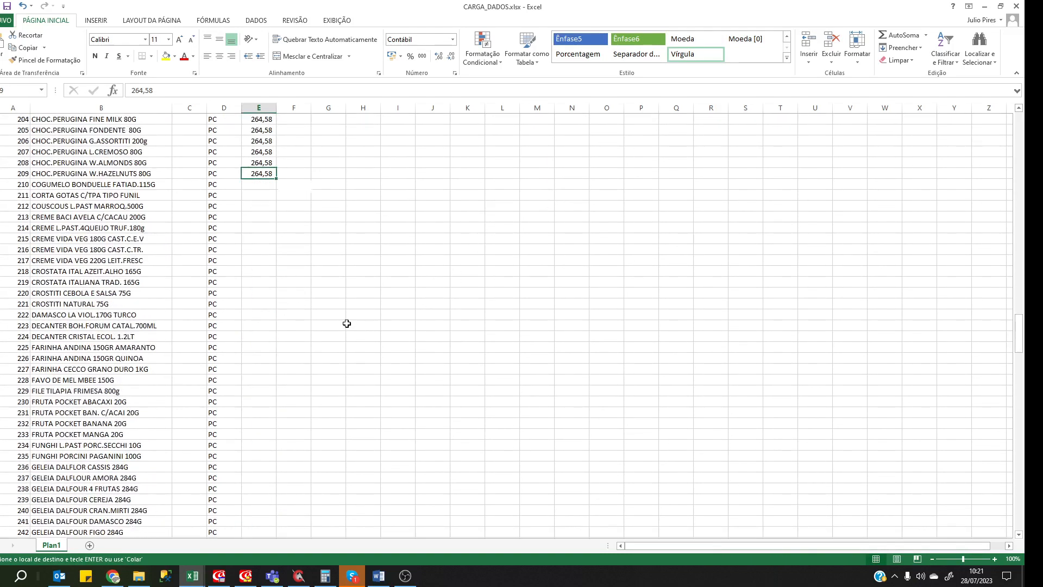
scroll(347, 323, "down", 1)
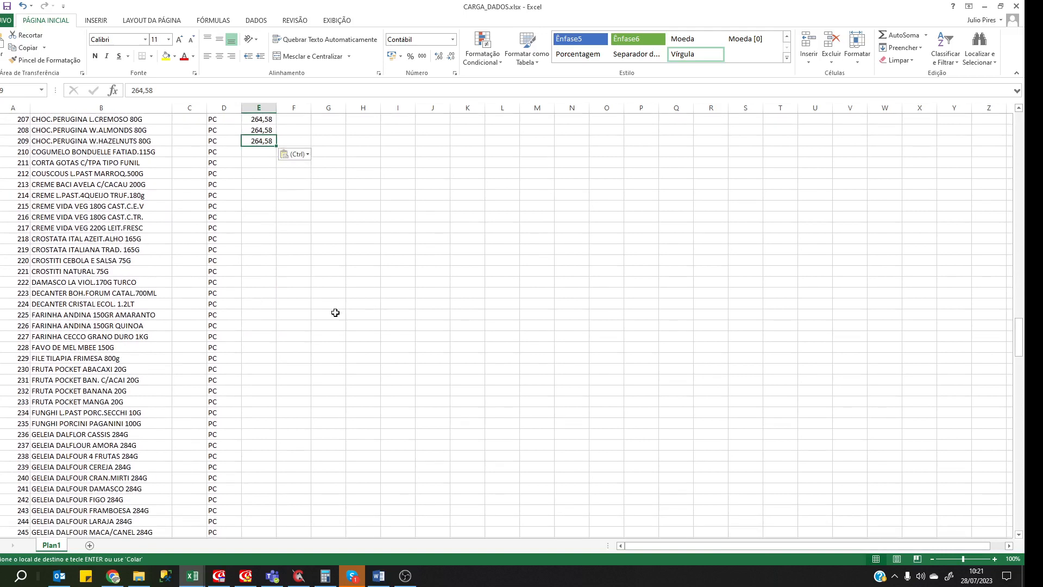
Enter 133,25 in E210 and copy it down through E331.
left_click(261, 152)
type("133,25")
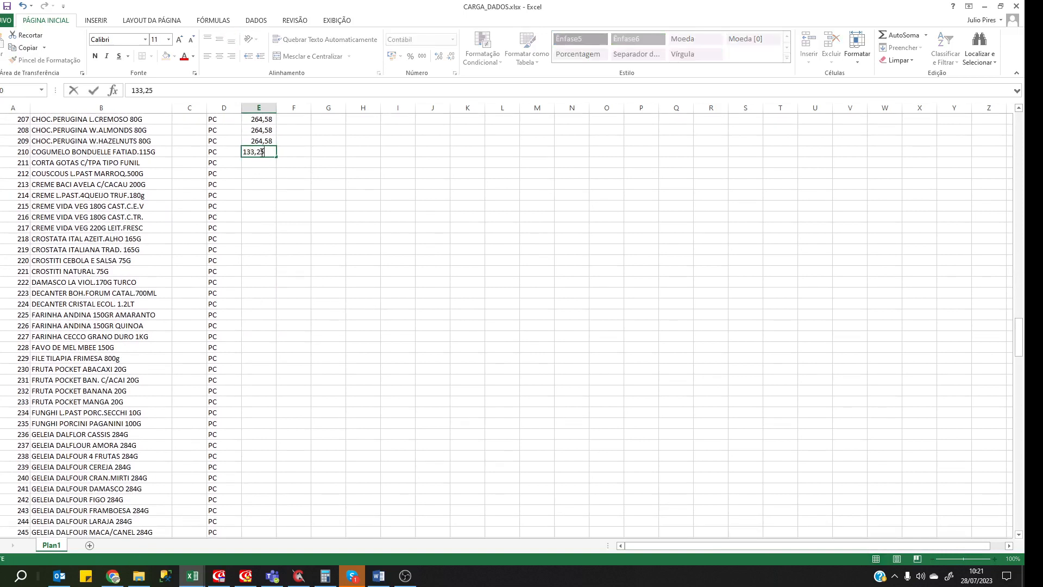
key("Return")
key("Up")
key("ctrl+c")
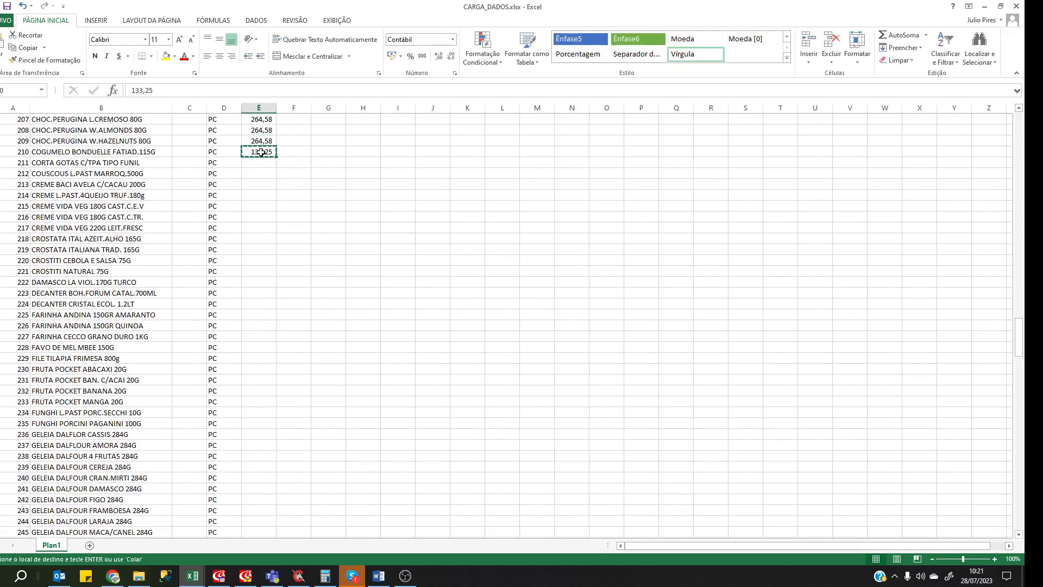
key("Down")
key("shift+Down")
key("shift+Down")
key("shift+Down")
key("shift+Down")
key("shift+Down")
key("shift+Down")
key("shift+Down")
key("shift+Down")
key("shift+Down")
key("shift+Down")
key("shift+Down")
key("shift+Down")
key("shift+Down")
key("shift+Down")
key("shift+Down")
key("shift+Down")
key("shift+Down")
key("shift+Down")
key("shift+Down")
key("shift+Down")
key("shift+Down")
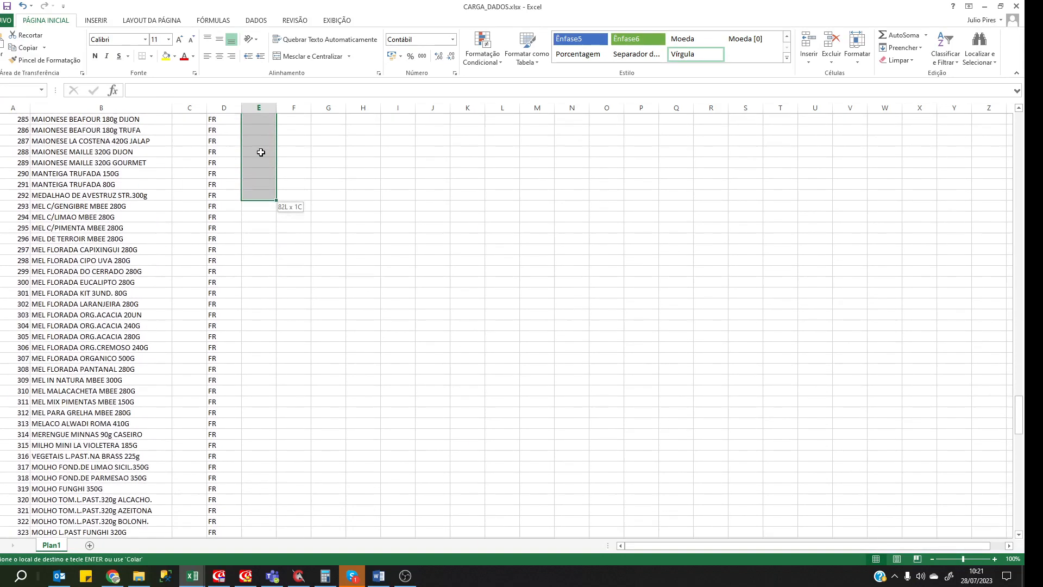
key("ctrl+v")
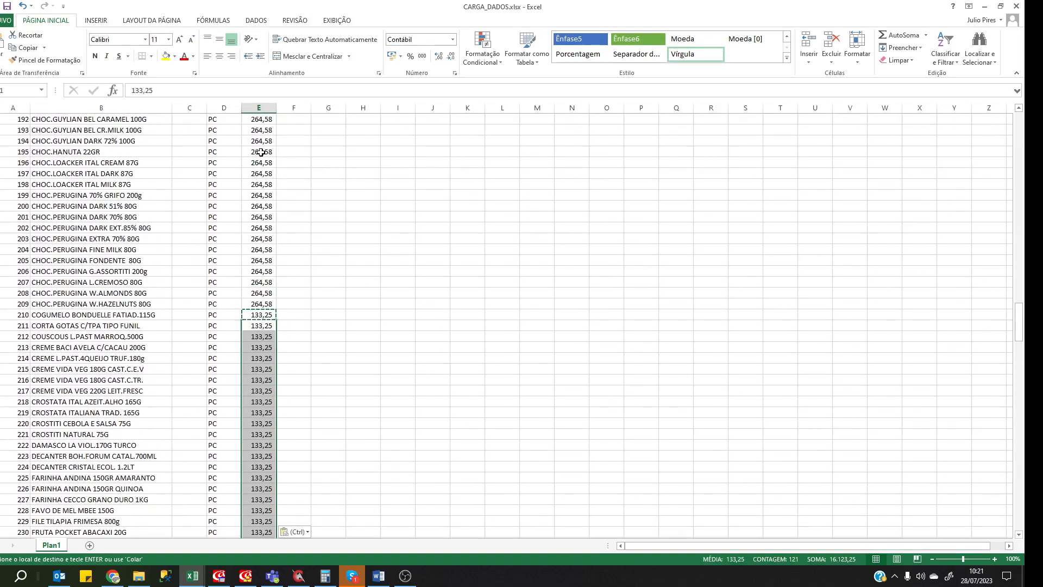
key("ctrl+Down")
scroll(261, 275, "down", 11)
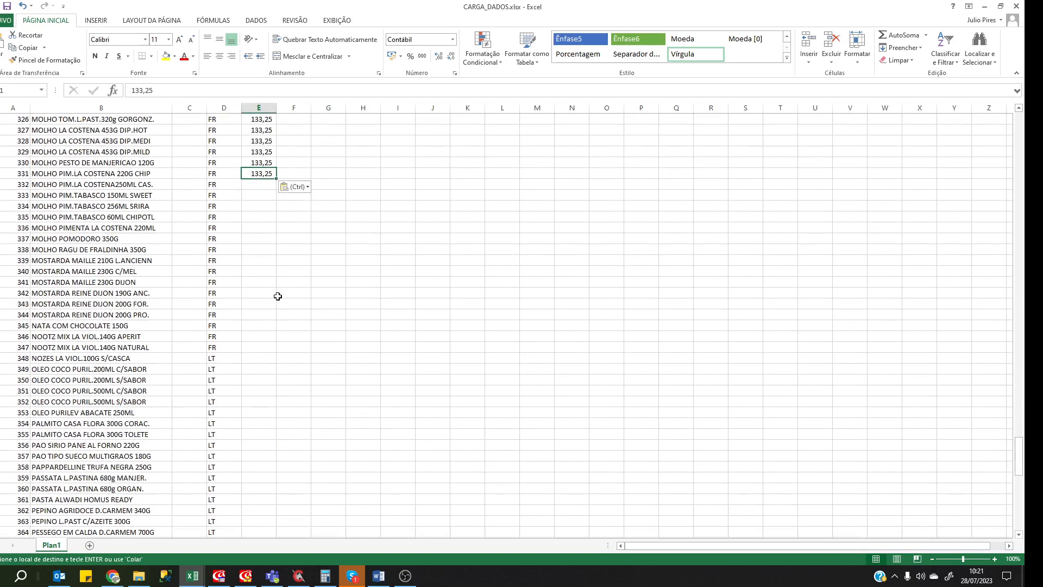
Enter 14,25 in E332 and copy it down through E413.
left_click(261, 186)
type("14")
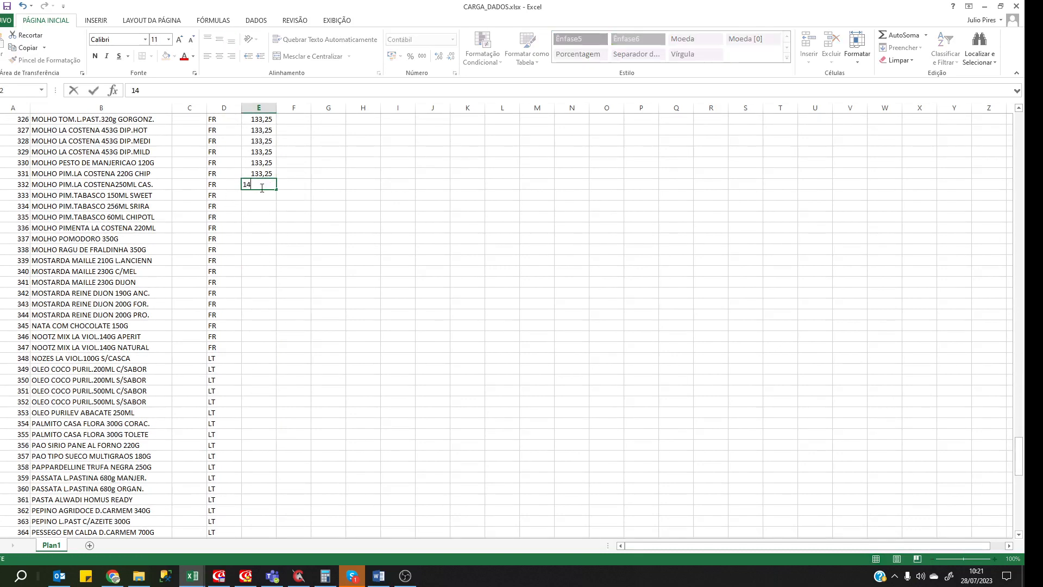
type(",25")
key("Return")
key("Up")
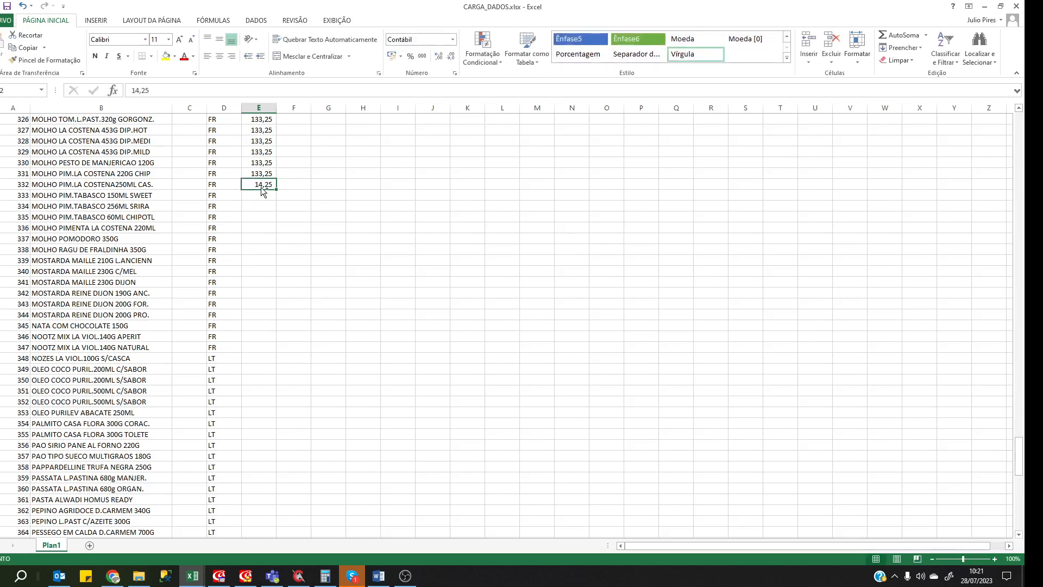
key("ctrl+c")
key("Down")
key("shift+Down")
key("shift+Down")
key("shift+Page_Down")
key("shift+Page_Down")
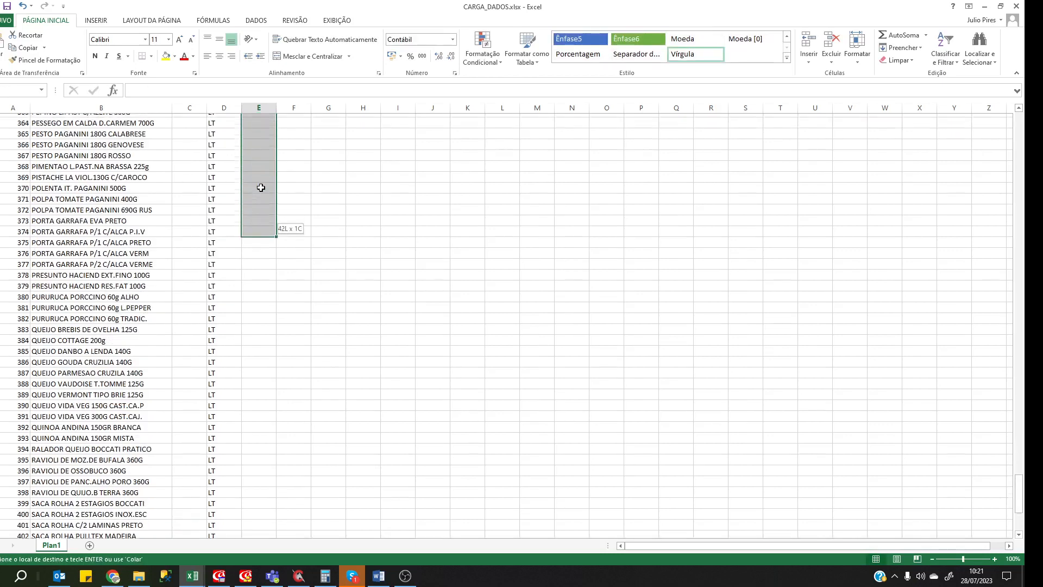
key("ctrl+v")
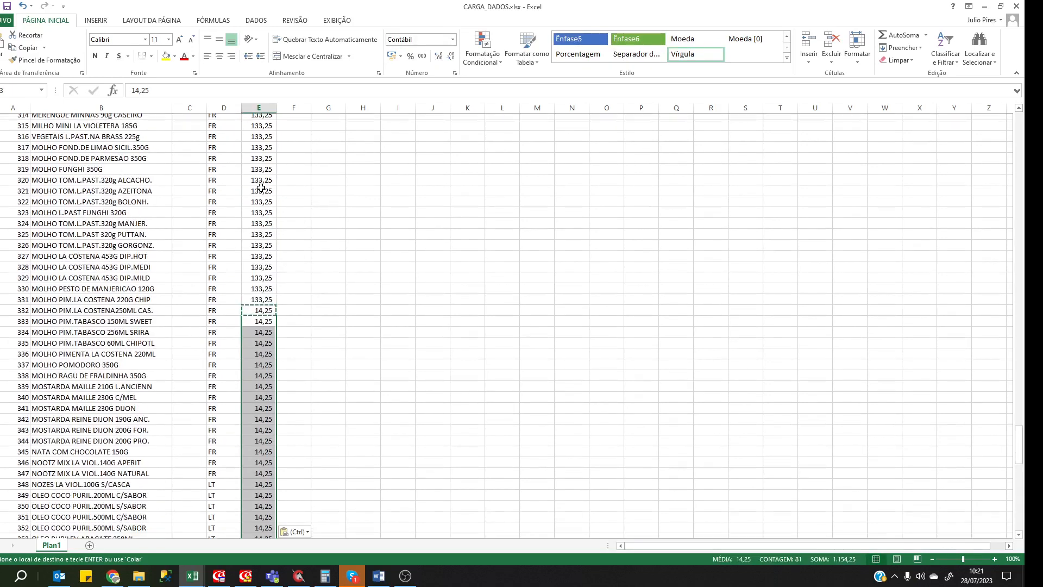
key("ctrl+Down")
key("Page_Down")
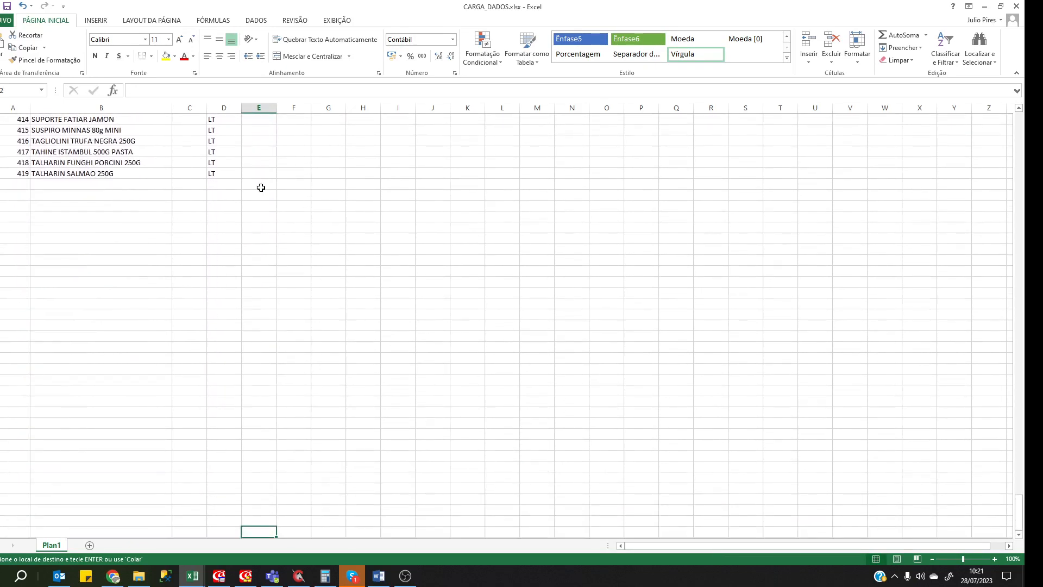
key("Up")
key("Up")
scroll(260, 188, "up", 5)
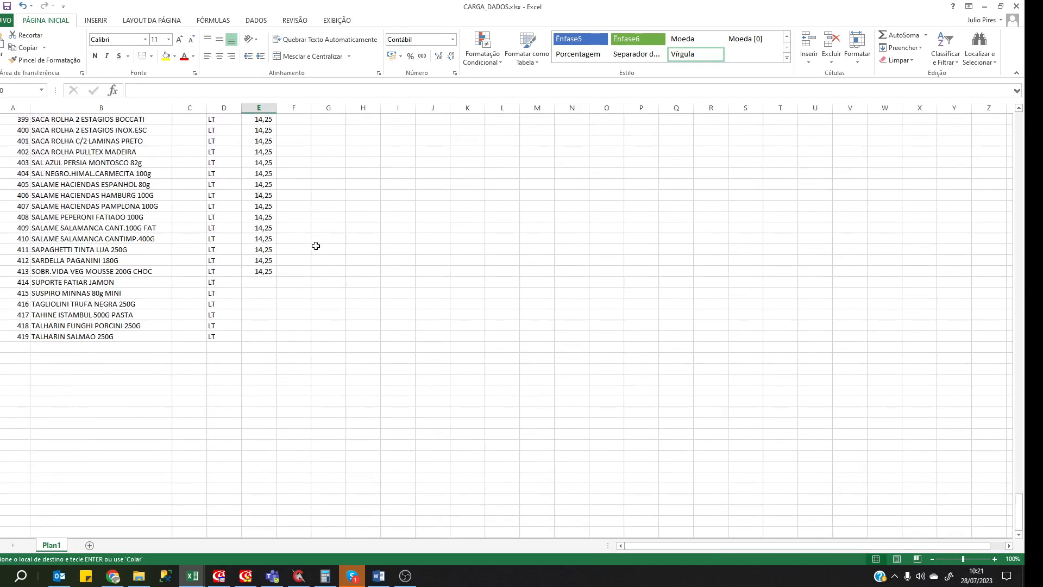
Enter 99,74 in E414 and copy it to E415 through E419.
left_click(254, 283)
type("99,74")
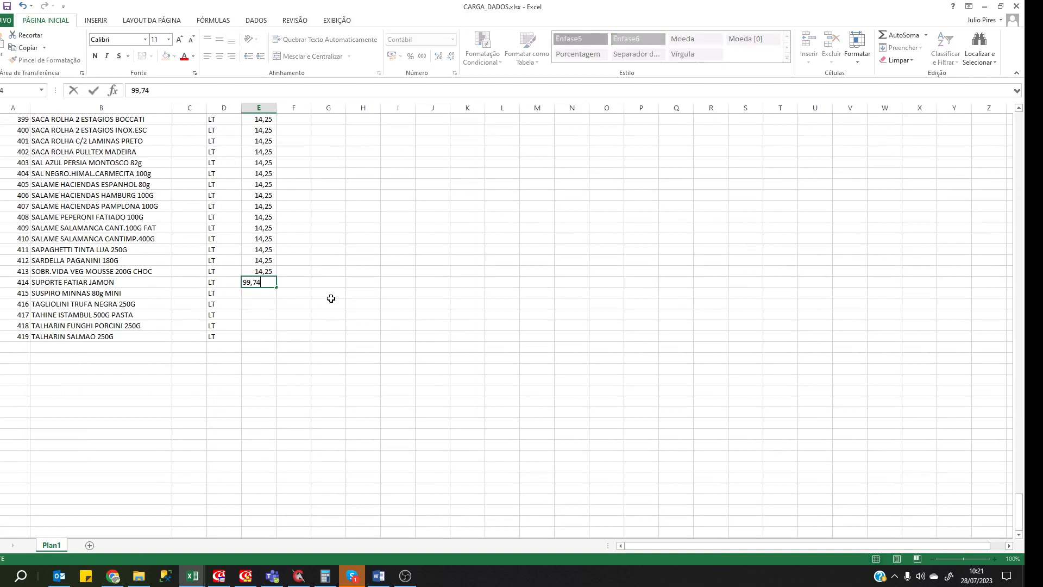
key("Return")
key("Up")
key("ctrl+c")
key("Down")
key("shift+Down")
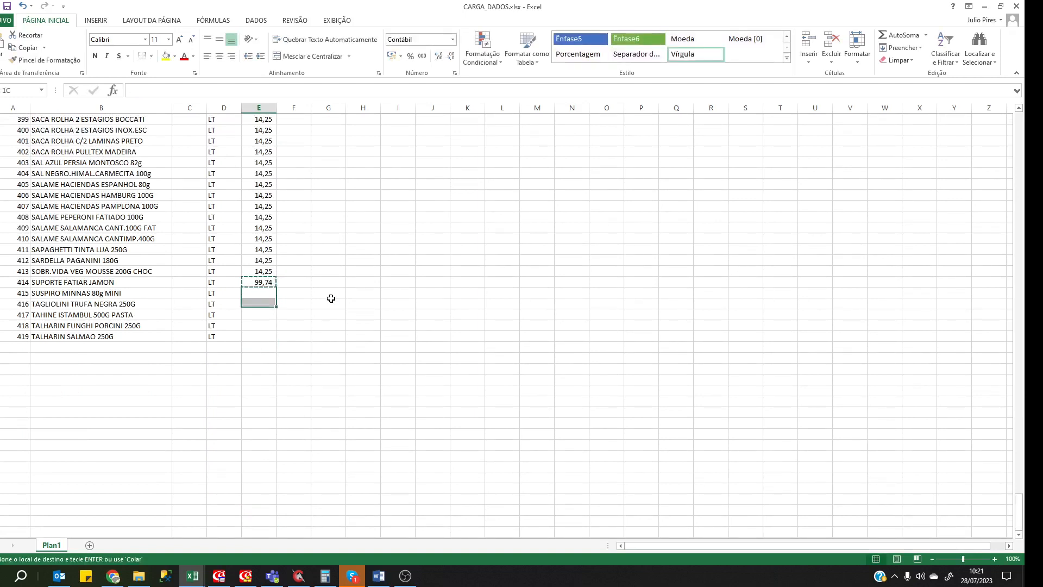
key("shift+Down")
key("shift+Down")
key("shift+Down")
key("ctrl+v")
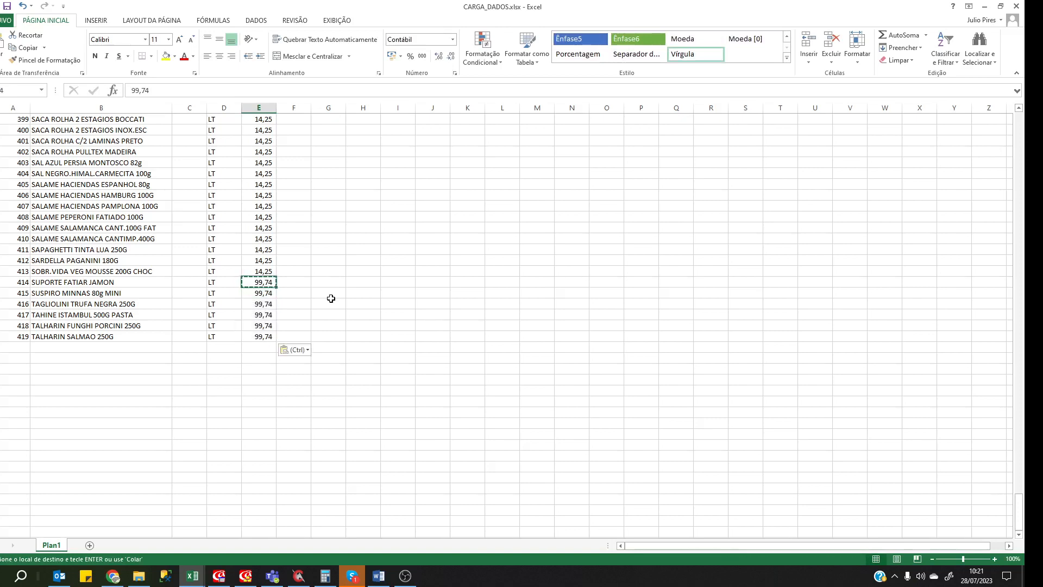
key("ctrl+Home")
left_click(326, 238)
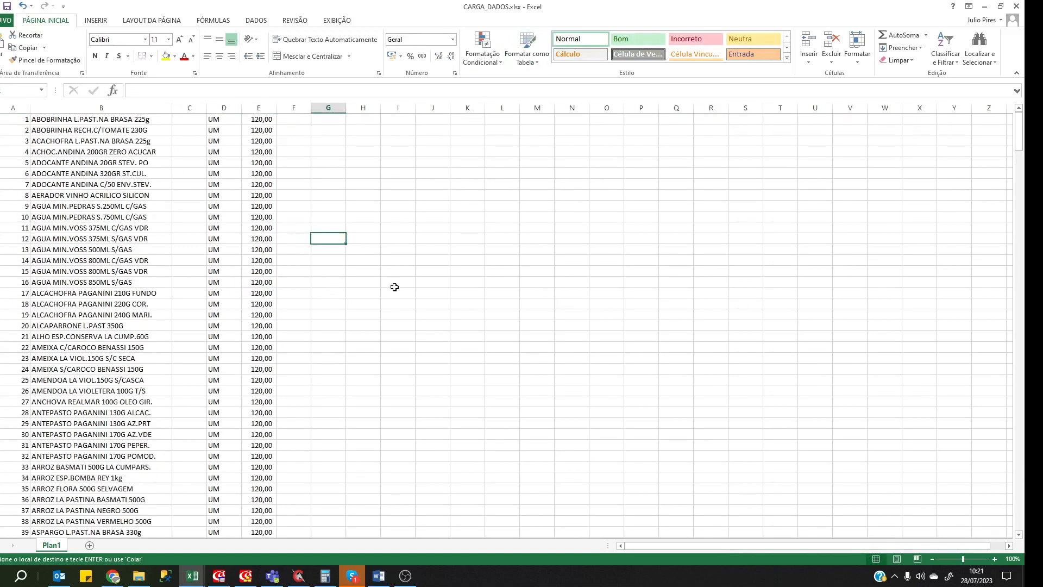
left_click(249, 218)
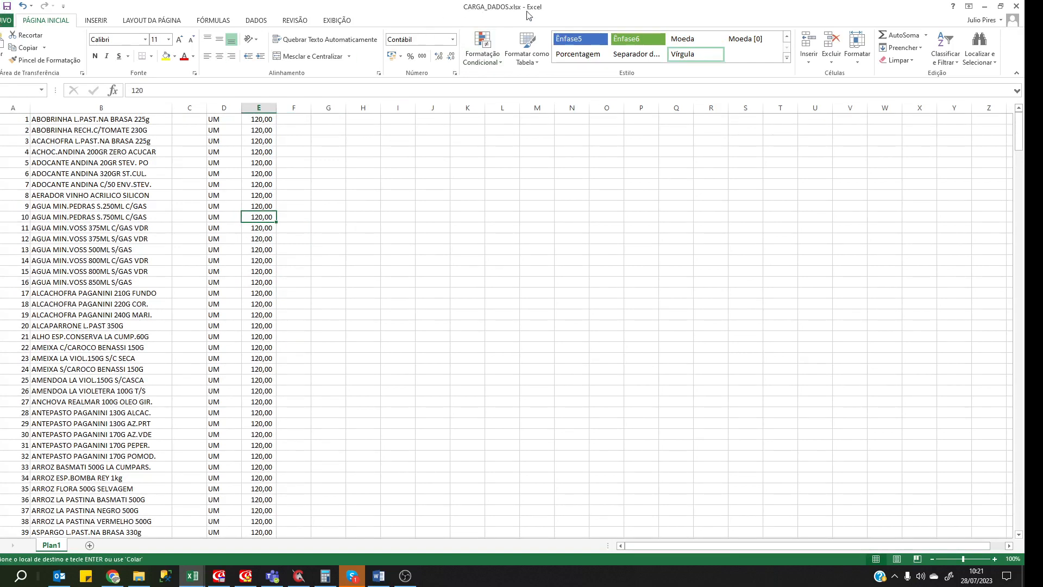
left_click(6, 21)
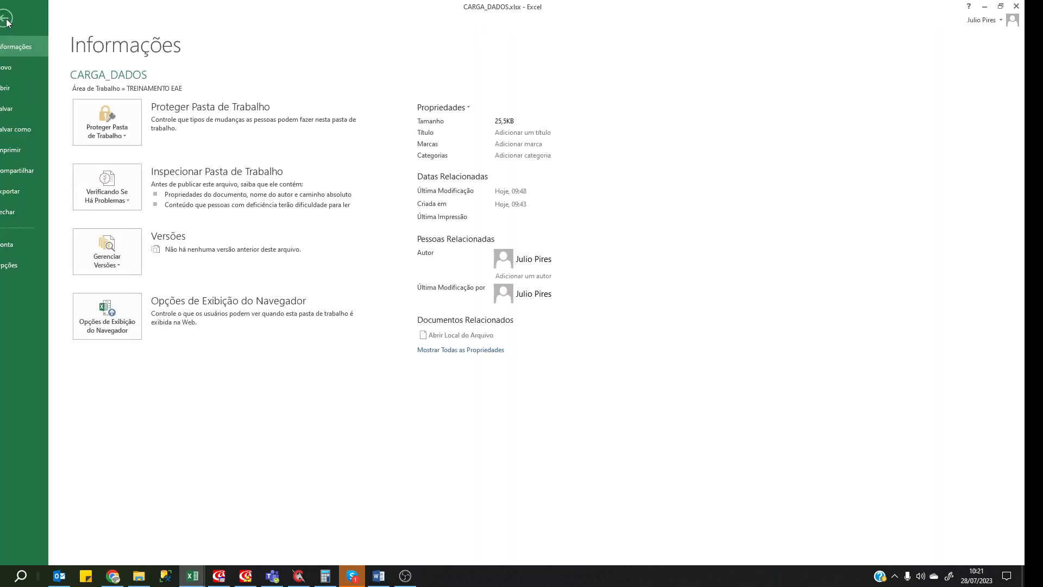
left_click(6, 20)
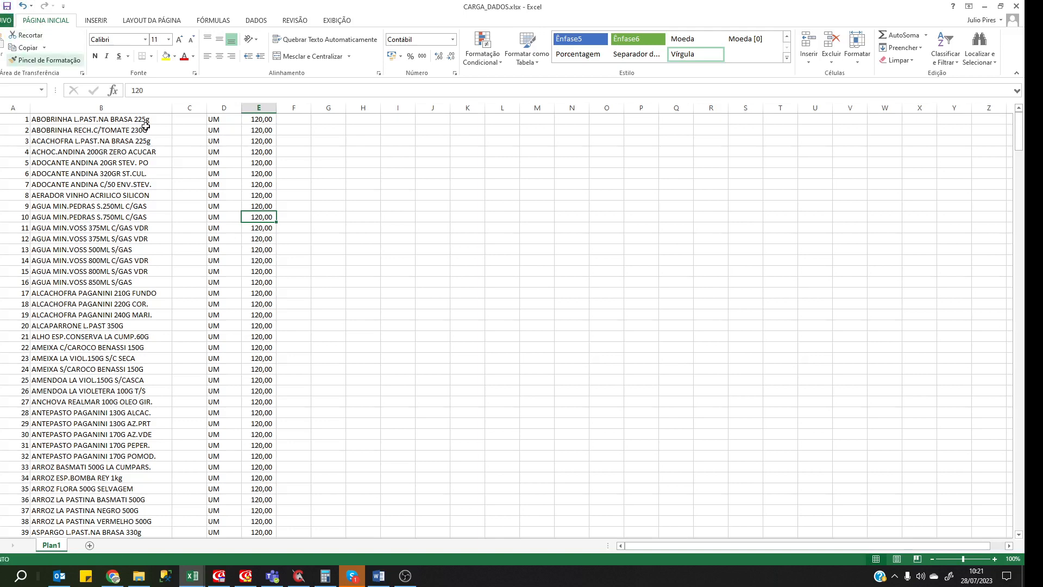
key("Down")
key("Left")
left_click(72, 171)
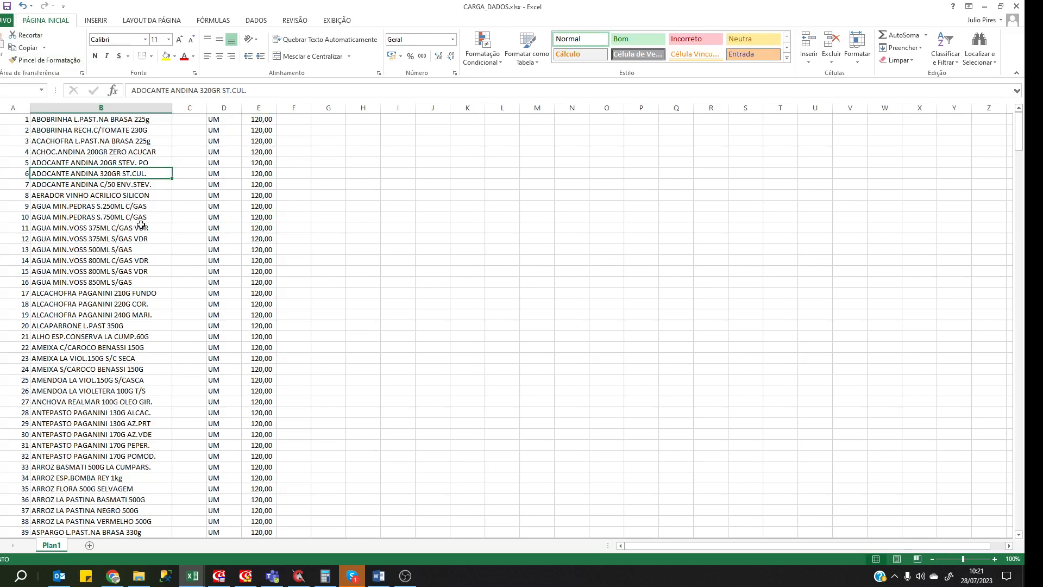
left_click(13, 107)
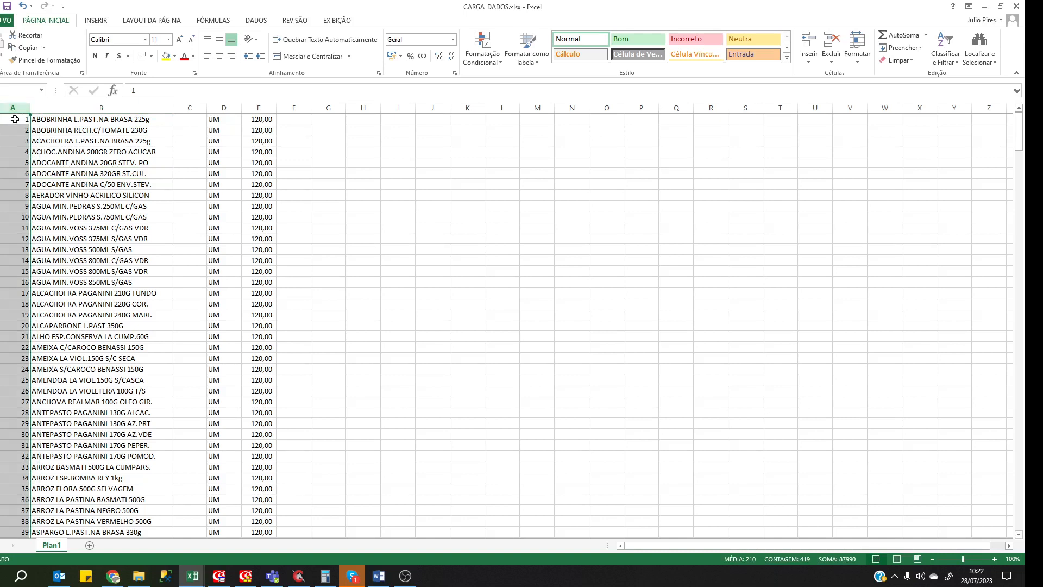
left_click(260, 272)
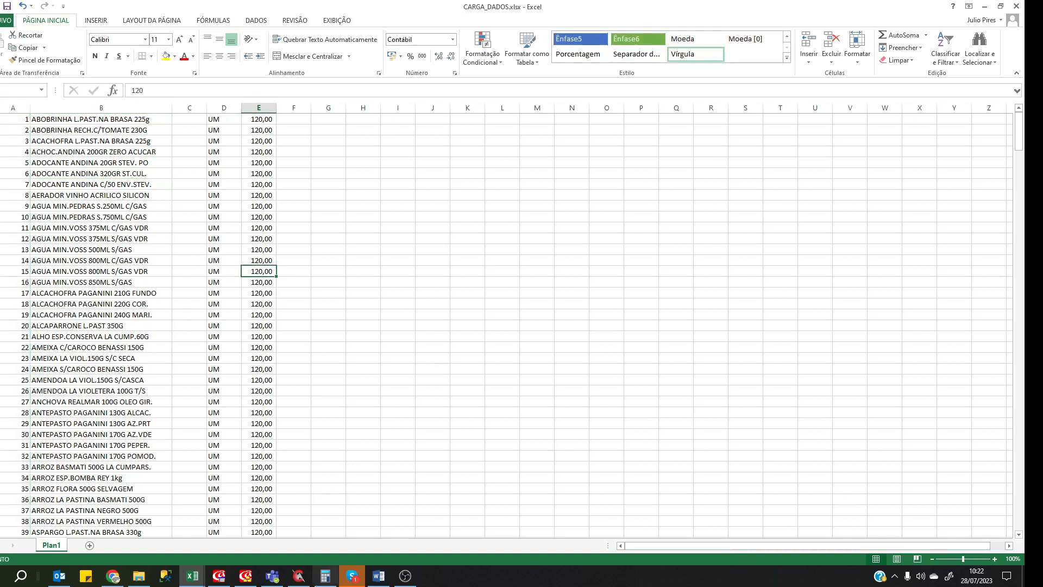
Clear ConTEXT's old text, type codes 000001 and 000002 on separate lines, then return to Excel.
left_click(298, 576)
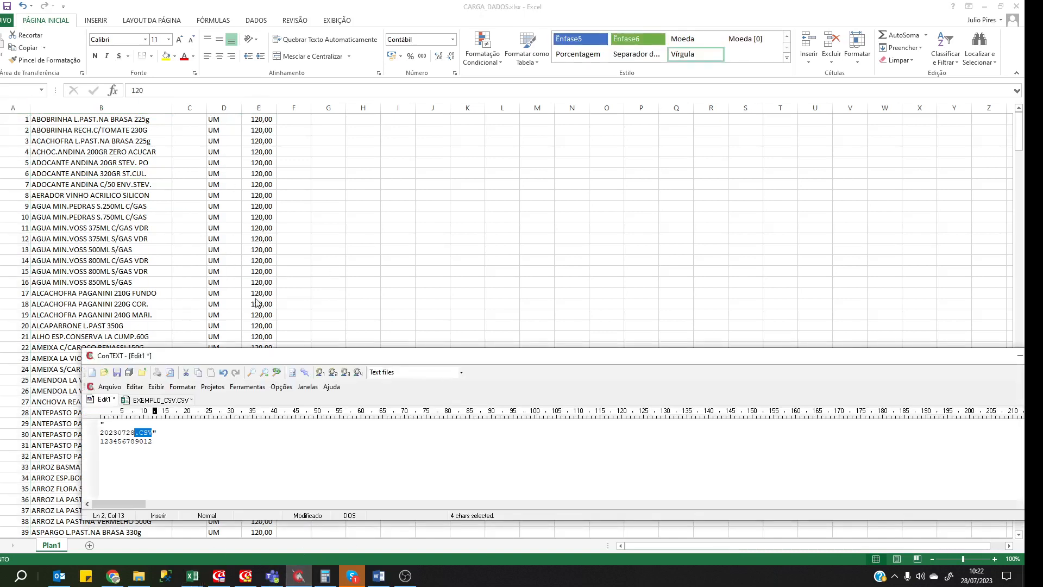
key("Home")
key("ctrl+a")
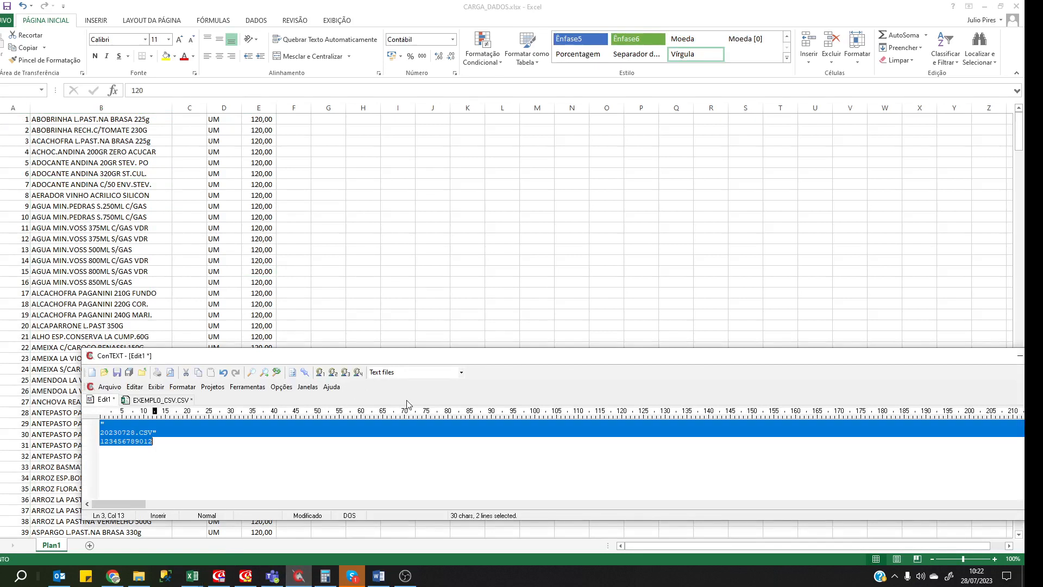
key("Delete")
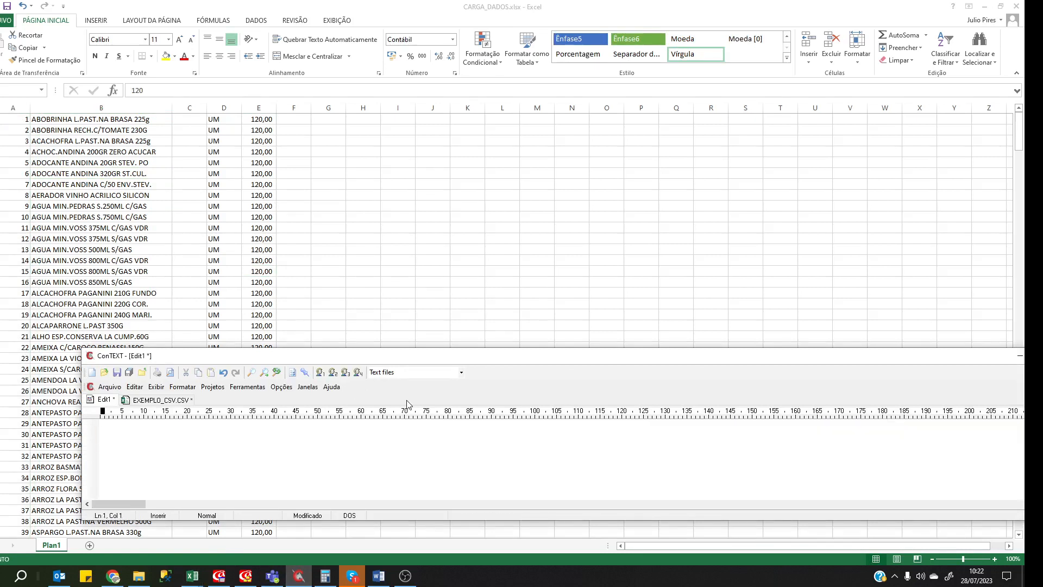
type("00")
type("000")
type("1 ")
type("000")
key("alt+Tab")
Give column A the custom number format 000000 so codes display as 000001 onward.
left_click(9, 107)
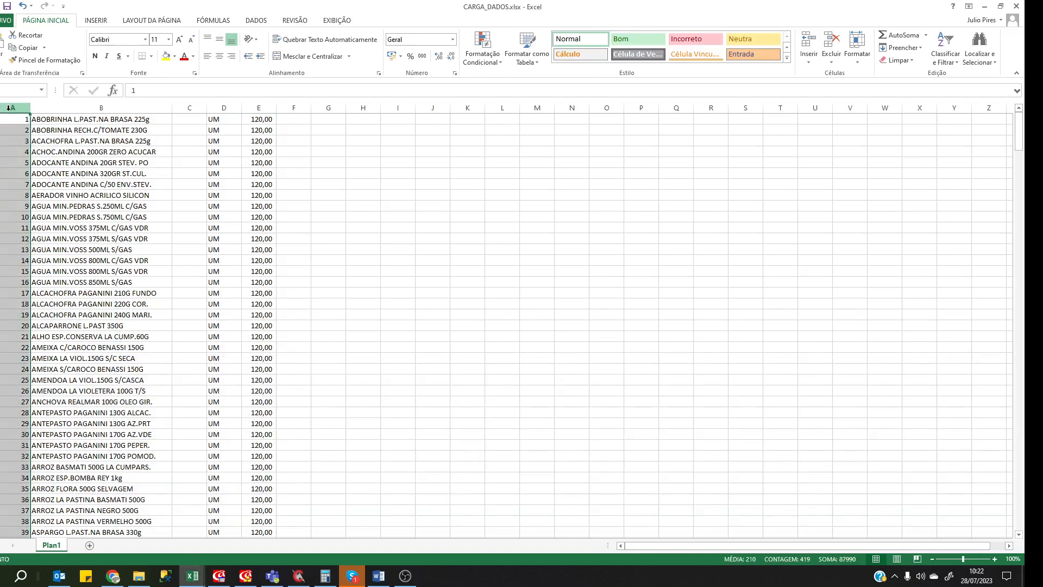
right_click(8, 108)
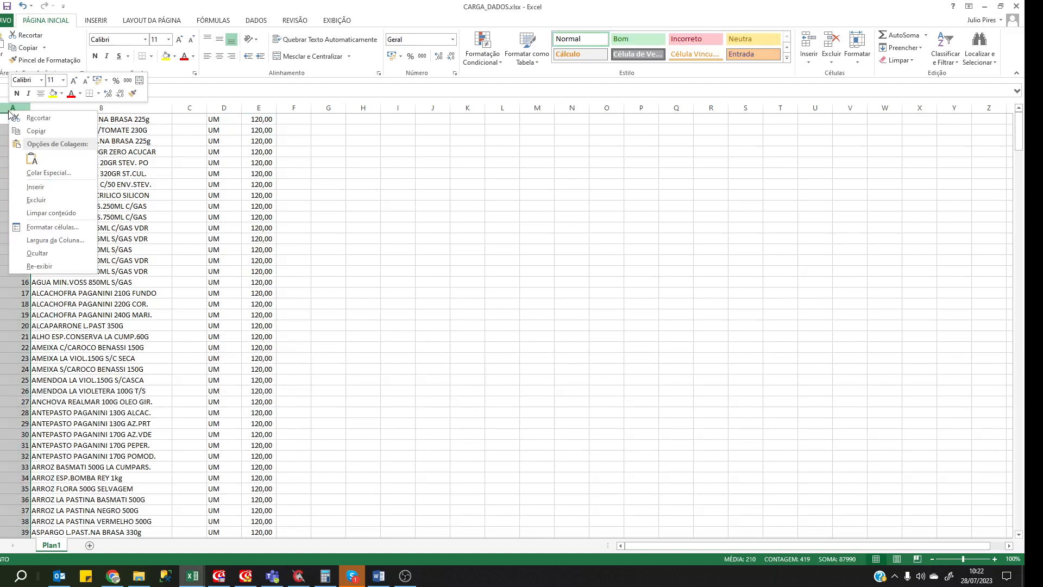
left_click(70, 228)
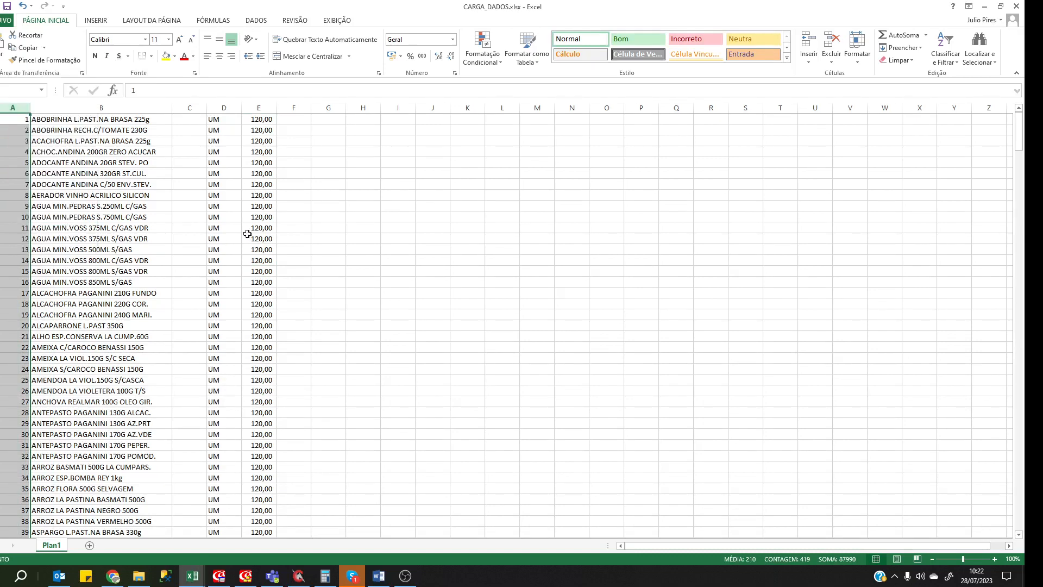
key("ctrl+1")
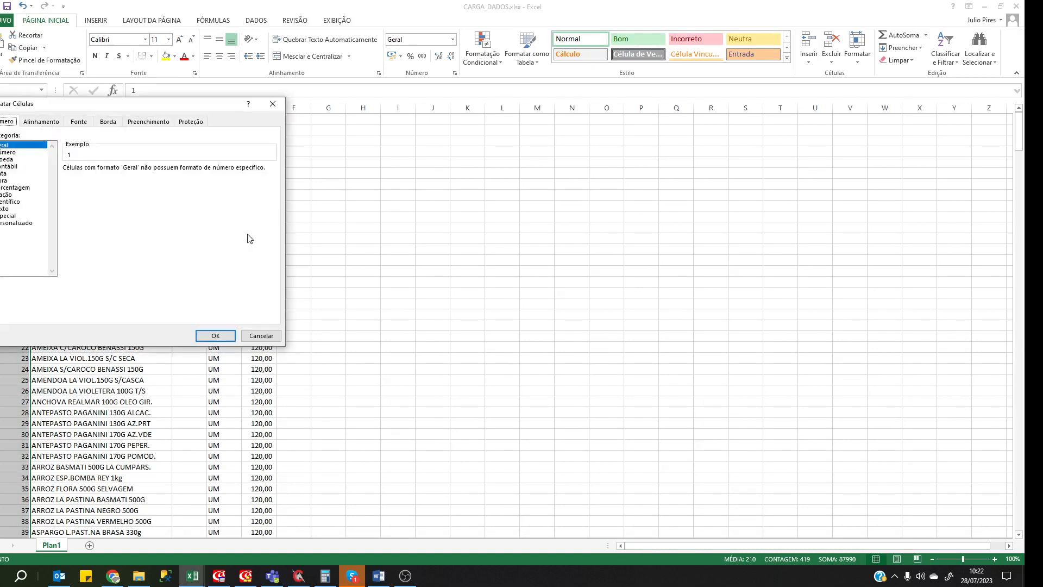
left_click(18, 223)
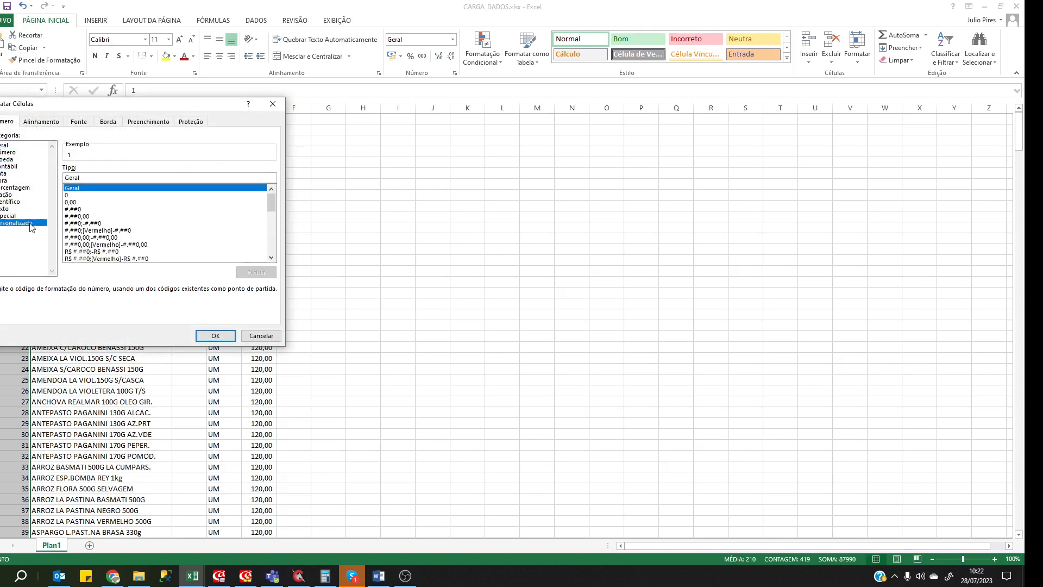
left_click_drag(86, 177, 7, 164)
type("000000")
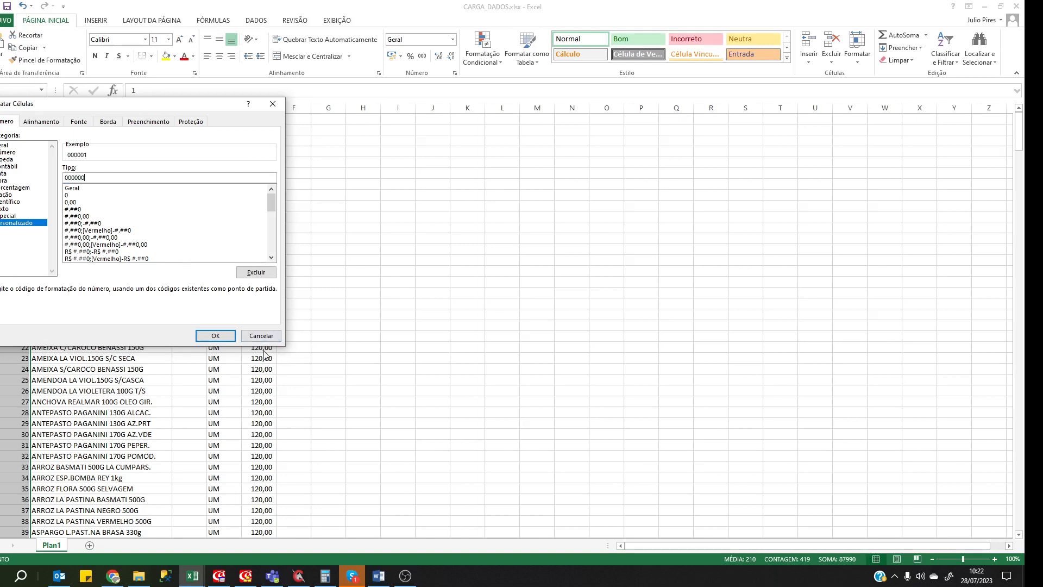
left_click(210, 339)
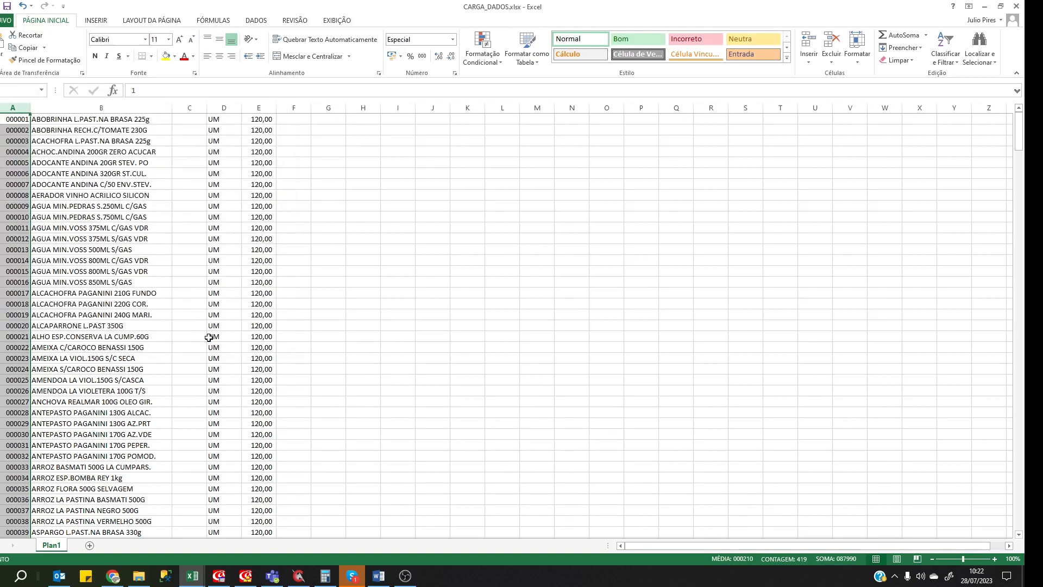
left_click(139, 294)
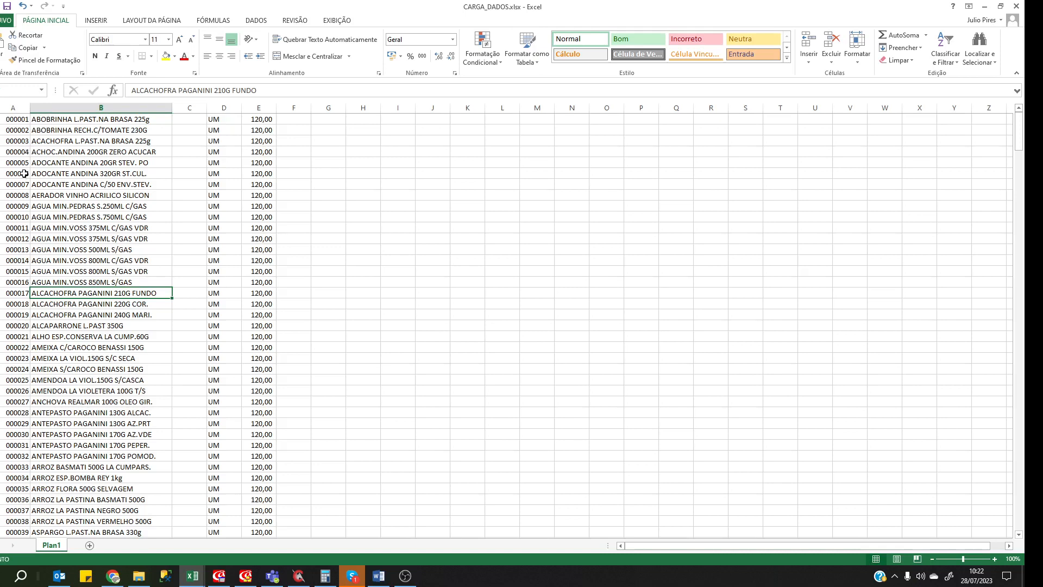
Insert an empty column before the descriptions, then narrow the new column B, column D and the unit column.
right_click(54, 111)
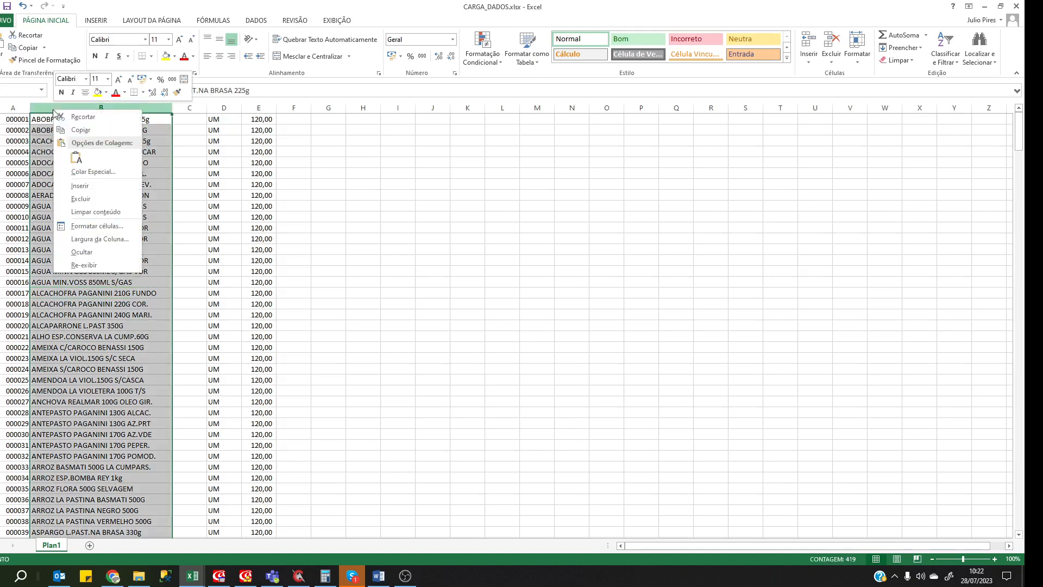
left_click(79, 186)
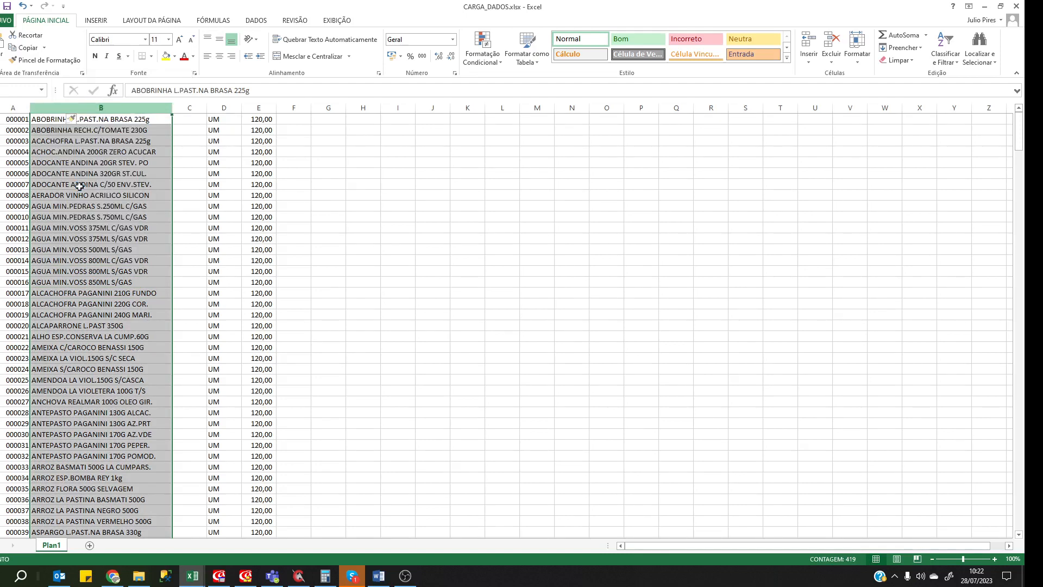
left_click(78, 160)
left_click_drag(65, 106, 40, 106)
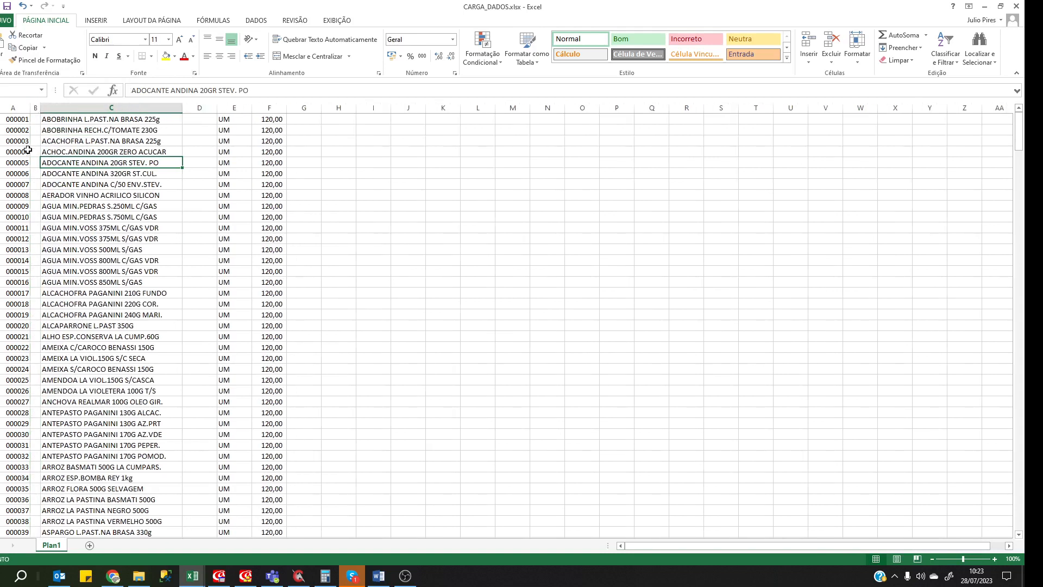
left_click(56, 152)
left_click_drag(217, 108, 194, 108)
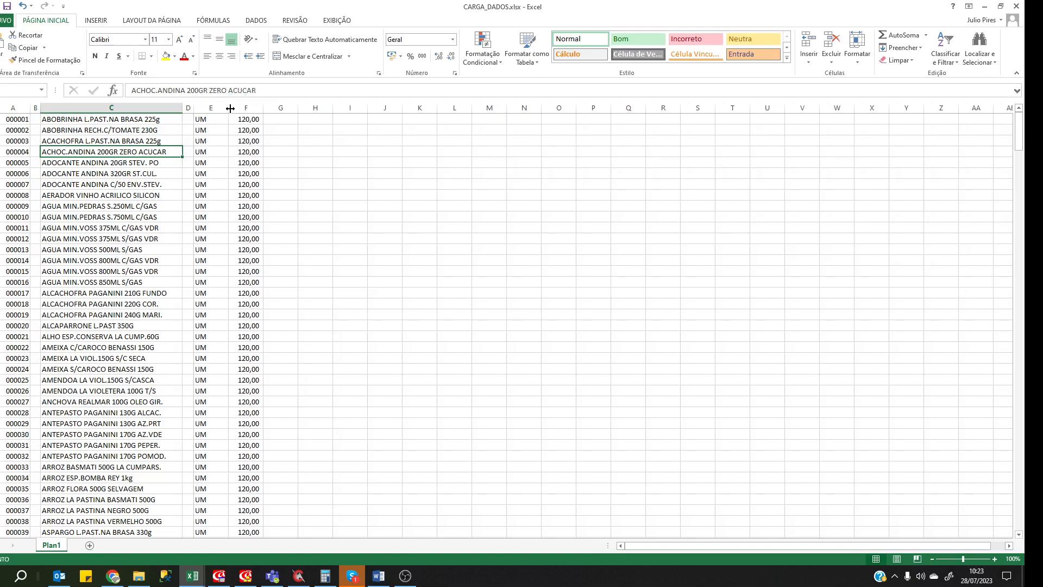
left_click_drag(263, 105, 212, 108)
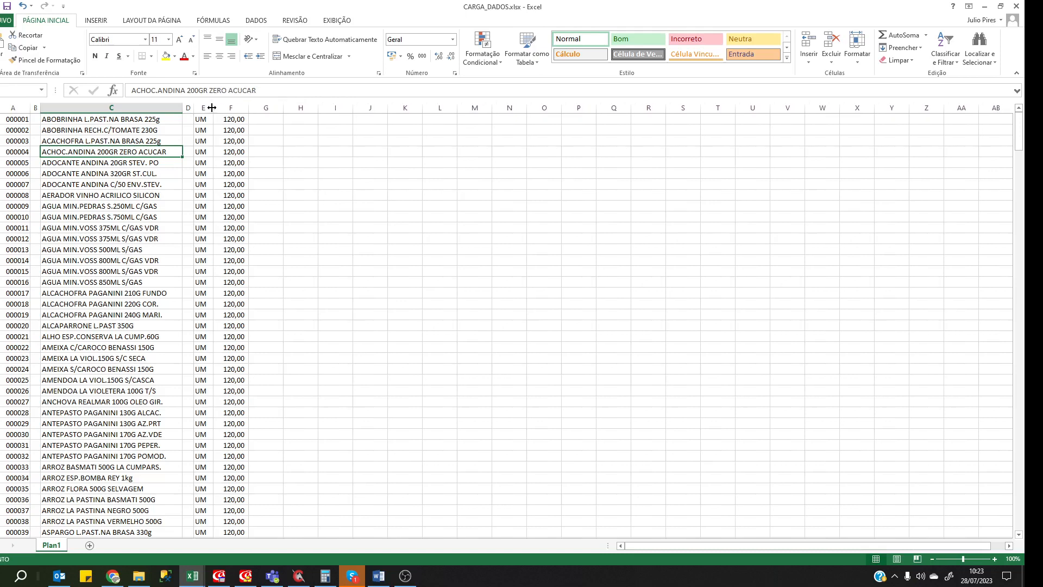
Drag the A/B border left to narrow the codes column A.
left_click(231, 161)
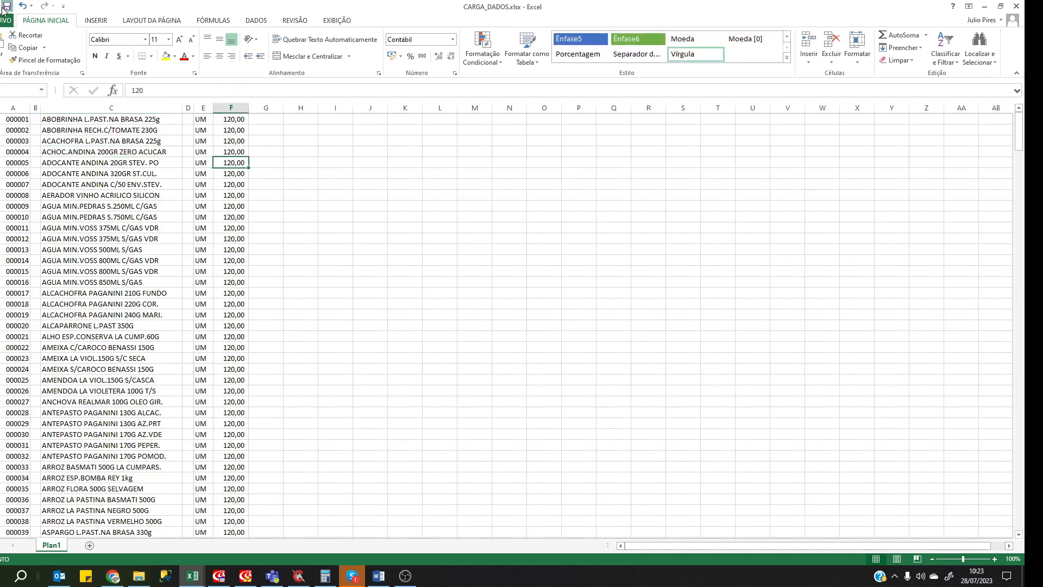
left_click(111, 107)
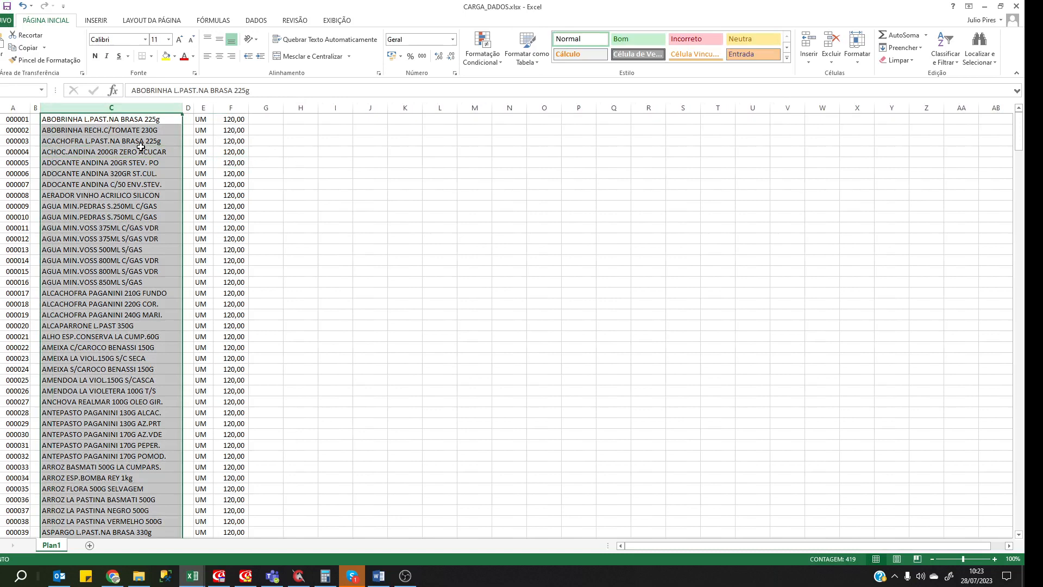
left_click(296, 179)
left_click(119, 175)
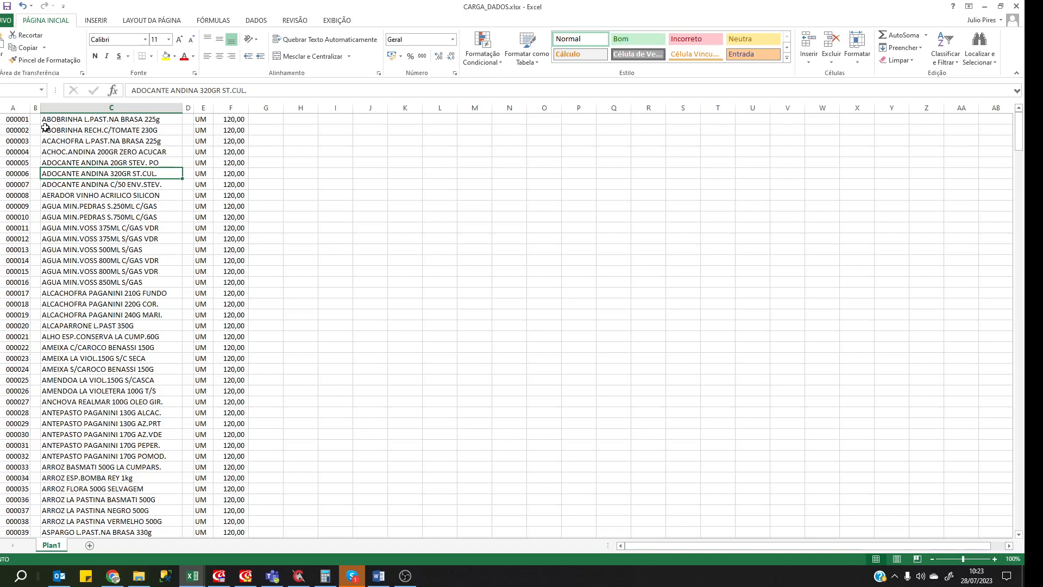
left_click(9, 120)
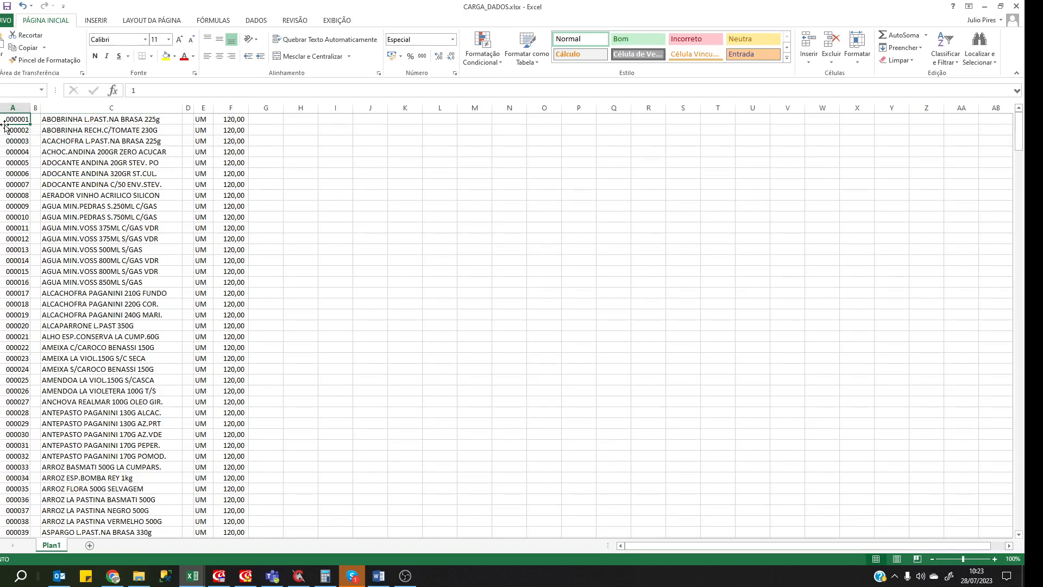
left_click_drag(31, 107, 21, 107)
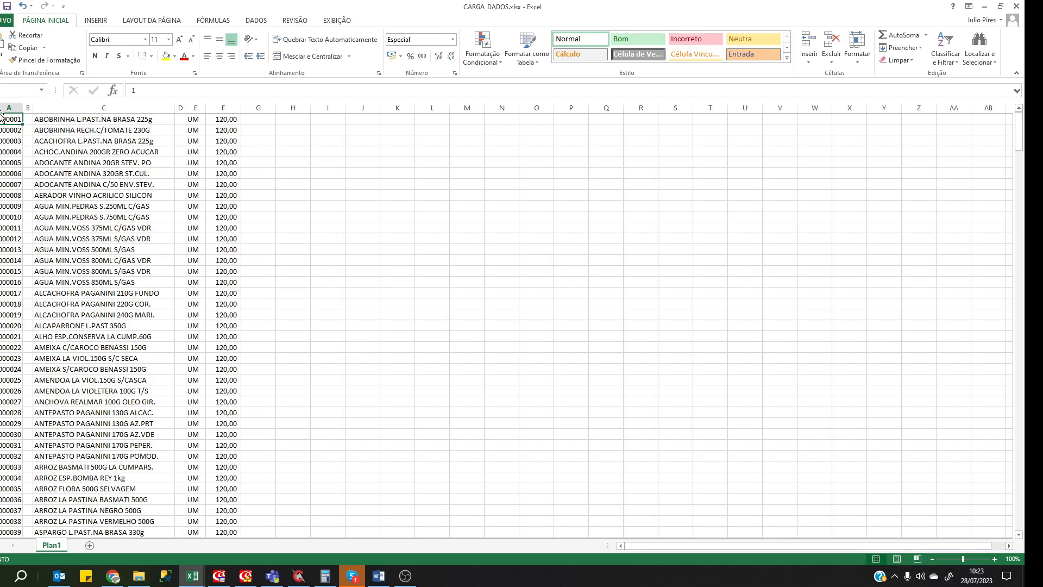
Save the sheet as CARGA_DADOS.prn (Texto formatado, separado por espaços) in TREINAMENTO EAE, accepting the warning, then close Excel.
left_click(3, 20)
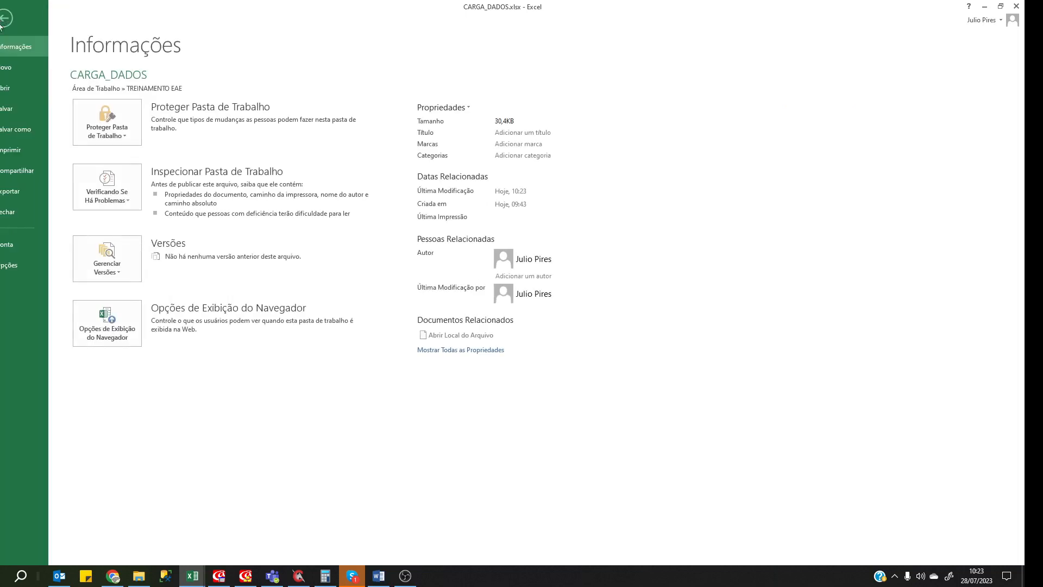
left_click(24, 130)
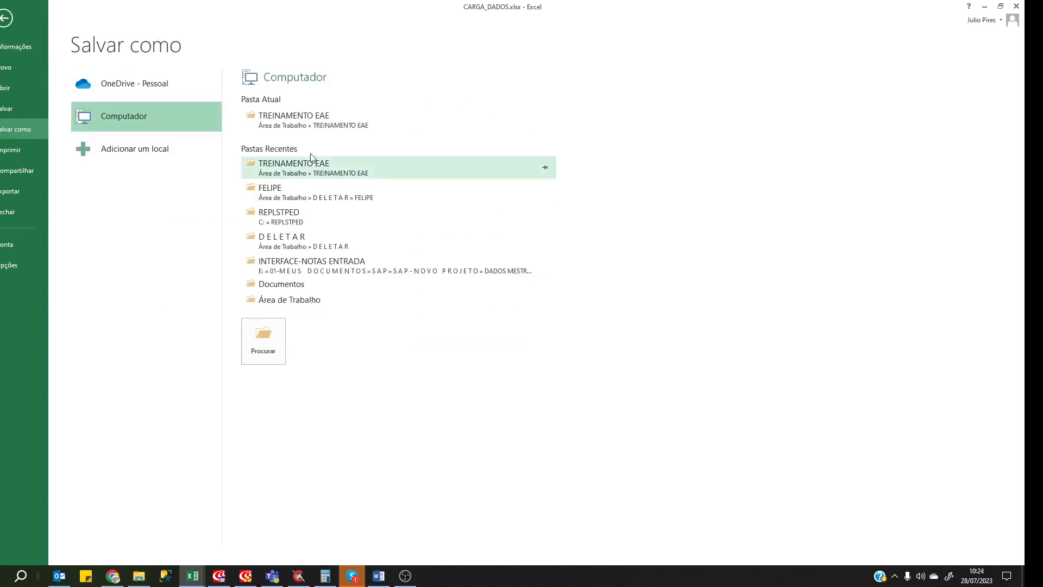
left_click(293, 123)
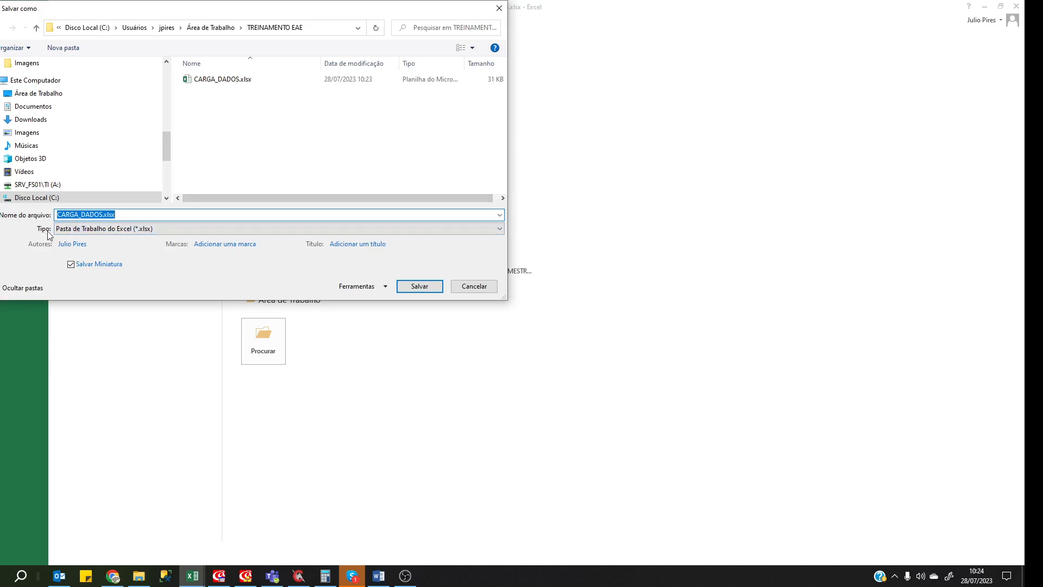
left_click(104, 234)
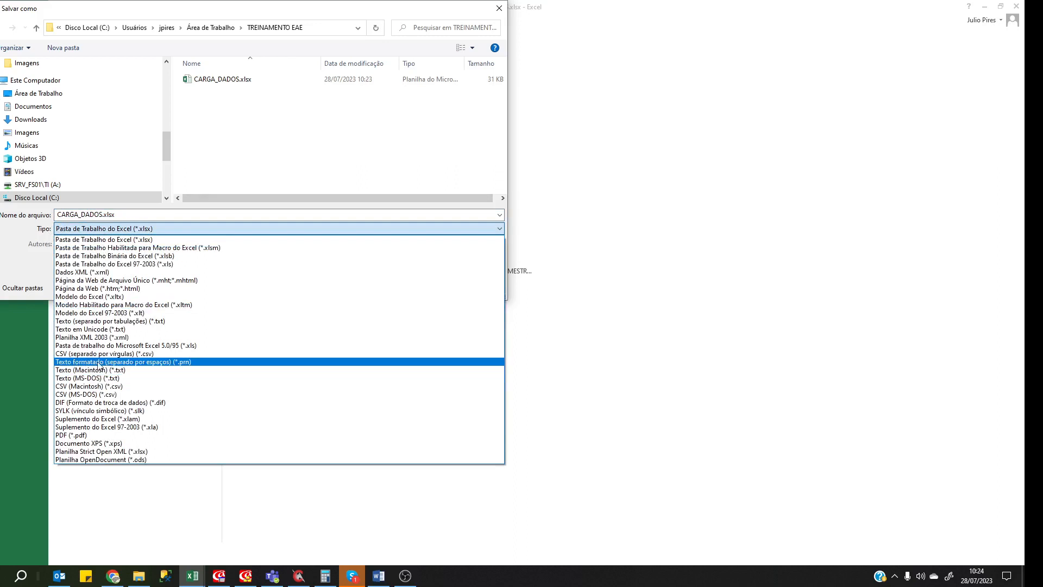
left_click(186, 363)
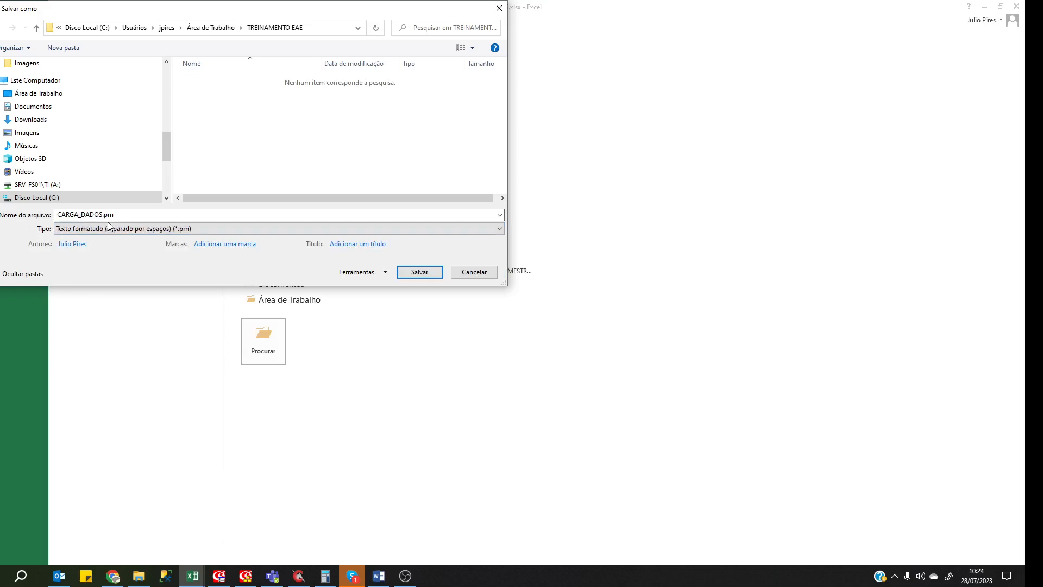
left_click(427, 277)
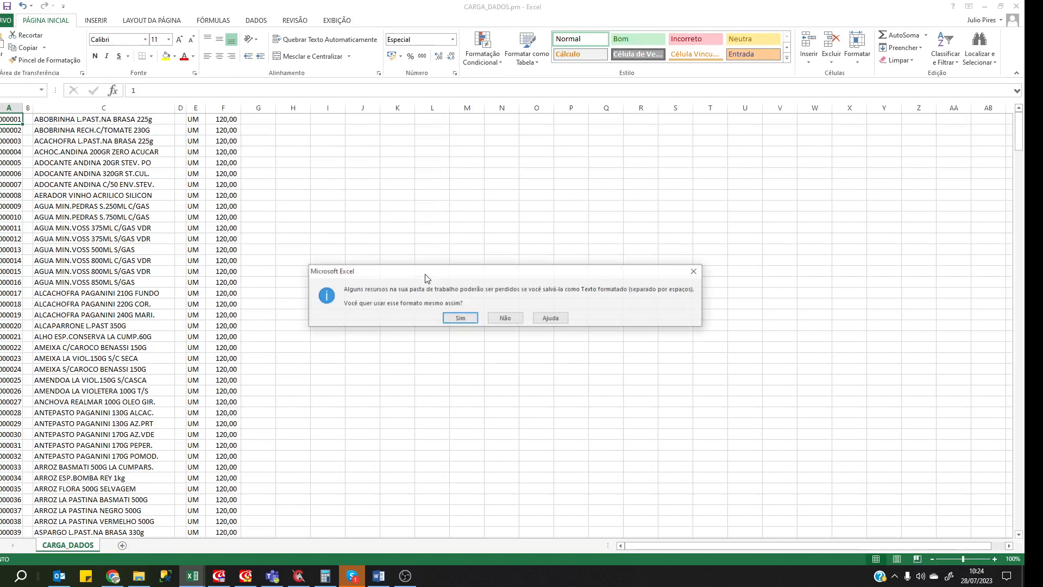
left_click(454, 323)
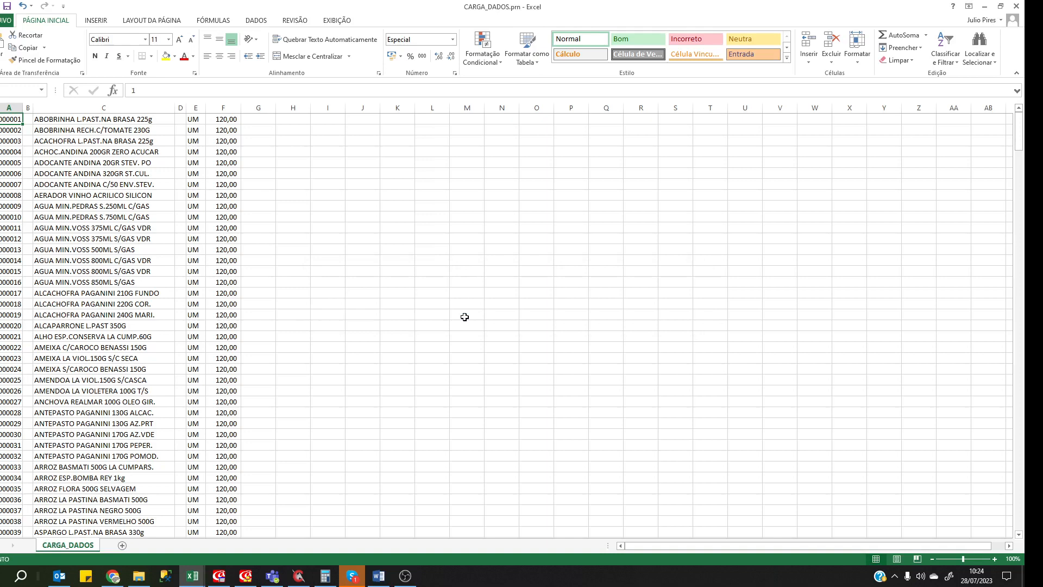
left_click(465, 317)
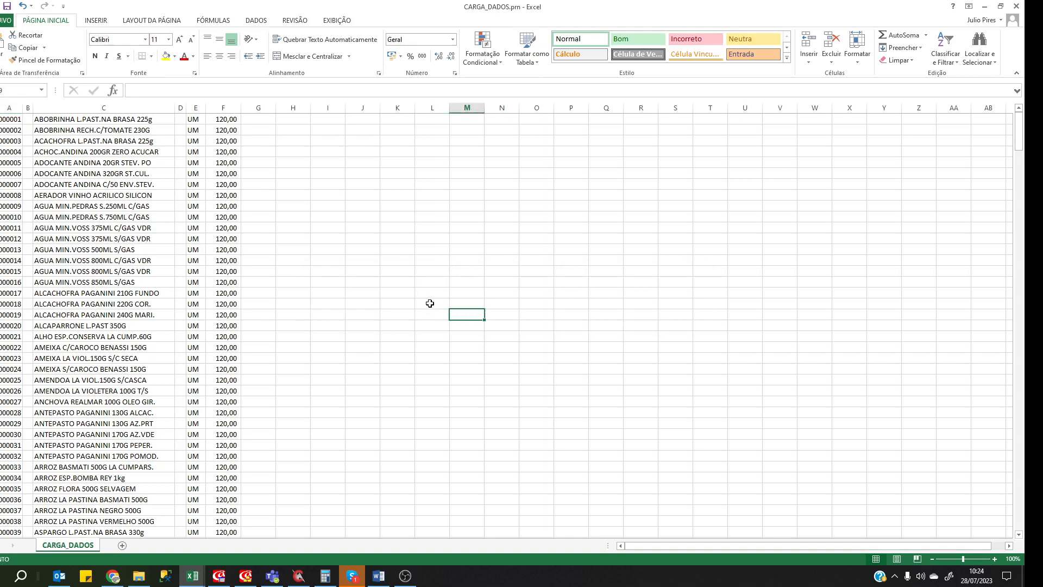
left_click(1018, 7)
Close Excel without saving the workbook and open the TREINAMENTO EAE folder in File Explorer.
left_click(509, 300)
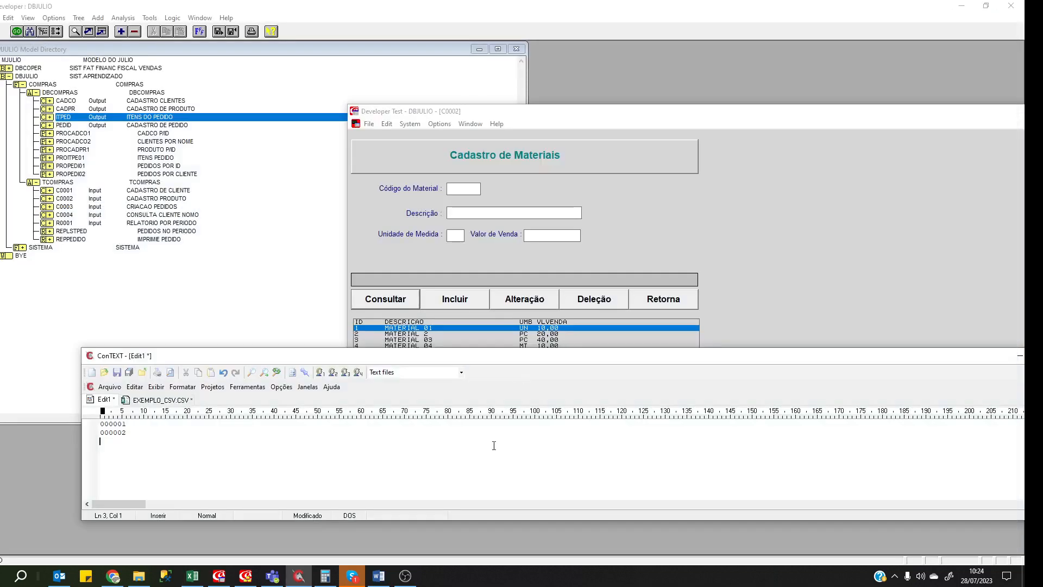
left_click(139, 576)
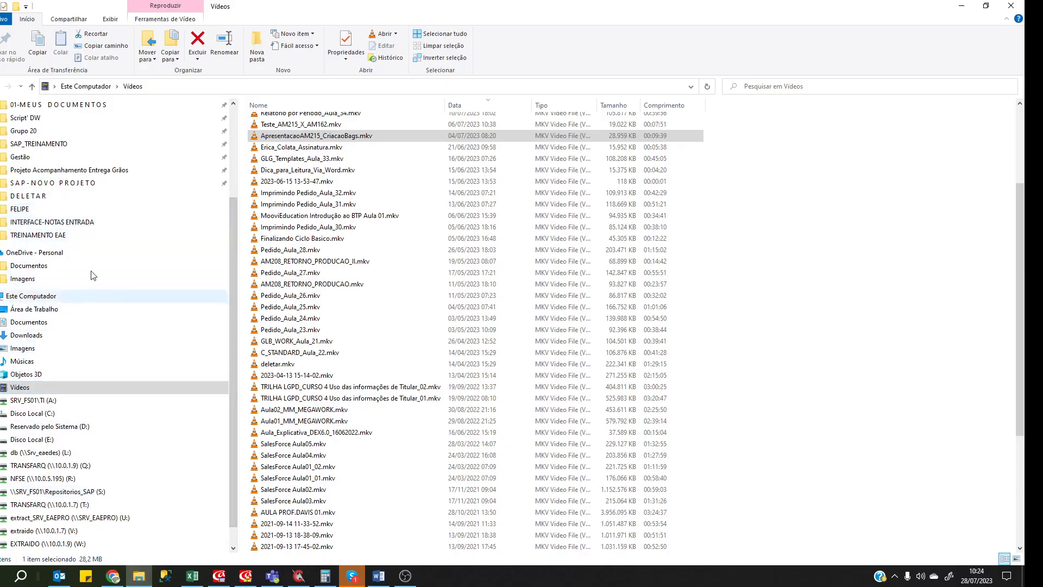
scroll(92, 254, "up", 1)
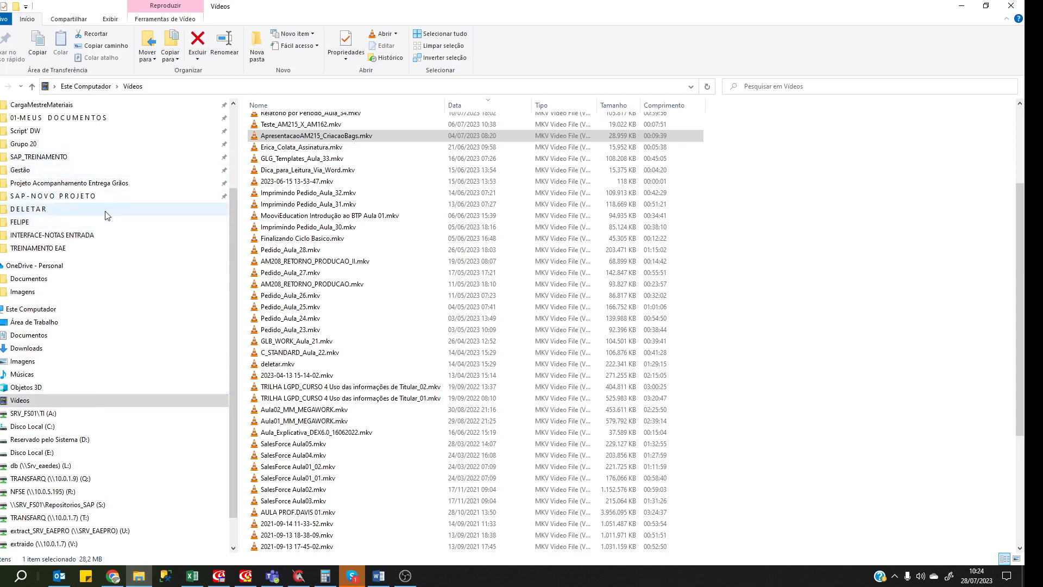
left_click(98, 252)
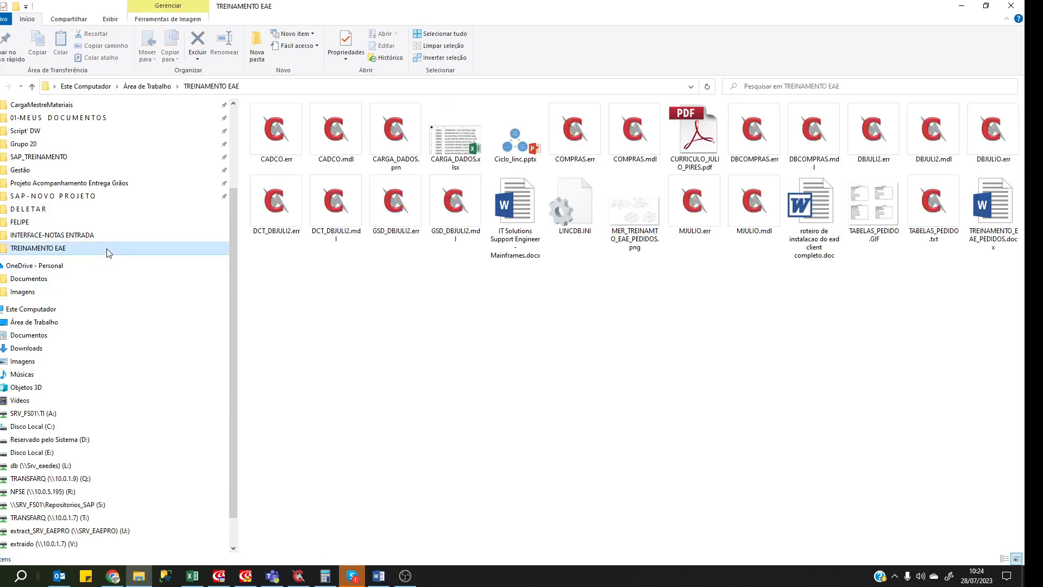
Show the folder in Details view sorted by date, widen Nome, and open CARGA_DADOS.prn.
left_click(110, 20)
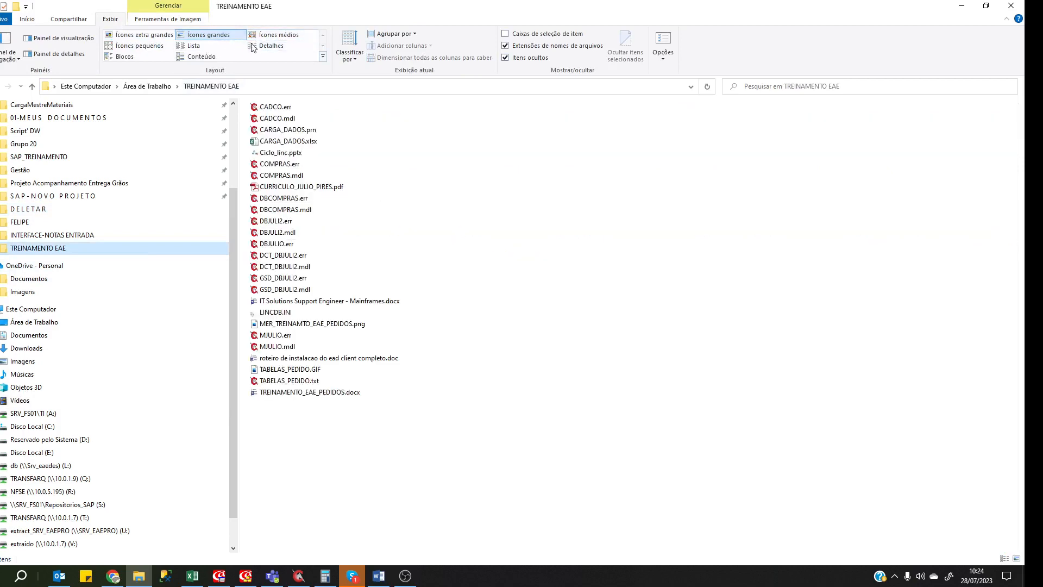
left_click(269, 47)
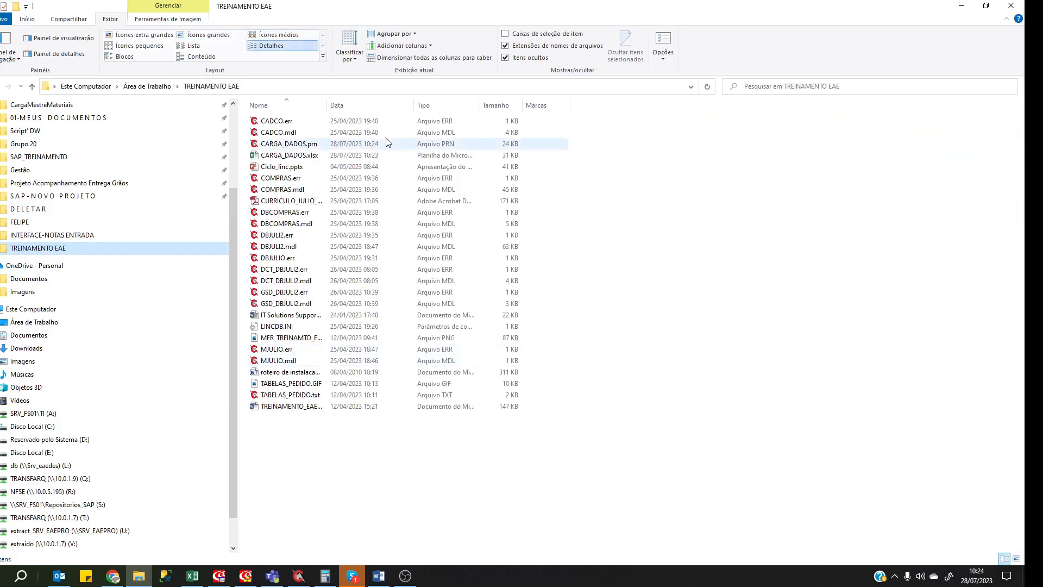
left_click(338, 107)
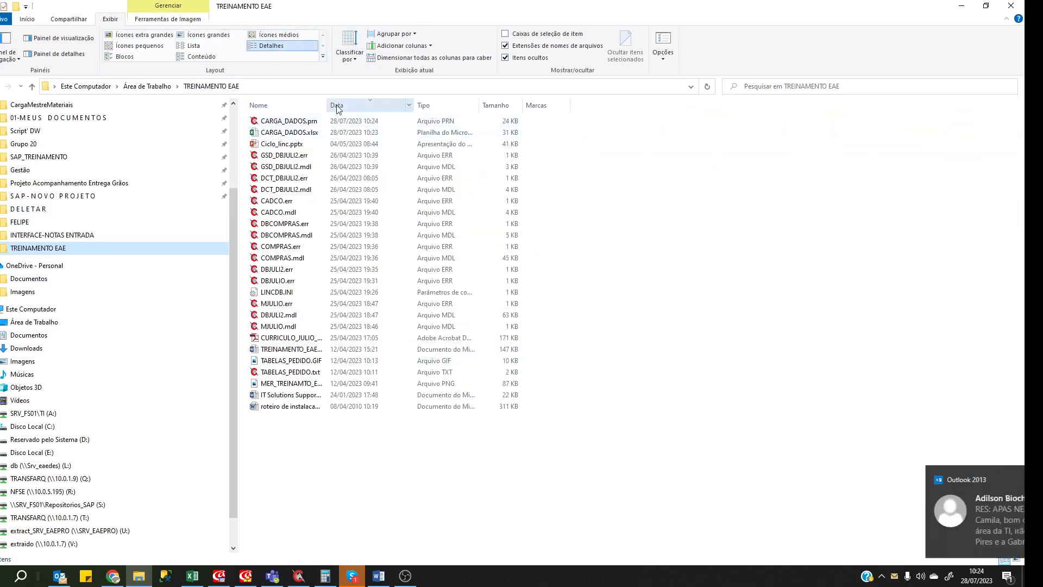
left_click_drag(328, 107, 398, 107)
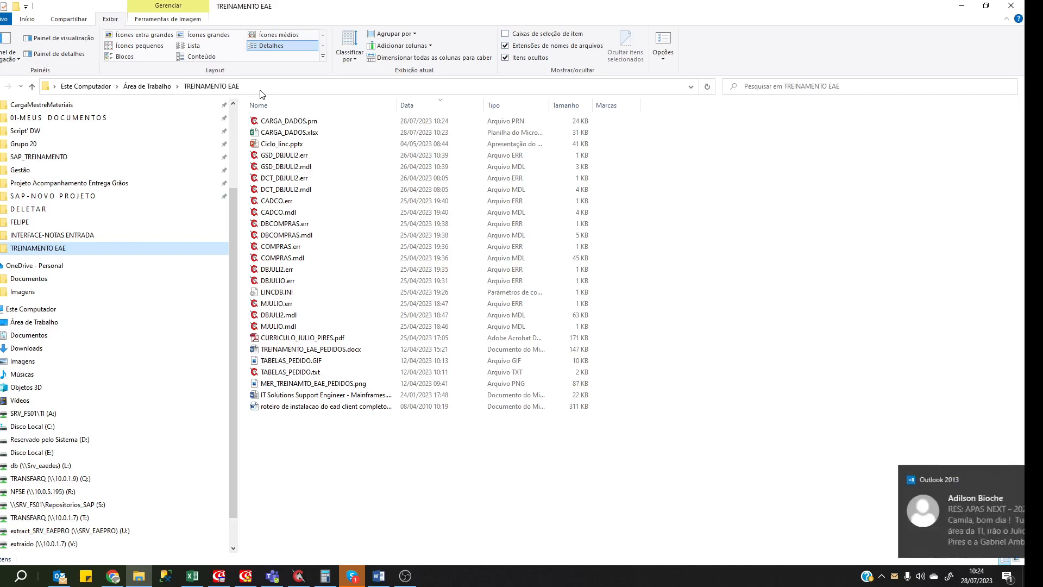
left_click(299, 123)
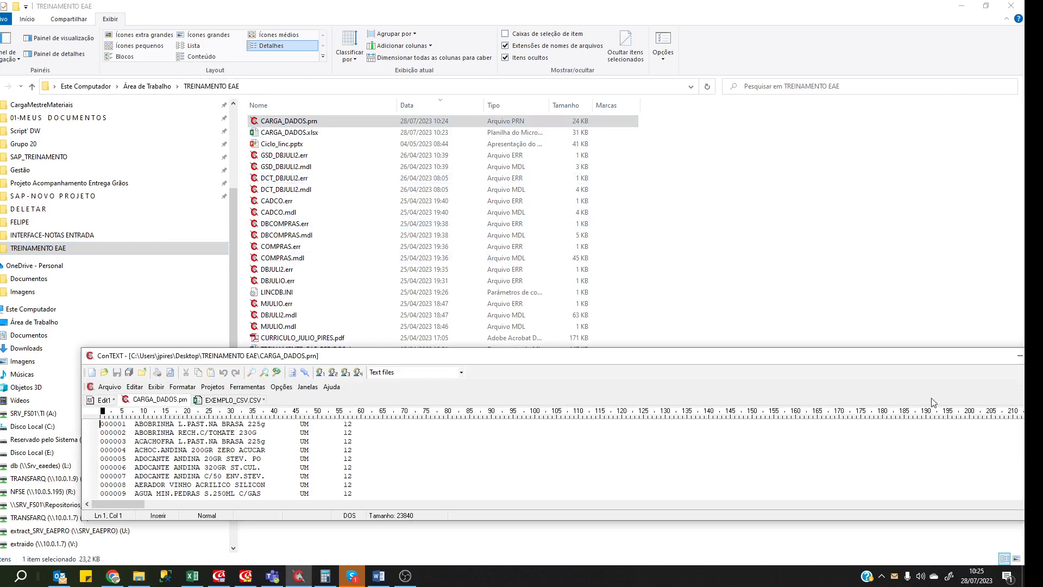
Maximize ConTEXT and inspect the first record's column positions, adding a blank line above it.
double_click(864, 357)
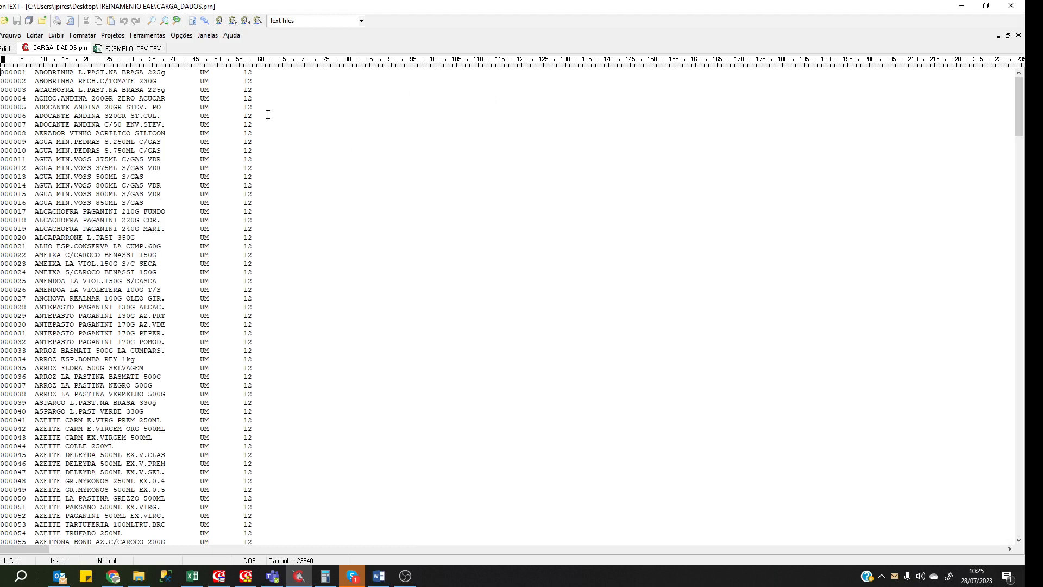
key("Return")
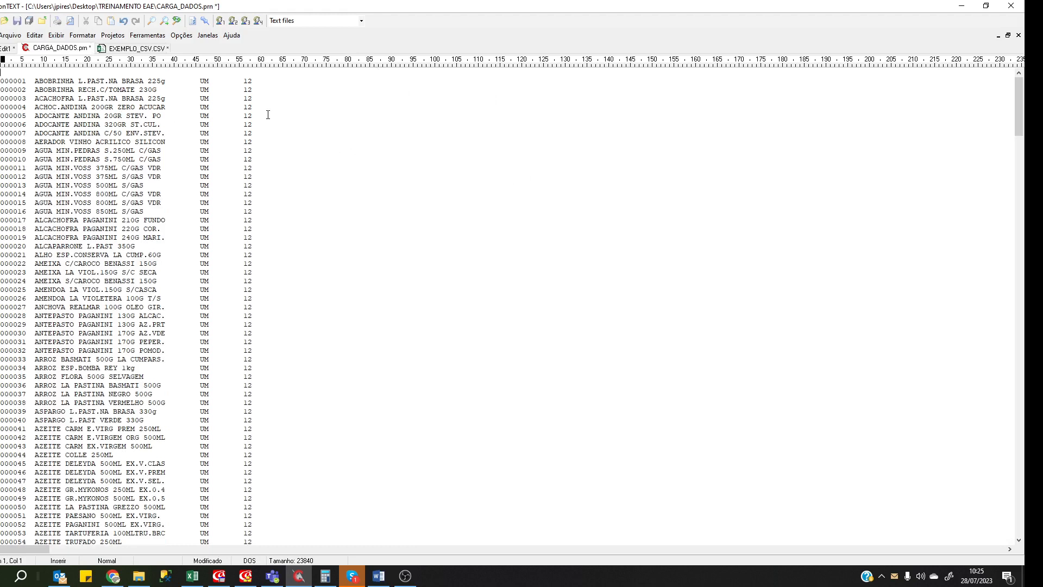
key("Left")
key("Right")
key("Right")
key("Right")
key("Right")
key("Right")
key("Right")
key("Right")
key("Right")
key("Right")
key("Right")
key("Right")
key("Right")
key("Right")
key("Right")
key("Right")
key("Right")
key("Right")
key("Right")
key("Right")
key("Right")
key("Right")
key("Right")
key("Right")
key("Right")
key("Right")
key("Right")
key("Right")
key("Right")
key("Right")
key("Right")
key("Right")
key("Right")
key("Right")
key("Right")
key("Right")
key("Right")
key("Right")
key("Right")
key("Right")
Page down to the last records and place the caret after the final 13 value.
key("Page_Down")
key("Page_Down")
key("Page_Down")
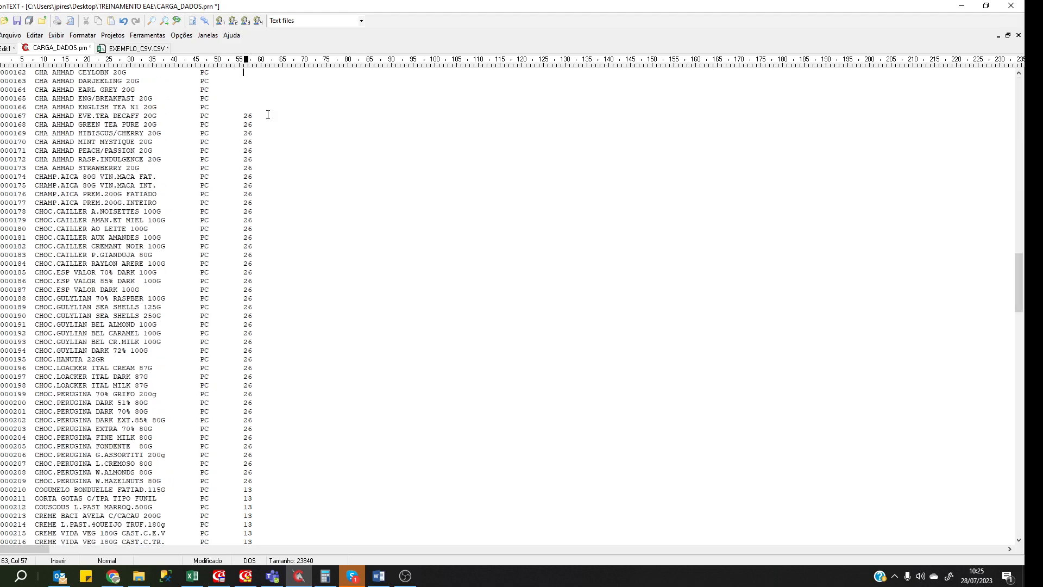
key("Page_Down")
key("Page_Down")
key("Page_Down")
key("Page_Down")
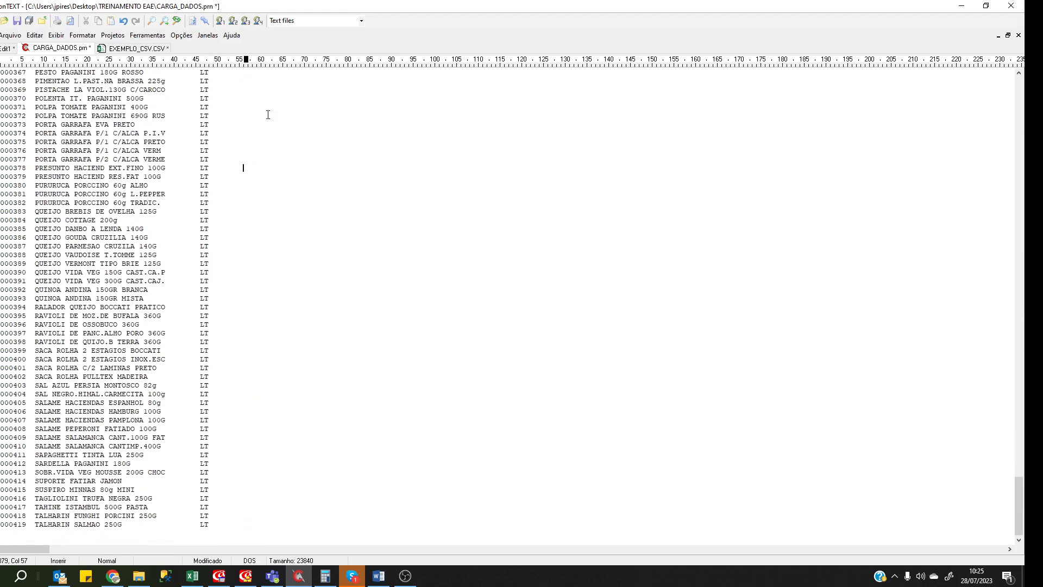
key("Page_Up")
key("Page_Up")
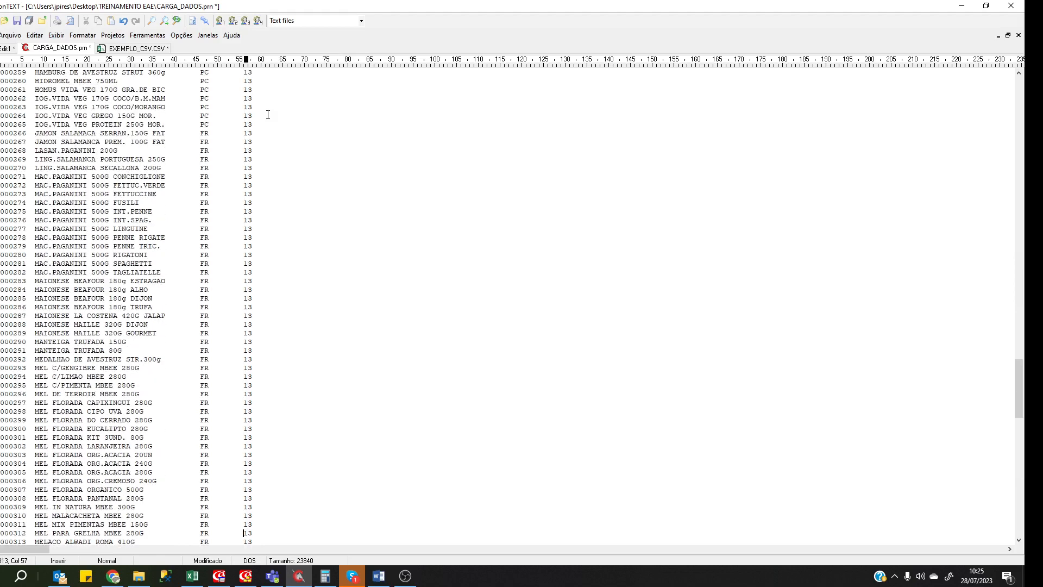
key("Page_Down")
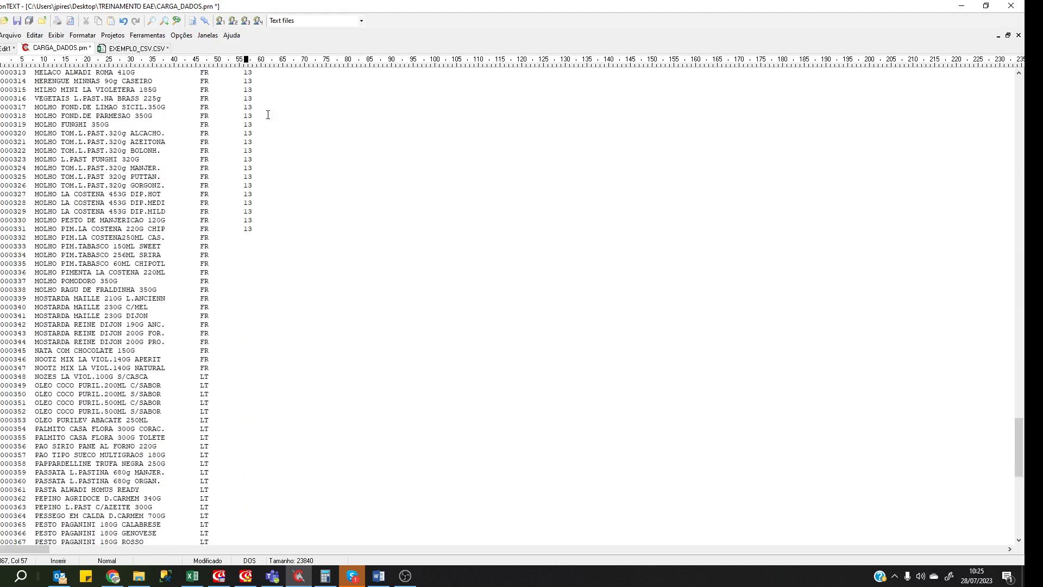
key("Page_Down")
key("Page_Down")
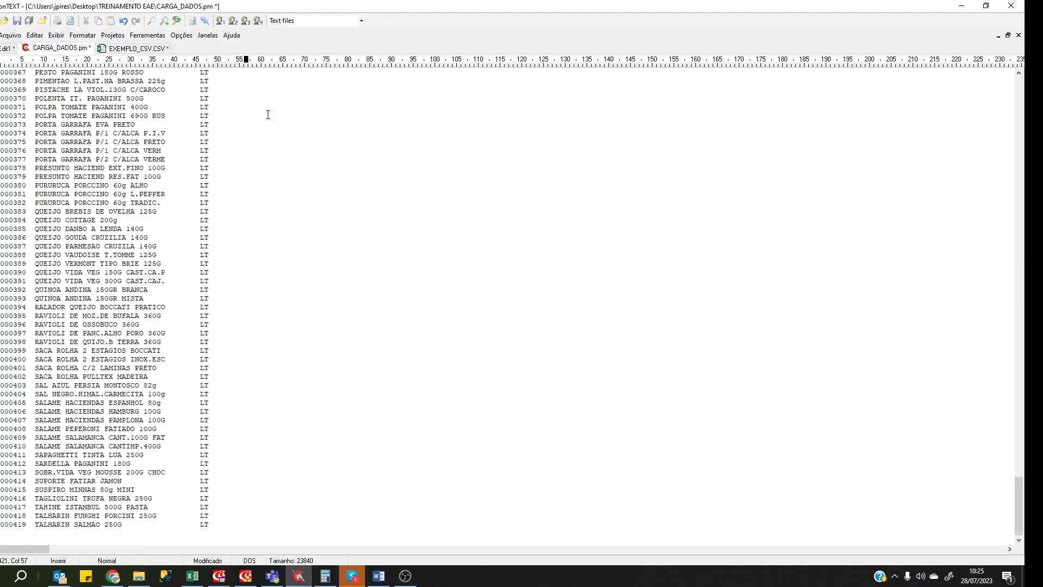
scroll(302, 361, "up", 20)
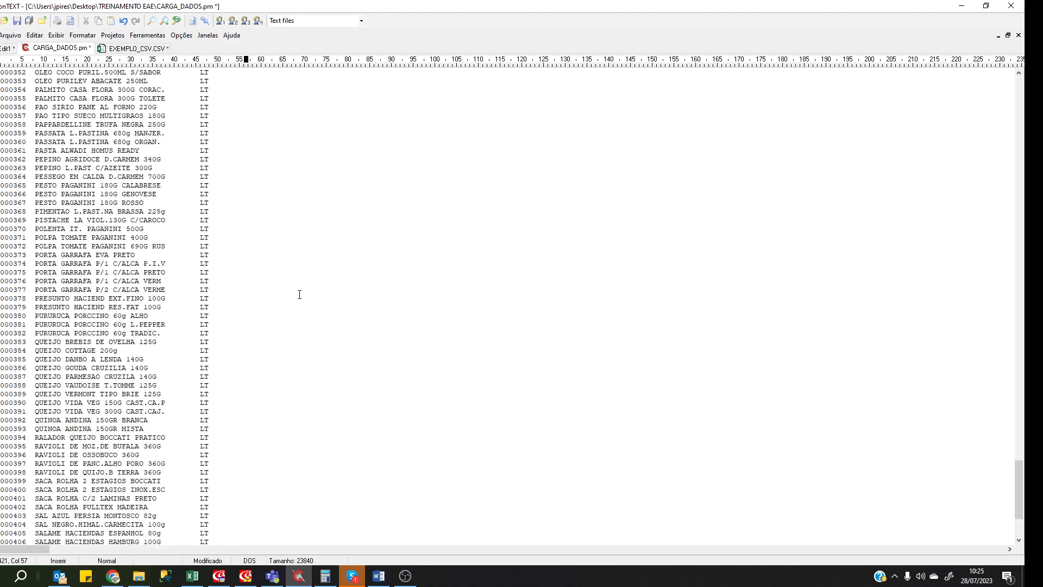
left_click(273, 342)
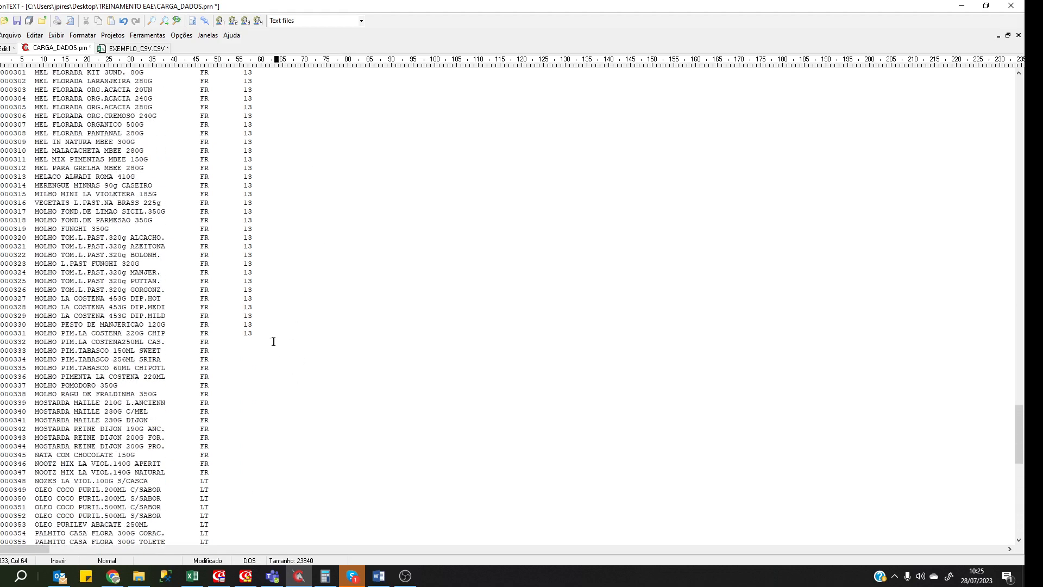
left_click(243, 340)
left_click(262, 334)
Scroll back up and bring the Excel materials workbook to the front.
scroll(262, 304, "up", 14)
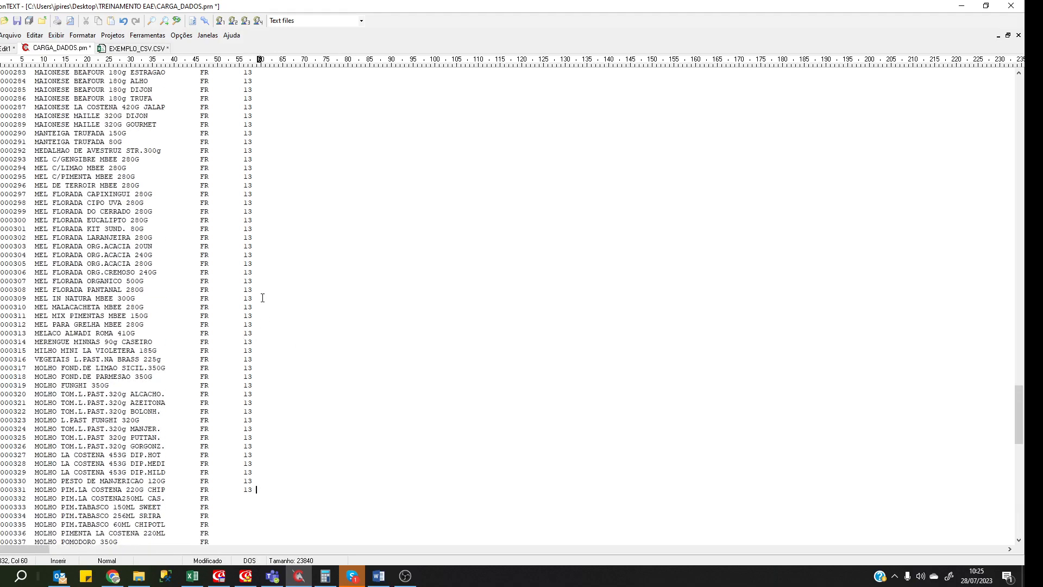
scroll(262, 299, "up", 20)
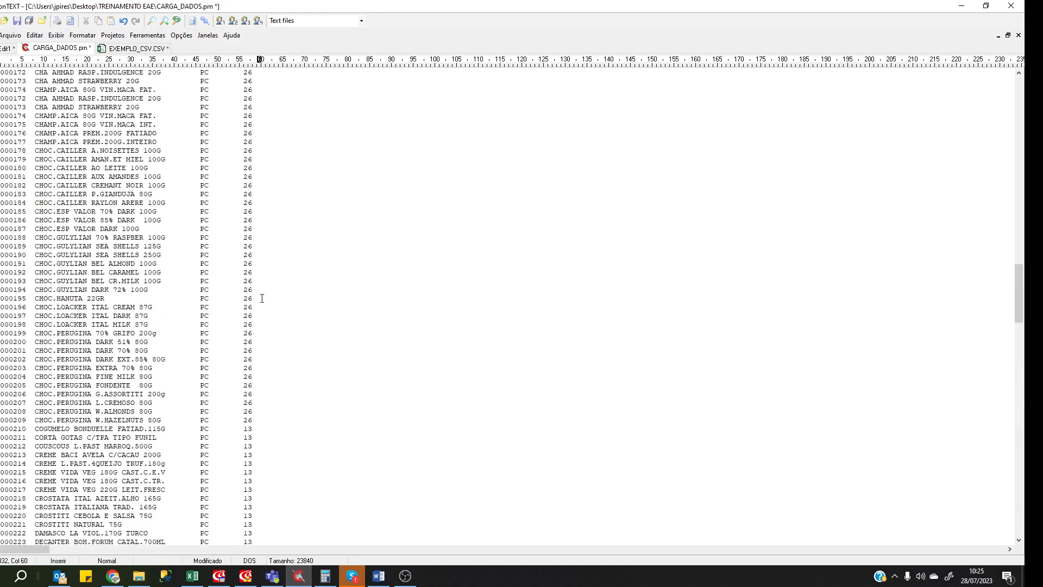
scroll(262, 298, "up", 20)
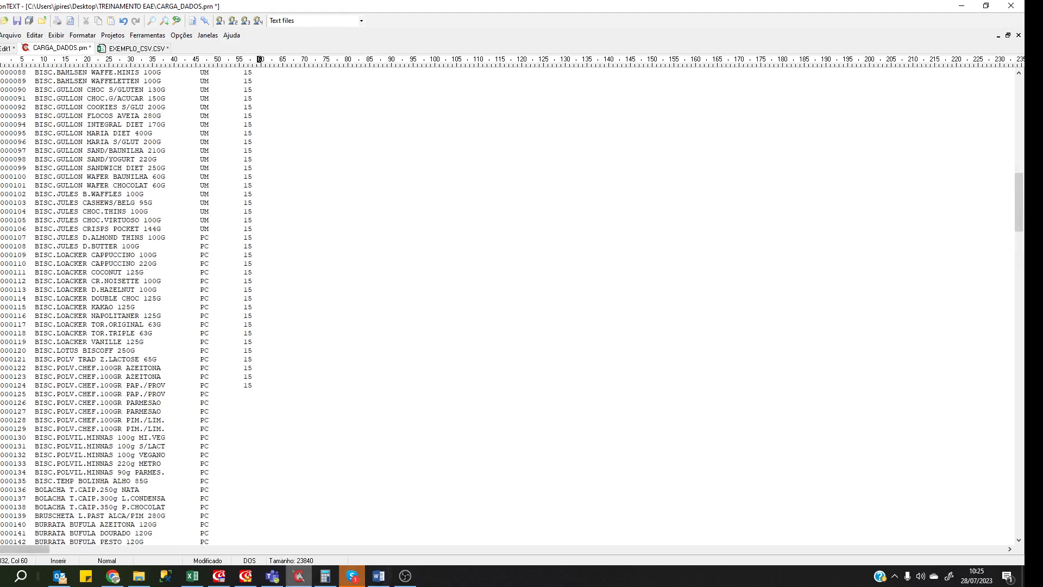
left_click(193, 576)
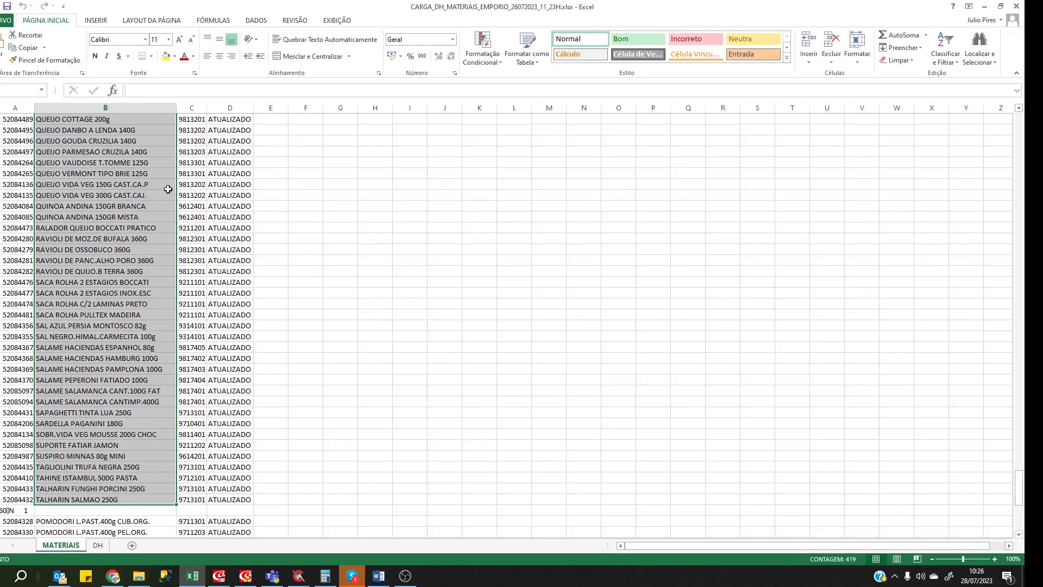
Close the materials workbook, reopen CARGA_DADOS.xlsx maximized, and select column F down to its last value.
left_click(265, 282)
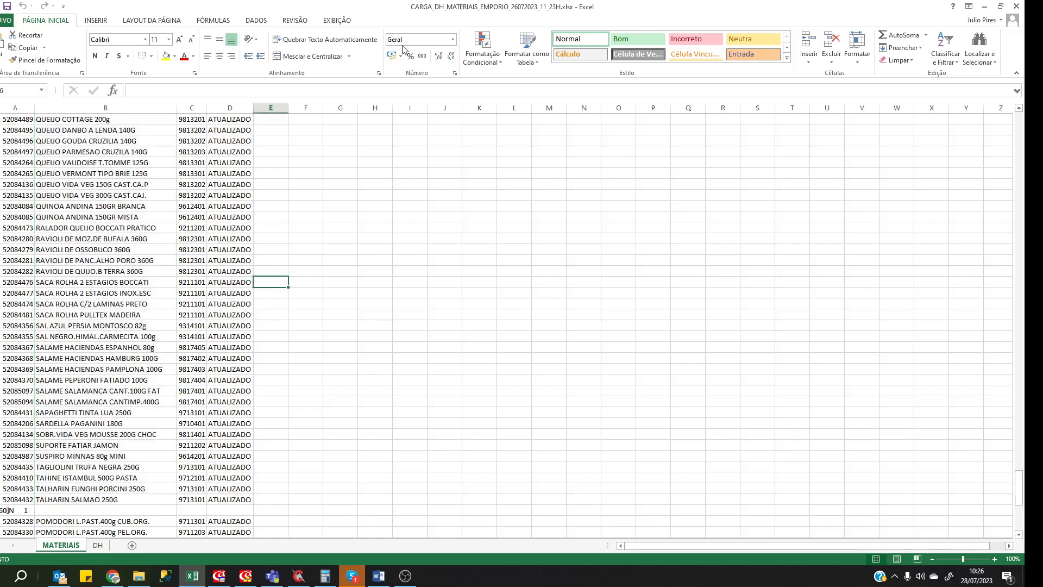
left_click(1016, 7)
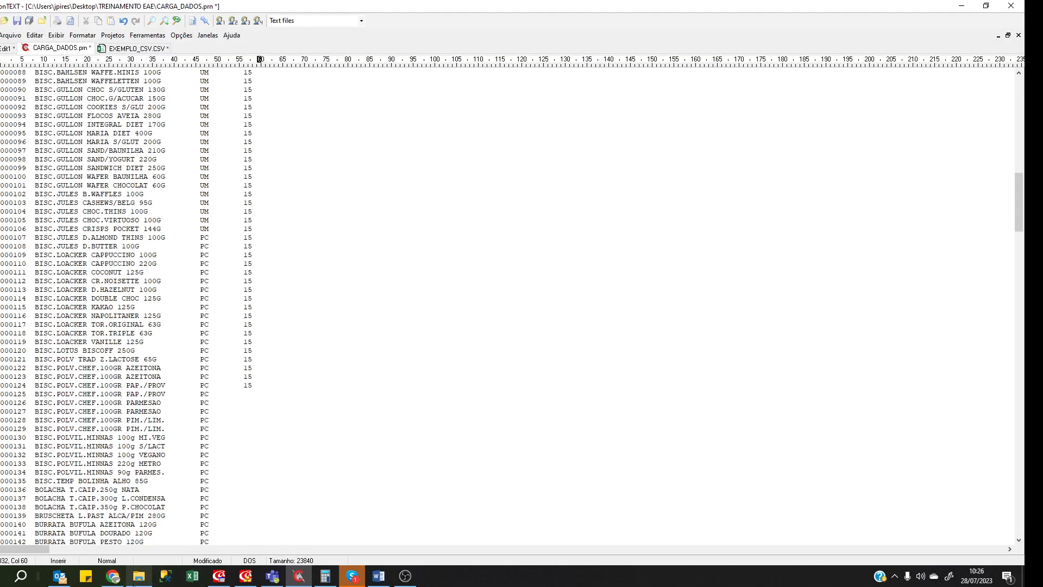
left_click(139, 576)
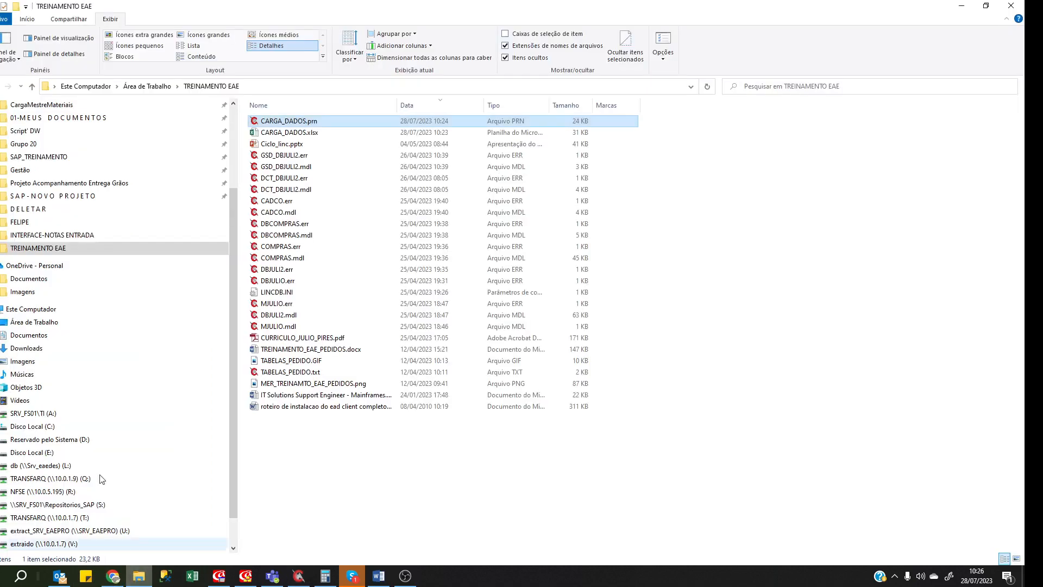
double_click(325, 134)
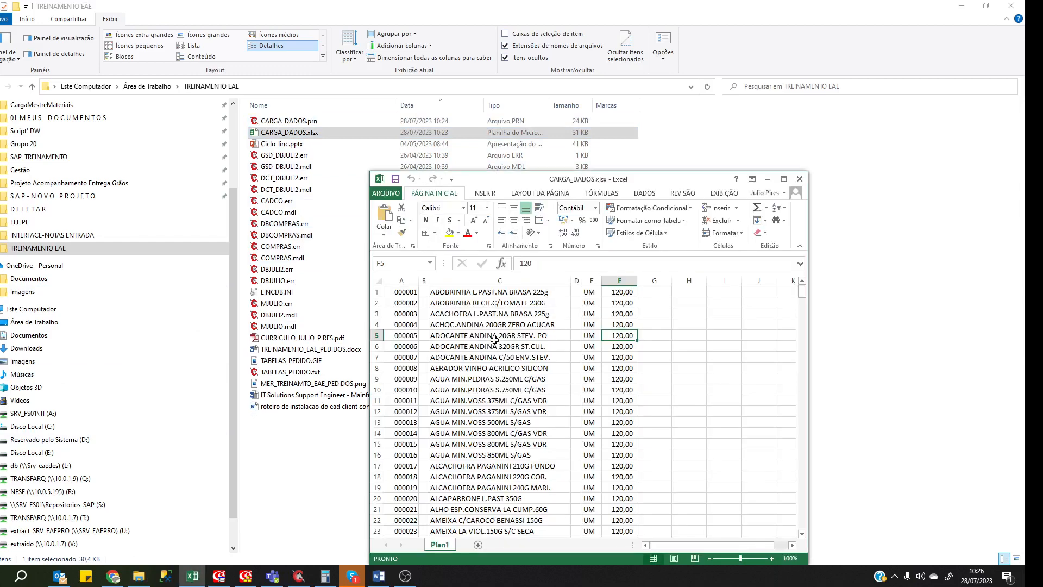
left_click(783, 180)
left_click(239, 119)
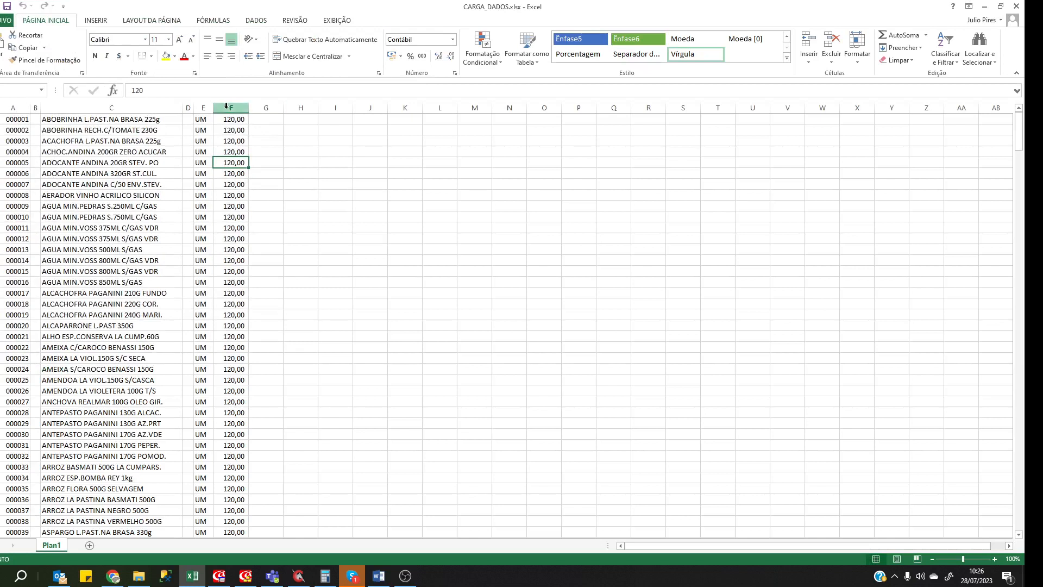
key("ctrl+shift+Down")
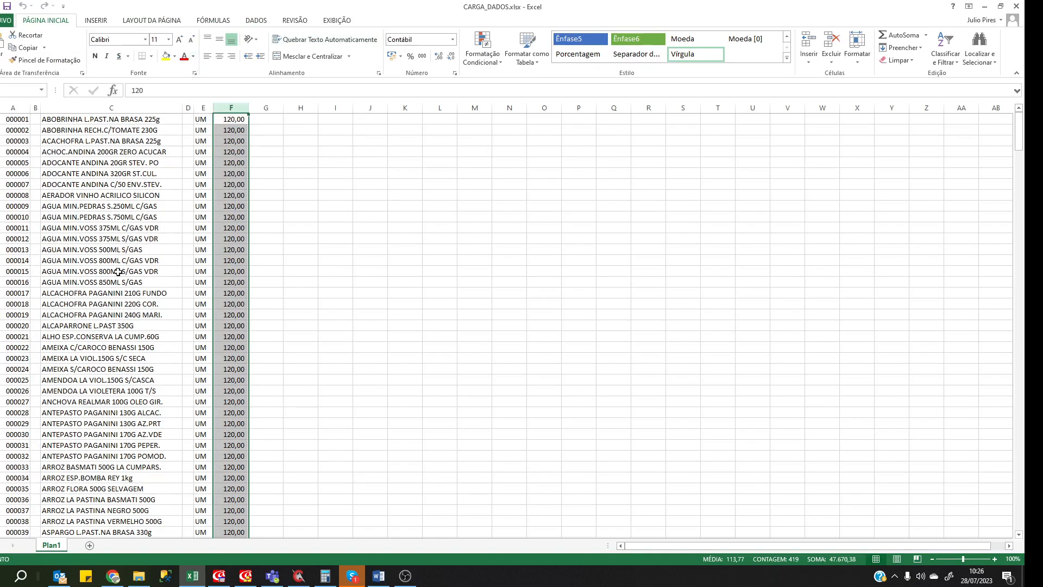
Apply the custom number format ###0,00 to the selected column F values.
right_click(230, 108)
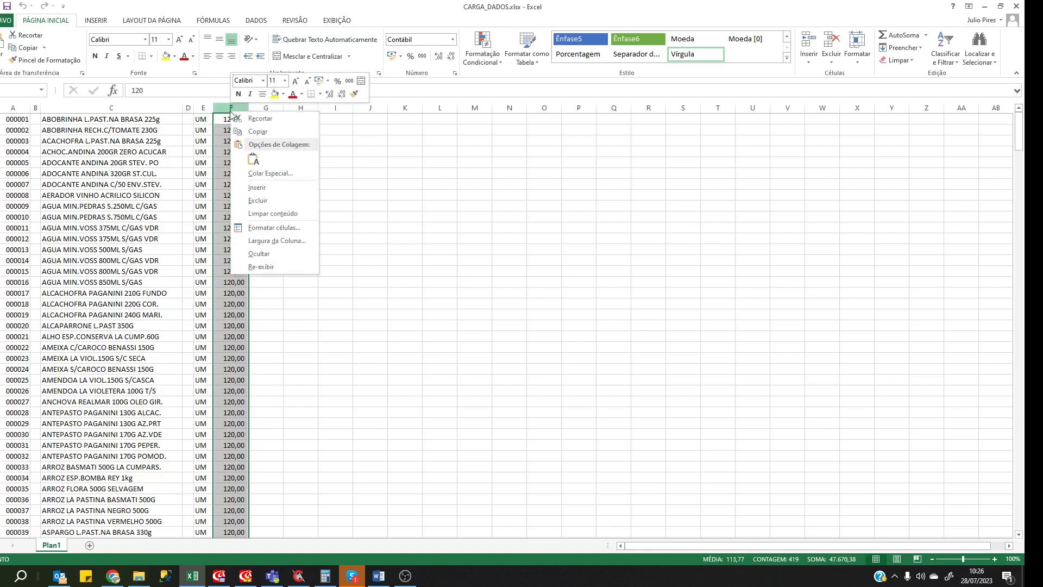
left_click(274, 231)
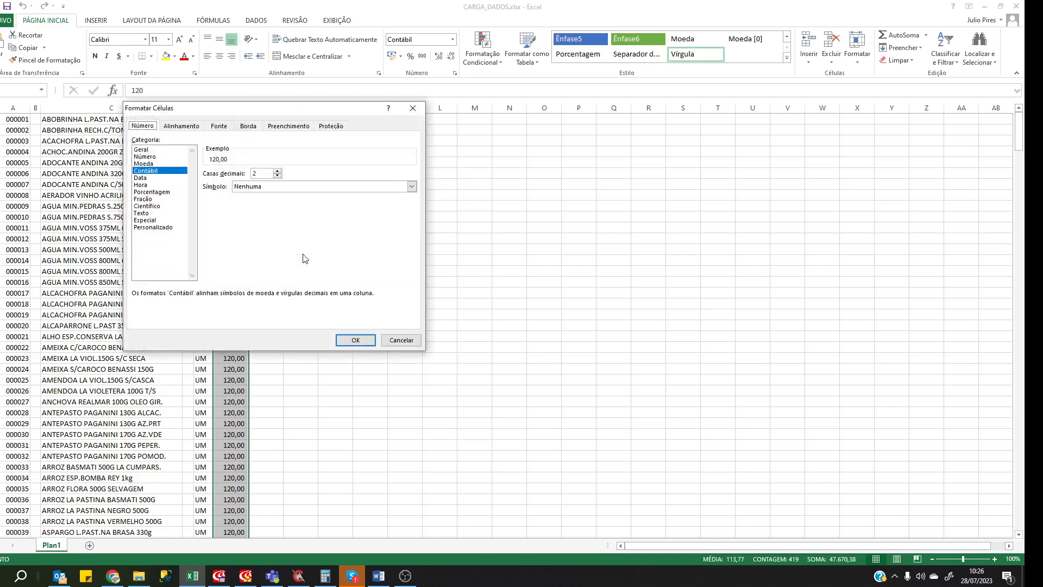
left_click(151, 228)
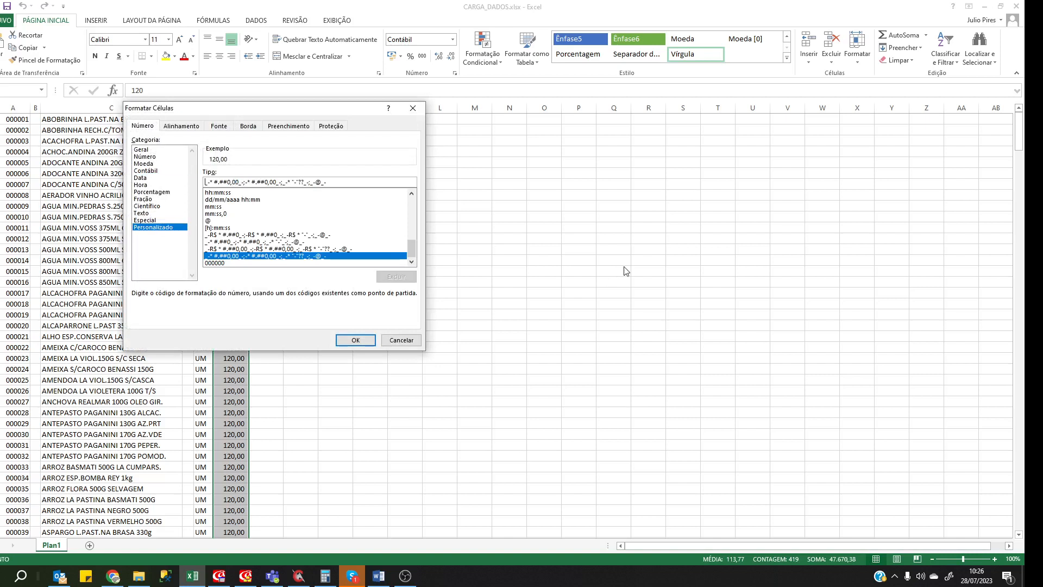
key("Delete")
key("Delete")
key("Delete")
key("Delete")
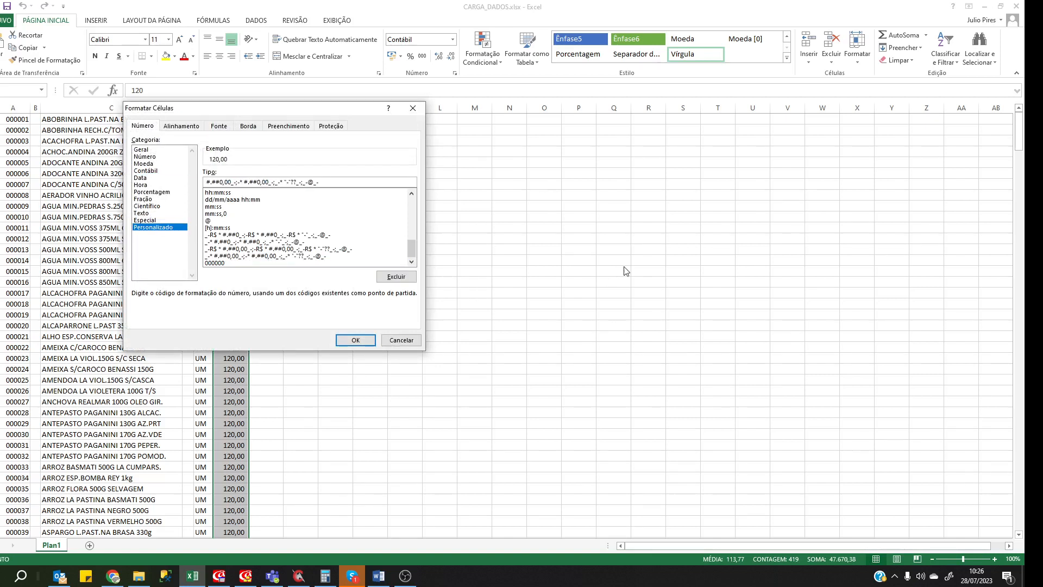
key("Delete")
key("Delete")
left_click(623, 267)
key("BackSpace")
key("BackSpace")
key("BackSpace")
key("BackSpace")
key("BackSpace")
key("BackSpace")
key("BackSpace")
key("BackSpace")
key("BackSpace")
key("BackSpace")
key("BackSpace")
key("BackSpace")
key("BackSpace")
key("BackSpace")
key("BackSpace")
key("BackSpace")
key("BackSpace")
key("BackSpace")
key("BackSpace")
key("BackSpace")
left_click(354, 340)
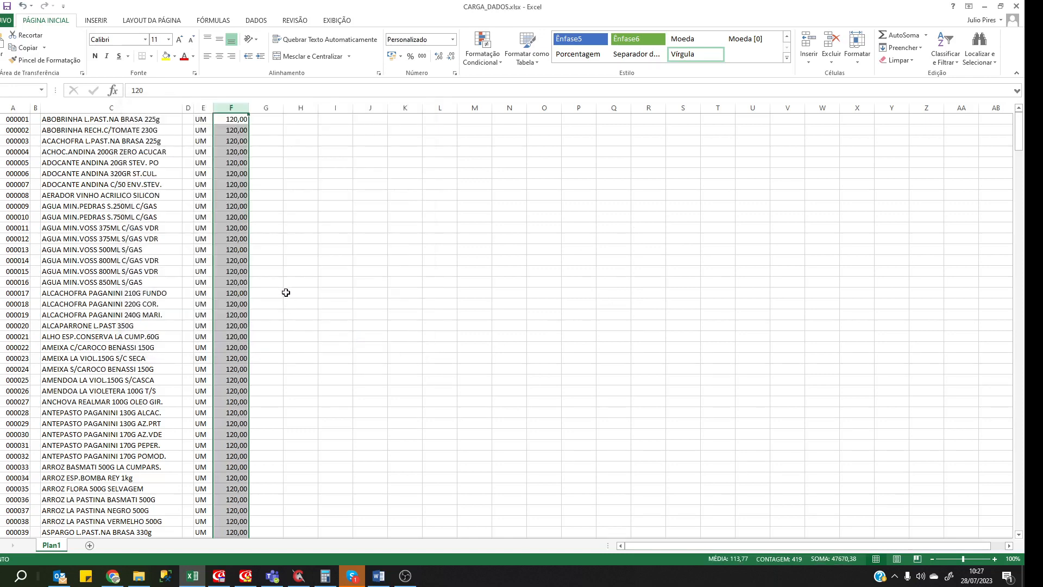
Page down through the column F prices to check them, then return to the top.
scroll(282, 286, "down", 13)
scroll(279, 278, "down", 20)
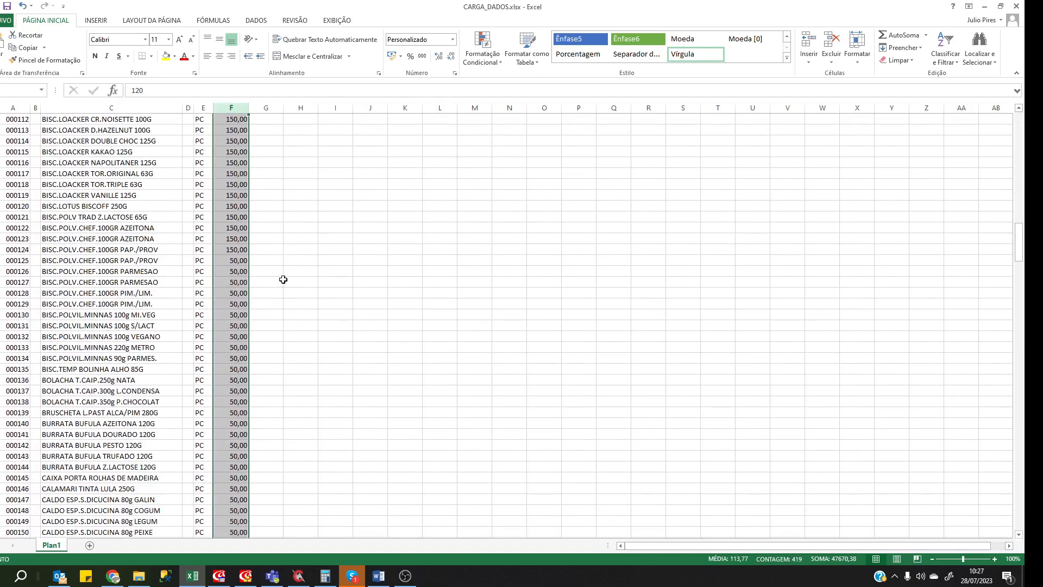
key("Page_Down")
key("Page_Down")
key("Page_Down")
key("Page_Down")
key("Page_Down")
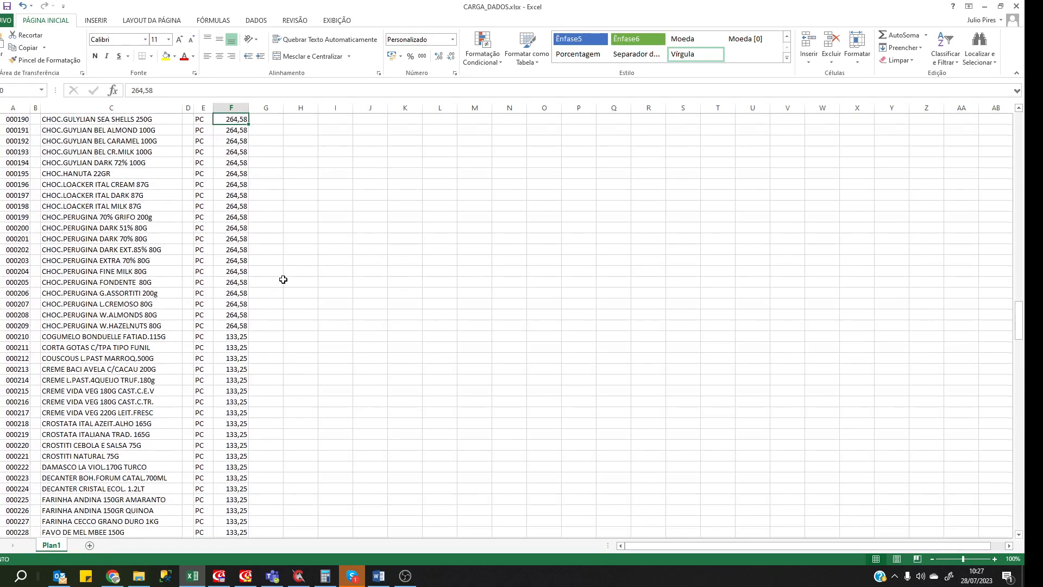
key("Page_Down")
key("Page_Down")
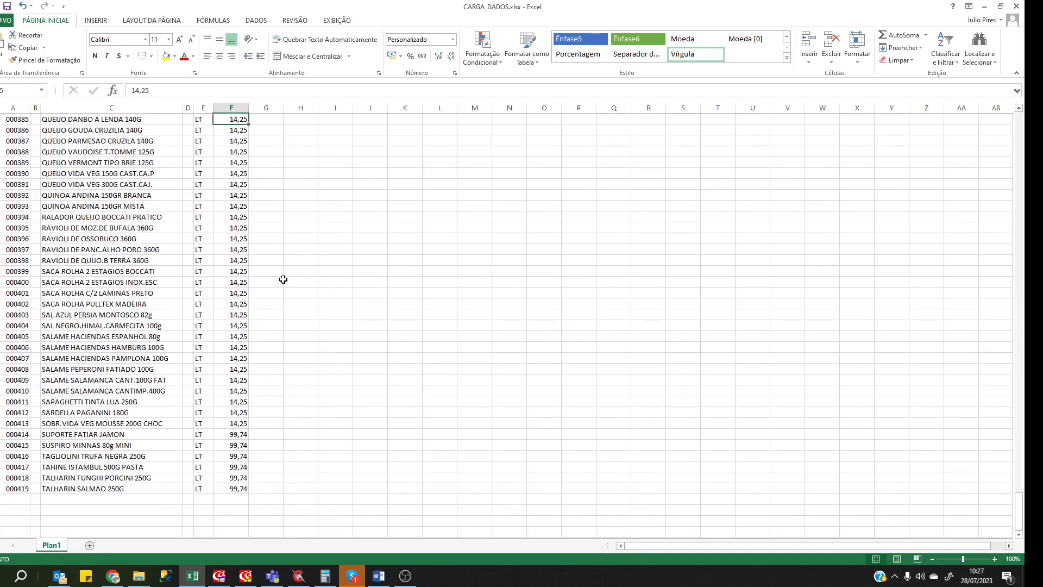
key("ctrl+Home")
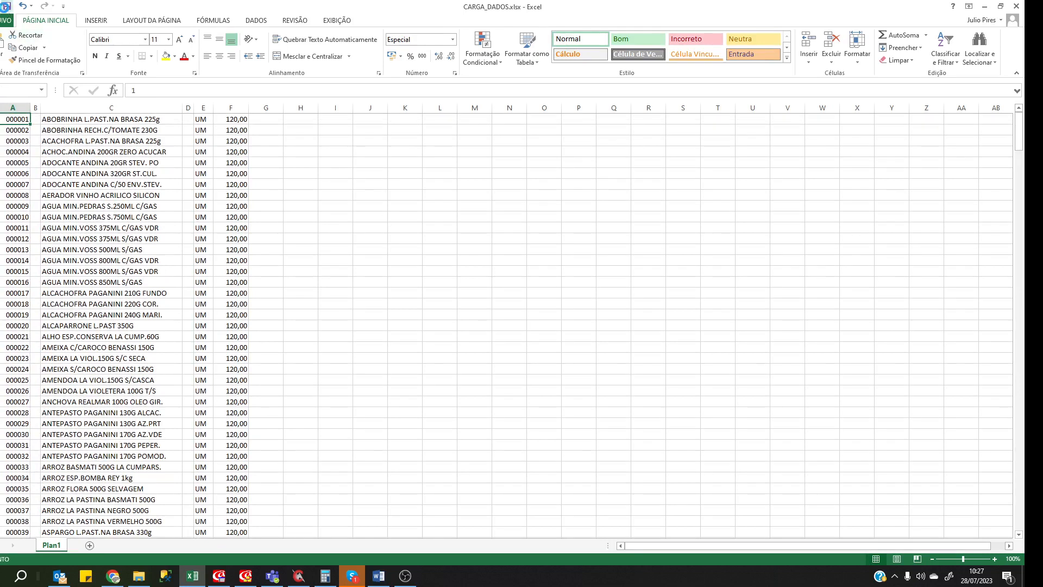
Switch to ConTEXT and close CARGA_DADOS.prn without saving.
left_click(6, 20)
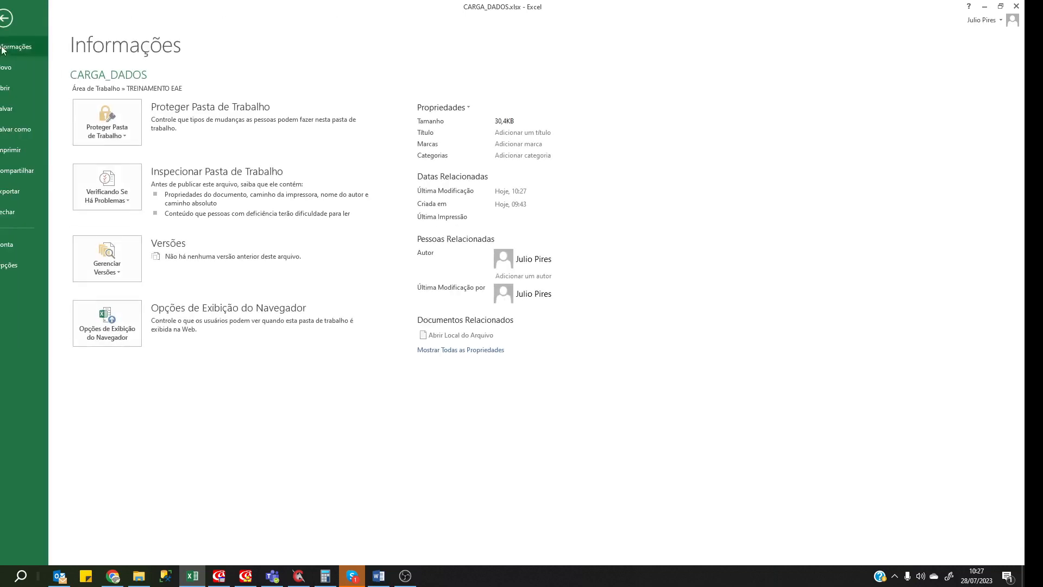
left_click(299, 576)
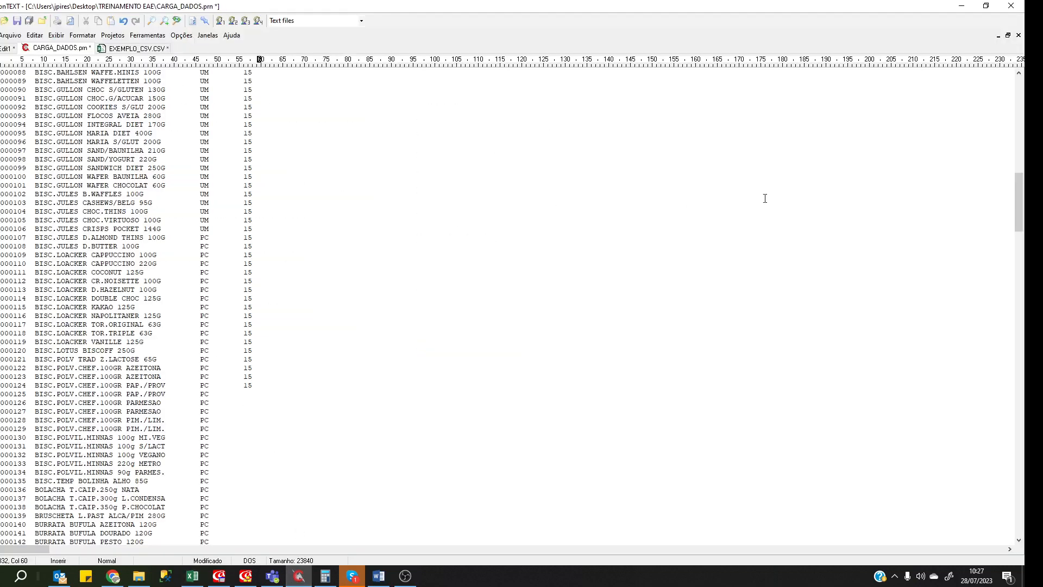
right_click(193, 283)
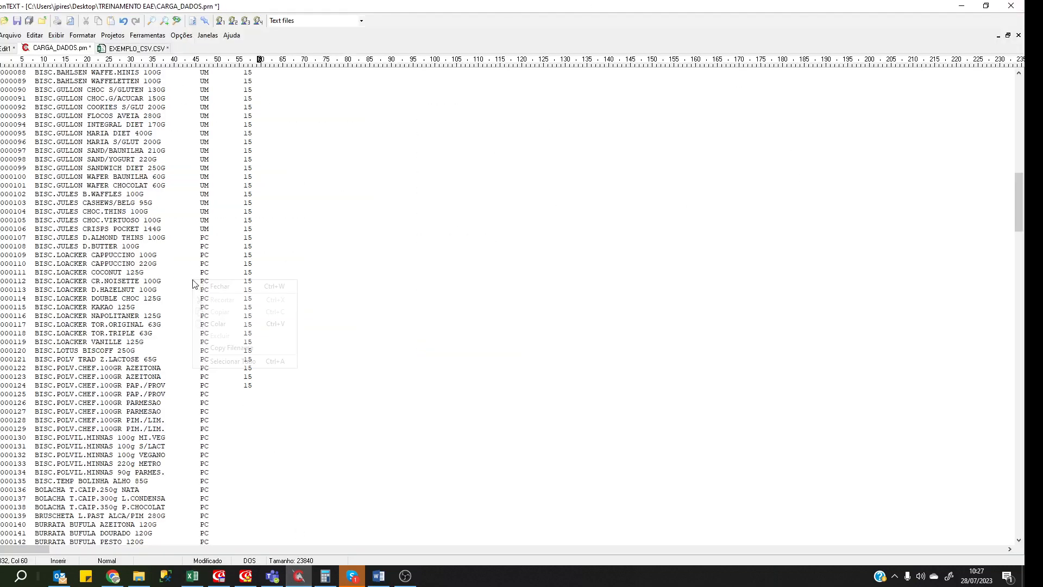
left_click(222, 287)
left_click(533, 296)
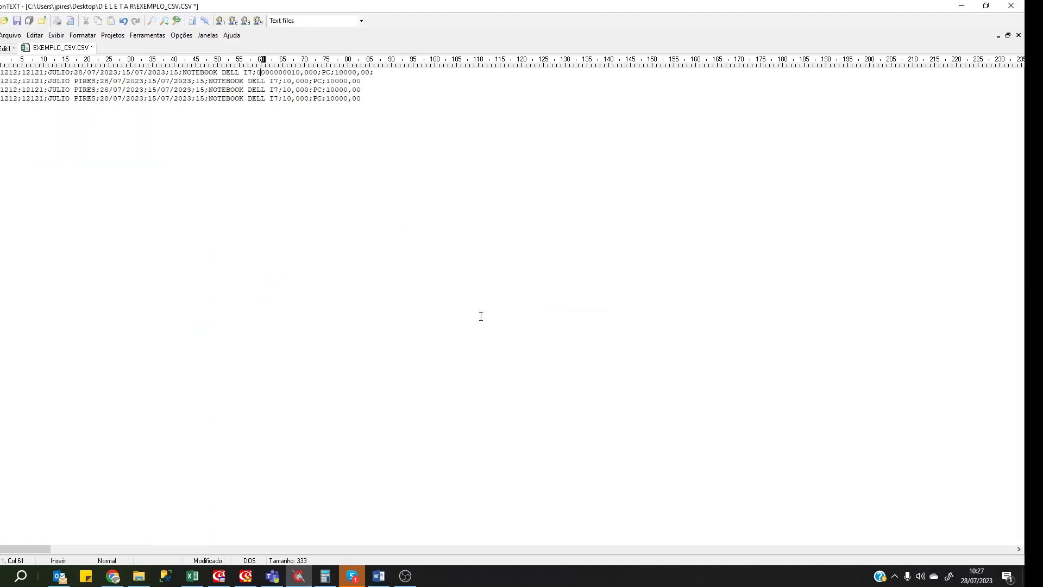
Close EXEMPLO_CSV.CSV without saving and quit ConTEXT.
right_click(143, 243)
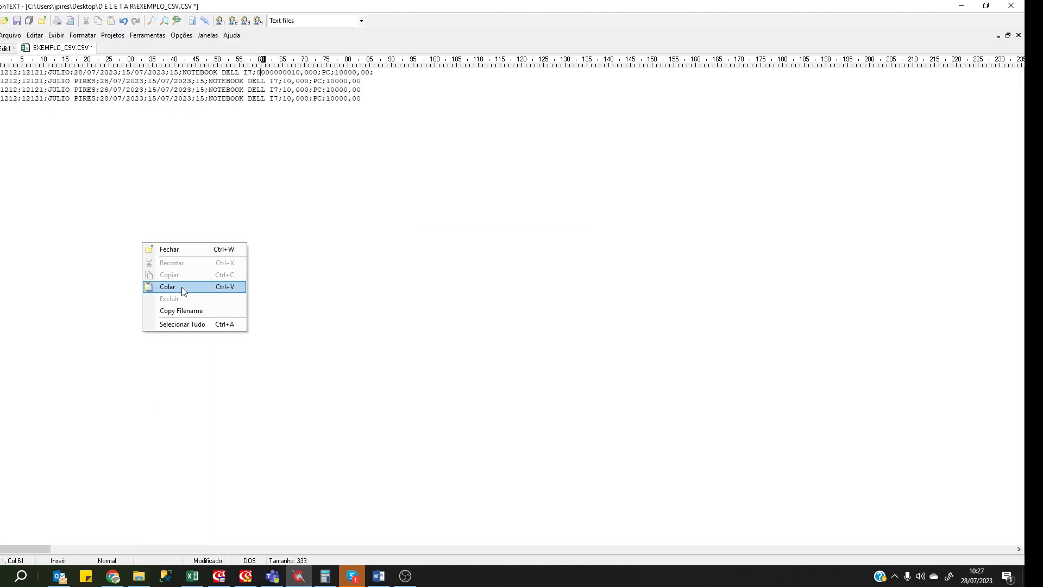
left_click(316, 302)
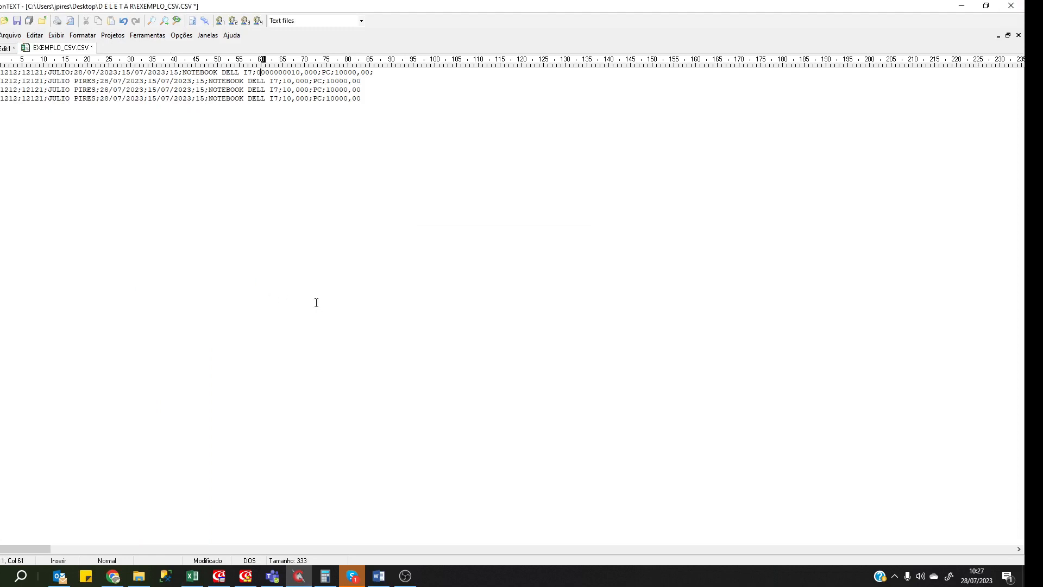
right_click(262, 295)
left_click(274, 302)
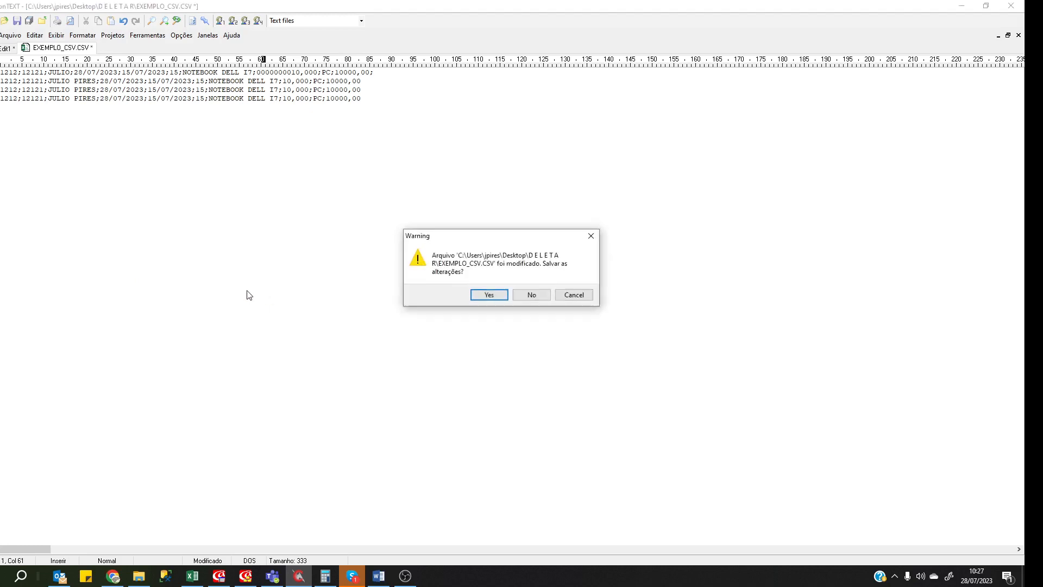
left_click(525, 296)
left_click(1011, 6)
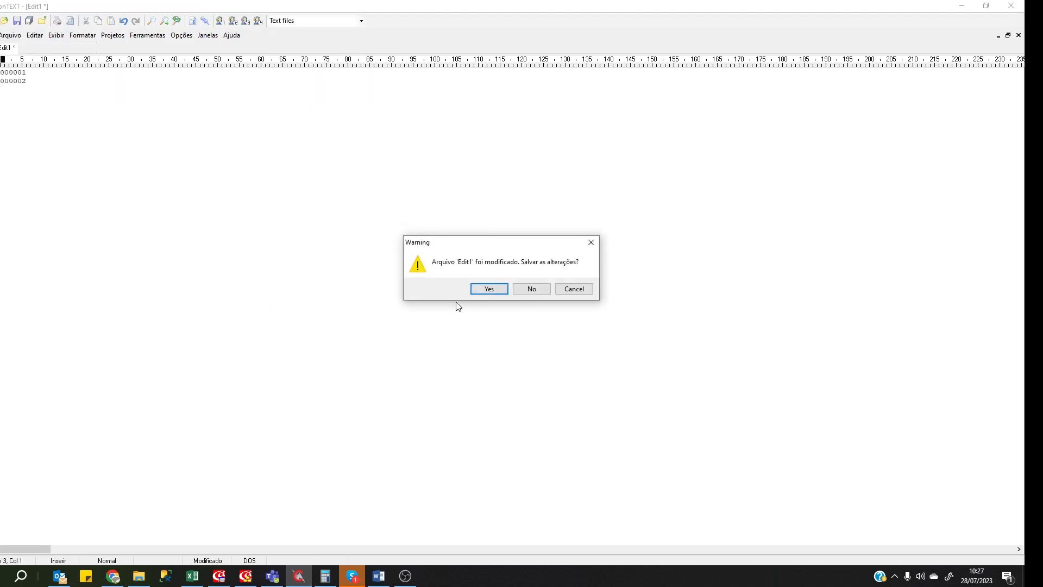
Decline saving Edit1, then resave the sheet over CARGA_DADOS.prn as space-delimited text in TREINAMENTO EAE.
left_click(547, 291)
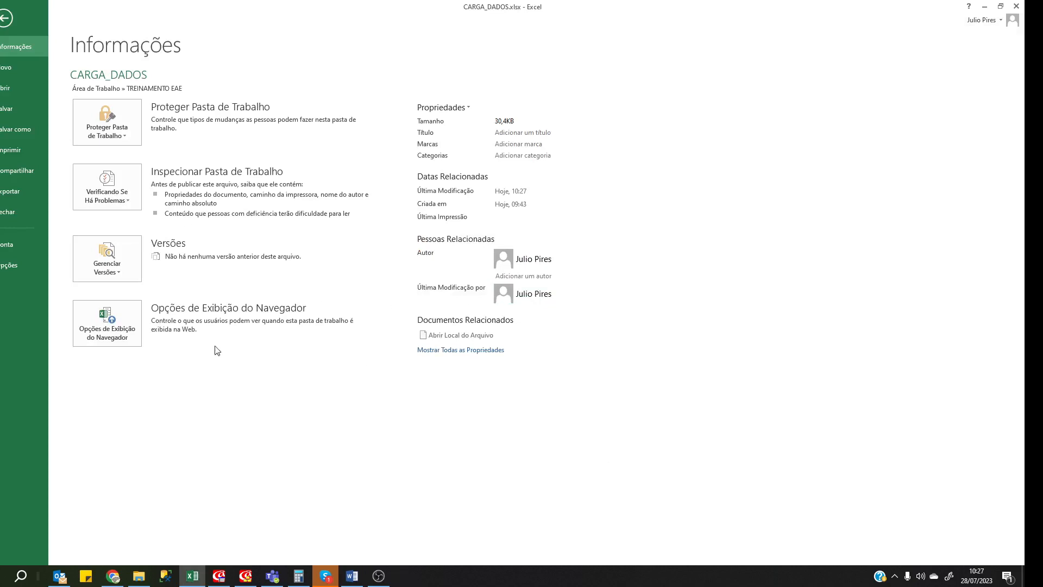
left_click(22, 129)
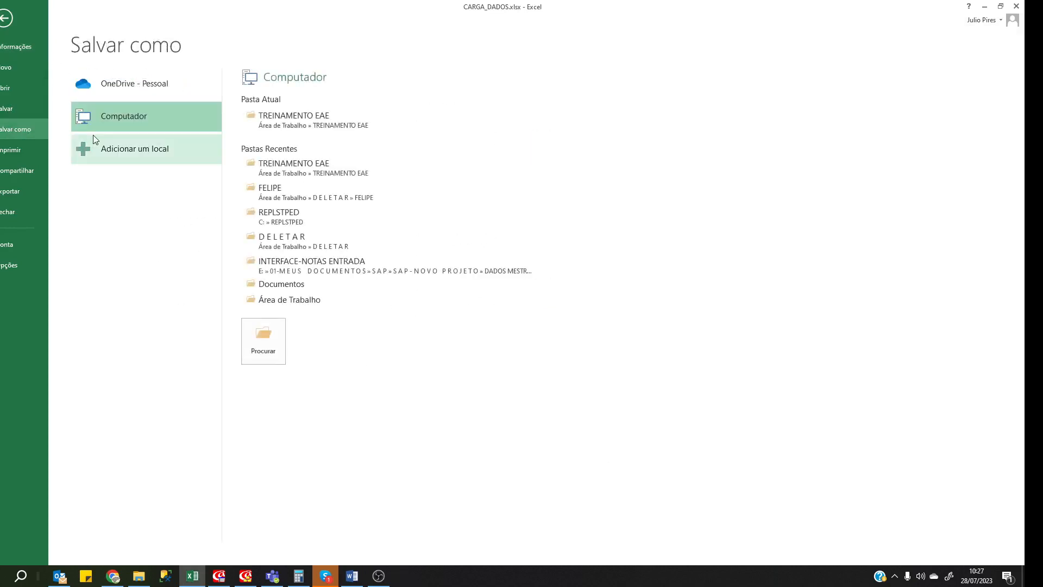
left_click(294, 120)
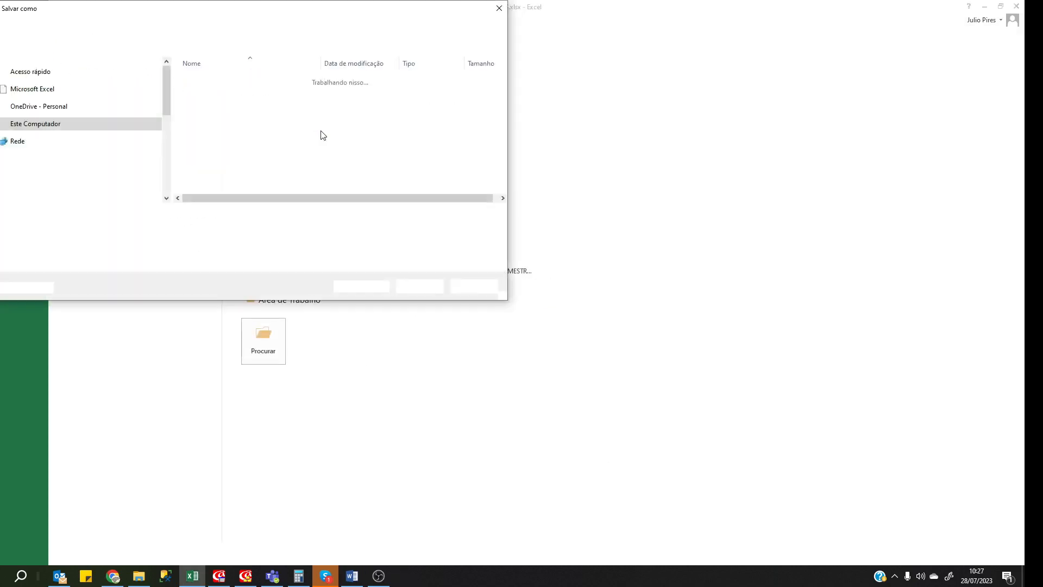
left_click(120, 234)
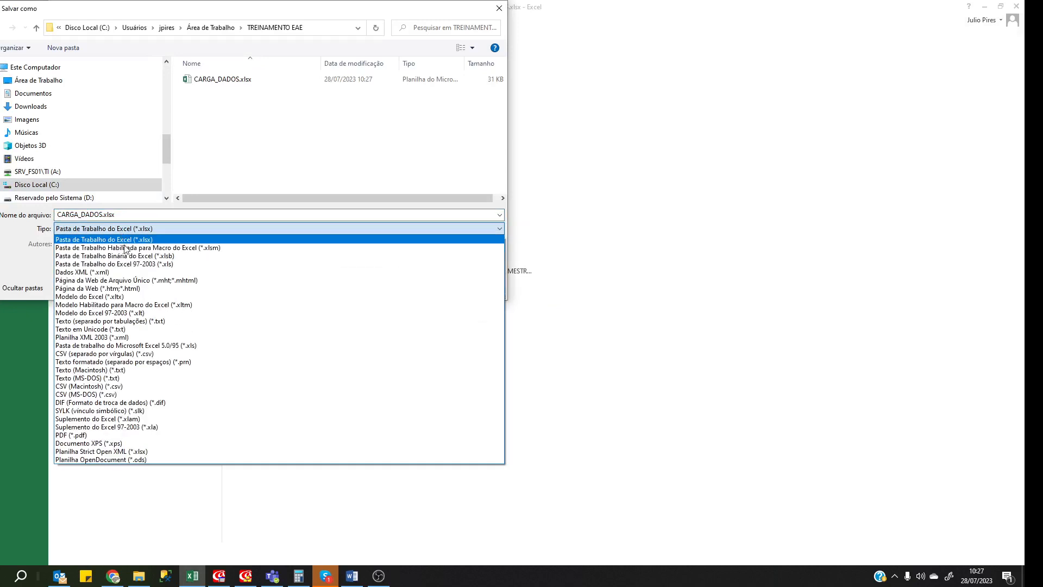
left_click(205, 361)
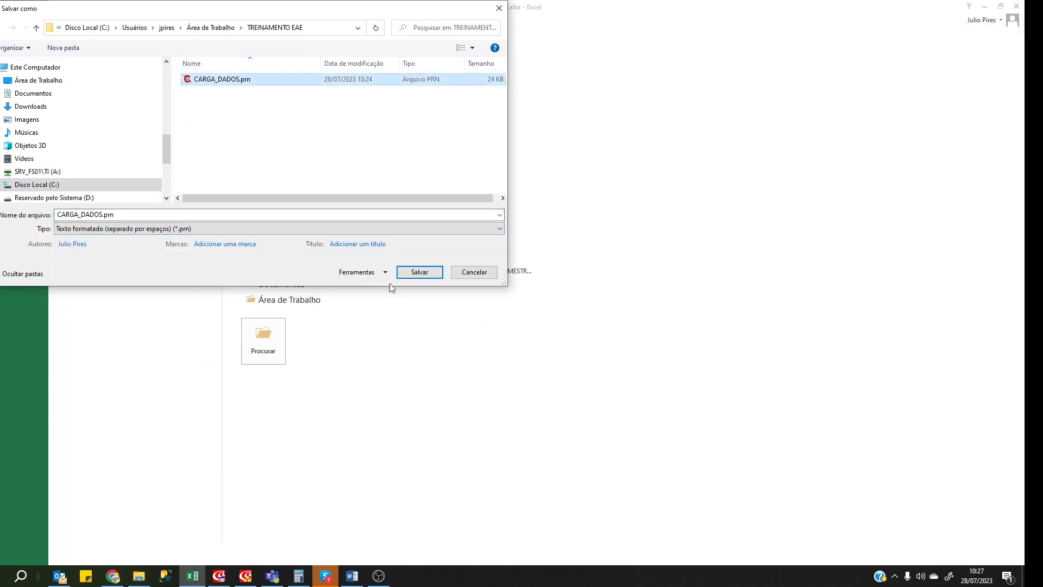
left_click(421, 273)
left_click(534, 291)
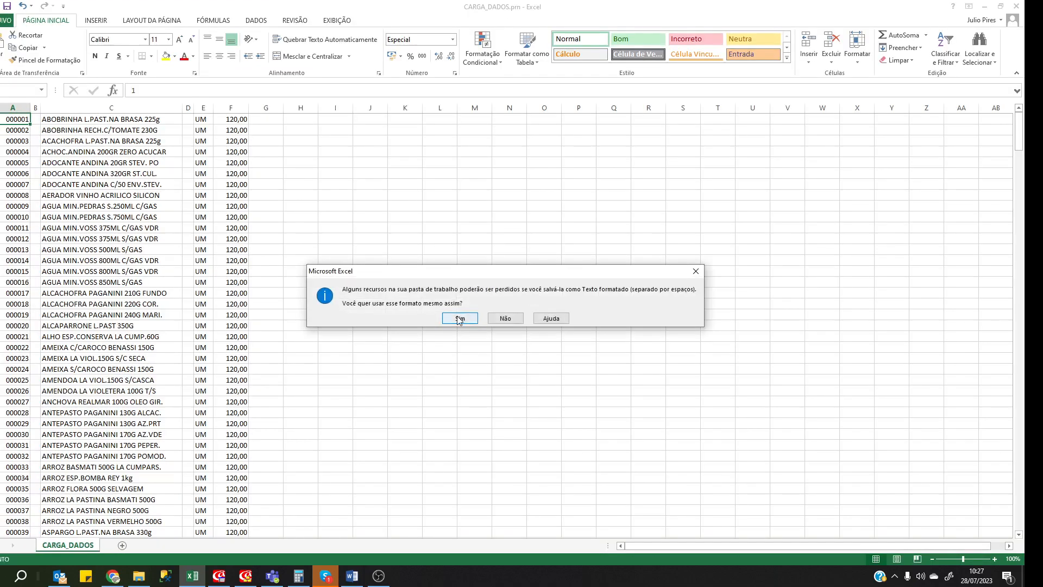
left_click(462, 317)
left_click(419, 304)
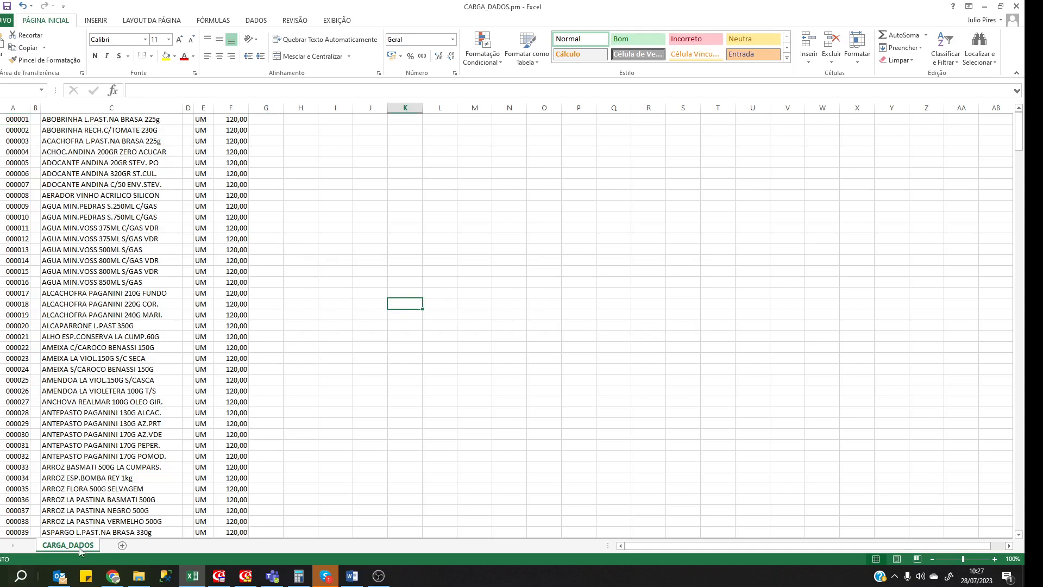
left_click(139, 575)
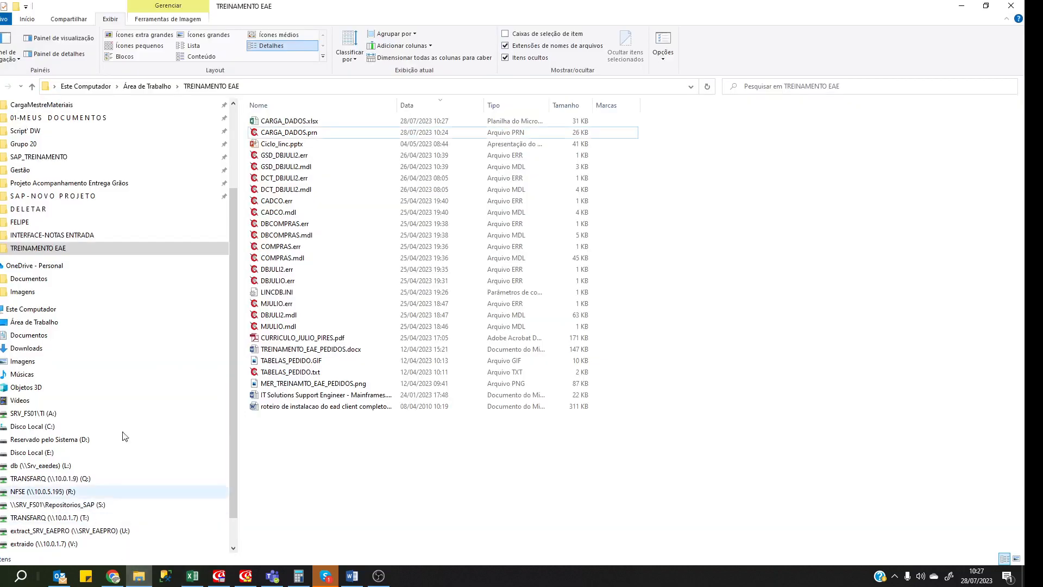
double_click(288, 133)
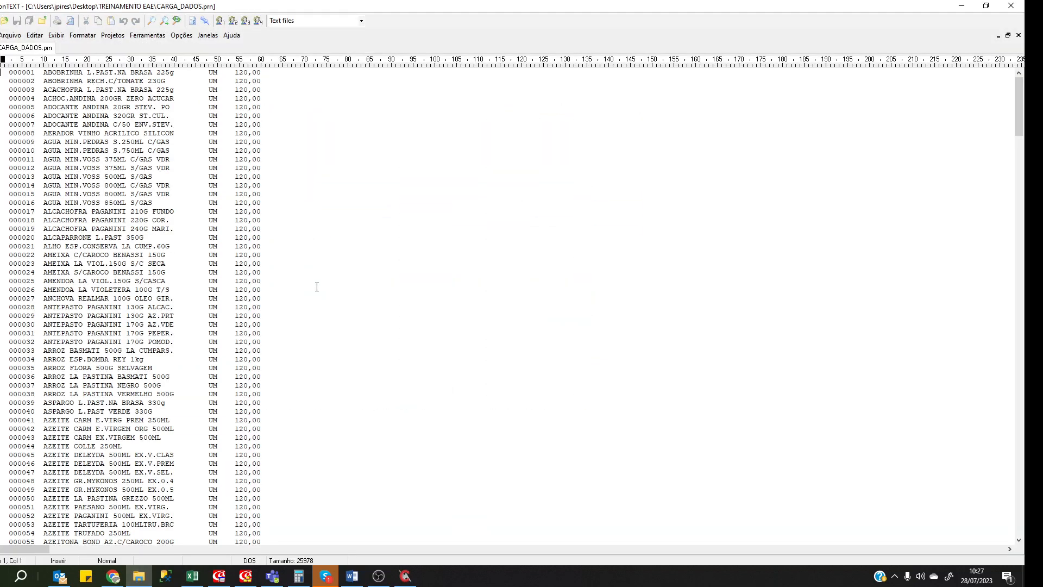
scroll(312, 284, "down", 20)
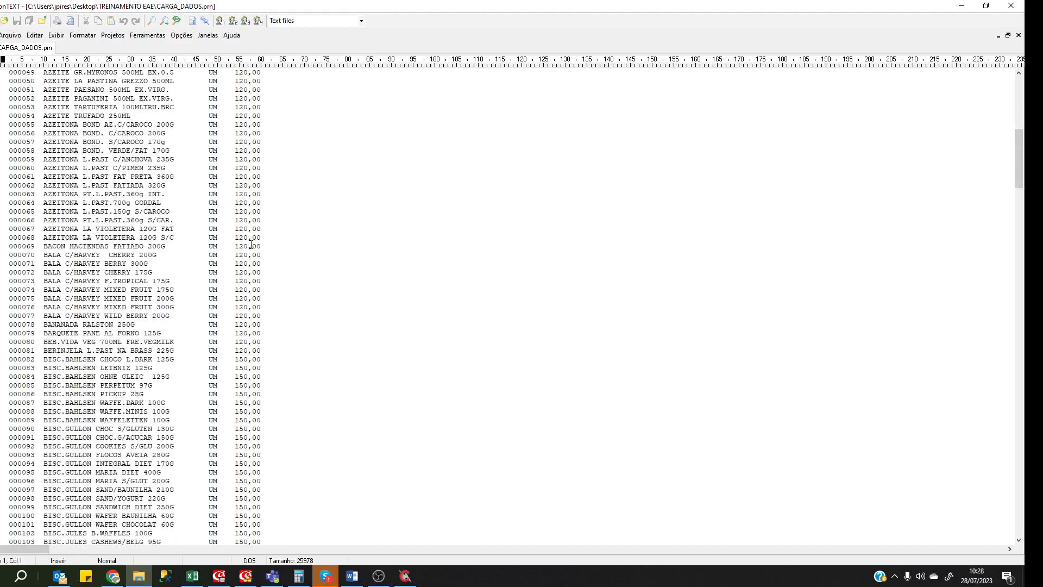
scroll(263, 240, "down", 20)
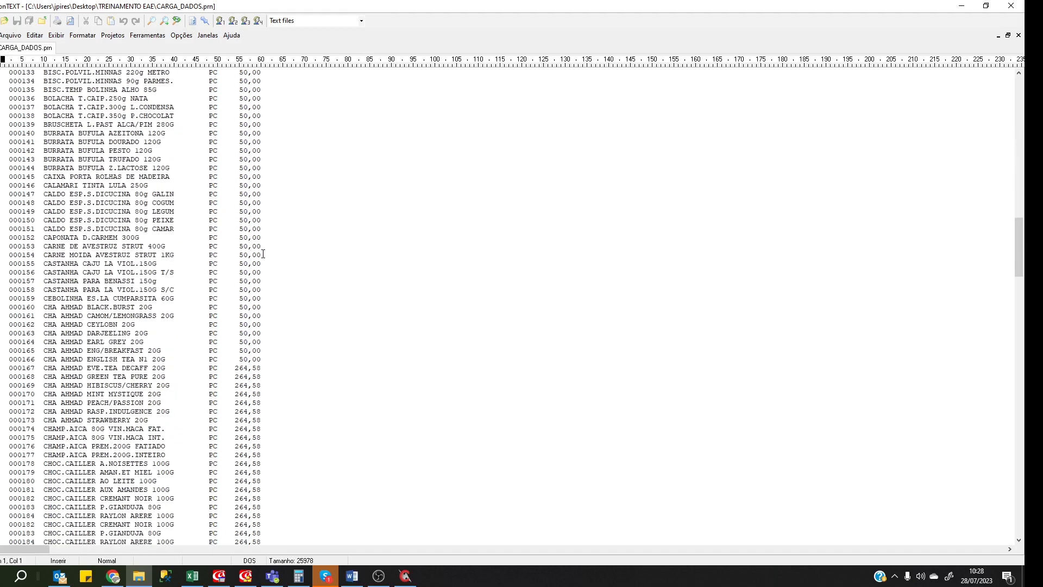
left_click(326, 350)
key("Page_Down")
key("Page_Down")
key("Page_Down")
key("Page_Down")
key("Page_Down")
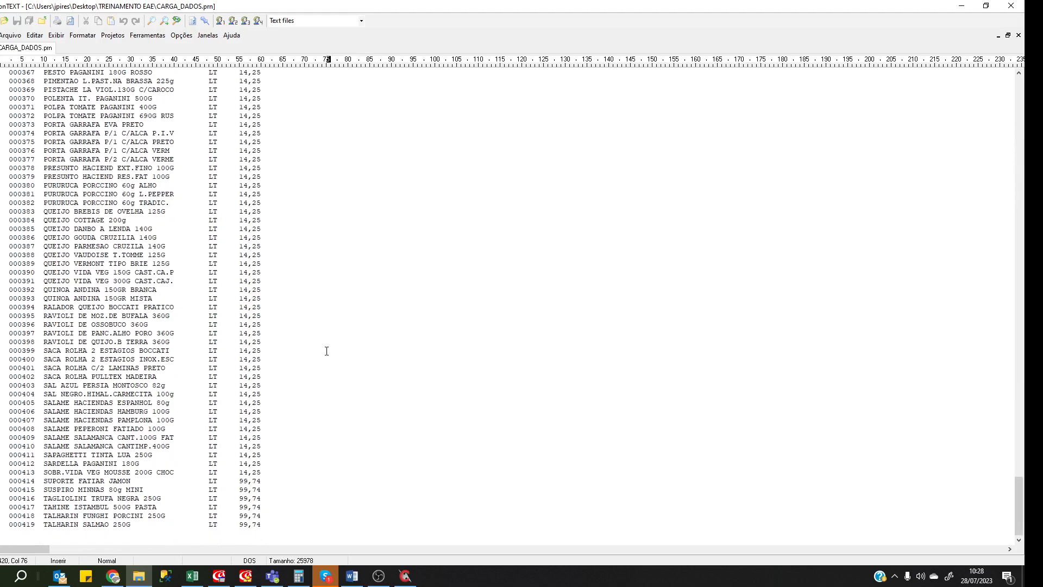
key("Page_Up")
key("Page_Up")
key("Page_Up")
key("Page_Up")
key("Page_Up")
key("Page_Up")
key("Page_Up")
key("Page_Up")
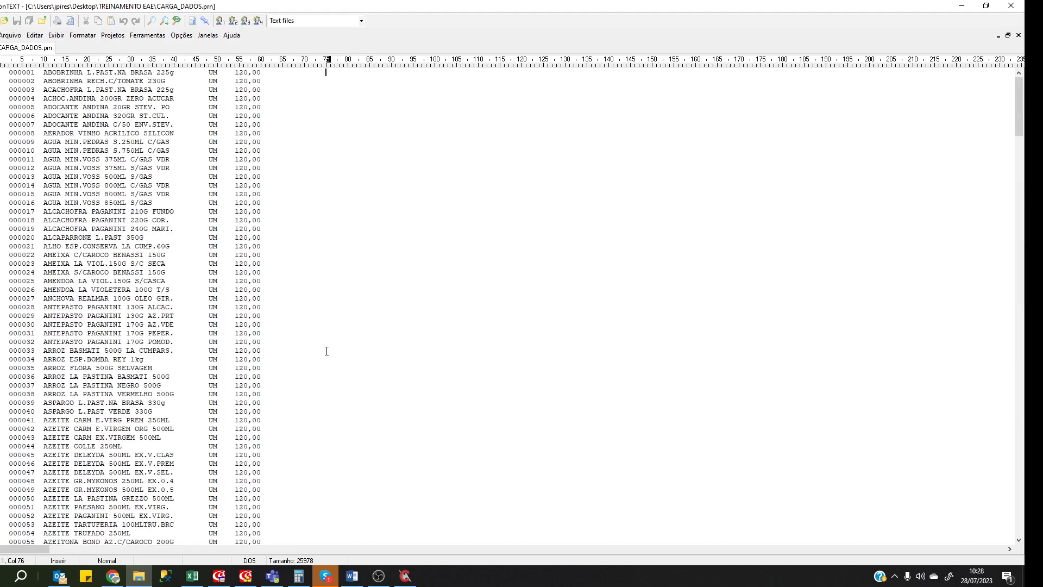
key("Page_Down")
key("Page_Down")
key("Page_Down")
key("Page_Down")
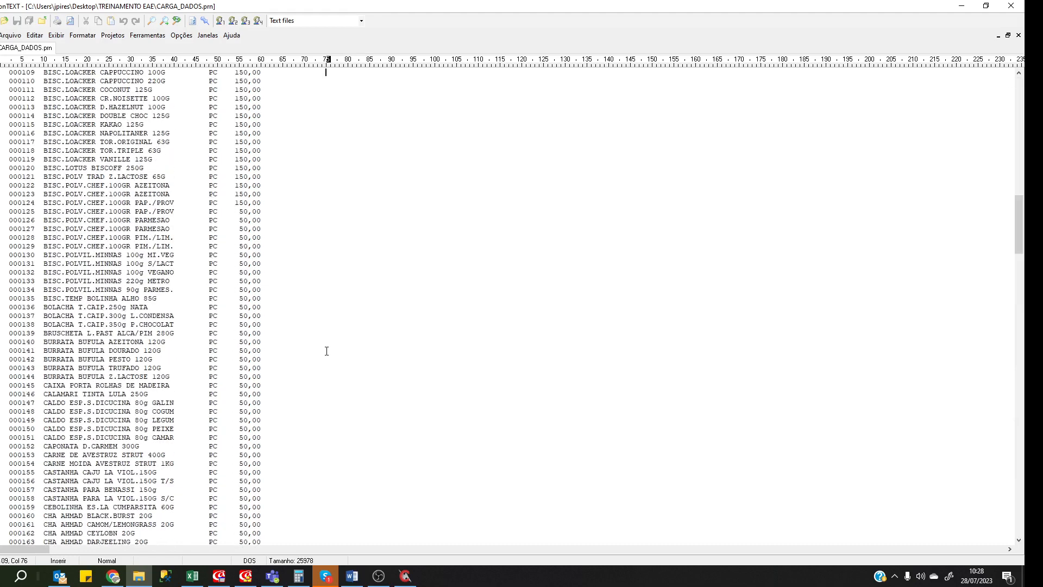
key("Page_Down")
key("Page_Down")
key("Page_Down")
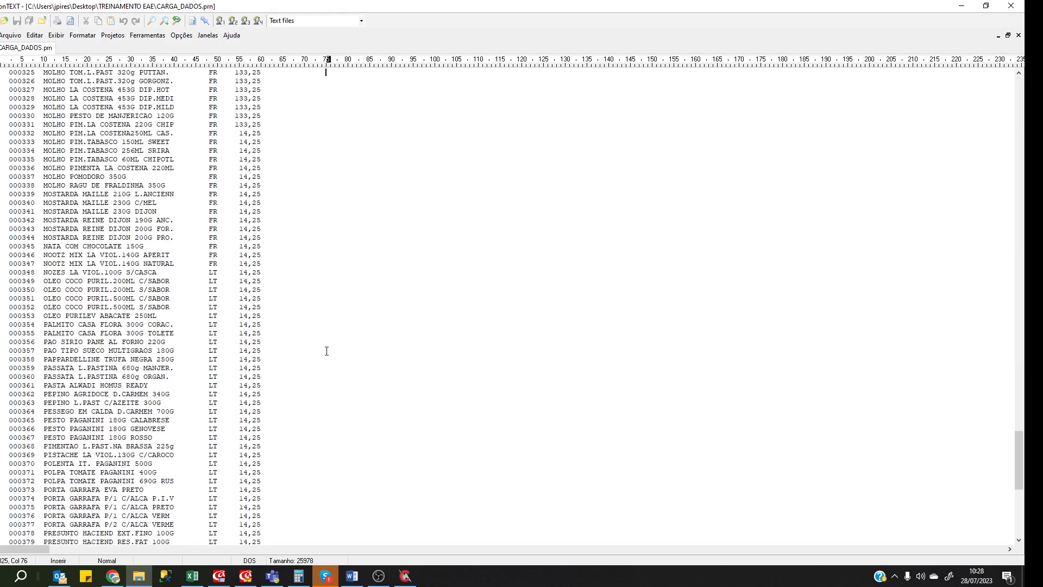
scroll(300, 172, "up", 16)
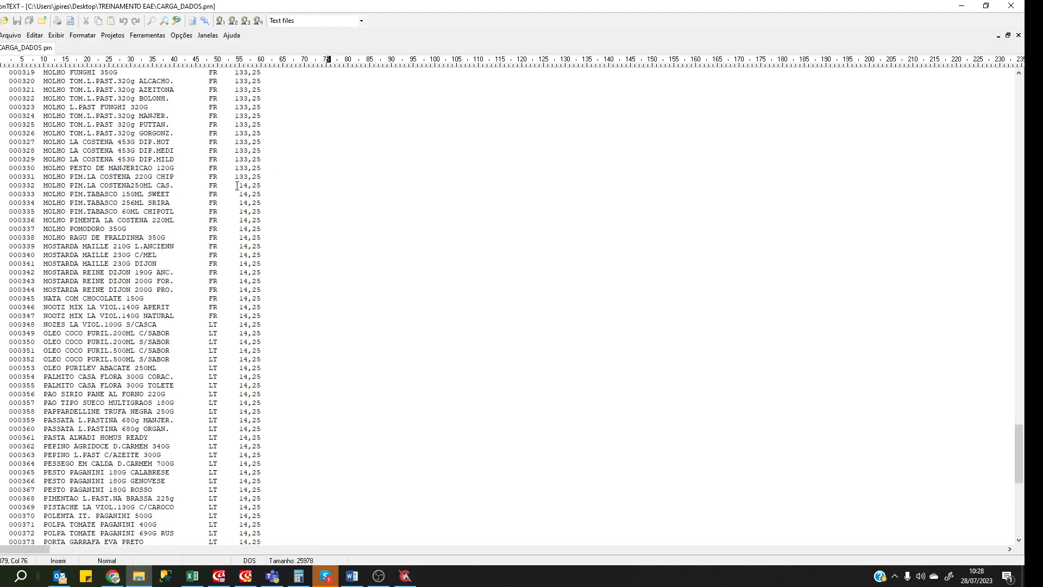
left_click(351, 256)
left_click(1011, 5)
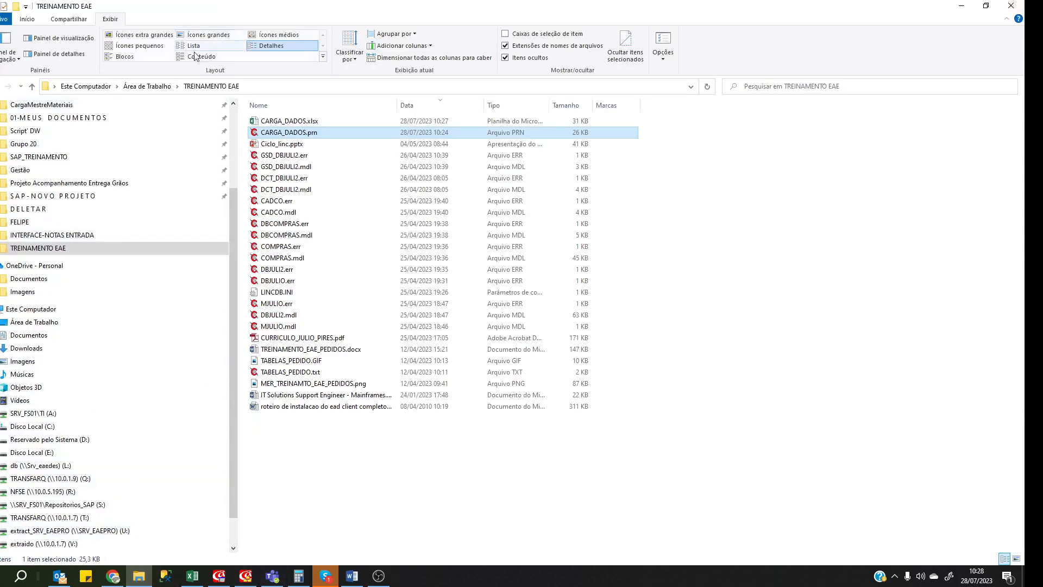
Reopen CARGA_DADOS.xlsx, enter =F1*100 in G1 to get 12000, and verify the formula.
double_click(295, 121)
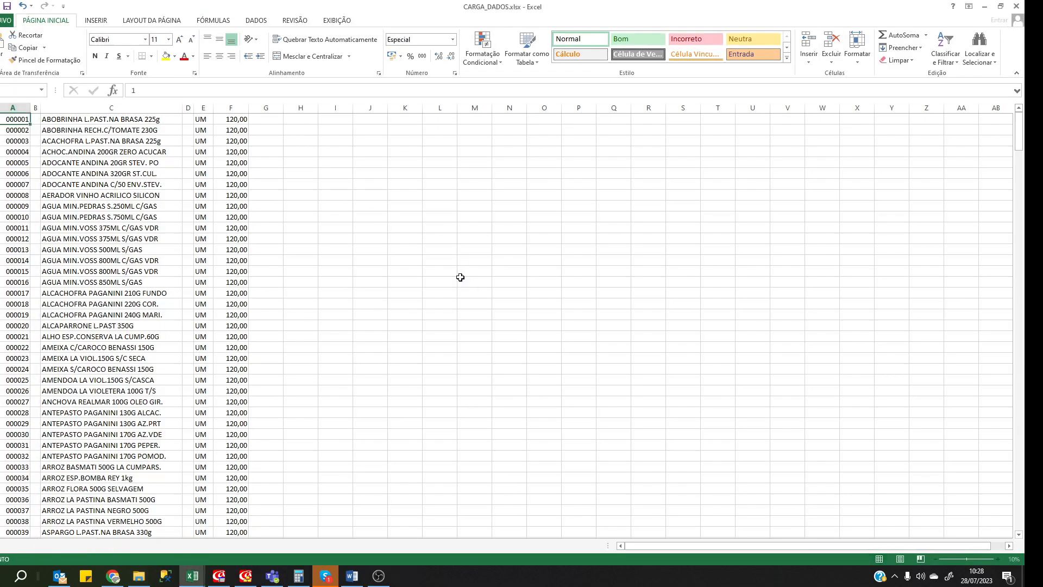
left_click(356, 238)
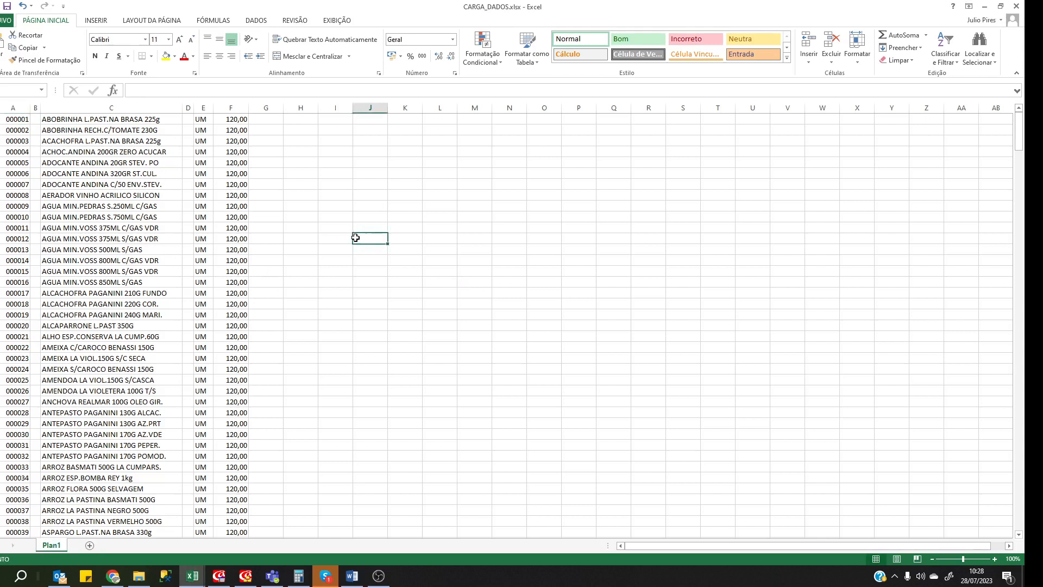
left_click(258, 120)
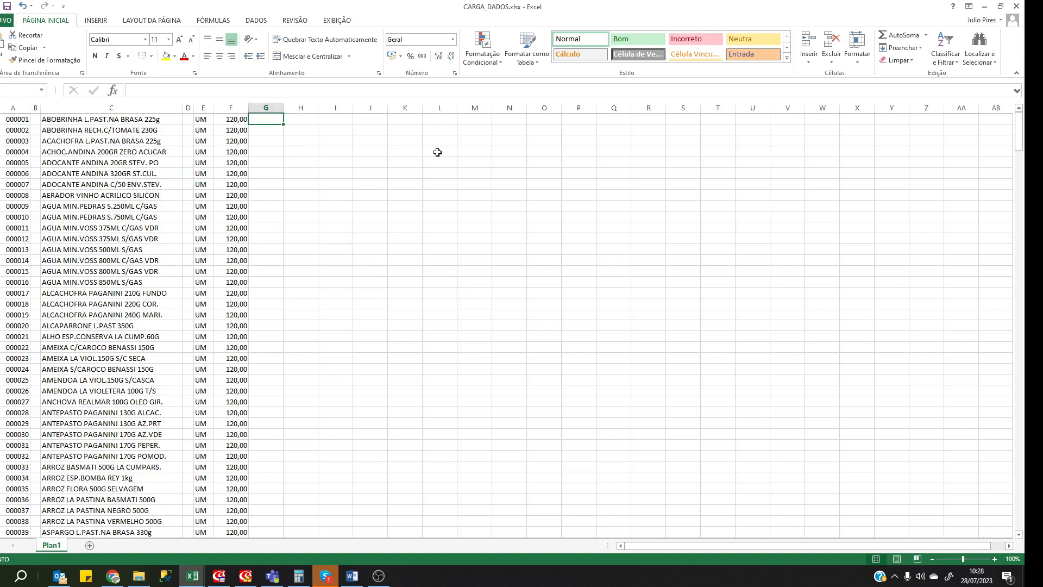
type("=")
key("Left")
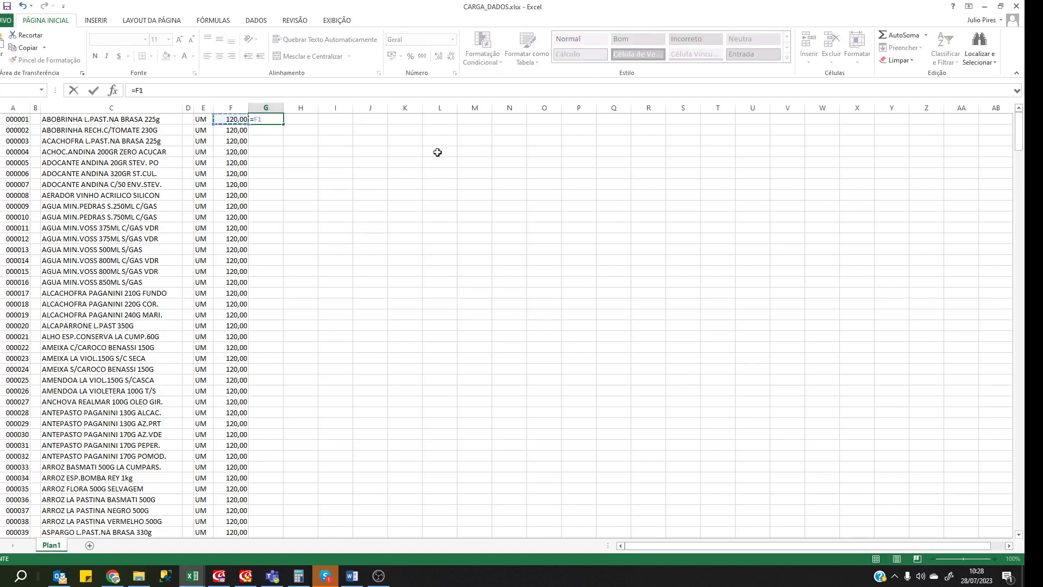
type("*100")
key("Left")
key("Right")
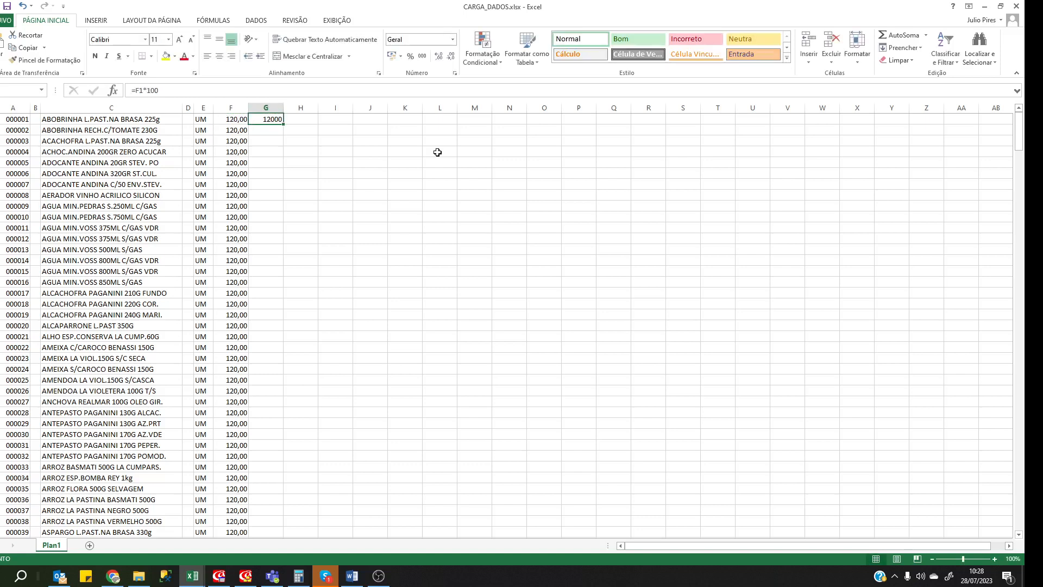
key("F2")
key("Escape")
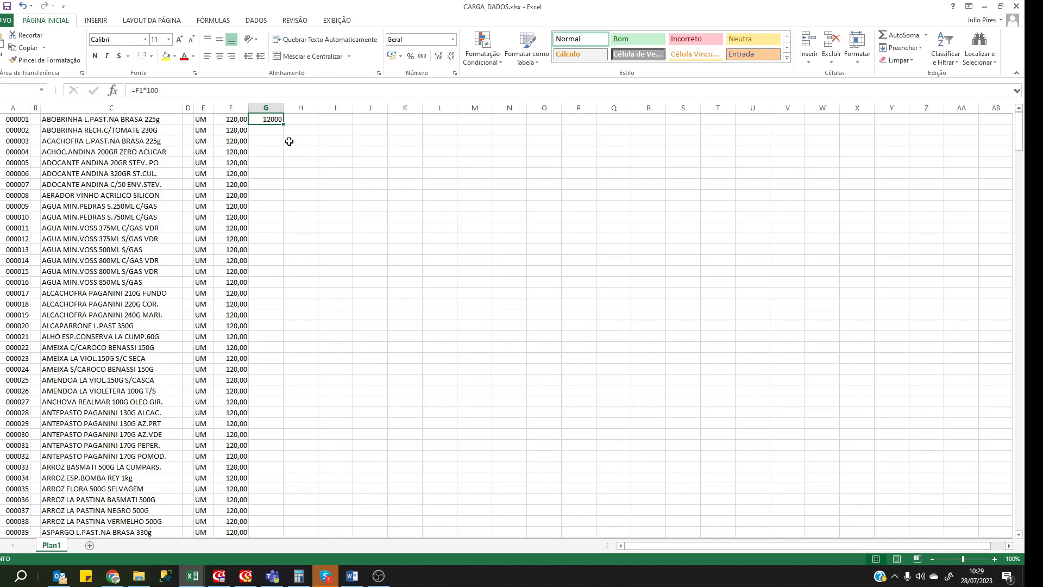
Give column G the custom number format 000000 so G1's 12000 reads 012000.
left_click(266, 107)
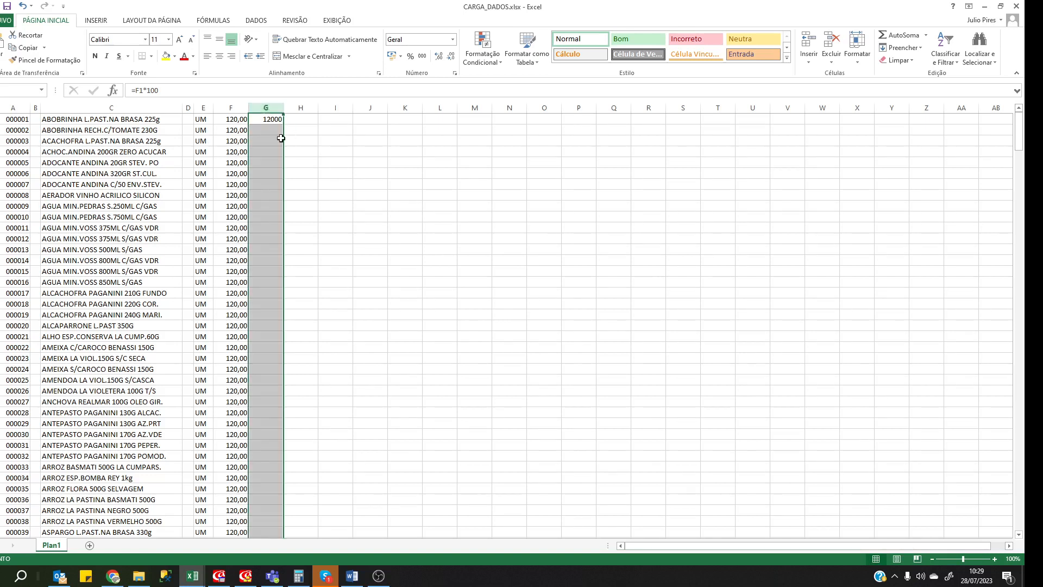
right_click(287, 105)
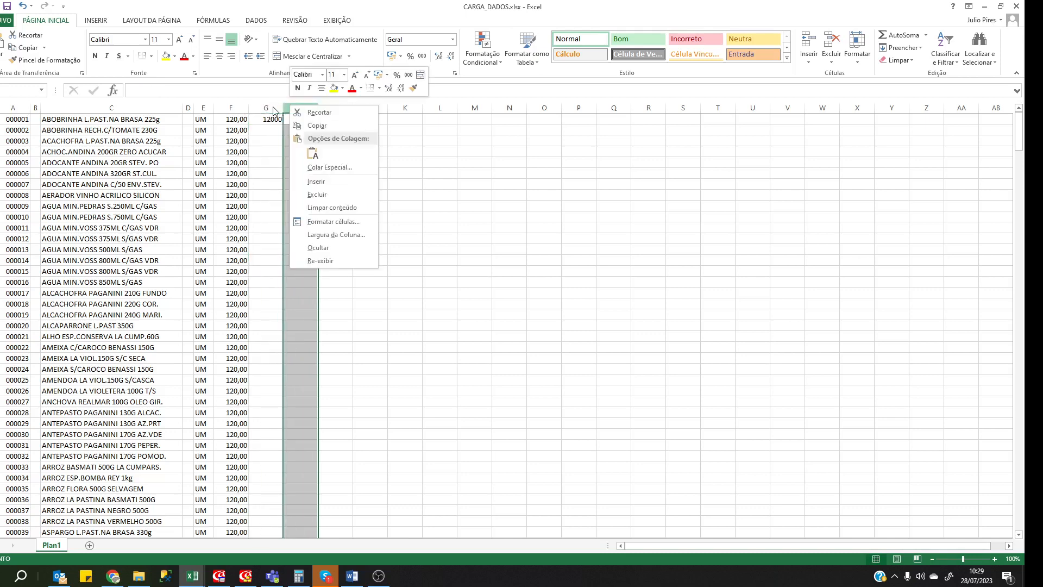
left_click(268, 107)
left_click(265, 144)
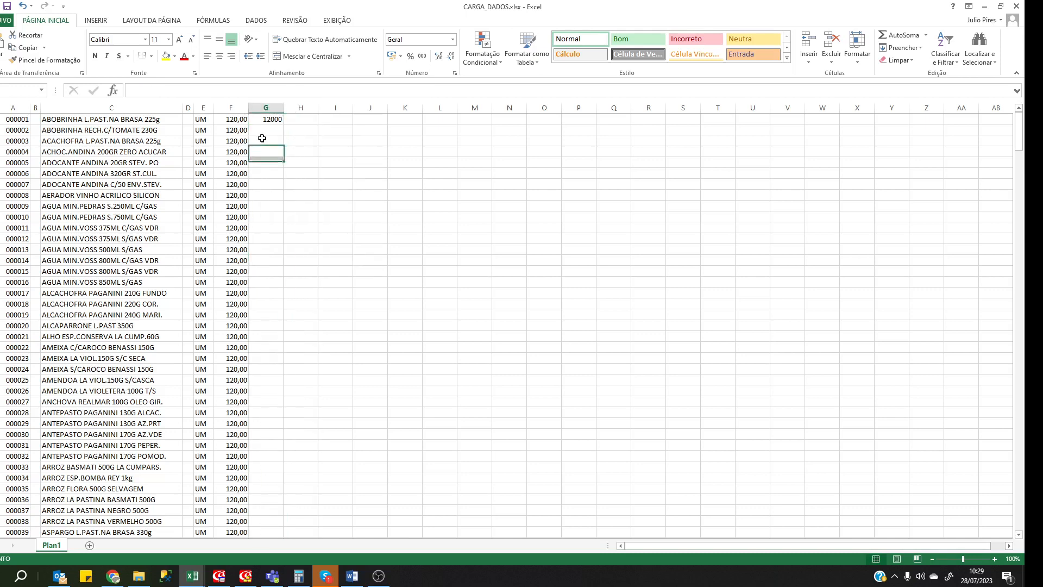
left_click(266, 107)
right_click(267, 108)
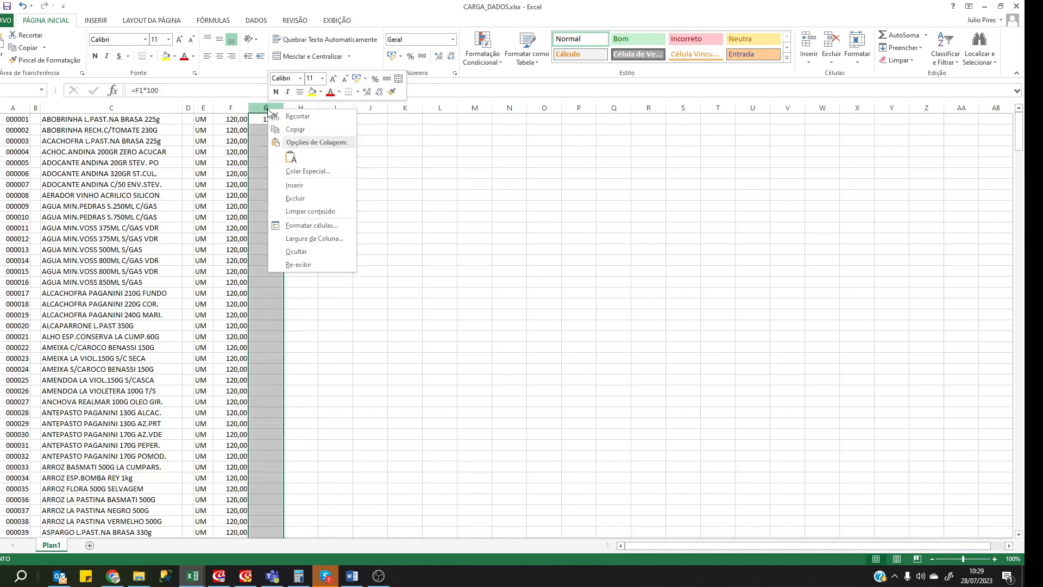
left_click(315, 231)
left_click(196, 225)
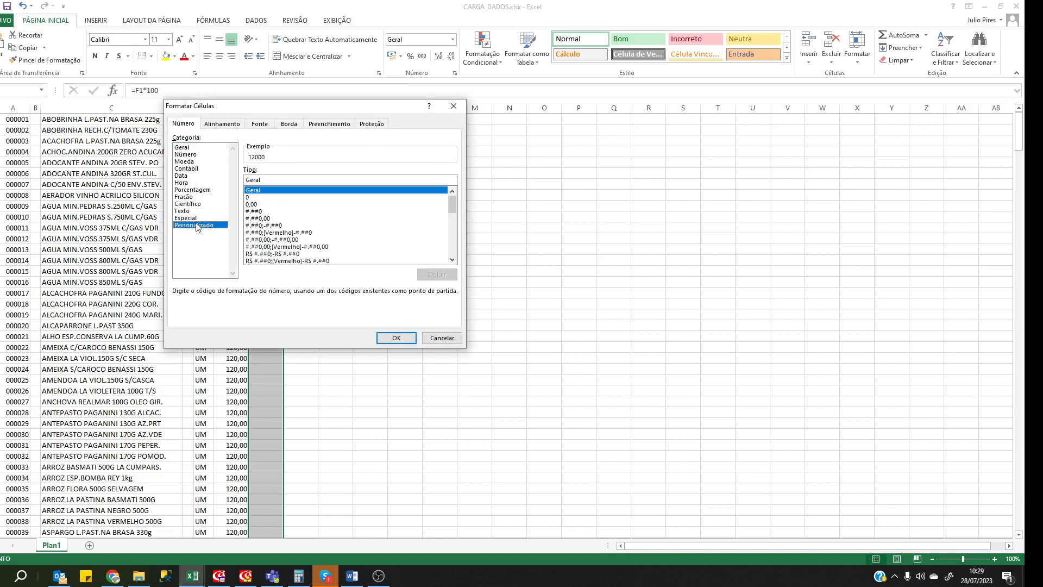
key("BackSpace")
key("BackSpace")
key("BackSpace")
key("BackSpace")
key("BackSpace")
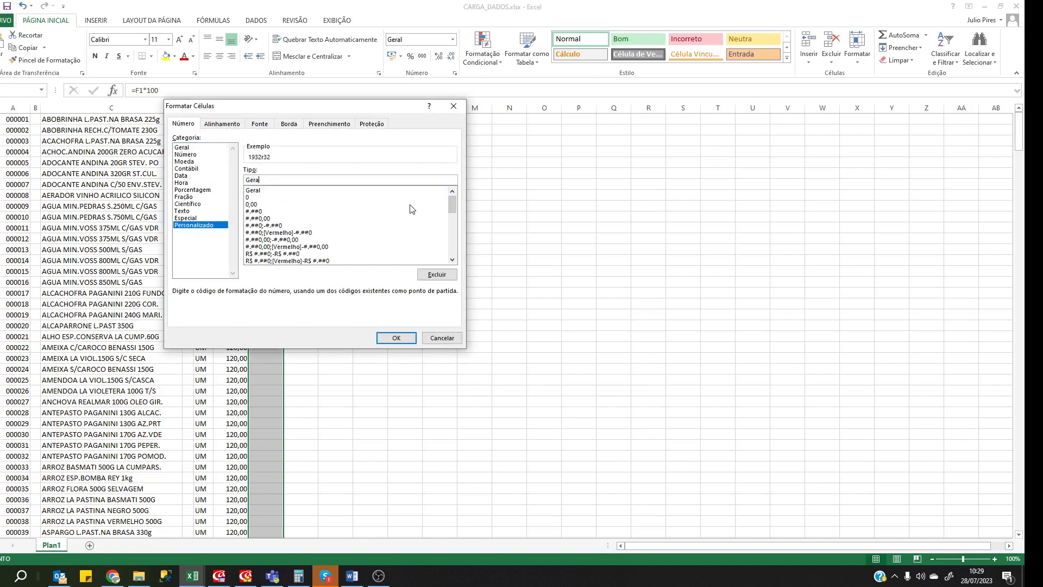
type("000000")
left_click(396, 338)
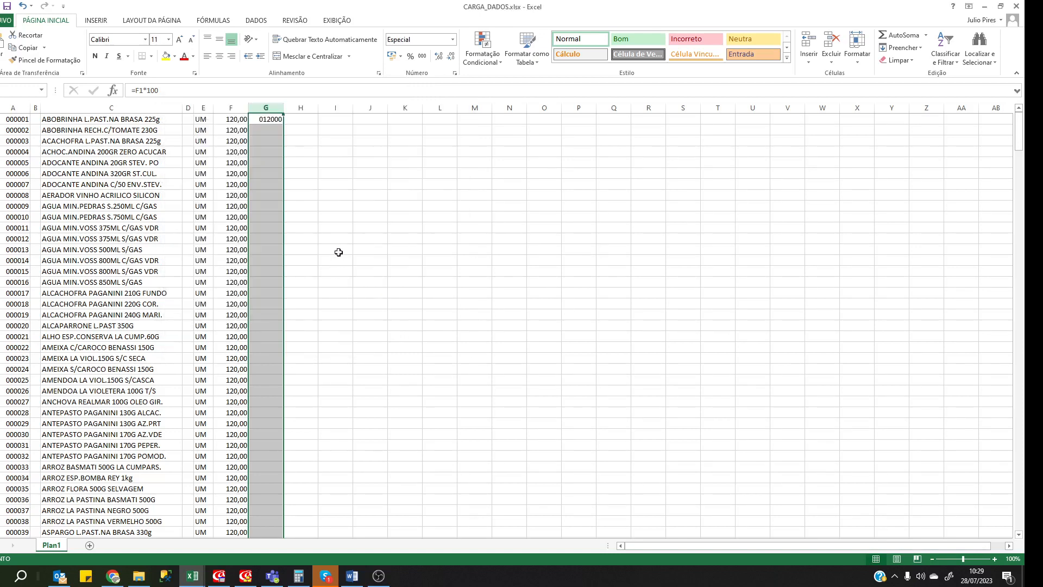
left_click(338, 252)
left_click(276, 120)
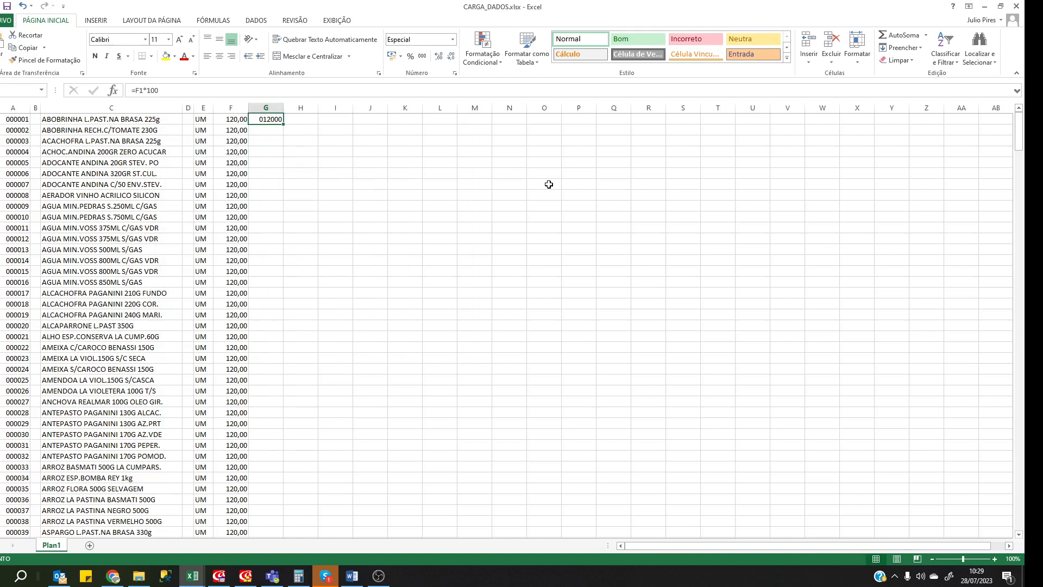
Enter the formula =F2*100 in cell G2.
key("Down")
type("=")
key("Down")
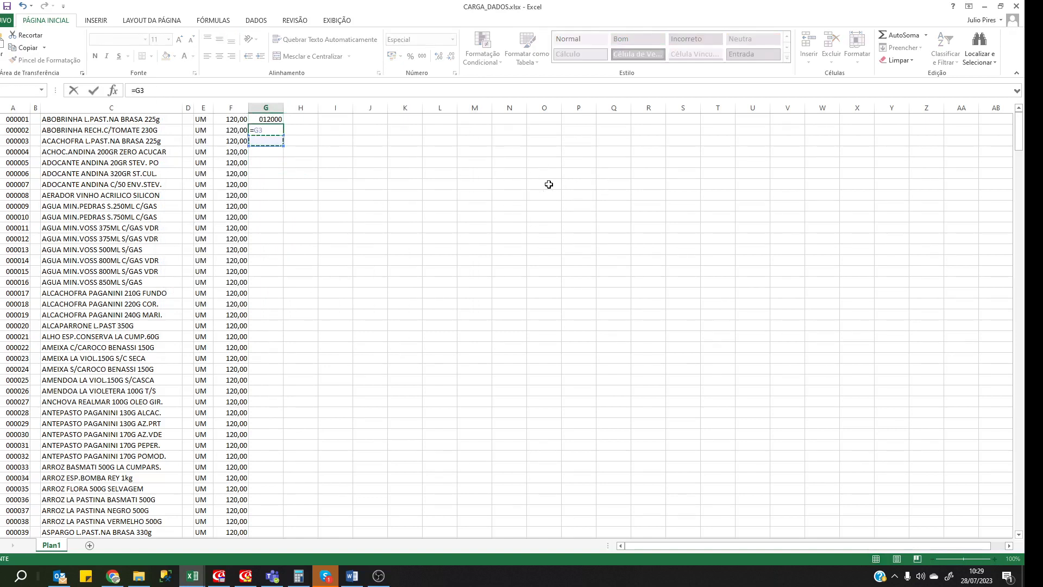
key("Up")
key("Left")
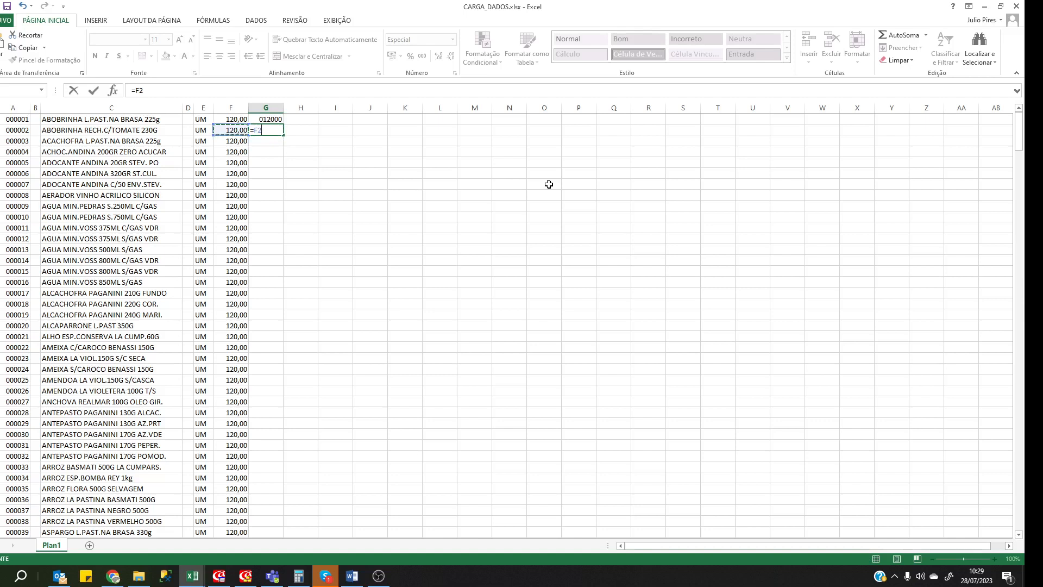
type("*")
key("Return")
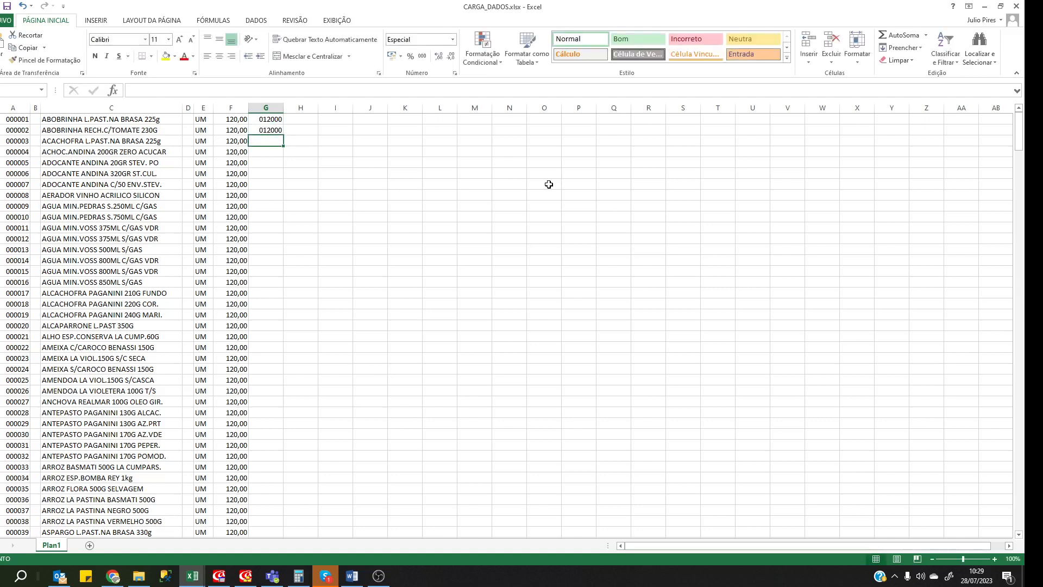
Copy the G2 formula into G3 through G419 and page through the zero-padded results.
key("ctrl+c")
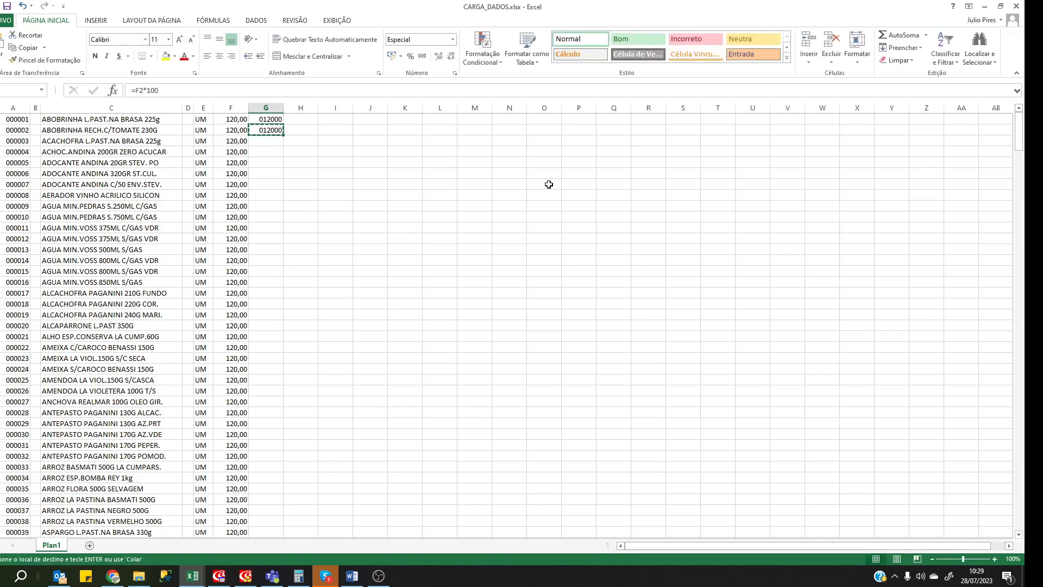
key("shift+Page_Down")
key("shift+Page_Down")
key("shift+Page_Down")
key("shift+Page_Down")
key("shift+Page_Down")
key("shift+Page_Down")
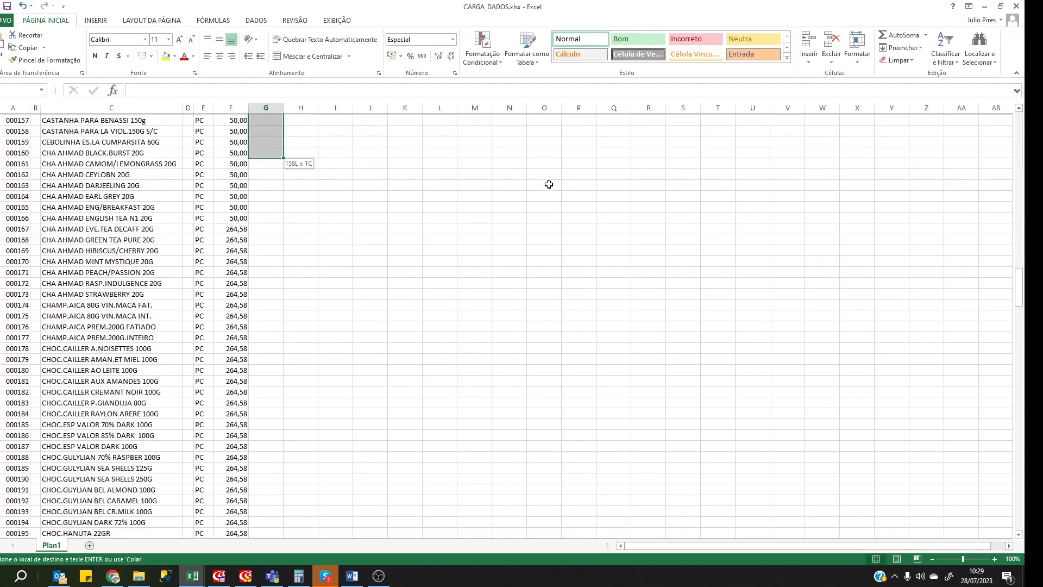
key("shift+Page_Down")
key("shift+Page_Down")
key("shift+Page_Down")
key("shift+Page_Down")
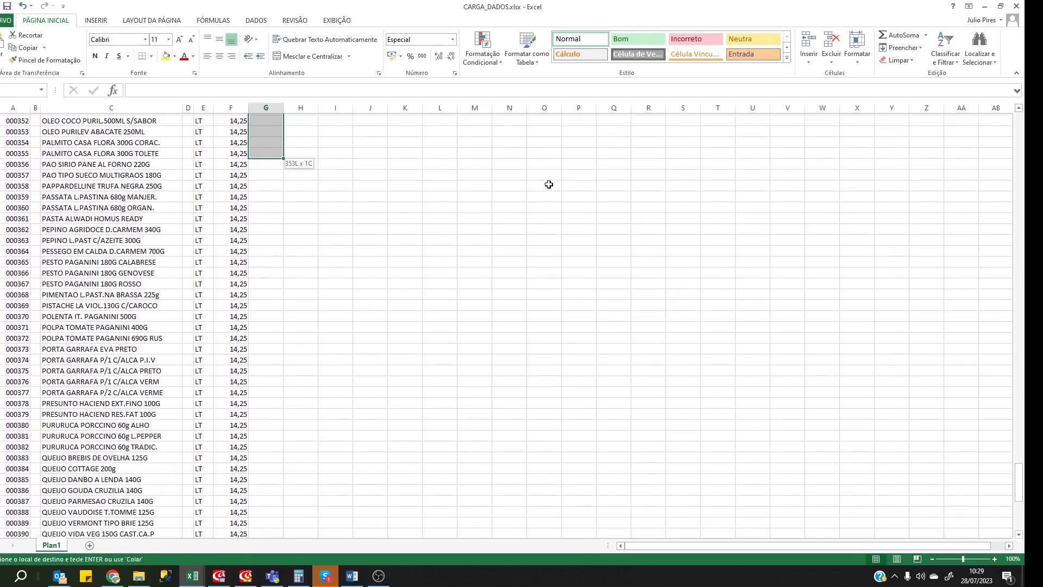
key("shift+Down")
key("shift+Down")
key("shift+Down")
key("shift+Down")
key("shift+Down")
key("shift+Down")
key("shift+Down")
key("shift+Down")
key("shift+Down")
key("shift+Down")
key("shift+Down")
key("shift+Down")
key("shift+Down")
key("shift+Down")
key("shift+Down")
key("shift+Down")
key("shift+Down")
key("shift+Down")
key("shift+Down")
key("shift+Down")
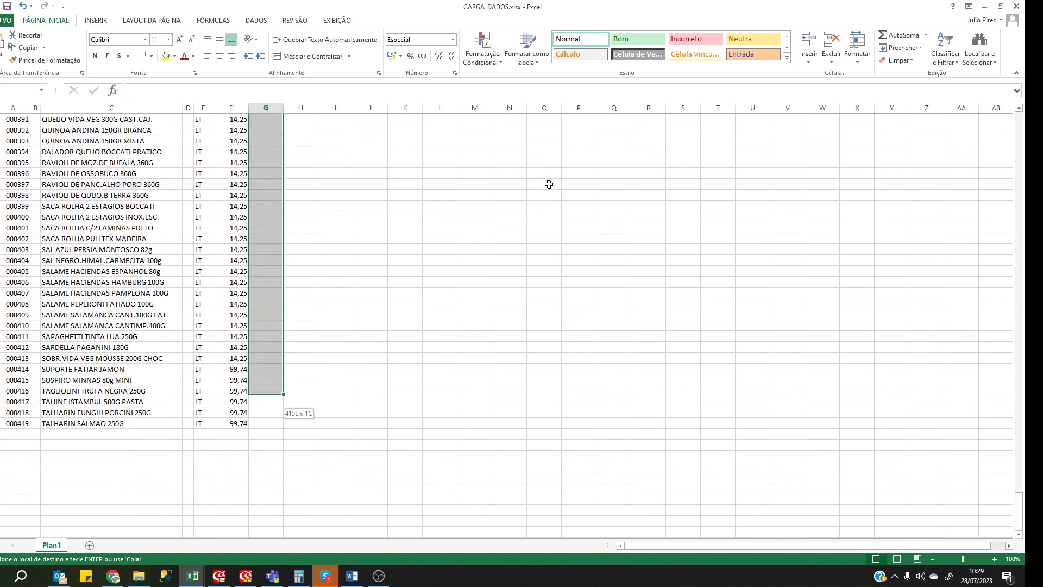
key("ctrl+v")
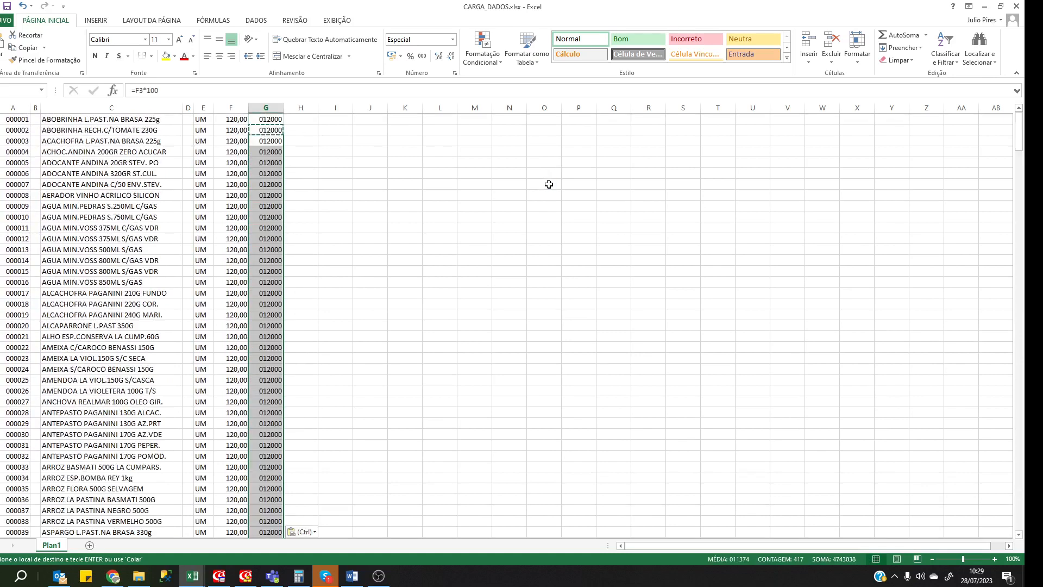
key("Down")
key("Page_Down")
key("Page_Down")
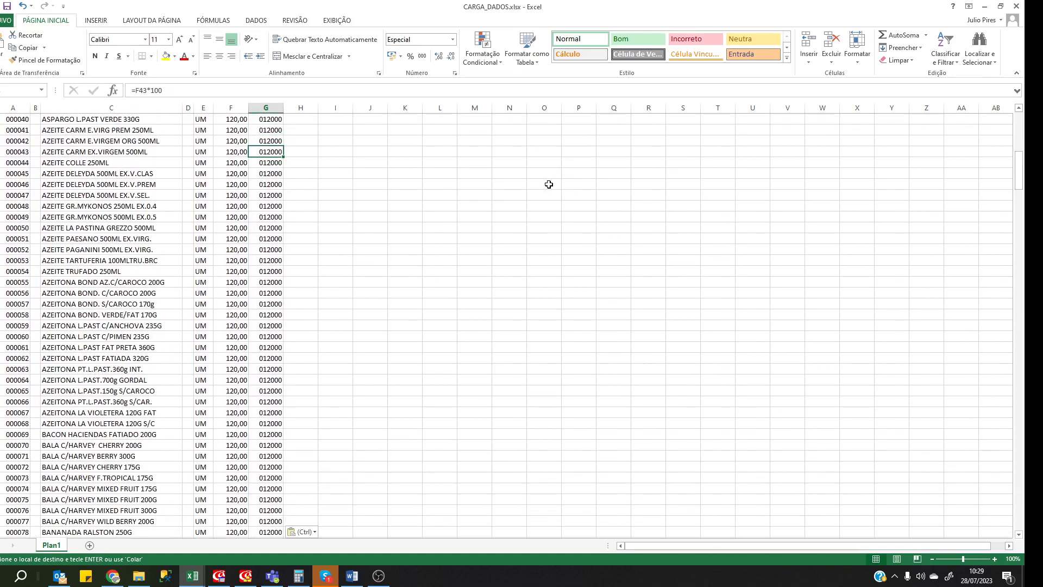
key("Page_Down")
key("Page_Down")
key("Page_Down")
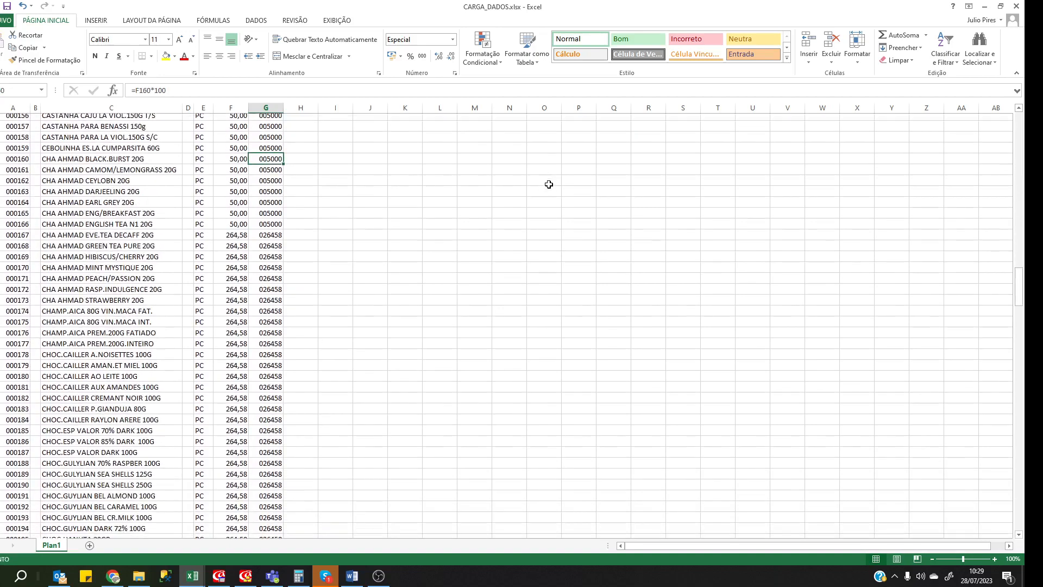
key("Page_Down")
key("Page_Down")
key("Page_Down")
key("Page_Down")
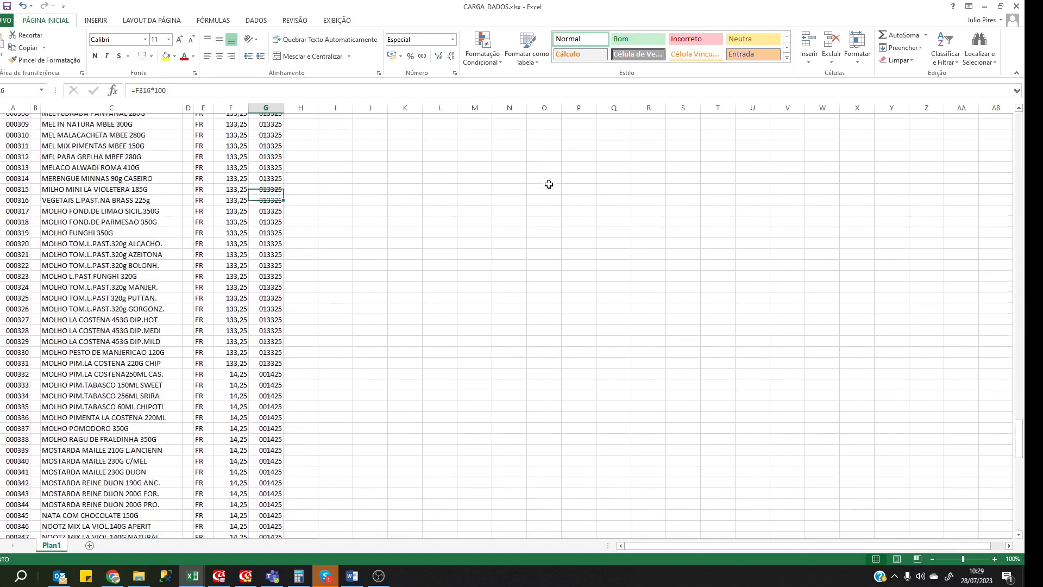
key("Page_Down")
key("Page_Down")
key("Page_Down")
key("ctrl+Home")
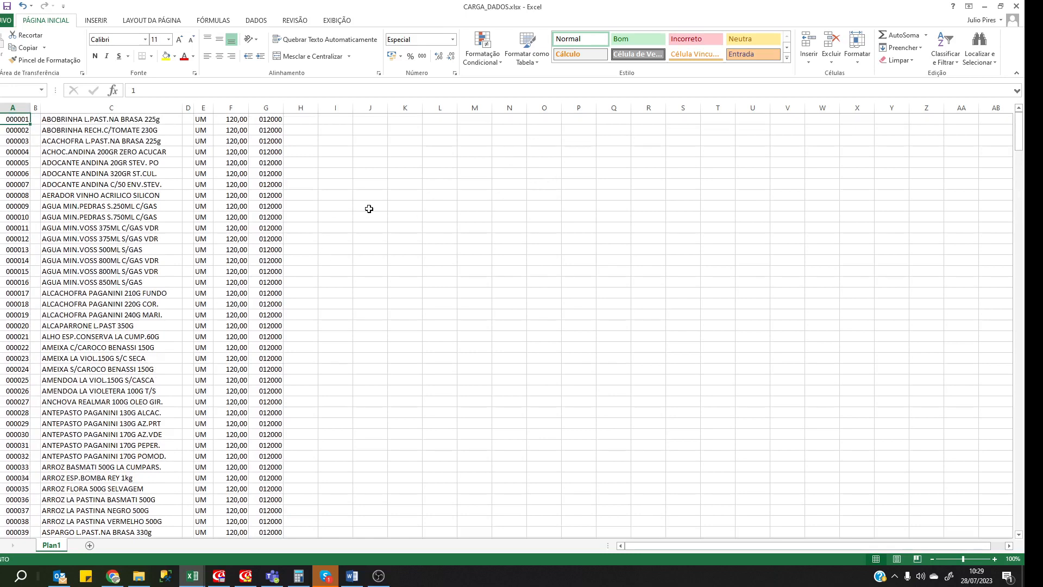
Paste column G into column H as values only, giving plain numbers like 12000.
right_click(262, 106)
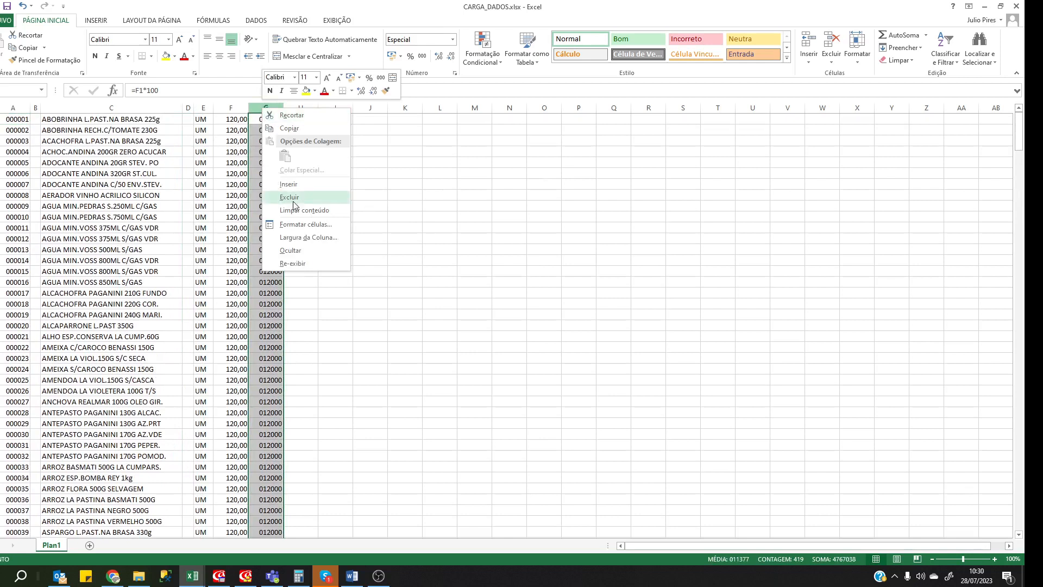
left_click(291, 129)
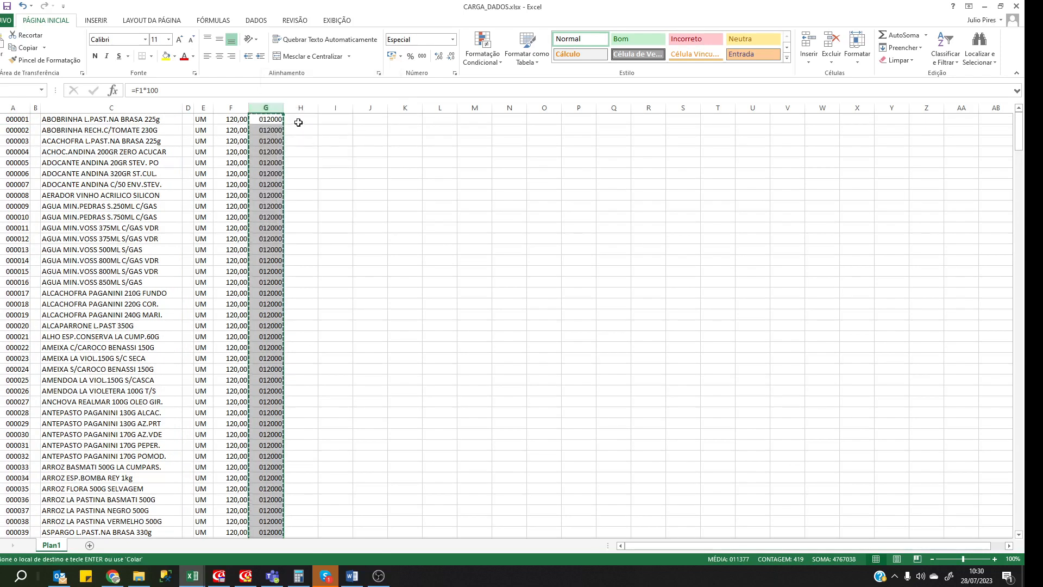
left_click(305, 107)
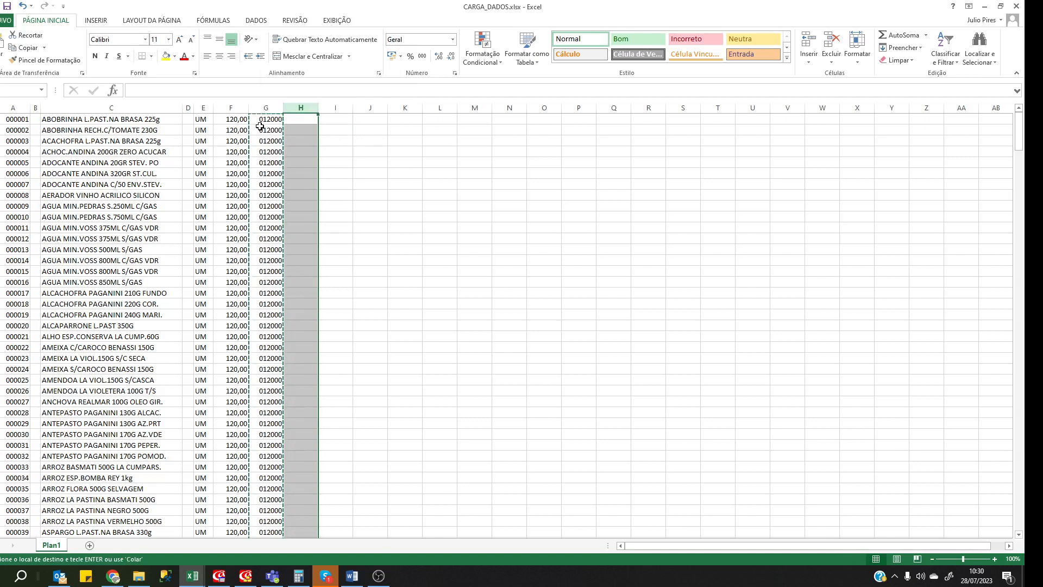
right_click(302, 108)
mouse_move(333, 177)
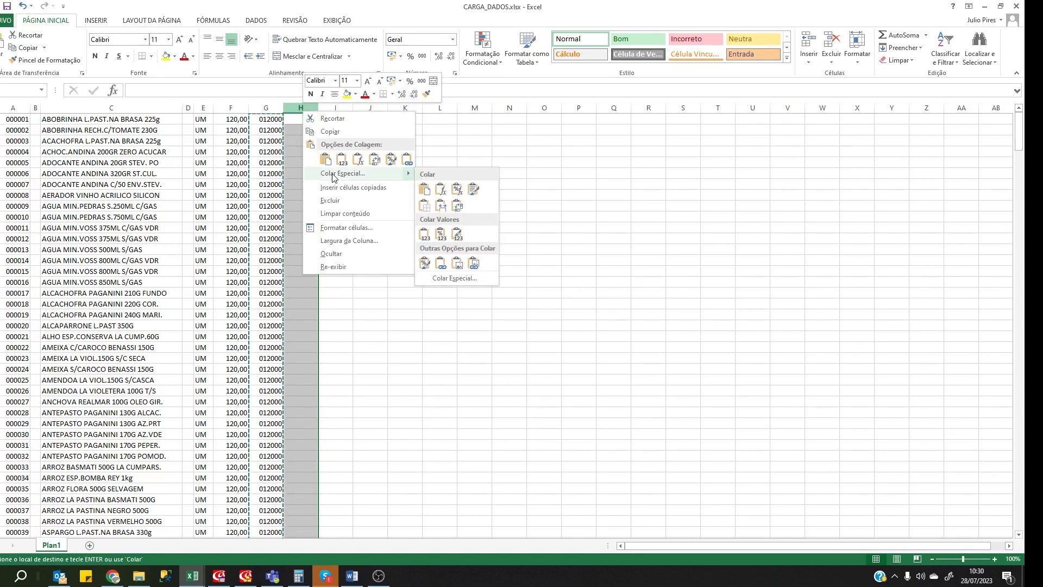
left_click(423, 235)
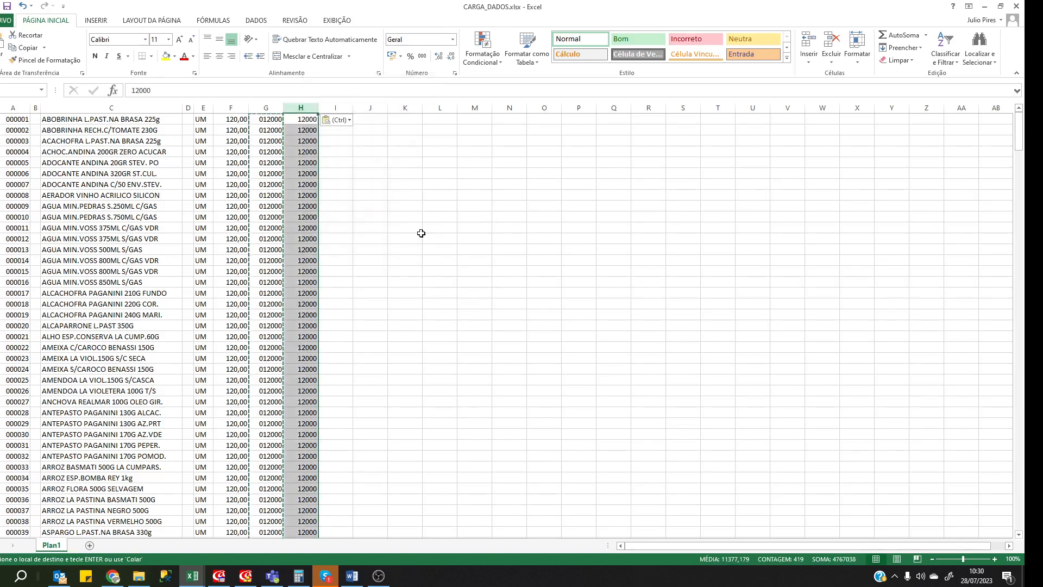
left_click(368, 216)
left_click(304, 131)
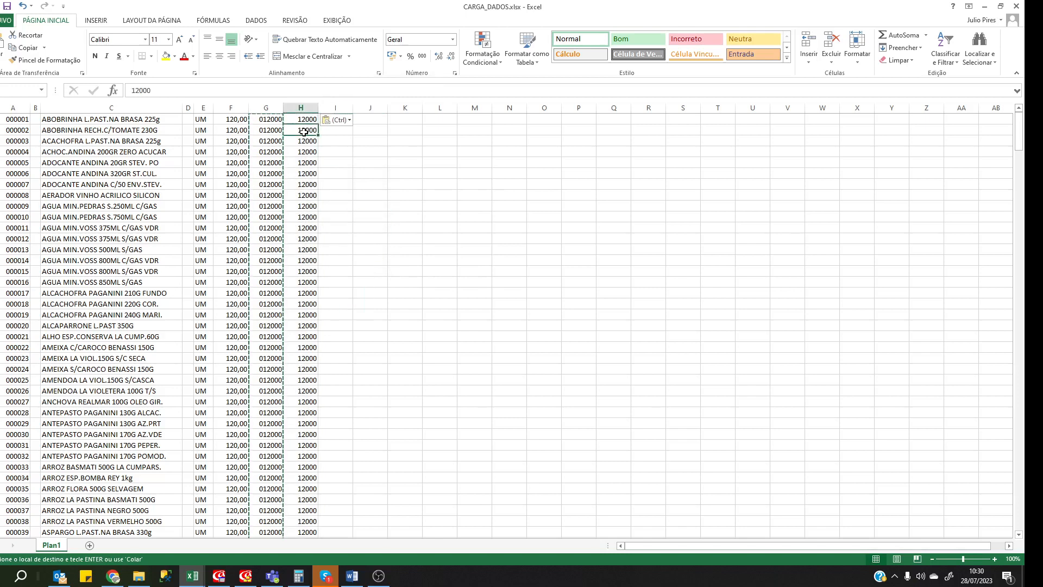
left_click(269, 108)
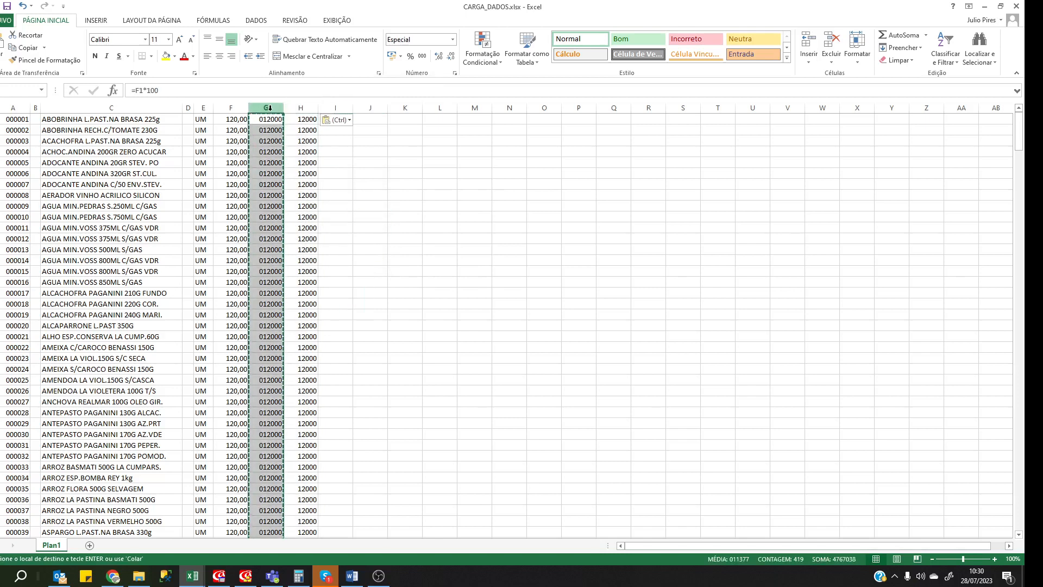
key("ctrl+minus")
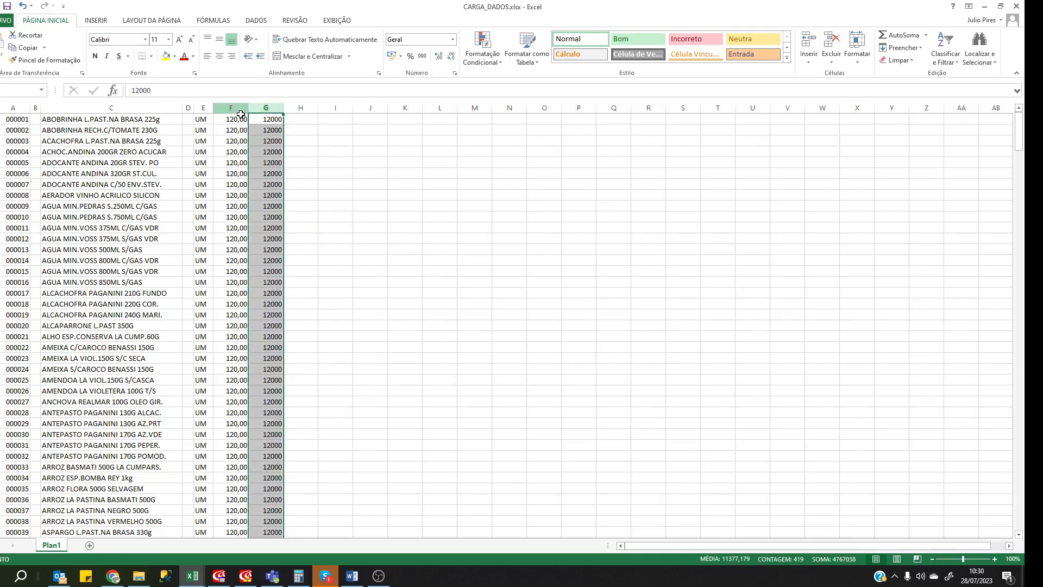
left_click(239, 108)
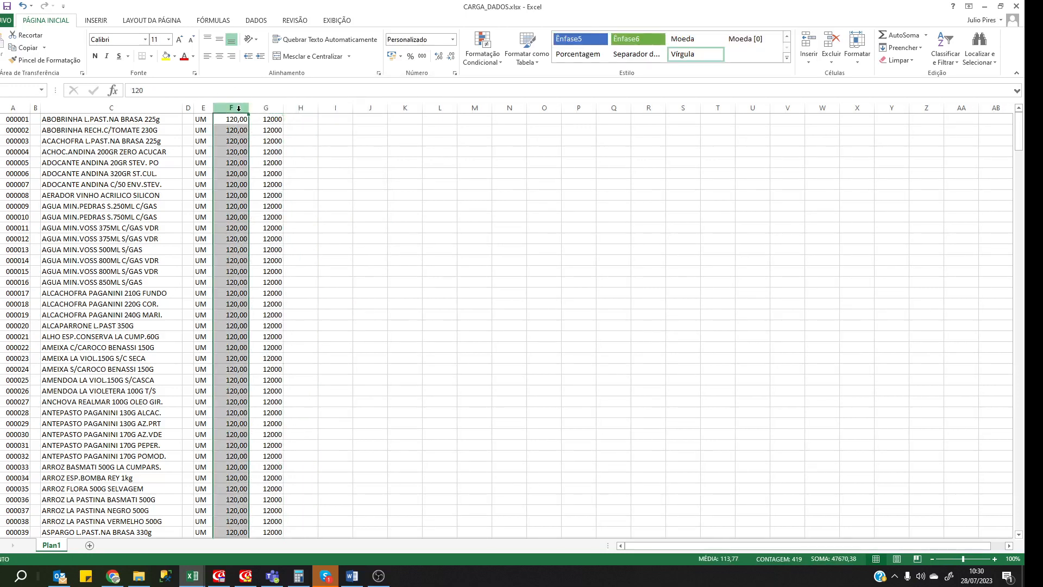
key("ctrl+minus")
left_click(273, 153)
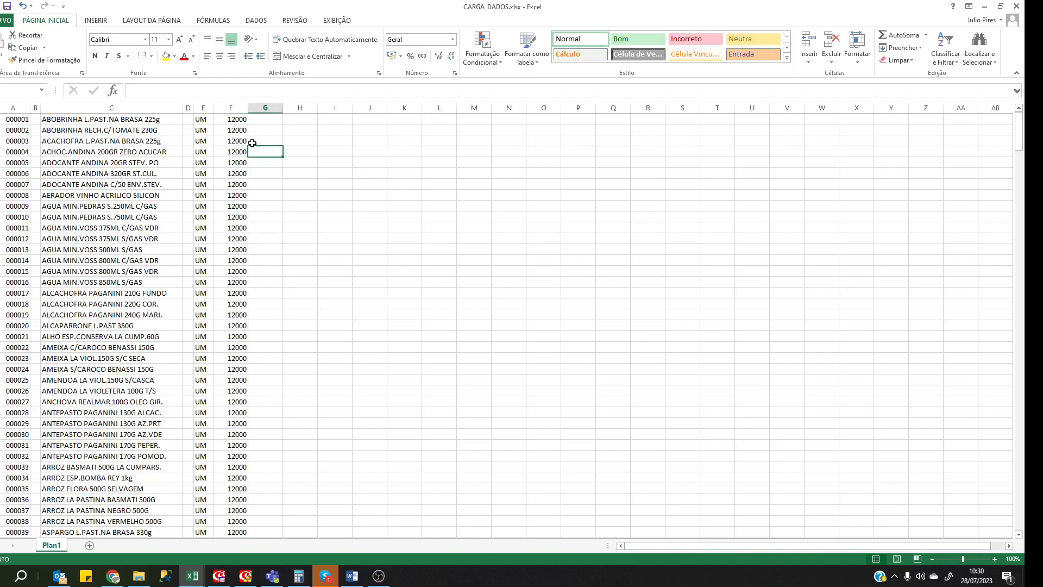
left_click(234, 148)
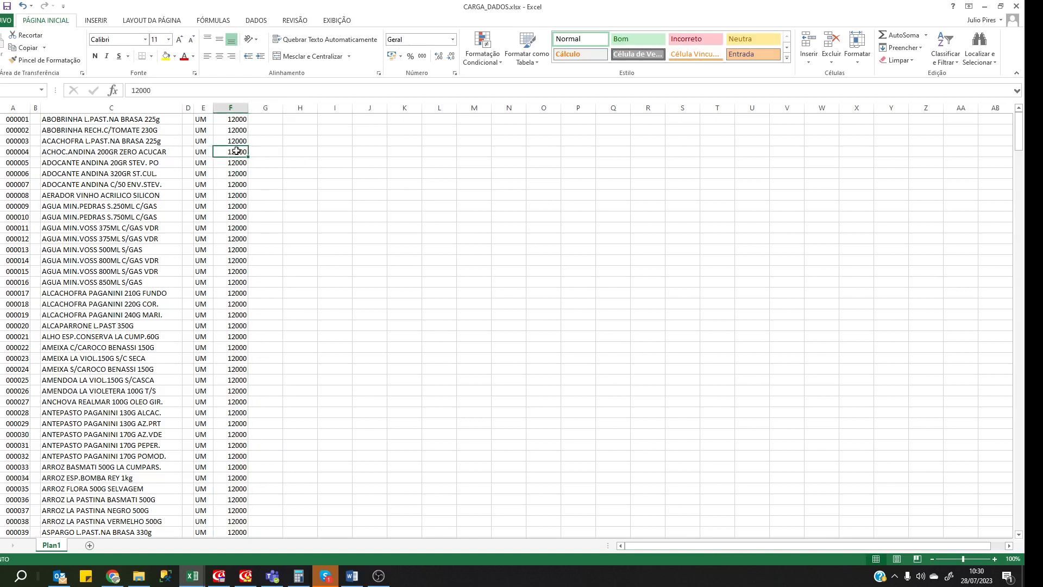
left_click(223, 205)
left_click_drag(234, 240, 237, 249)
left_click(233, 308)
left_click(237, 325)
left_click(237, 366)
left_click(251, 265)
left_click(226, 187)
left_click(229, 138)
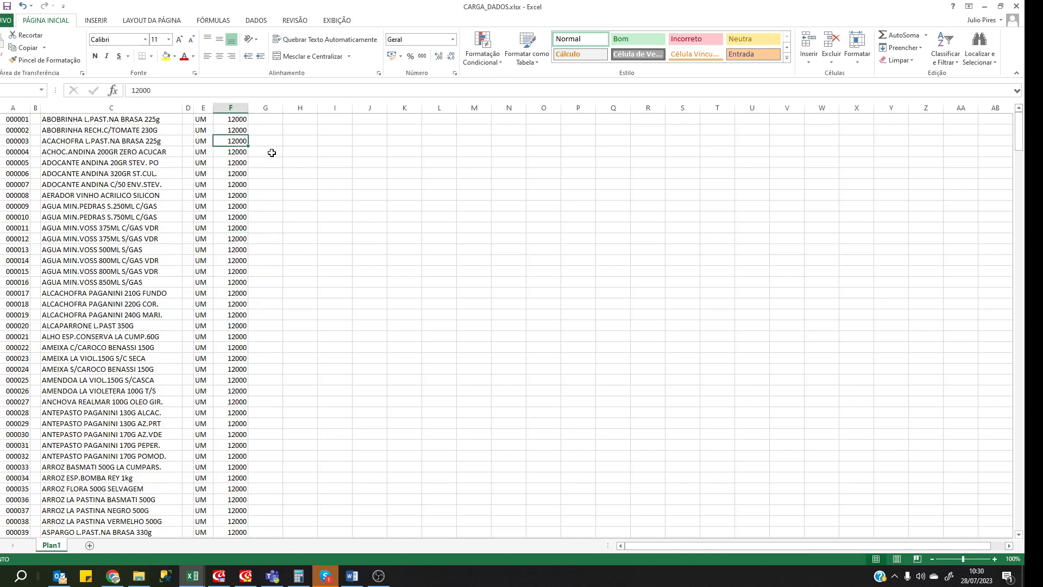
left_click(316, 172)
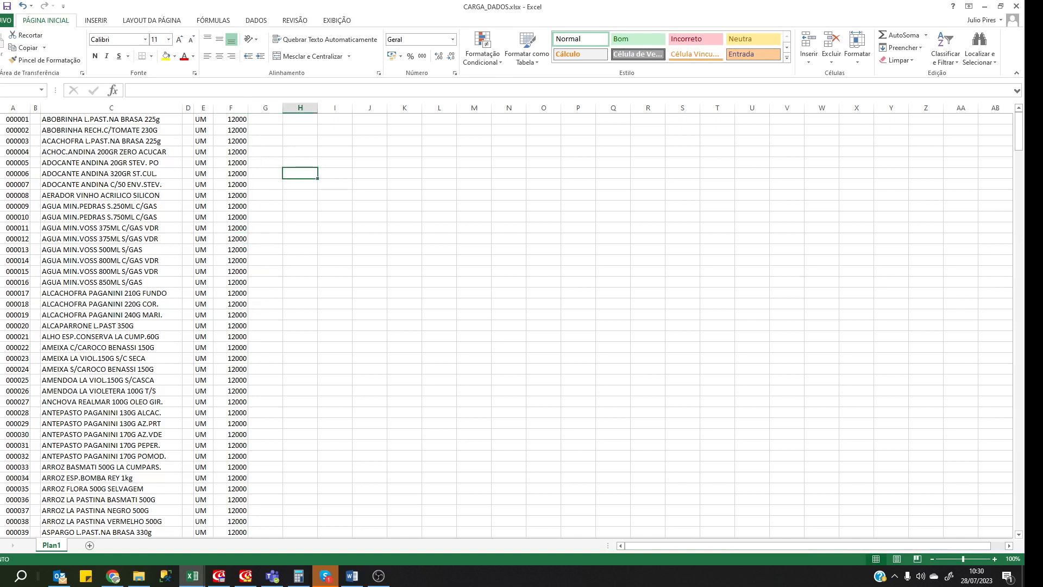
scroll(207, 213, "down", 8)
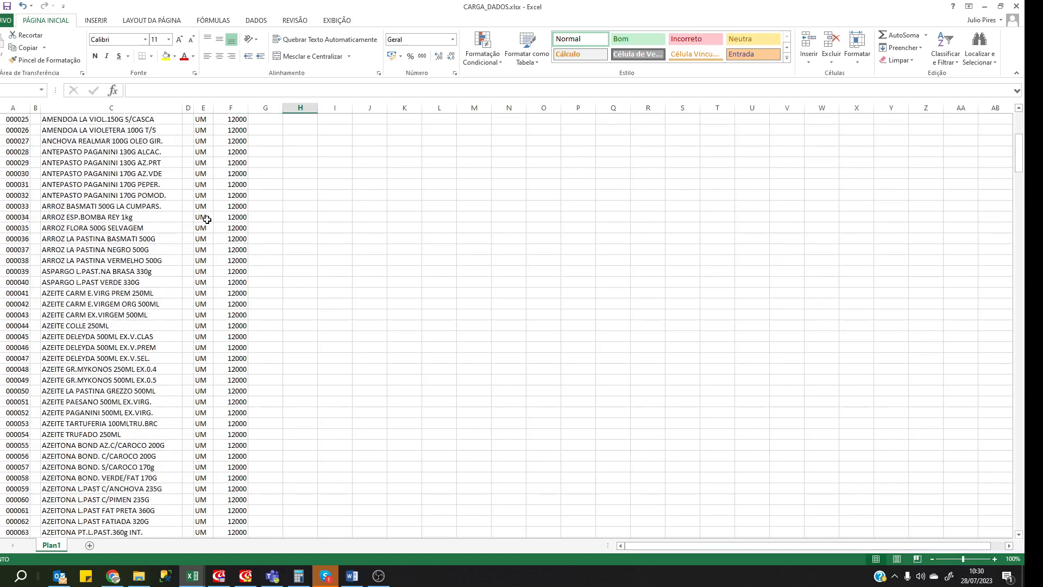
scroll(209, 213, "up", 8)
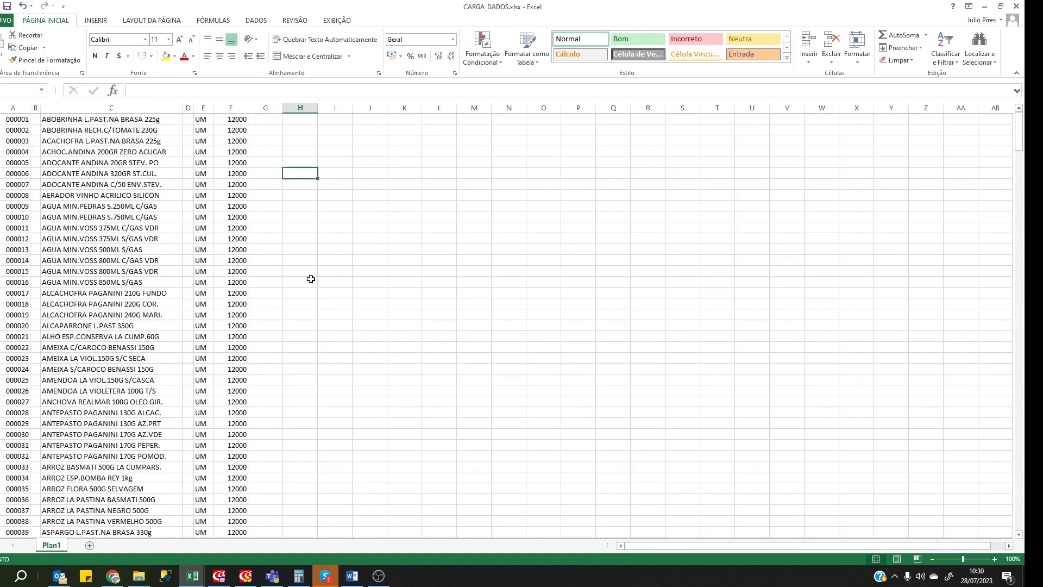
scroll(300, 287, "down", 20)
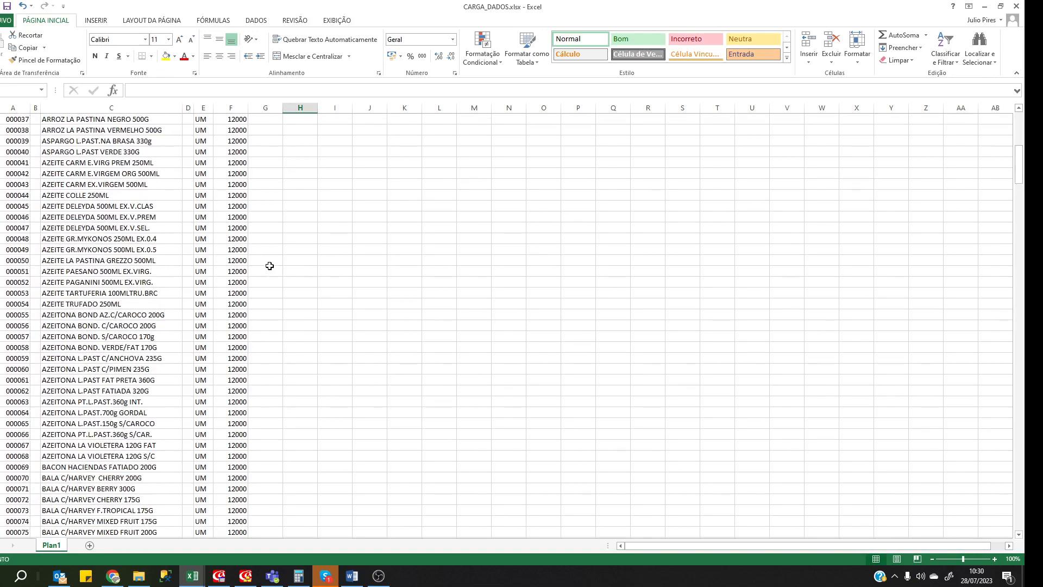
scroll(266, 260, "down", 7)
scroll(265, 260, "up", 20)
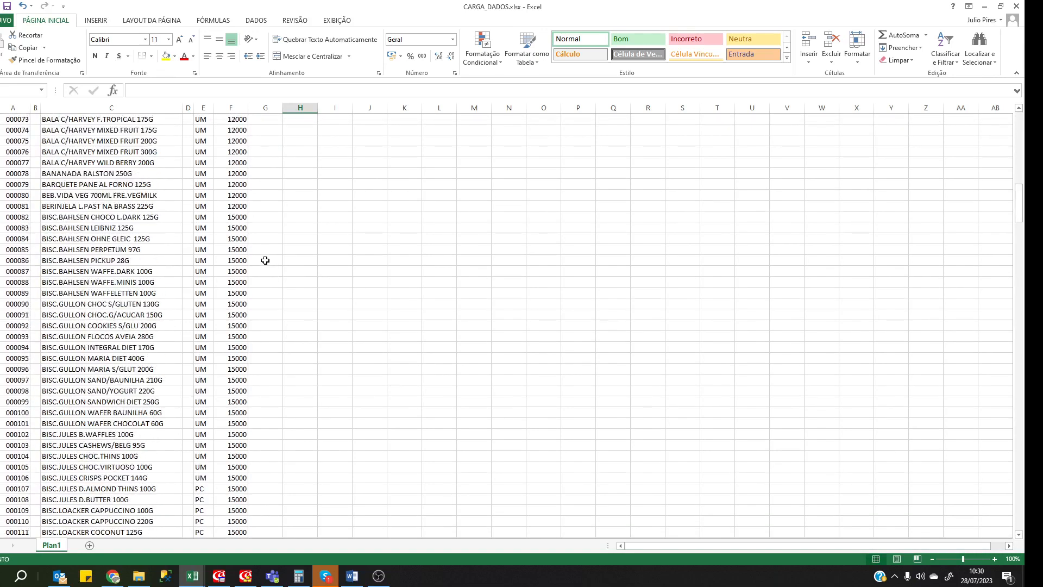
scroll(265, 261, "up", 6)
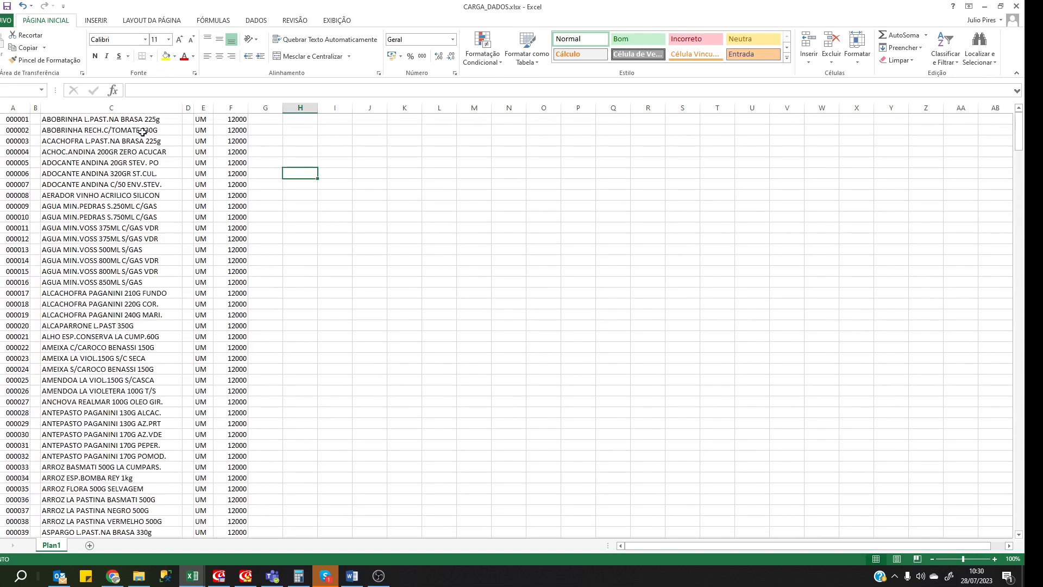
Apply the custom format 000000 to column F so 12000 displays as 012000.
left_click(230, 108)
right_click(230, 109)
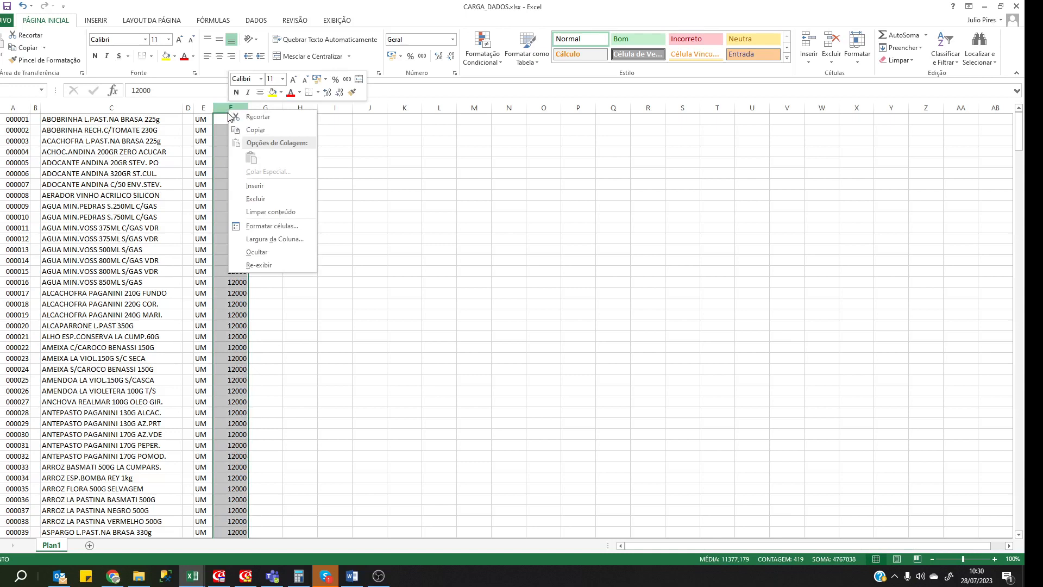
left_click(272, 227)
left_click(161, 221)
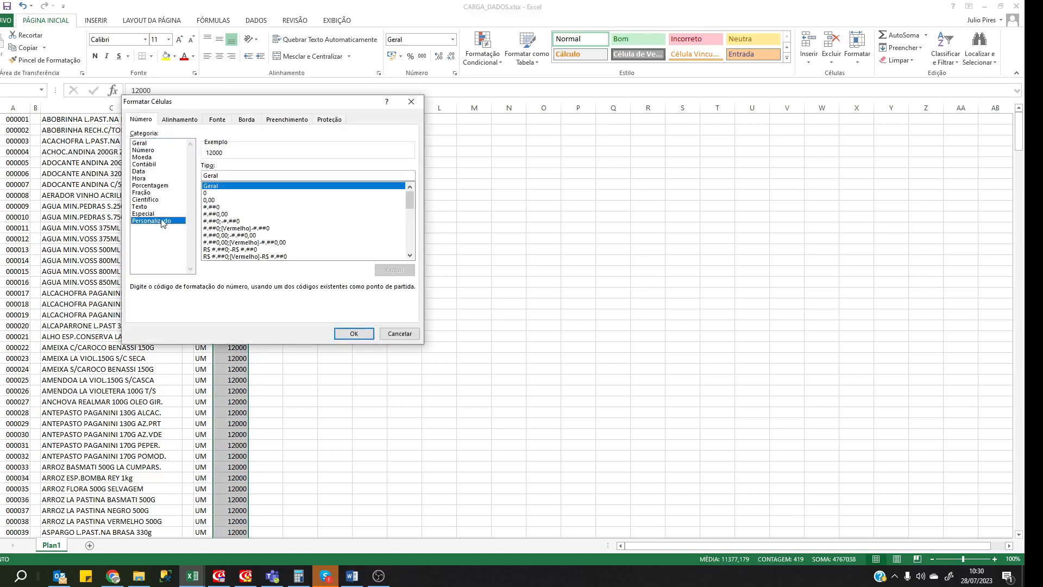
double_click(229, 175)
type("000000")
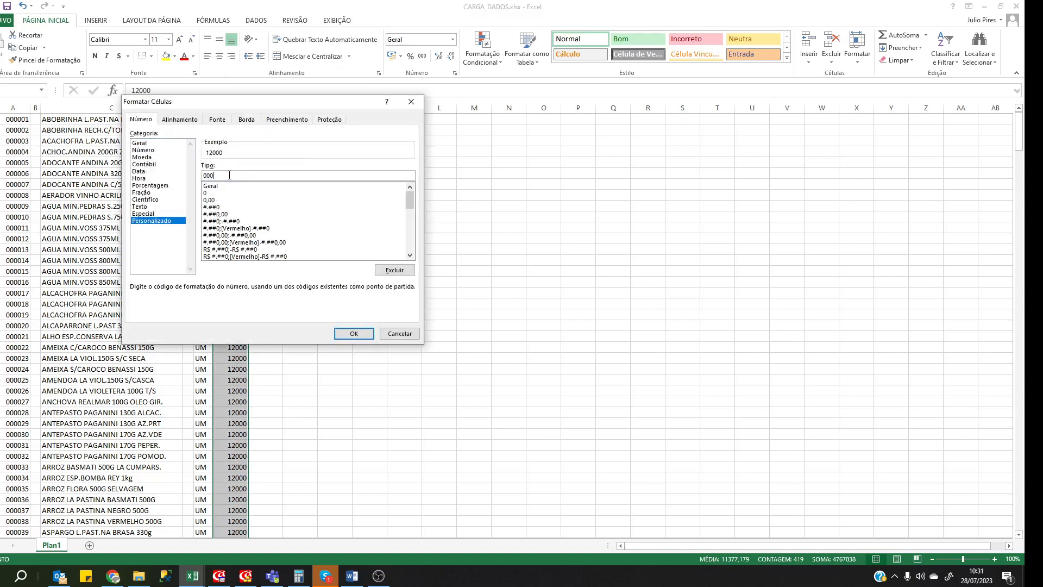
left_click(354, 334)
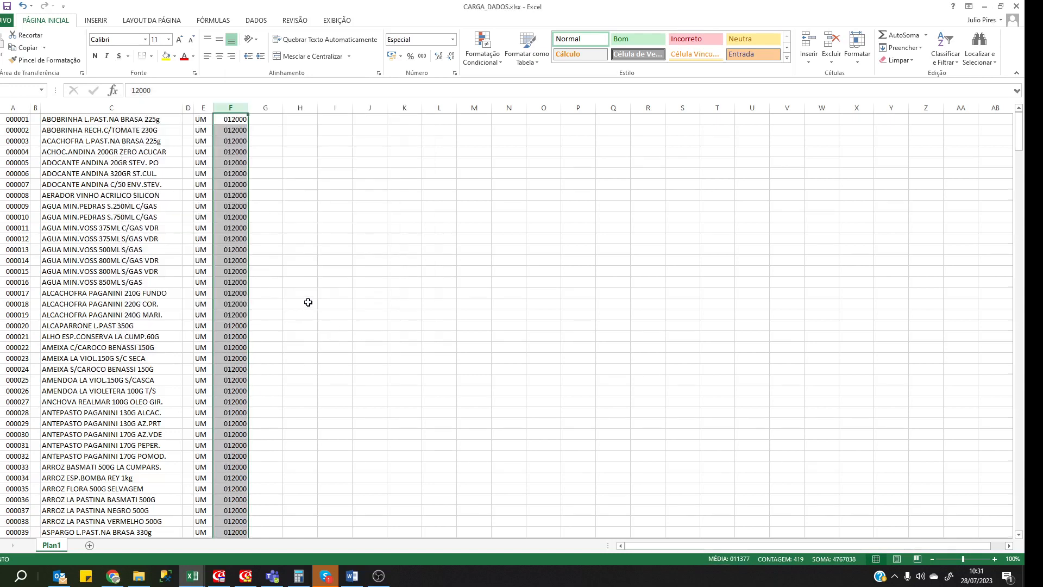
scroll(308, 302, "down", 12)
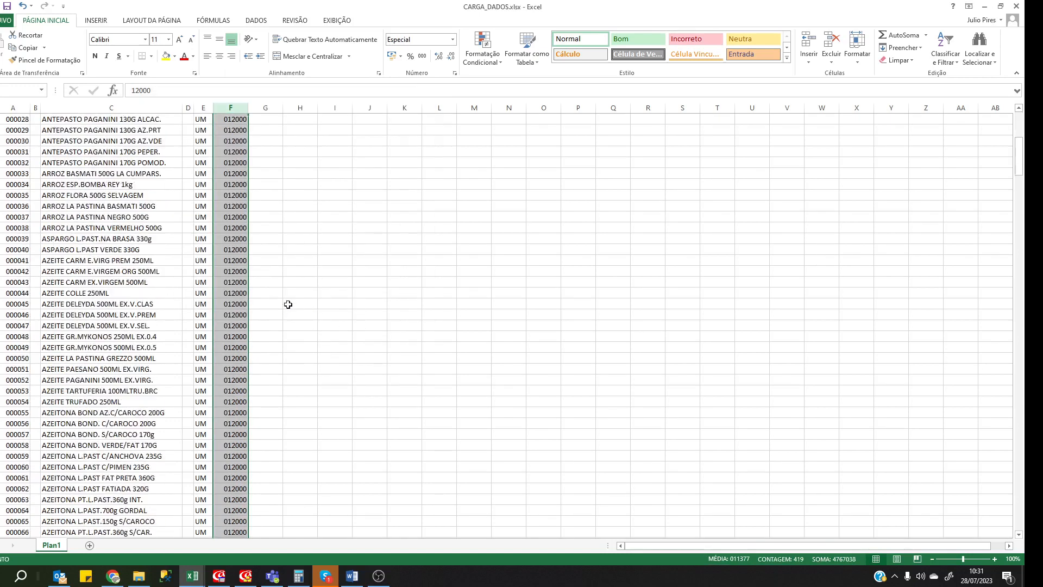
left_click(386, 241)
Set up Save As in TREINAMENTO EAE with file type Texto formatado (*.prn).
left_click(7, 20)
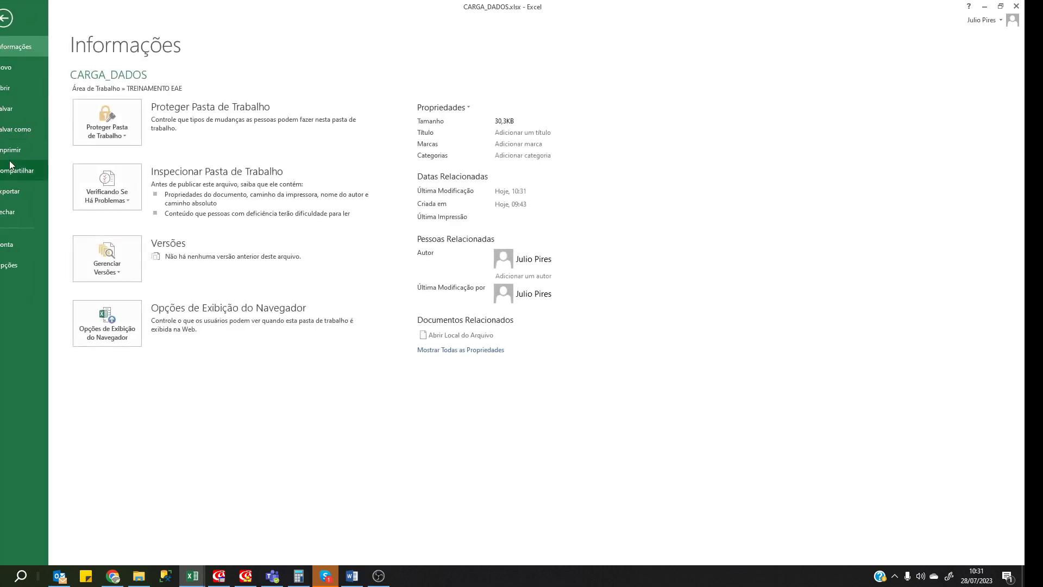
left_click(26, 130)
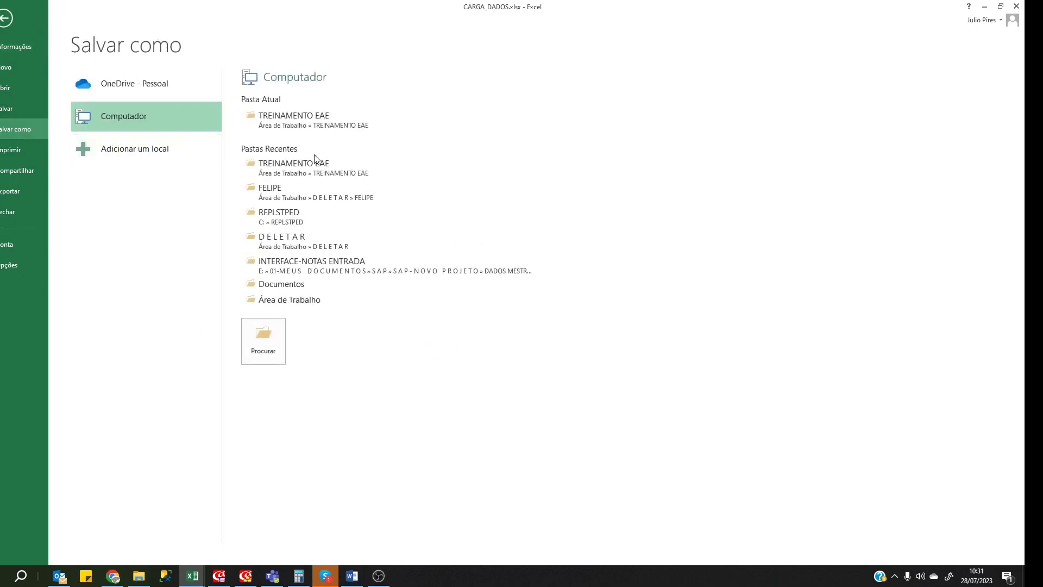
left_click(293, 118)
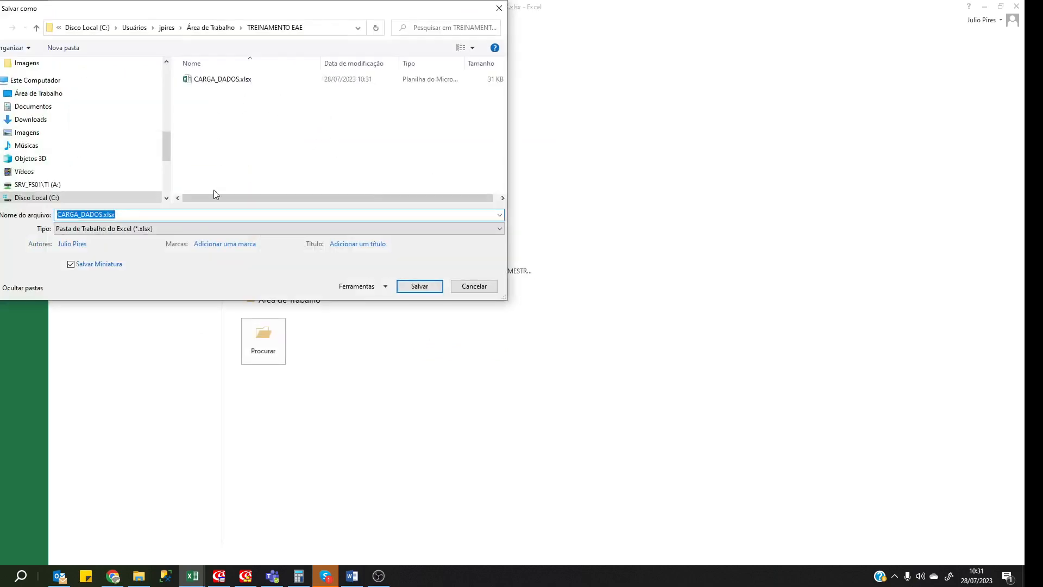
left_click(183, 229)
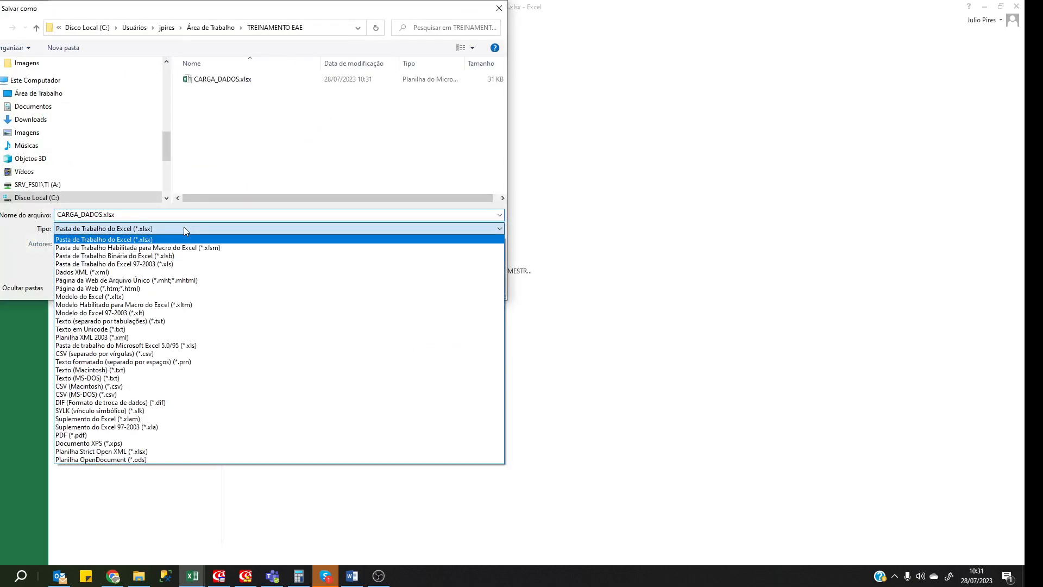
left_click(199, 361)
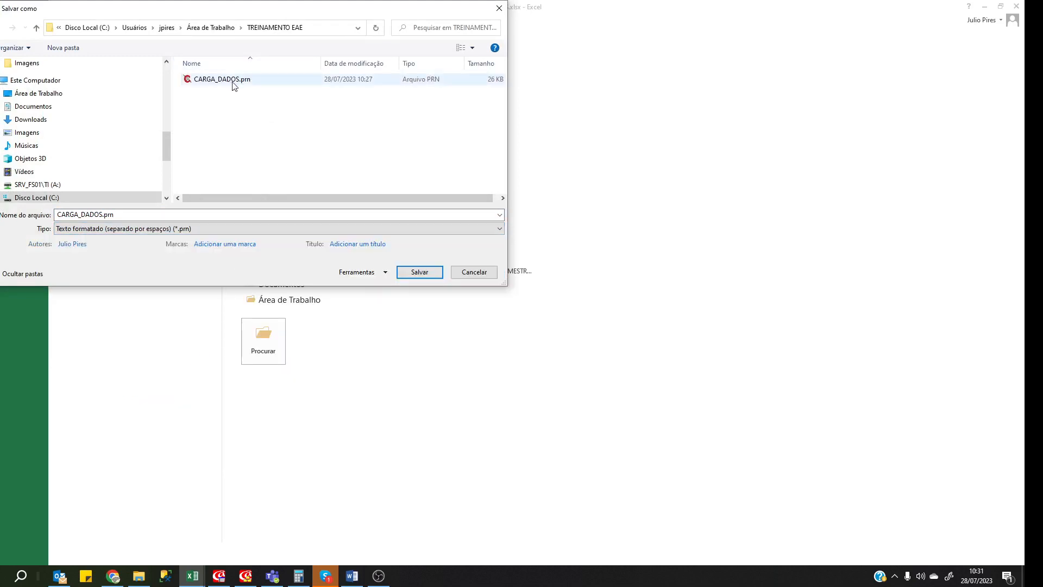
Try twice to overwrite CARGA_DADOS.prn, dismissing the error that the file is open.
left_click(421, 273)
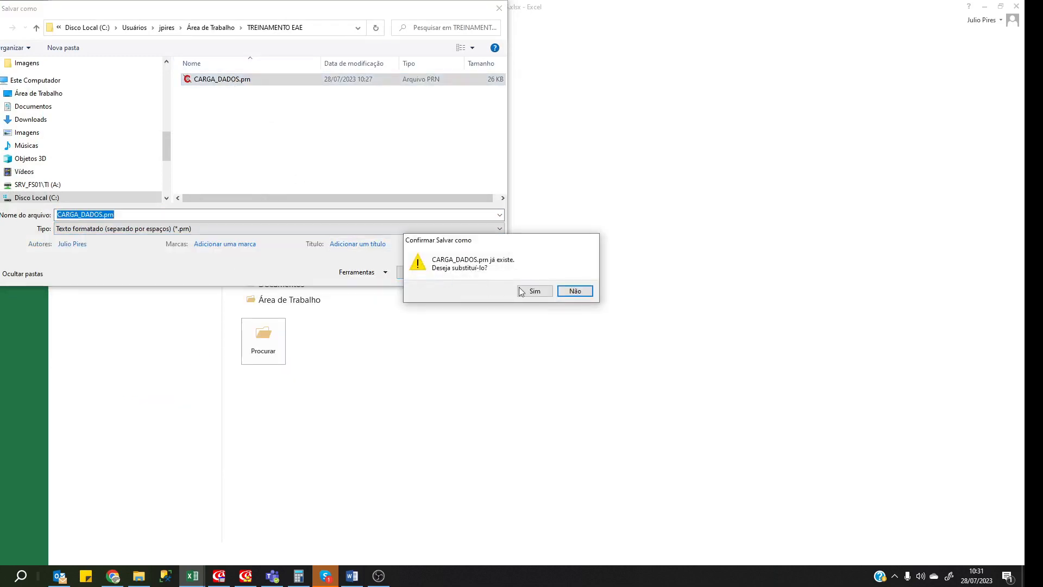
left_click(523, 292)
left_click(498, 307)
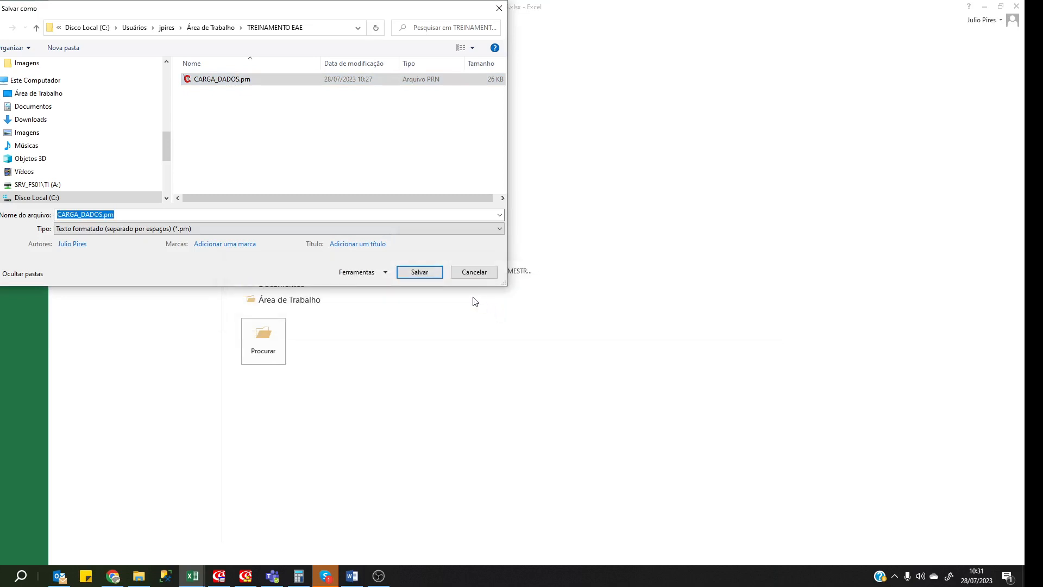
left_click(435, 273)
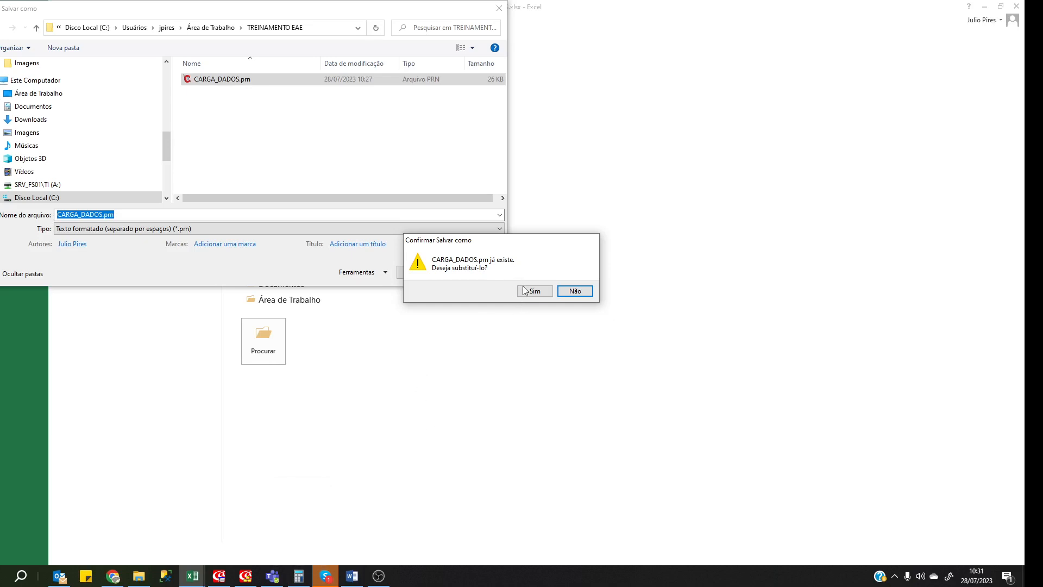
left_click(525, 292)
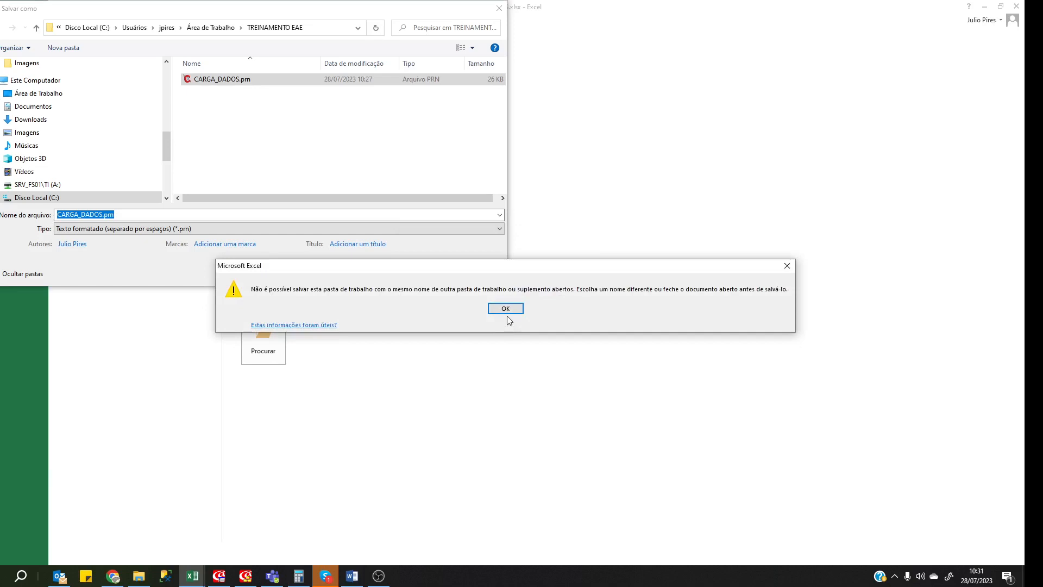
left_click(505, 309)
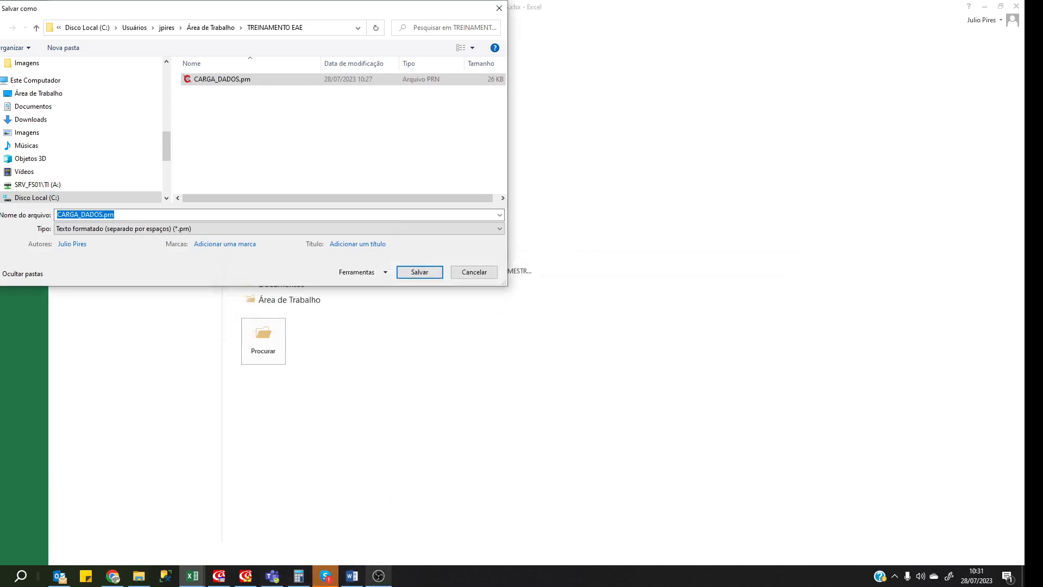
Decline the overwrite and save the sheet as space-delimited CARGA_DADOS2.prn instead.
mouse_move(203, 577)
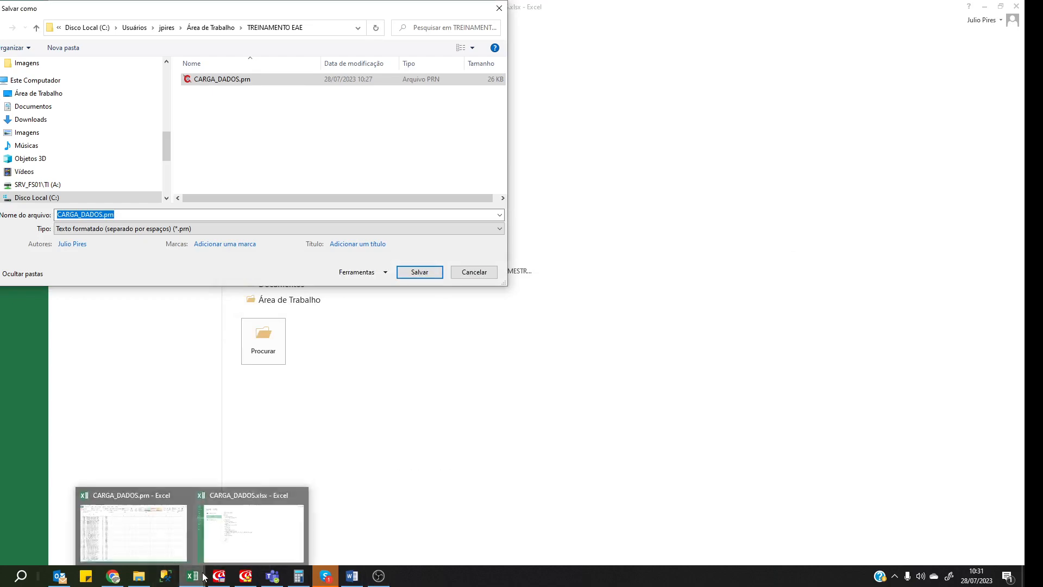
mouse_move(165, 556)
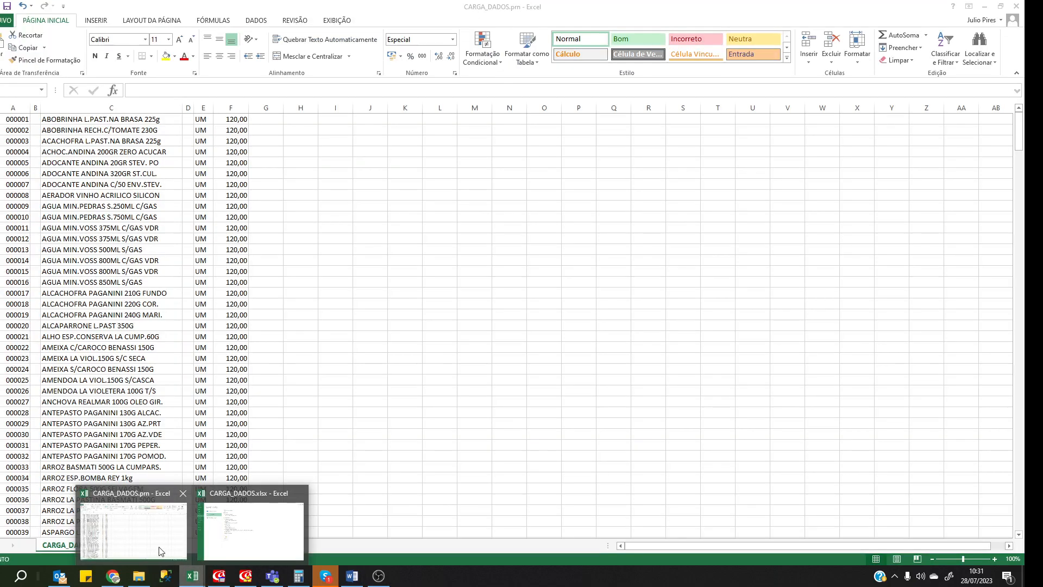
left_click(162, 552)
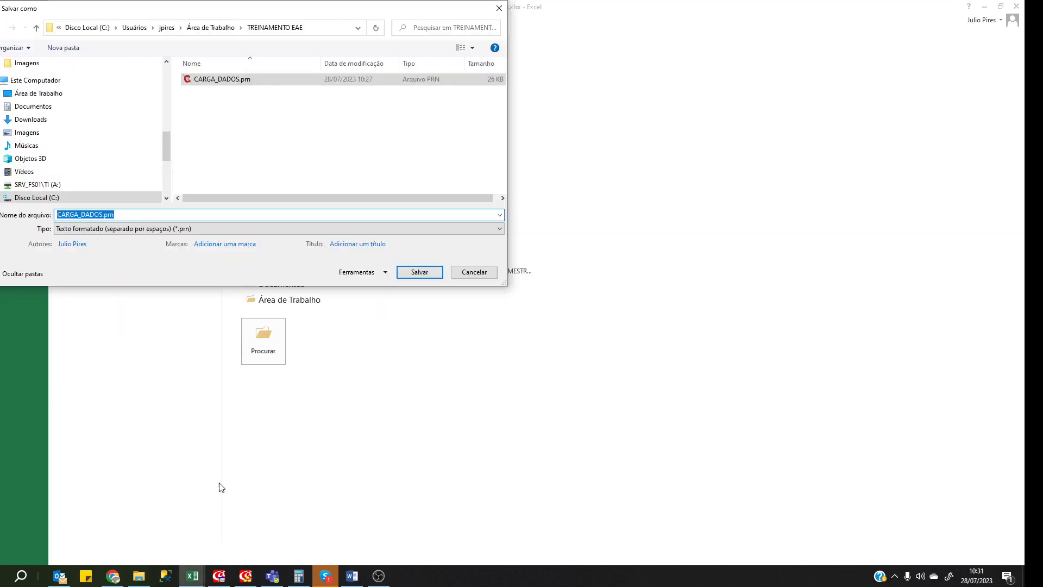
left_click(423, 274)
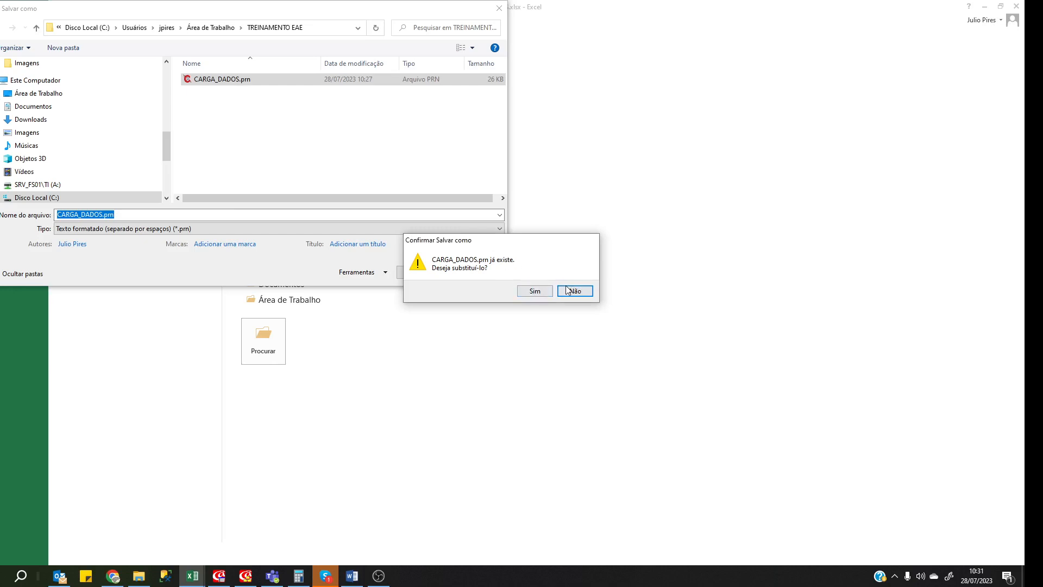
left_click(535, 291)
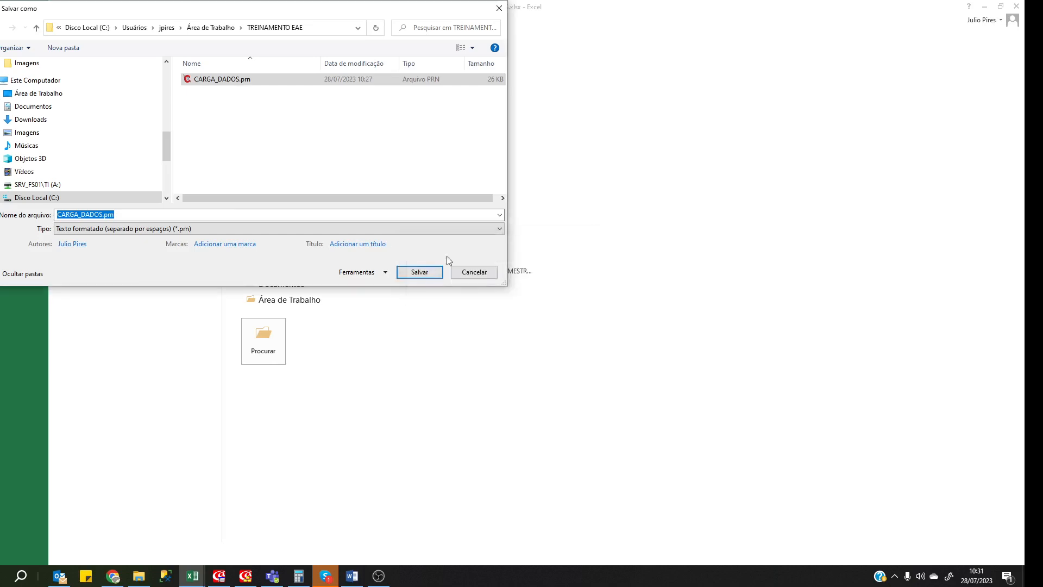
left_click(148, 212)
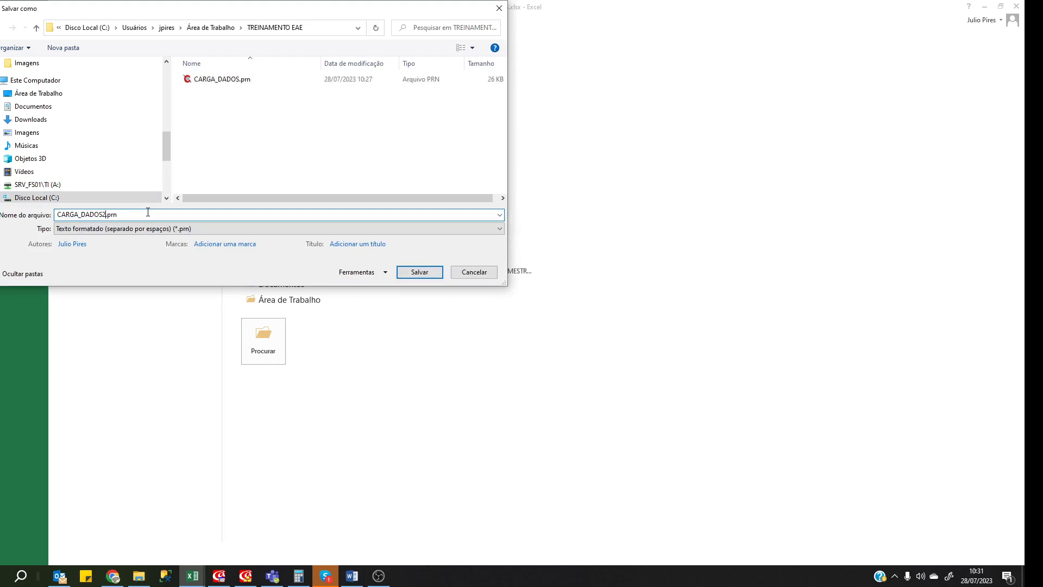
left_click(425, 274)
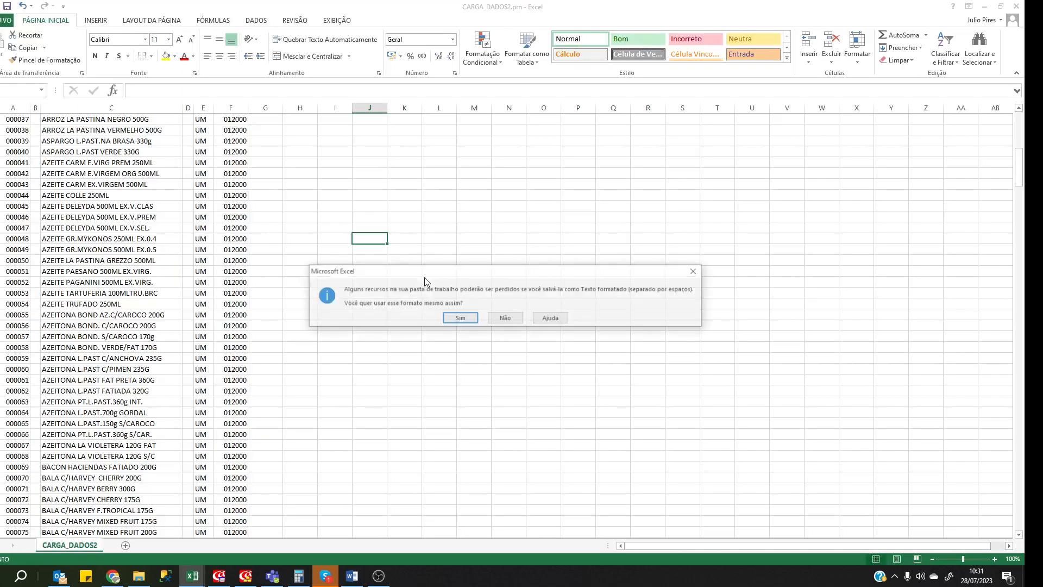
left_click(462, 318)
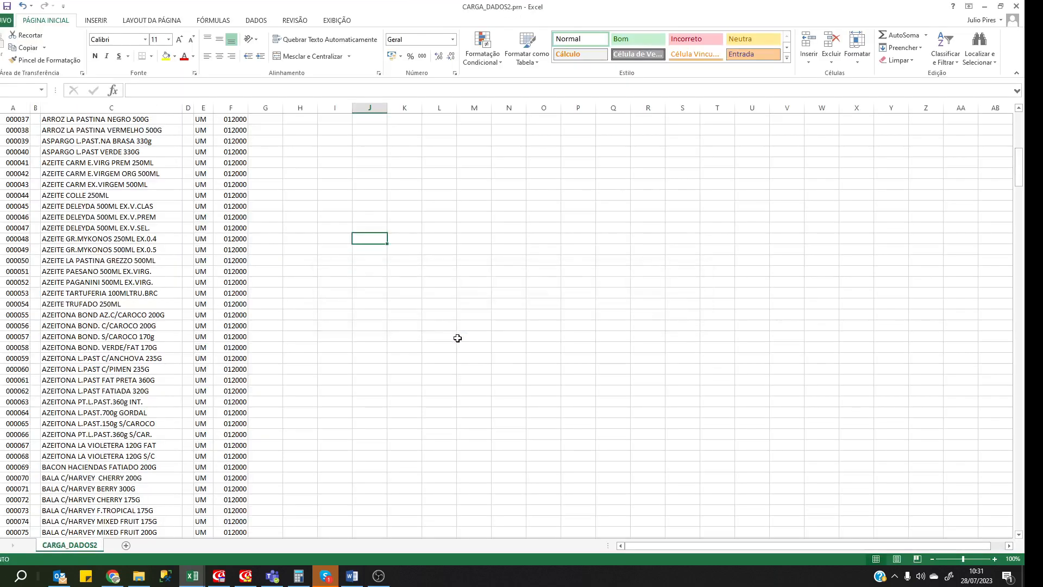
left_click(634, 282)
Close CARGA_DADOS2.prn without saving, then close the CARGA_DADOS.prn workbook.
left_click(1016, 6)
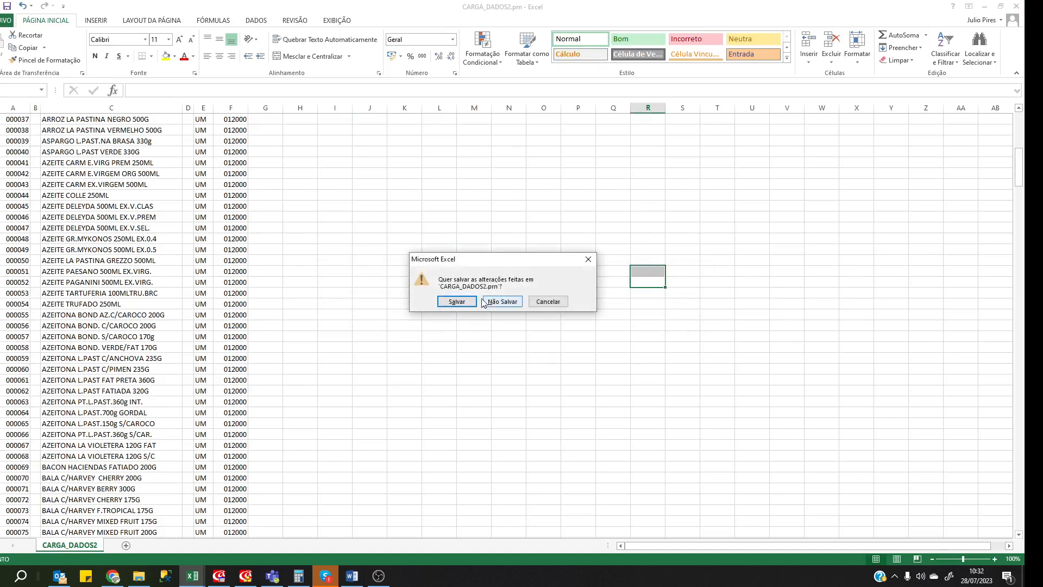
left_click(503, 301)
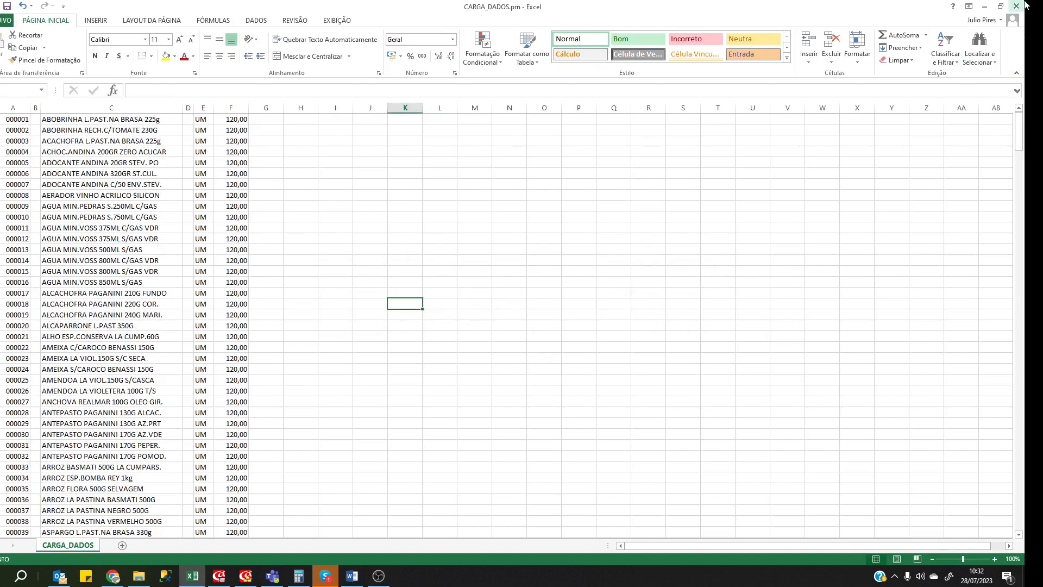
key("alt+F4")
Close CARGA_DADOS.prn without saving and delete the old CARGA_DADOS.prn file.
left_click(502, 302)
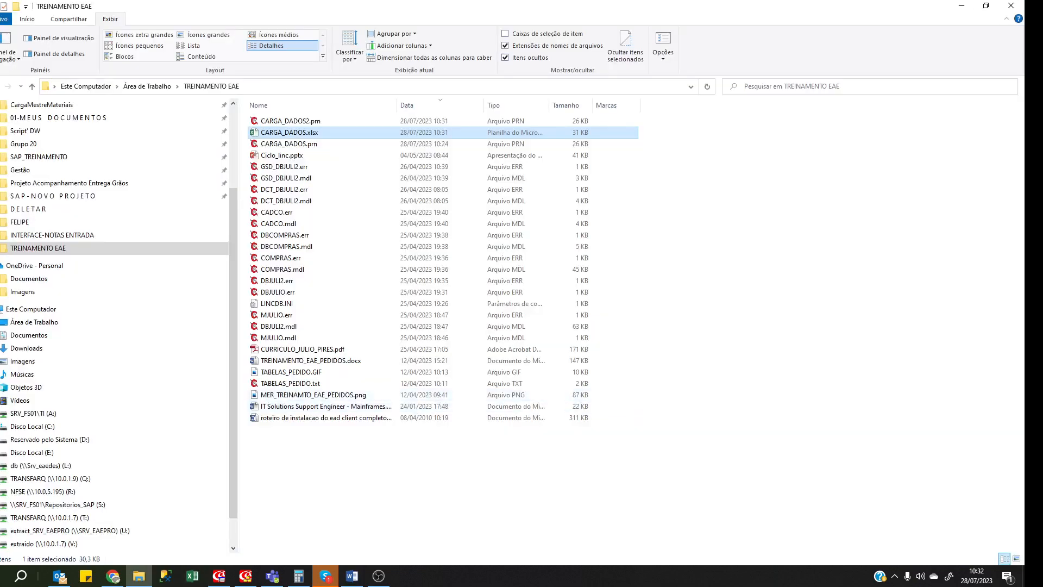
left_click(329, 122)
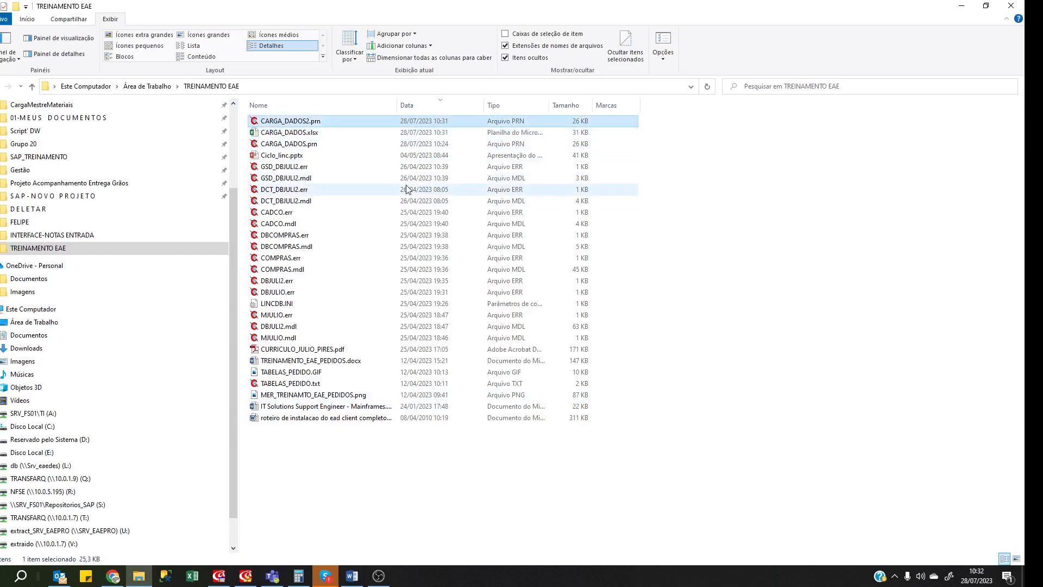
left_click(352, 145)
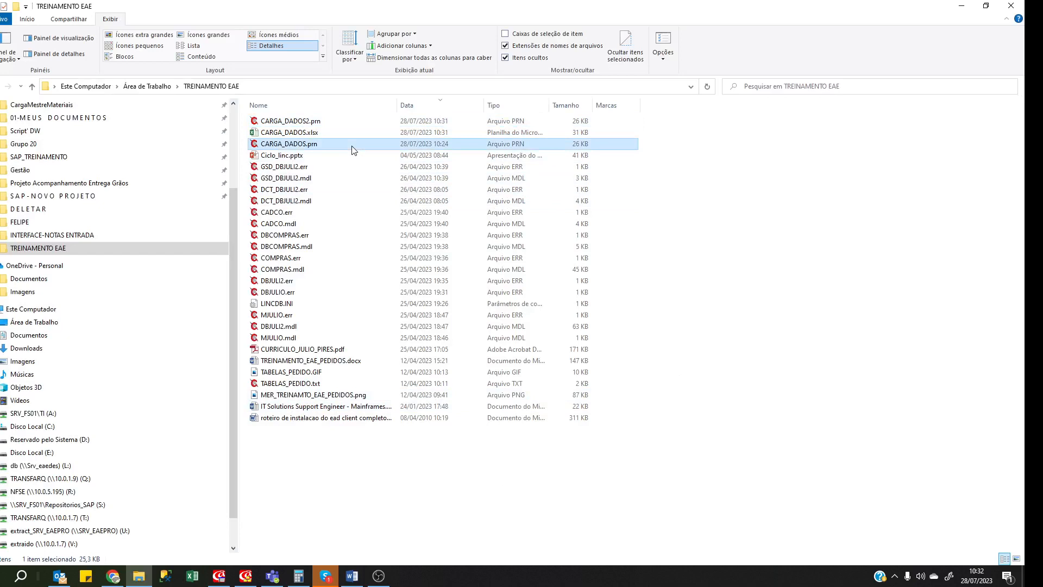
key("Delete")
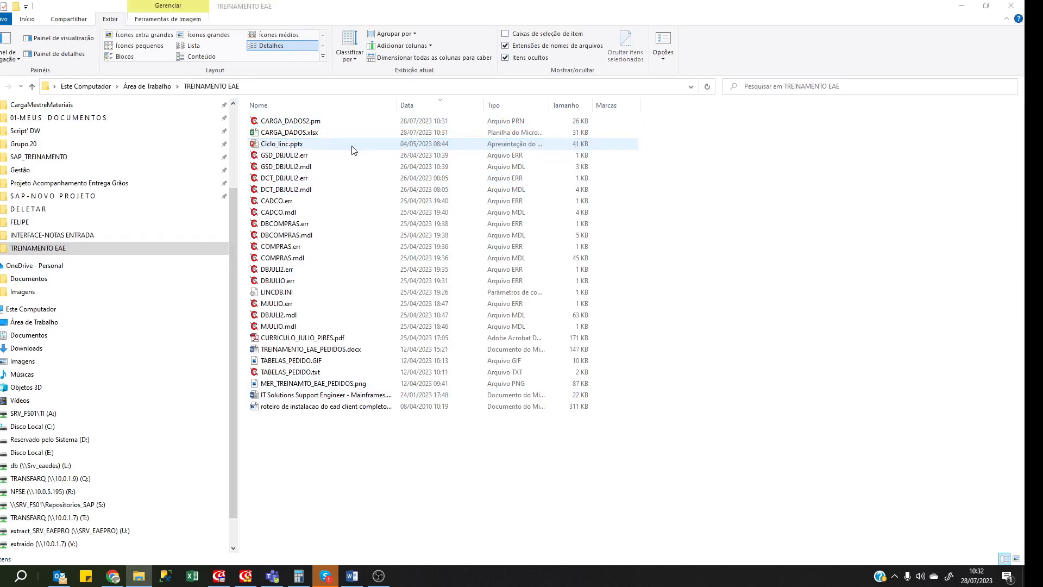
Rename CARGA_DADOS2.prn to CARGA_DADOS.prn and open it in ConTEXT.
left_click(304, 121)
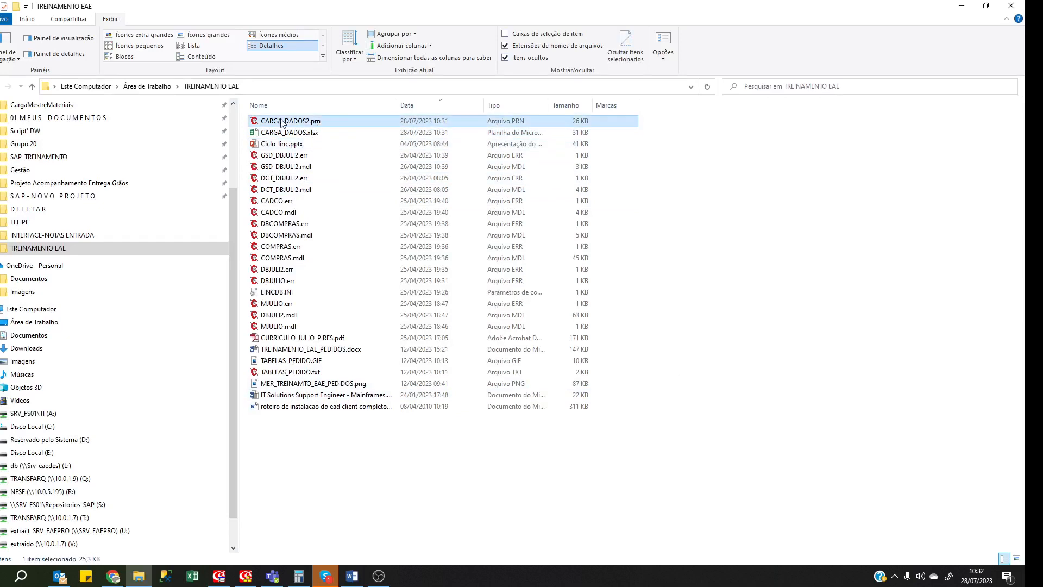
key("F2")
key("End")
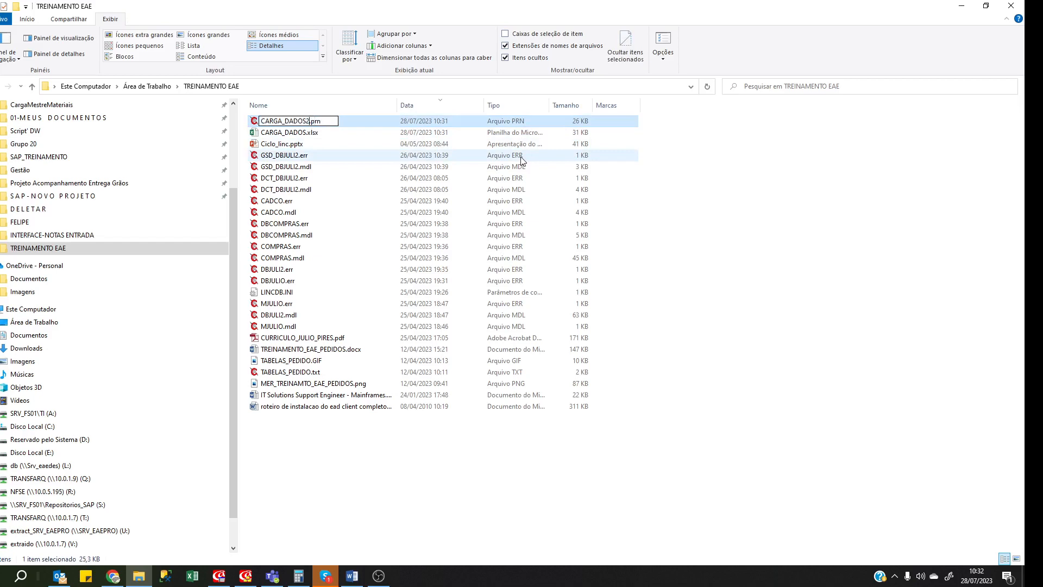
key("BackSpace")
key("Return")
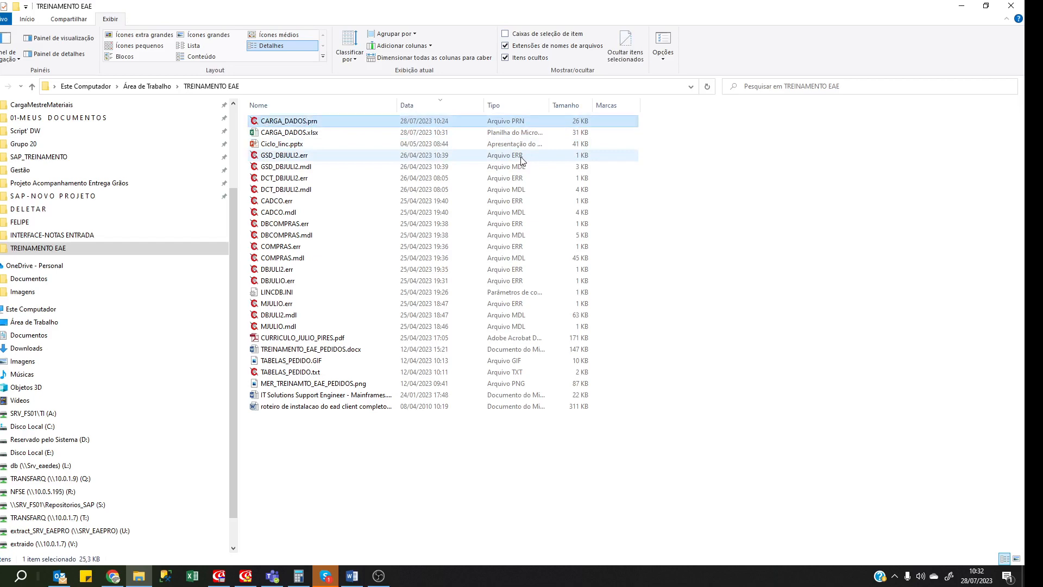
double_click(326, 122)
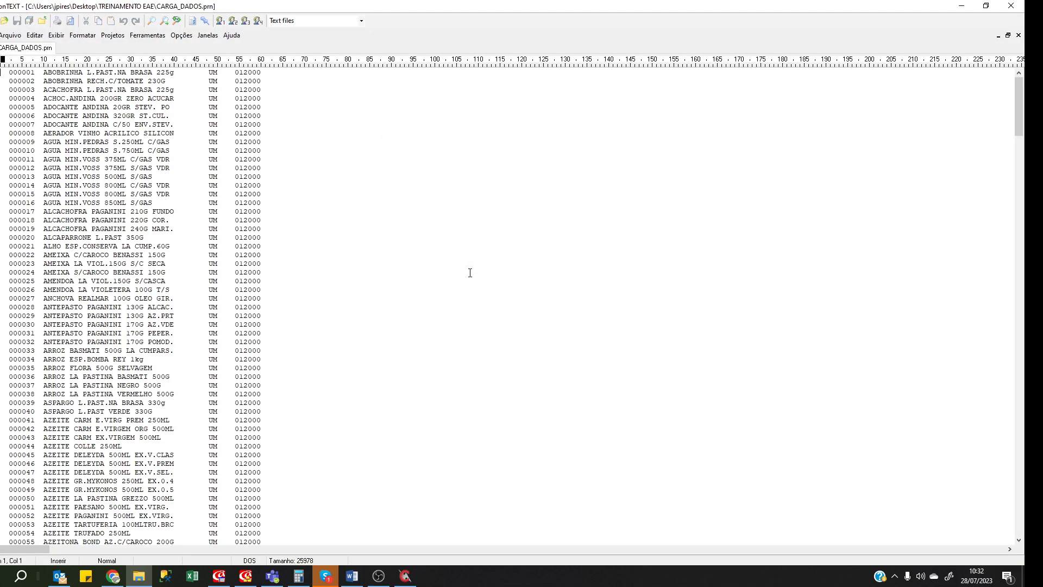
Remove the trailing blanks from CARGA_DADOS.prn's last line and save the file.
scroll(353, 271, "down", 11)
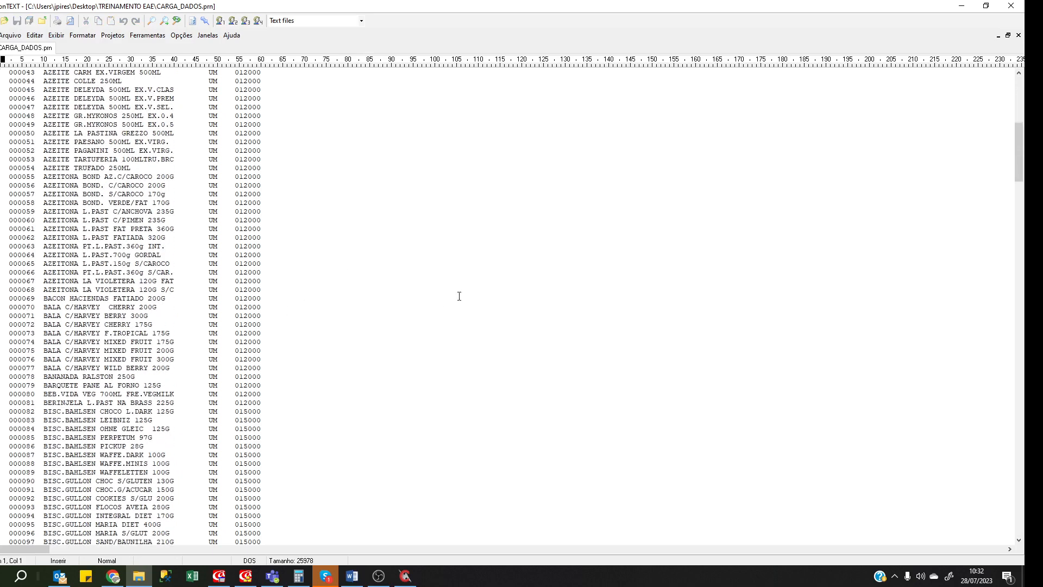
key("Page_Down")
key("Page_Down")
key("Page_Down")
key("Page_Down")
key("Page_Down")
key("Page_Down")
key("Page_Down")
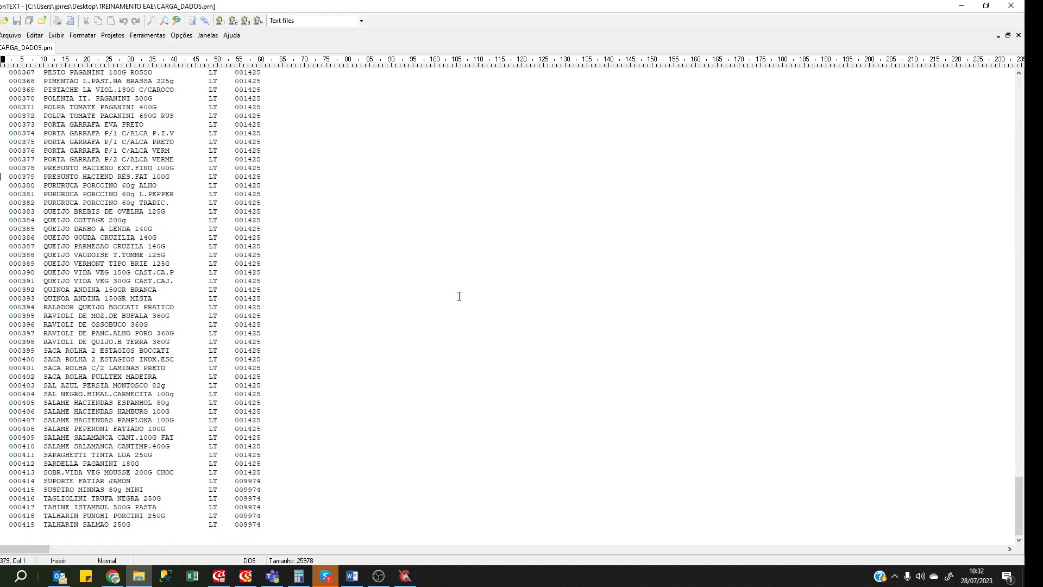
left_click(283, 481)
key("BackSpace")
key("BackSpace")
key("BackSpace")
key("BackSpace")
key("BackSpace")
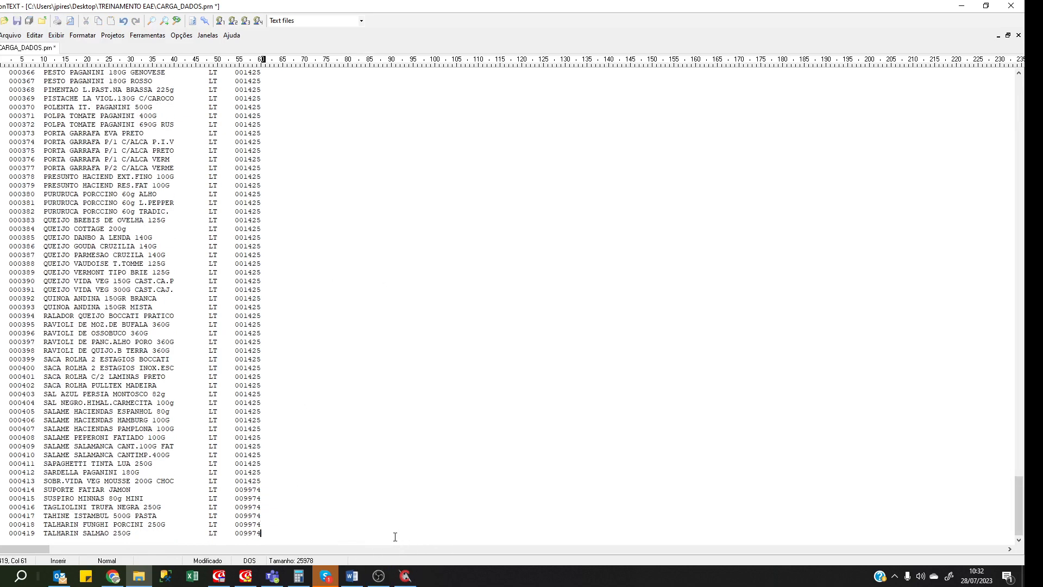
key("ctrl+Home")
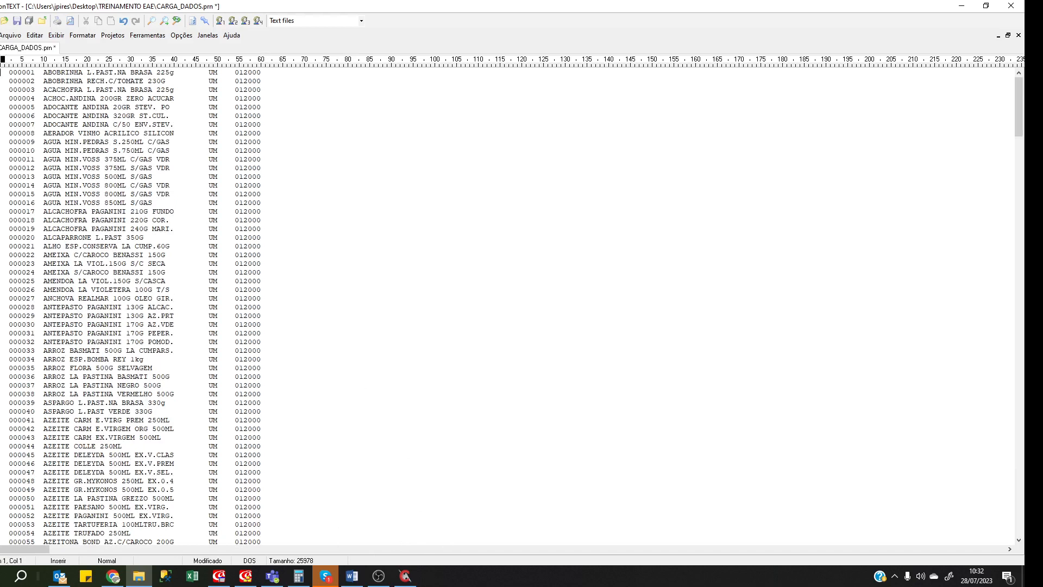
left_click(17, 21)
left_click(332, 229)
Enlarge the DBJULIO model directory, select TCOMPRAS, and show its add-item list.
left_click(245, 575)
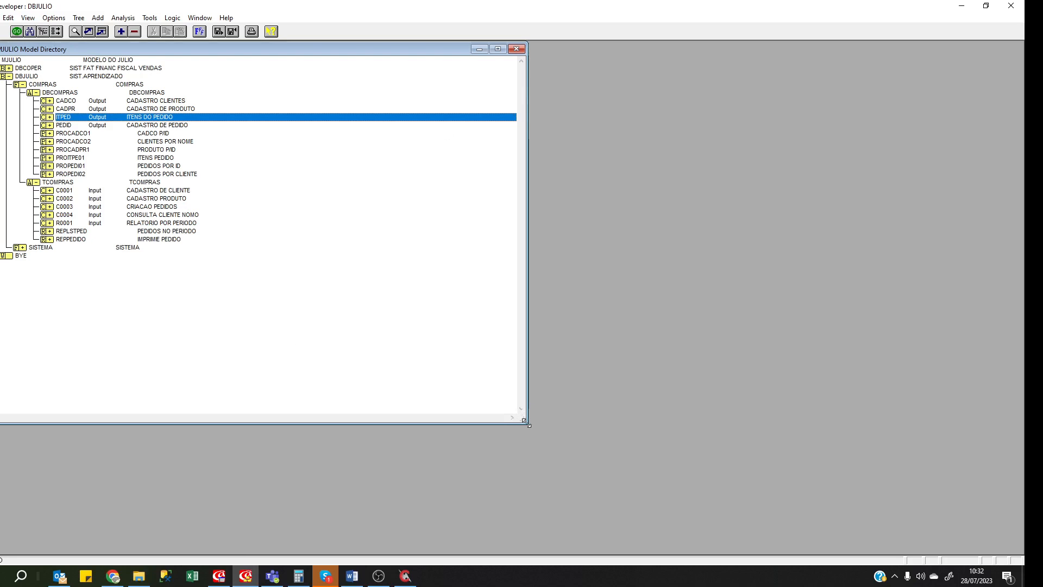
left_click_drag(527, 424, 628, 433)
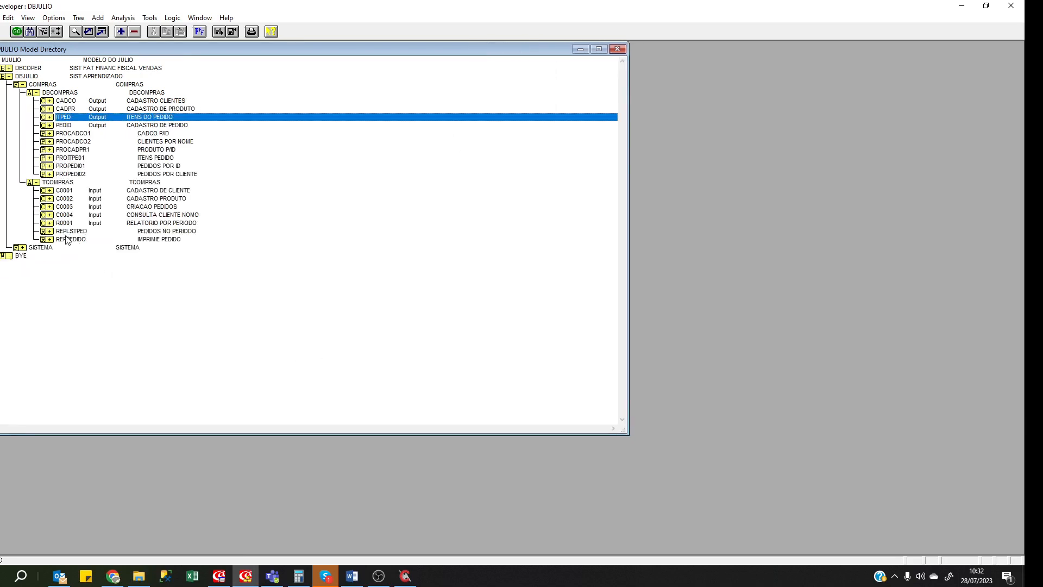
left_click(85, 233)
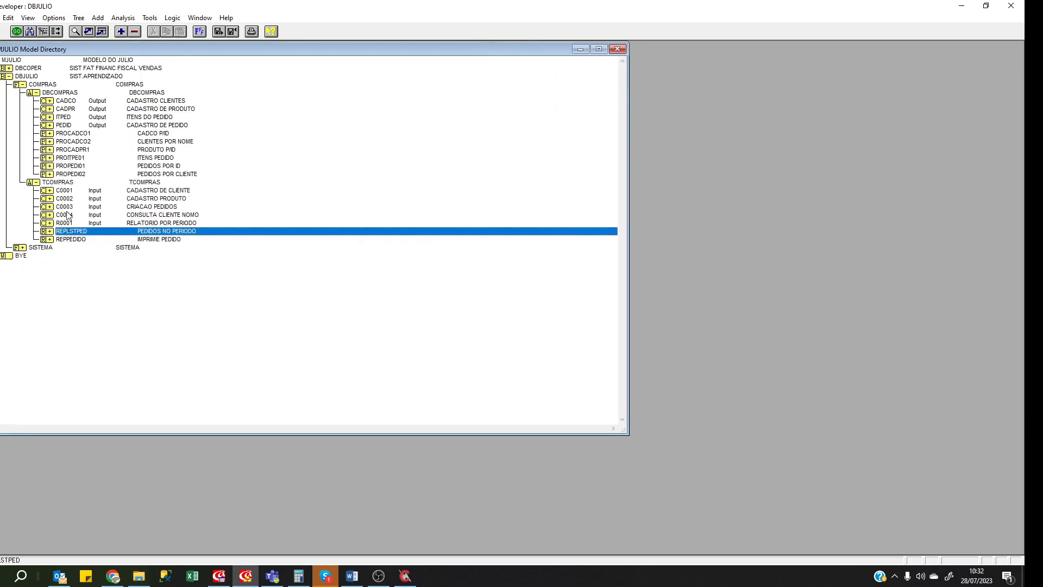
left_click(62, 185)
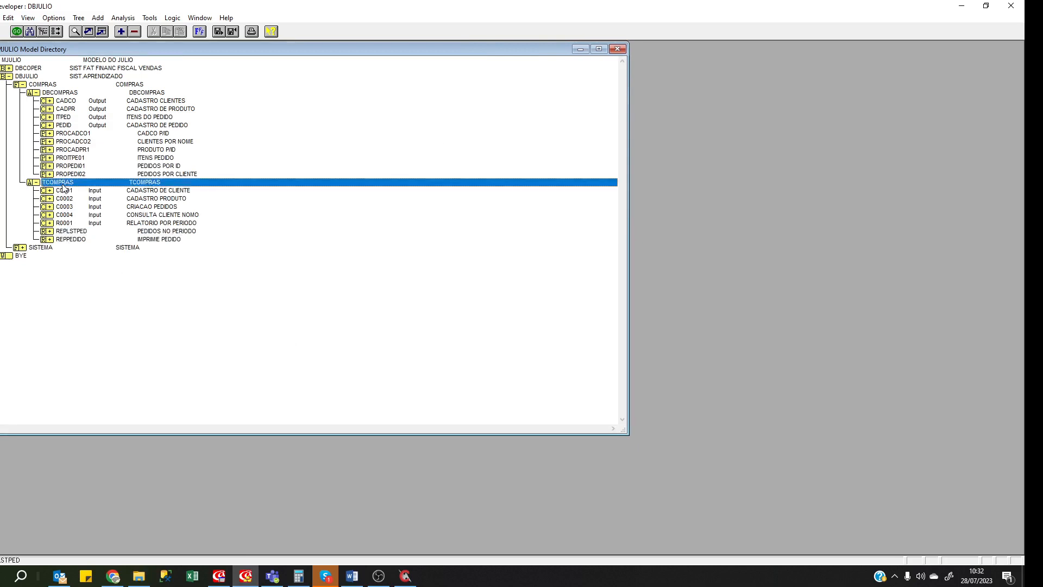
left_click(120, 31)
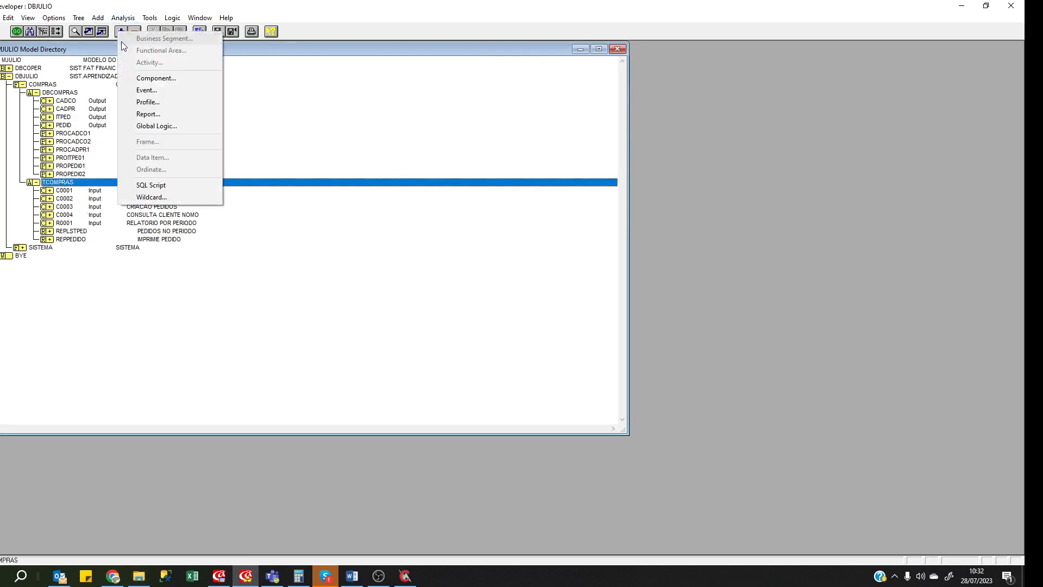
left_click(224, 263)
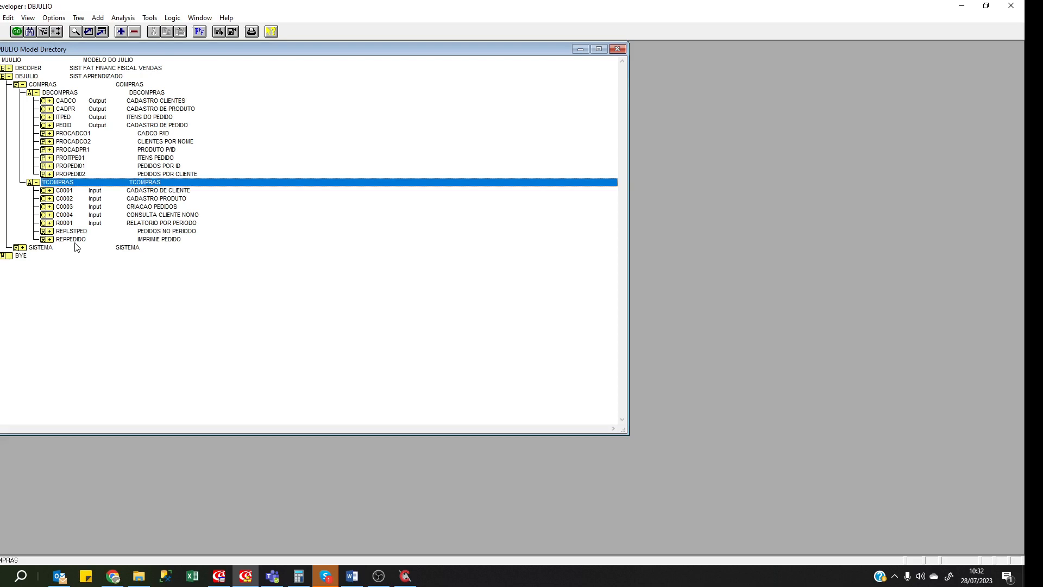
left_click(86, 232)
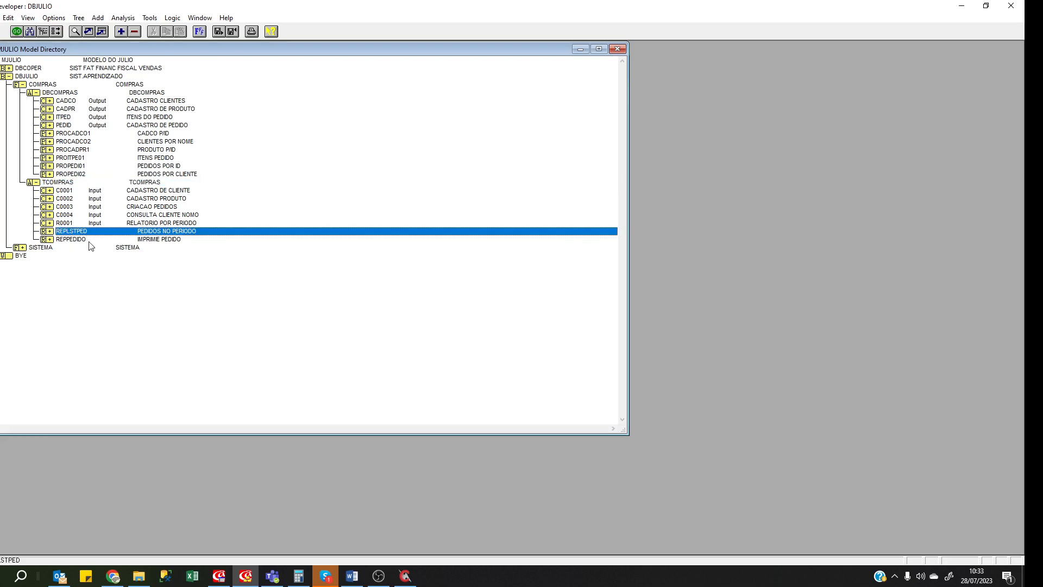
left_click(79, 183)
left_click(121, 31)
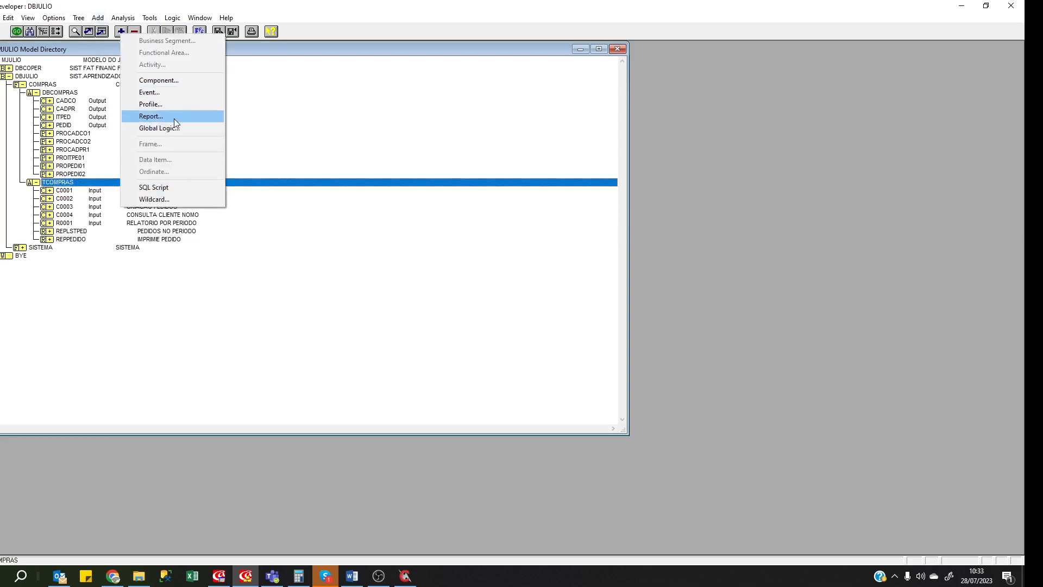
Create report REPCARGA, described CARGA CAD.MATERIAL, with device RP and no standard heading.
left_click(174, 116)
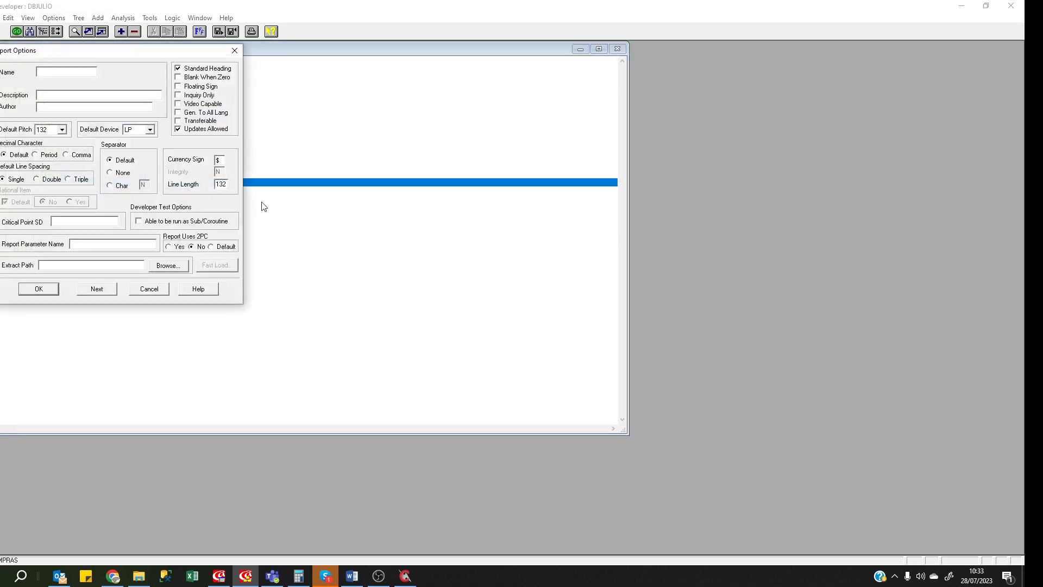
left_click_drag(129, 74, 395, 203)
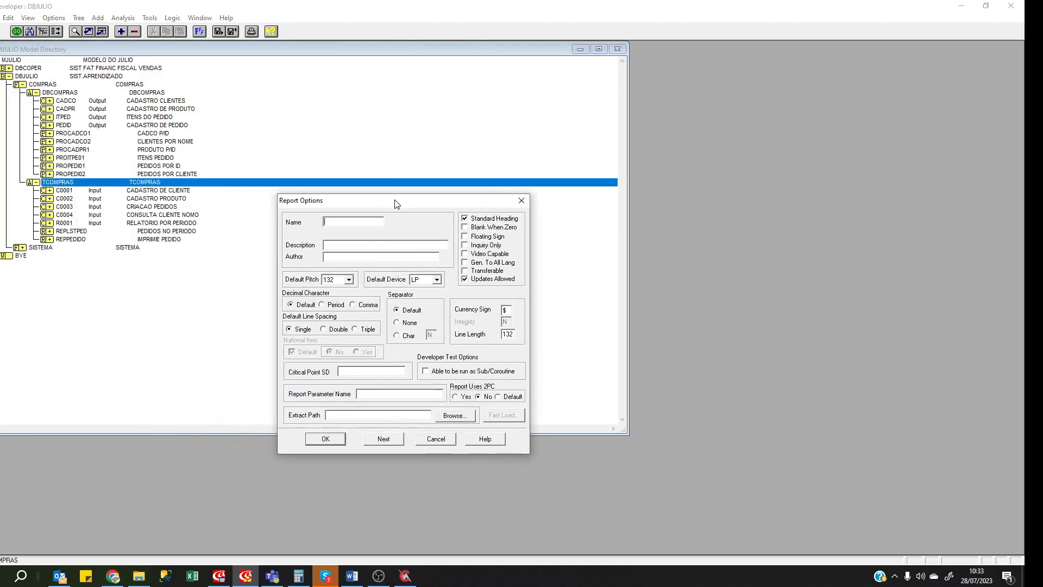
type("RE")
type("PCARG")
type("CAG")
type("RGA")
type(" CAD.MA")
type("TERIAL")
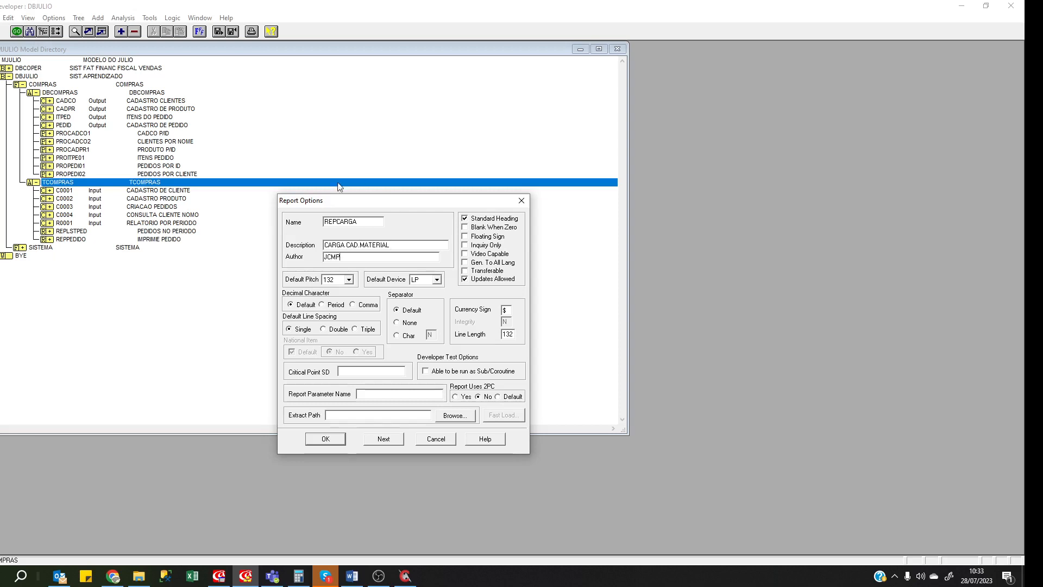
left_click(437, 280)
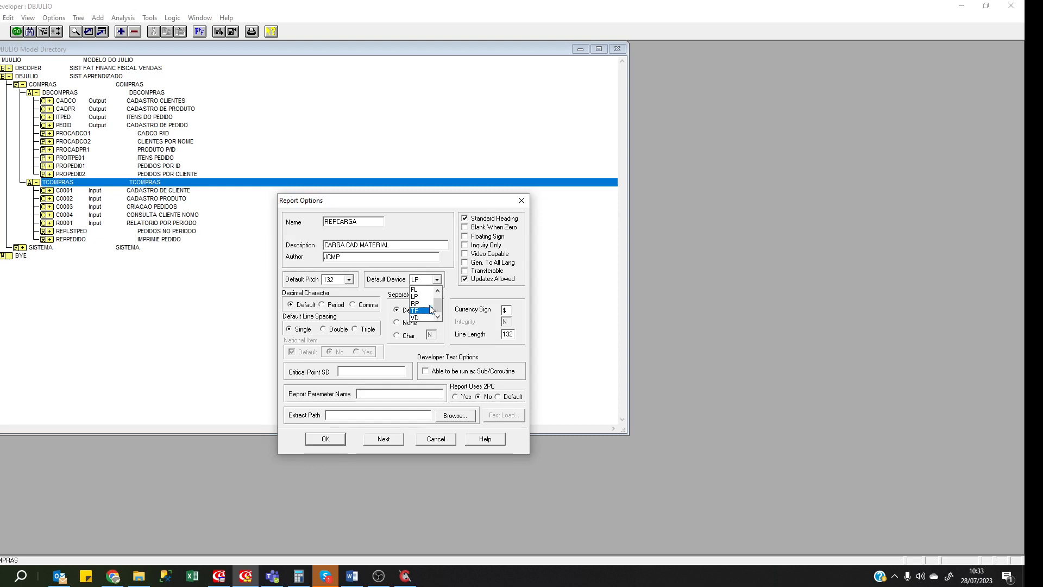
left_click(429, 303)
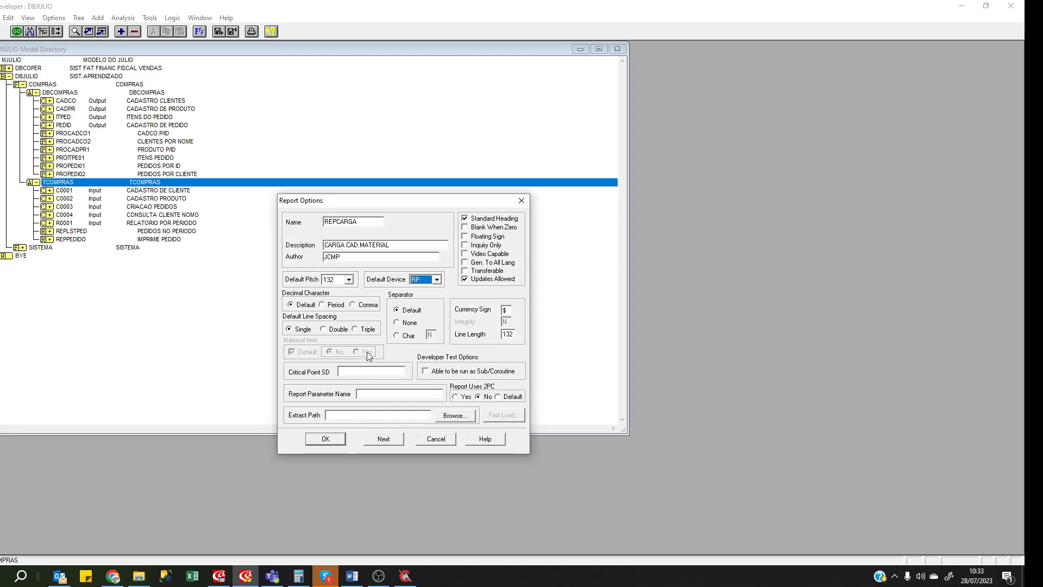
left_click(475, 220)
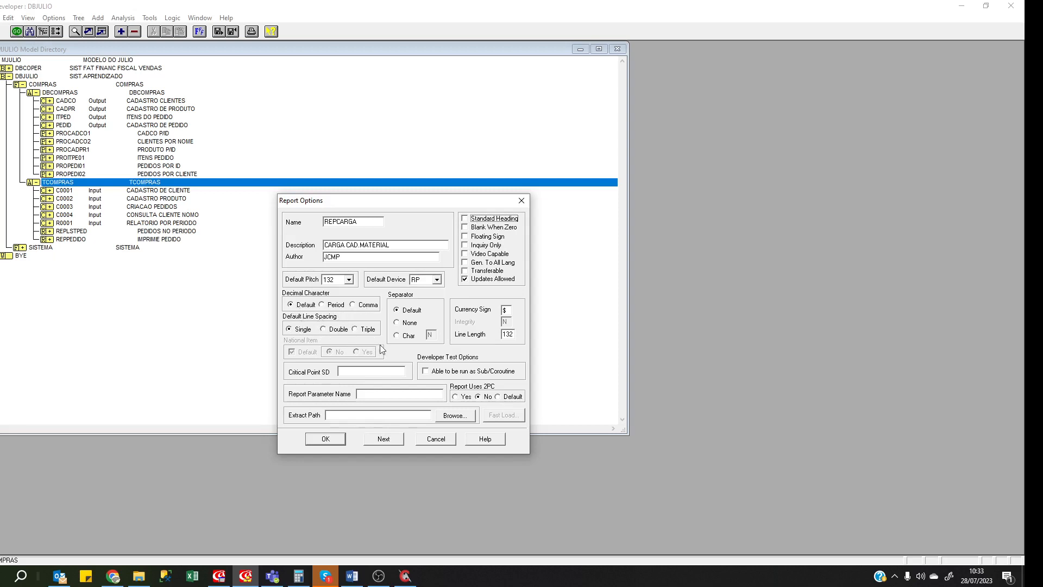
left_click(334, 438)
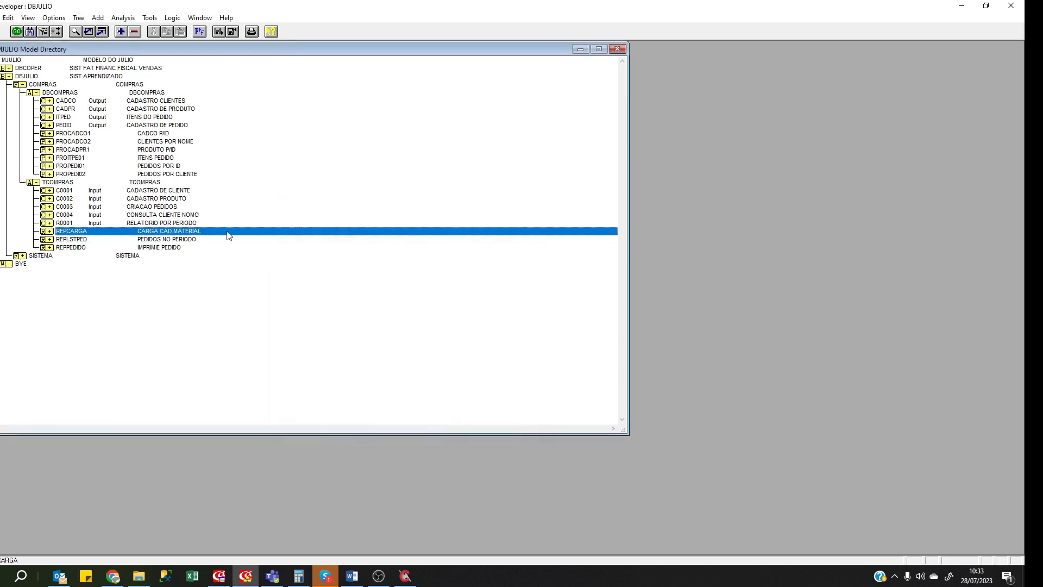
Add a new frame 10 described 'CARGA DADOS' under the REPCARGA report.
key("ctrl+g")
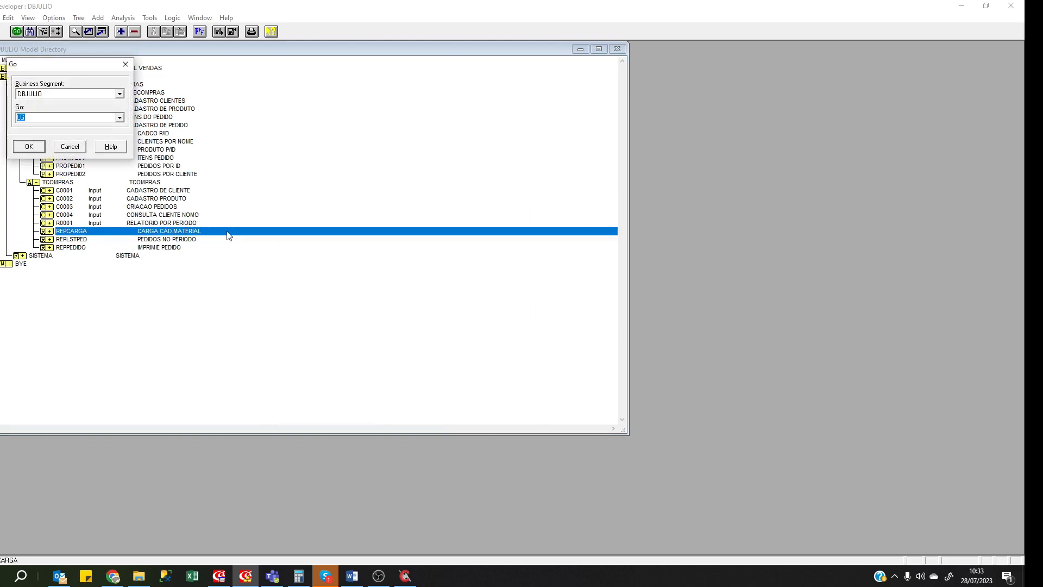
key("Escape")
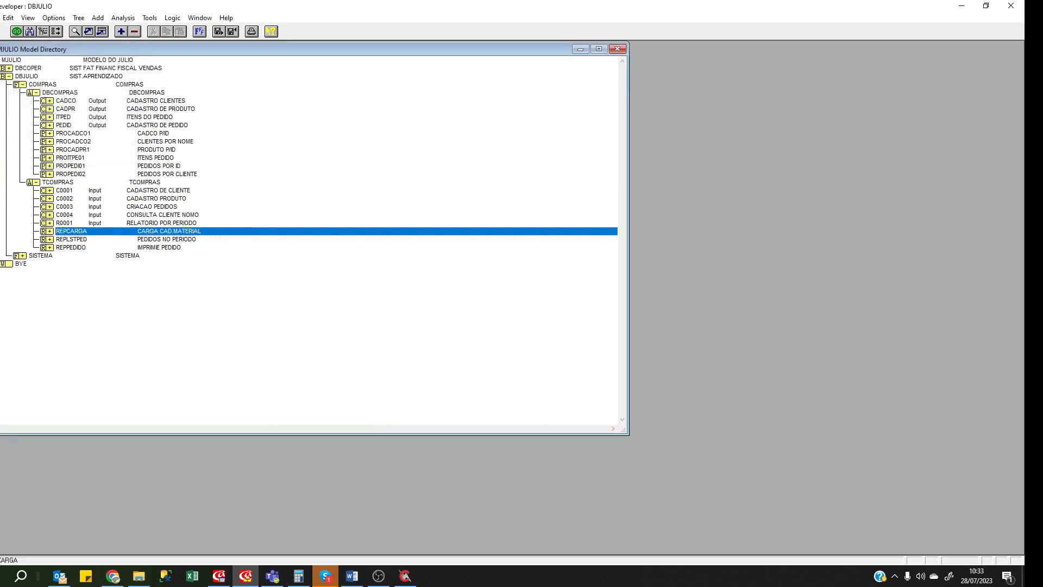
left_click(50, 231)
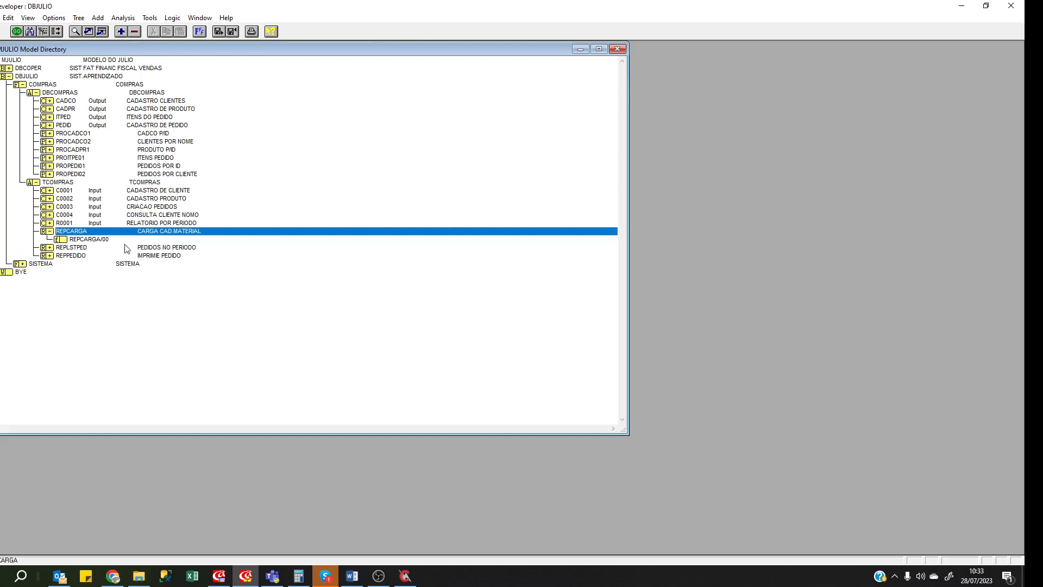
left_click(122, 35)
left_click(86, 287)
left_click(121, 32)
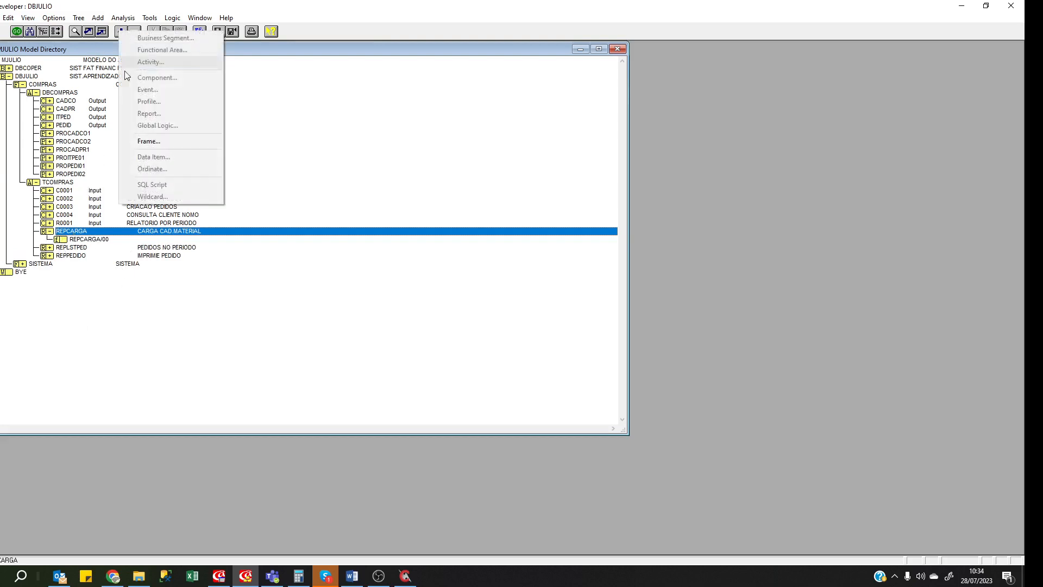
left_click(158, 144)
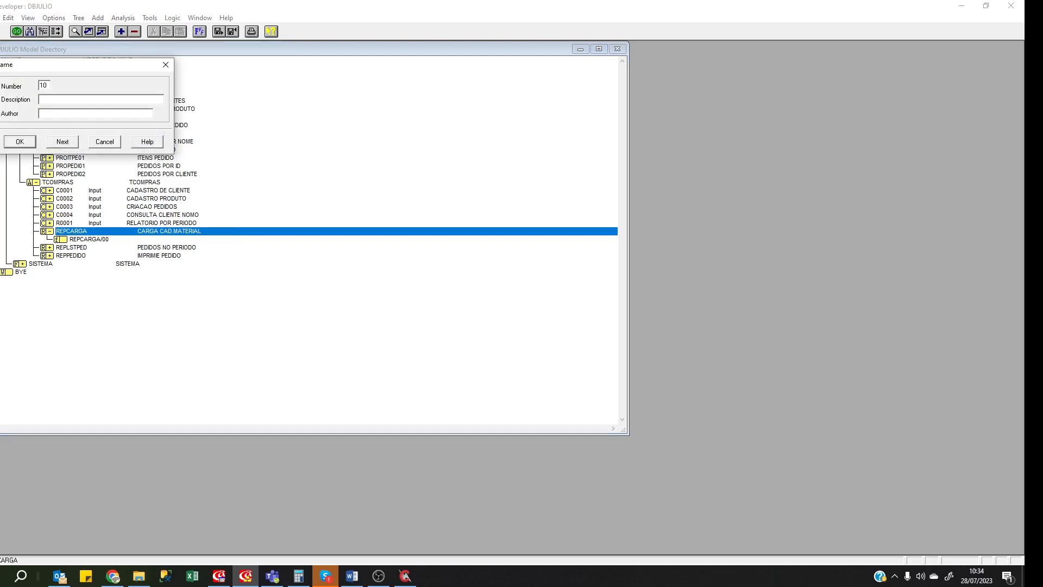
type("10")
left_click(62, 100)
type("CARGA DADOS")
key("Return")
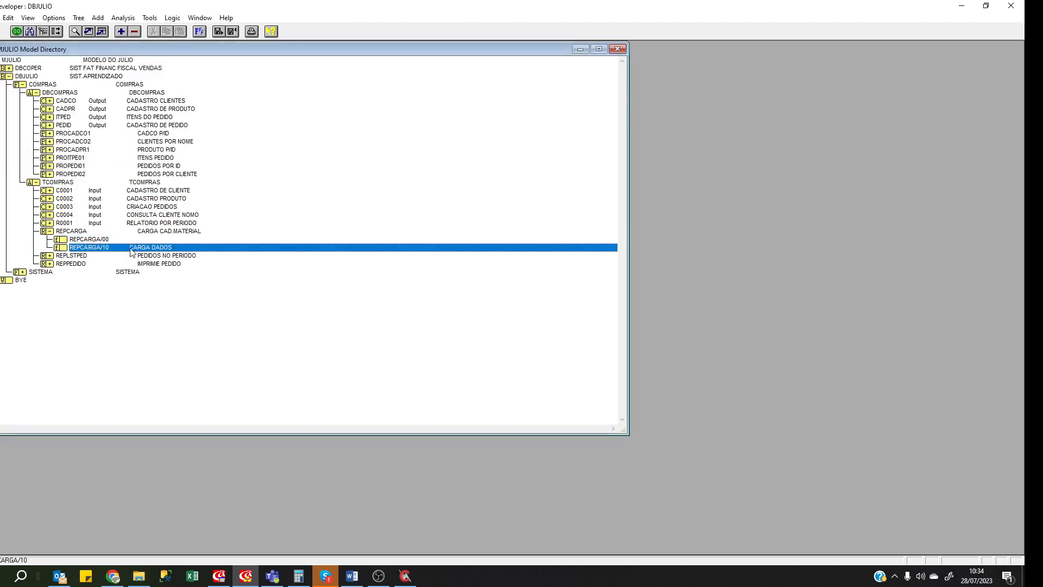
Open the painter for the new REPCARGA/10 frame with the GPA command.
key("ctrl+g")
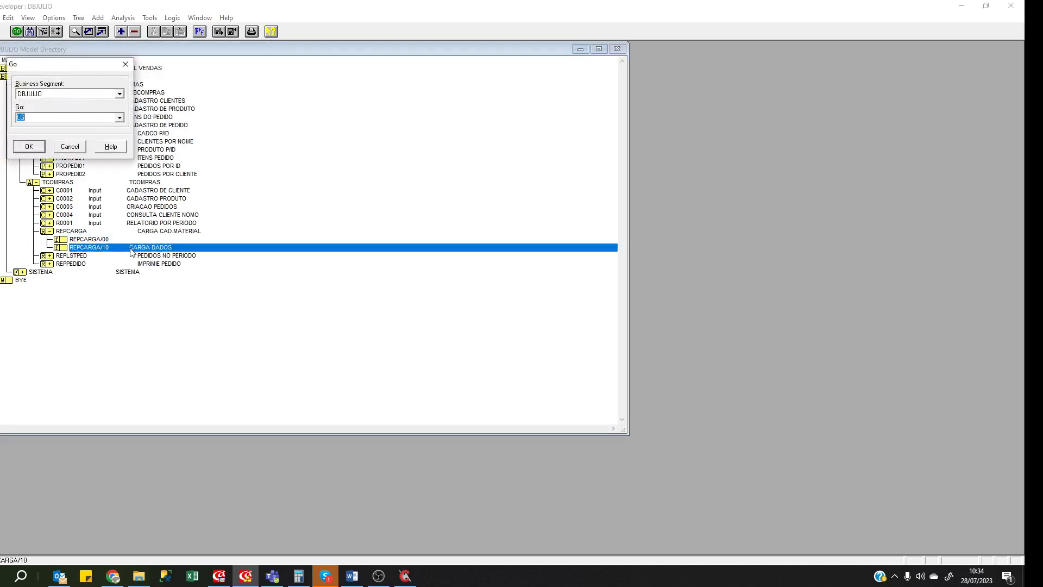
type("G")
key("BackSpace")
key("BackSpace")
key("BackSpace")
type("PA")
key("Return")
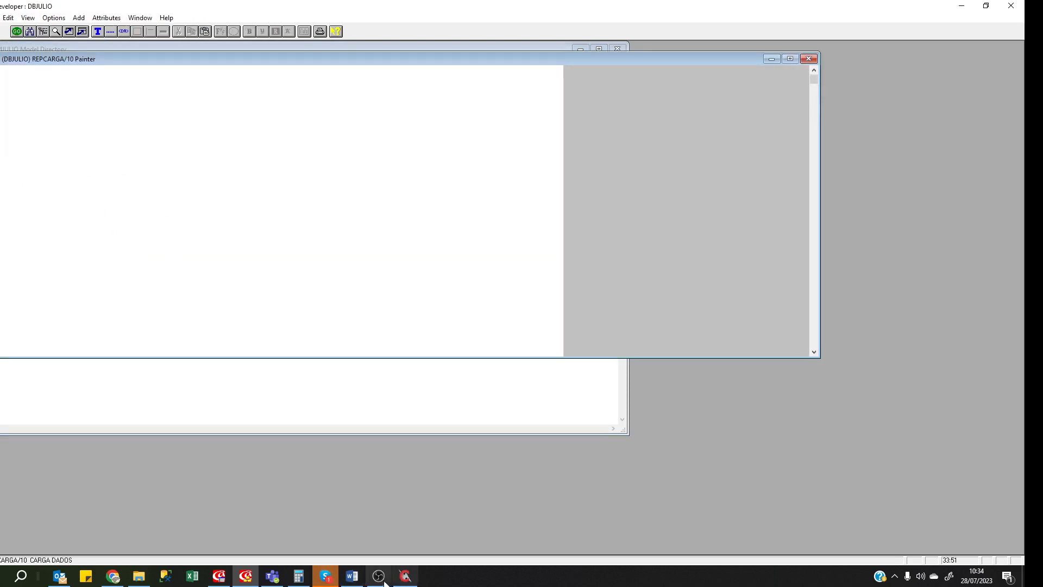
Place the EAE Developer painter on the left half and CARGA_DADOS.prn in ConTEXT on the right half.
left_click(408, 582)
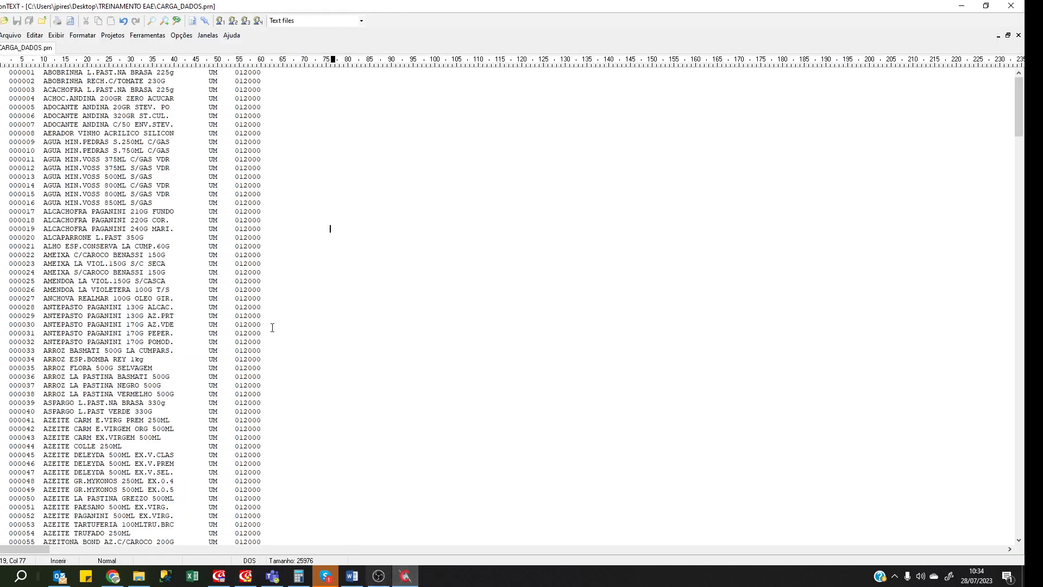
left_click_drag(424, 8, 689, 70)
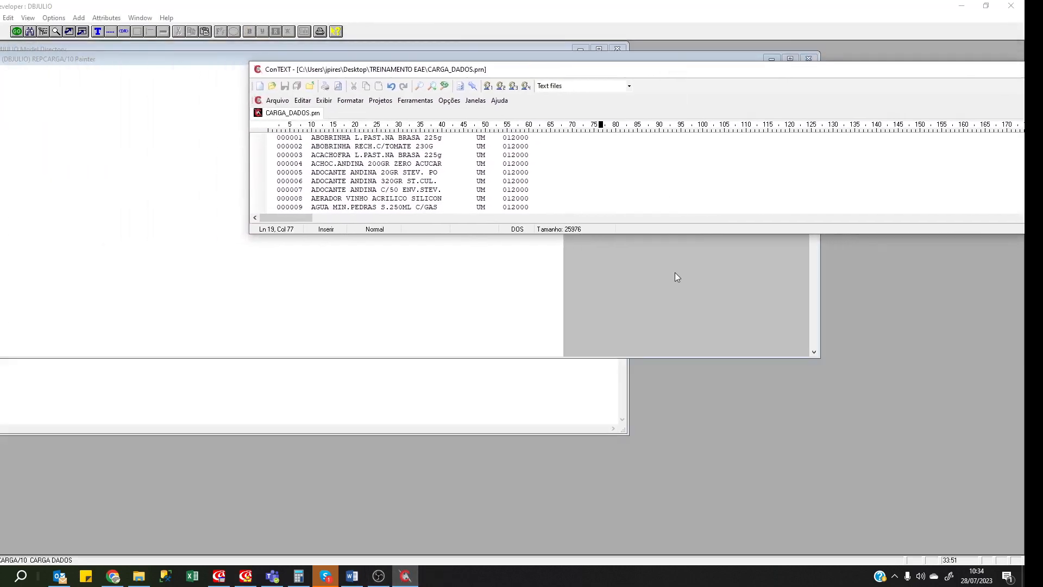
left_click_drag(631, 235, 631, 584)
left_click_drag(382, 12, 382, 27)
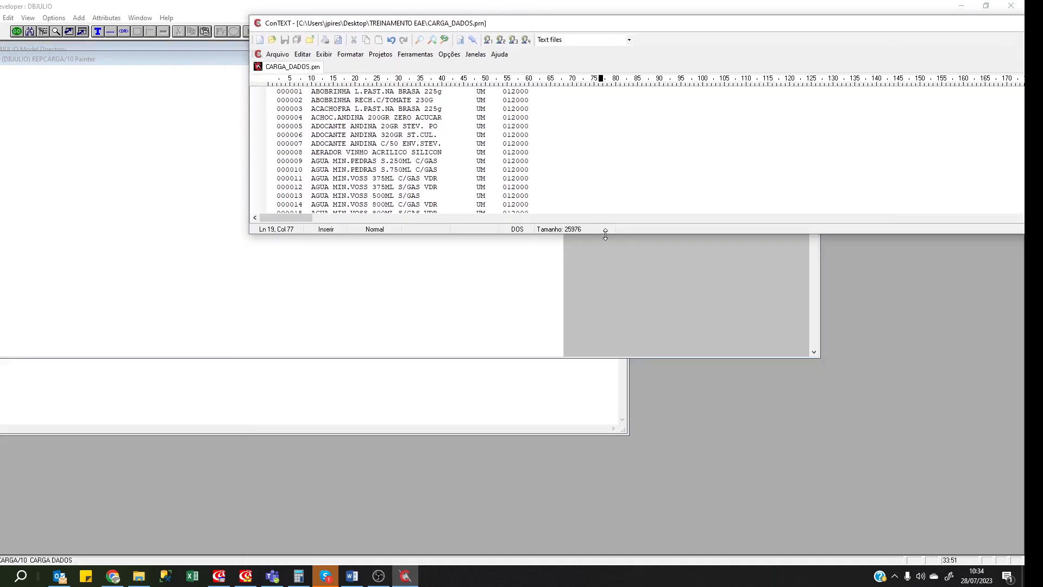
left_click_drag(605, 234, 622, 510)
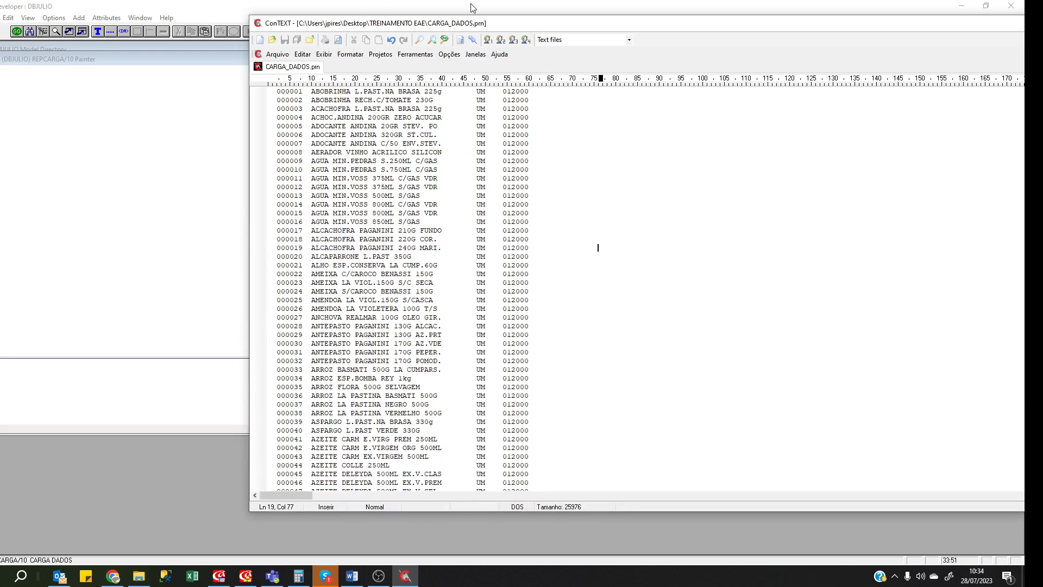
left_click_drag(473, 7, 449, 13)
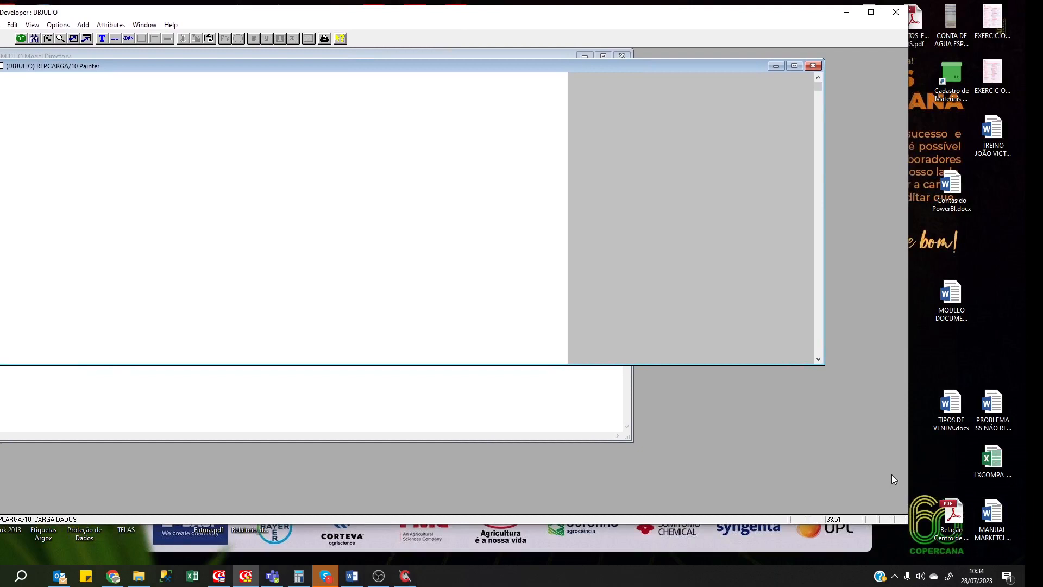
left_click_drag(907, 477, 599, 440)
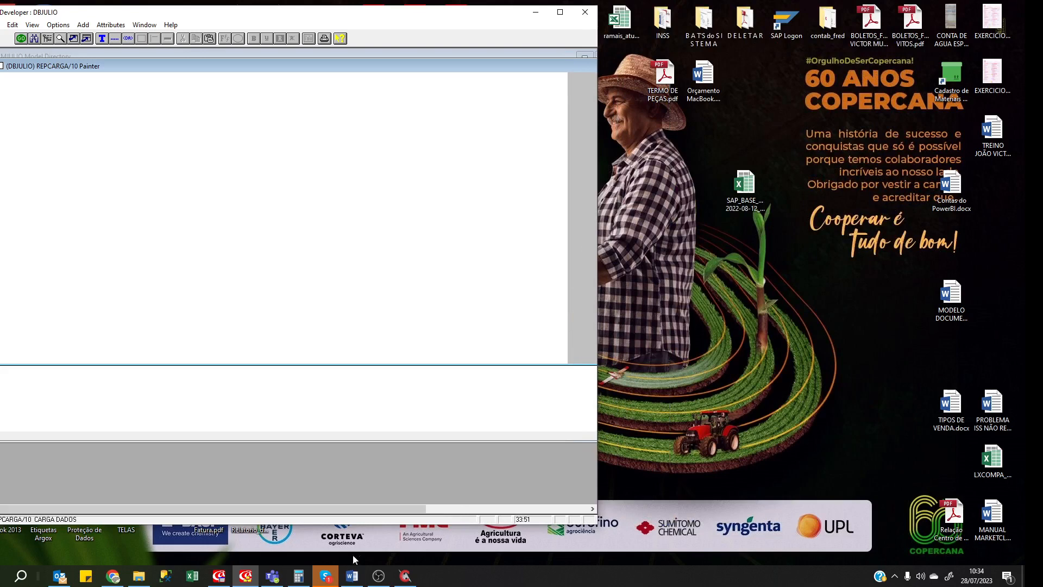
left_click(410, 578)
left_click_drag(350, 20, 707, 22)
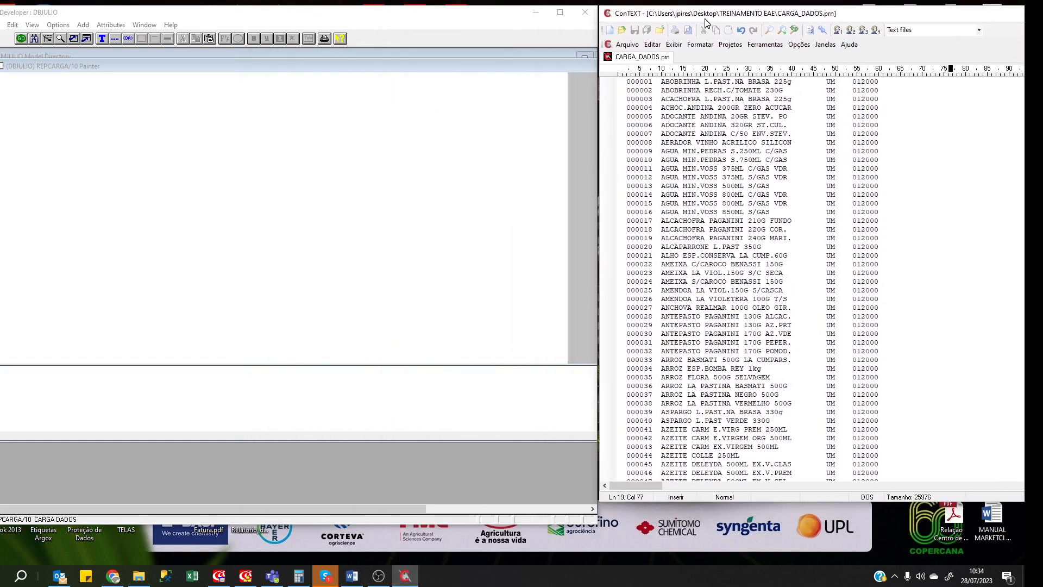
left_click(657, 90)
key("ctrl+Home")
key("Return")
key("Up")
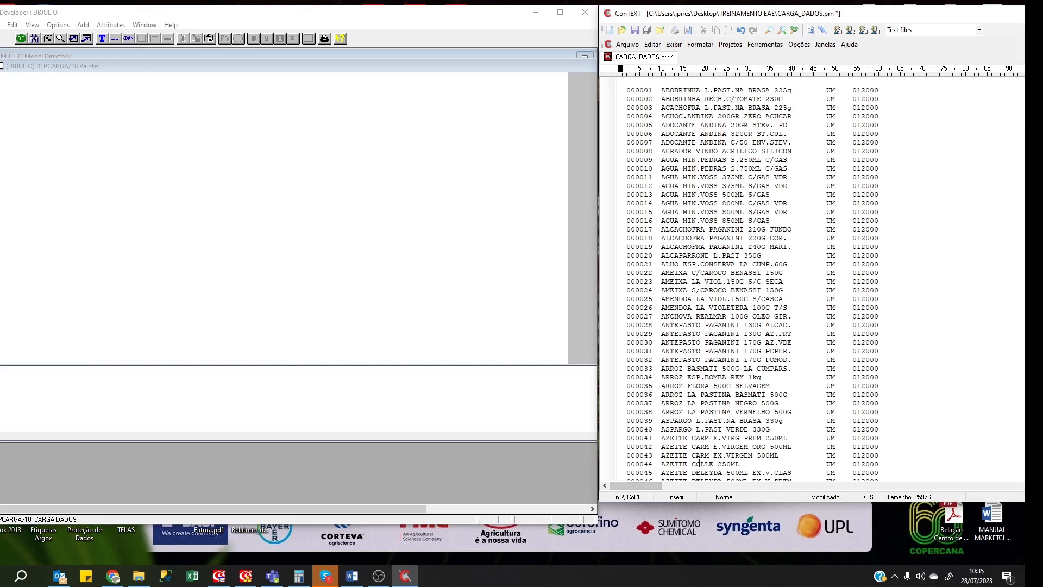
type("1234567890")
key("Home")
type("\\")
key("BackSpace")
key("shift+Right")
key("shift+Right")
key("Right")
key("Left")
left_click(65, 87)
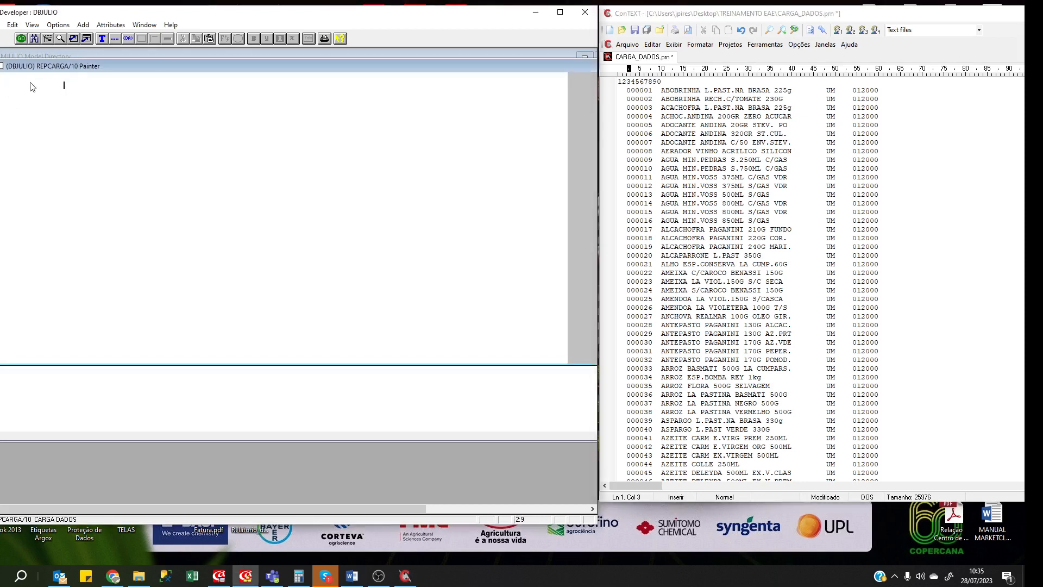
Add a 2-character spacer field R10SP at the start of the frame.
double_click(1, 81)
type("R1")
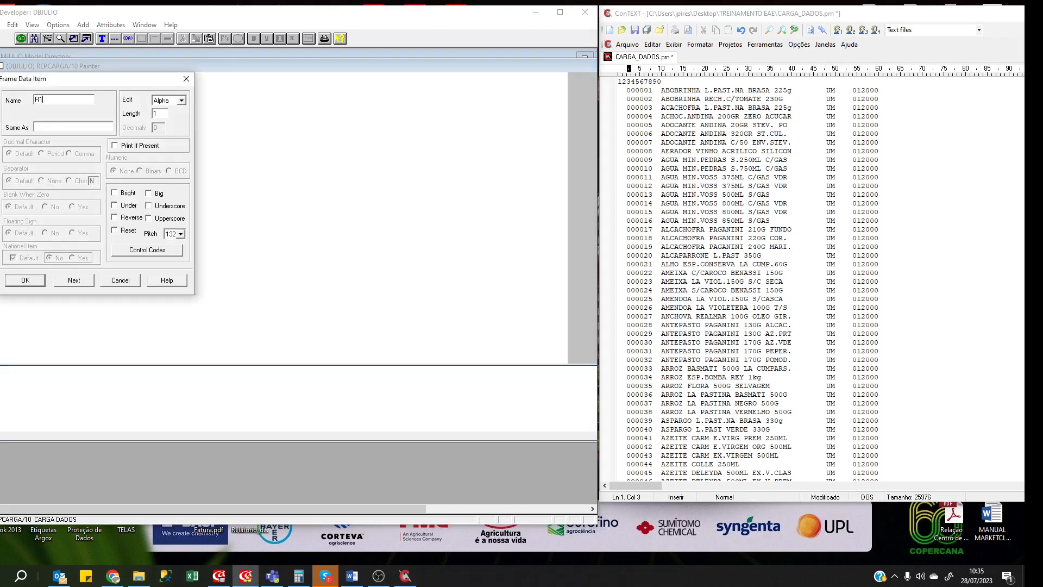
type("0SP")
key("Tab")
key("Tab")
key("Return")
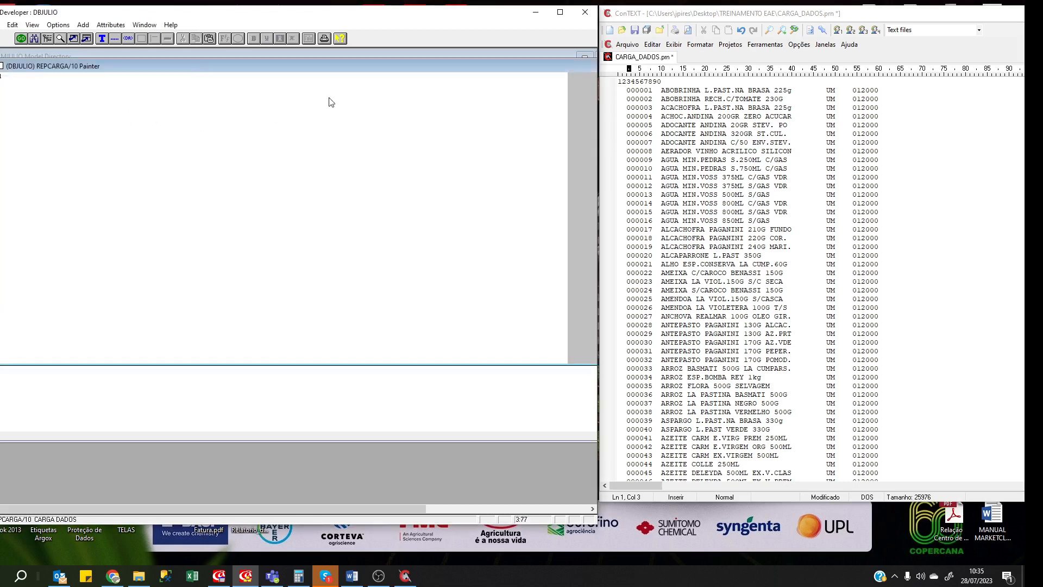
Locate the product code's column in the data file and start defining the R10IDPR field.
left_click(626, 81)
key("shift+Left")
key("shift+Left")
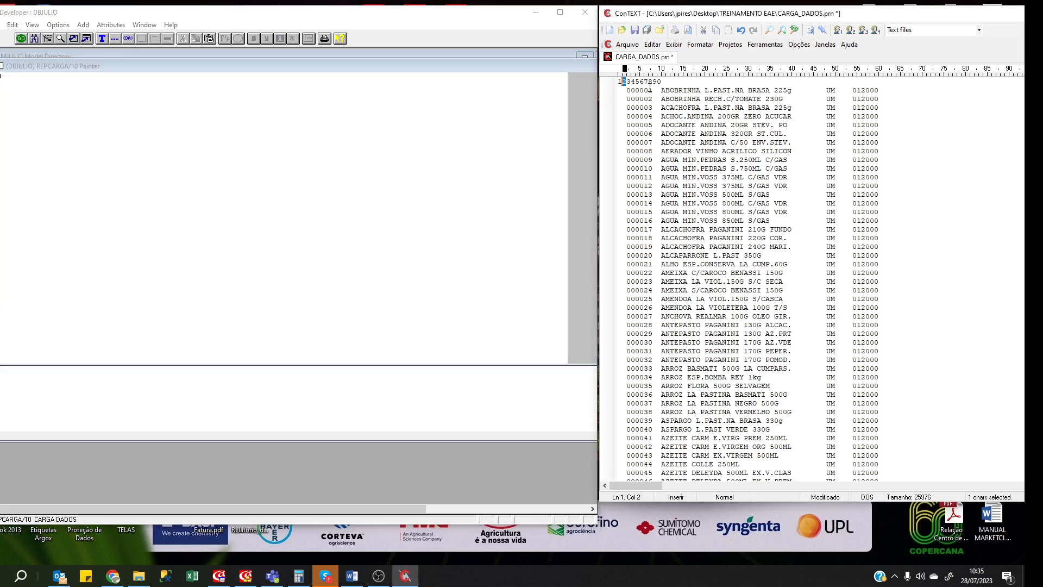
key("shift+Down")
key("ctrl+Home")
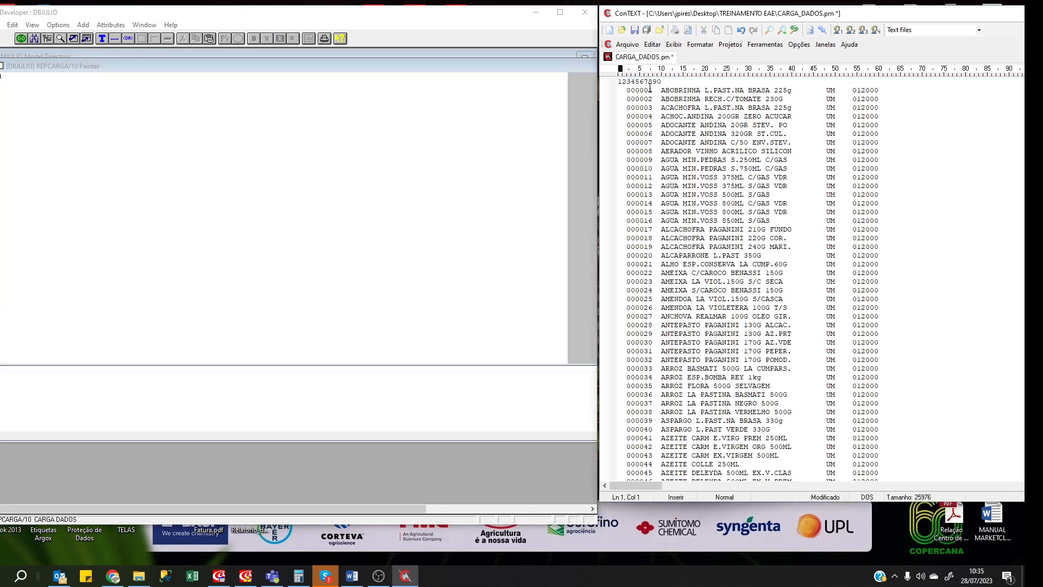
key("Down")
key("Right")
key("Right")
double_click(1, 90)
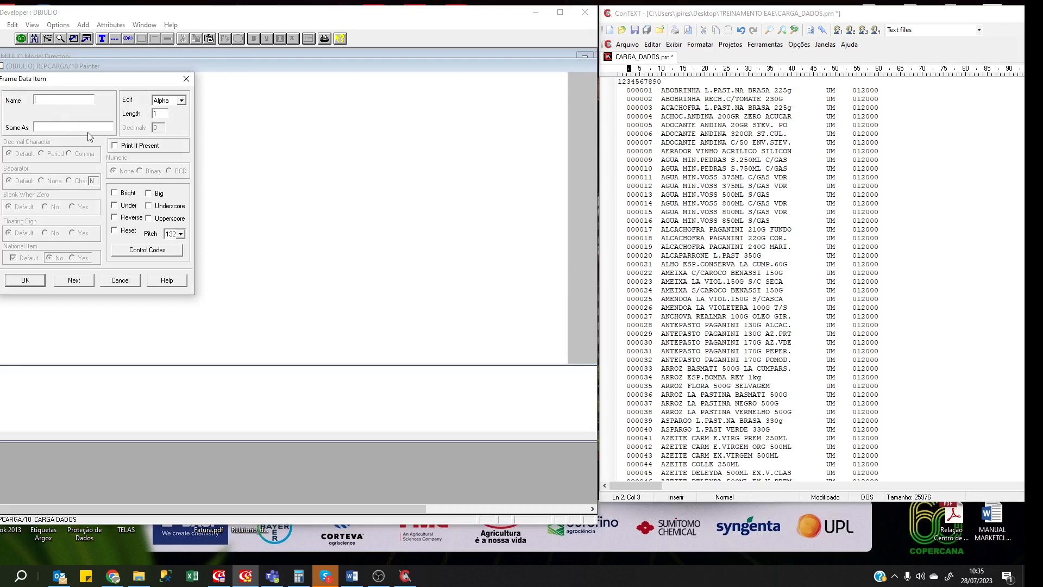
type("R10IDPR")
Add a 123456 counter line and make R10IDPR a 6-character Number field.
left_click(636, 82)
key("Left")
key("Left")
key("Left")
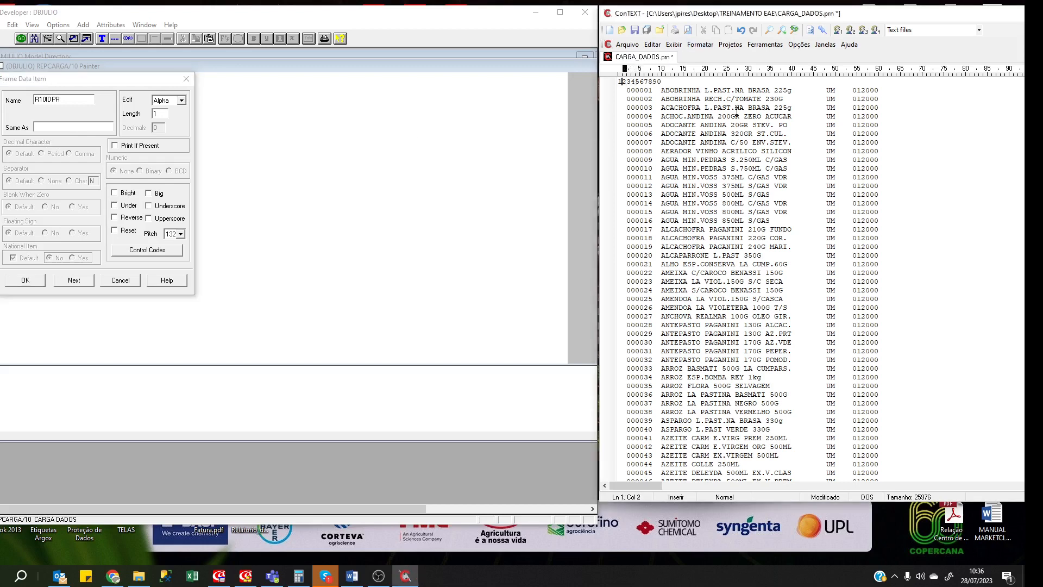
key("End")
key("Return")
type("1")
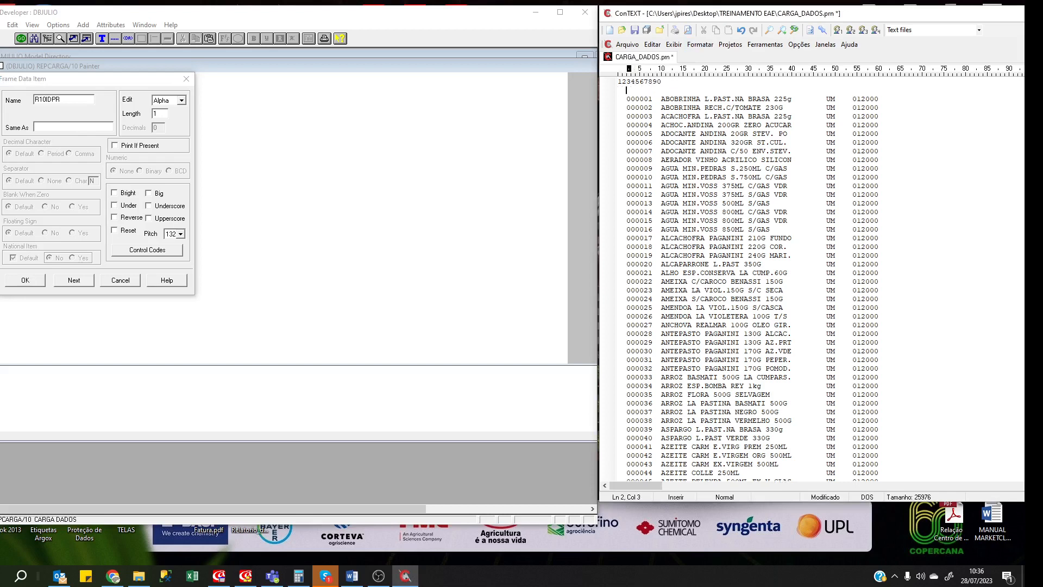
type("23456")
key("Down")
key("Left")
left_click(160, 113)
type("6")
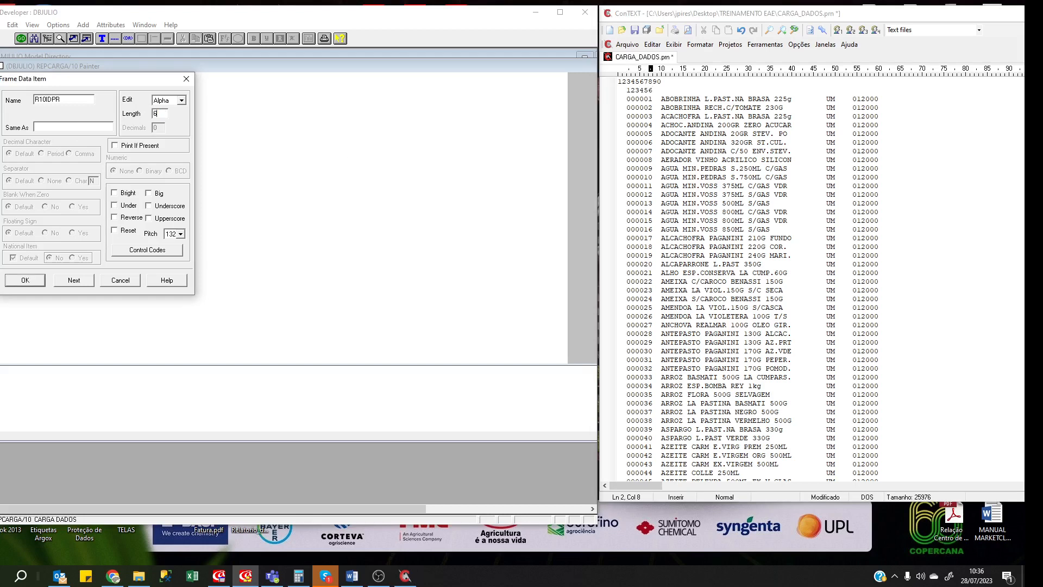
left_click(181, 100)
left_click(173, 123)
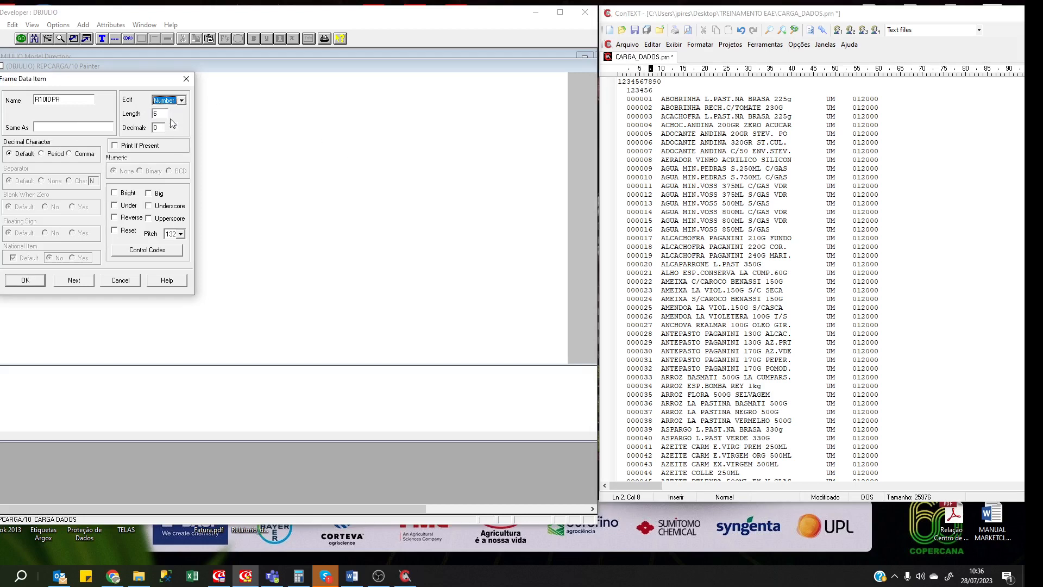
left_click(32, 280)
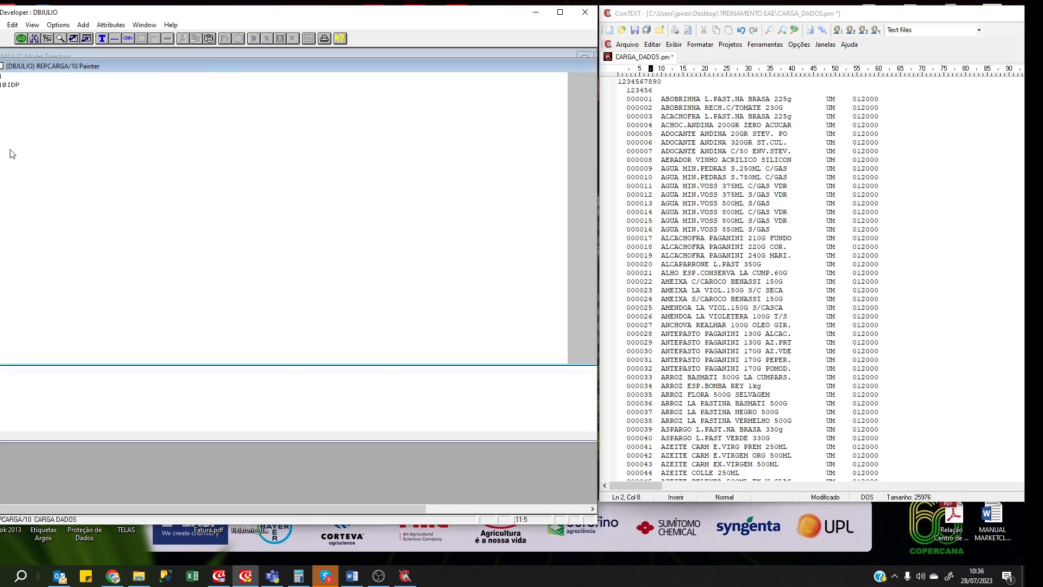
Add a '12' counter line and a 2-character spacer field R10SP2 after R10IDPR.
left_click(656, 84)
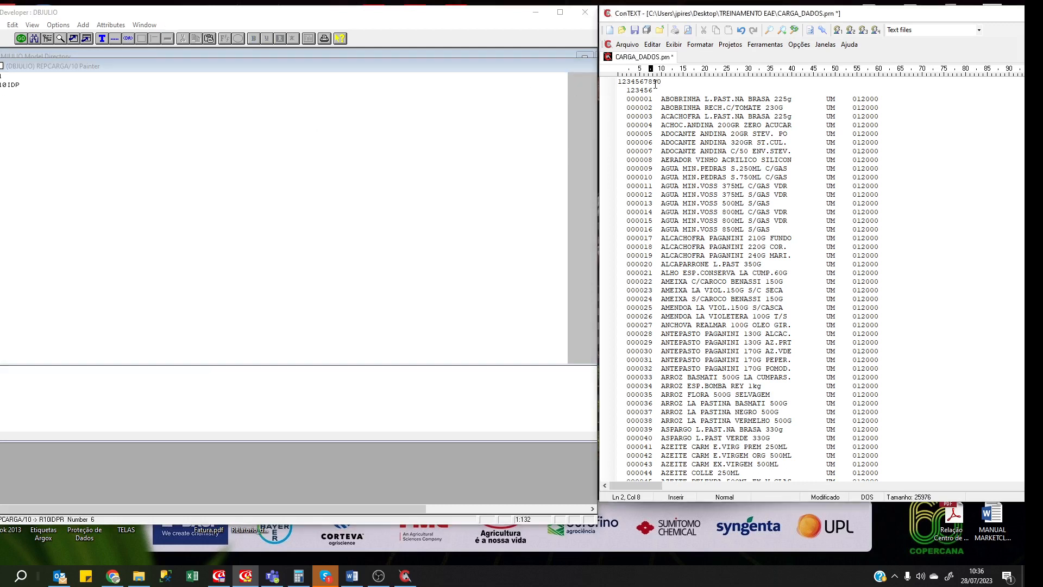
left_click_drag(653, 82, 663, 91)
key("Escape")
key("Return")
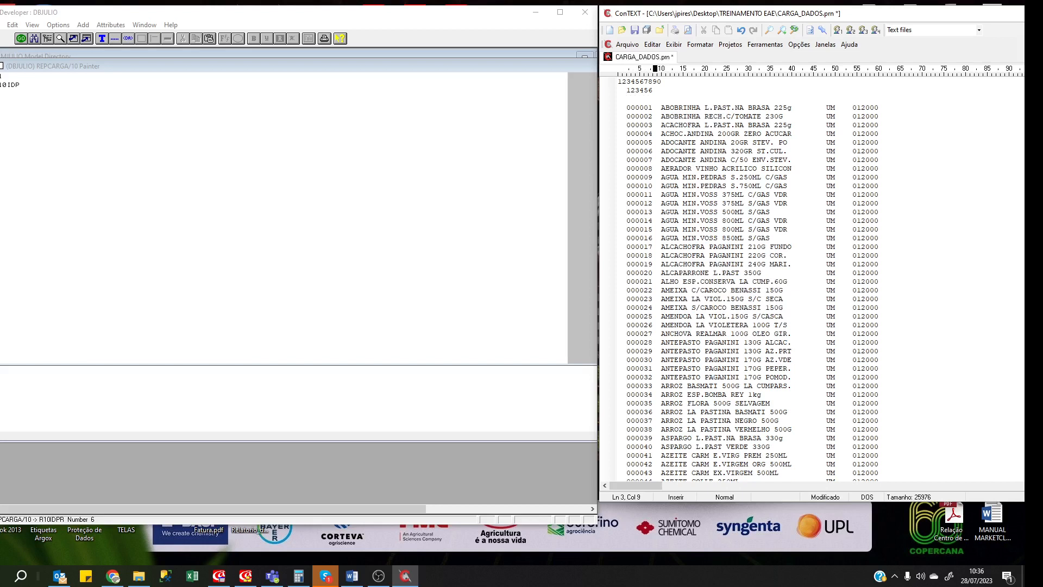
type("12")
left_click(1, 95)
double_click(1, 94)
type("R10")
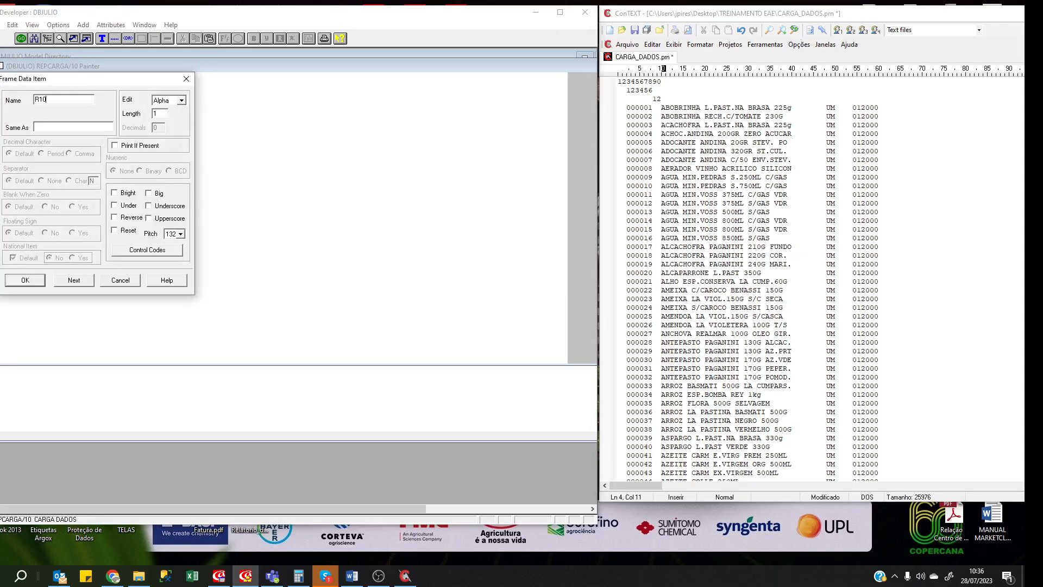
type("SP2")
key("Tab")
type("2")
key("Return")
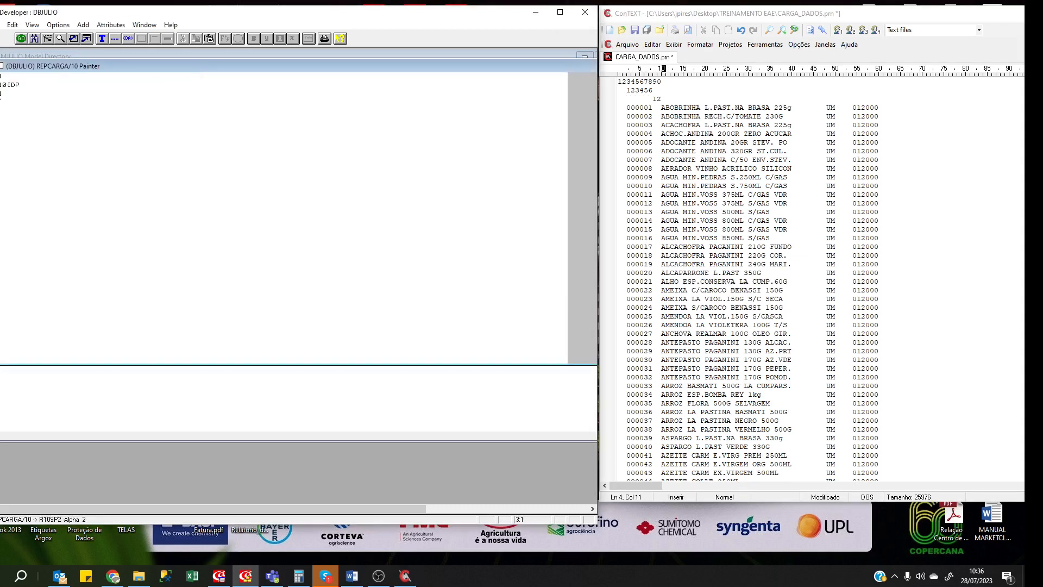
left_click(701, 101)
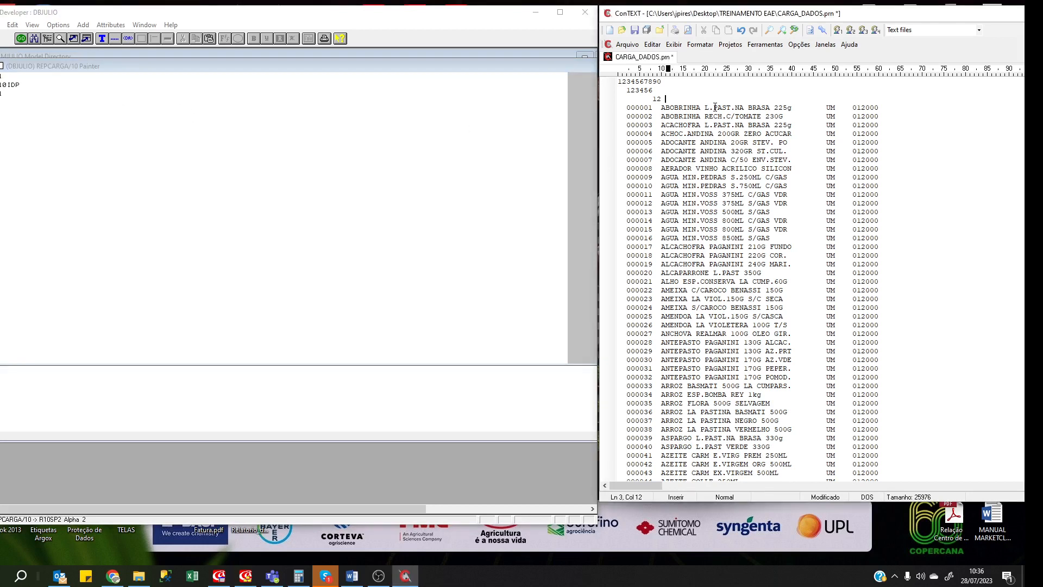
key("Return")
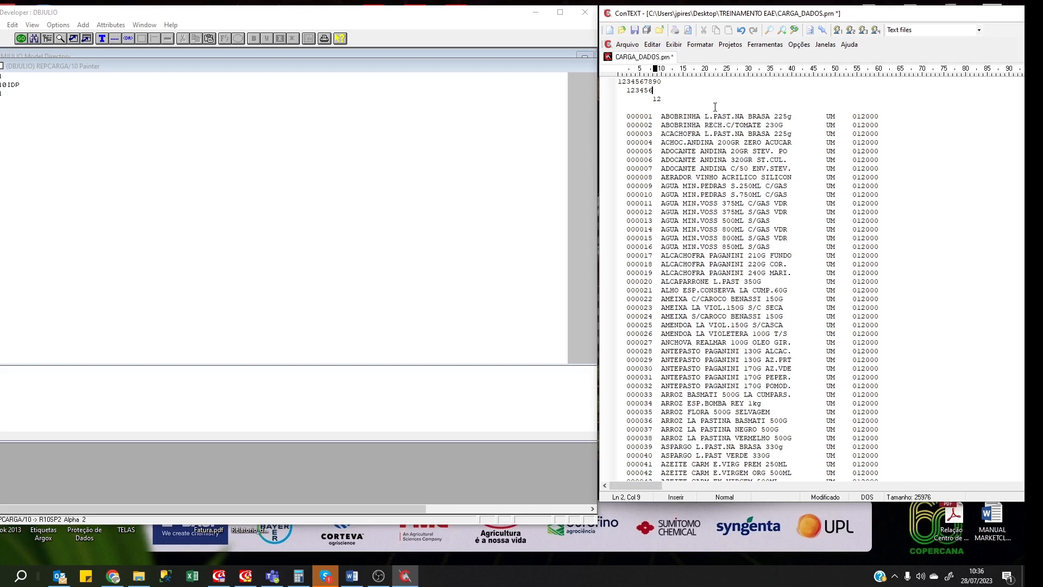
key("Up")
key("Home")
key("shift+End")
key("ctrl+c")
key("Down")
key("Down")
key("ctrl+v")
key("ctrl+v")
key("ctrl+v")
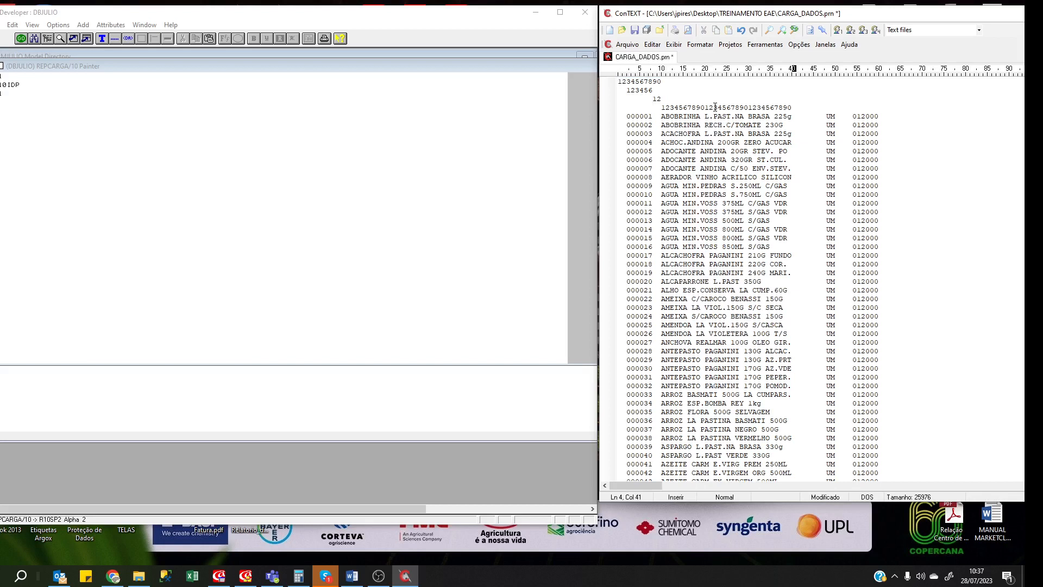
double_click(1, 112)
type("R")
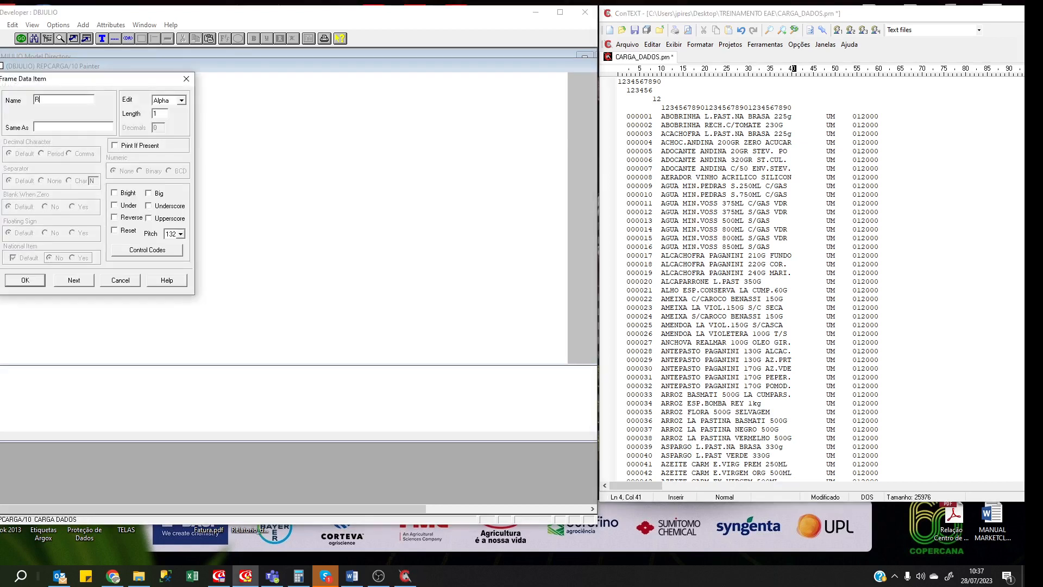
type("10DESC")
key("Tab")
key("Tab")
key("Return")
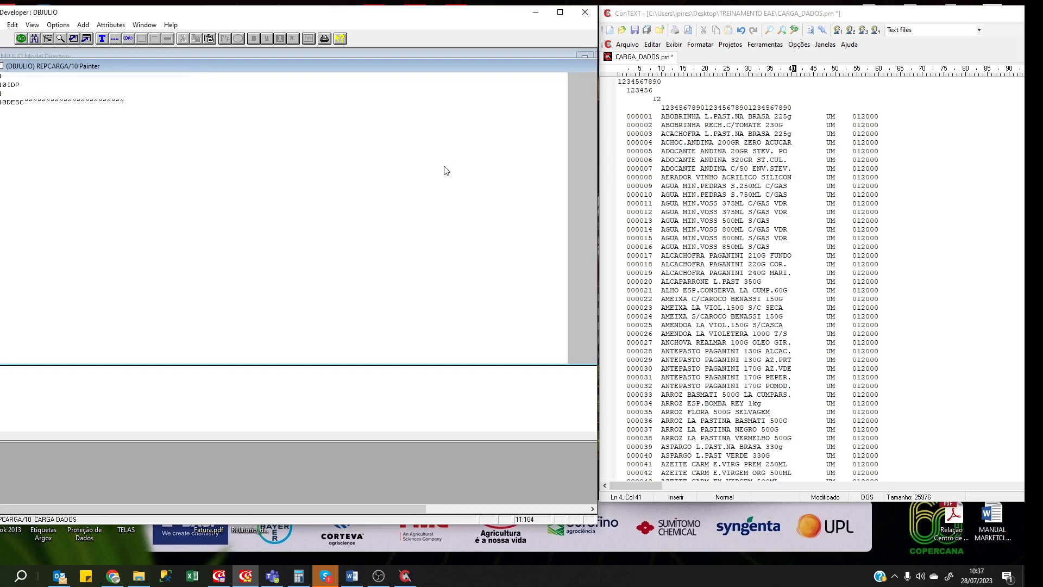
Clear the stray blank line and type a 12345678 counter under the next data column.
left_click(852, 98)
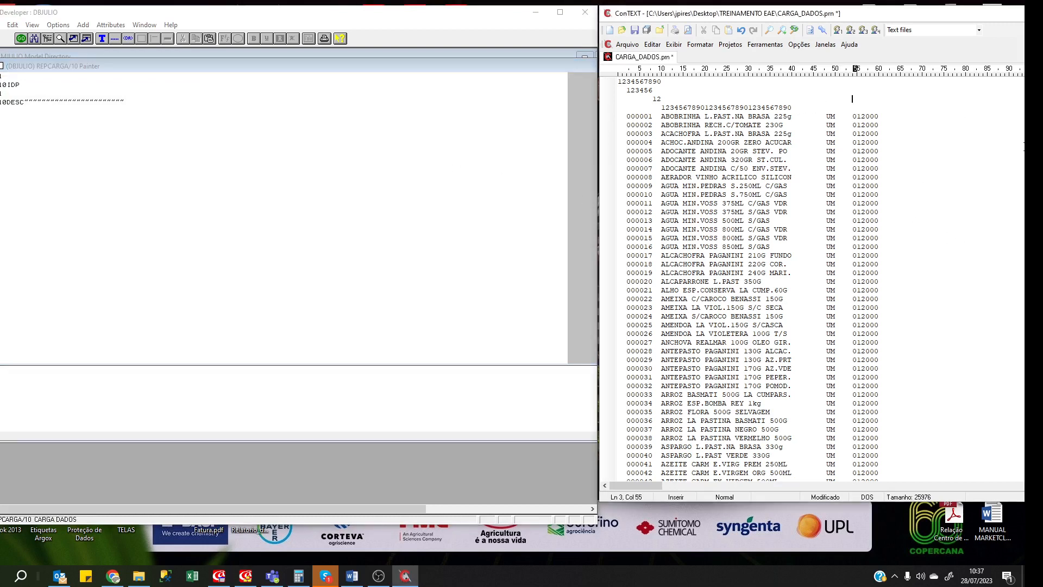
key("Return")
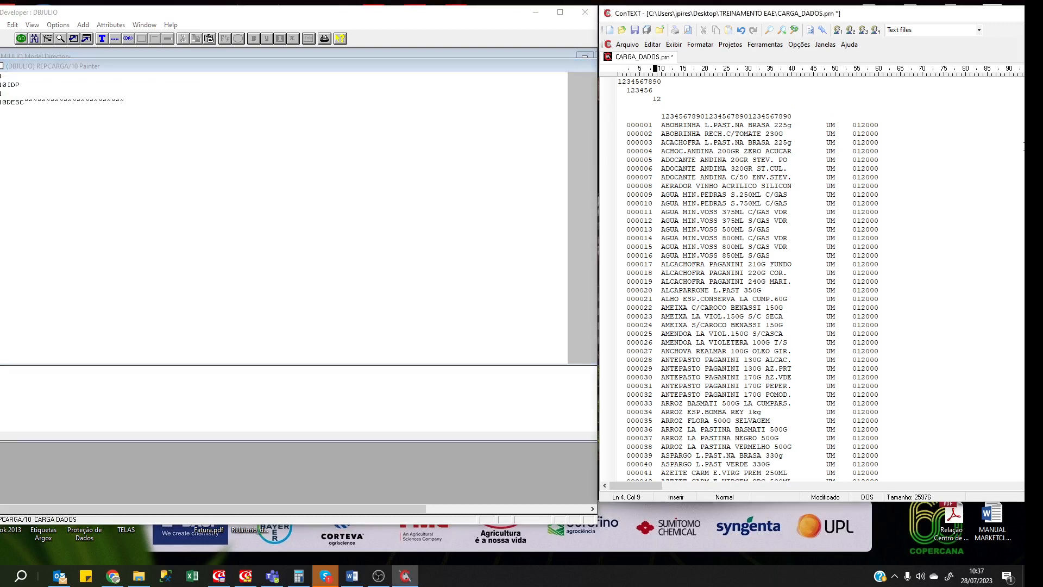
key("Home")
key("shift+End")
key("Delete")
key("Delete")
key("End")
key("Return")
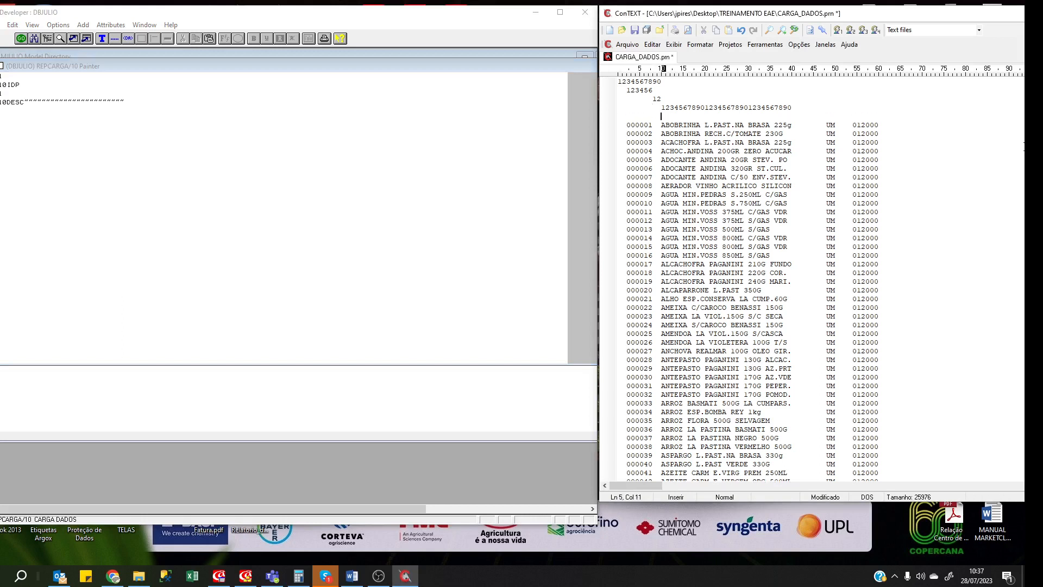
key("Right")
key("Right")
key("Right")
key("Right")
key("Right")
key("Right")
key("Right")
key("Right")
key("Right")
key("Right")
key("Right")
key("Right")
key("Right")
key("Right")
key("Right")
key("Right")
key("Right")
key("Right")
key("Right")
key("Right")
key("Right")
type("12345678")
Add a 2-character spacer field R10SP3 to the frame.
left_click(2, 117)
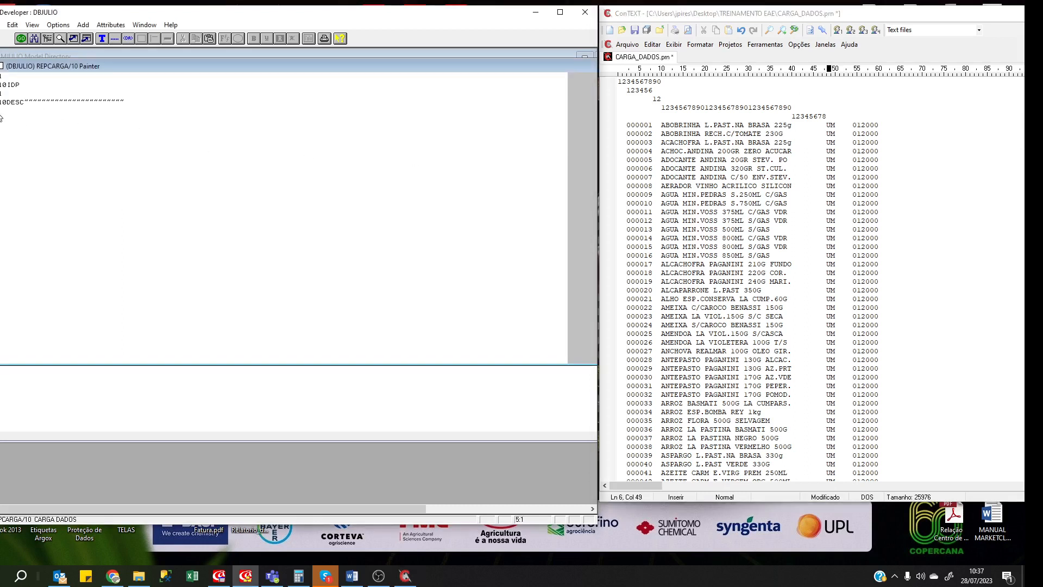
double_click(1, 116)
type("R10S")
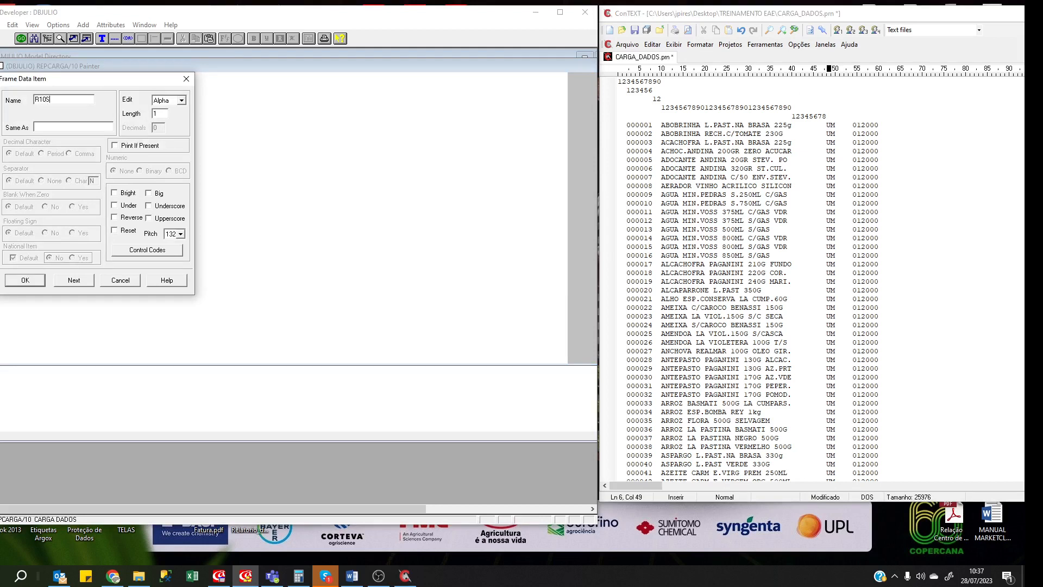
type("P3")
key("BackSpace")
key("Tab")
type("2")
key("Return")
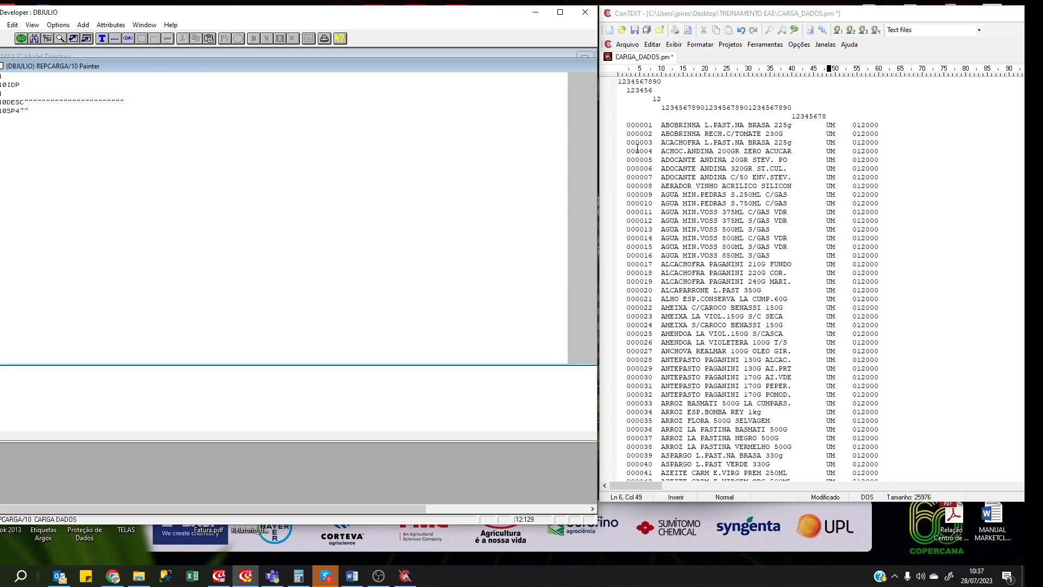
Add a 2-character unit field R10UMB.
double_click(1, 124)
type("R1")
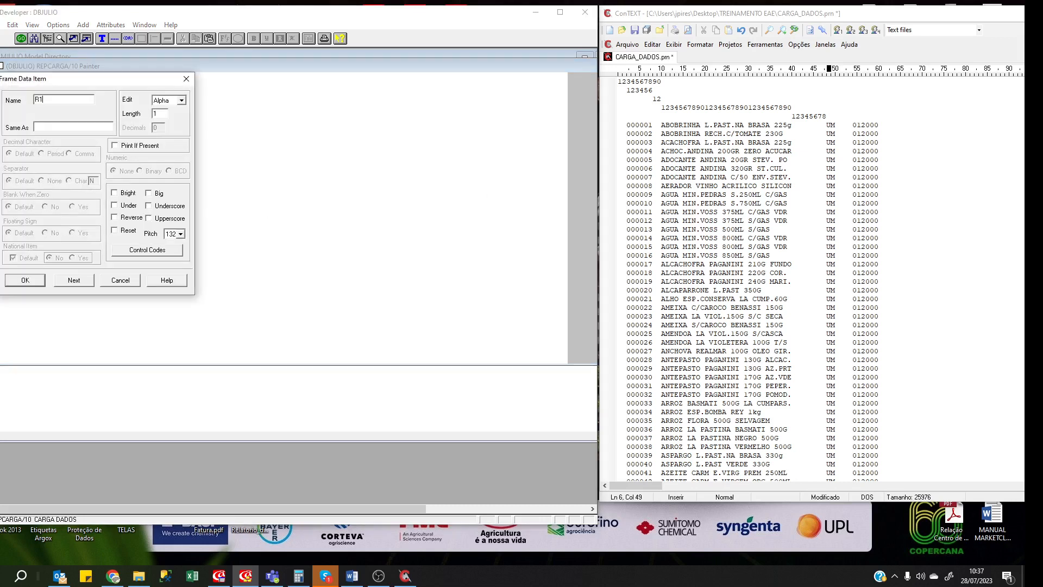
type("0UMB")
key("Tab")
key("Tab")
type("2")
key("Return")
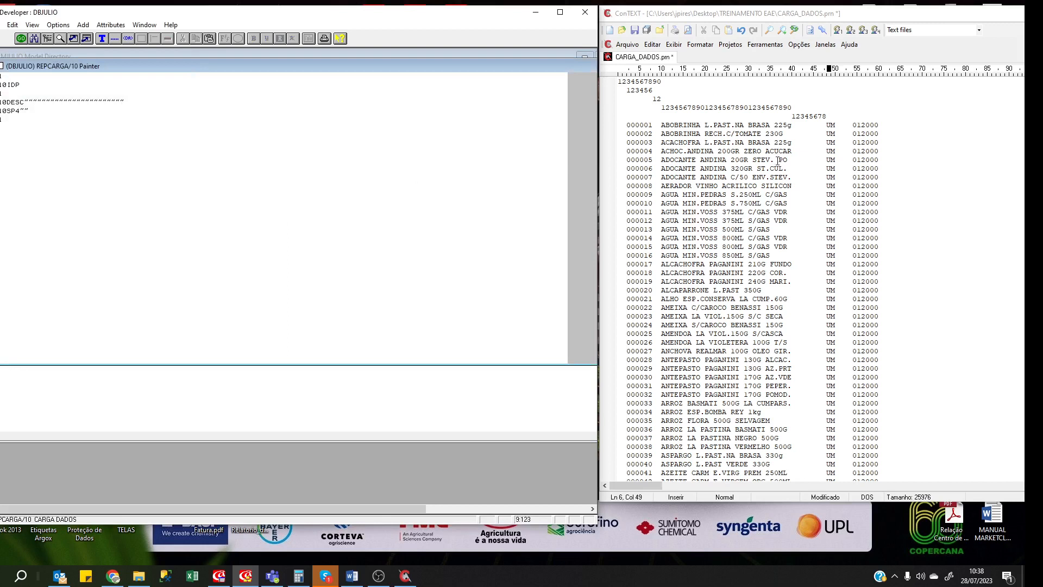
Type a 1234 counter in the data file and add a one-character spacer field R10SP.
left_click(836, 116)
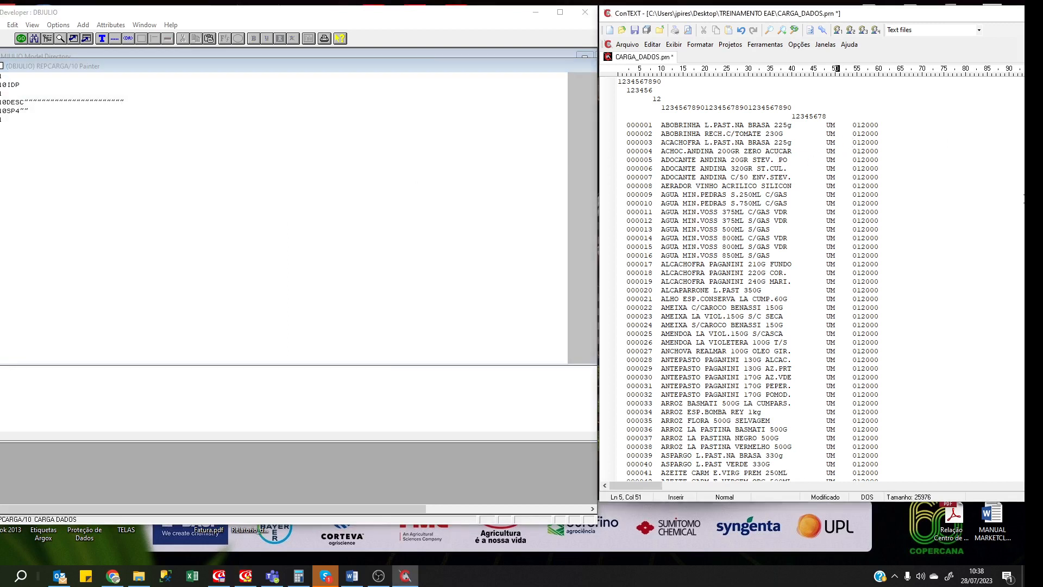
type("1234")
key("Down")
key("Down")
left_click(15, 121)
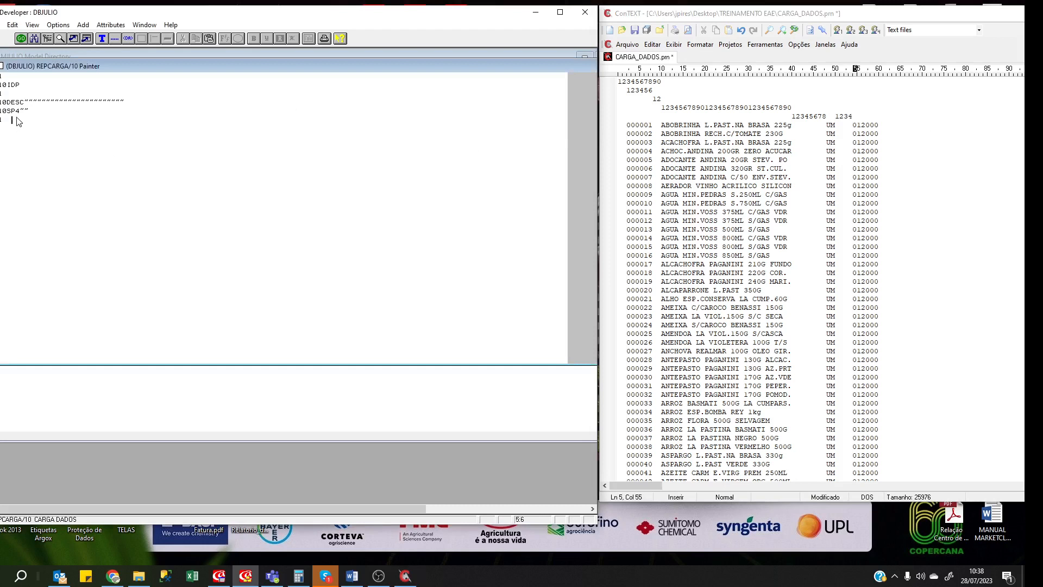
key("Return")
key("ctrl+d")
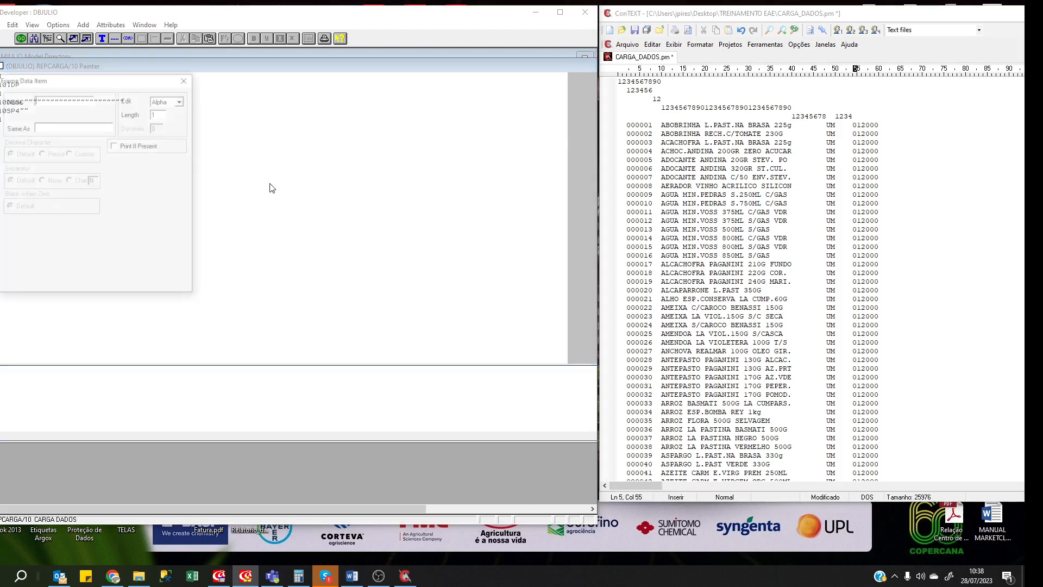
type("R10SP5")
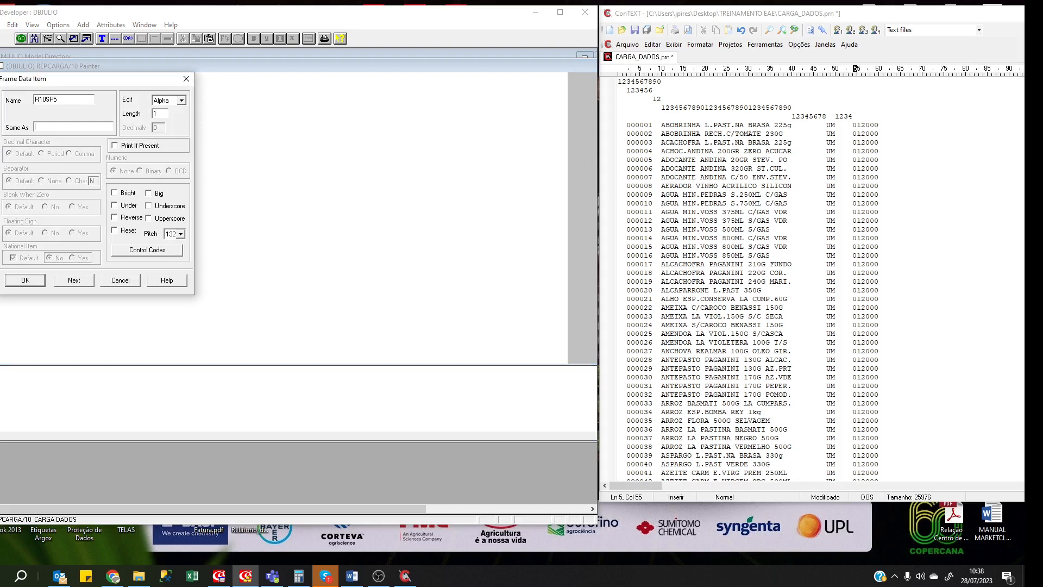
key("Tab")
key("Tab")
key("Return")
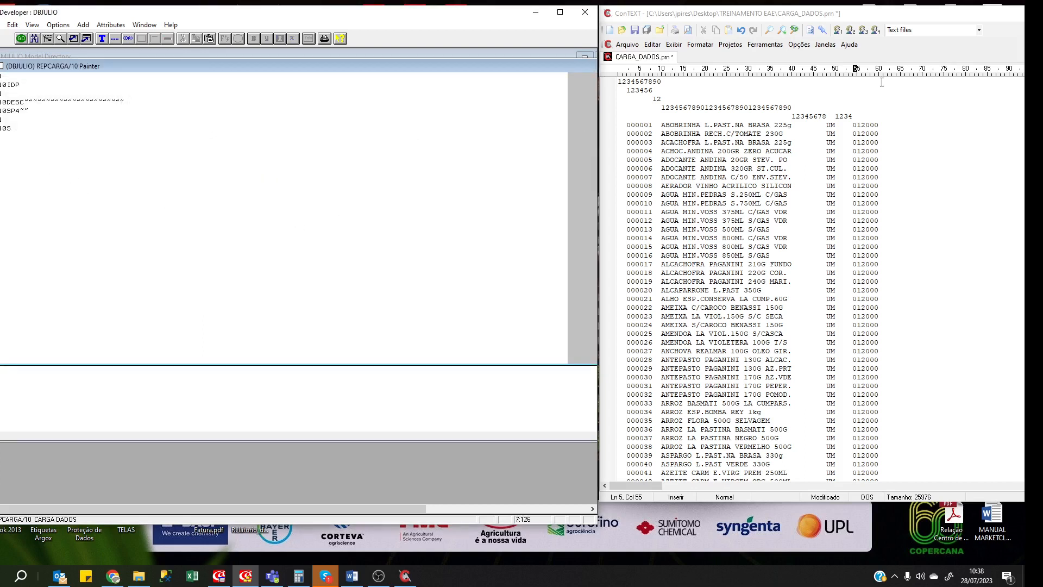
Add a 123456 counter line and define R10PRECO as a 6-character Number field.
left_click(851, 115)
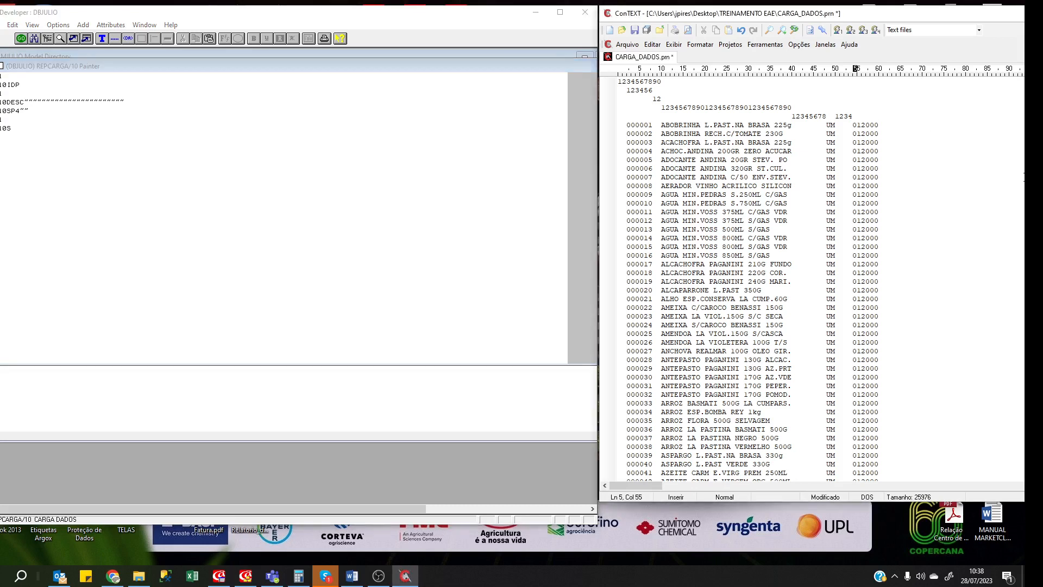
key("Return")
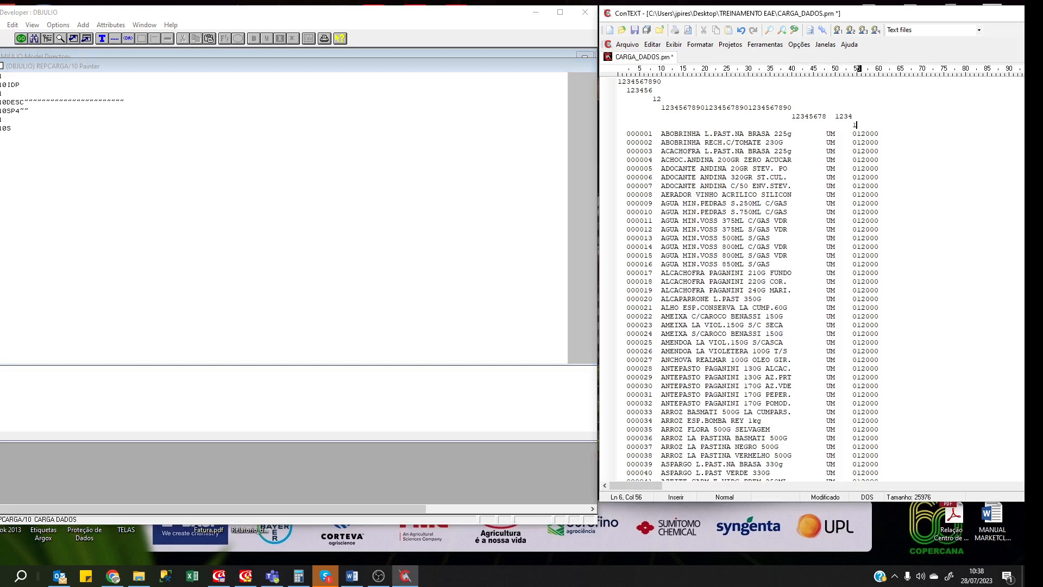
type("123456")
double_click(0, 138)
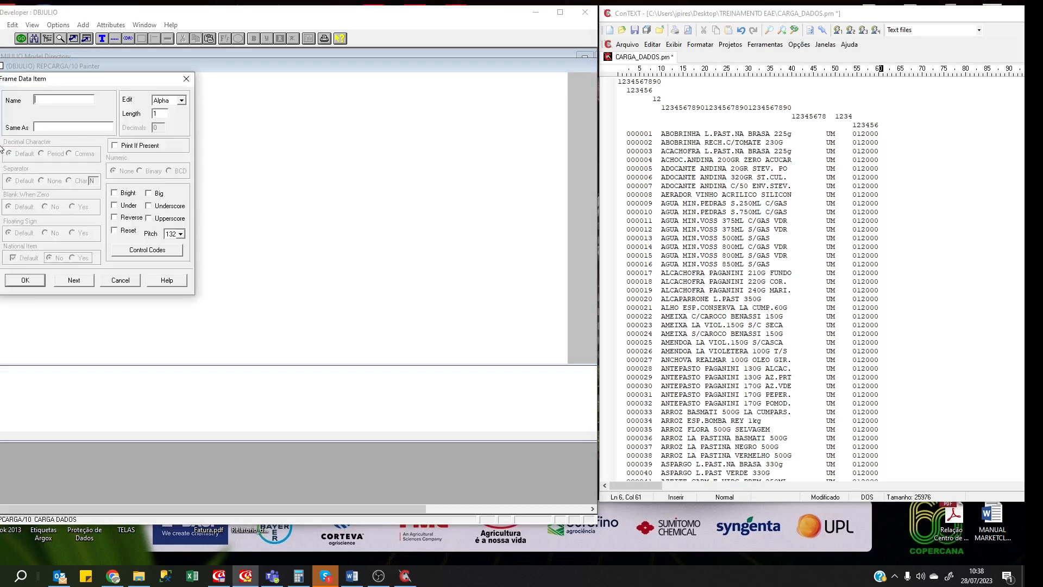
type("R10PRECO")
key("Tab")
key("Tab")
key("shift+Tab")
key("Down")
key("Tab")
type("6")
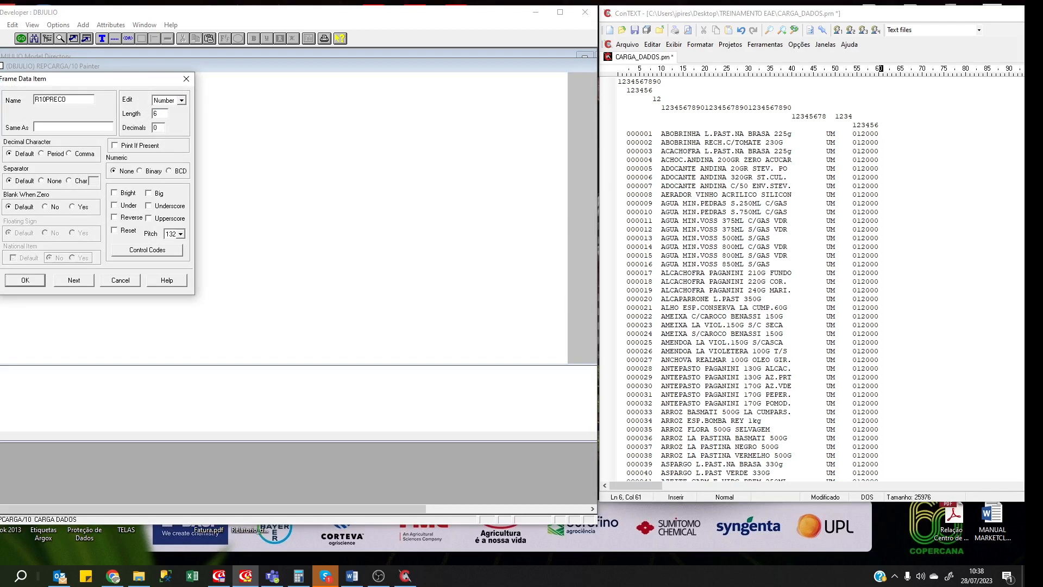
key("Return")
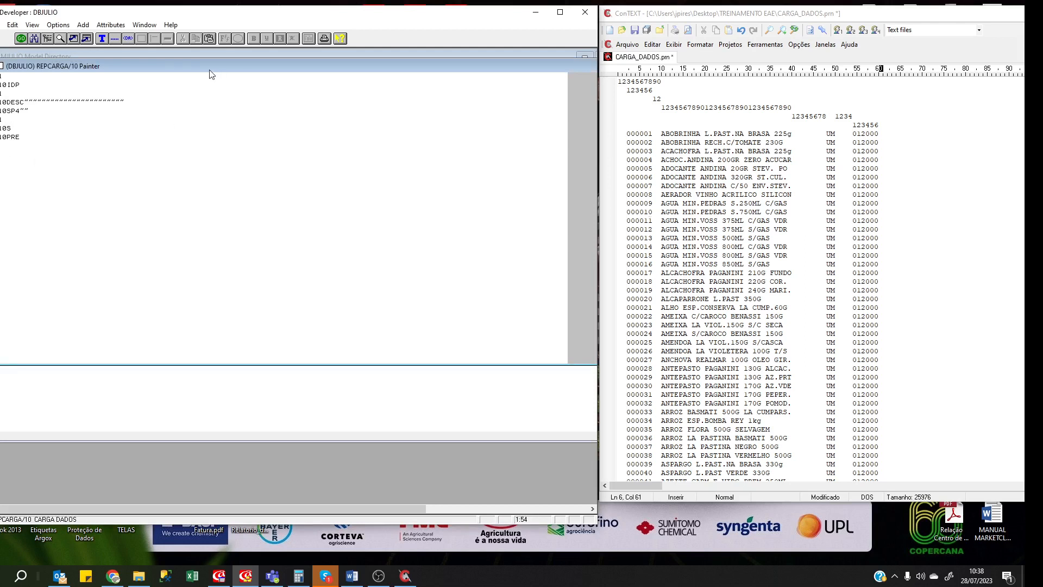
Delete the six column-counter lines from CARGA_DADOS.prn and save the file.
left_click(653, 98)
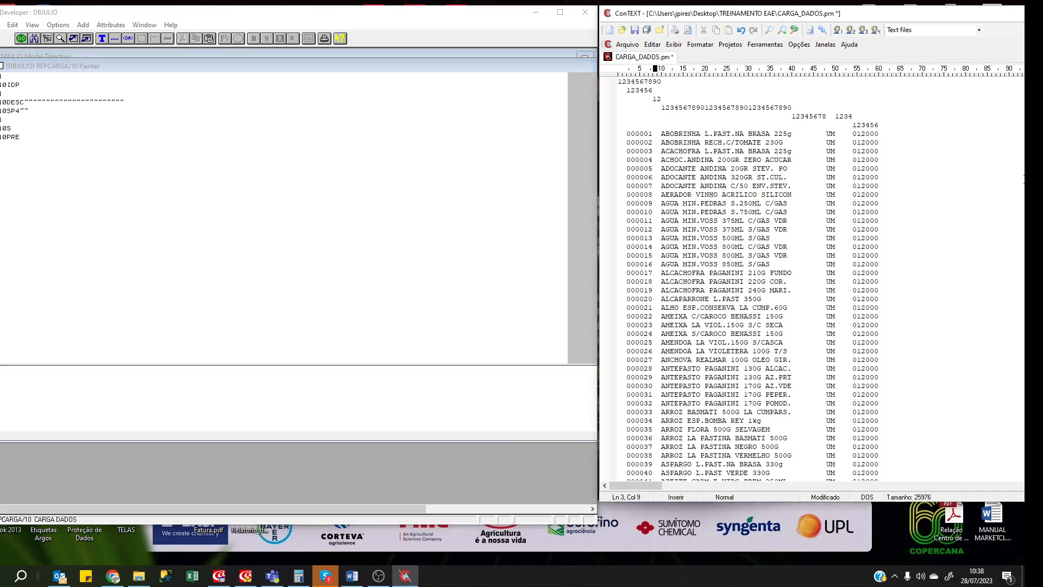
key("ctrl+Home")
key("shift+Down")
key("shift+Down")
key("shift+Down")
key("shift+Down")
key("shift+Down")
key("shift+Down")
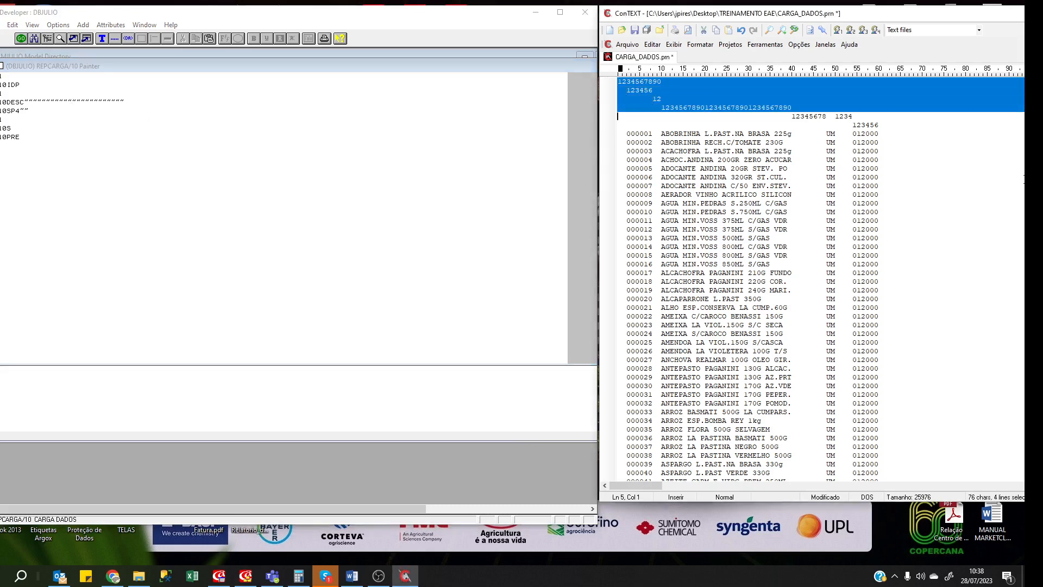
key("Delete")
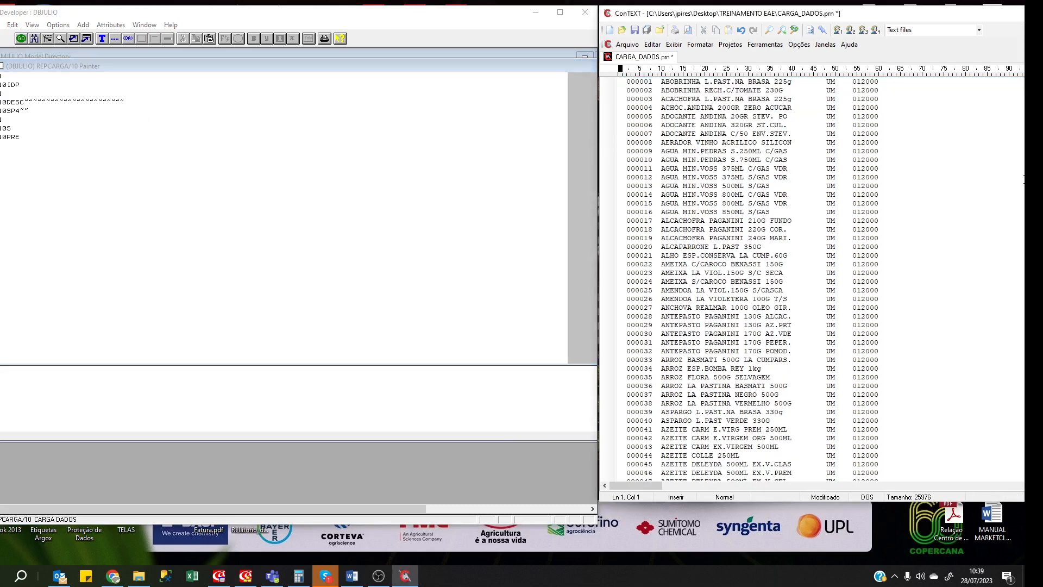
left_click(639, 31)
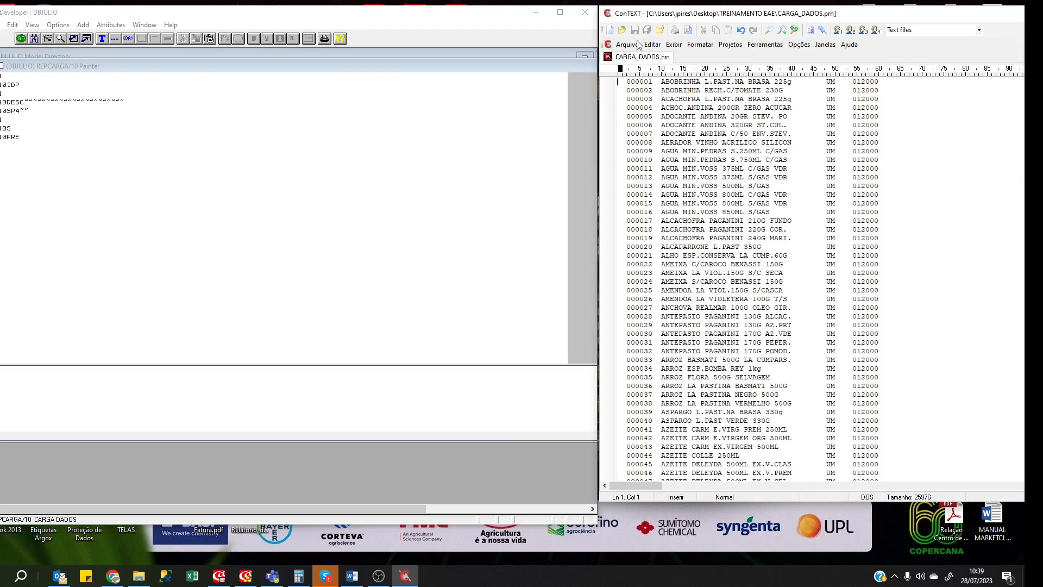
left_click(247, 142)
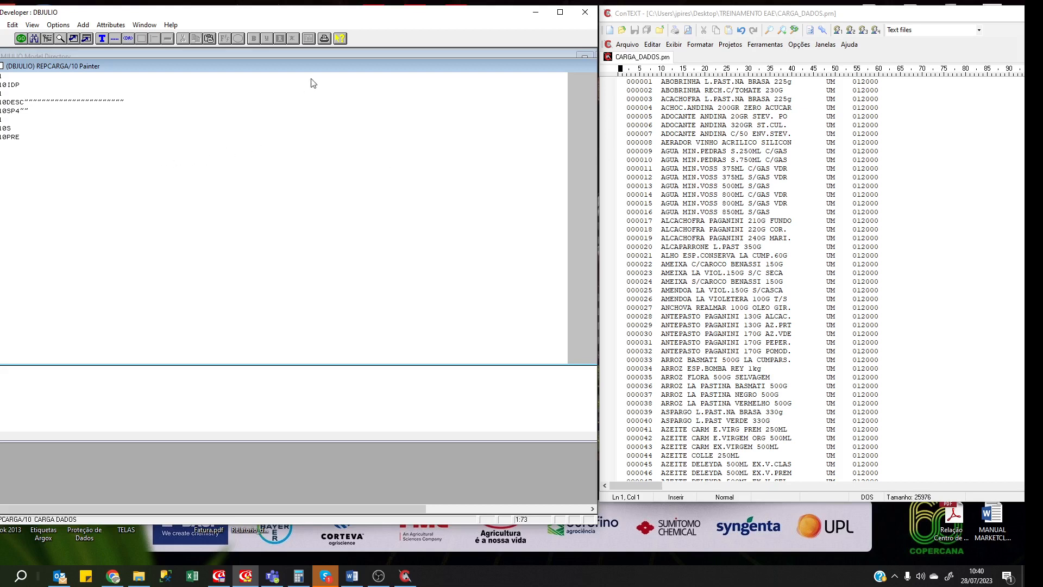
Close the CARGA DADOS frame painter and select REPCARGA/00 in the Model Directory.
double_click(539, 64)
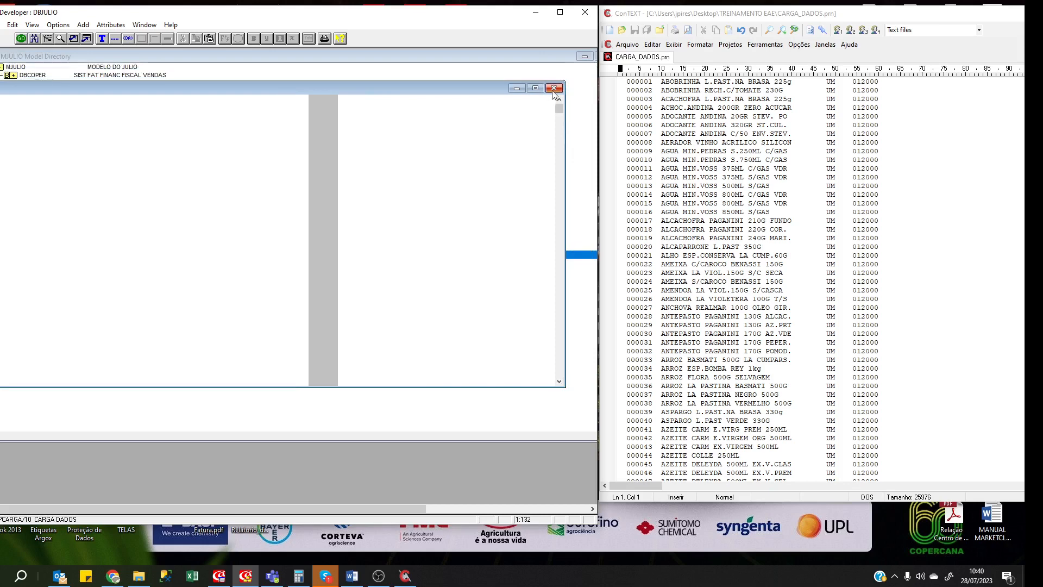
left_click(553, 88)
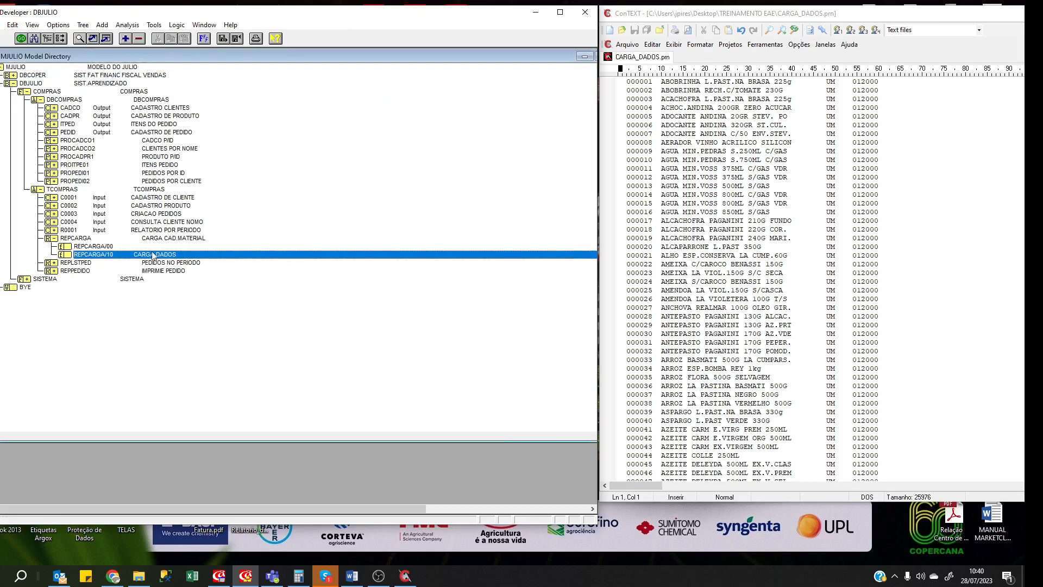
key("Up")
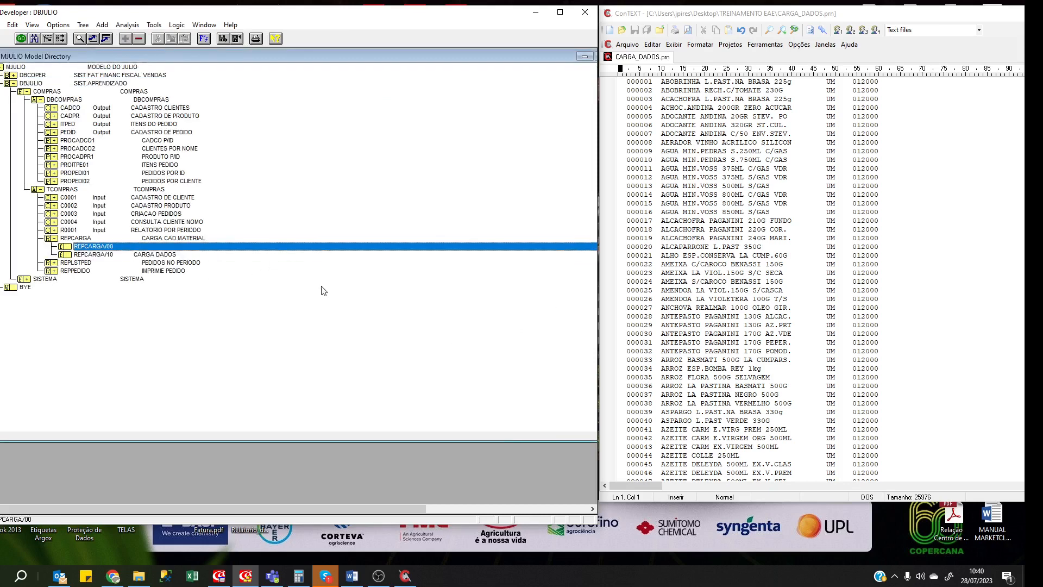
key("ctrl+g")
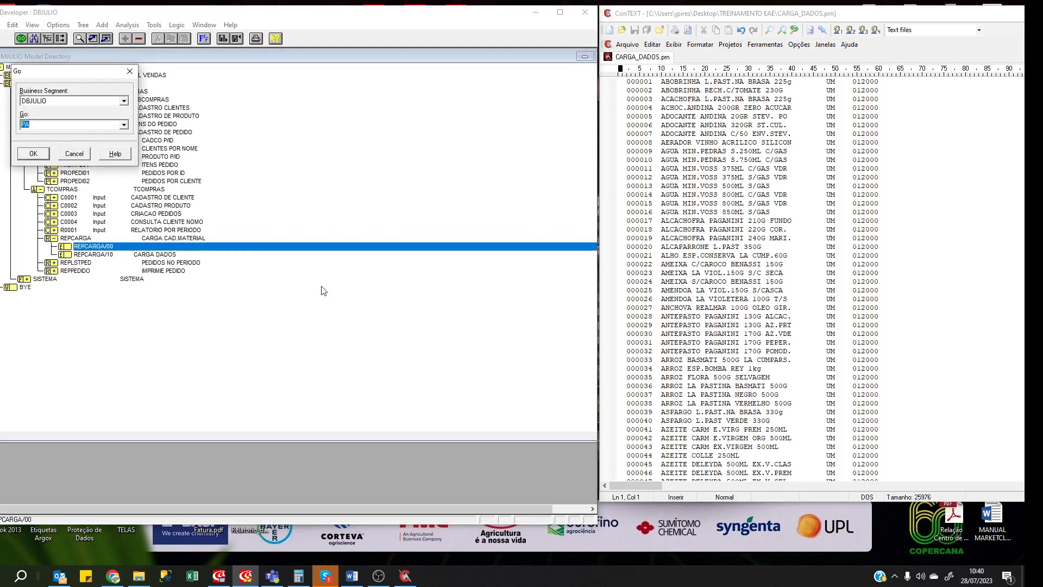
Open the REPCARGA/00 Main Logic (LG) in an enlarged editor and add a blank line.
type("LG")
key("Return")
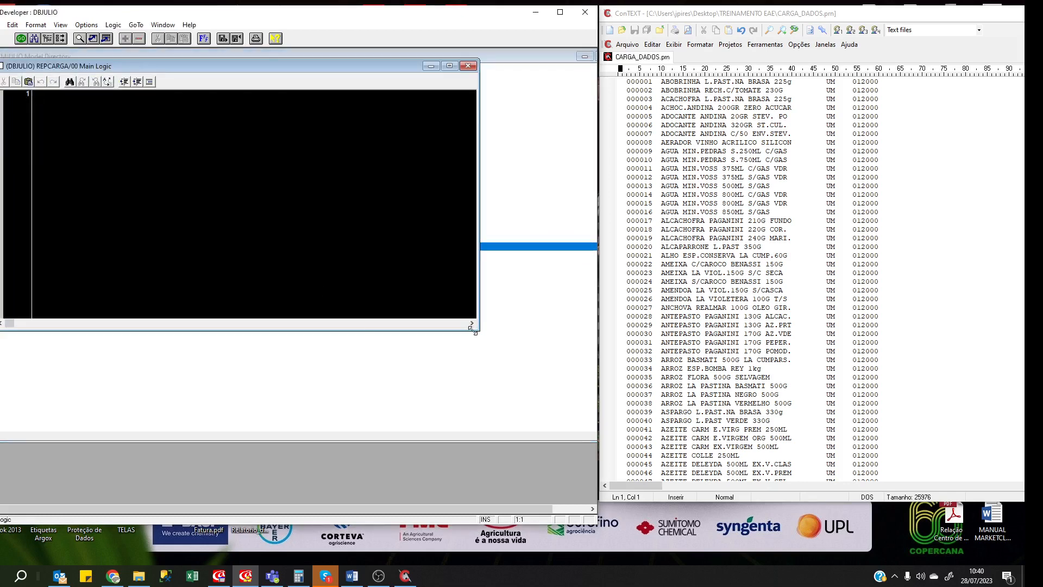
left_click_drag(478, 332, 486, 468)
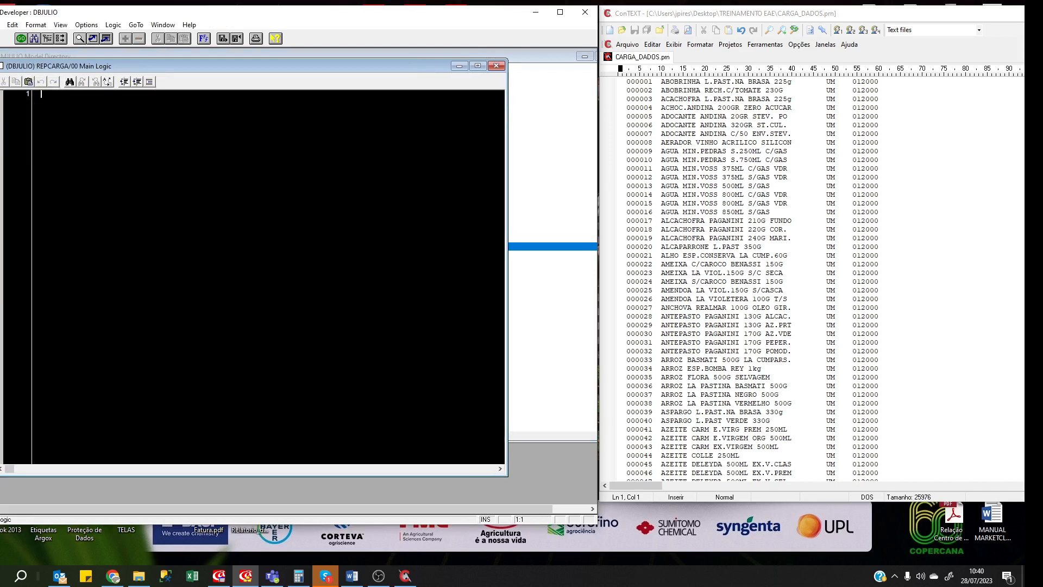
key("Return")
Enter the statement SETT; X (C:\CARGA\CARGA_DADOS.PRN) on line 3, fixing typos.
type("SETT; X (C:\\:\\CARGA\\CARGA_DADOS")
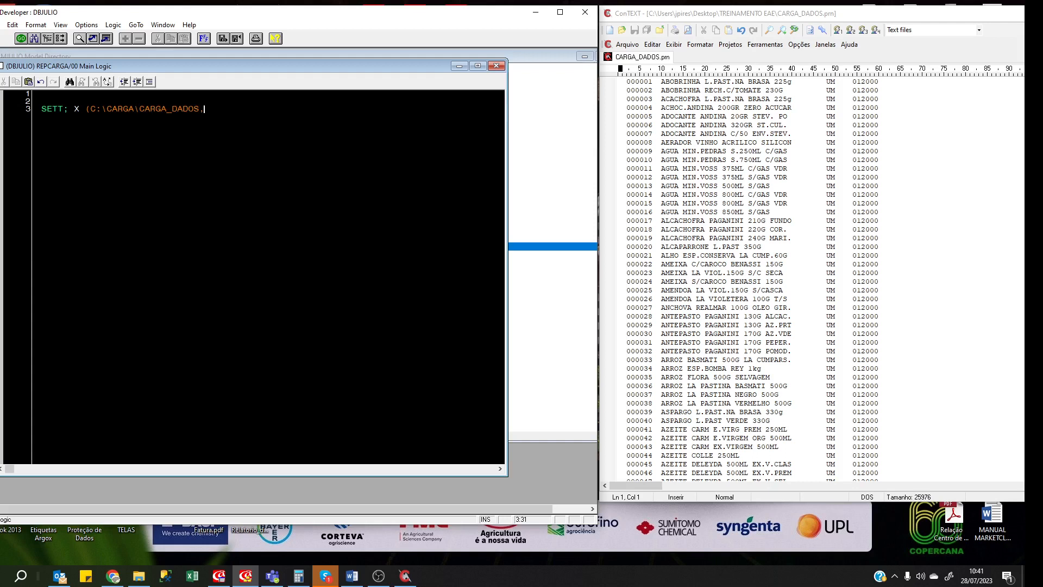
type(".PRN)")
key("Return")
key("shift+End")
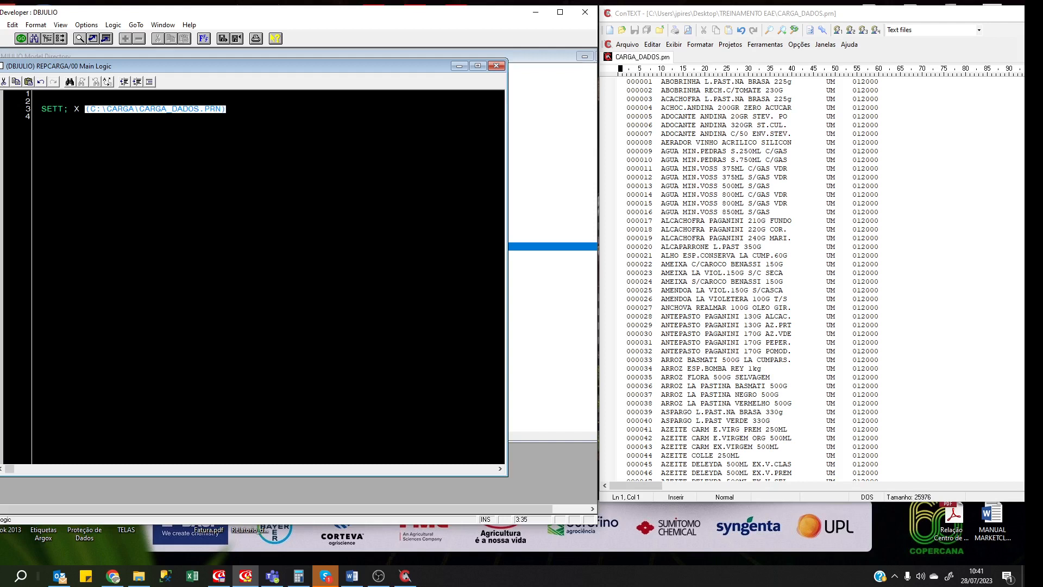
key("Home")
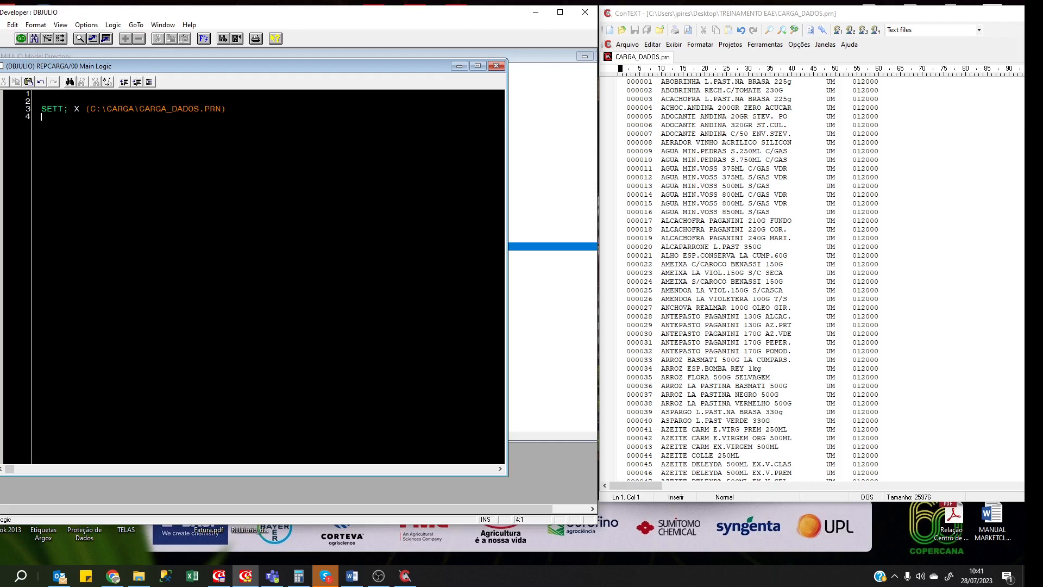
Write DT; ACTUAL X EAS on line 6, then check the data file's columns in ConTEXT.
key("Return")
key("Return")
type("DT; ACTUAL X EAS")
left_click(676, 230)
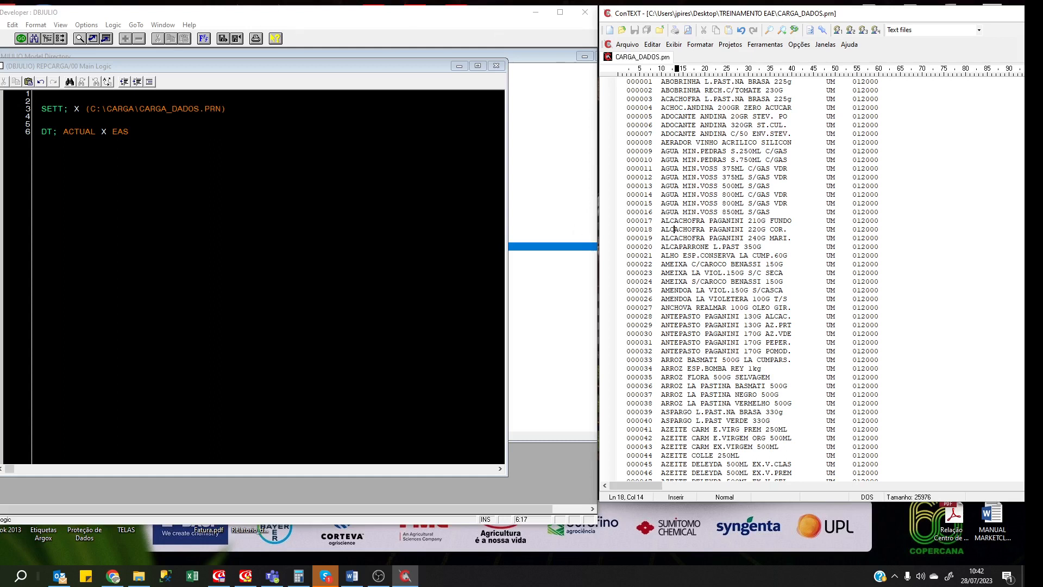
Complete line 6 as DT; ACTUAL X EAS;10, removing the stray slash and extra space.
left_click(129, 132)
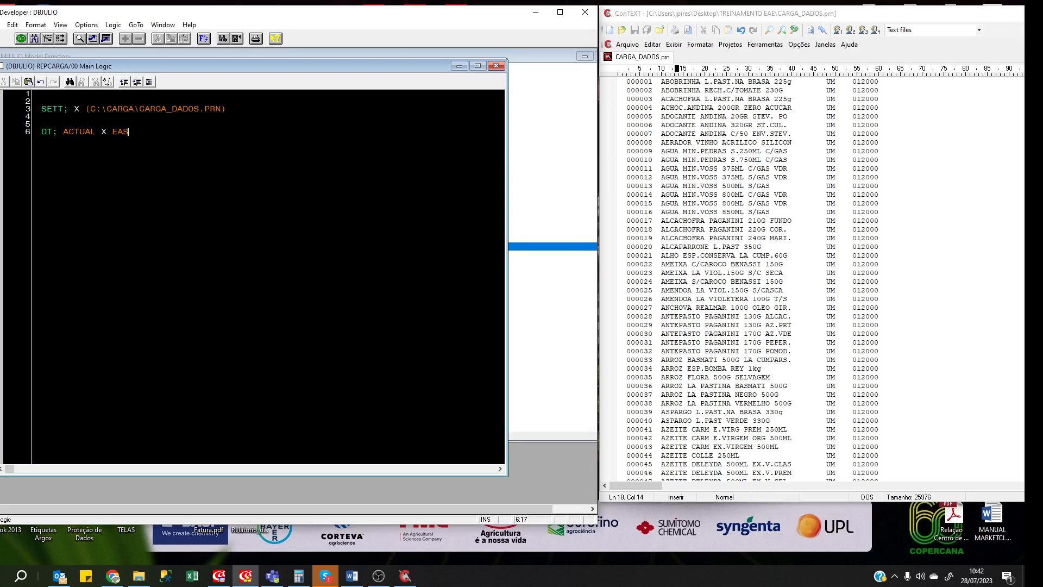
type("/")
key("BackSpace")
type("; 10")
left_click_drag(172, 66, 192, 75)
key("Left")
key("Left")
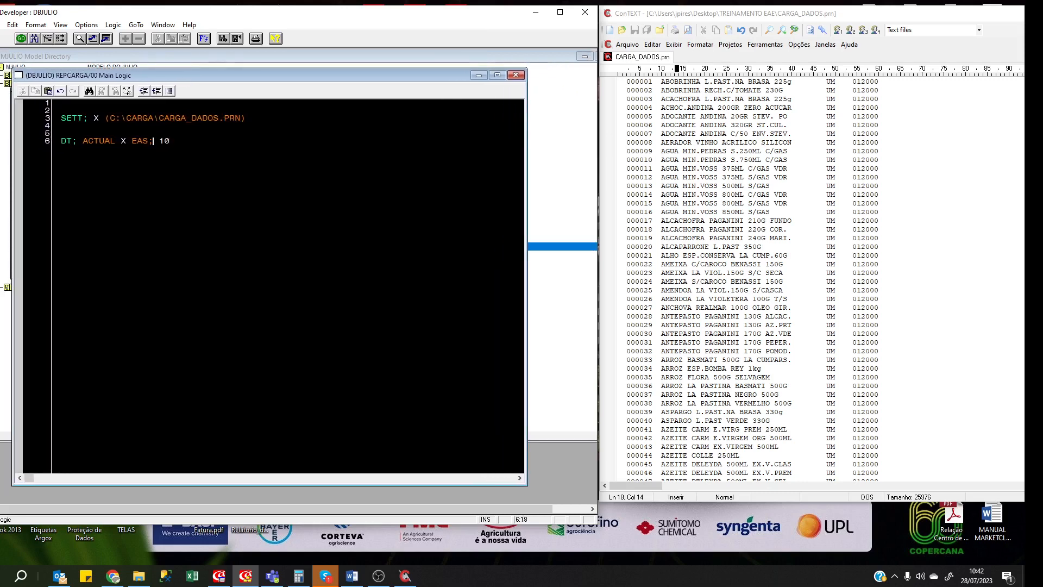
key("Delete")
key("End")
Add END; on a new line after the read statement.
key("Return")
type("END;")
key("Return")
key("Return")
key("Return")
key("Return")
Create a new frame 94 LINHA under the REPCARGA process.
left_click(183, 54)
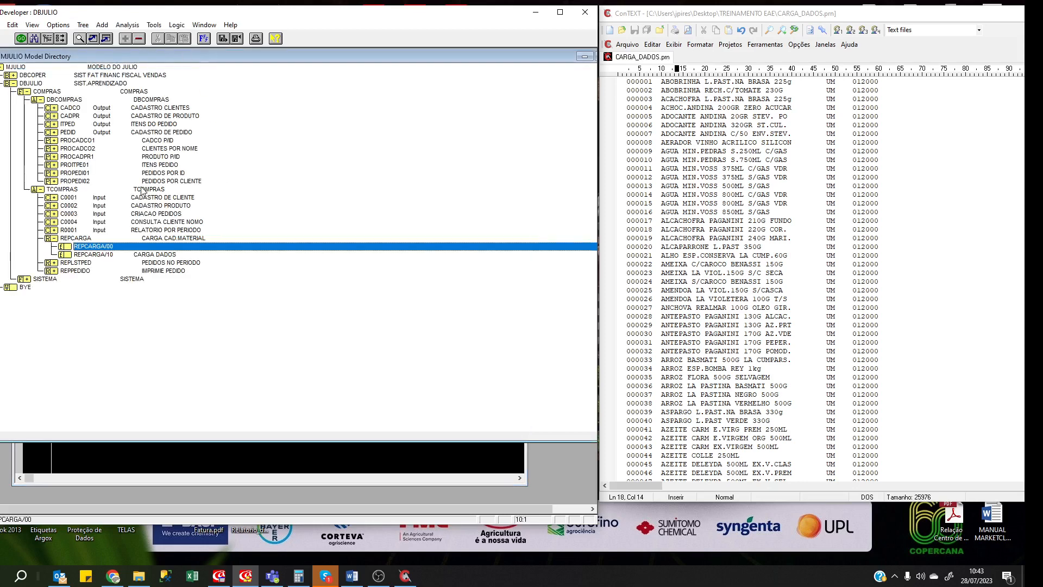
left_click(112, 240)
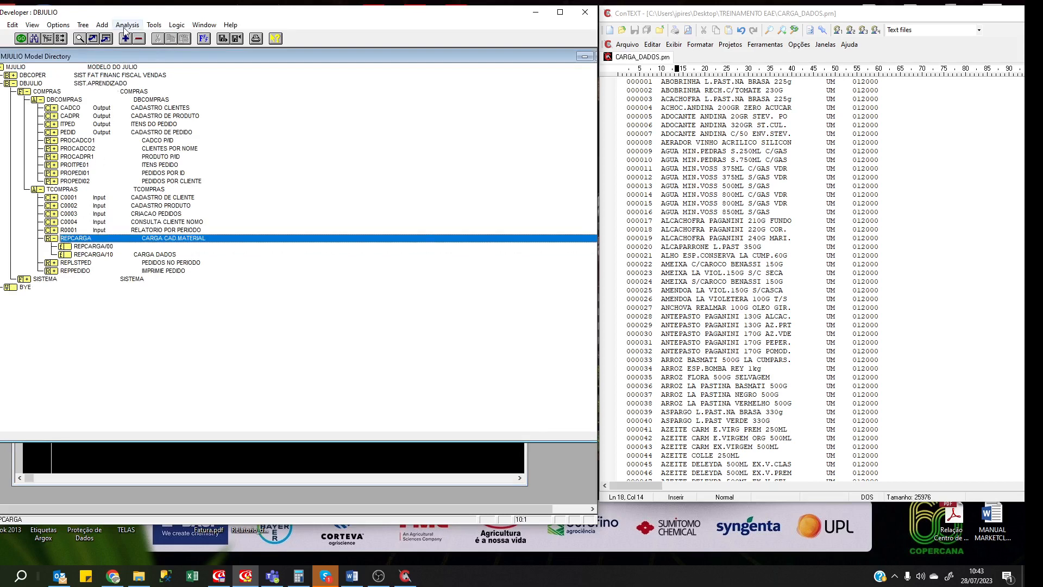
left_click(125, 38)
left_click(189, 155)
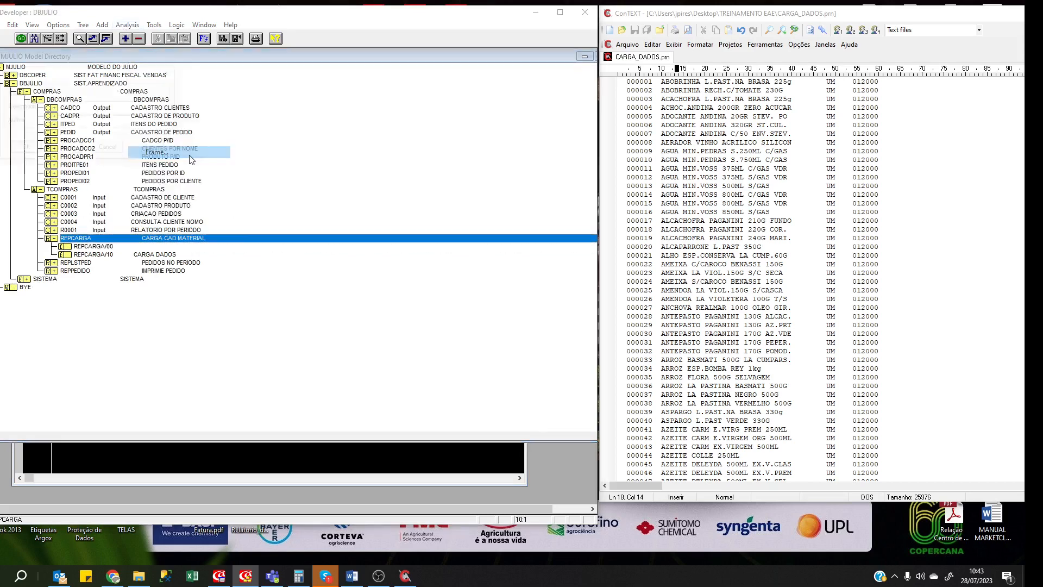
type("94")
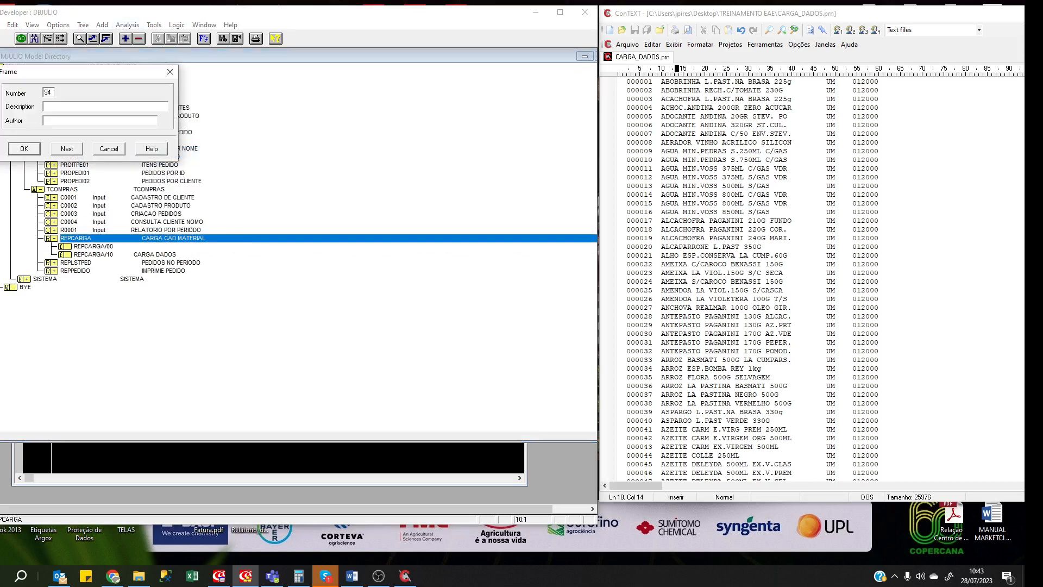
type("LINHAJCP")
key("Return")
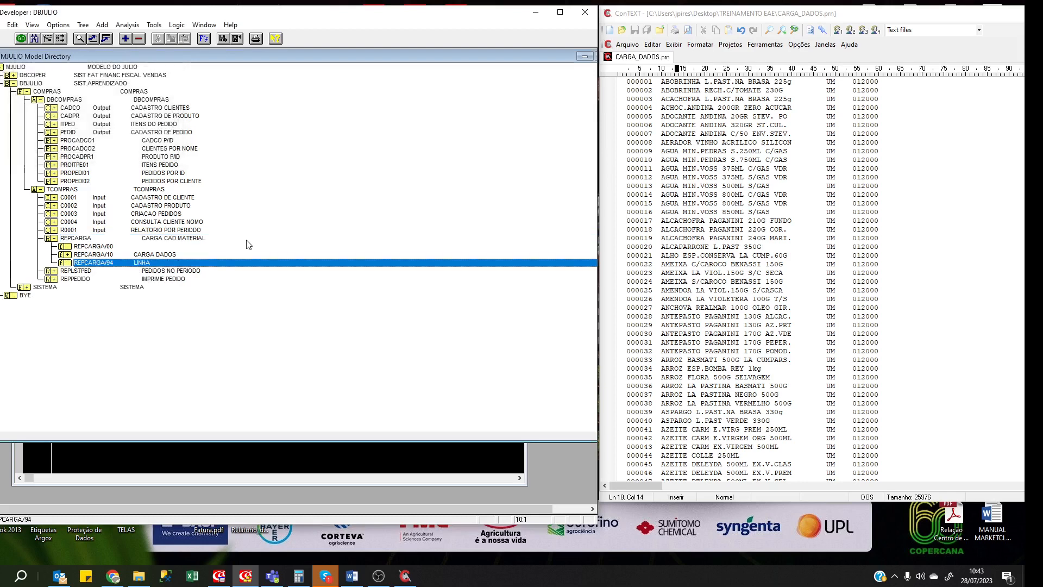
In frame 94's painter, add a 100-character data item R94LINHA, then close the painter.
key("ctrl+g")
type("A")
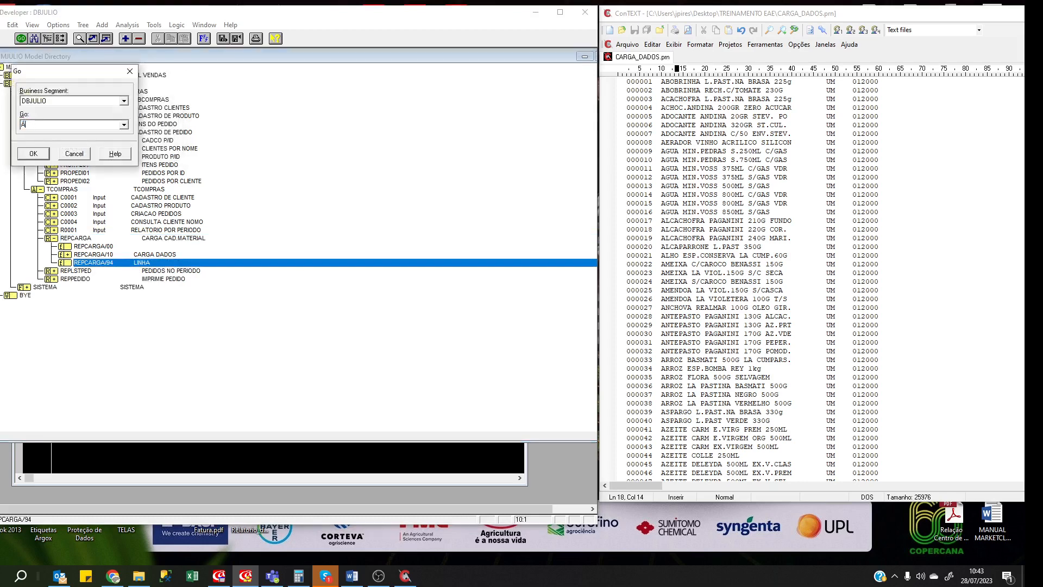
key("Return")
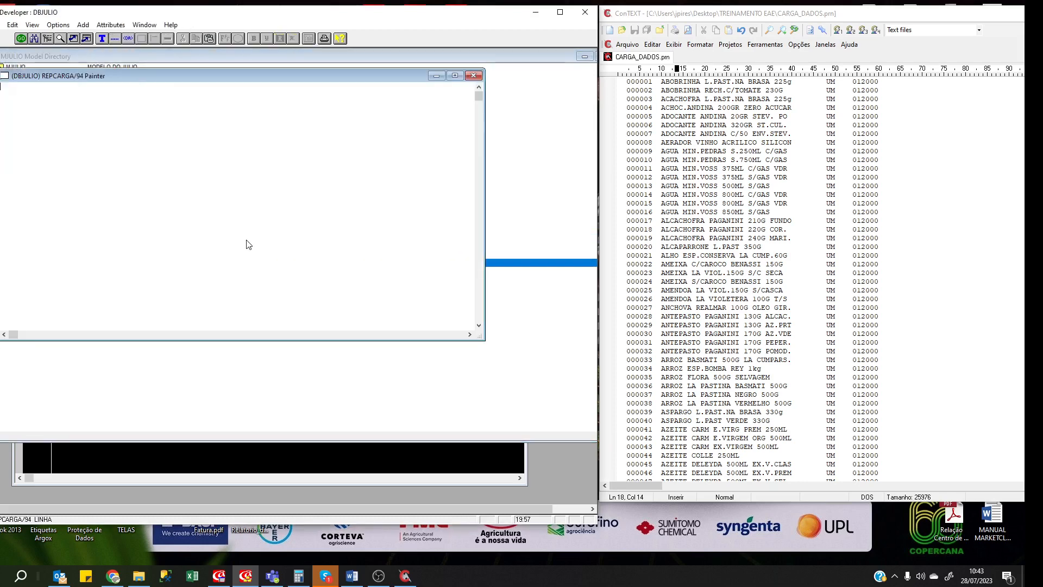
double_click(3, 86)
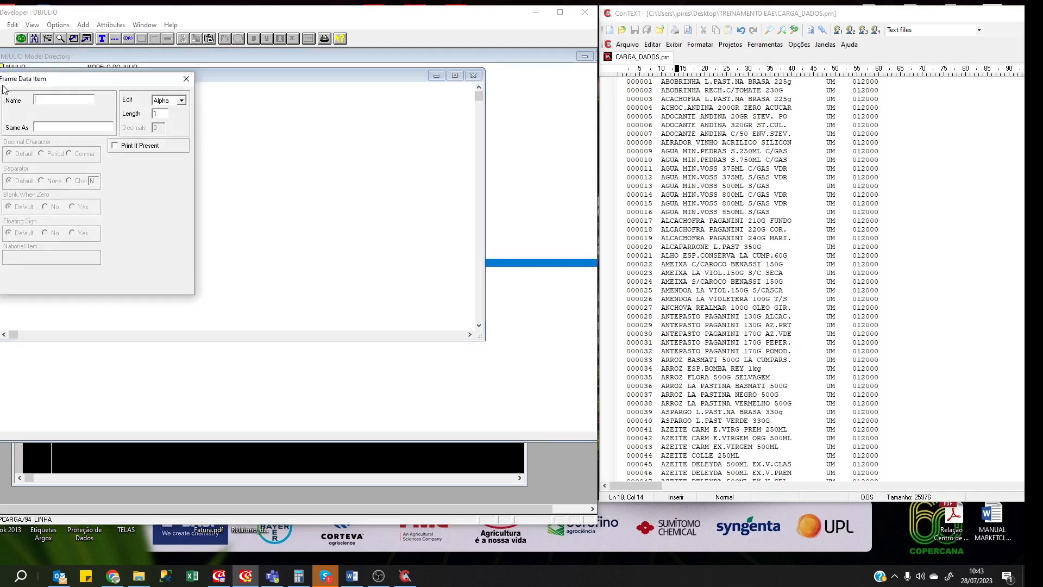
type("R94LI")
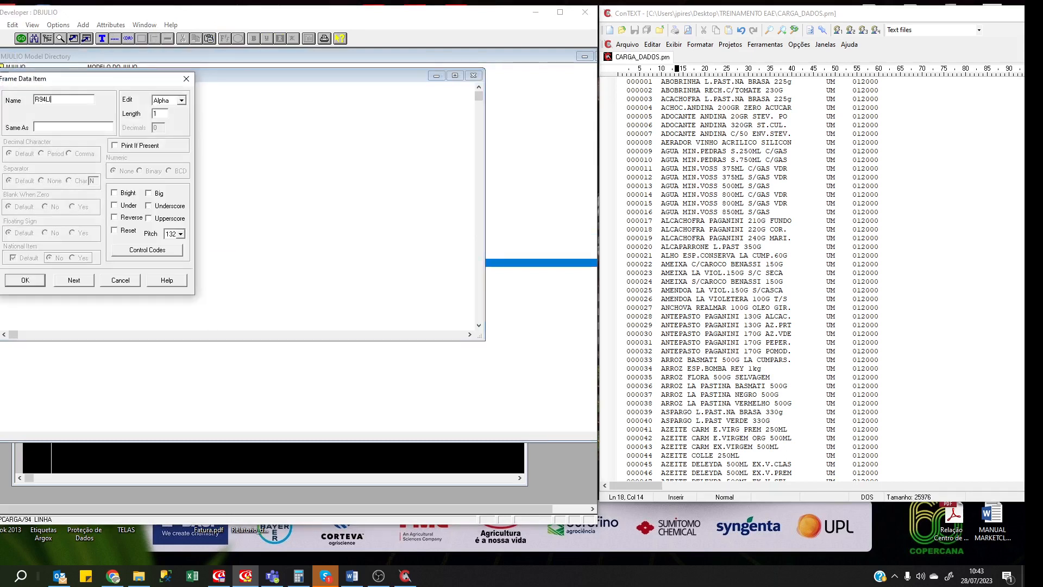
type("NHA")
key("Tab")
key("Tab")
type("100")
key("Return")
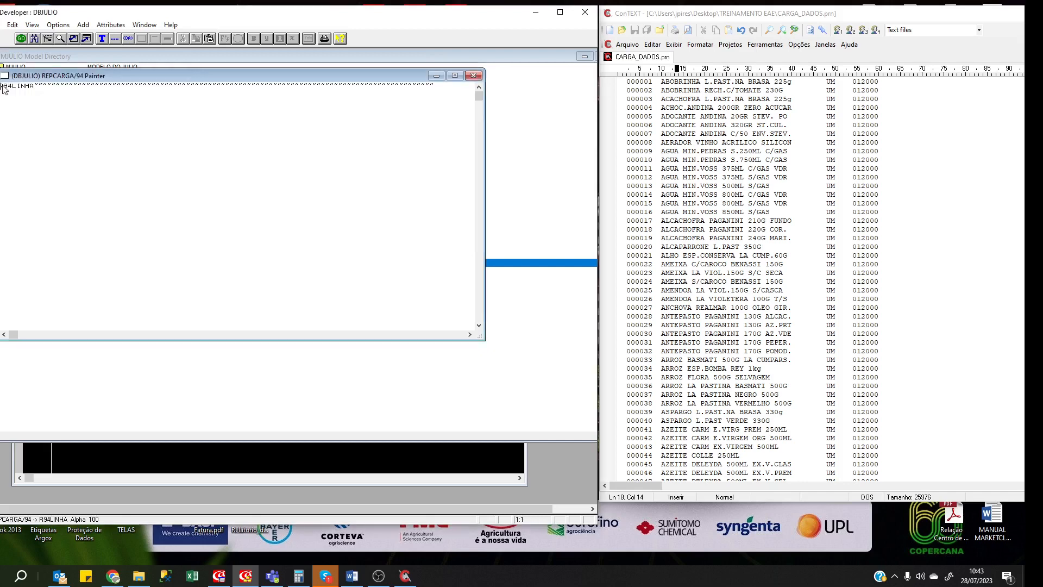
left_click(473, 75)
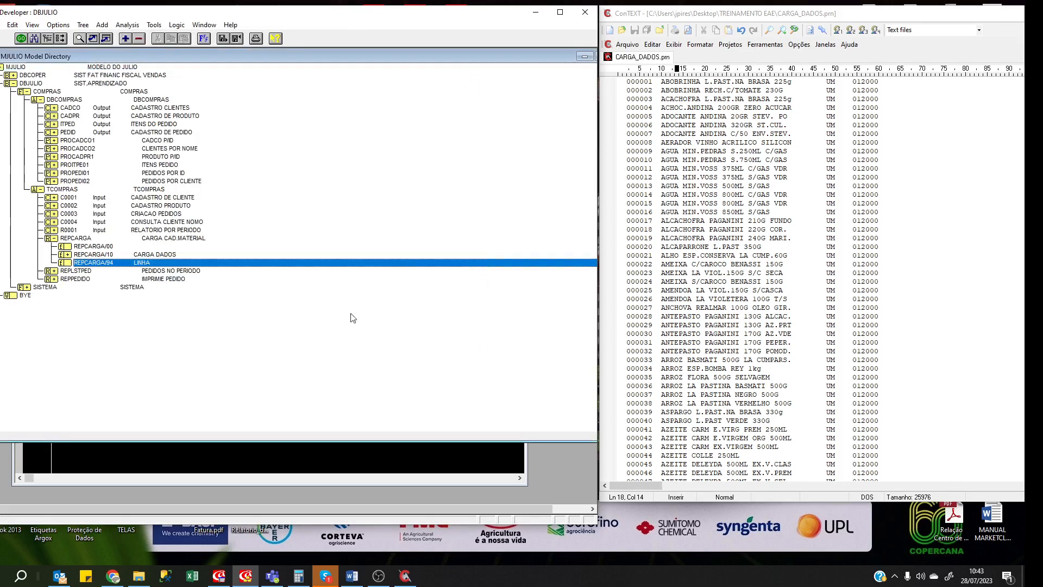
Open the main logic (LG) of frame REPCARGA/00.
left_click(181, 254)
left_click(174, 248)
double_click(174, 249)
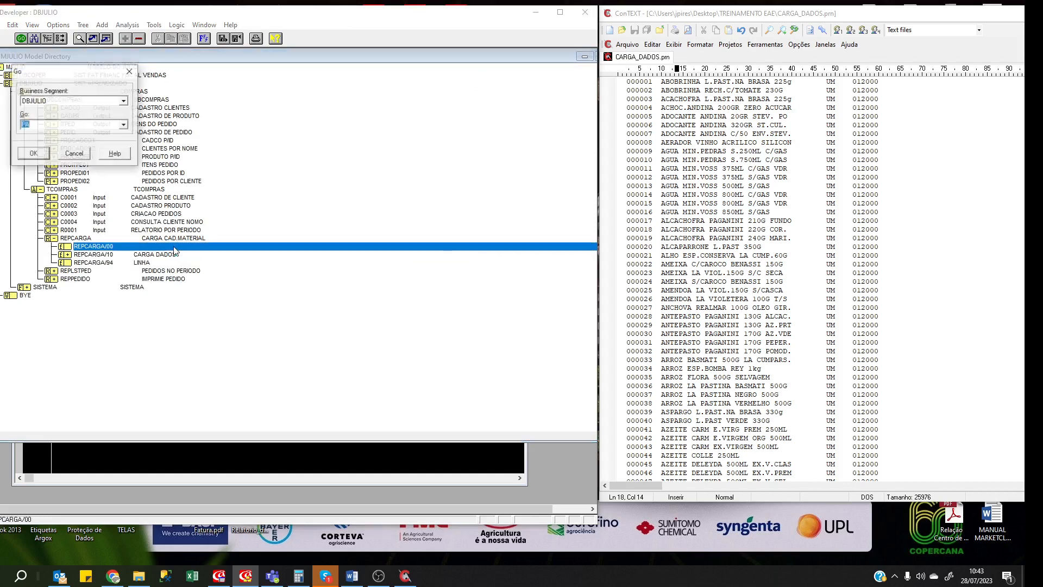
type("LG")
key("Return")
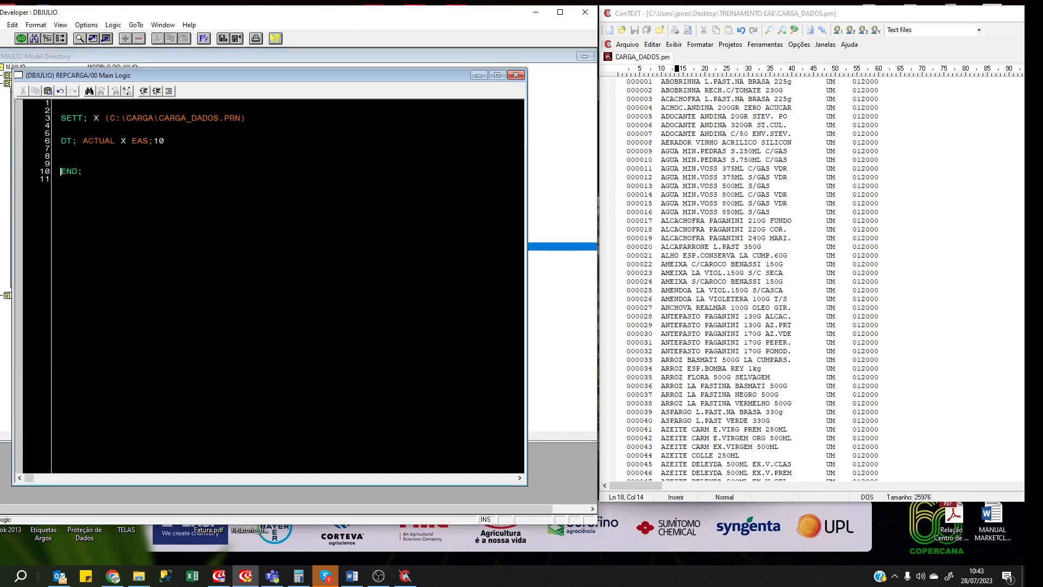
Begin line 7 with the move statement MV; X*R.
left_click(82, 148)
type(",mv")
key("BackSpace")
key("BackSpace")
type("MV; X*P")
left_click(182, 181)
Open frame 10's data item list and place it beside the logic editor.
key("ctrl+g")
type("DA")
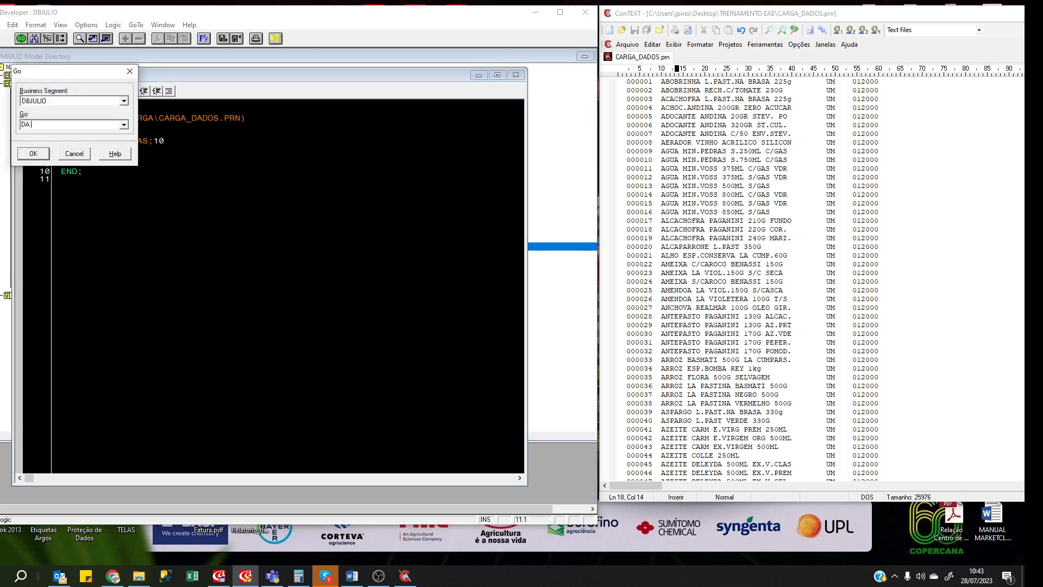
type(" 10")
key("Return")
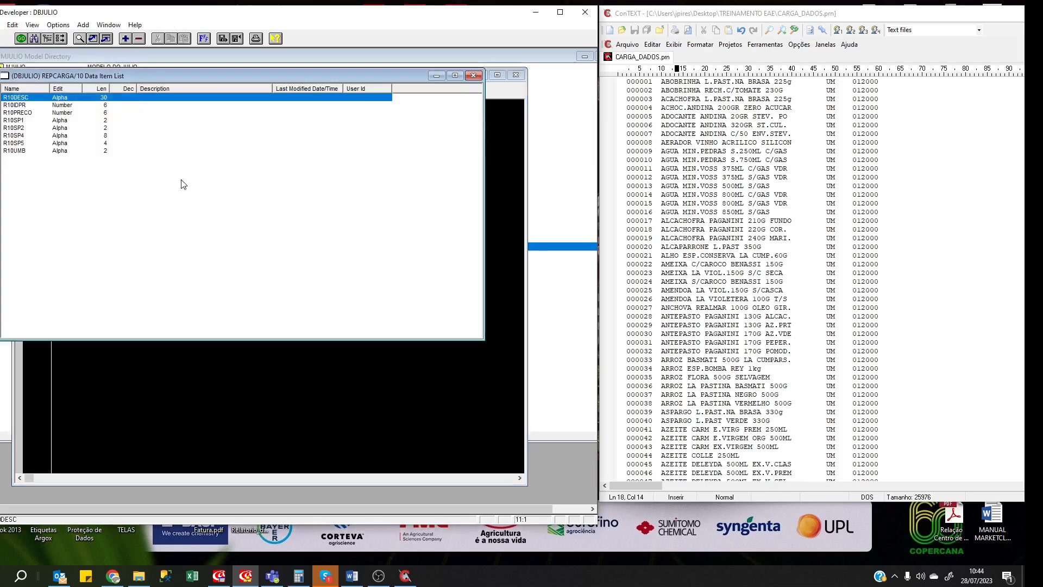
left_click_drag(175, 73, 595, 276)
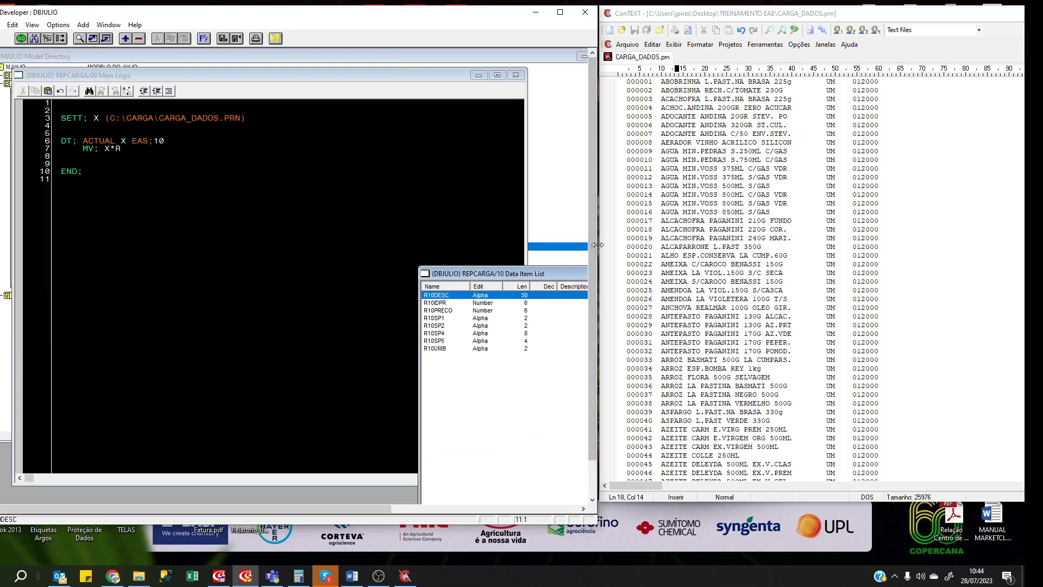
left_click_drag(596, 244, 792, 247)
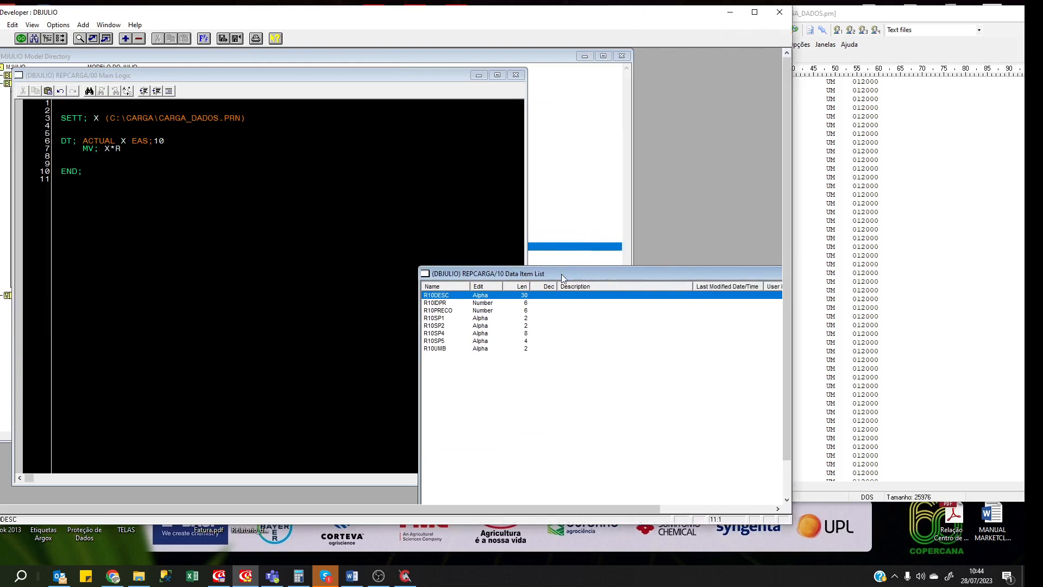
left_click_drag(562, 274, 675, 271)
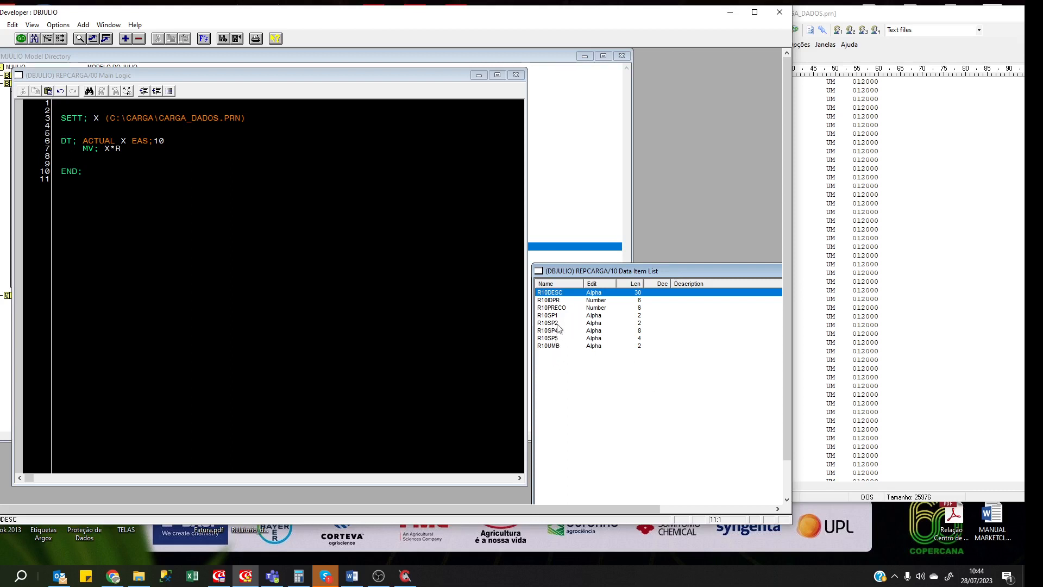
Make line 7 move X*R10IDPR into R94LINHA using the copied item name.
left_click(553, 300)
right_click(552, 301)
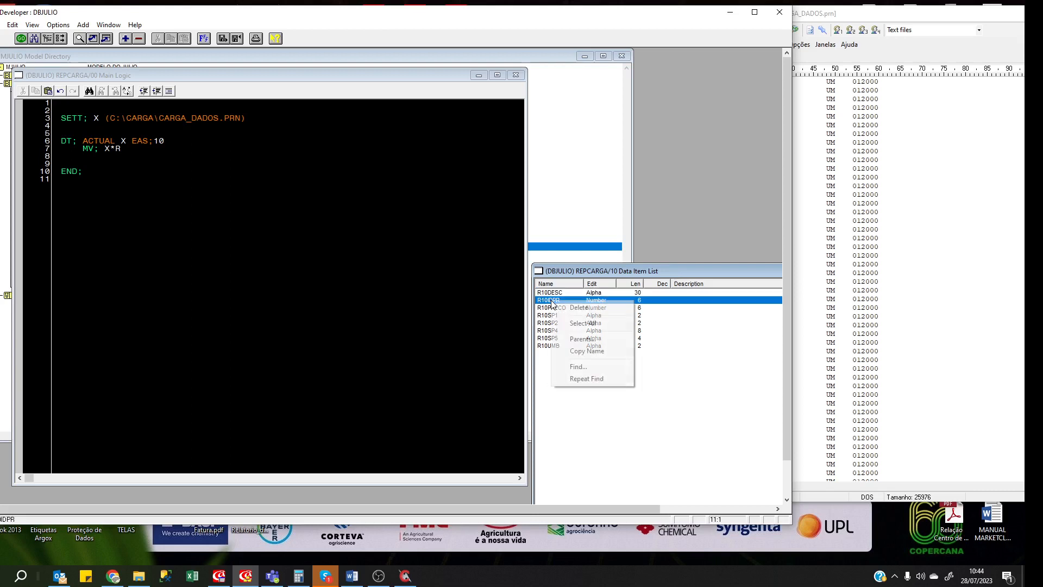
left_click(581, 351)
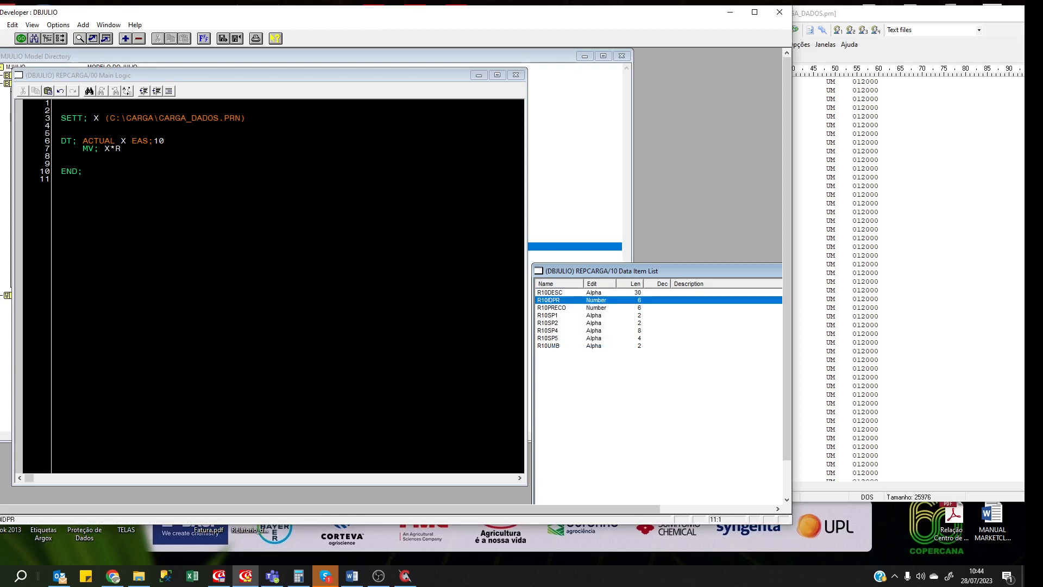
left_click(122, 149)
key("BackSpace")
type("R10IDPR")
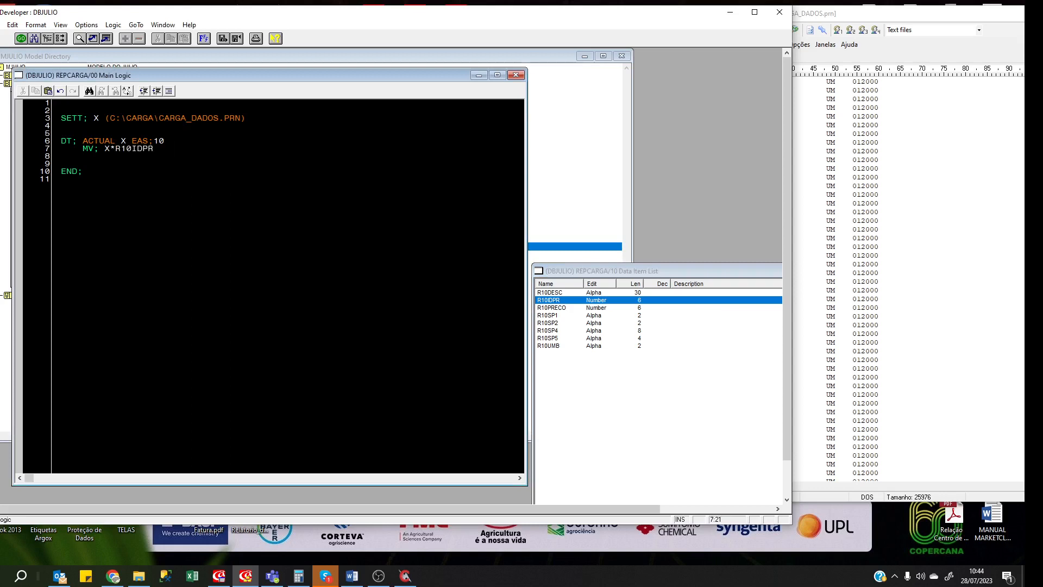
type("R94")
type("COD")
key("BackSpace")
key("BackSpace")
key("BackSpace")
type("LINHA")
key("Return")
Add ATT;(;) R94LINHA on line 8 and begin another ATT; line.
type("ATT")
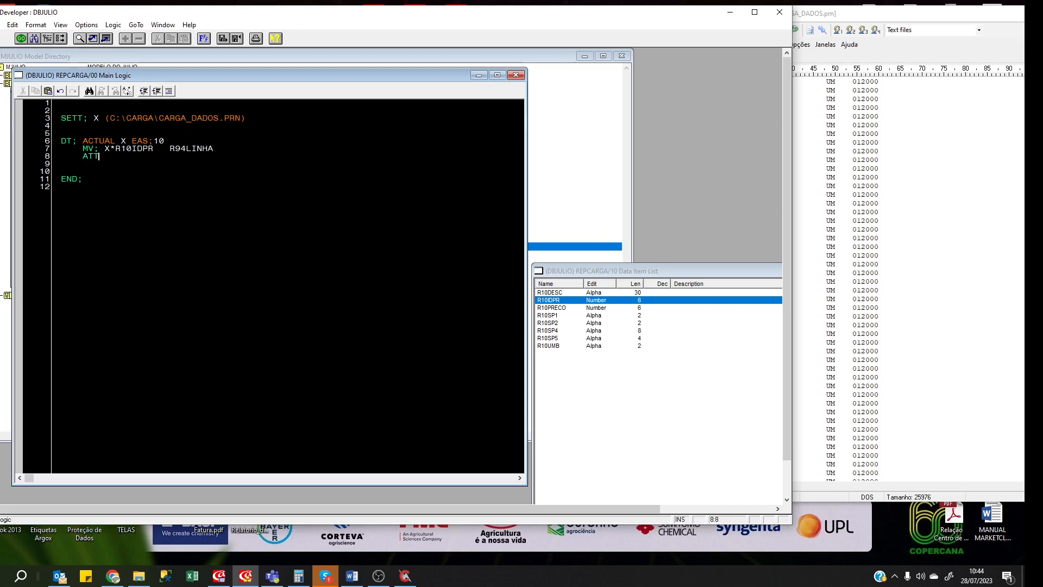
type(";(;)")
key("Left")
key("Up")
key("shift+End")
key("ctrl+c")
key("Down")
key("Left")
key("Left")
key("Left")
key("Left")
key("ctrl+v")
key("Return")
type("ATT;")
Append R10DESC to R94LINHA on line 9, repeat the separator on line 10, and start ATT; on line 11.
left_click(557, 292)
right_click(558, 293)
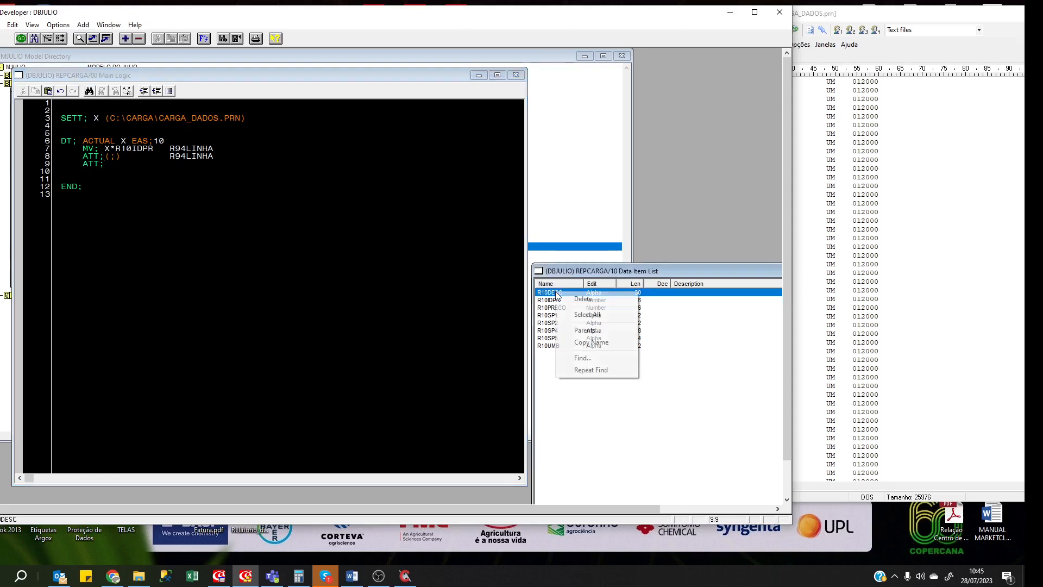
left_click(581, 343)
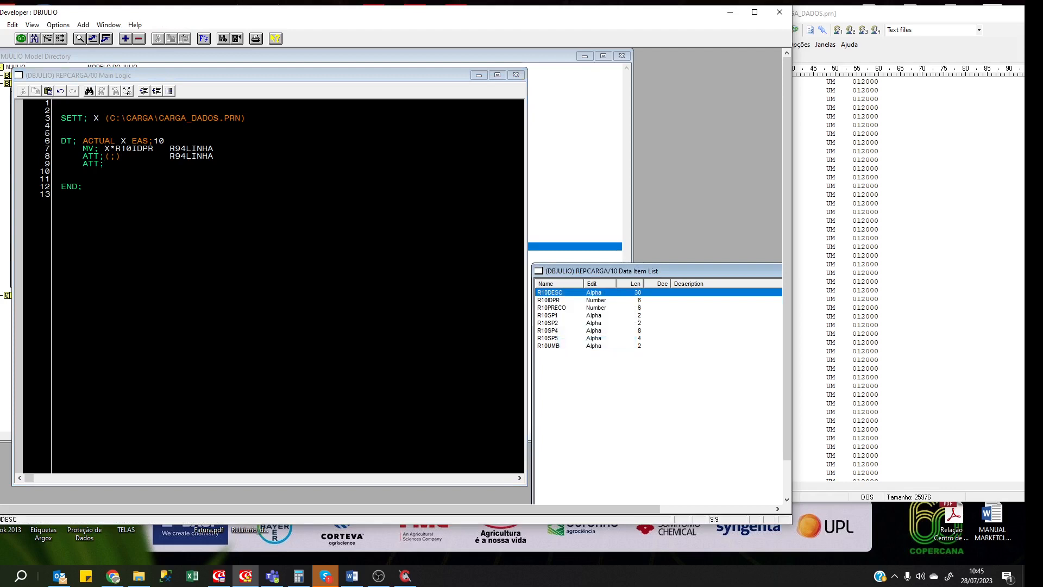
left_click(104, 164)
key("ctrl+v")
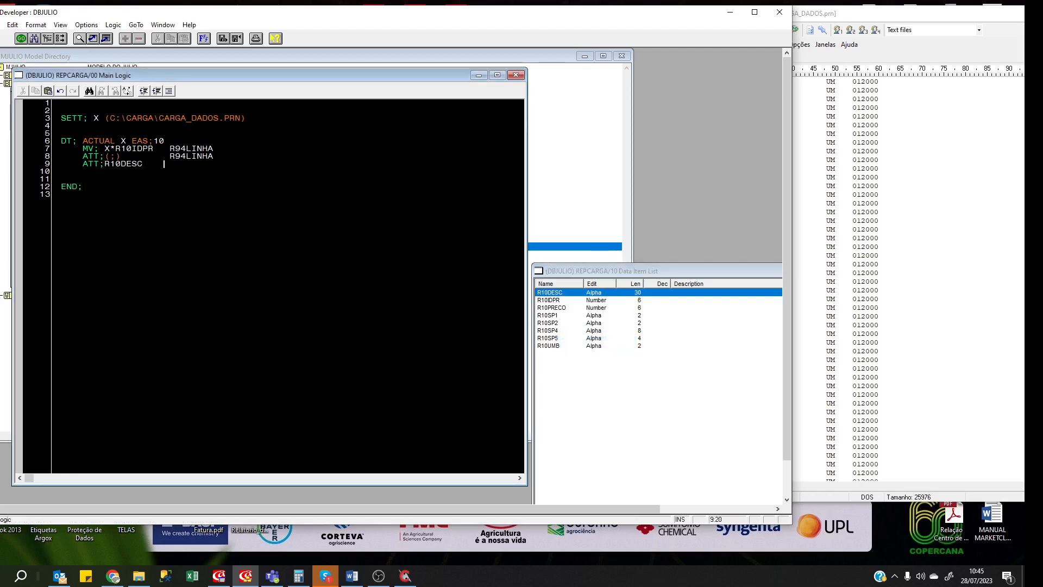
type("R94LINHA")
key("Return")
key("Up")
key("Up")
key("shift+End")
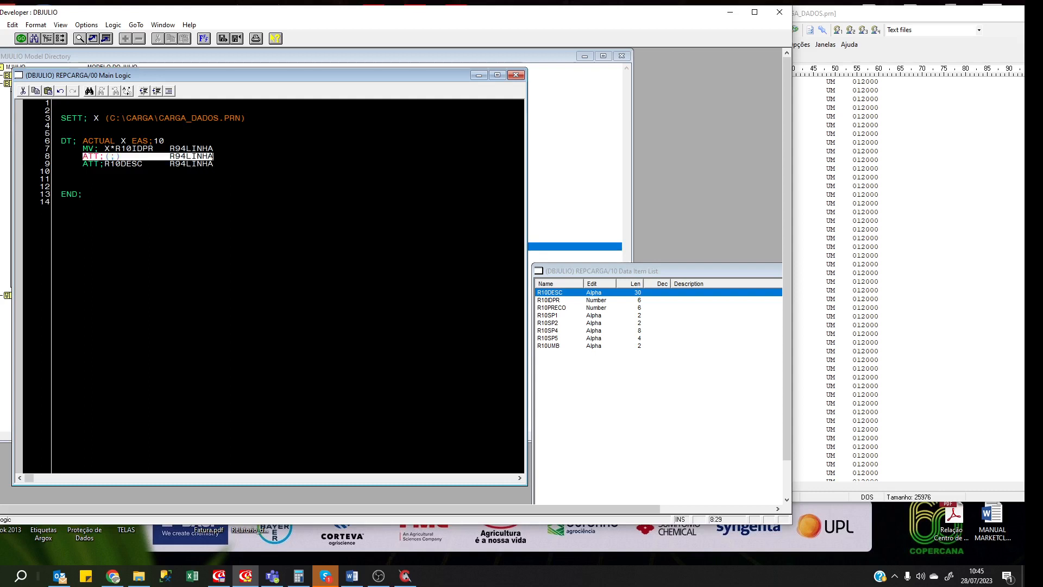
key("Down")
key("Down")
key("ctrl+v")
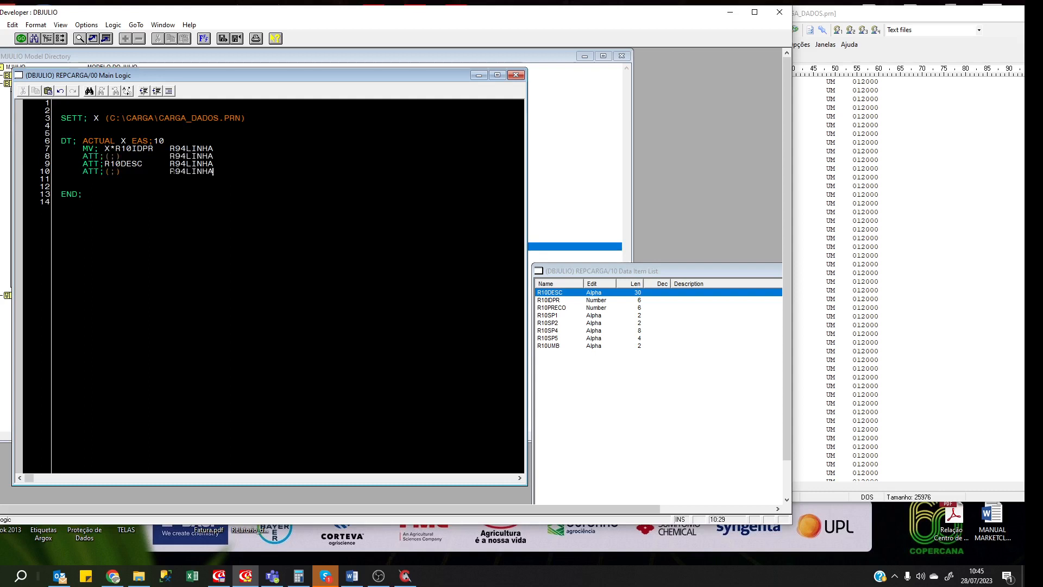
key("Return")
type("ATT;")
Prefix line 9's R10DESC with X* and make line 11 ATT; X*R10UMB R94LINHA.
right_click(558, 347)
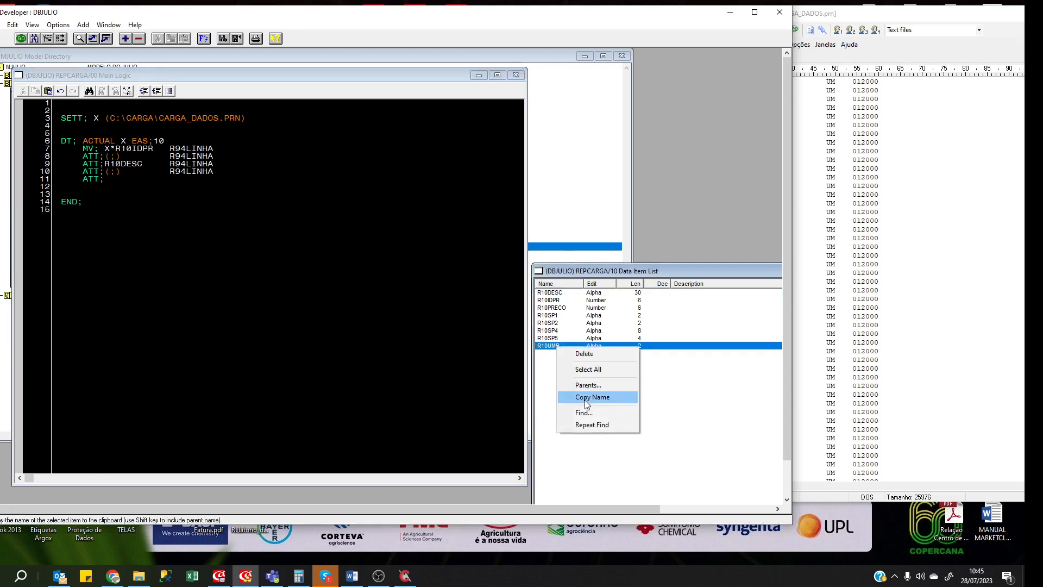
left_click(587, 397)
left_click(104, 163)
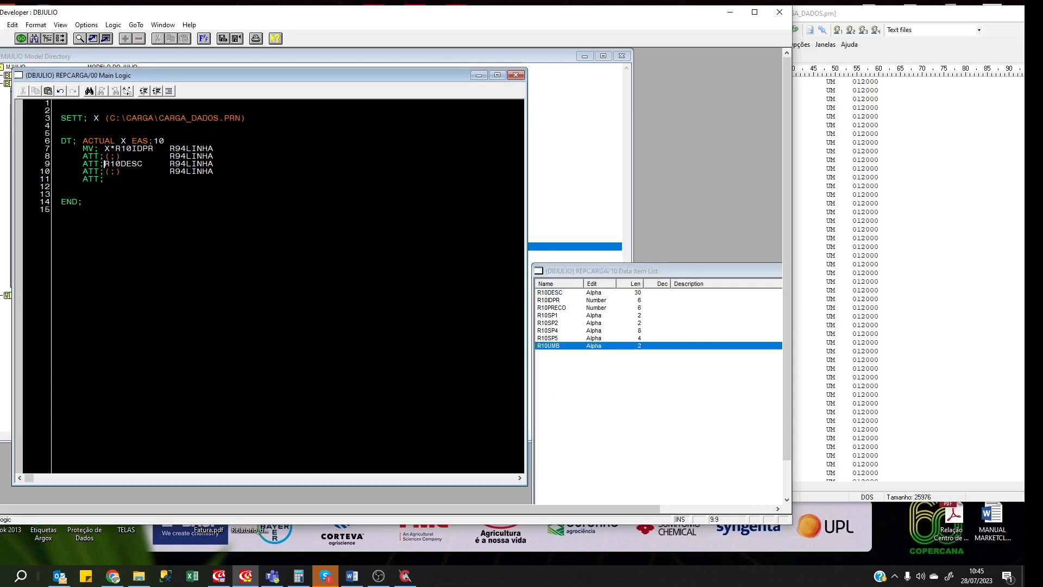
type("X*")
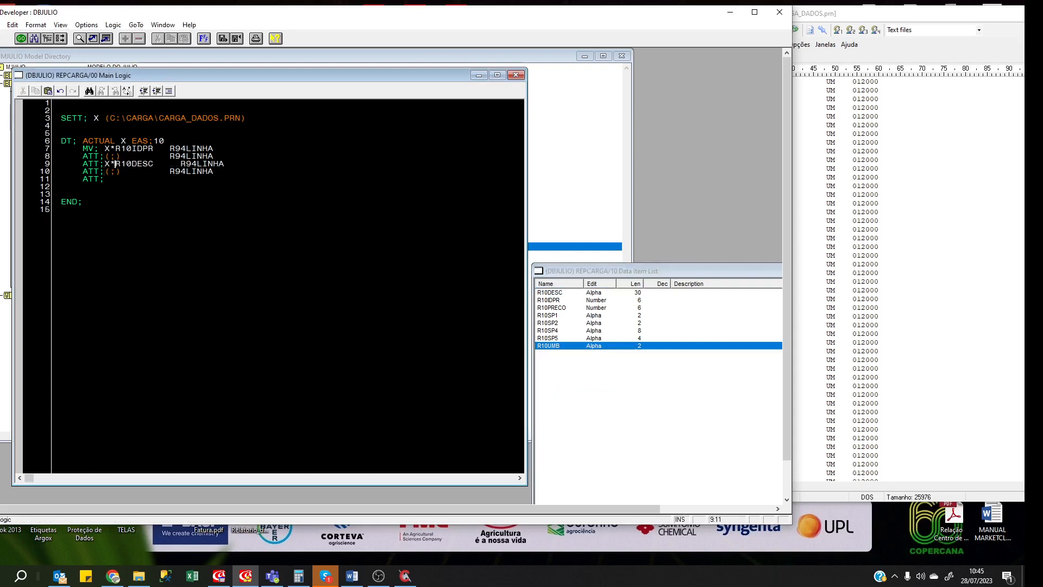
key("Down")
key("Down")
type("X*R10UMB")
key("Up")
key("shift+End")
key("ctrl+c")
key("Down")
key("ctrl+v")
left_click(208, 164)
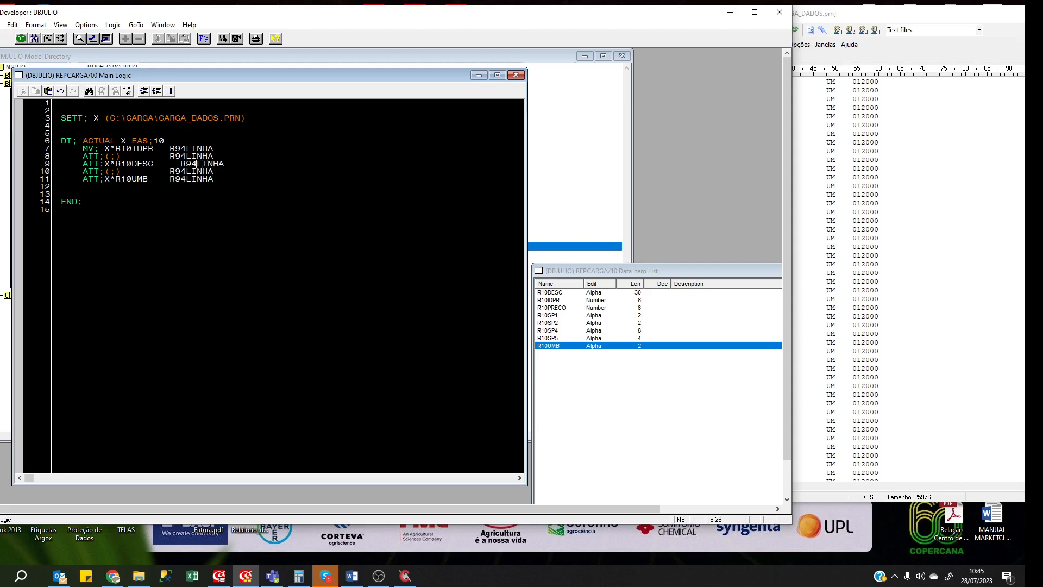
key("Delete")
key("Delete")
key("Down")
key("Down")
key("End")
key("Return")
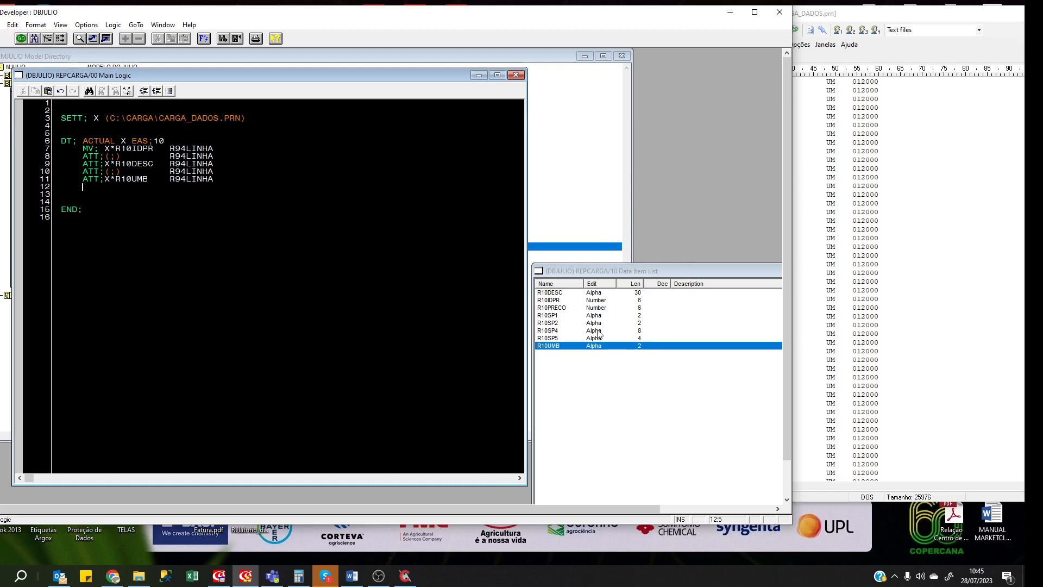
Write line 12 as DV; (100) X*R10PRECO SD-VALOR.
left_click(562, 308)
right_click(561, 308)
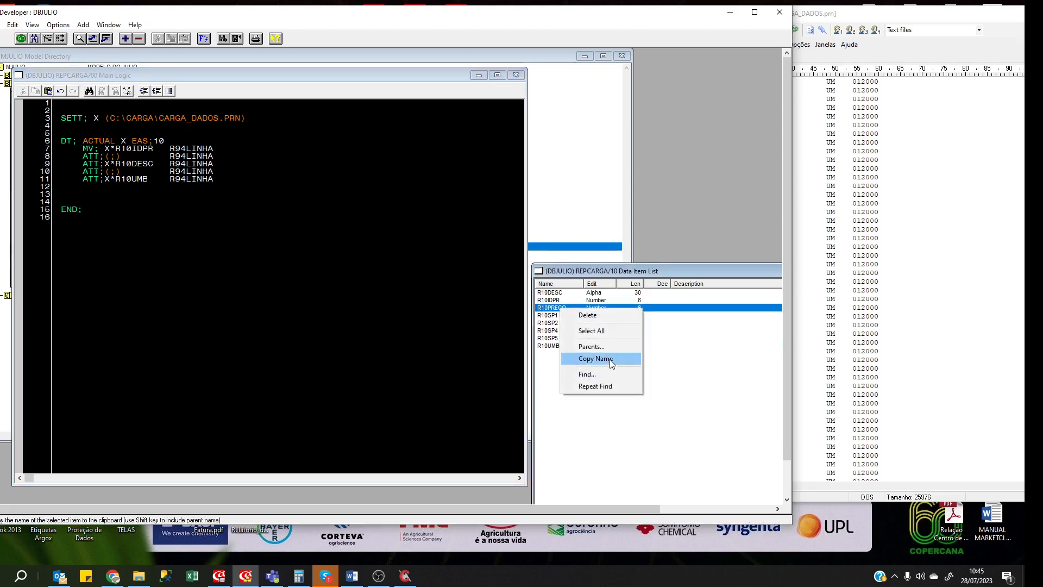
left_click(610, 359)
left_click(83, 187)
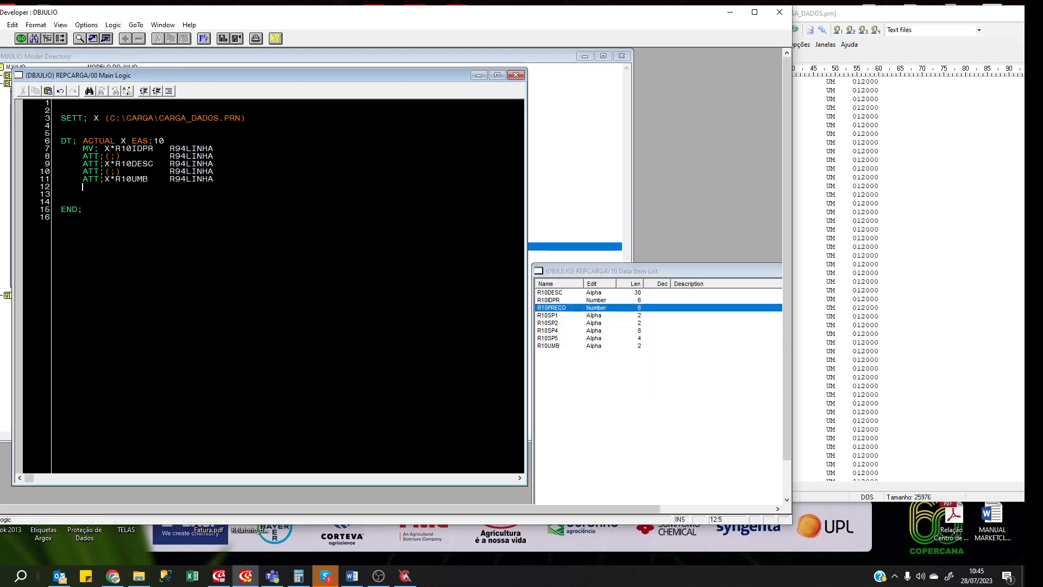
type("DV;")
type("X*R10PRECO")
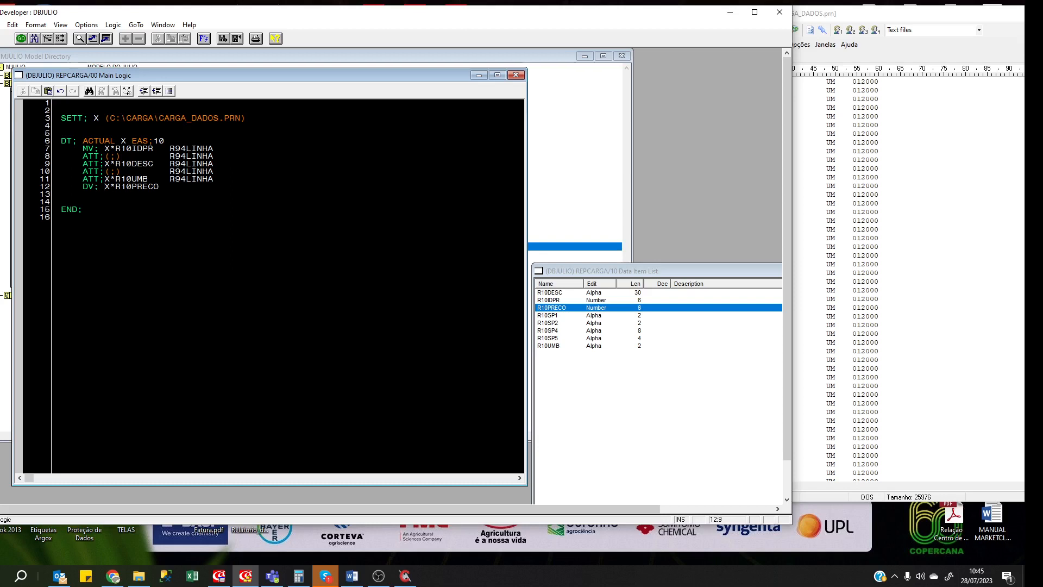
type("(100) X*R10PRECO SD-VALOR")
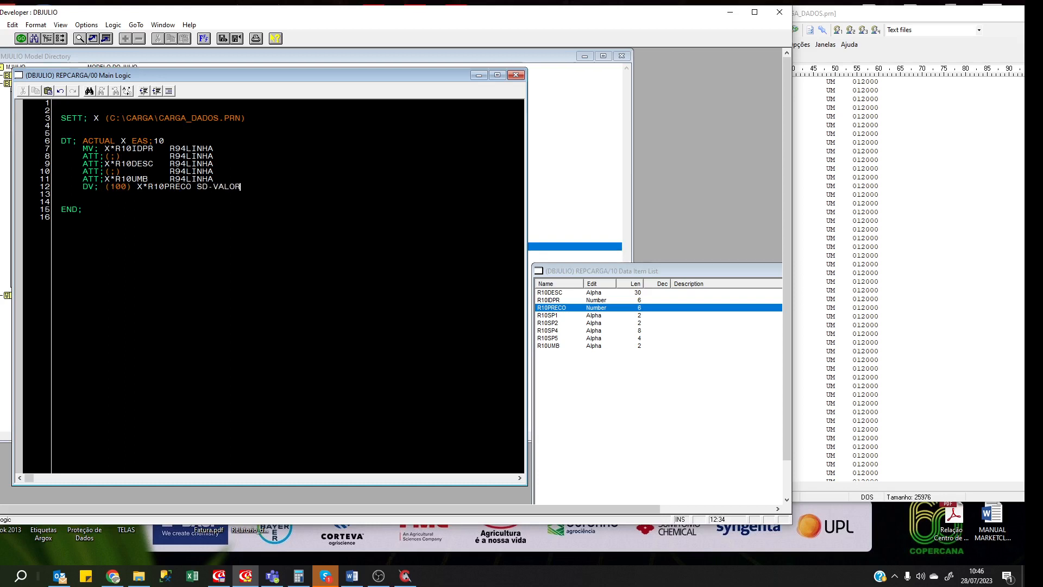
Jump to the SD setup data item list.
key("ctrl+g")
key("Escape")
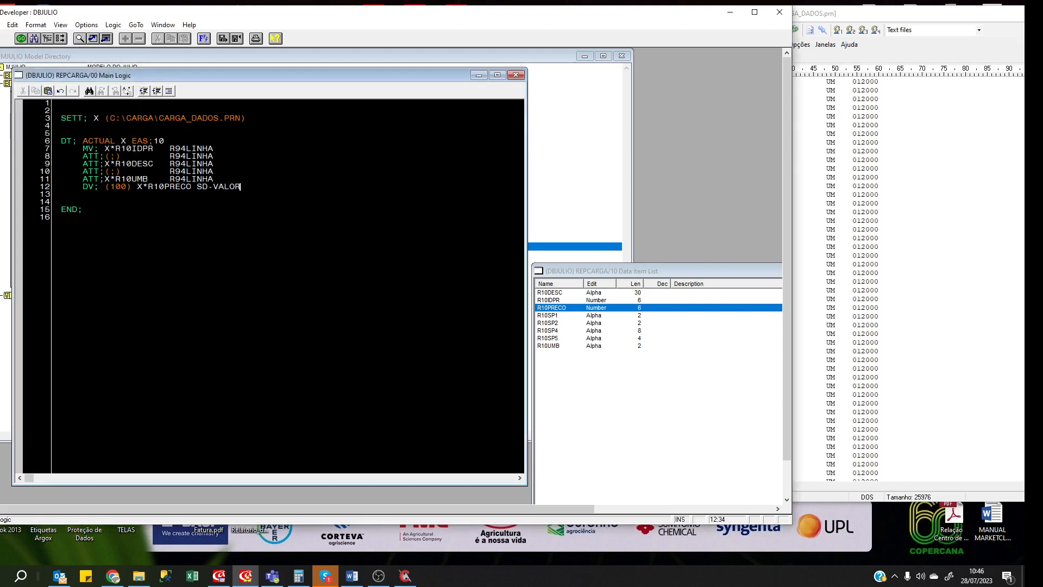
key("Down")
key("Down")
key("ctrl+g")
type("SD")
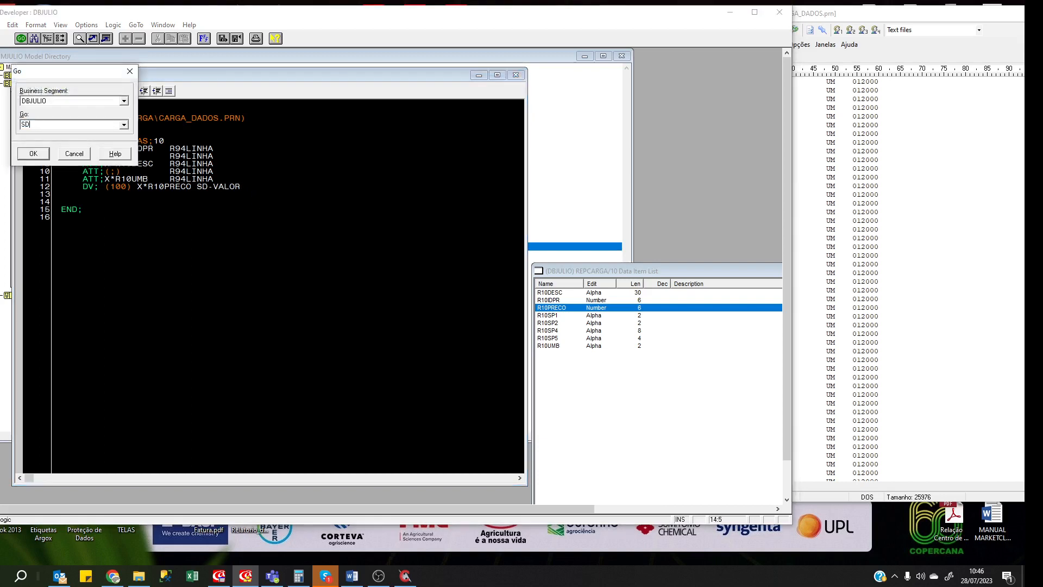
key("Return")
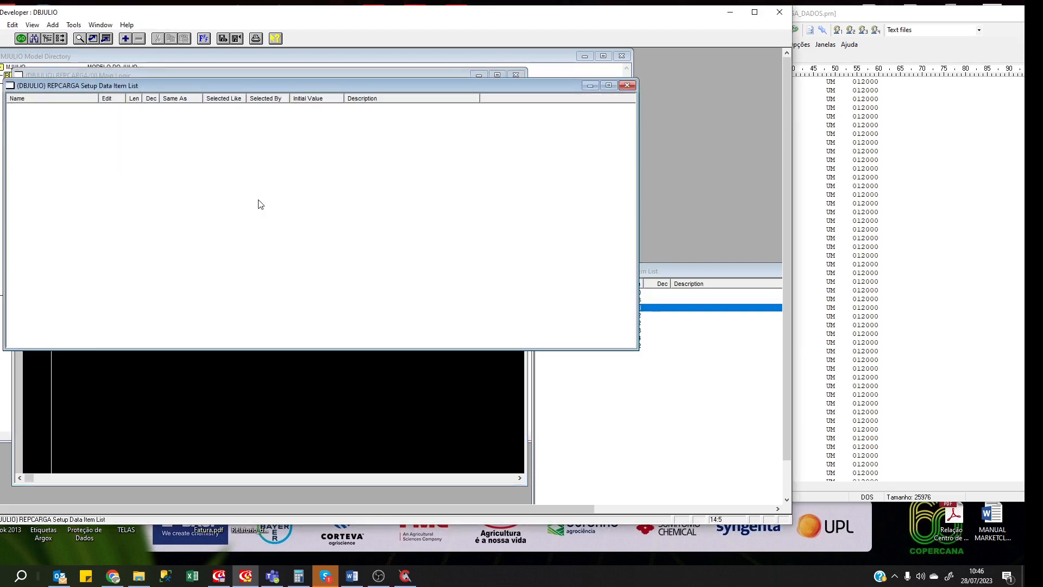
Define setup item SD-VALOR as Number, length 12, 2 decimals, and close the list.
key("Insert")
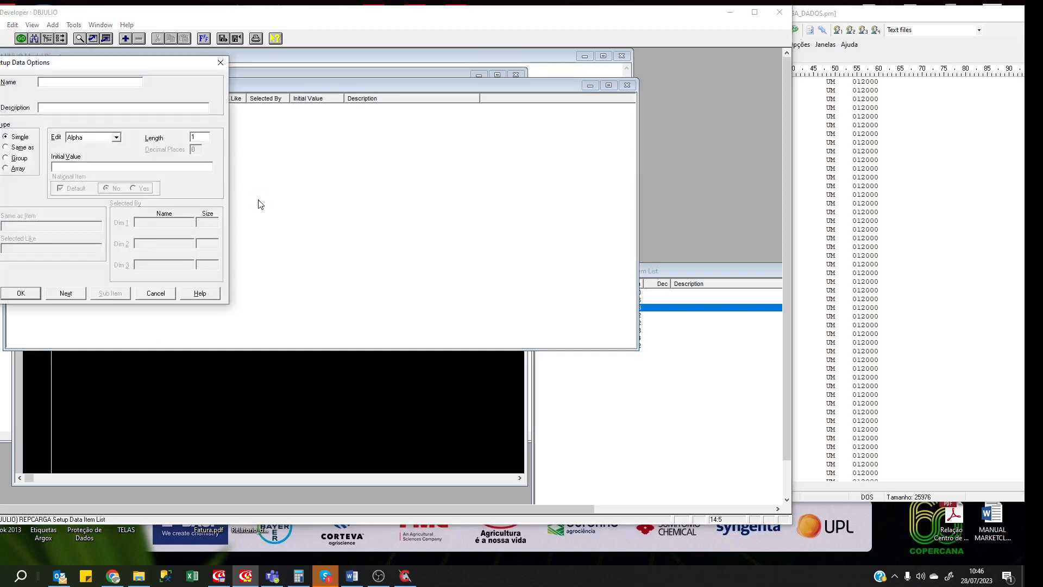
key("Escape")
key("Insert")
type("SD-VALOR")
key("Tab")
key("Tab")
key("Tab")
key("n")
key("Tab")
type("1")
key("Tab")
type("2")
key("Return")
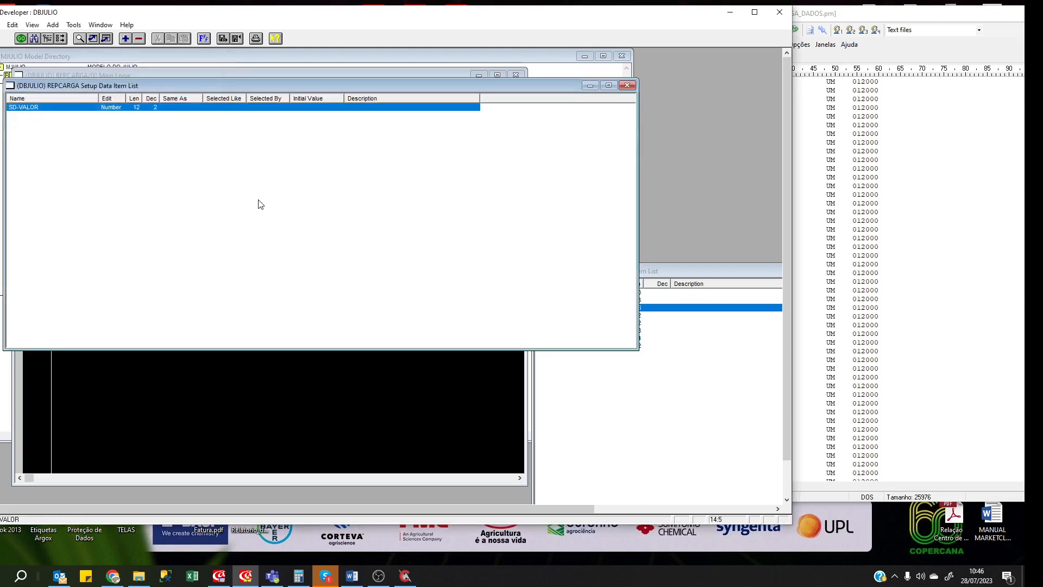
left_click(628, 87)
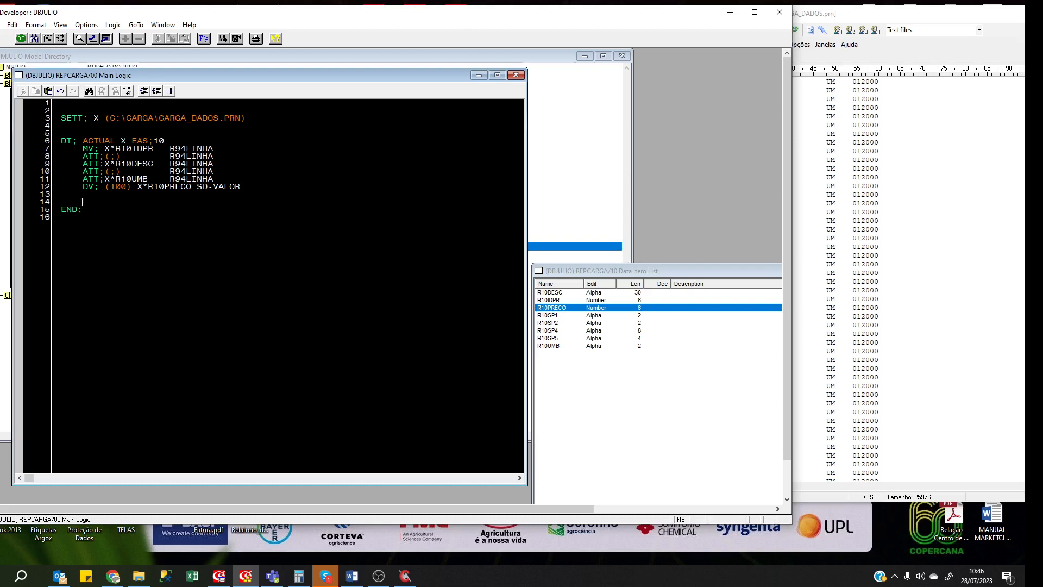
Write line 13 as LA; SD-VALOR R94LINHA.
left_click(82, 195)
type("LA; SD-VALOR")
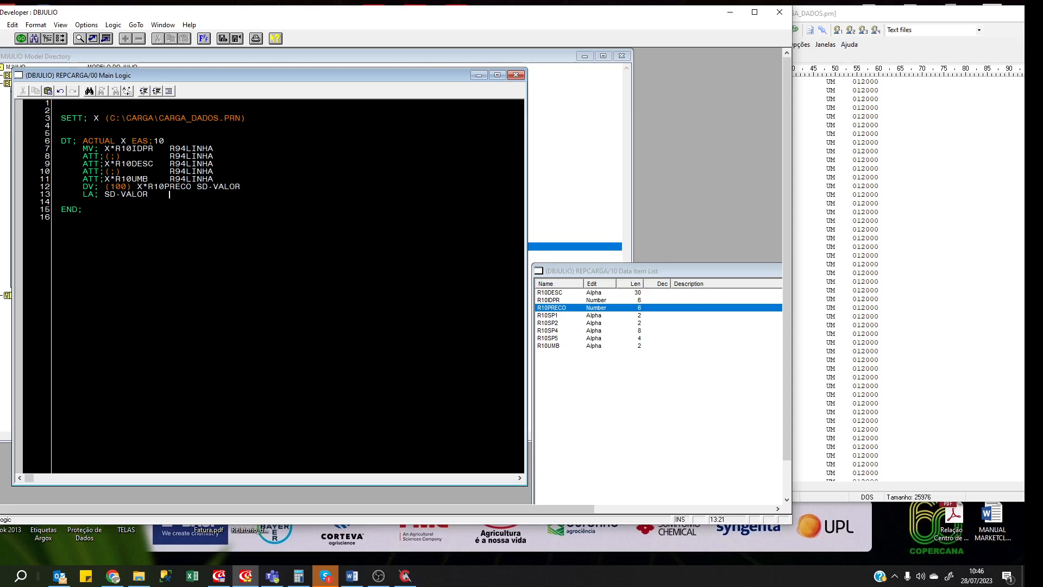
key("BackSpace")
key("BackSpace")
type("R94LINHA")
Add an Alpha setup data item SD-A12 of length 12, then return to the main logic.
key("ctrl+g")
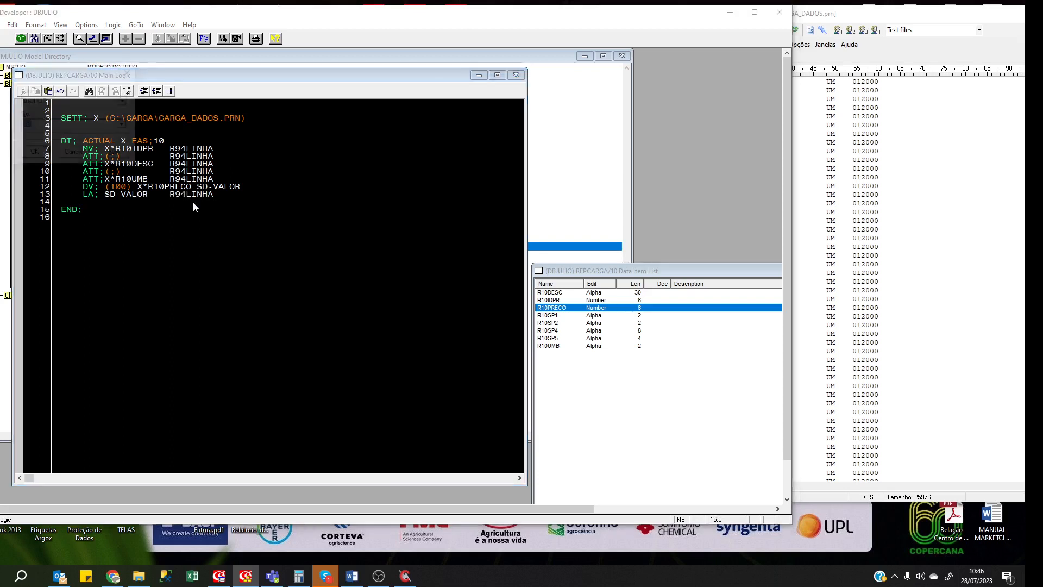
type("SD")
key("Return")
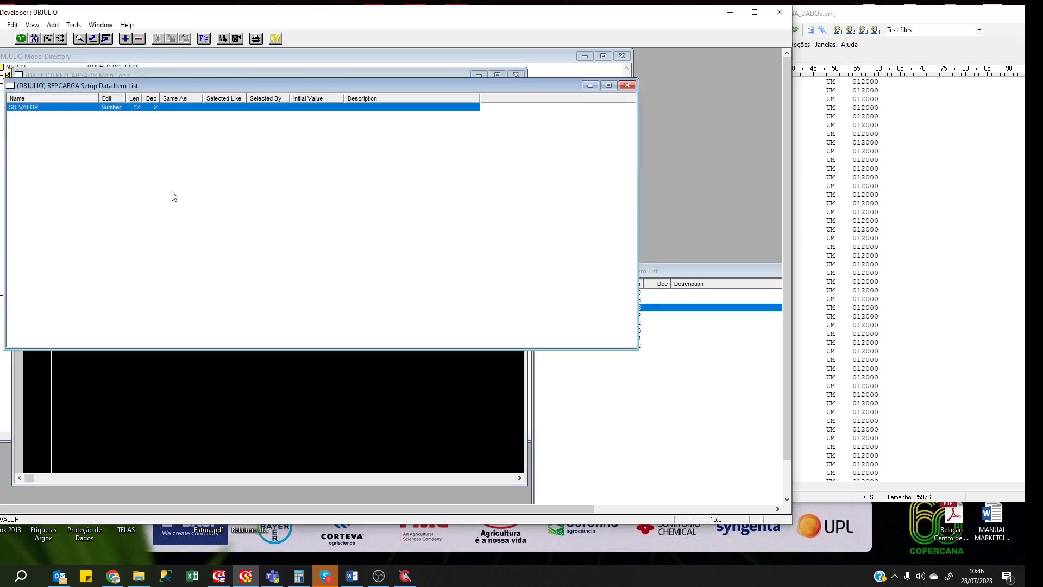
left_click(126, 130)
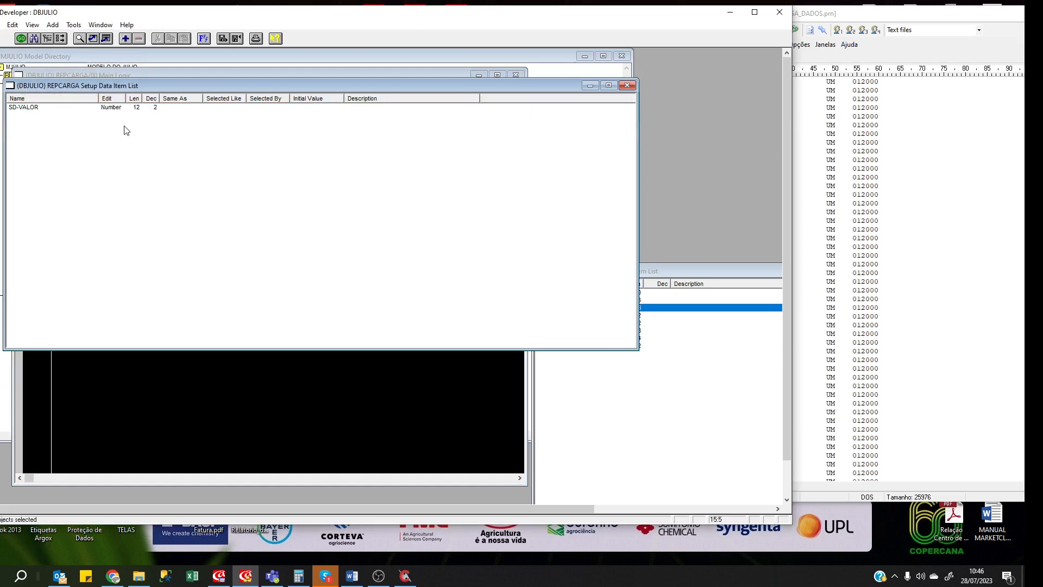
left_click(125, 38)
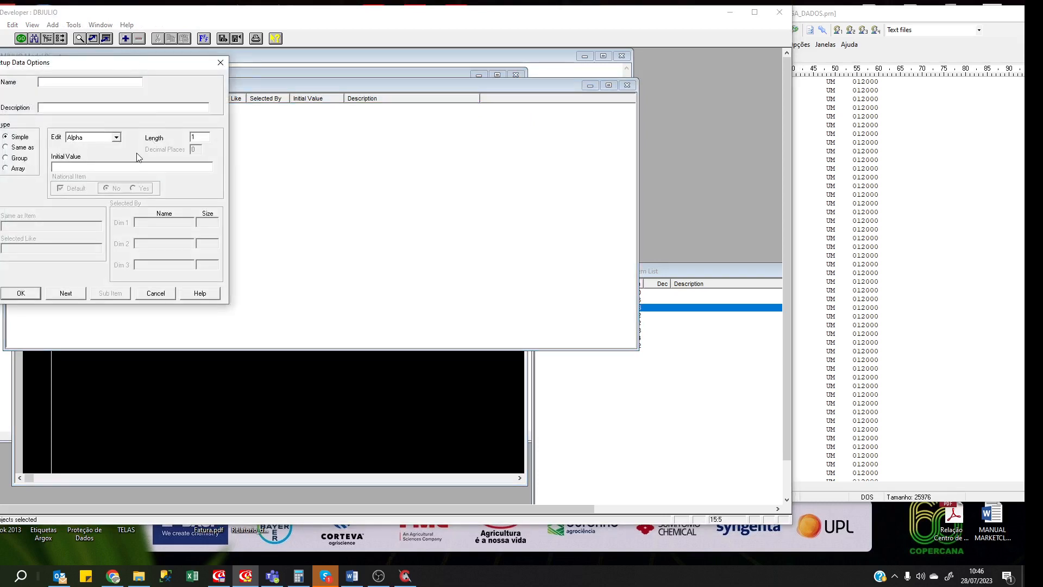
key("Escape")
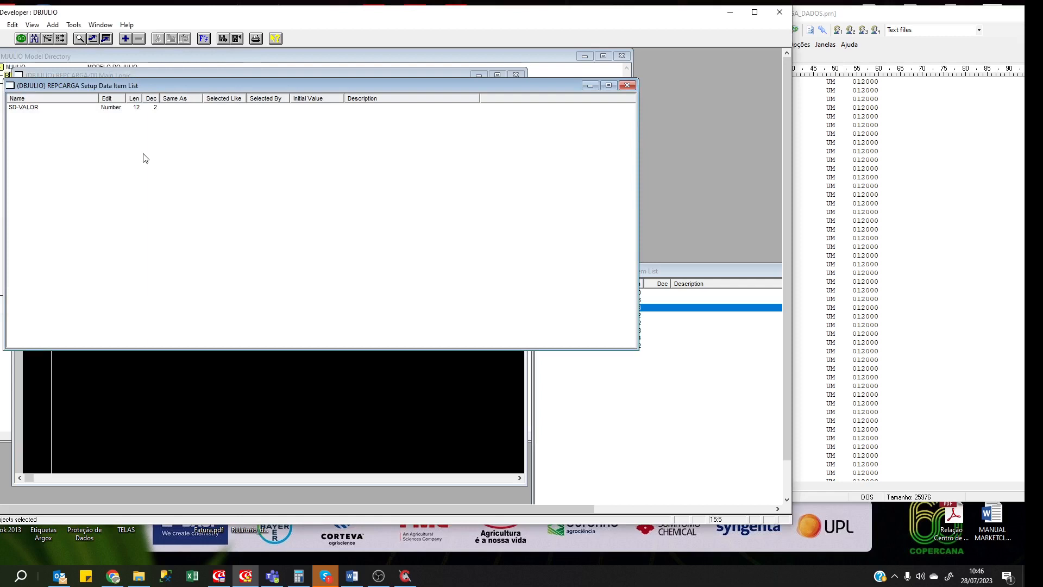
key("Insert")
type("SD-")
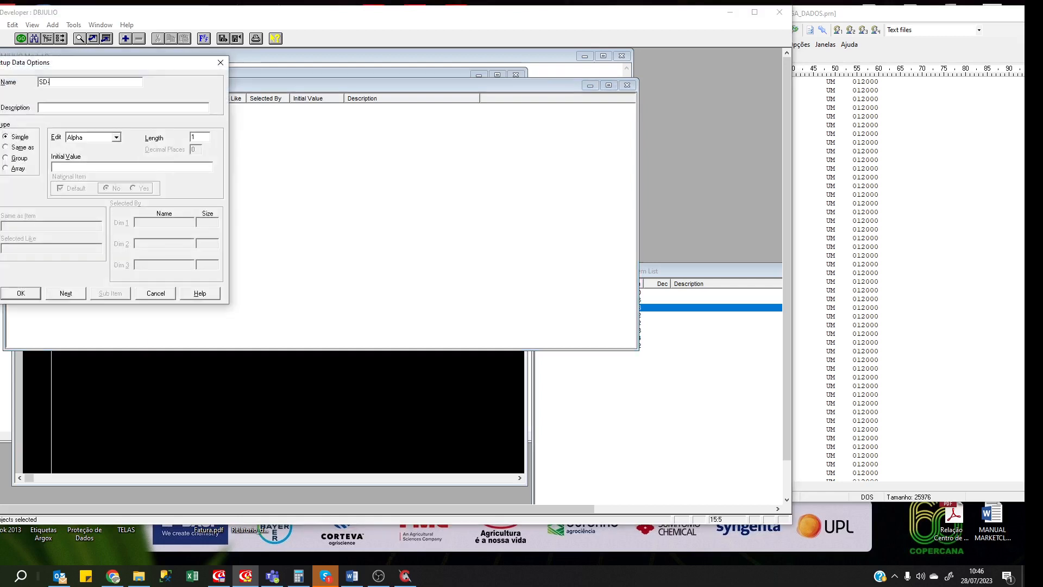
type("A12")
key("Tab")
key("Tab")
key("Tab")
key("Tab")
type("12")
key("Return")
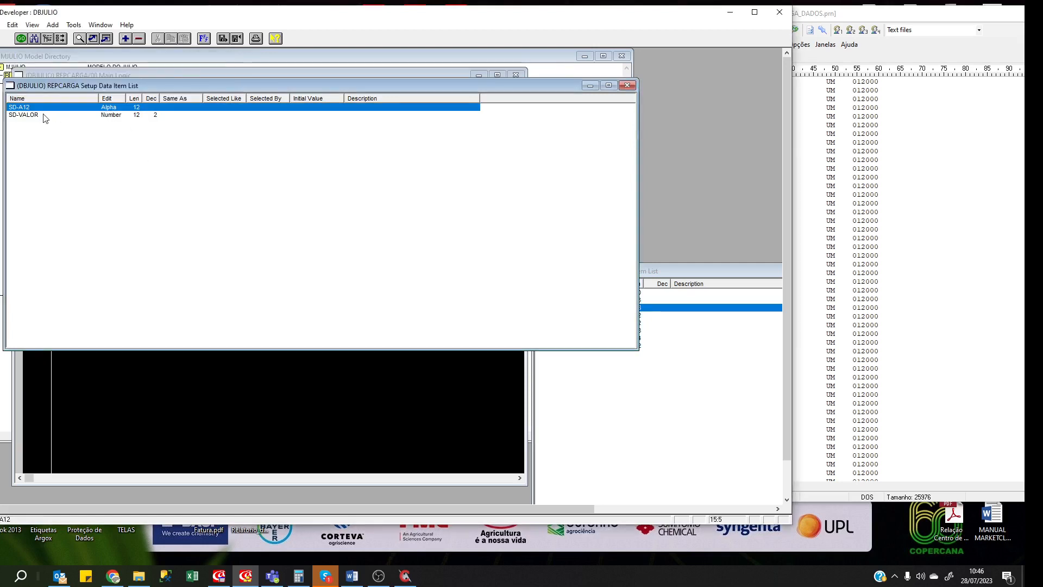
left_click(445, 397)
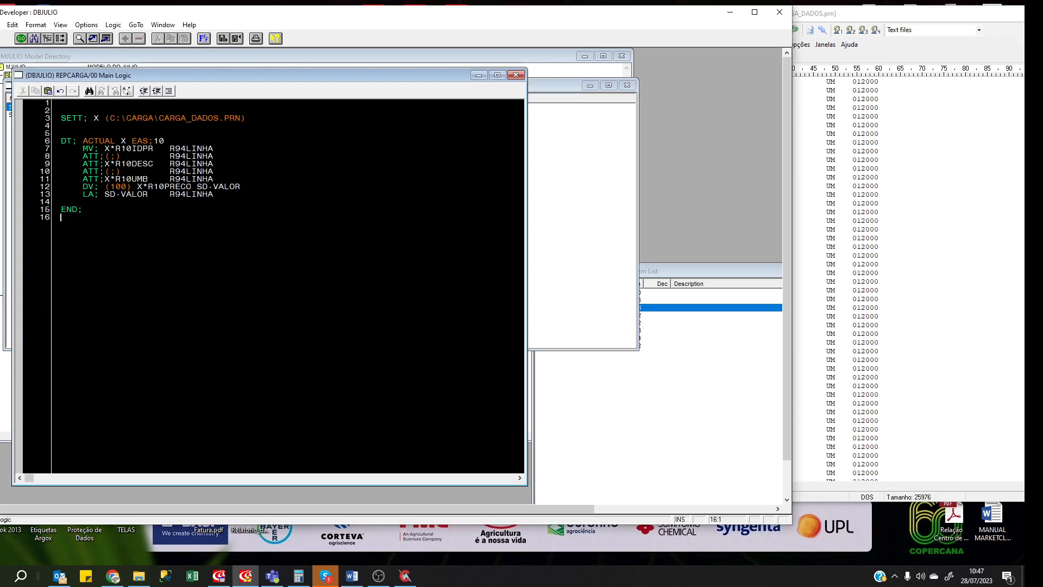
Change line 13 to load SD-VALOR into SD-A12.
left_click_drag(159, 194, 164, 194)
left_click(170, 194)
type("SD-A12")
Move R94LINHA onto a new line reading 'ATT;SD-A12 R94LINHA' to append SD-A12 to the print line.
key("Return")
key("BackSpace")
key("BackSpace")
key("BackSpace")
type("A")
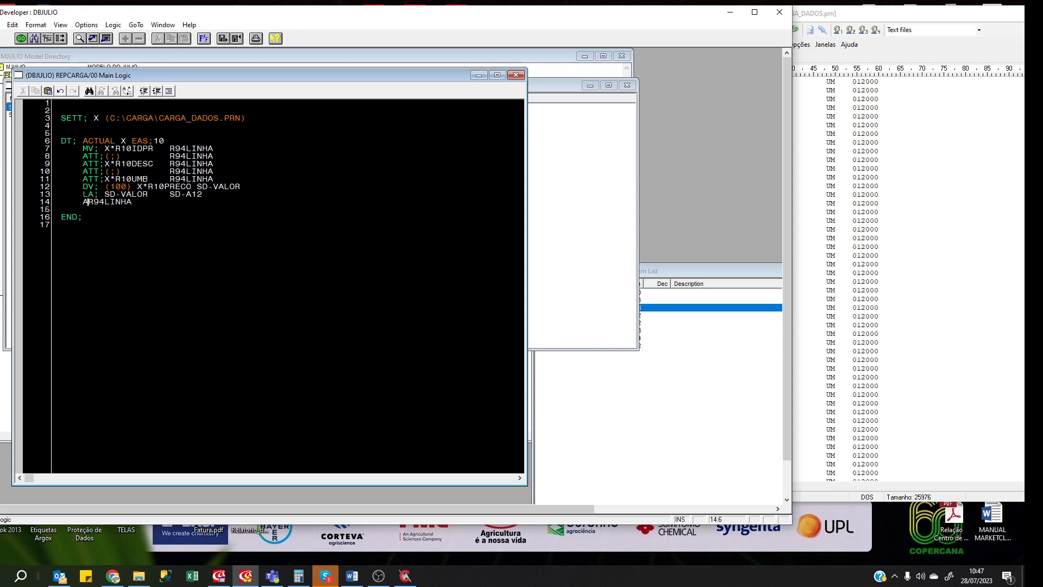
type("TT;")
key("BackSpace")
type("SD-A10")
key("BackSpace")
type("2")
Add 'PF; 94' and ':' lines, then validate the logic, which flags line 12.
key("Return")
type("PF;")
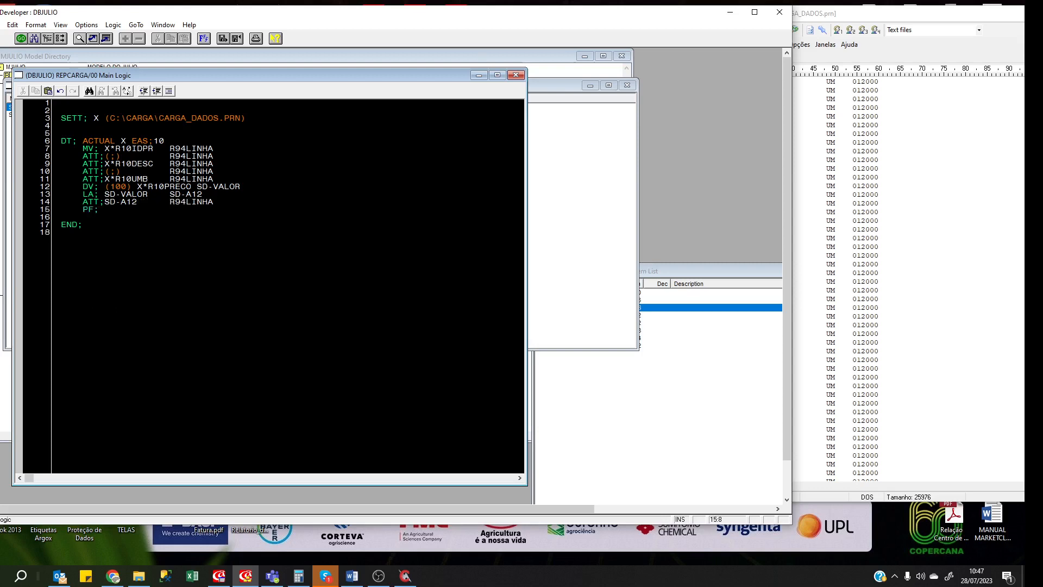
type(" 94     ")
type(":")
key("Down")
key("ctrl+s")
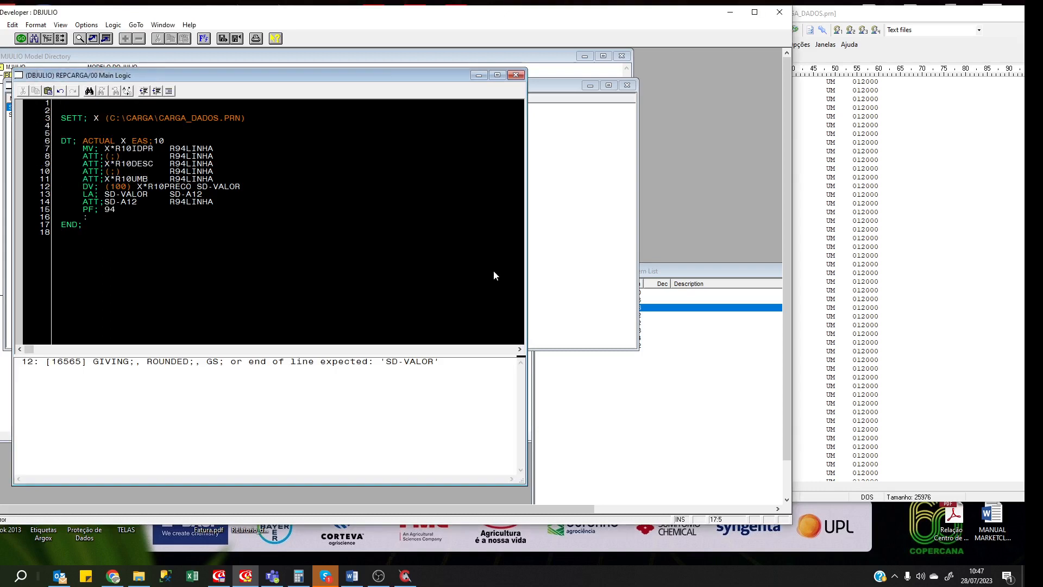
Fix line 12 to read 'DV; (100) X*R10PRECO GIV; SD-VALOR'.
double_click(347, 362)
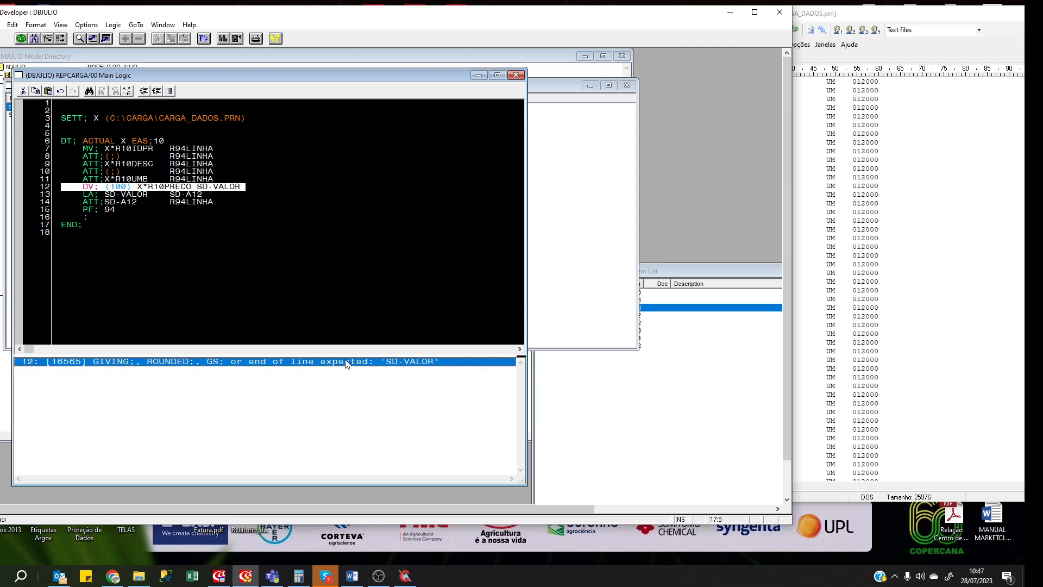
left_click(192, 187)
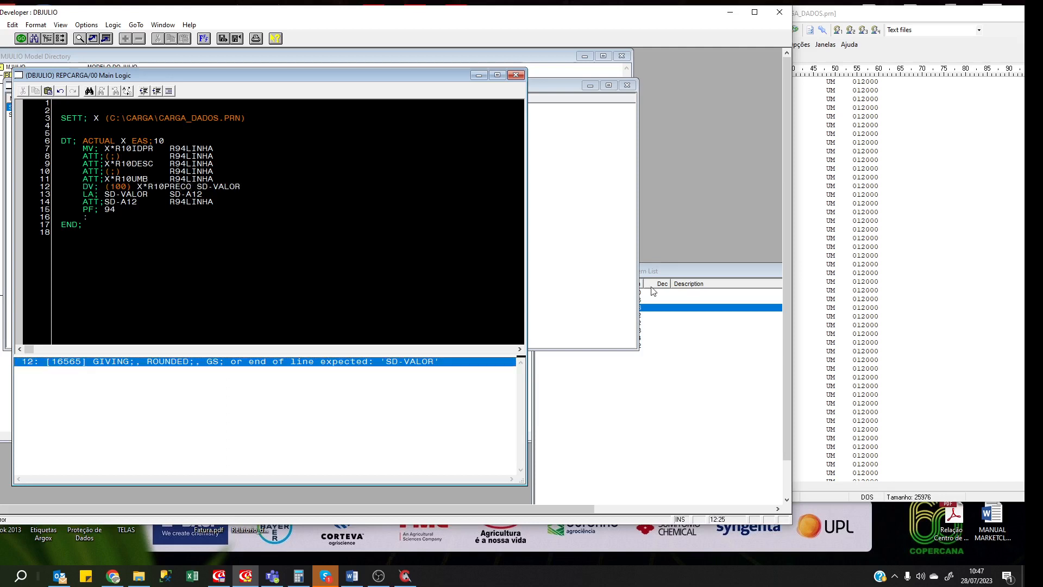
type("GIV;")
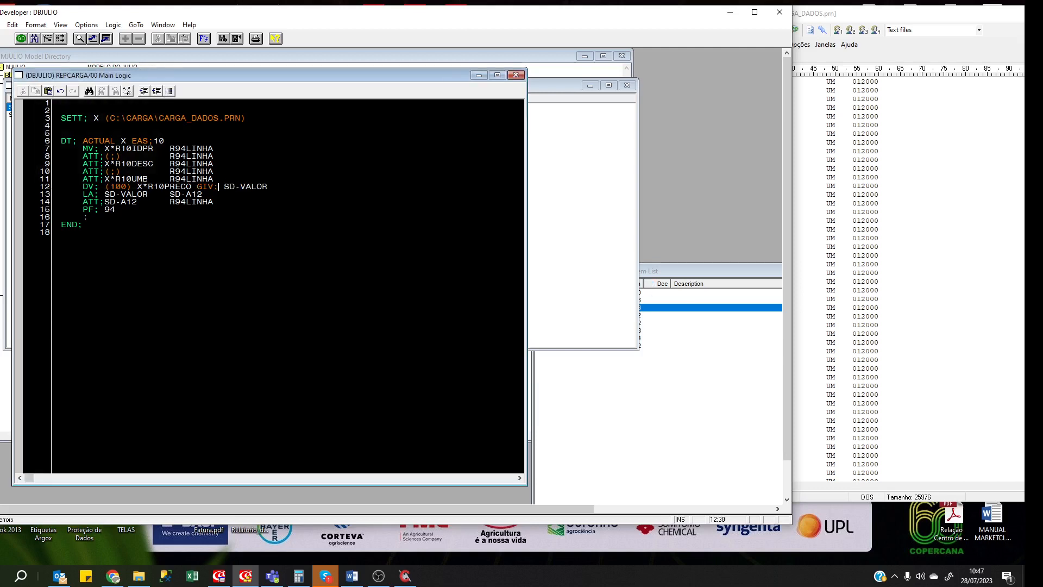
Check the DIVIDE command help, then save the REPCARGA main logic.
double_click(191, 178)
double_click(88, 187)
key("F1")
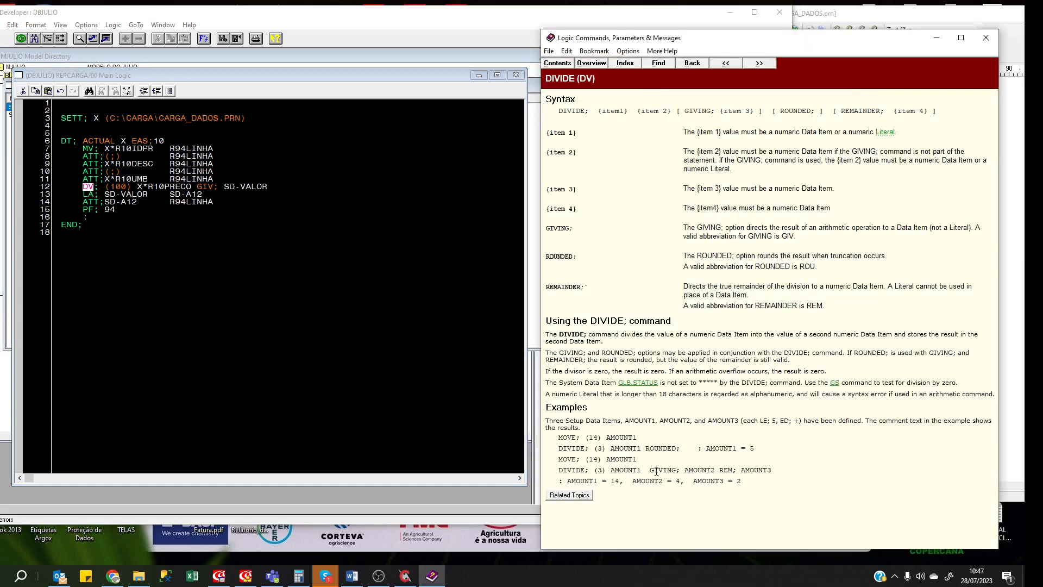
left_click_drag(650, 471, 559, 481)
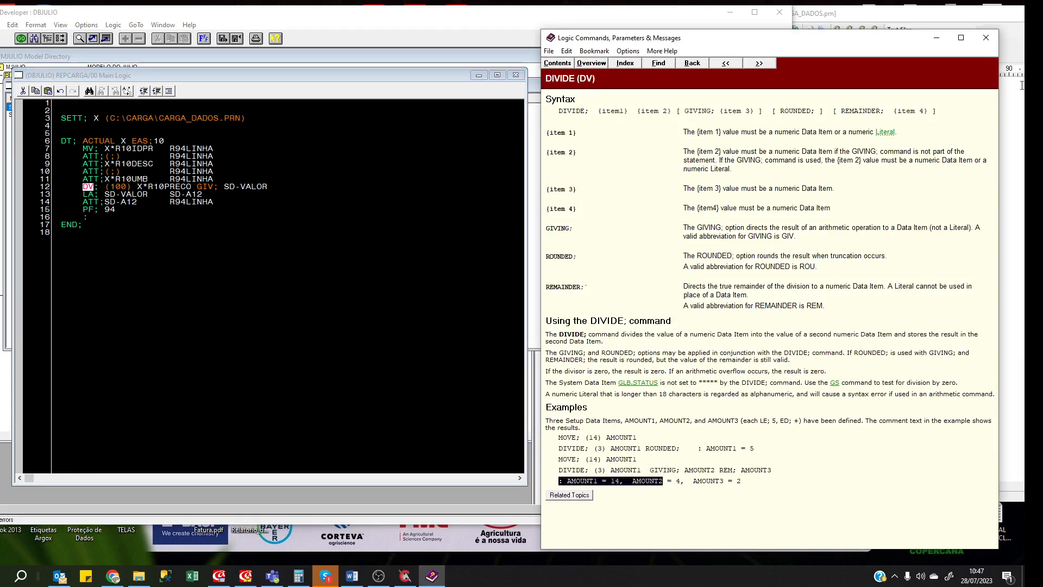
left_click(981, 41)
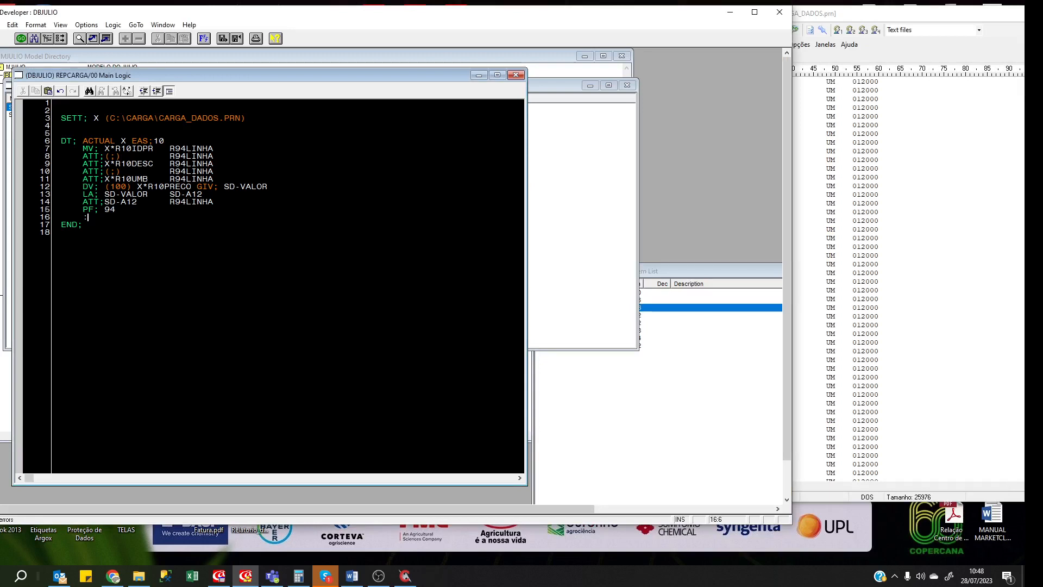
left_click(61, 233)
key("ctrl+s")
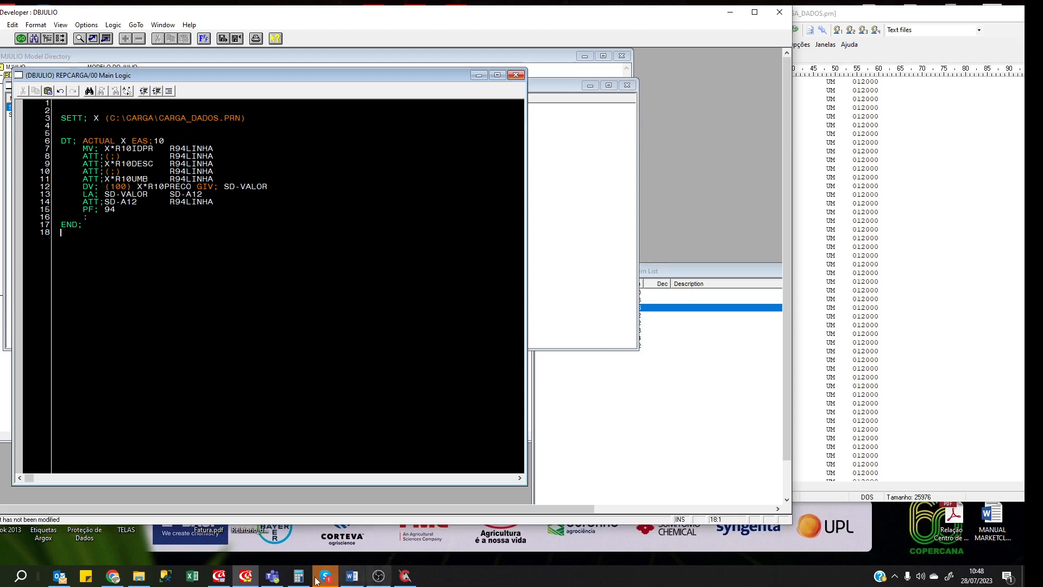
Run the REPCARGA report from the Developer Test system's Run Report list.
left_click(218, 578)
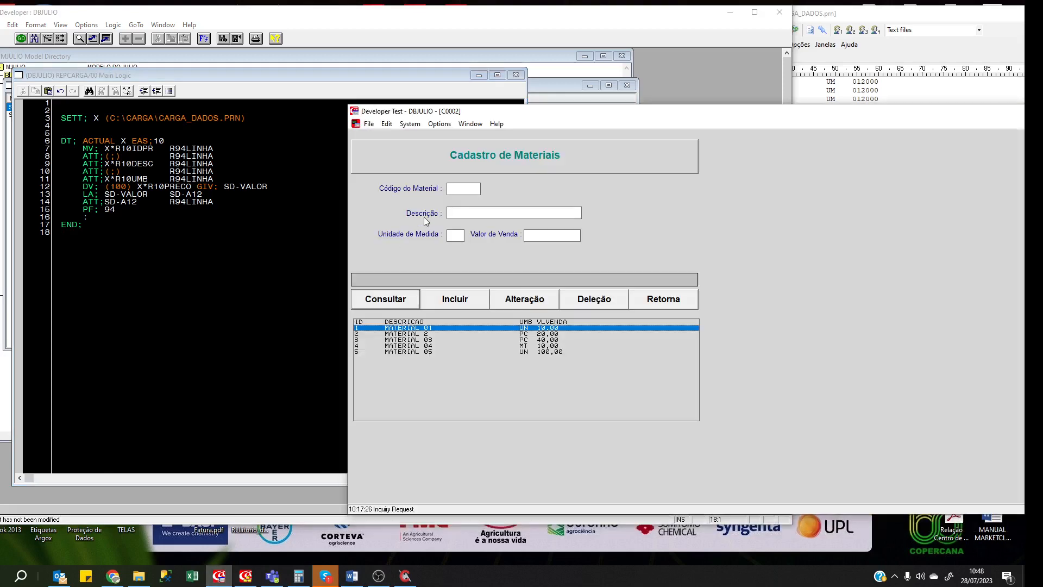
left_click(410, 124)
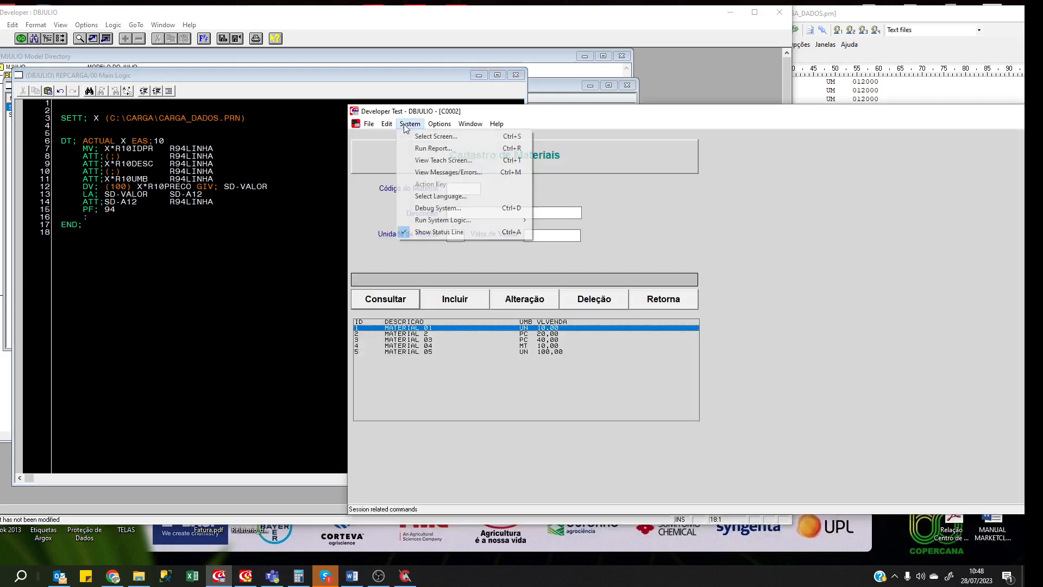
left_click(418, 149)
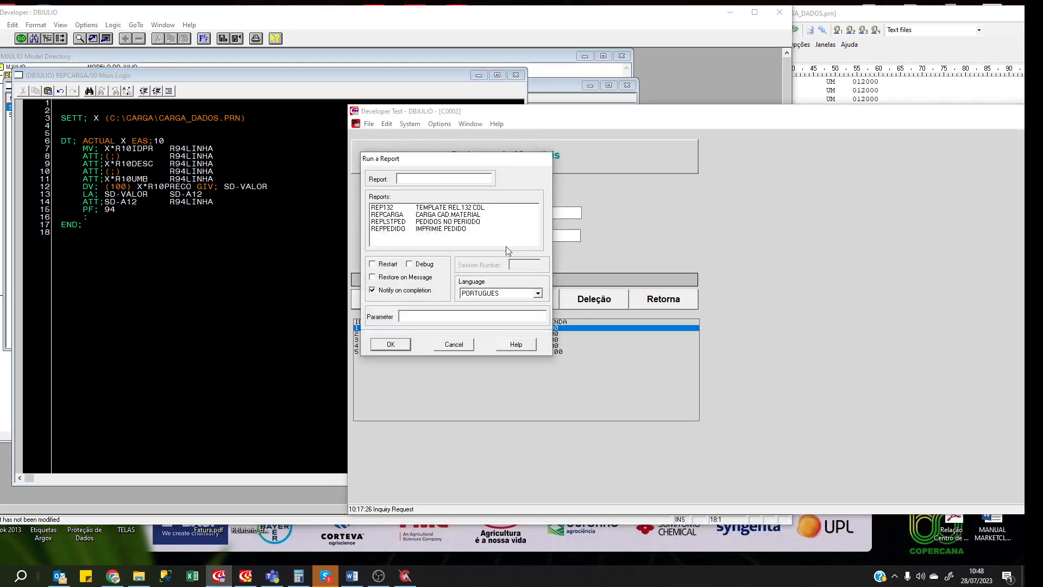
left_click(395, 215)
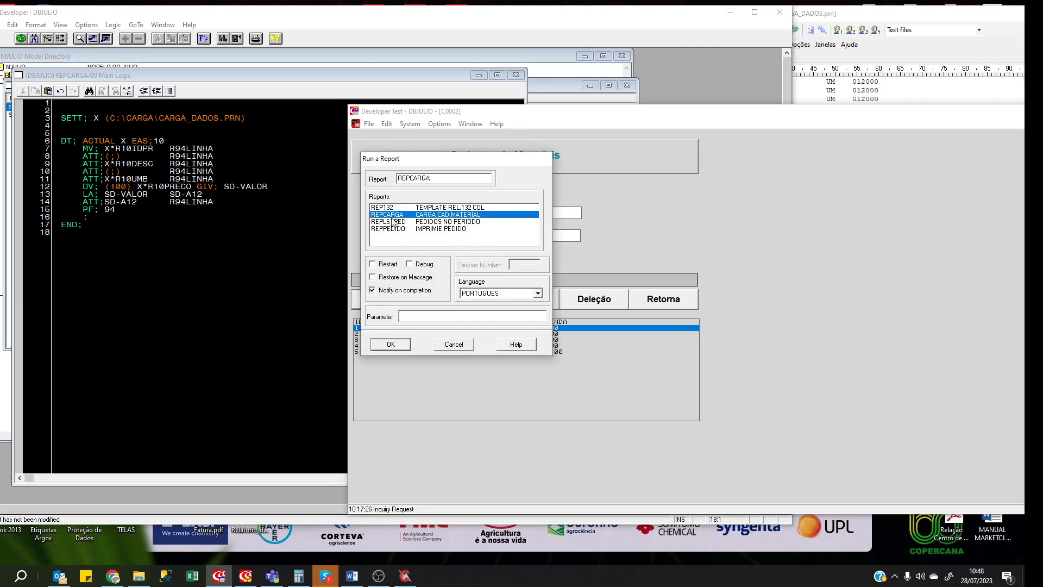
left_click(397, 345)
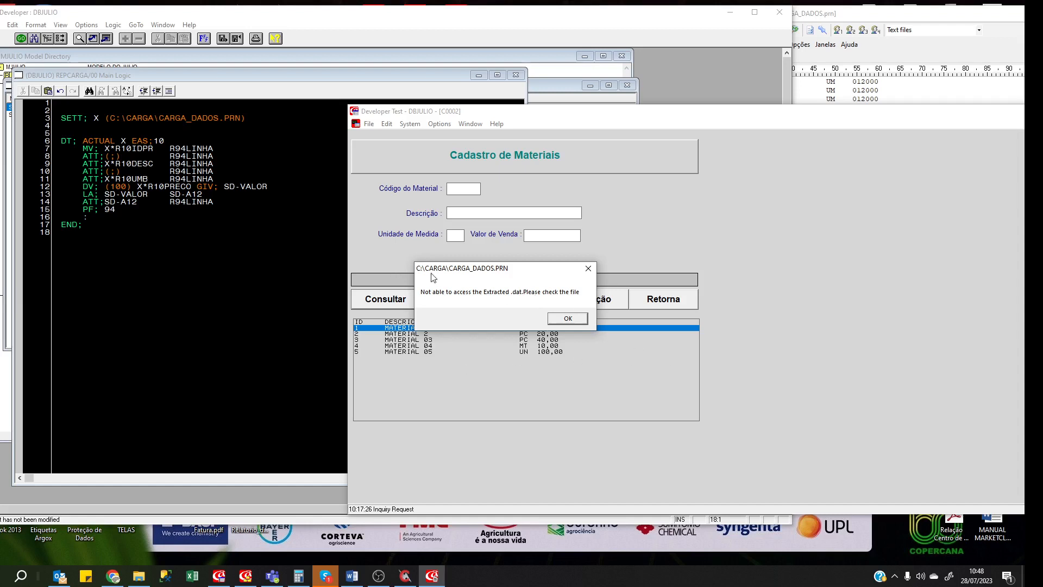
Ignore the missing C:\CARGA\CARGA_DADOS.PRN error, acknowledge completion, and exit the report window.
left_click(564, 318)
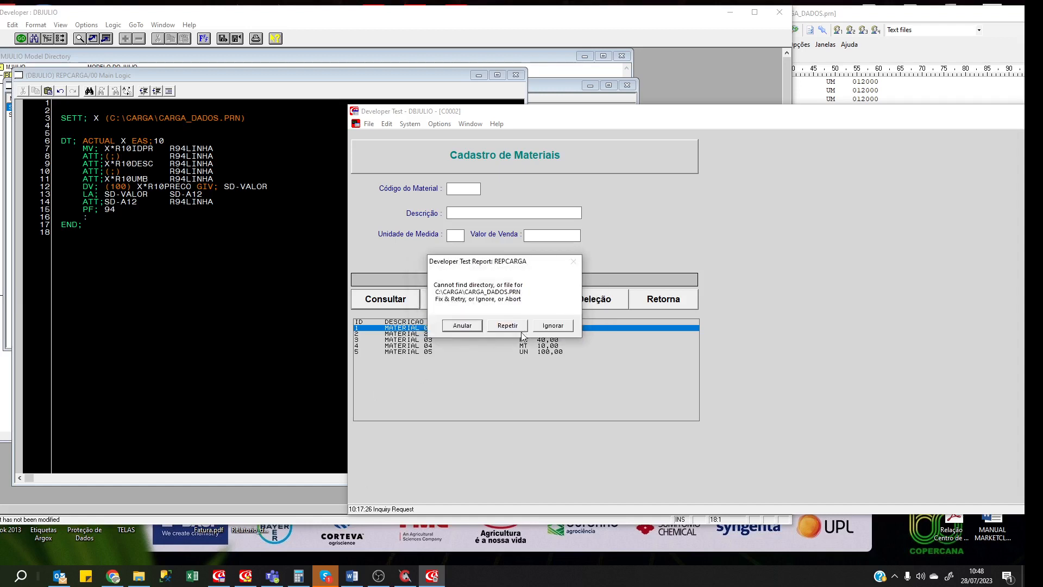
left_click(551, 331)
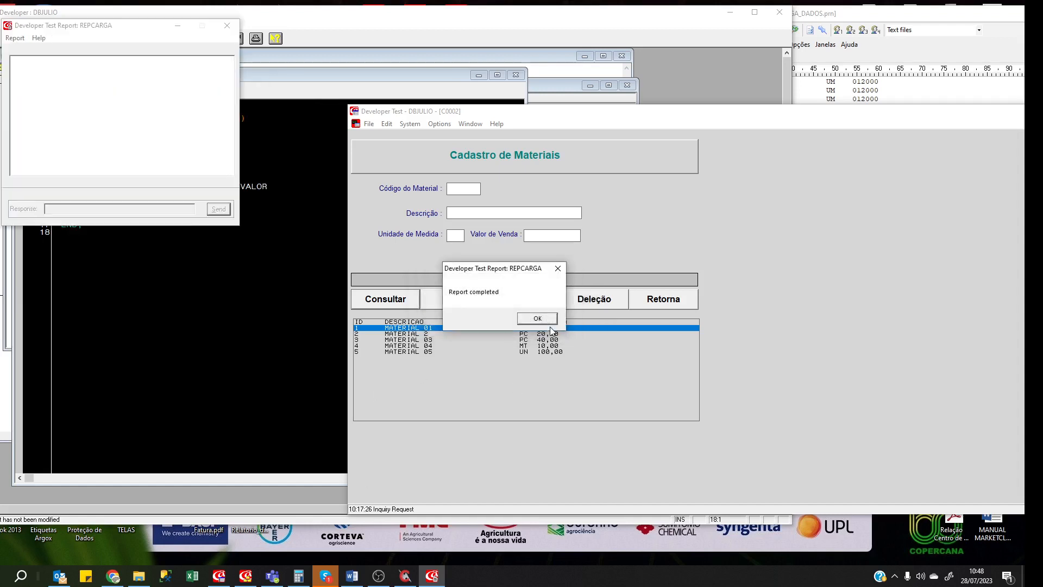
left_click(537, 318)
left_click(15, 38)
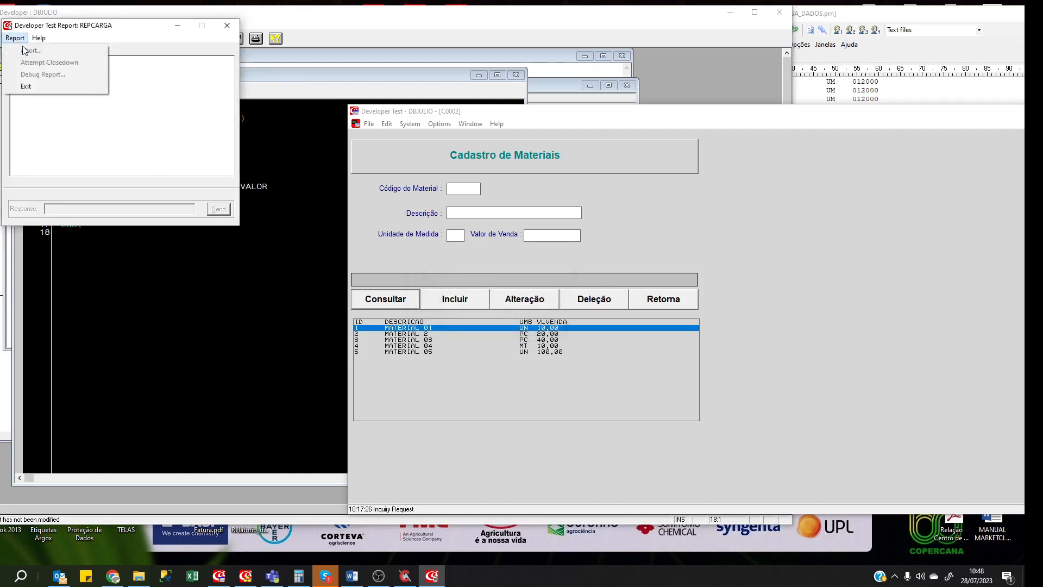
left_click(31, 87)
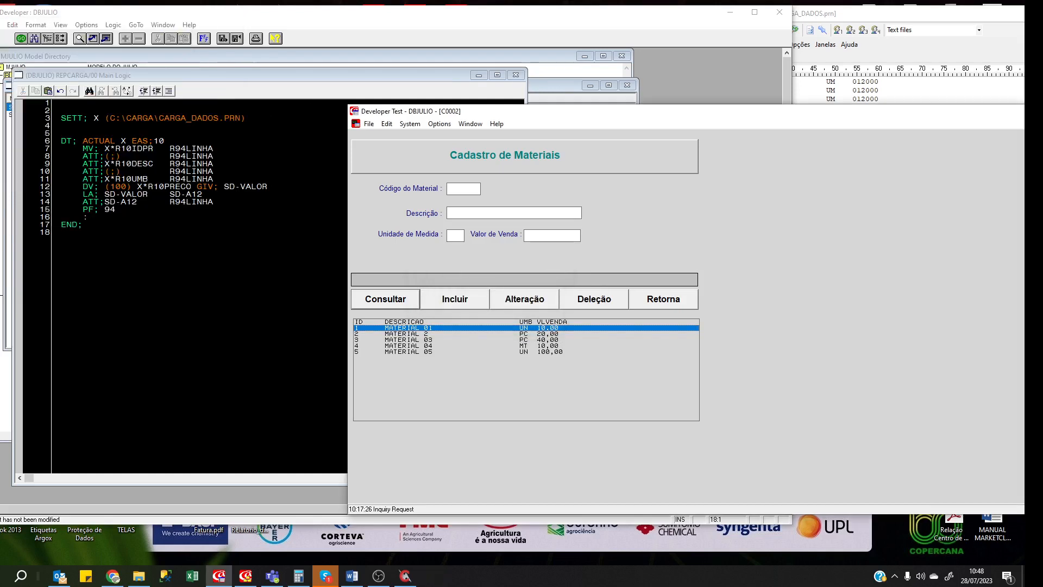
Create a CARGA folder on drive C:, merging it with the existing carga folder.
left_click(139, 577)
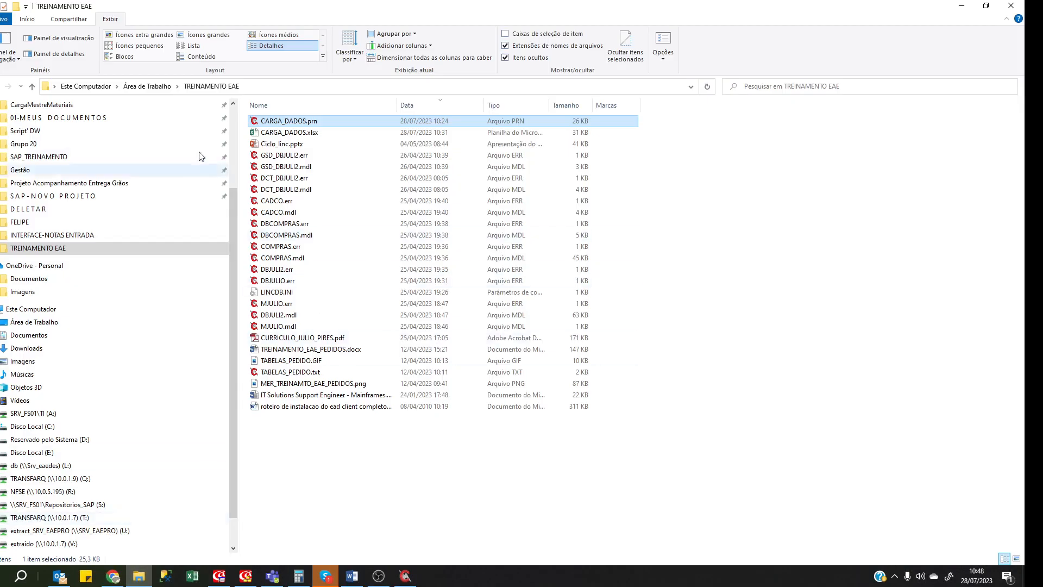
left_click(76, 427)
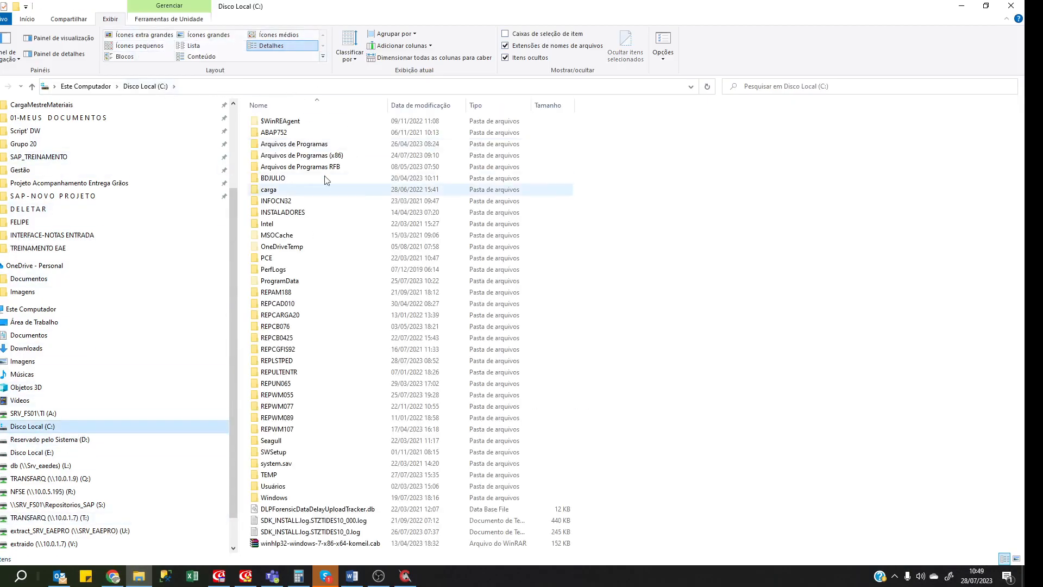
left_click(26, 21)
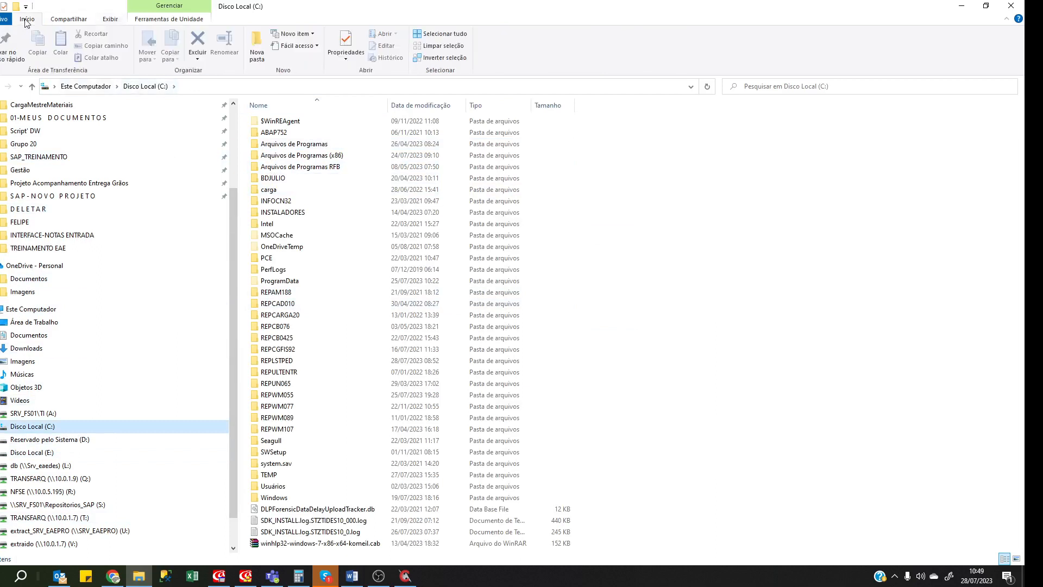
left_click(257, 57)
type("C")
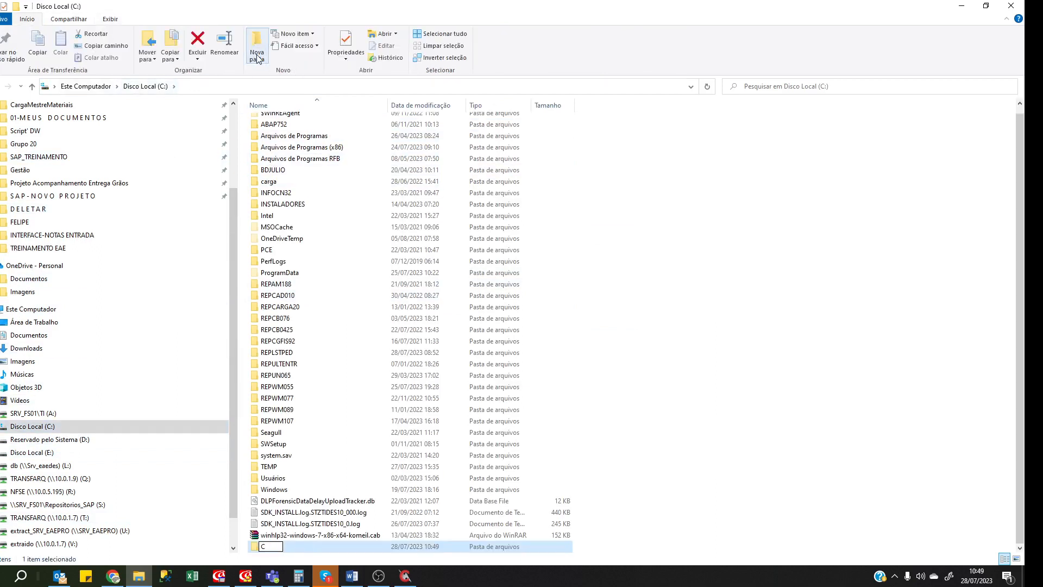
type("RARG")
key("Return")
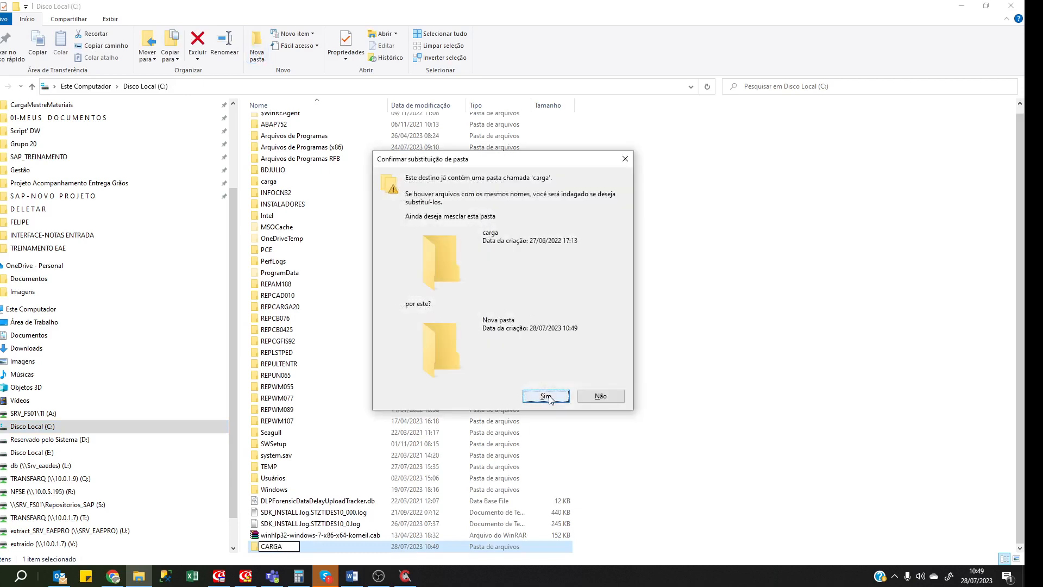
left_click(546, 396)
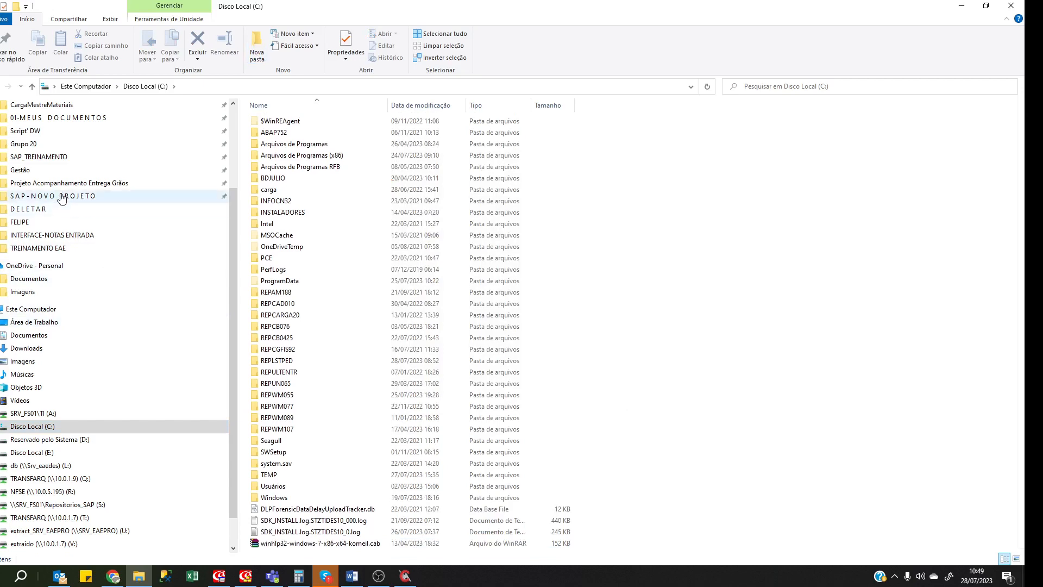
Take CARGA_DADOS.prn from SAP_TREINAMENTO\TREINAMENTO EAE and open C:\carga.
left_click(73, 158)
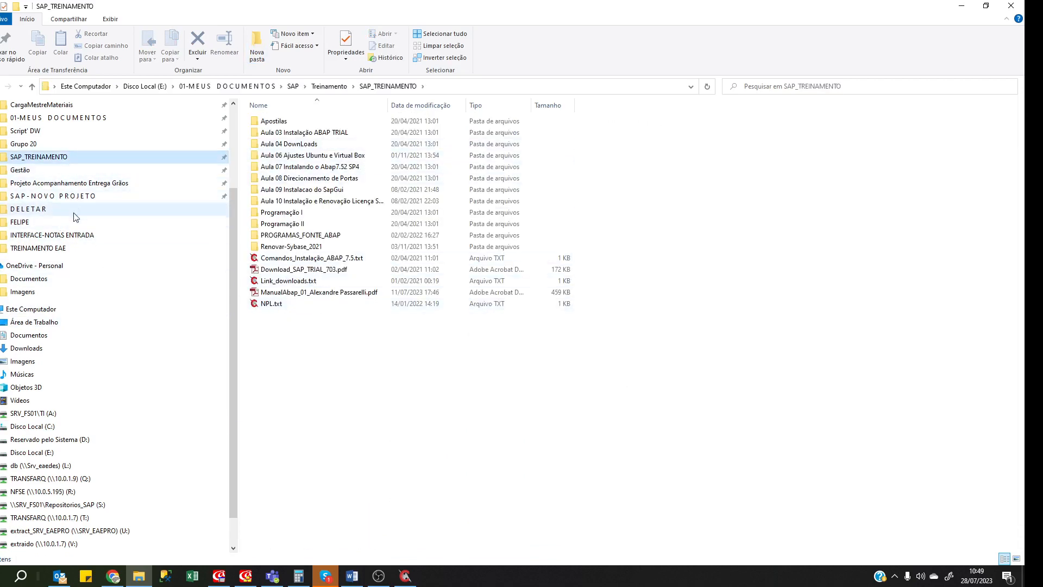
left_click(108, 248)
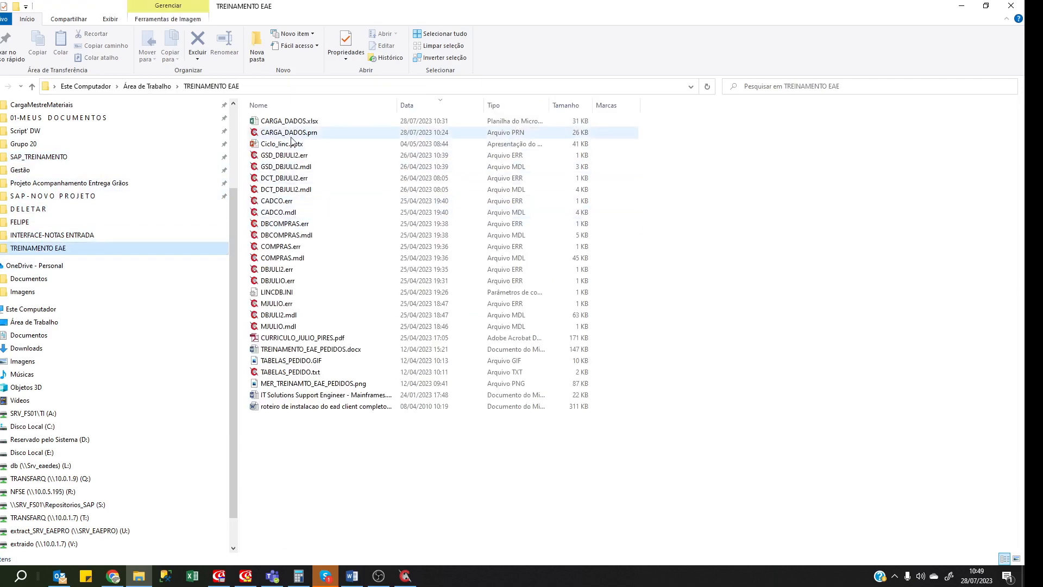
left_click(285, 134)
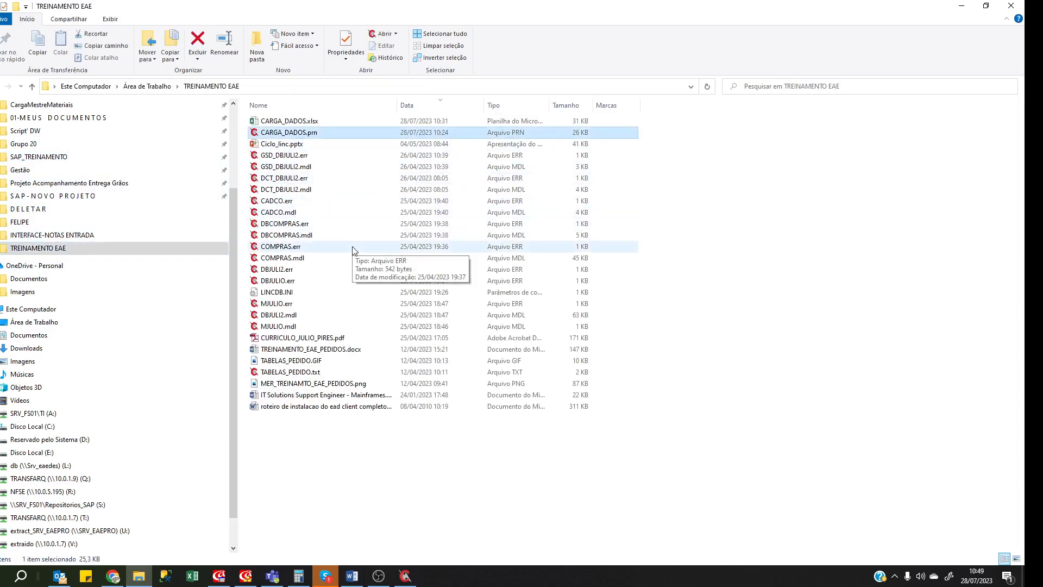
left_click(76, 426)
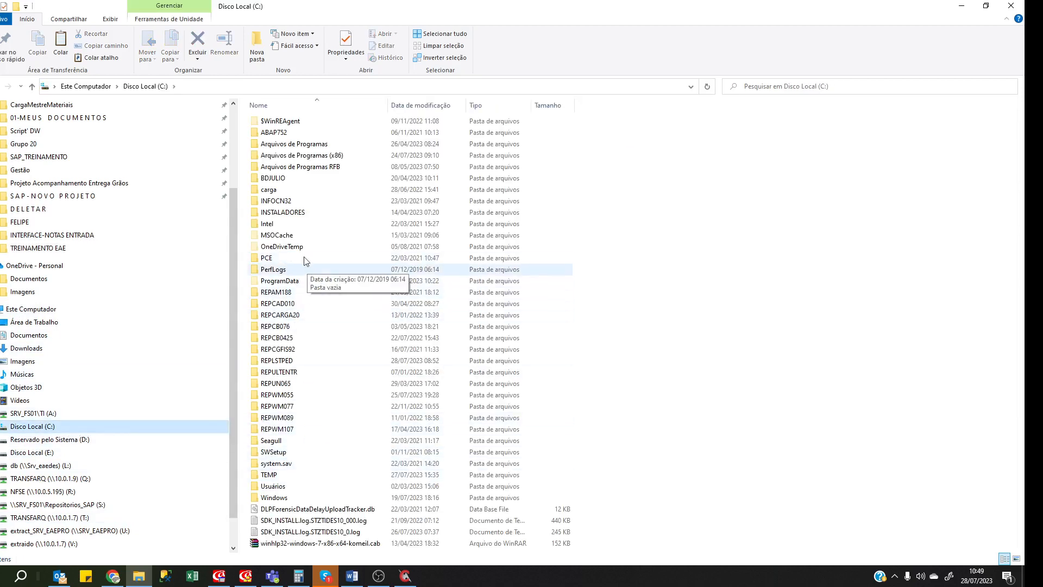
double_click(283, 190)
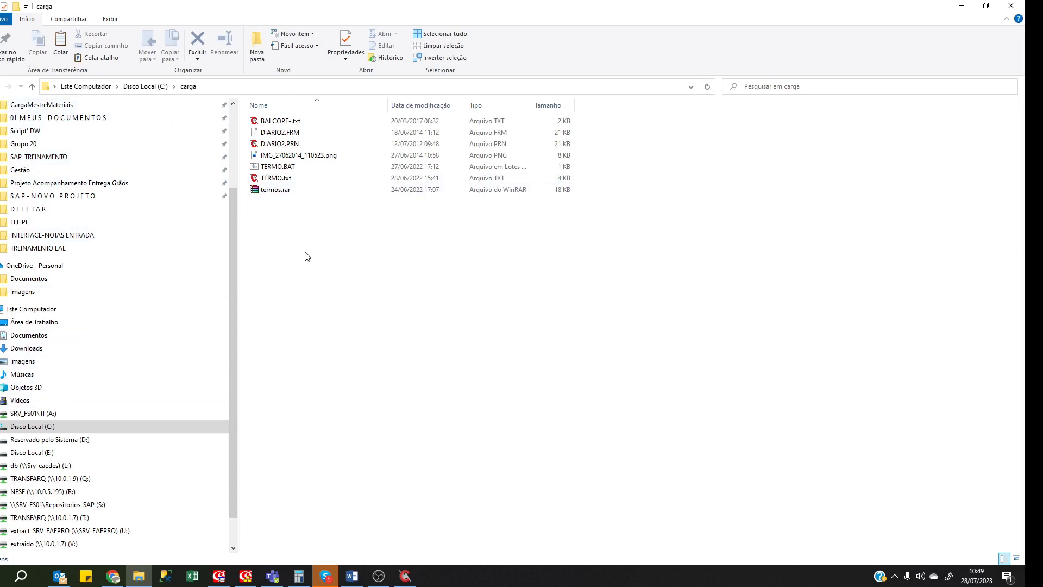
Paste CARGA_DADOS.prn into C:\carga after confirming the path used in the REPCARGA logic.
left_click(246, 581)
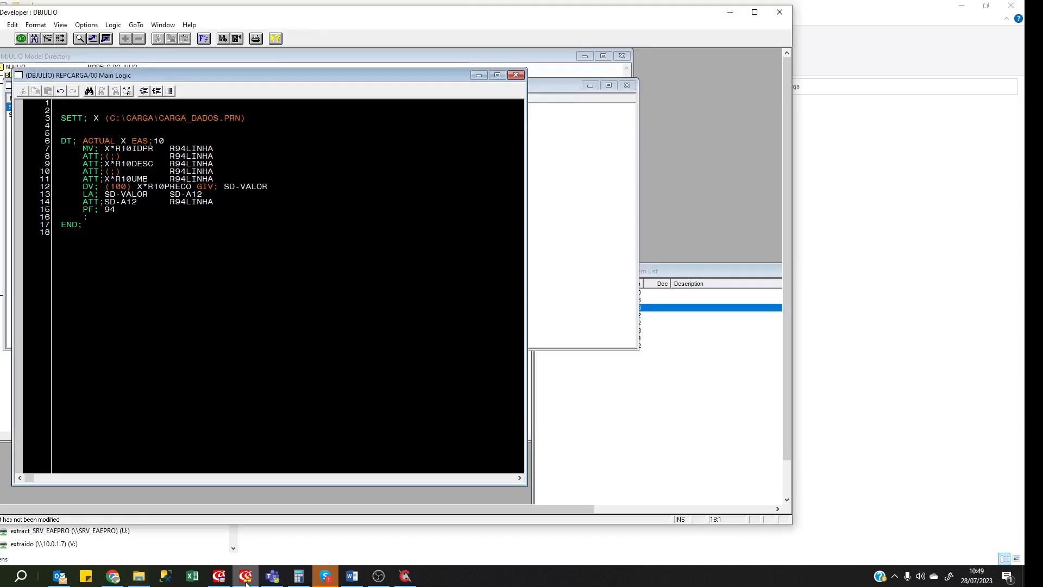
left_click(245, 580)
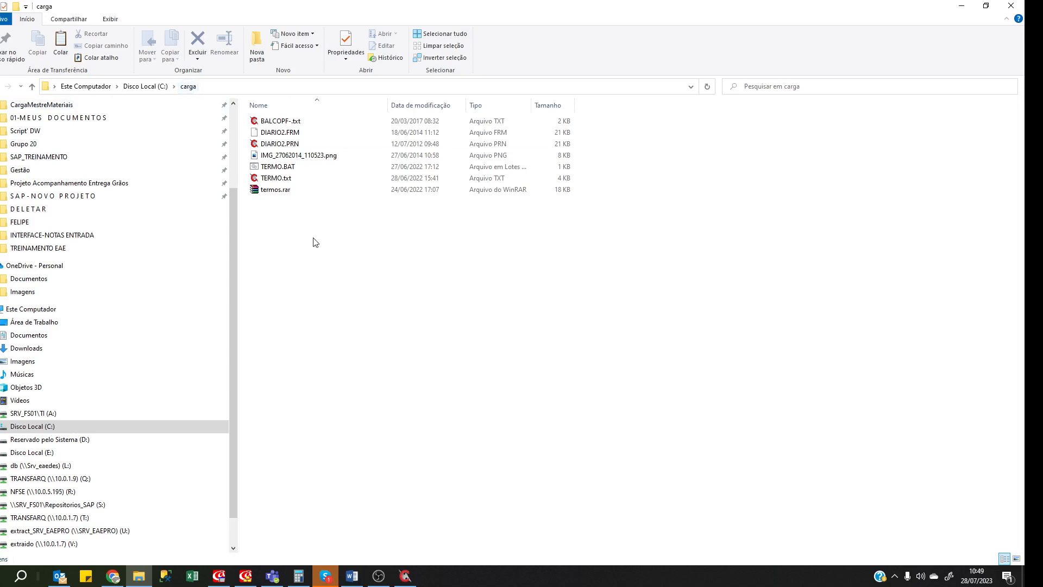
key("ctrl+v")
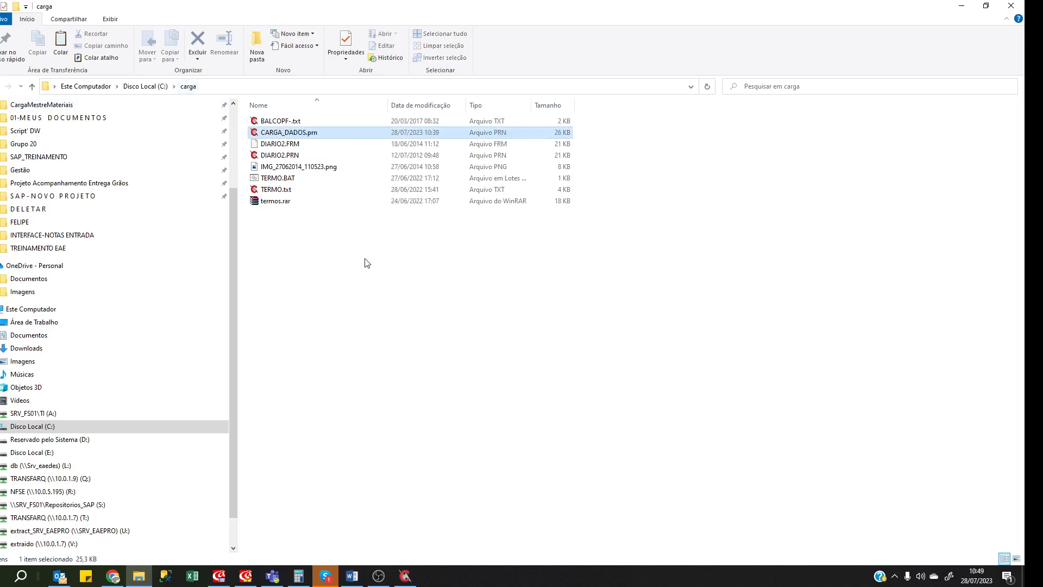
left_click(344, 278)
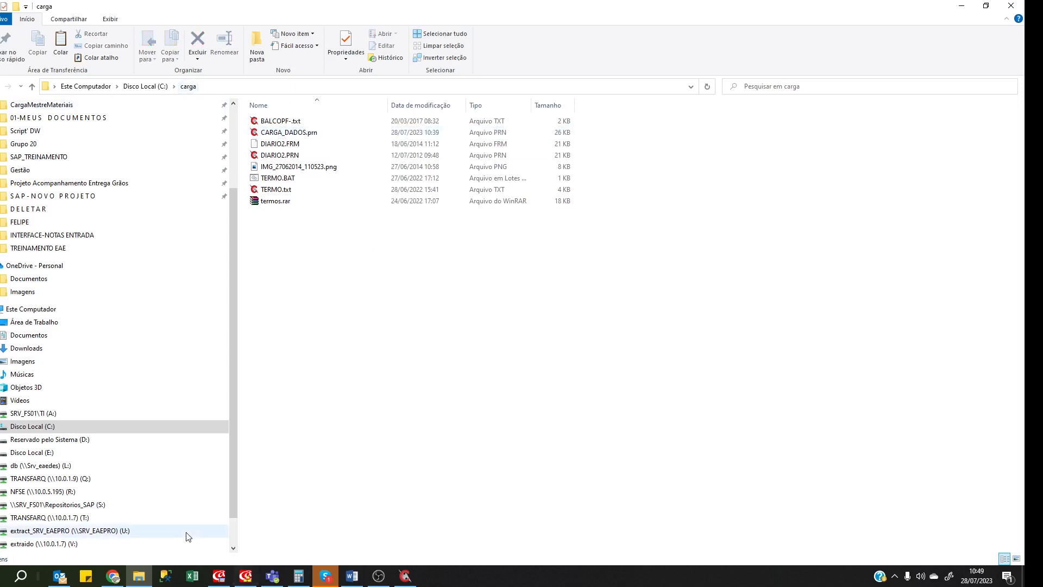
left_click(219, 577)
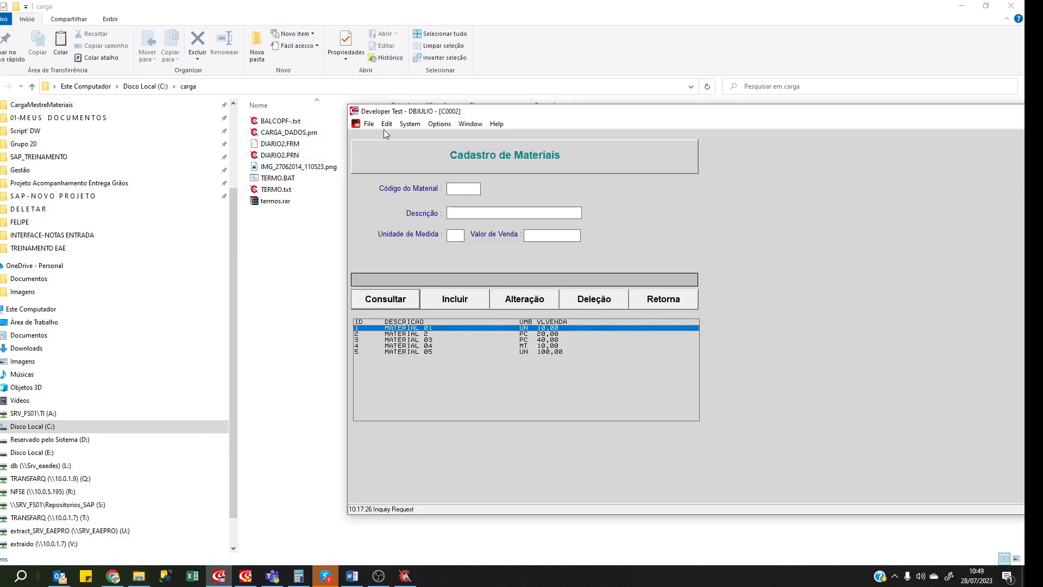
Run the REPCARGA report again from the test system's main menu.
left_click(666, 300)
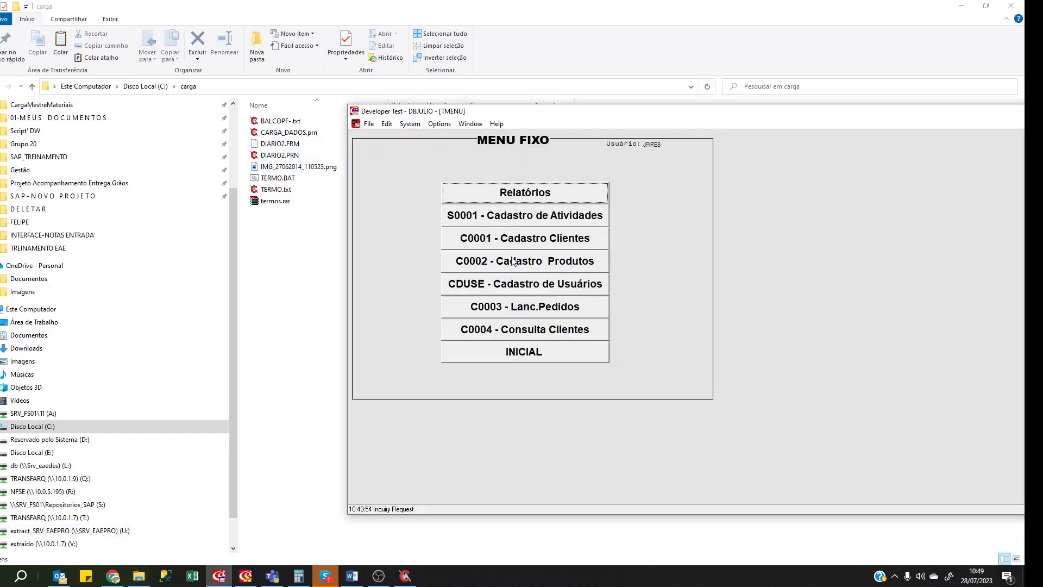
left_click(409, 125)
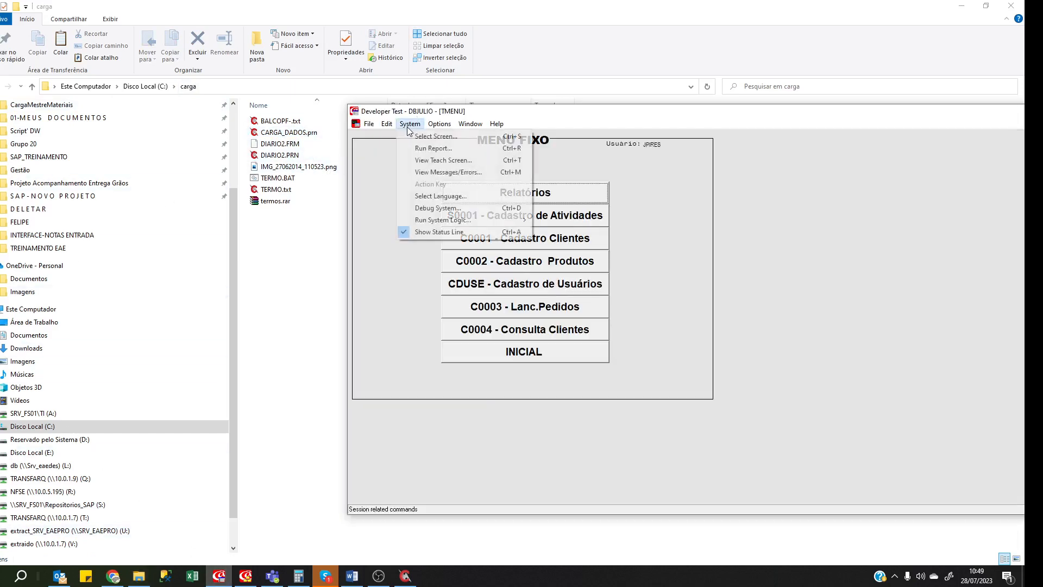
left_click(429, 153)
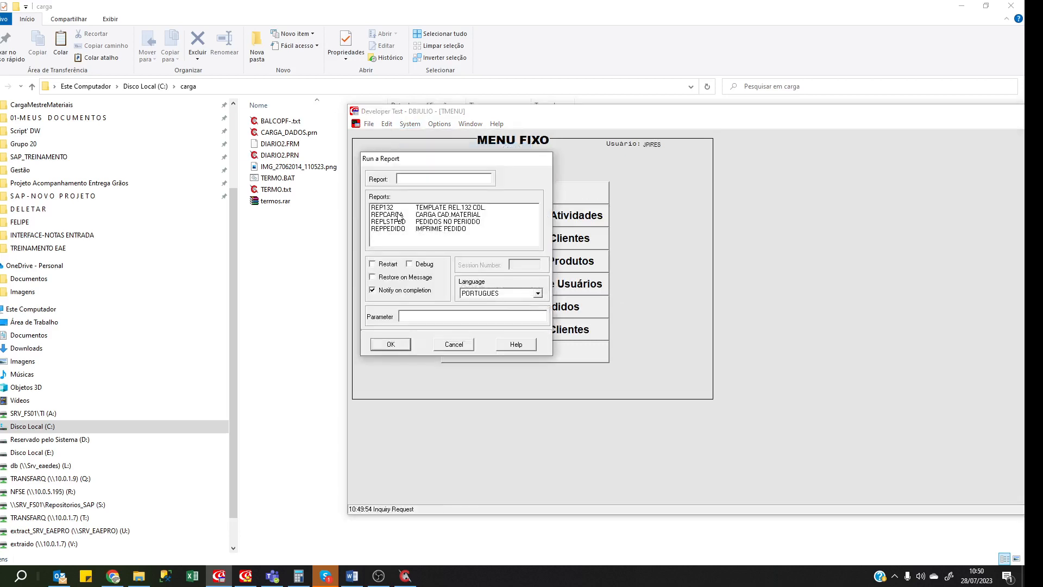
left_click(402, 215)
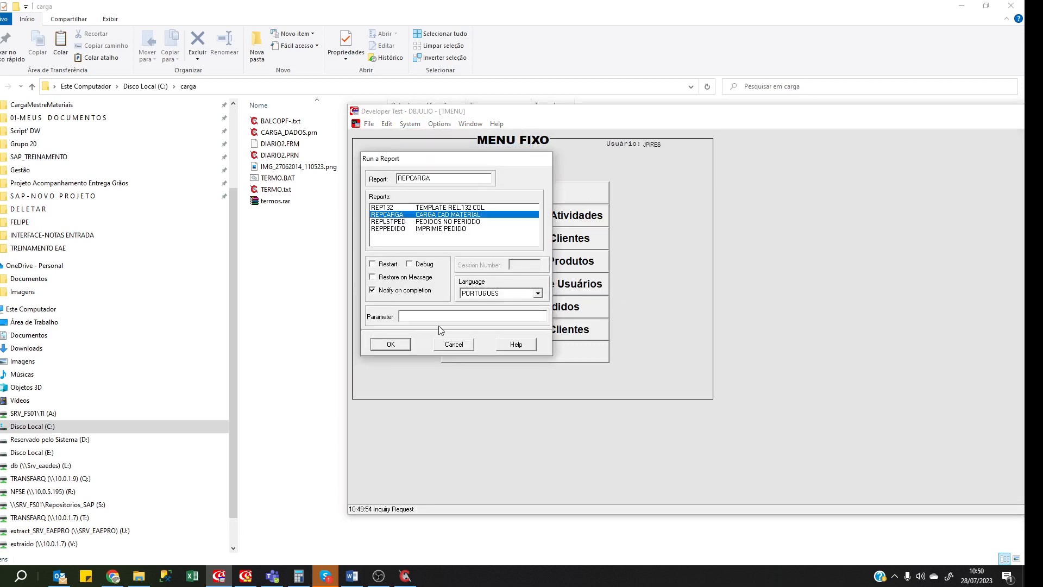
left_click(400, 344)
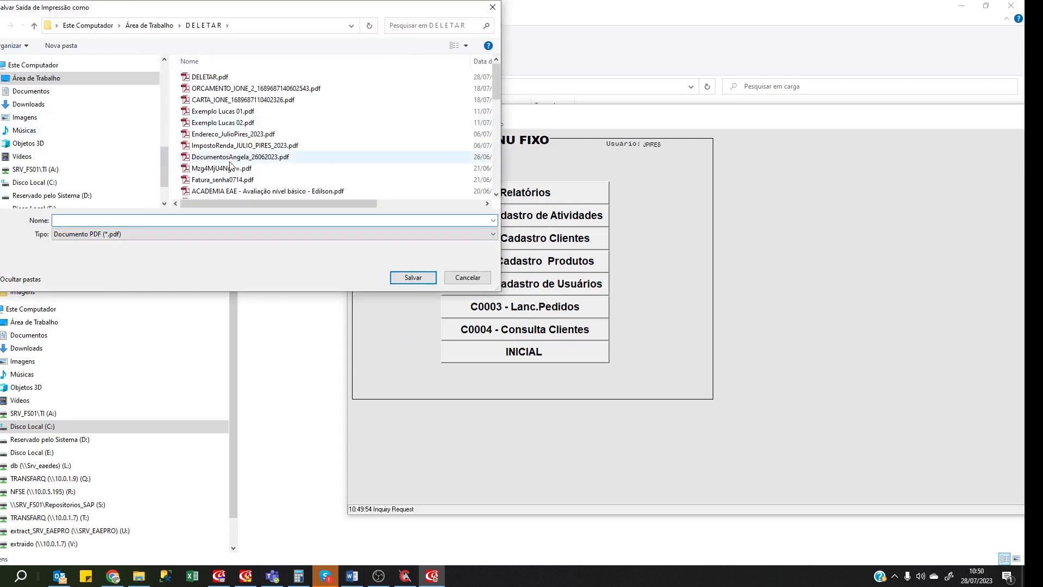
Save the report output over DELETAR.pdf, acknowledge completion, and exit the report window.
left_click(209, 77)
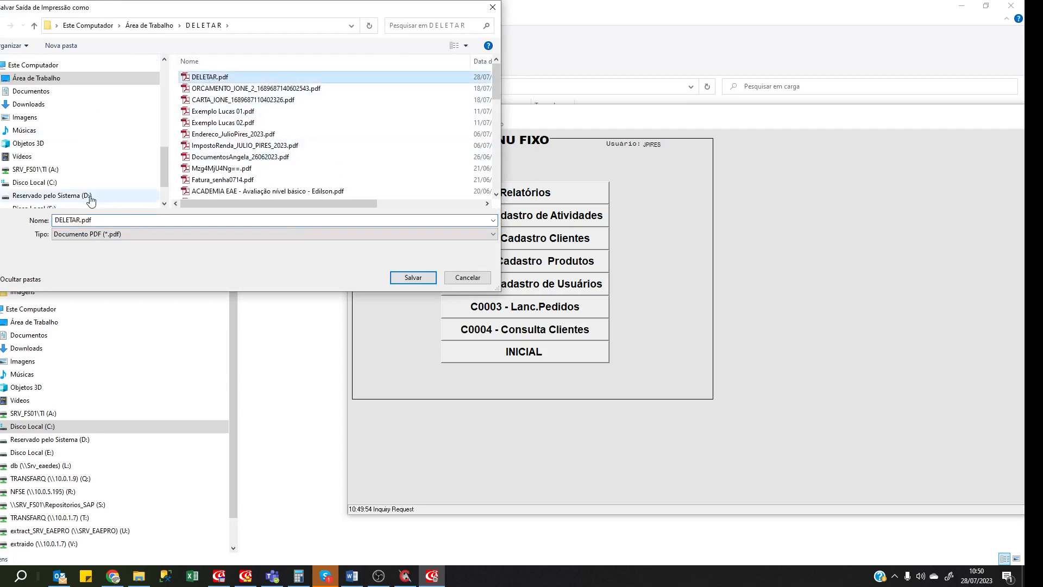
left_click(410, 278)
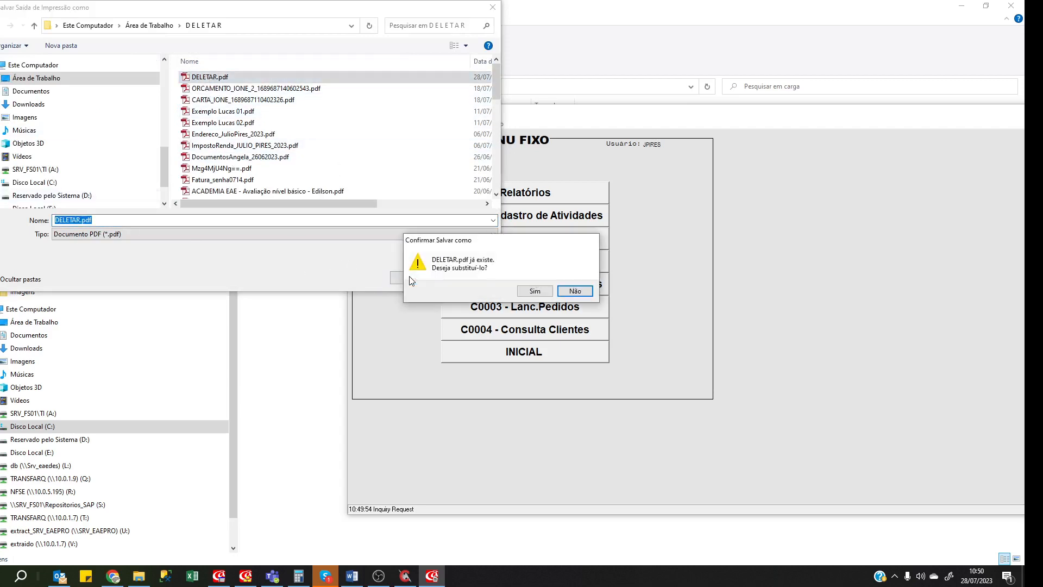
left_click(543, 291)
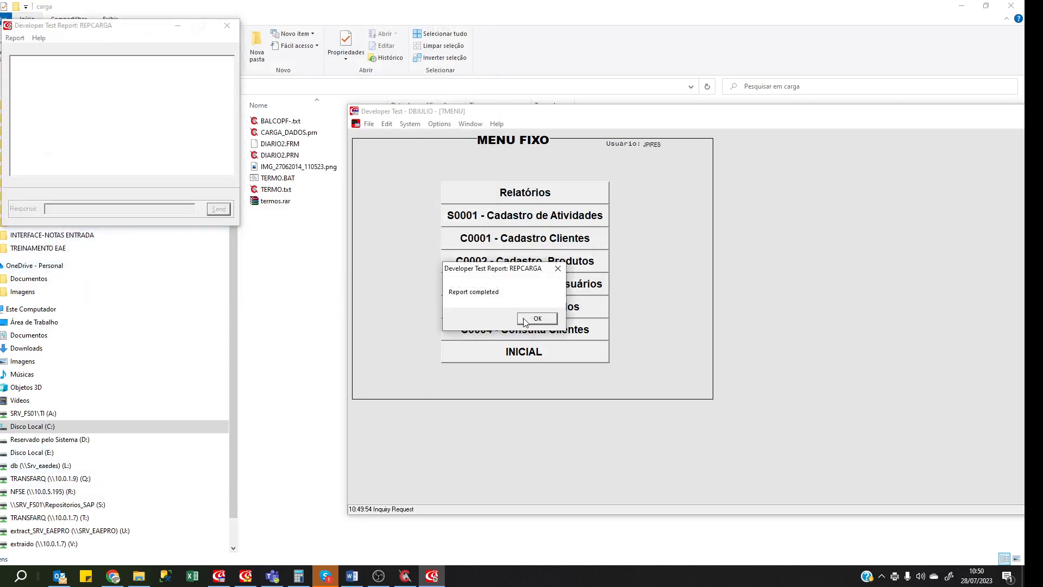
left_click(536, 319)
left_click(15, 38)
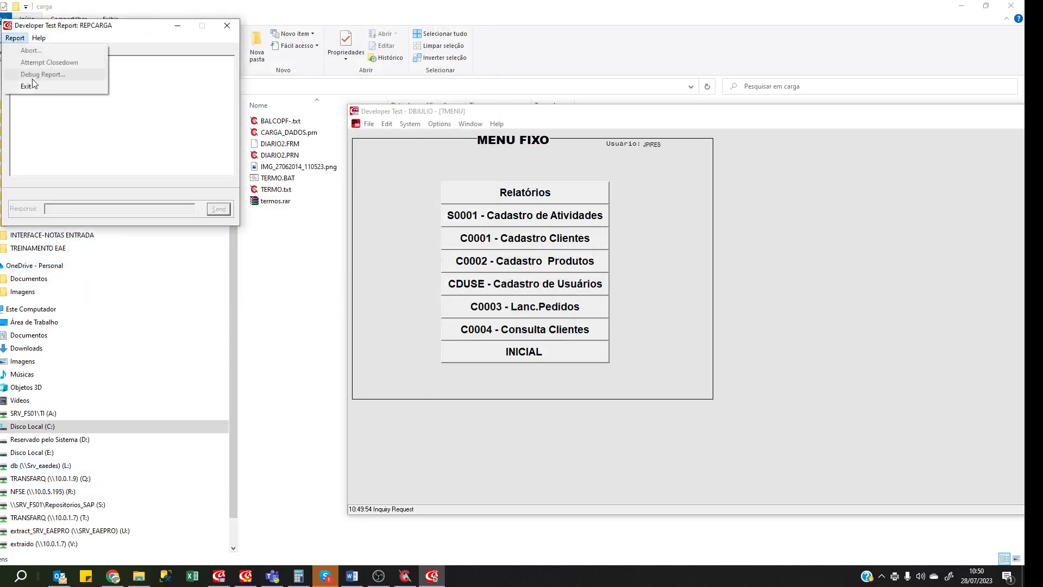
left_click(34, 86)
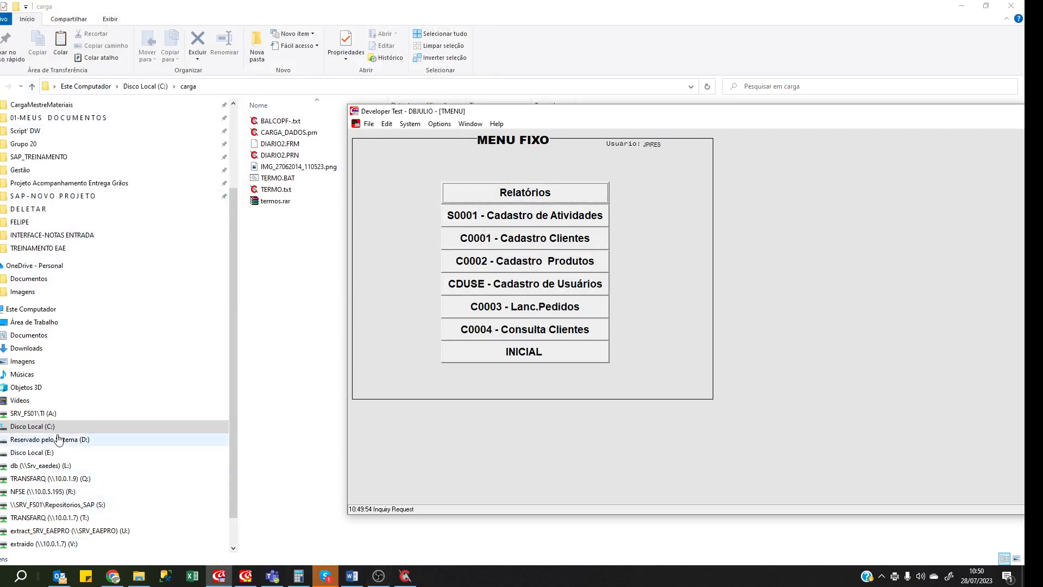
Open DELETAR.pdf maximized, select every product line from 000001 to 000419, and launch Excel.
left_click(56, 215)
double_click(274, 122)
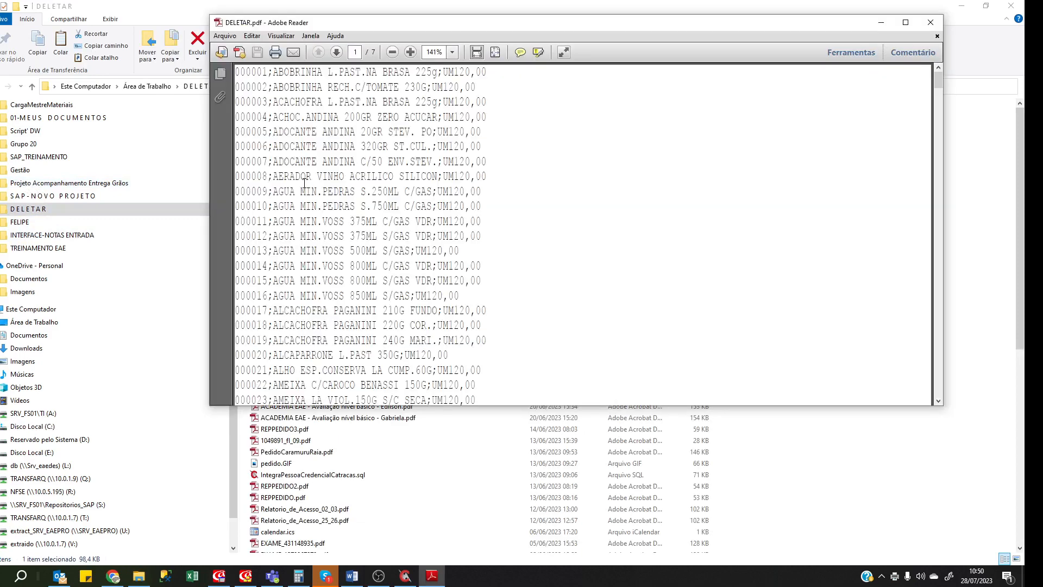
left_click(906, 24)
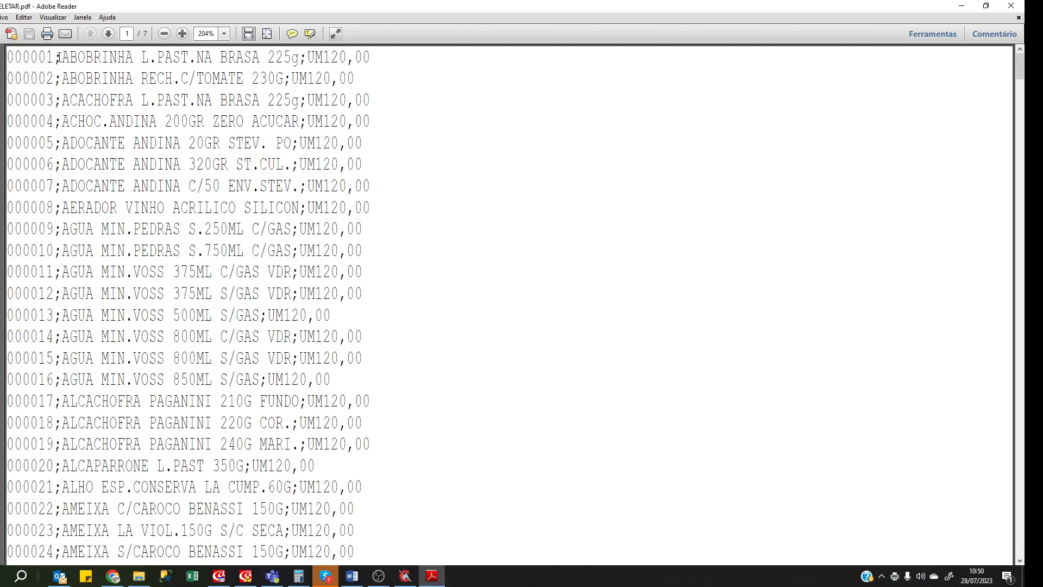
left_click_drag(9, 54, 304, 573)
key("ctrl+shift+End")
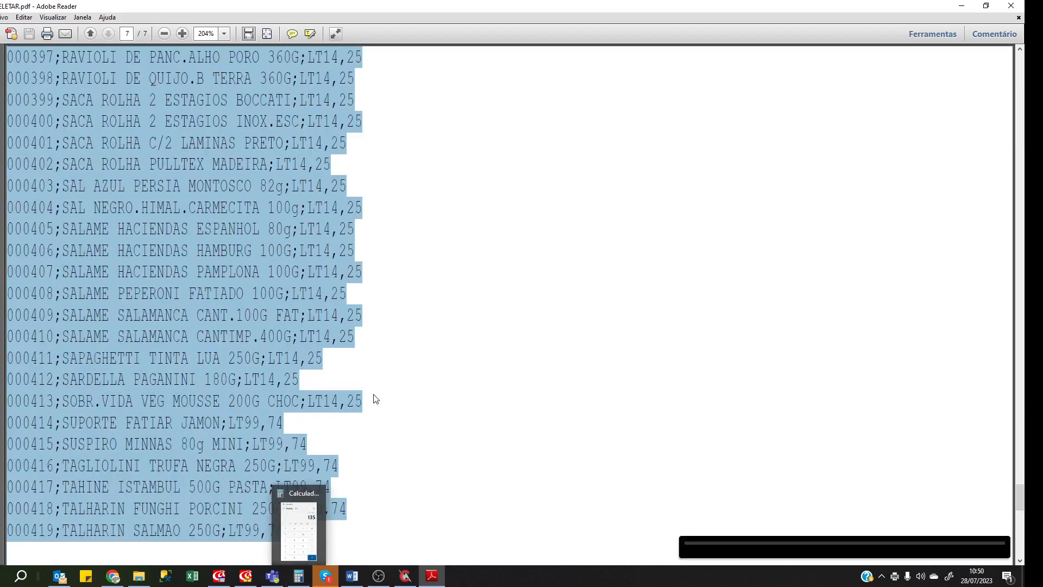
left_click(187, 579)
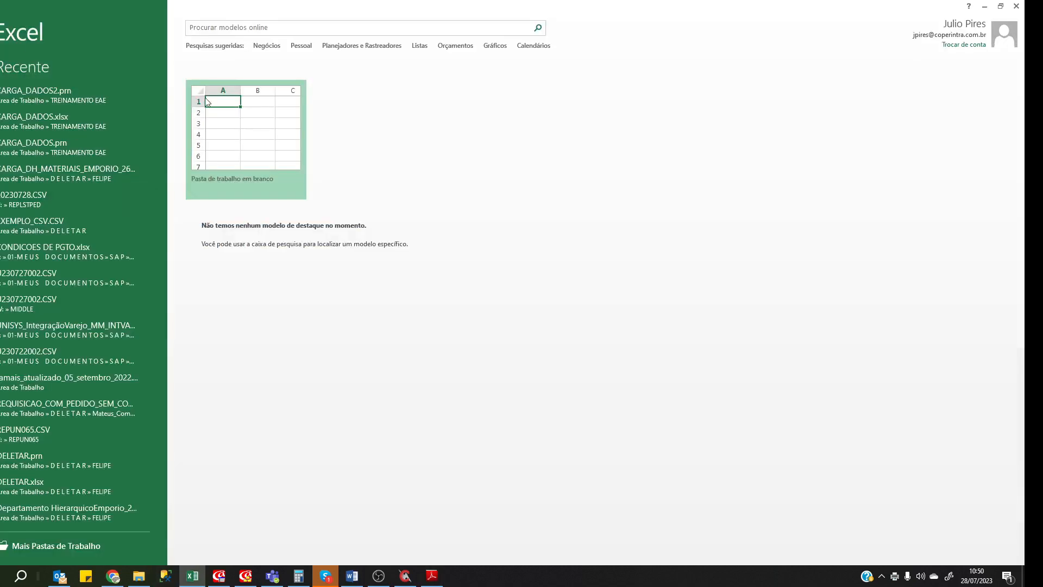
Paste the lines into a new blank workbook and split column A at semicolons, not tabs.
left_click(232, 116)
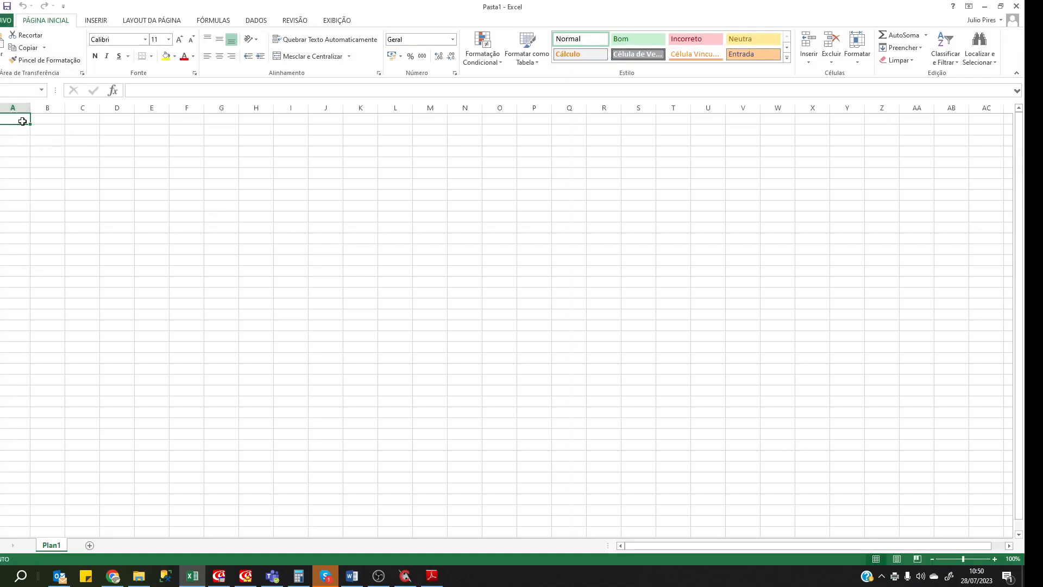
key("ctrl+v")
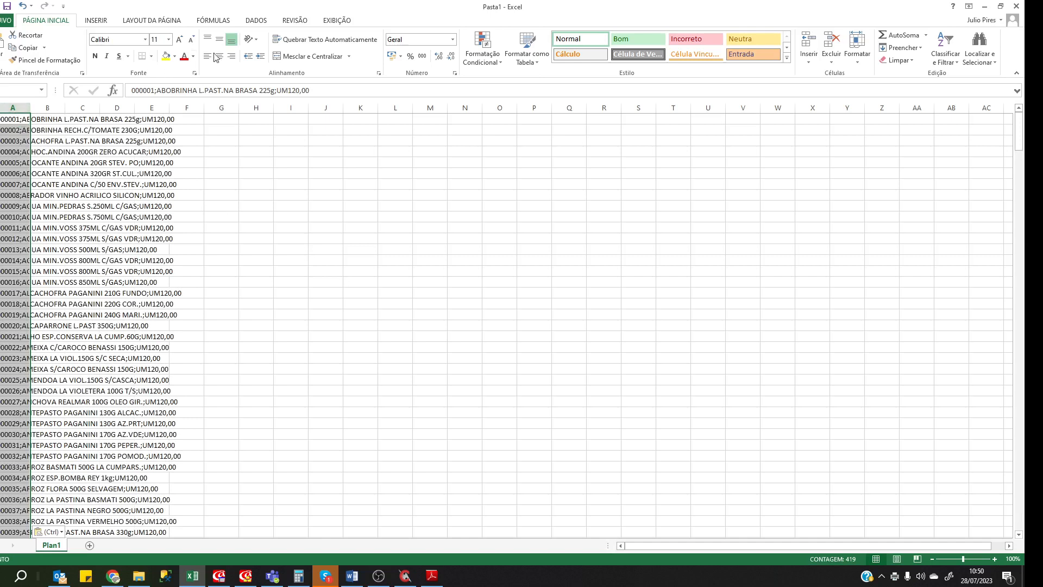
left_click(258, 21)
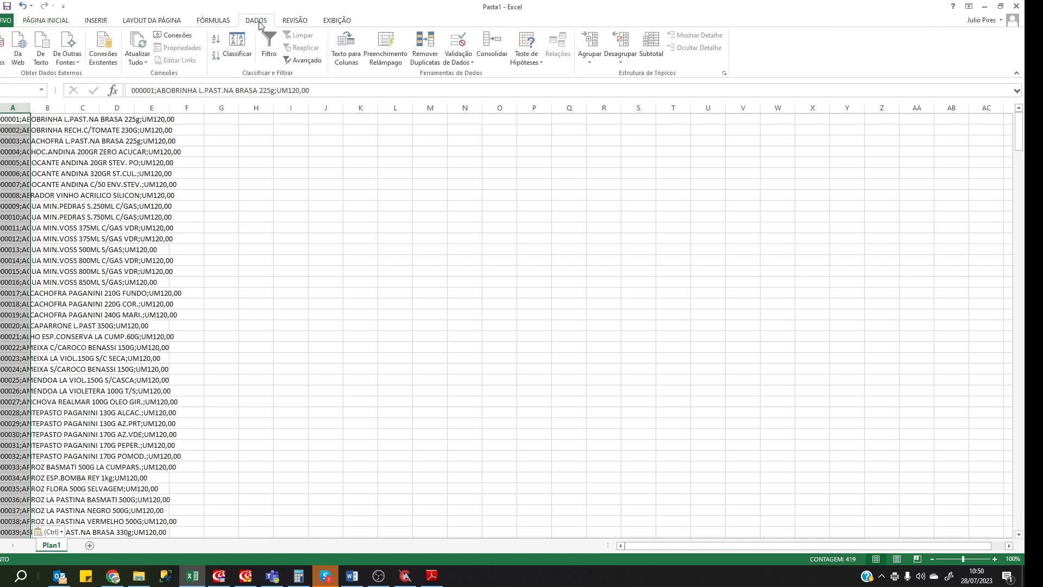
left_click(341, 52)
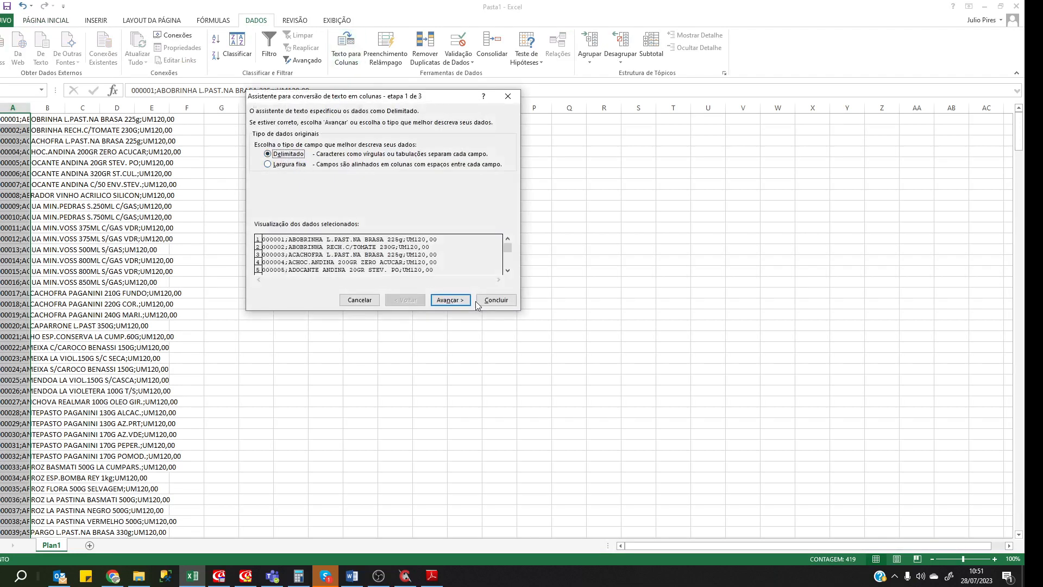
left_click(450, 300)
left_click(287, 154)
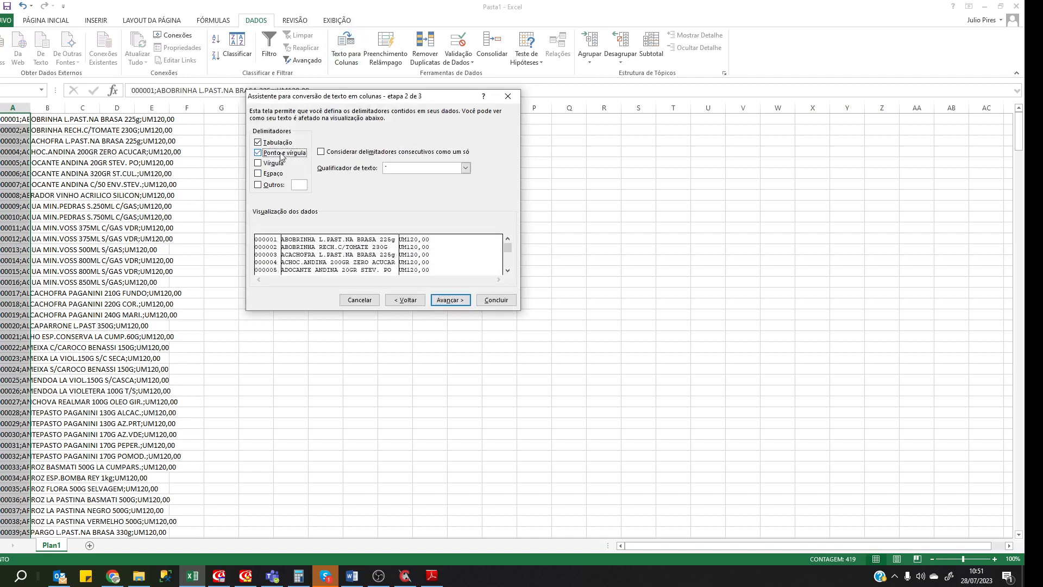
left_click(273, 144)
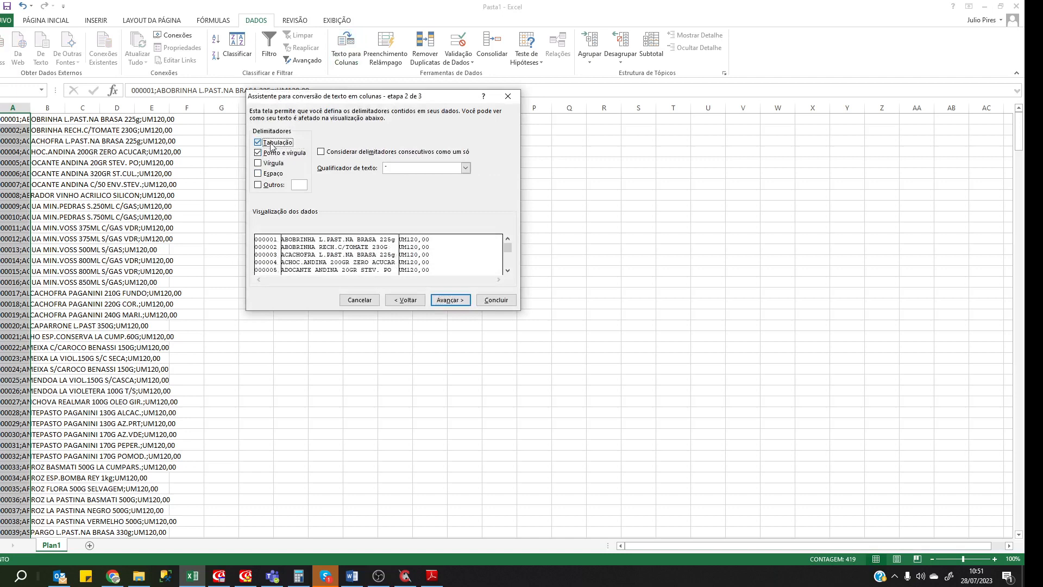
left_click(451, 302)
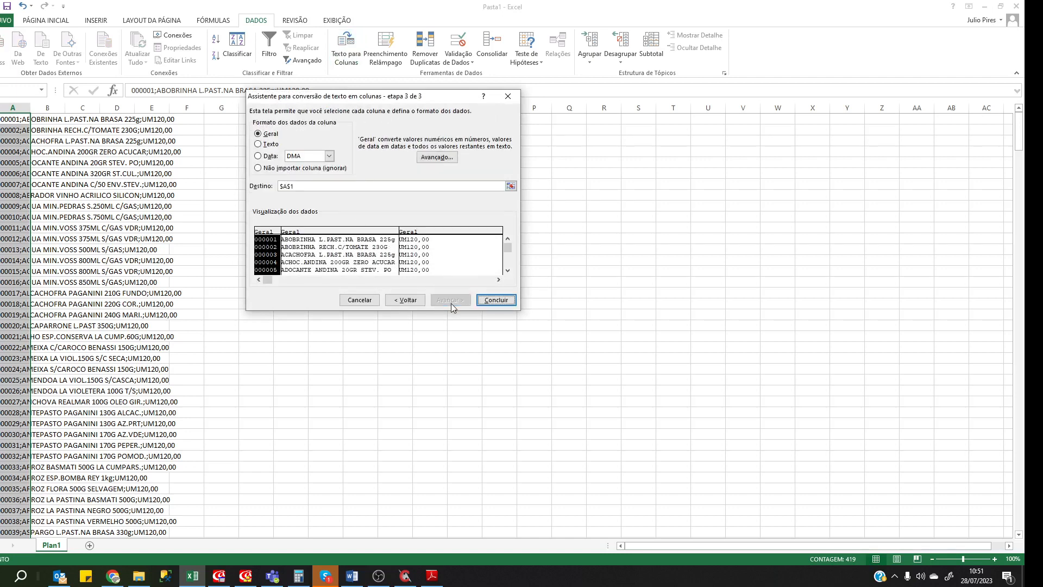
left_click(491, 301)
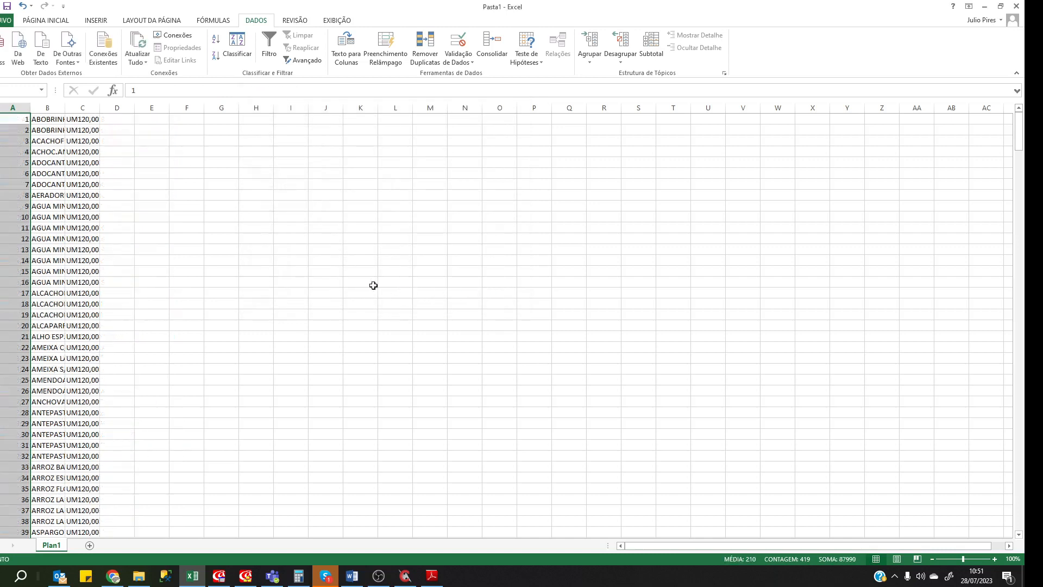
Auto-fit all column widths and scroll down through the split product rows.
key("ctrl+a")
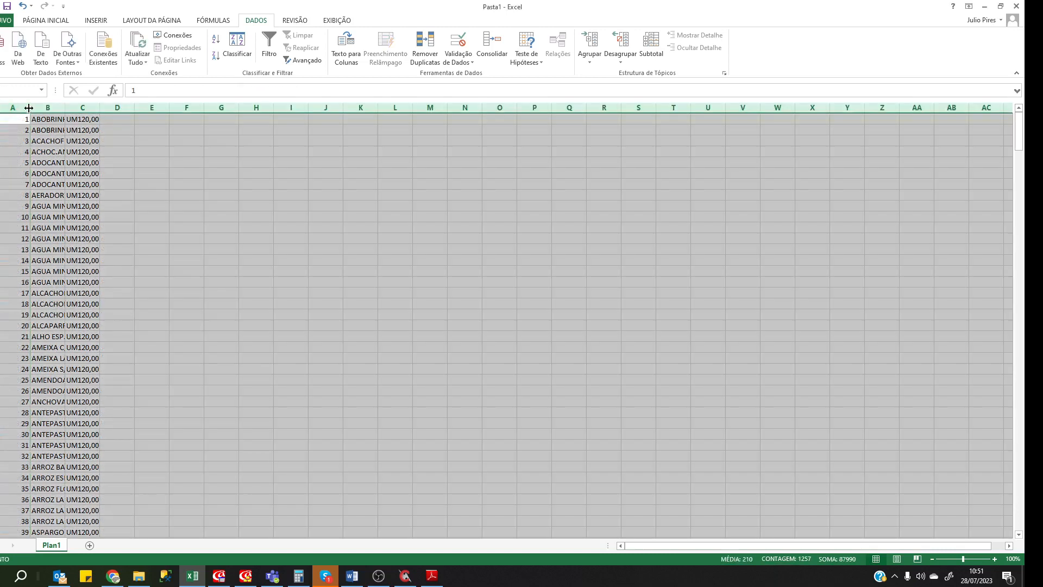
double_click(31, 107)
left_click_drag(209, 199, 208, 207)
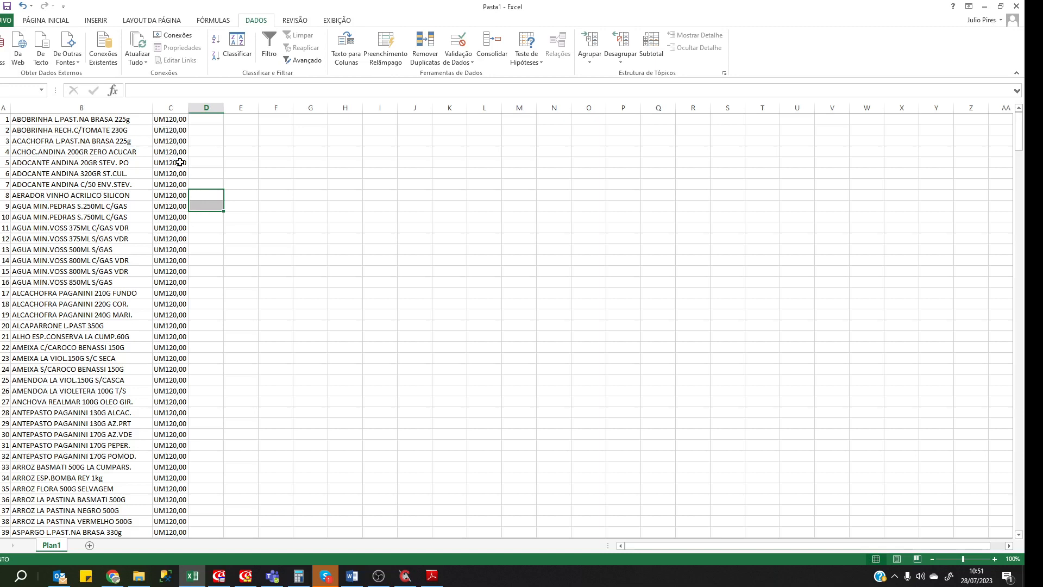
scroll(180, 162, "down", 19)
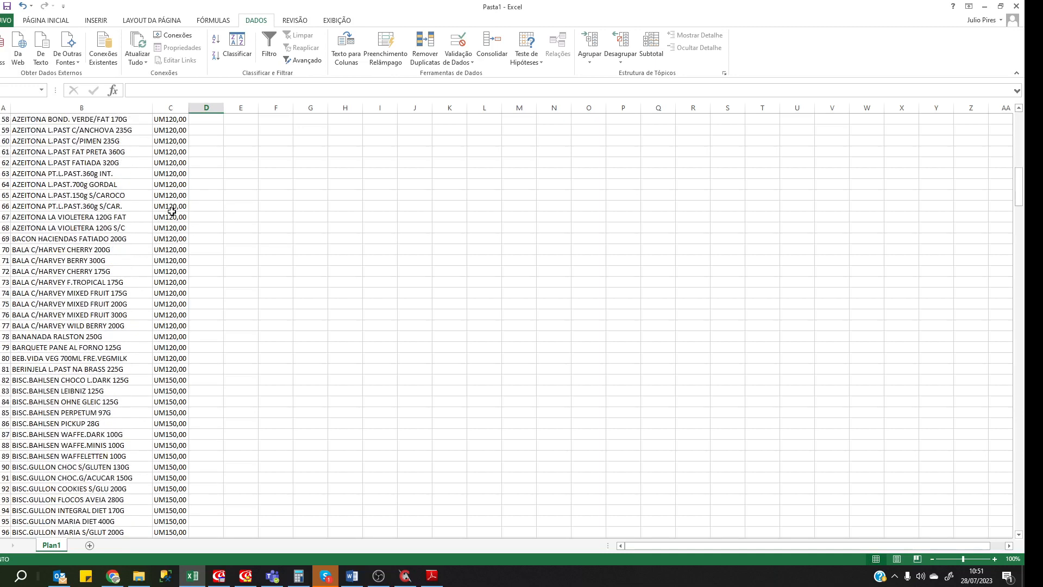
scroll(172, 211, "down", 17)
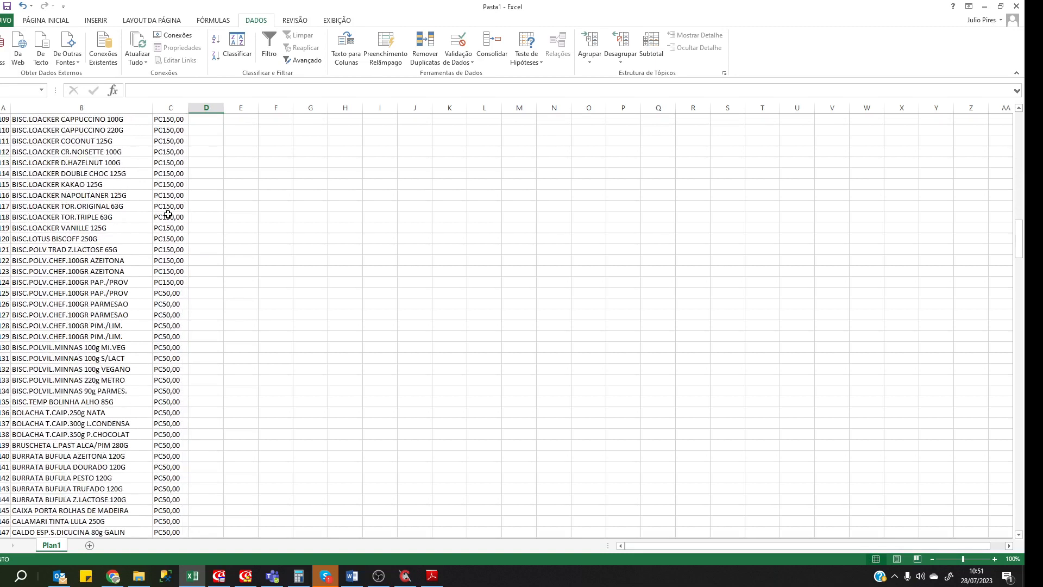
scroll(167, 214, "down", 15)
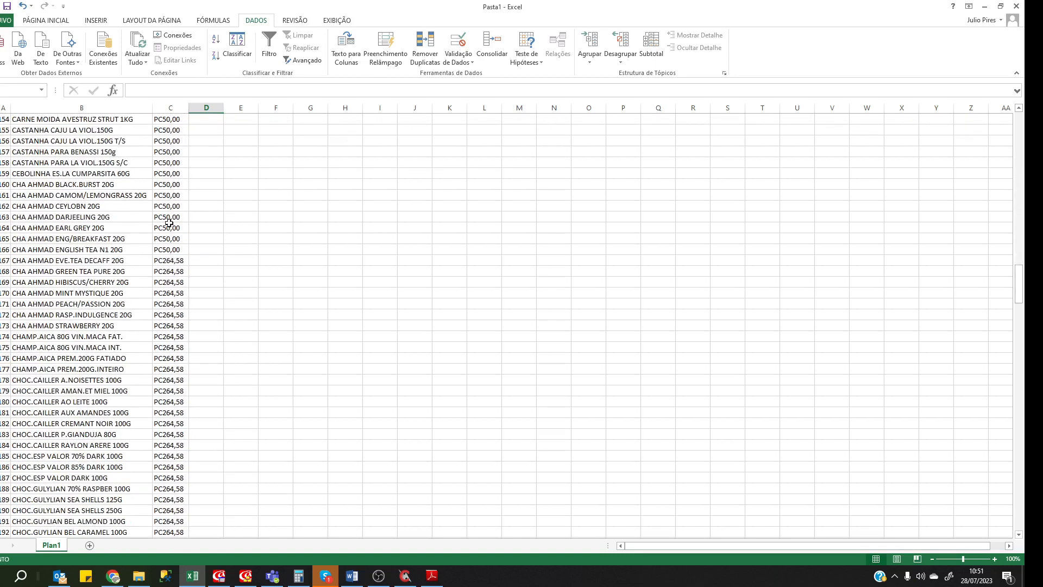
scroll(169, 223, "down", 3)
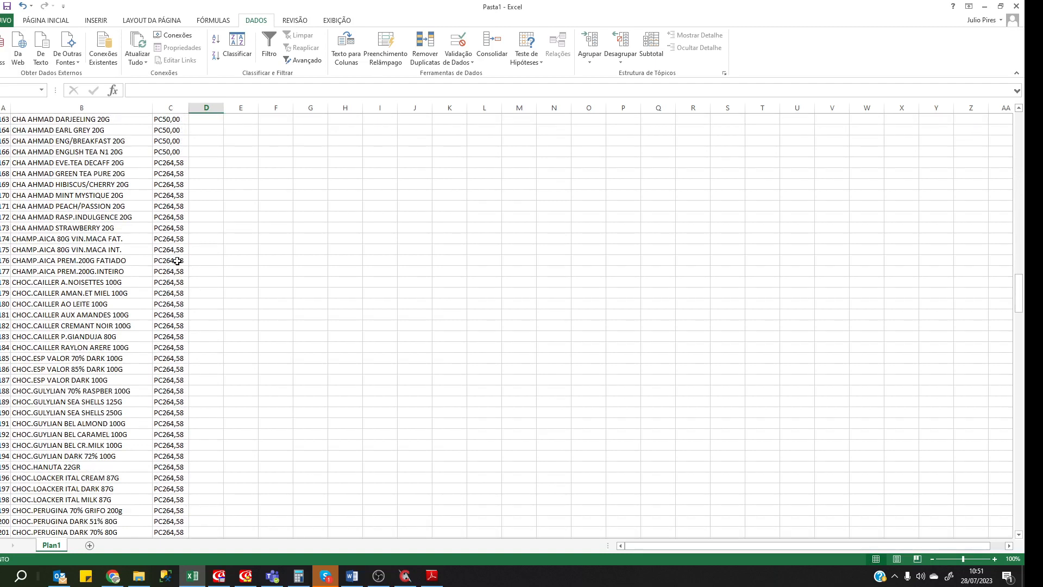
scroll(177, 261, "down", 2)
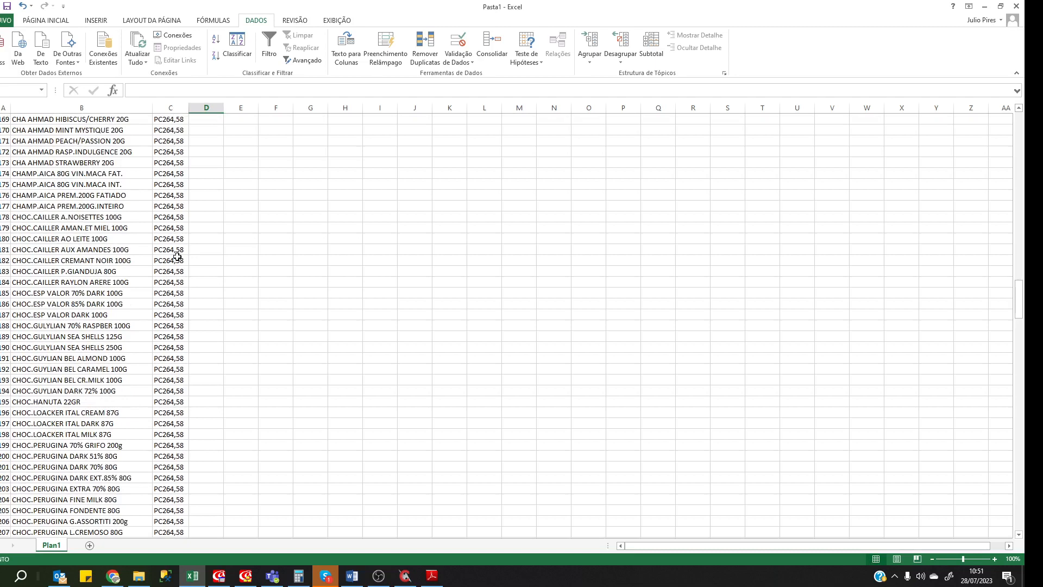
scroll(177, 256, "down", 8)
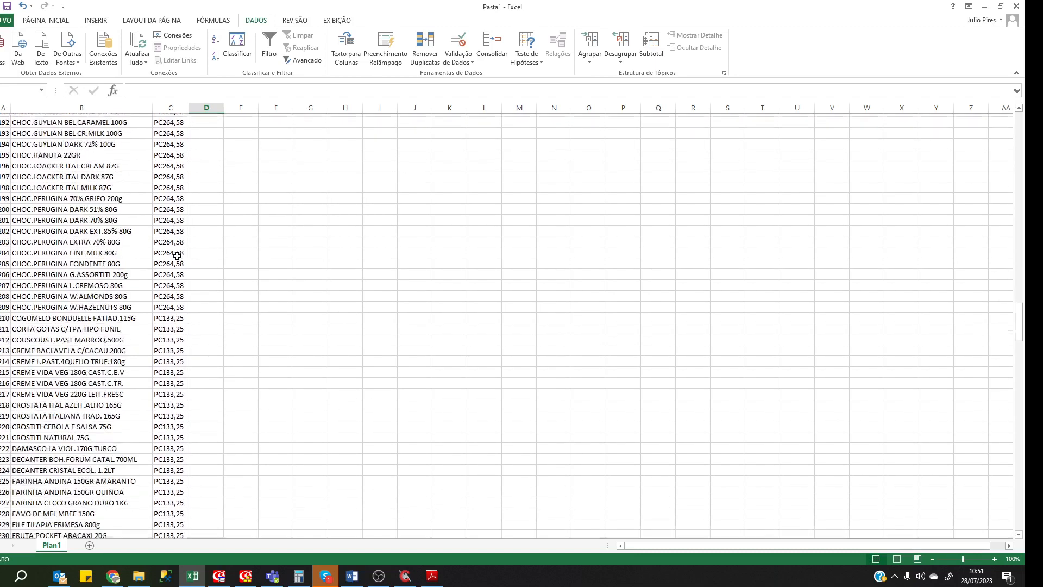
scroll(177, 256, "down", 5)
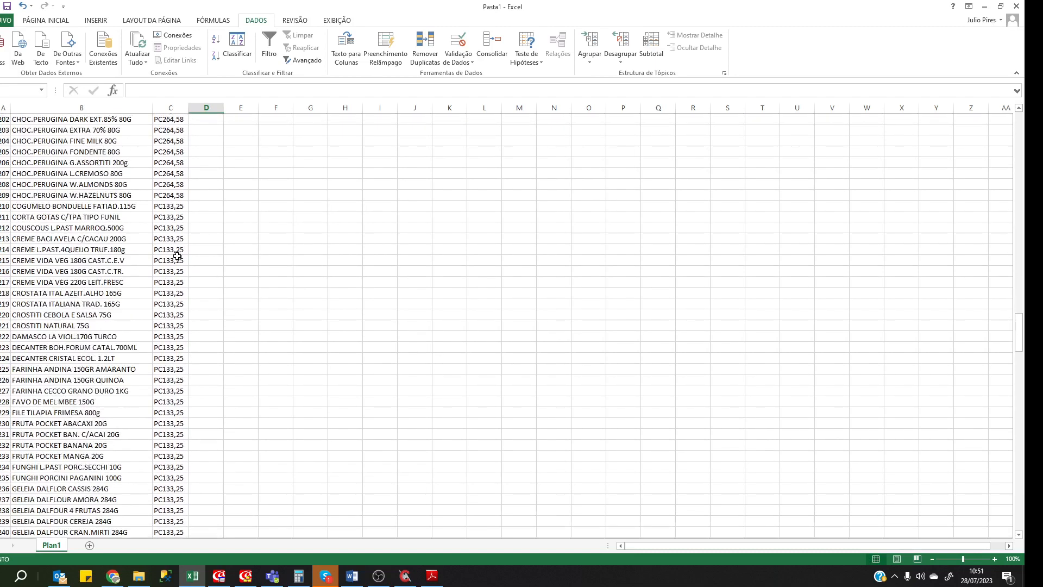
Copy the ATT;(;) R94LINHA separator onto a new line 14, removing the extra blank line.
left_click(245, 576)
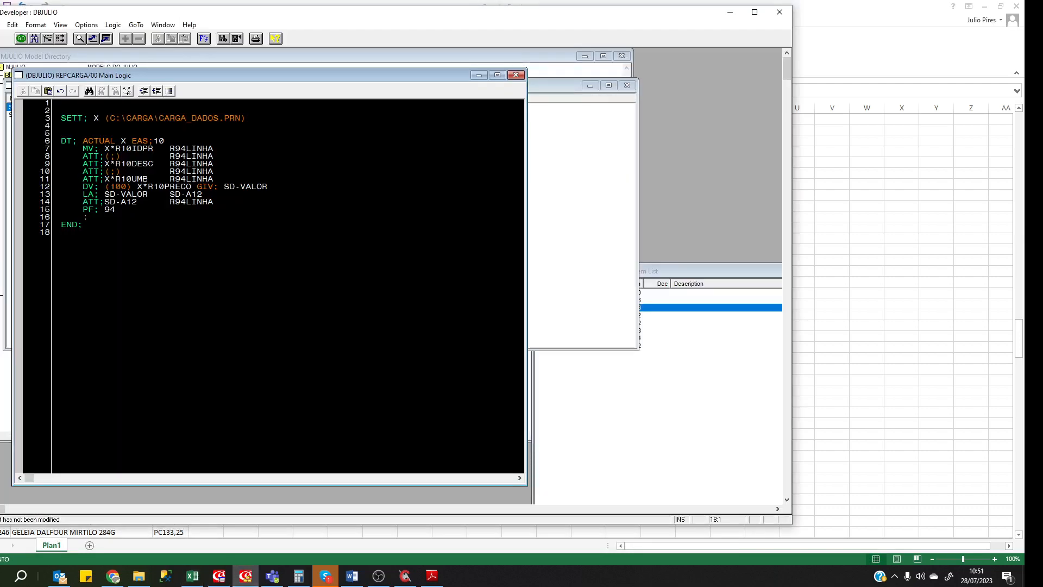
left_click(191, 194)
key("shift+End")
key("ctrl+c")
key("Down")
key("Down")
key("Return")
key("ctrl+v")
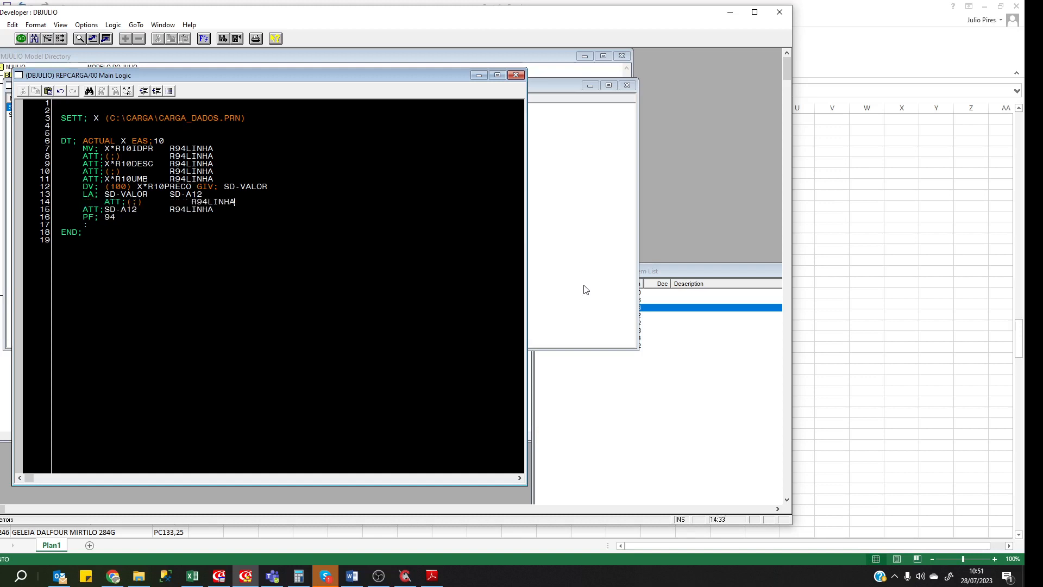
key("Return")
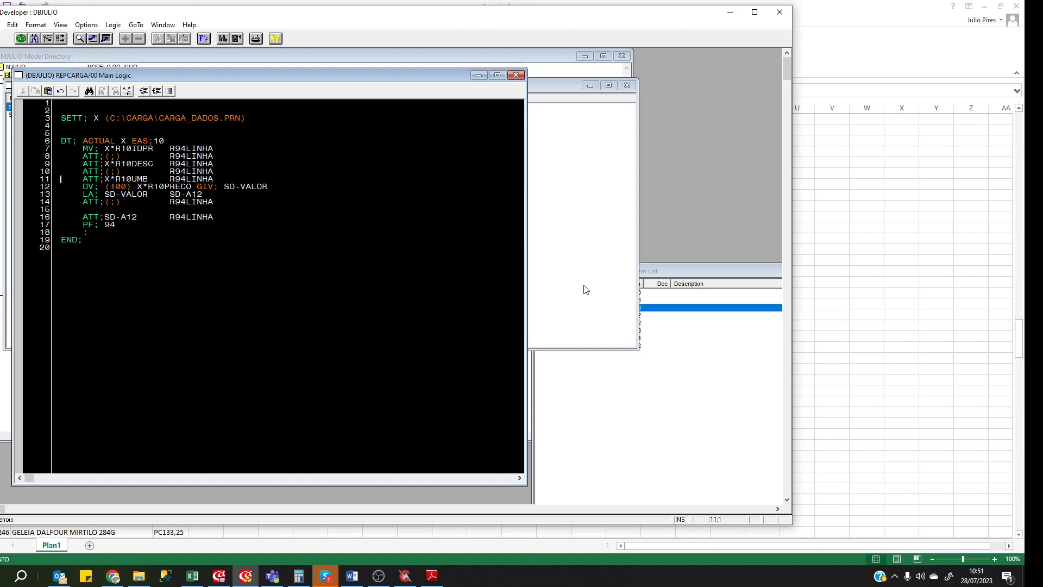
key("shift+Down")
key("Delete")
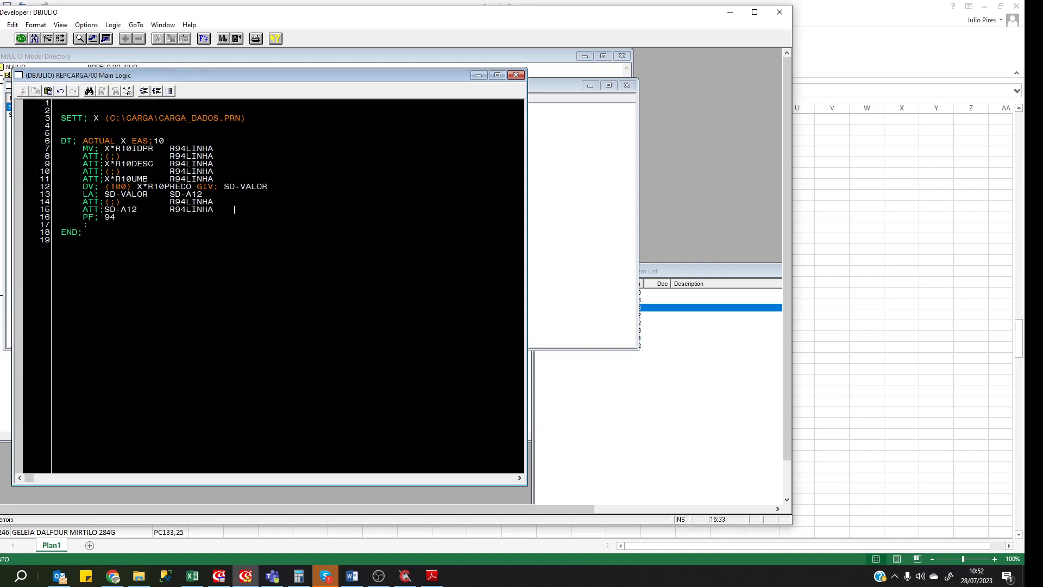
key("Down")
key("Down")
left_click(193, 575)
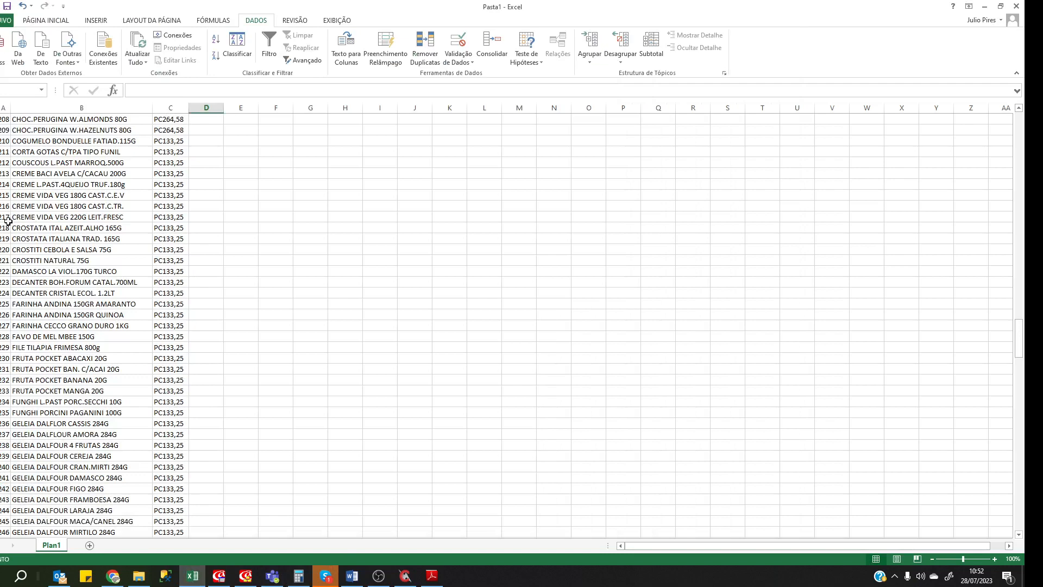
left_click(7, 228)
scroll(8, 228, "up", 6)
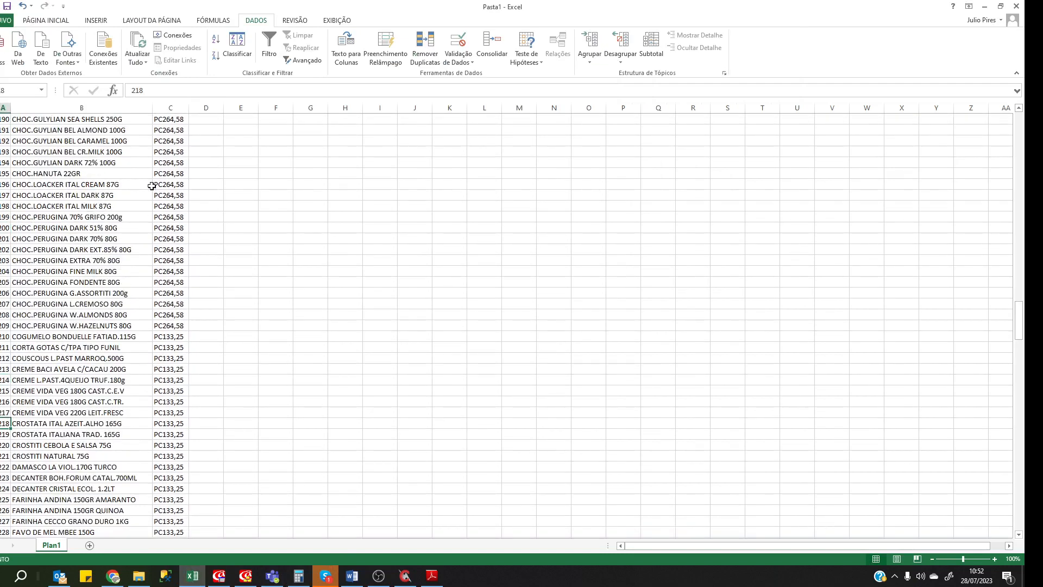
left_click(170, 175)
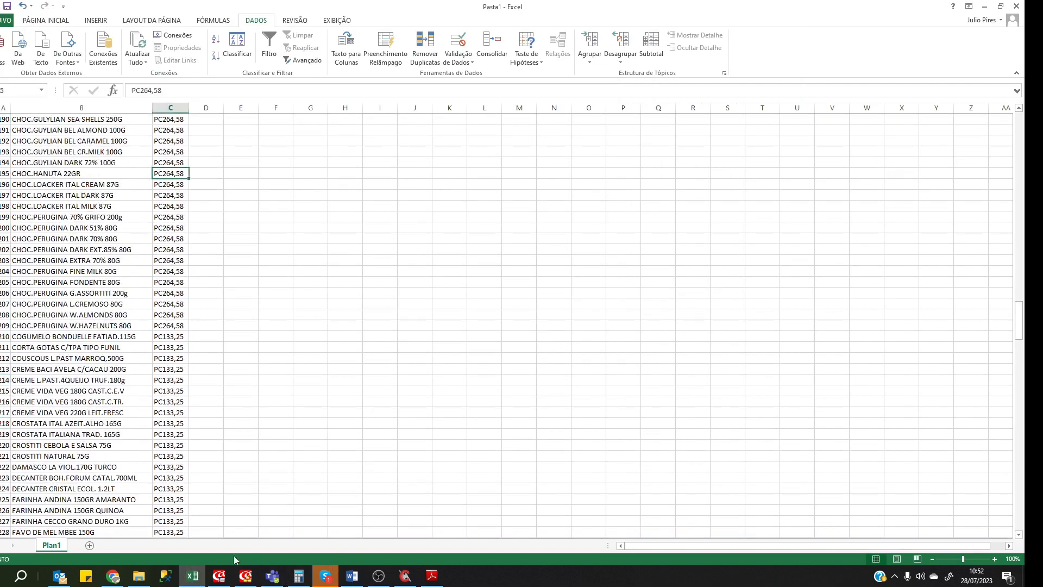
left_click(245, 575)
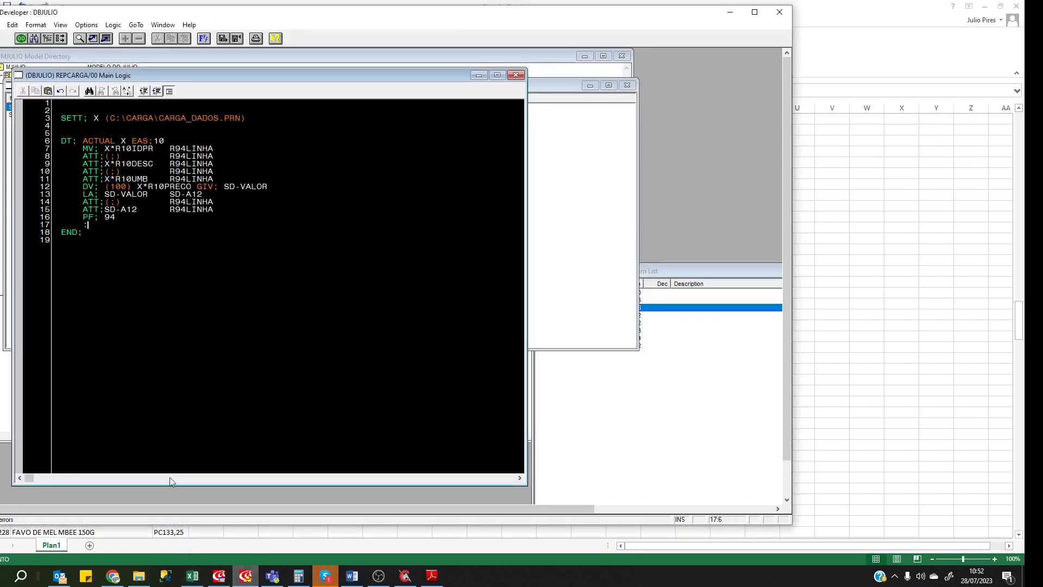
Expand CADPR's PROCADPR1 access path to view its IDPRODUTO key, then go back to the REPCARGA logic.
left_click(320, 375)
key("Up")
left_click_drag(205, 76, 300, 124)
left_click(152, 61)
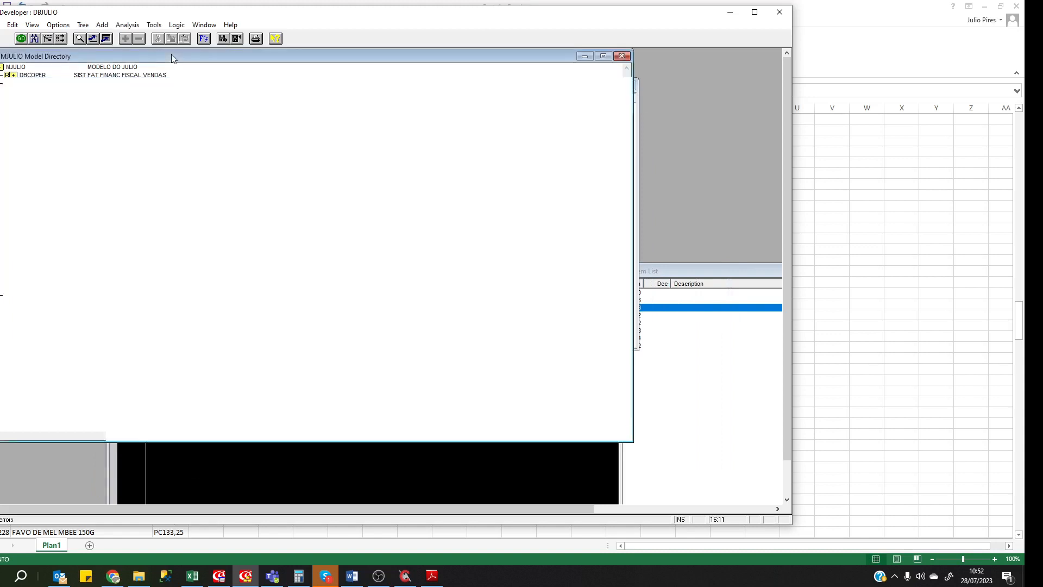
left_click(70, 115)
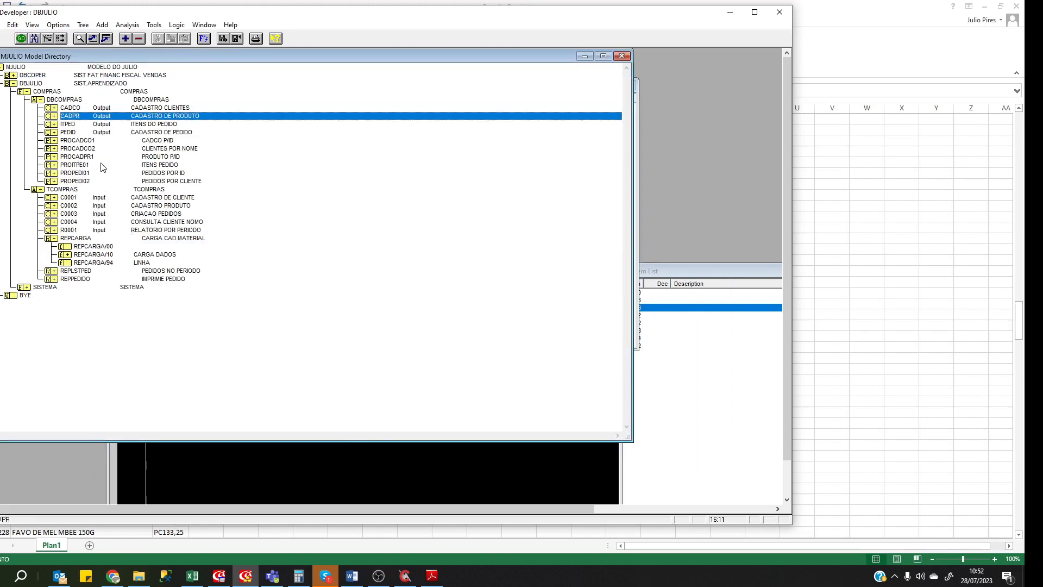
left_click(80, 158)
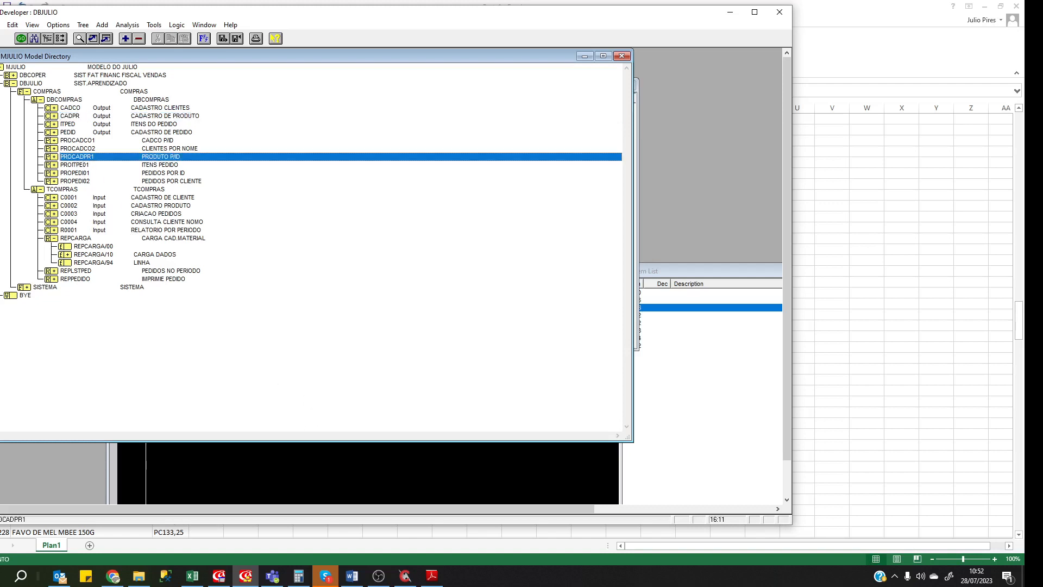
left_click(54, 157)
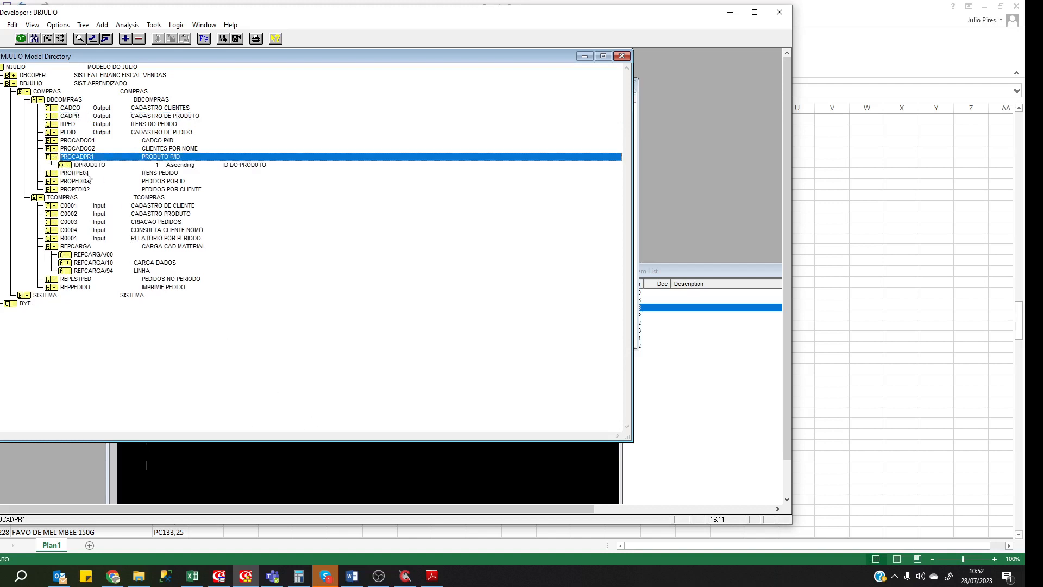
left_click(102, 166)
left_click(295, 466)
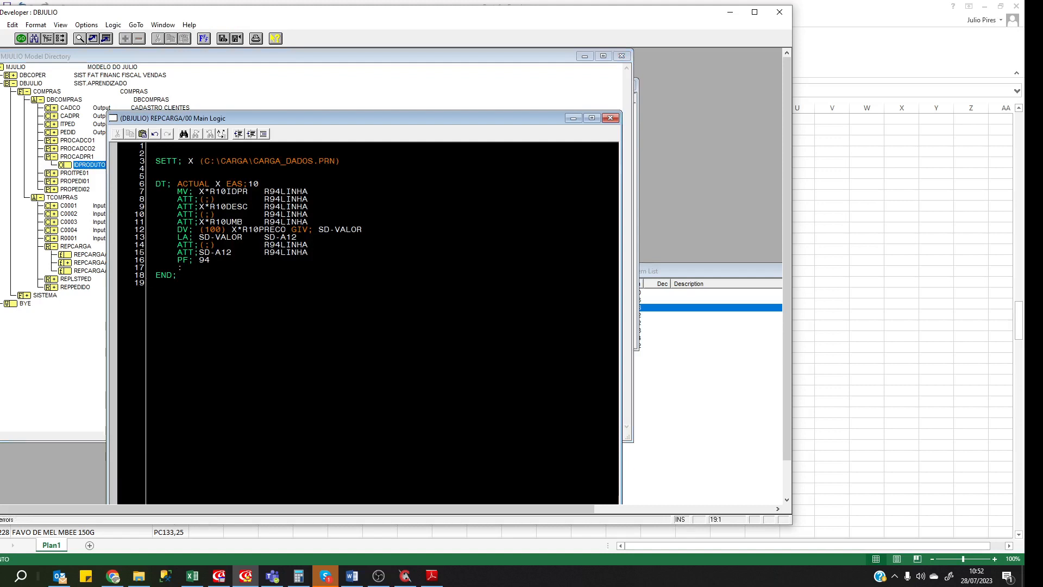
Insert a 'DT; EVERY PROCADPR1 (X*R10IDPR)' line after line 15, reusing X*R10IDPR from line 7.
key("Up")
key("Up")
key("Up")
key("Up")
key("End")
key("Return")
type("DT; EVERY ")
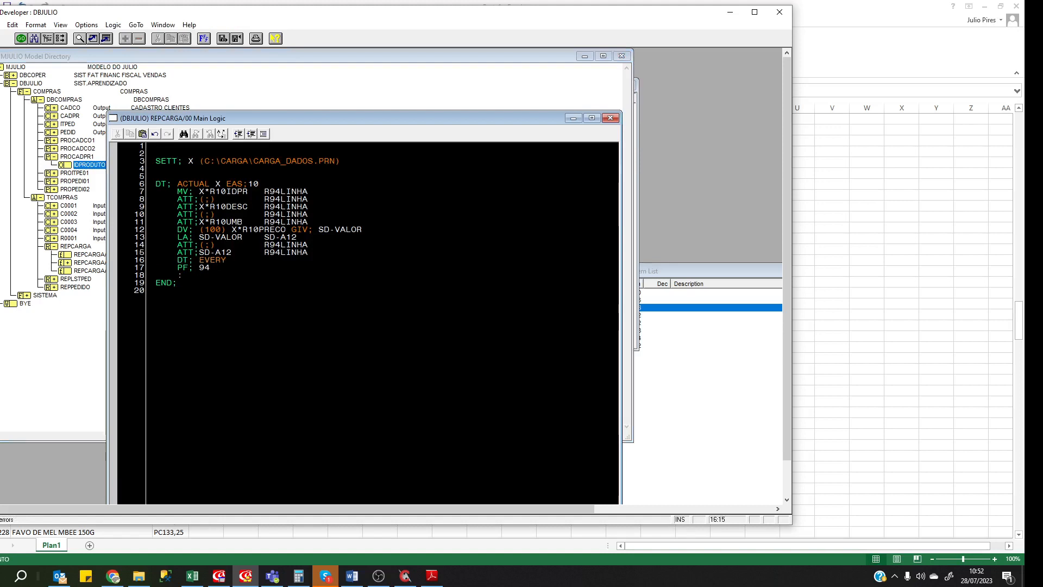
type("ORO")
key("BackSpace")
key("BackSpace")
key("BackSpace")
type("PRO")
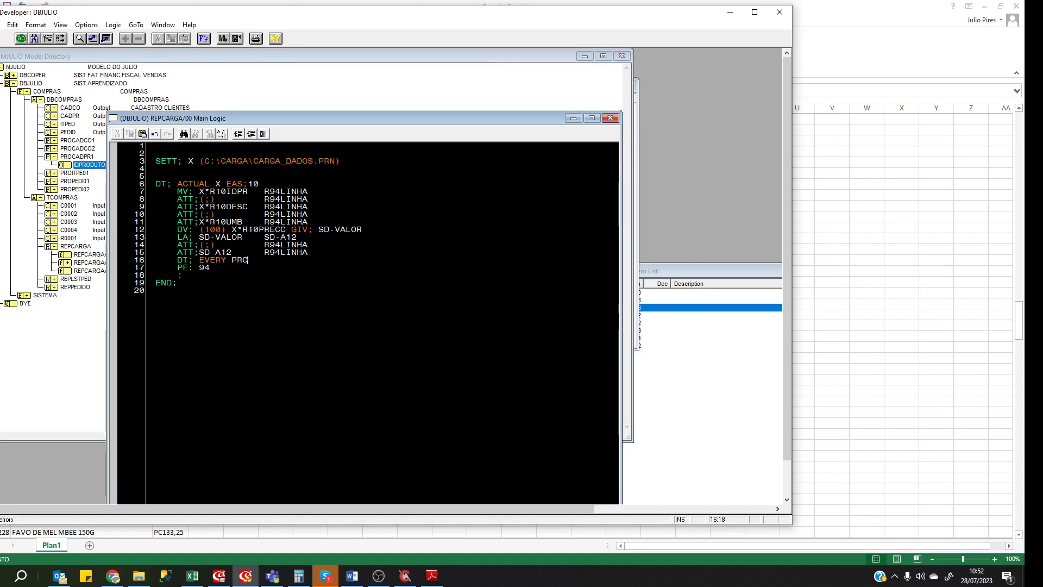
type("CADPR1 (")
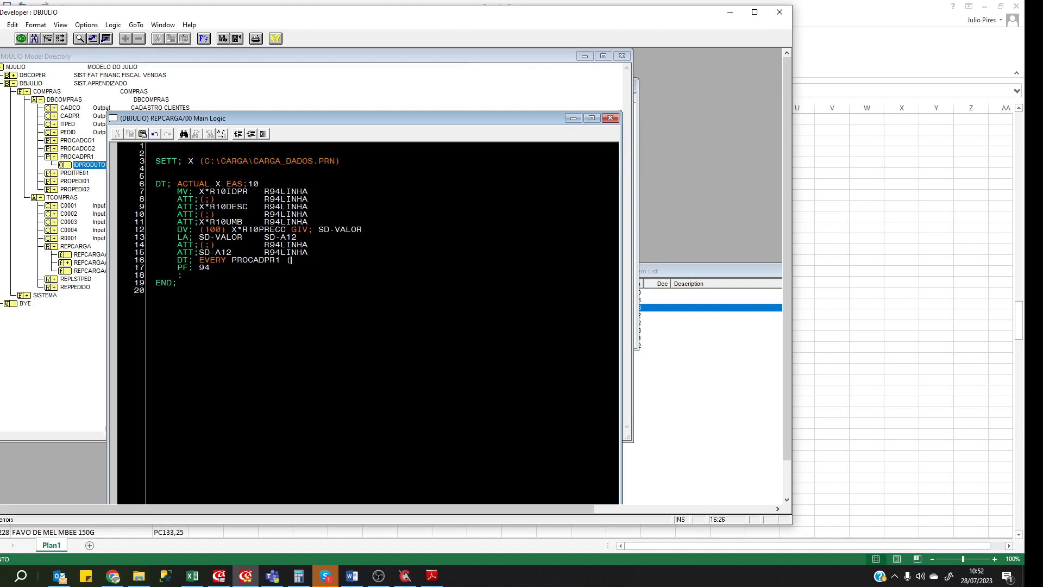
double_click(243, 191)
key("ctrl+c")
left_click(296, 260)
key("ctrl+v")
type(")")
Add BK; and END; lines to close the lookup block, followed by an empty line.
key("Return")
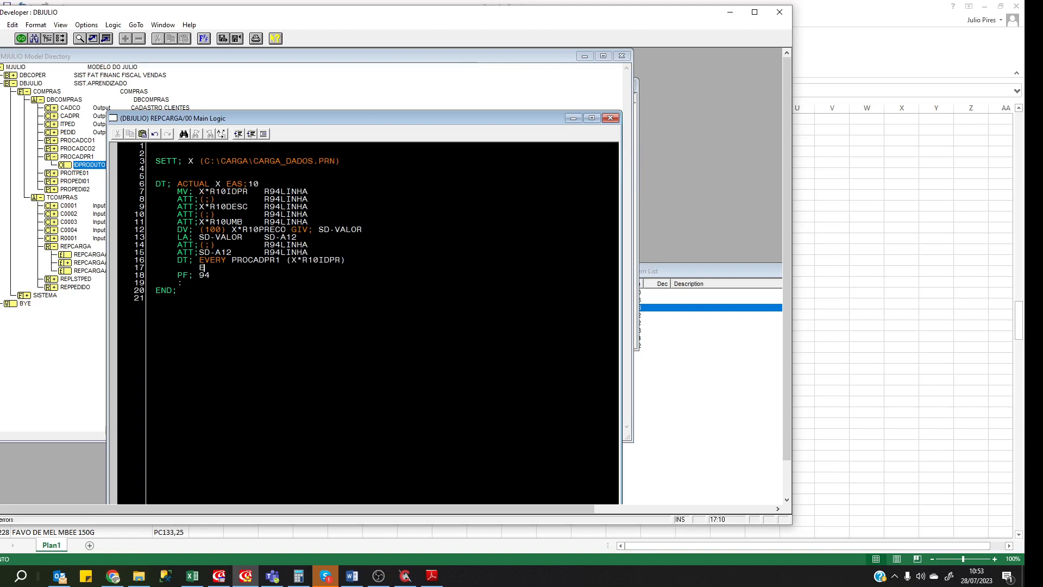
type("BK;")
key("Return")
type("END")
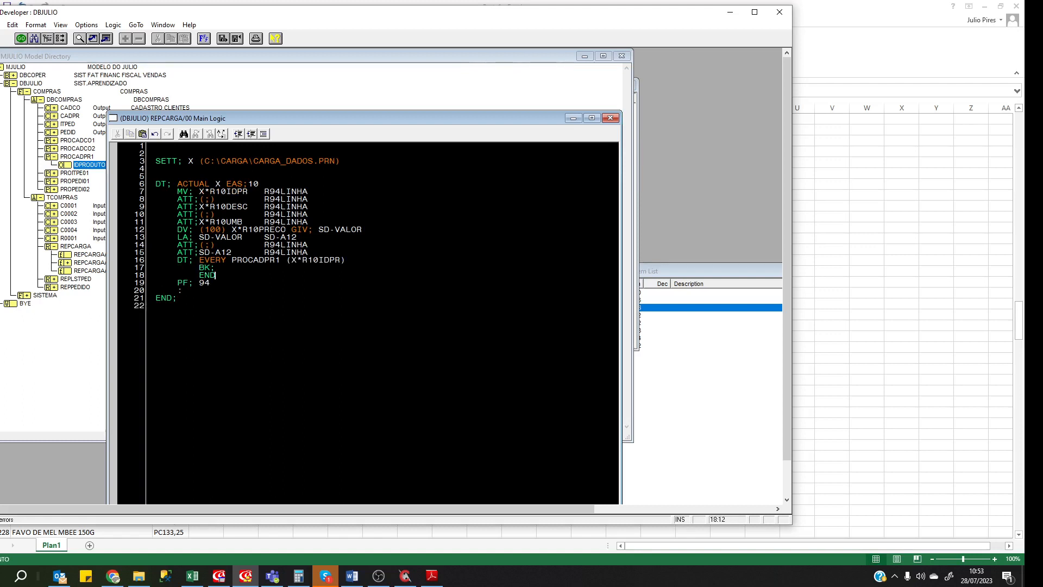
type(";")
key("Return")
key("End")
key("Return")
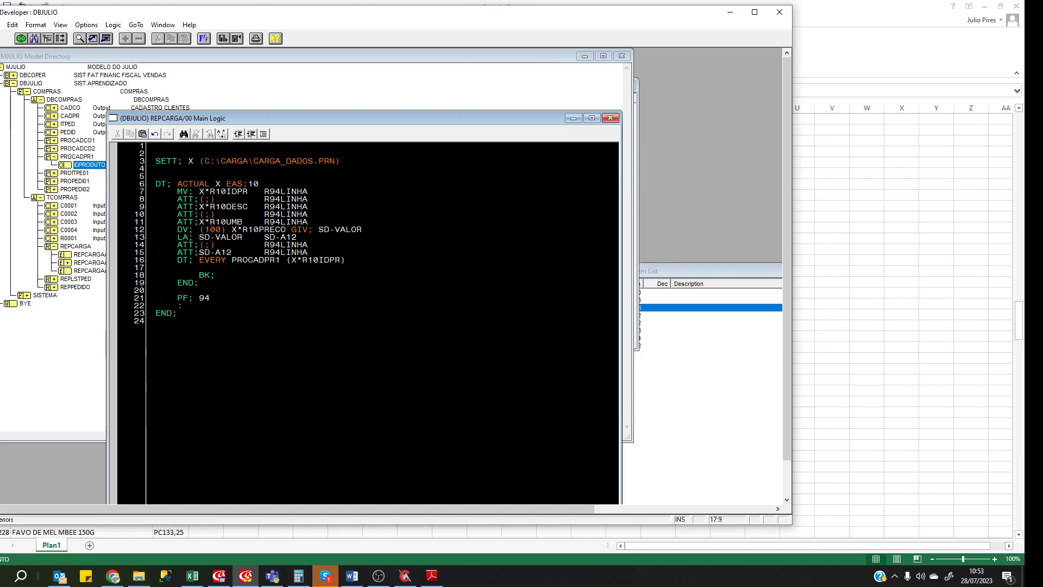
left_click(192, 578)
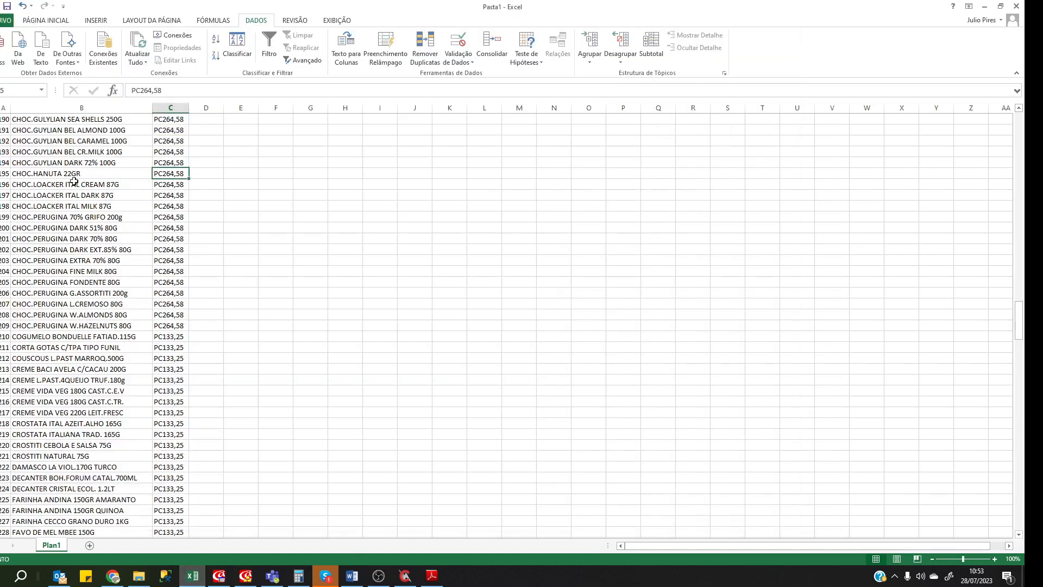
left_click(68, 151)
key("ctrl+Home")
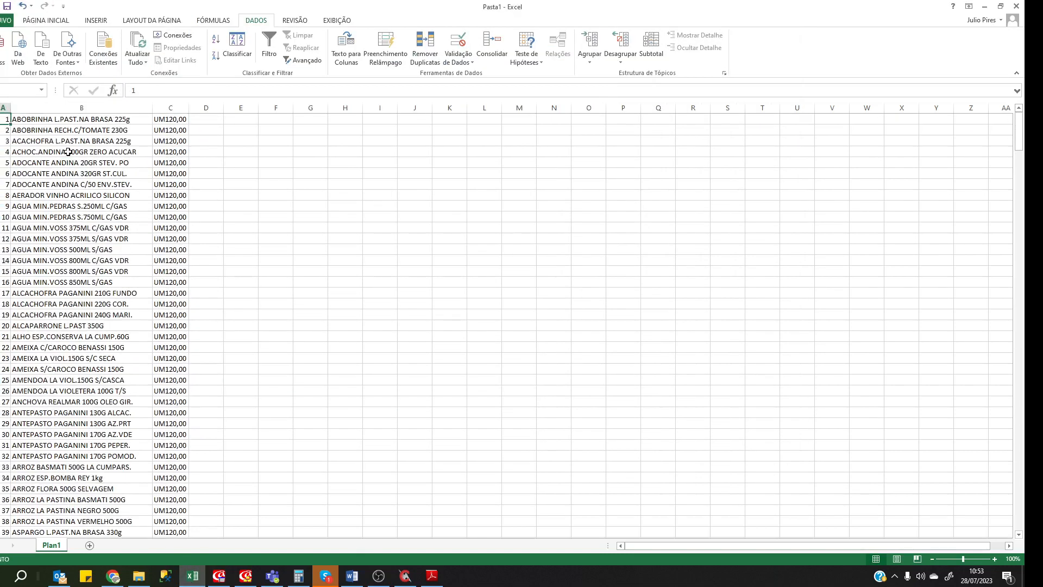
left_click(17, 174)
left_click(74, 196)
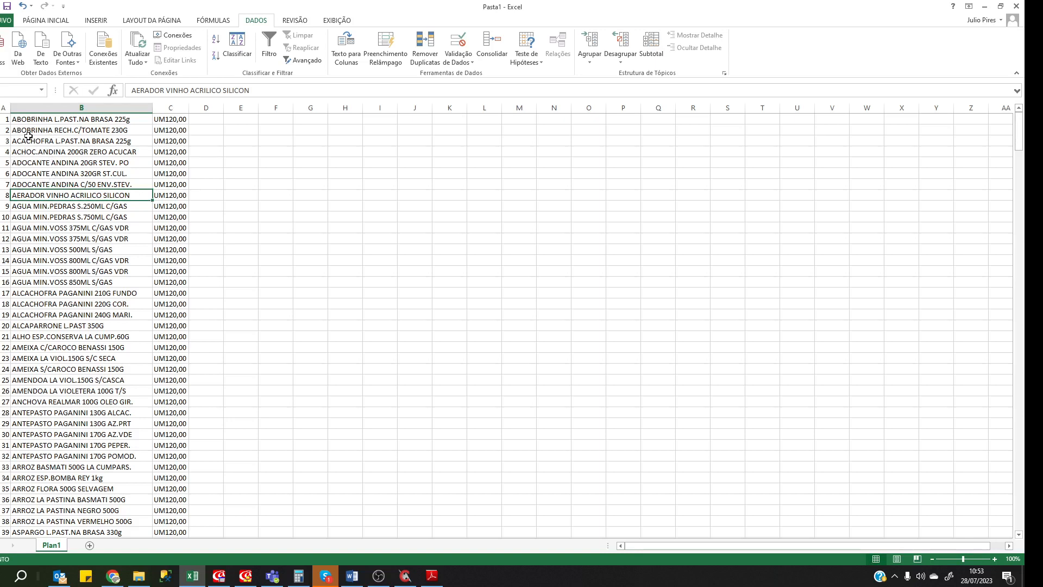
left_click(243, 578)
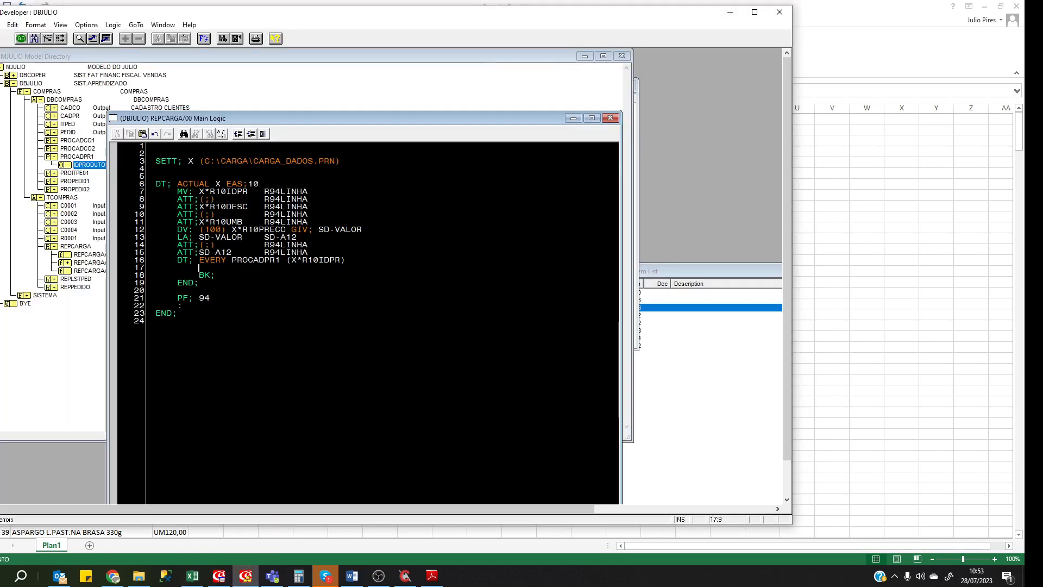
Add an FL; line in the lookup block that fills X*R10DESC from CADPR.DESCRICAO.
key("Up")
key("Down")
key("Up")
key("Down")
key("Down")
key("Down")
type("FL")
double_click(225, 207)
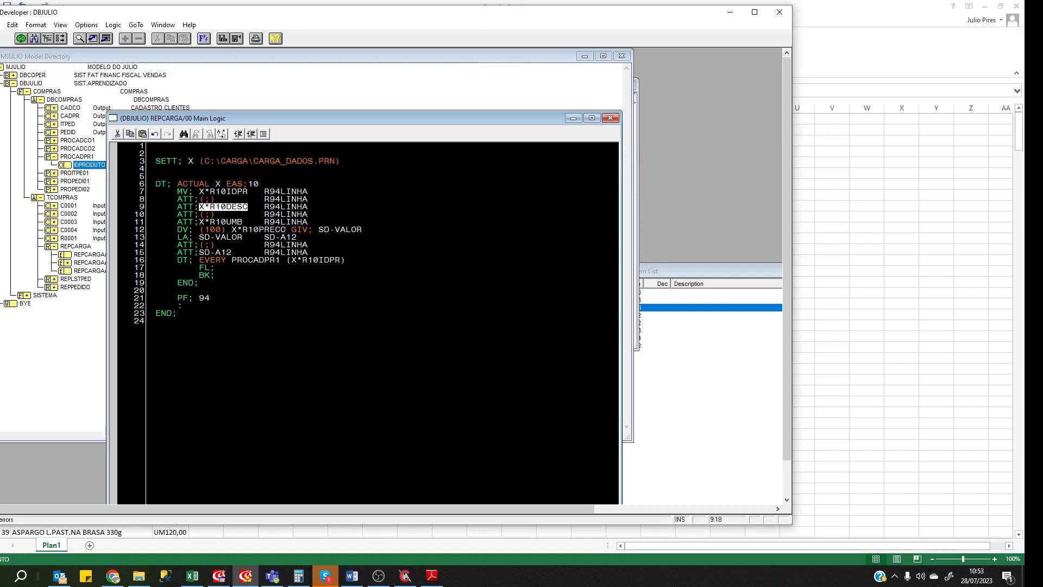
left_click(222, 267)
key("ctrl+v")
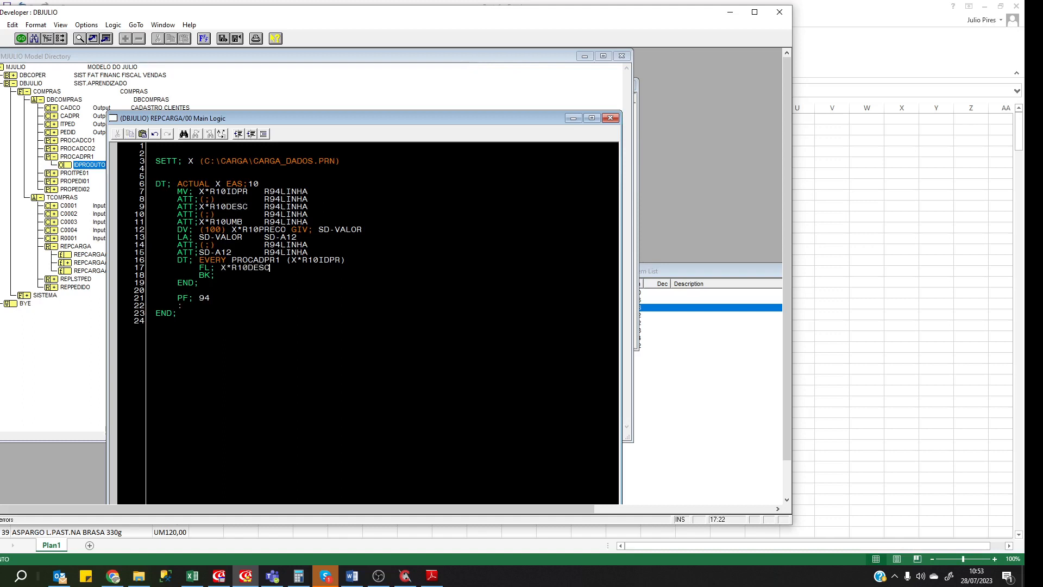
type("CADPR.")
key("Down")
key("Down")
key("Return")
key("Return")
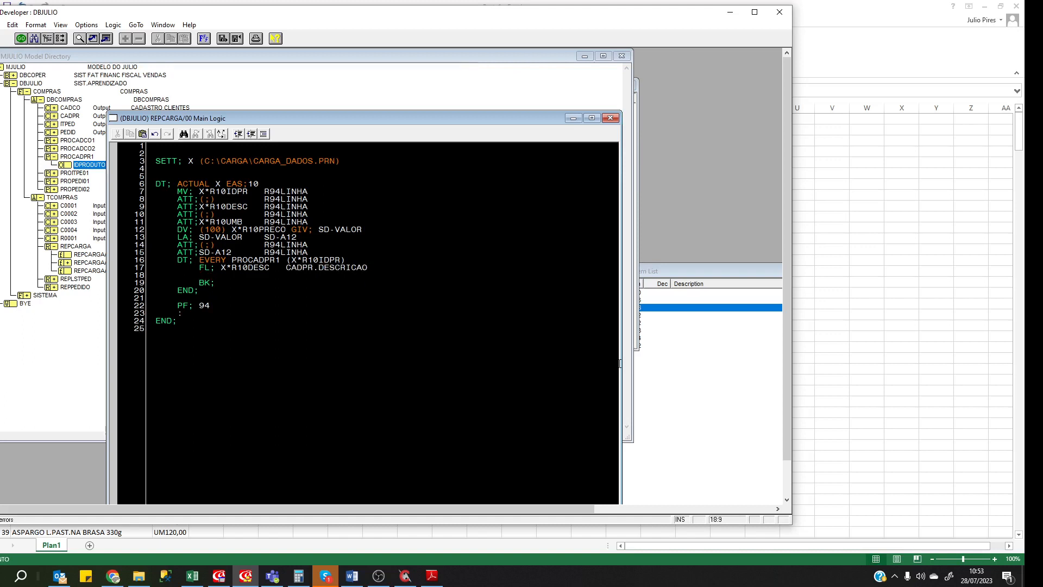
Add a second FL; line that fills X*R10UMB from CADPR.UMB.
type("FL; X")
double_click(221, 222)
key("ctrl+c")
left_click(227, 276)
key("BackSpace")
key("ctrl+v")
type("CADOR")
key("BackSpace")
key("BackSpace")
type("PR.")
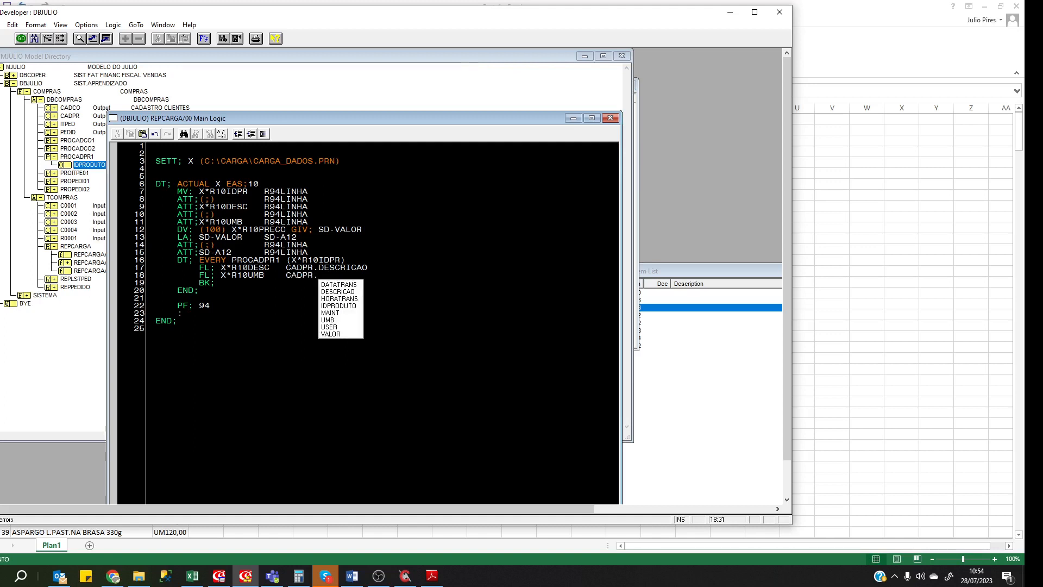
key("Down")
key("Down")
key("Down")
key("Down")
key("Down")
key("Down")
key("Return")
key("Return")
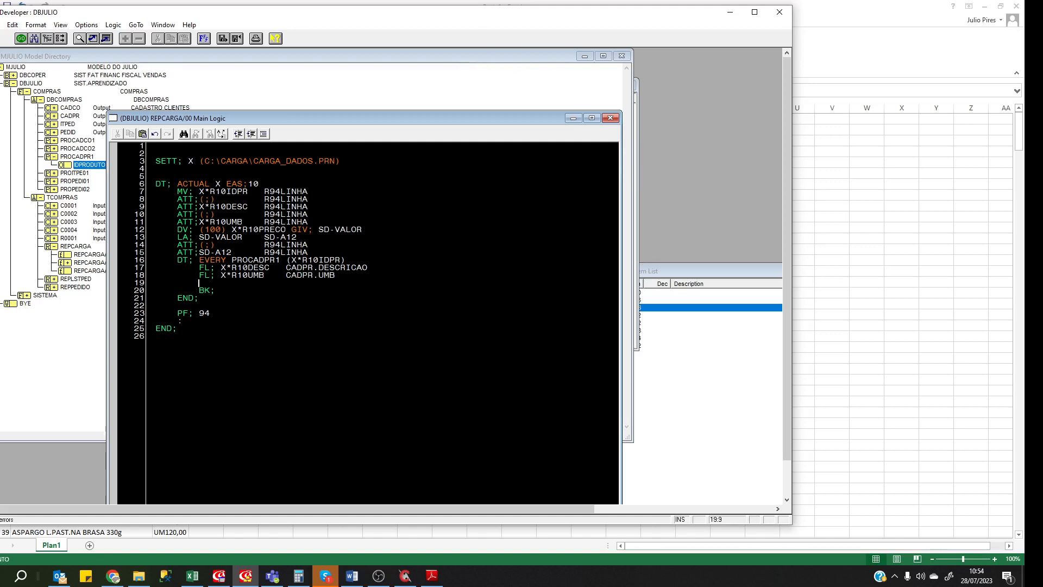
Begin a third FL; line and select X*R10PREC on line 12 for reuse.
type("FL;")
double_click(347, 229)
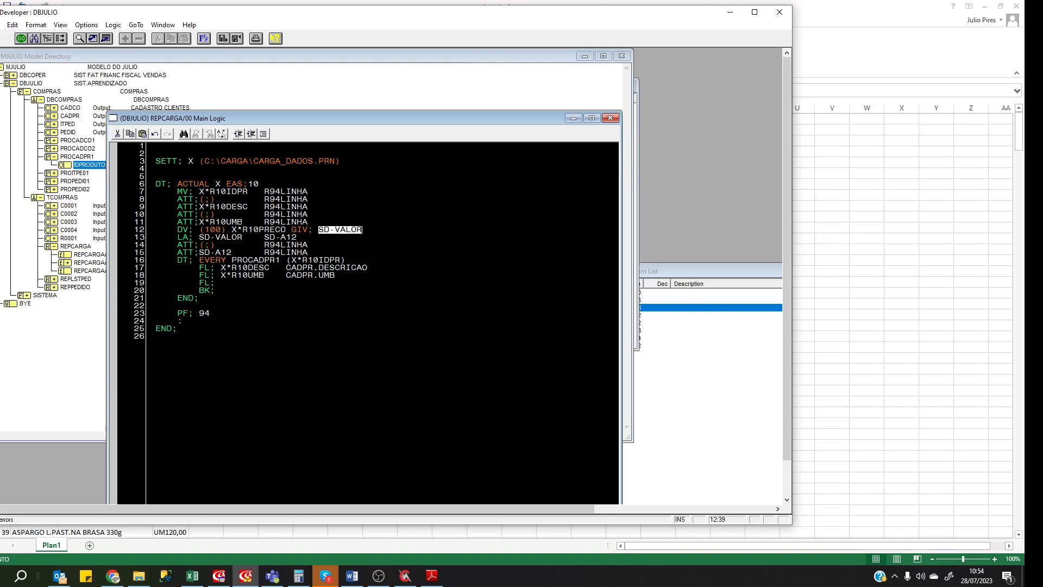
left_click_drag(231, 229, 285, 229)
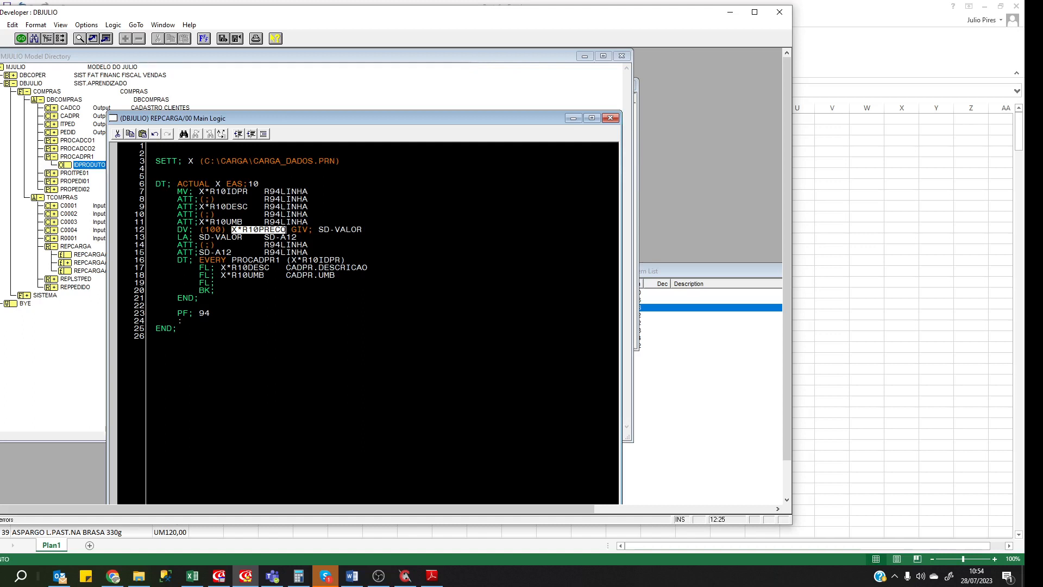
Add an FL; line 19 that stores SD-VALOR into CADPR.VALOR, leaving a blank line after END;.
double_click(343, 229)
key("ctrl+c")
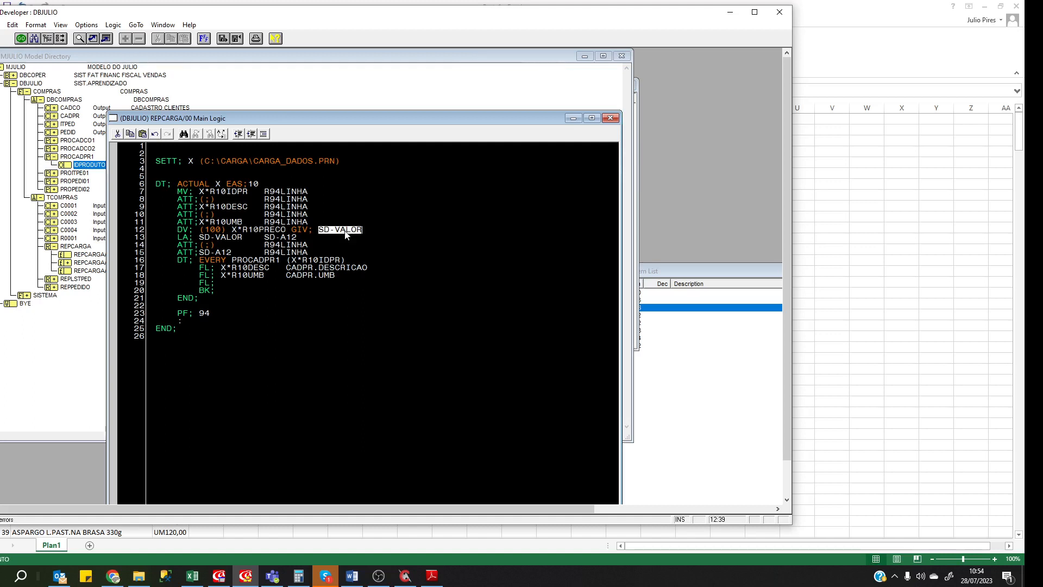
left_click(222, 283)
key("ctrl+v")
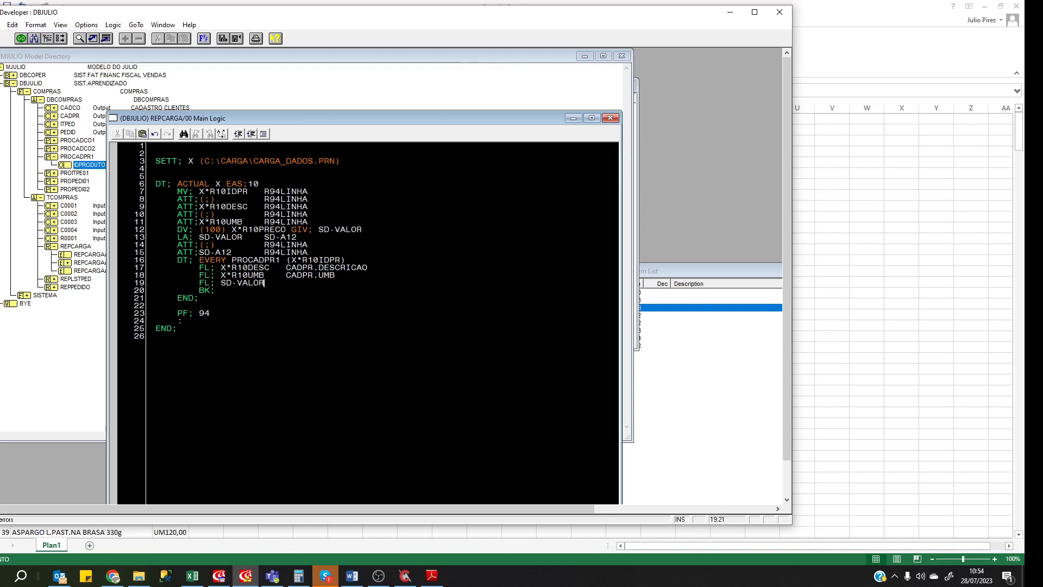
type("CADPR.,")
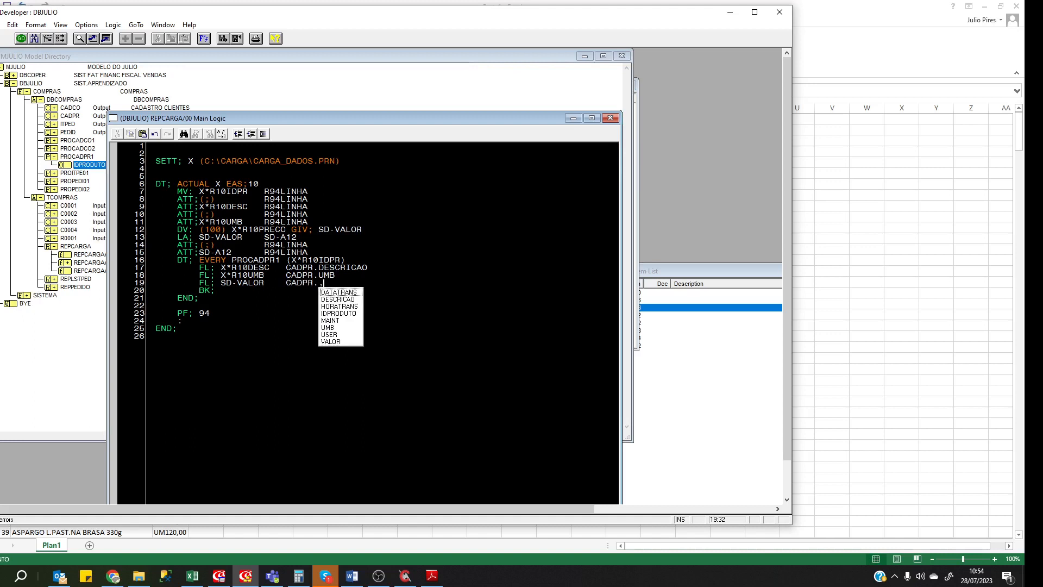
key("BackSpace")
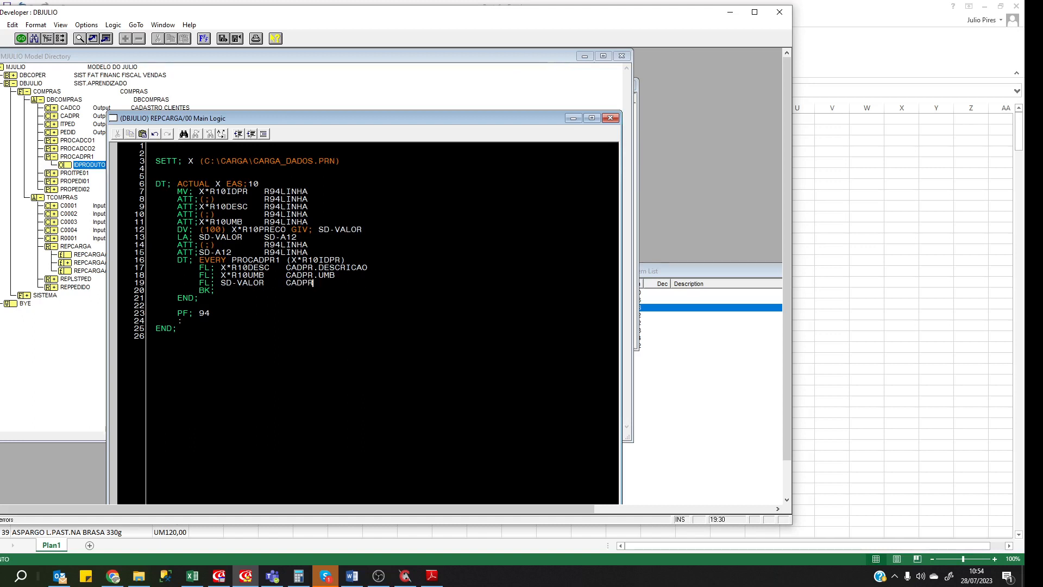
type(".VALOR")
key("Return")
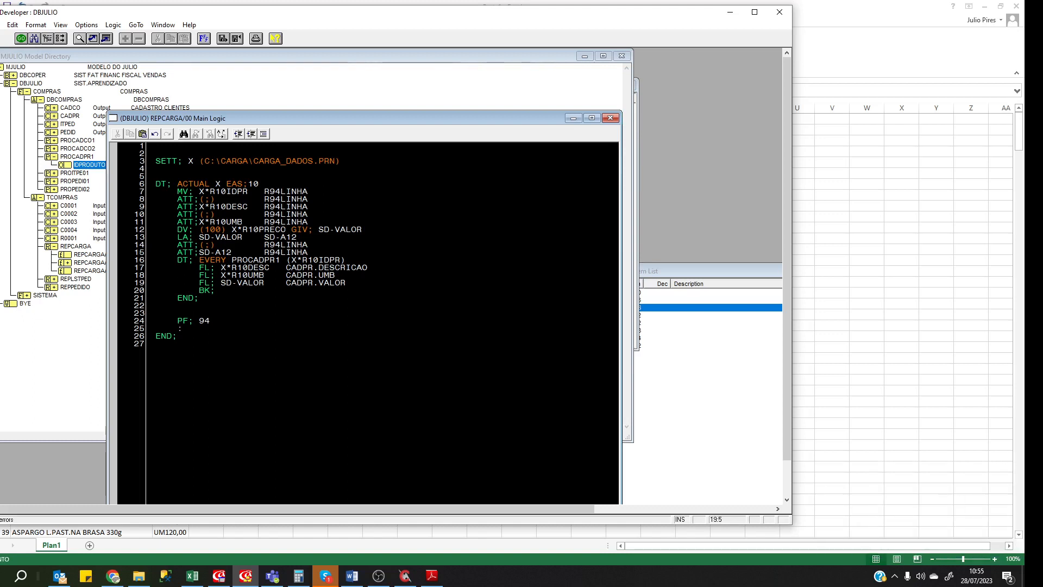
Add a DW; GLB.STATUS = GLB.FAIL branch on line 22.
key("Down")
key("Down")
key("Down")
type("DW; GLB.ST")
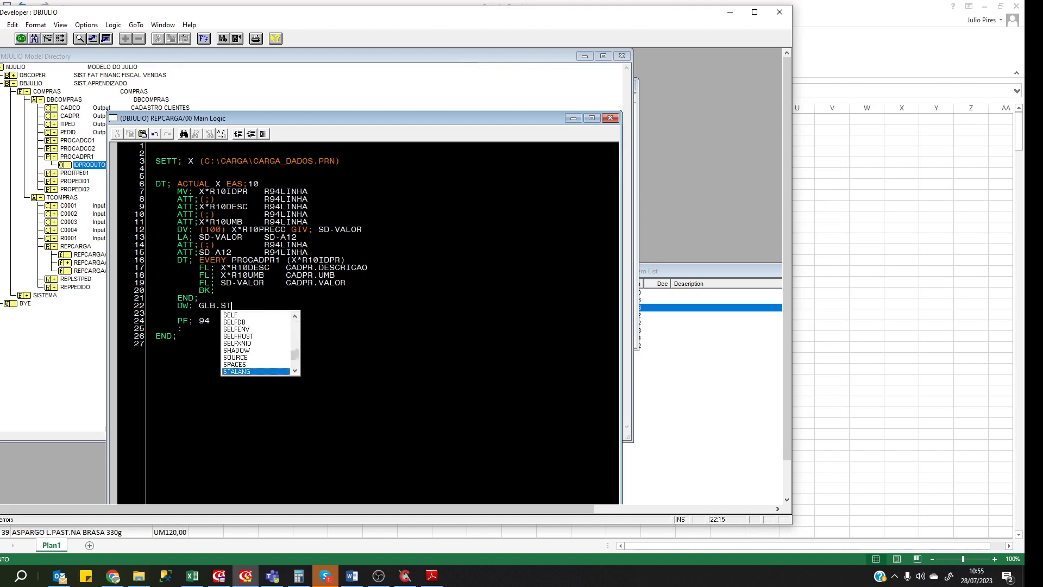
type("ATU")
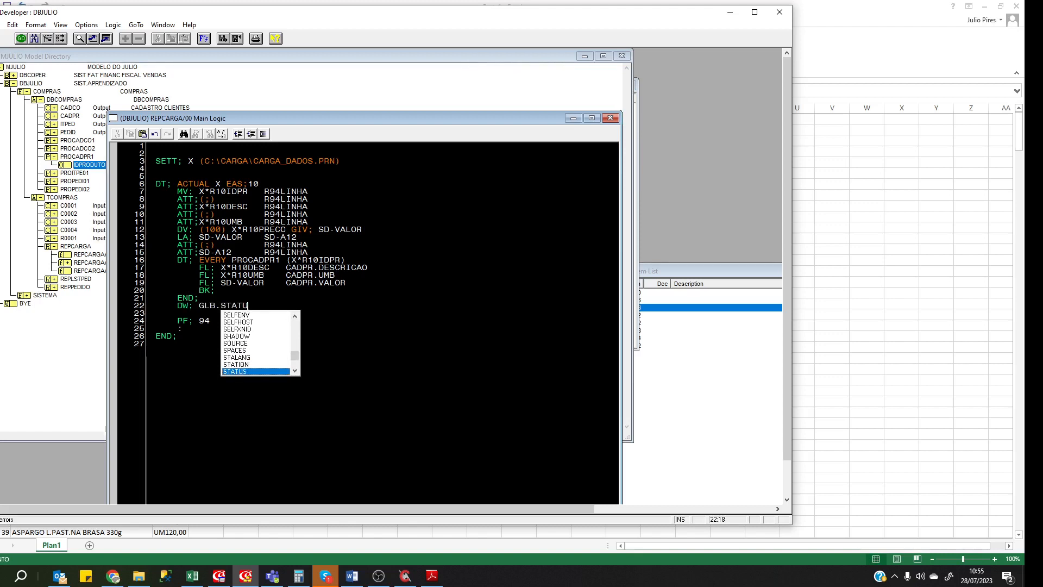
type("S = GLB.")
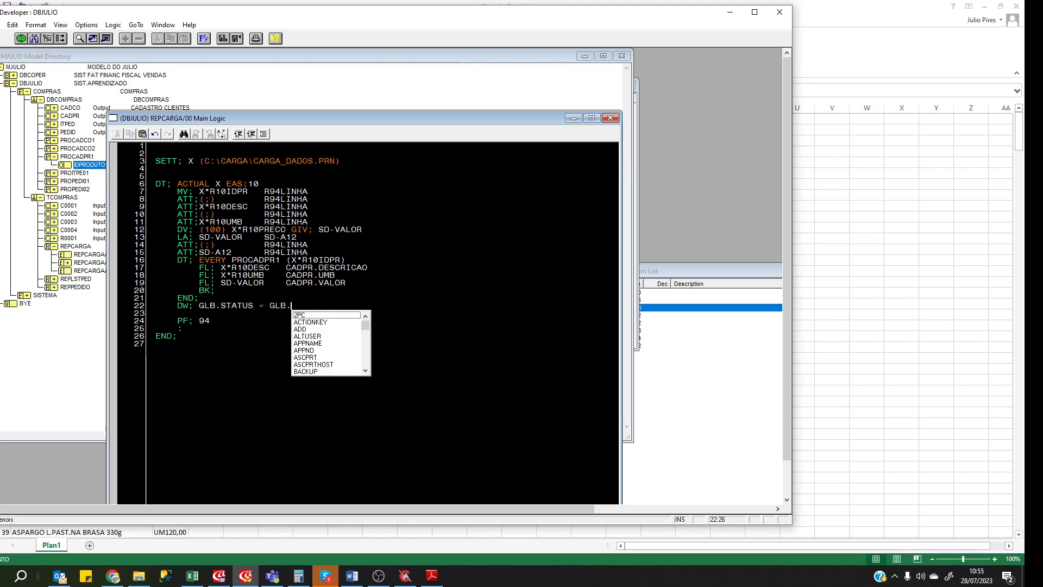
type("FAIL")
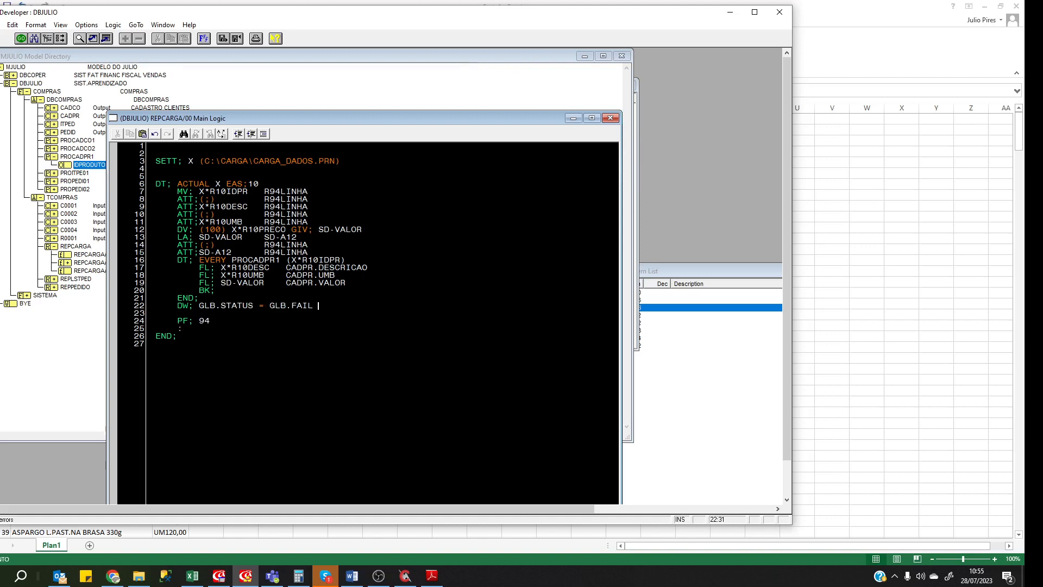
key("Return")
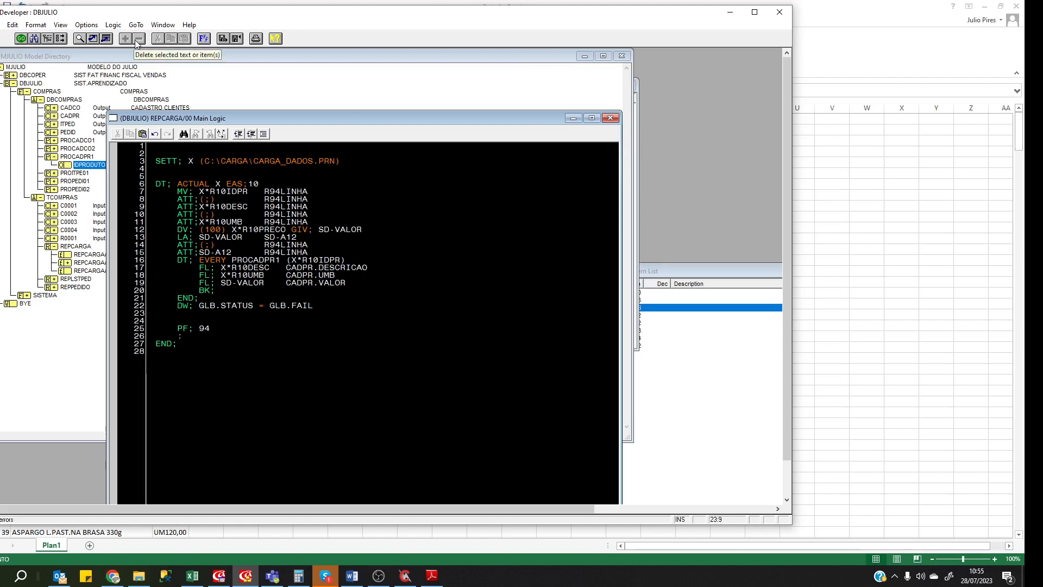
Insert an AUTO.ENTRY block for Ispec CADPR and close the branch with END;.
left_click(90, 27)
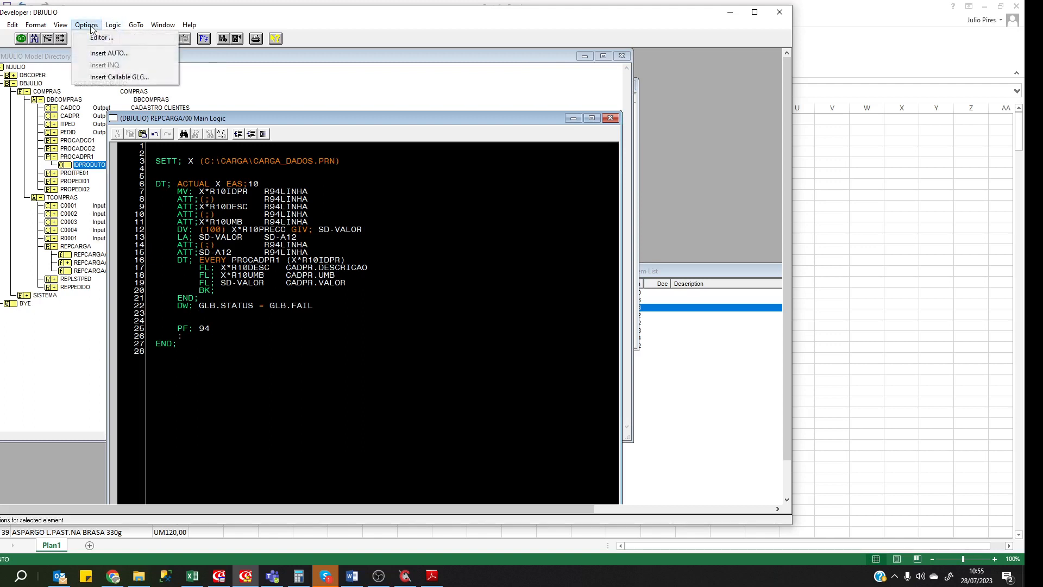
left_click(109, 53)
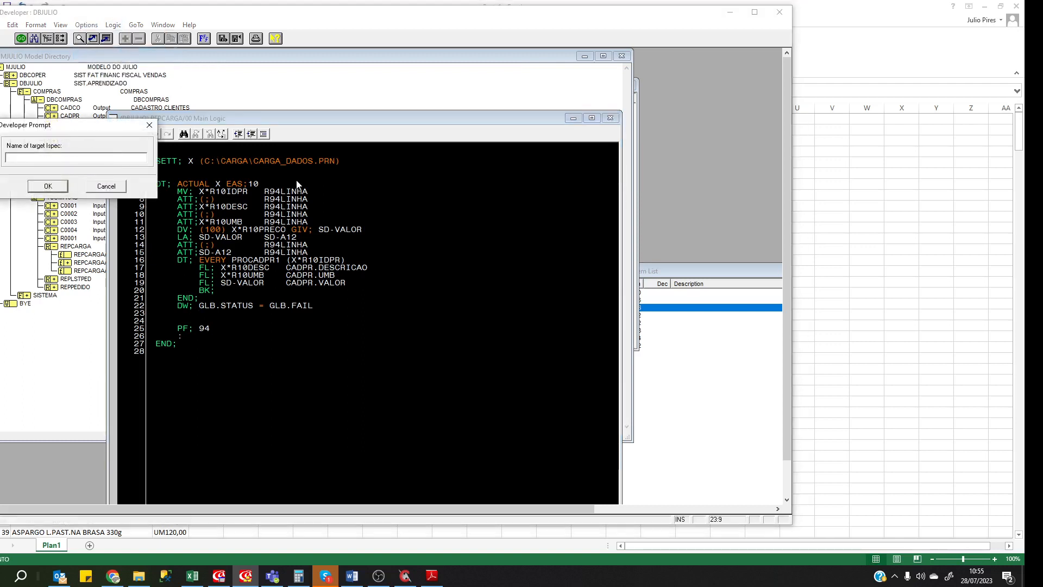
type("CD")
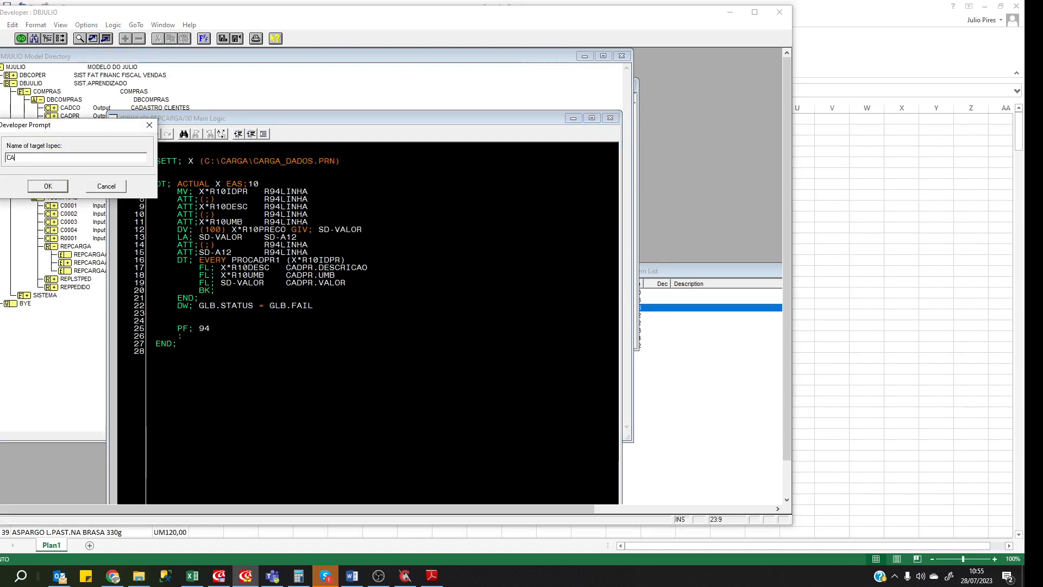
type("DPR")
key("Return")
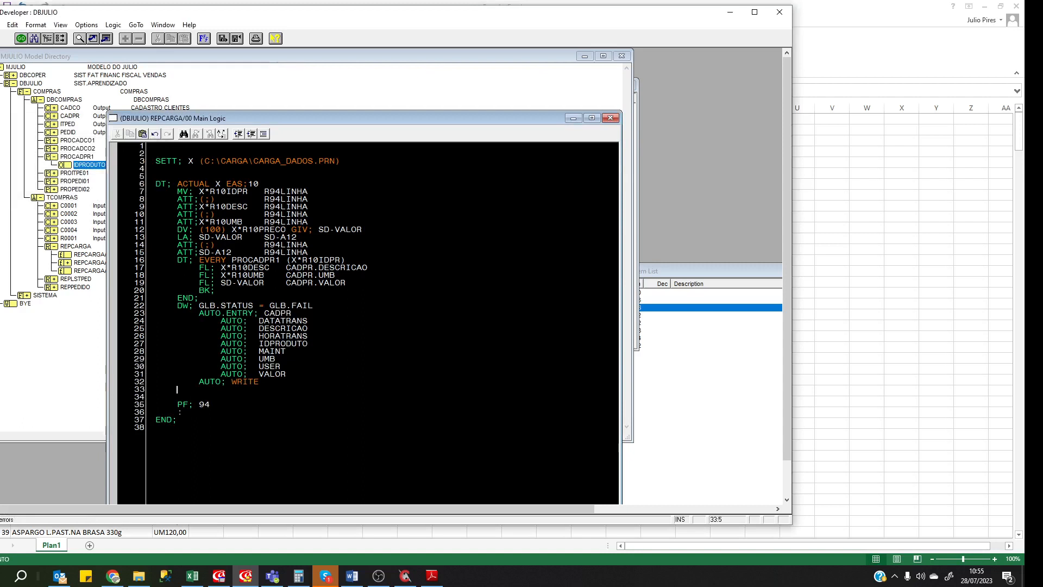
type("END;")
key("Up")
key("Up")
key("Up")
key("Up")
key("Up")
key("Up")
key("Up")
key("Up")
key("Up")
key("End")
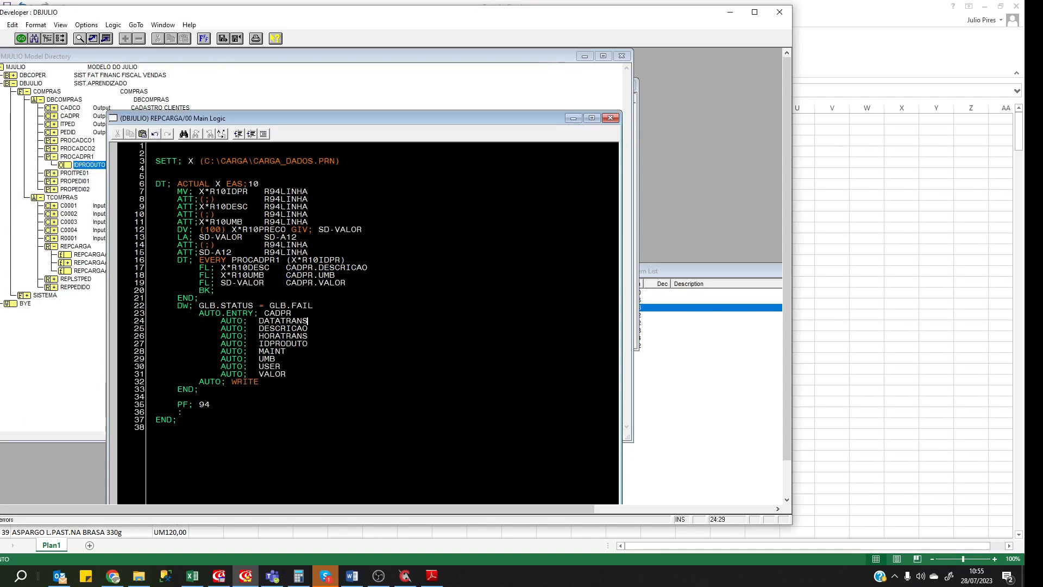
key("Left")
key("Left")
key("Left")
key("Left")
Fill DESCRICAO with X*R10DESC and HORATRANS with GLB.TIME in the AUTO entry.
double_click(231, 207)
key("ctrl+c")
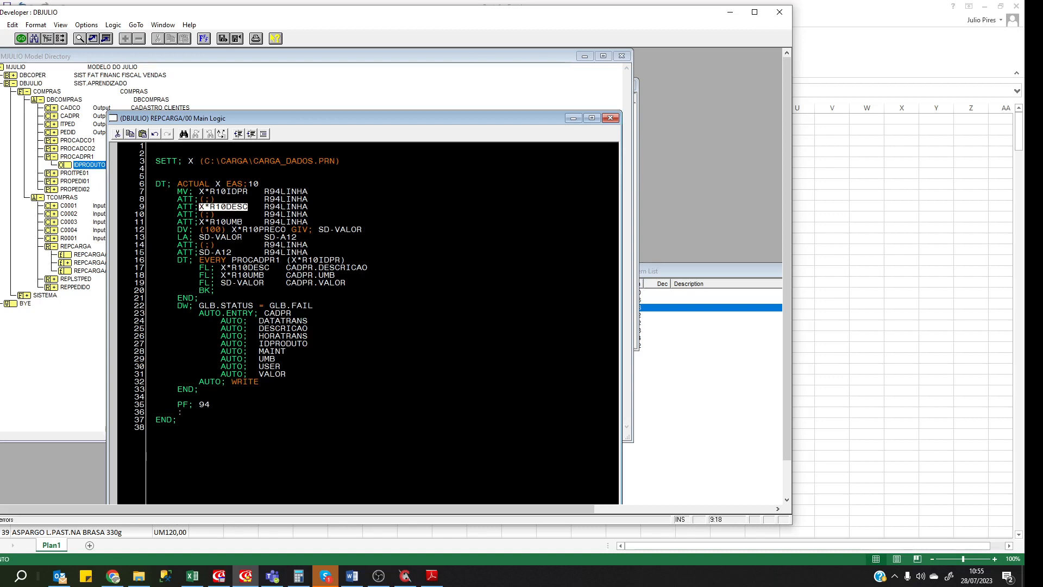
left_click(248, 328)
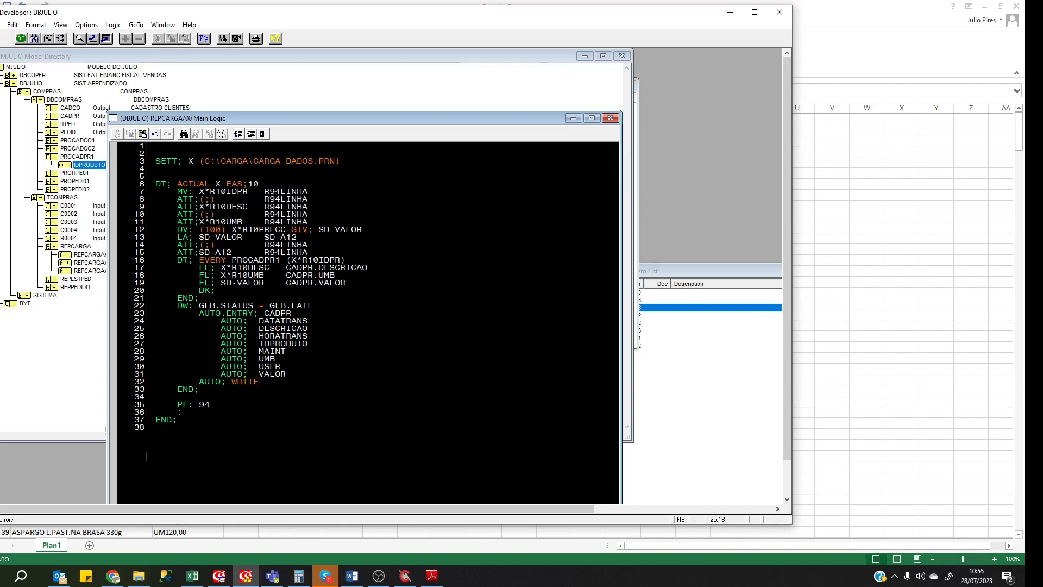
key("ctrl+v")
left_click(292, 336)
type("GLB.")
type("TIME")
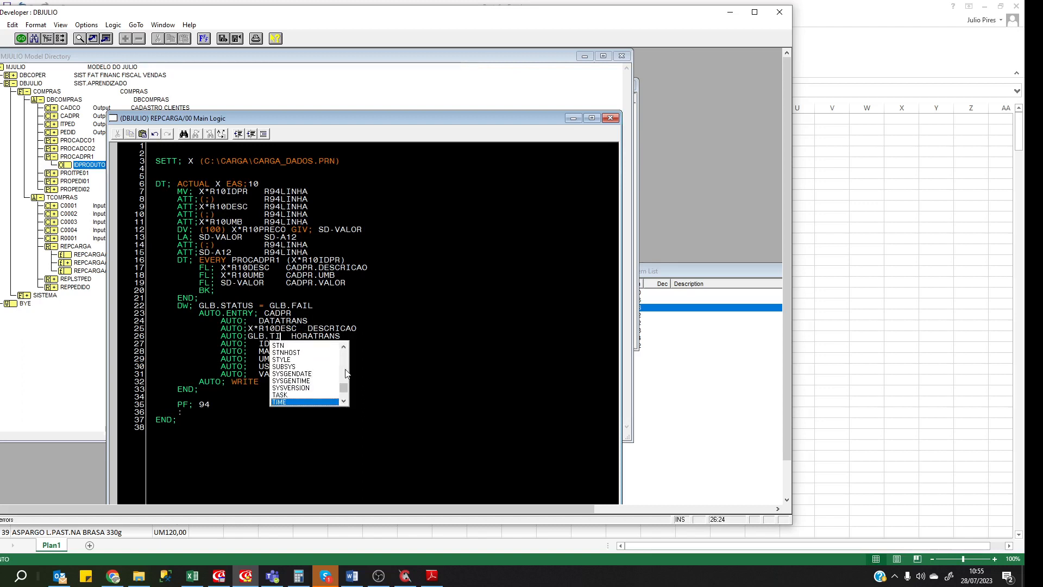
key("Return")
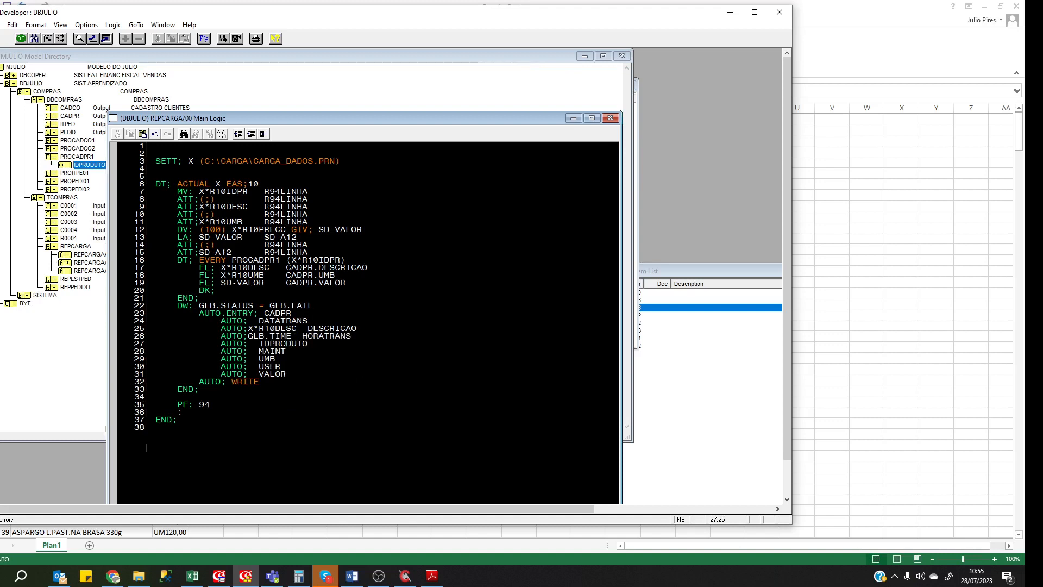
Map X*R10IDPR to IDPRODUTO with (ADD) maintenance, X*R10UMB to UMB, and enter a user code.
double_click(224, 191)
key("ctrl+c")
left_click(249, 344)
key("ctrl+v")
type("(ADD)")
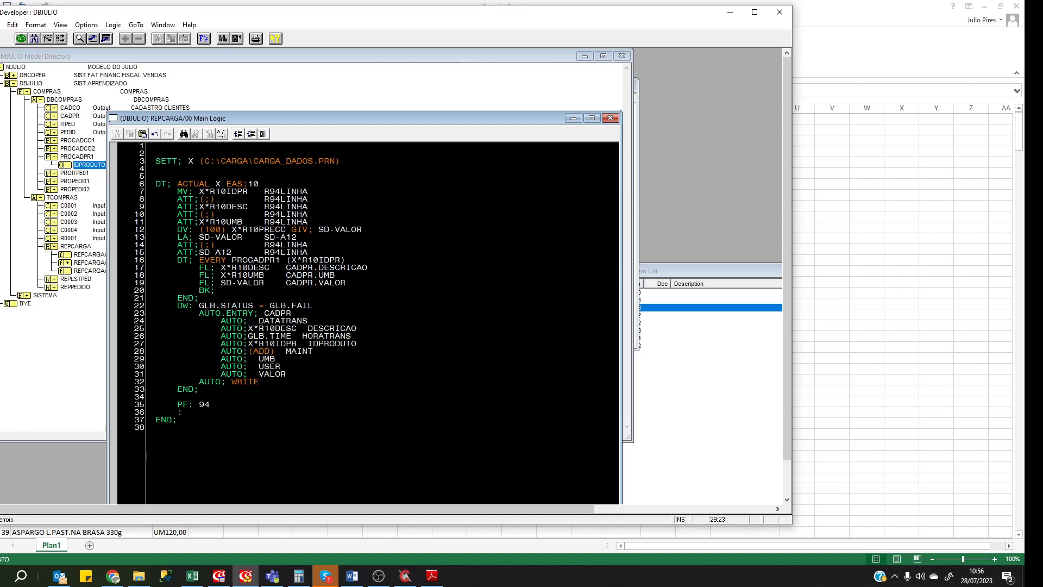
double_click(218, 222)
key("ctrl+c")
left_click(253, 359)
key("ctrl+v")
key("Down")
type("(JPIRES)")
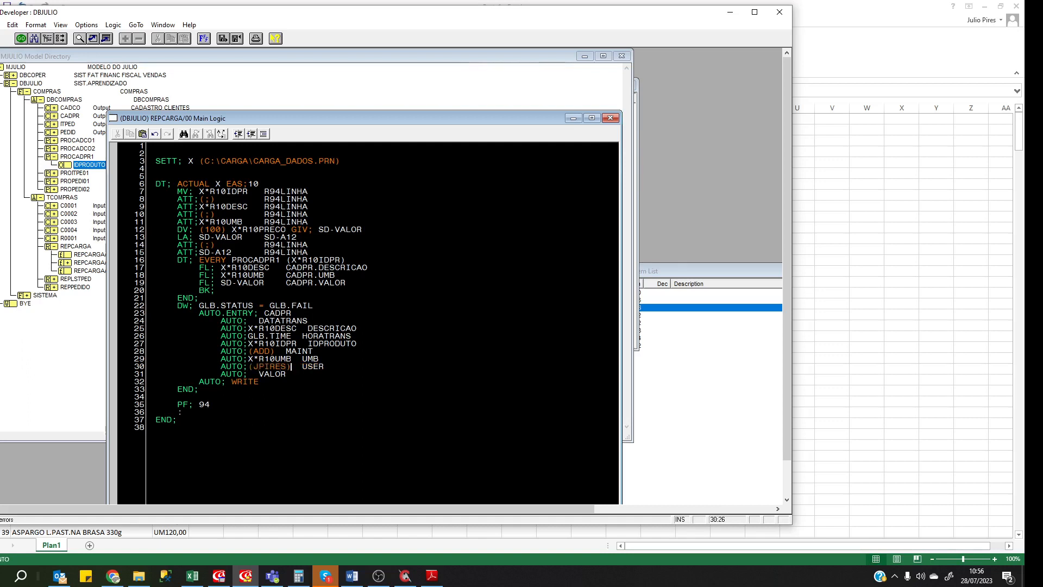
Fill VALOR with SD-VALOR and align the USER and VALOR field names.
key("Down")
key("Left")
double_click(339, 229)
key("ctrl+c")
left_click(249, 374)
key("ctrl+v")
key("Up")
key("Up")
key("Left")
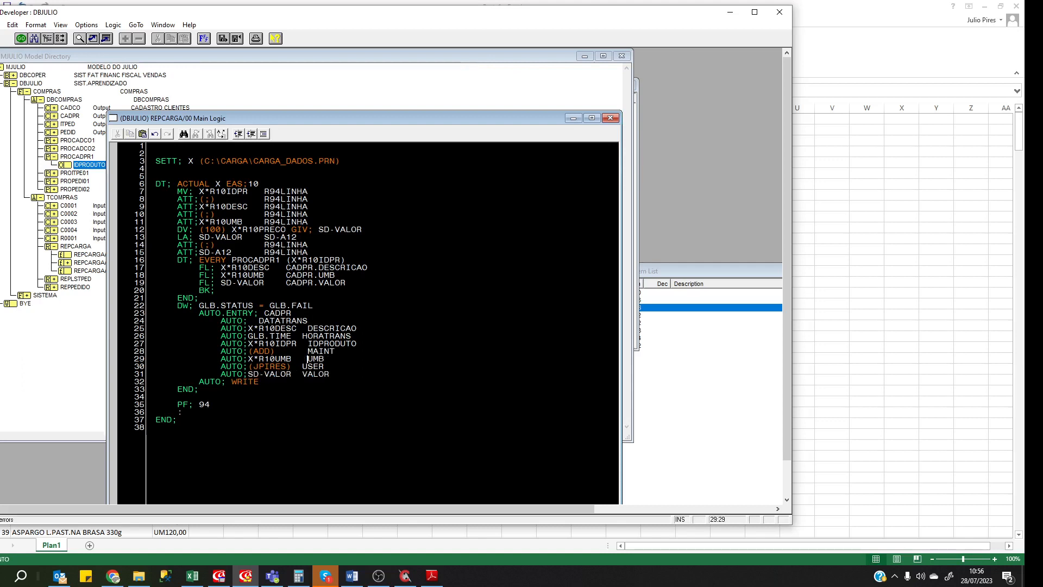
key("Down")
key("Up")
key("Up")
key("Up")
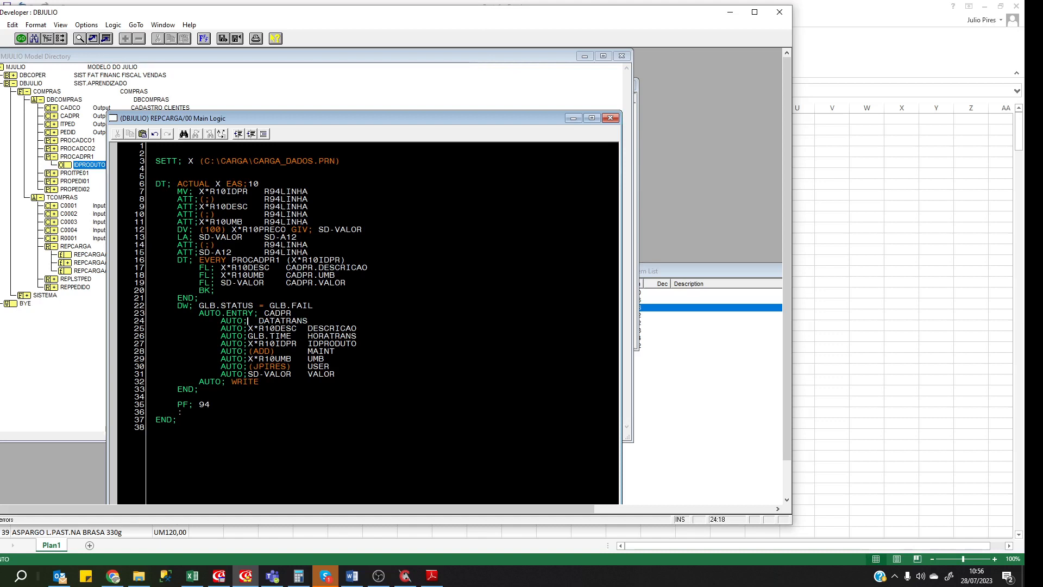
key("Up")
key("Up")
key("Up")
key("Up")
key("Up")
key("Up")
key("Up")
key("Up")
key("Up")
key("Up")
key("Up")
key("Up")
key("Up")
key("Up")
key("Up")
key("Up")
key("Up")
Jump to the SD setup data items in the REPCARGA data item list.
left_click(685, 396)
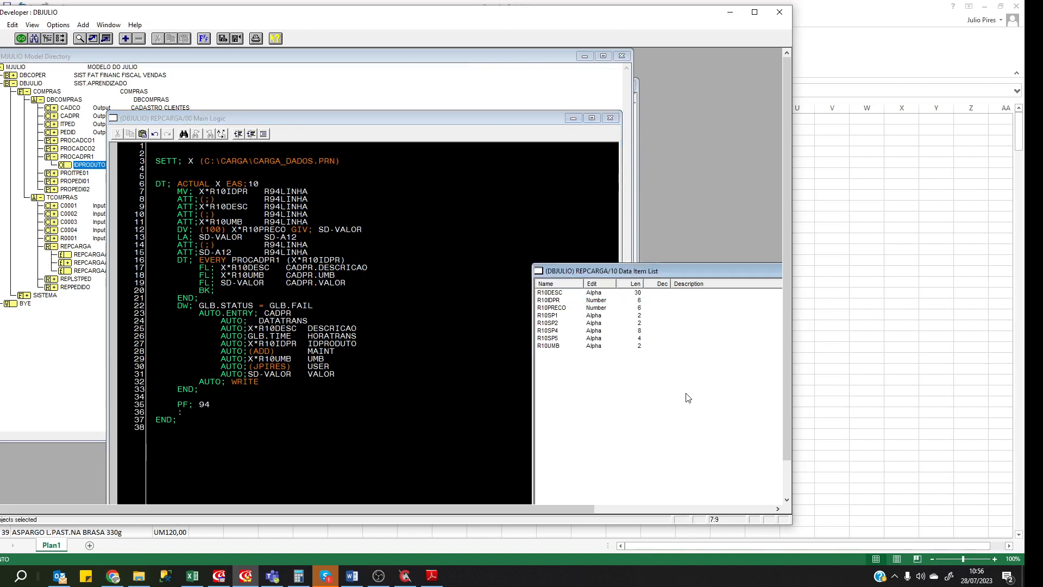
left_click(267, 315)
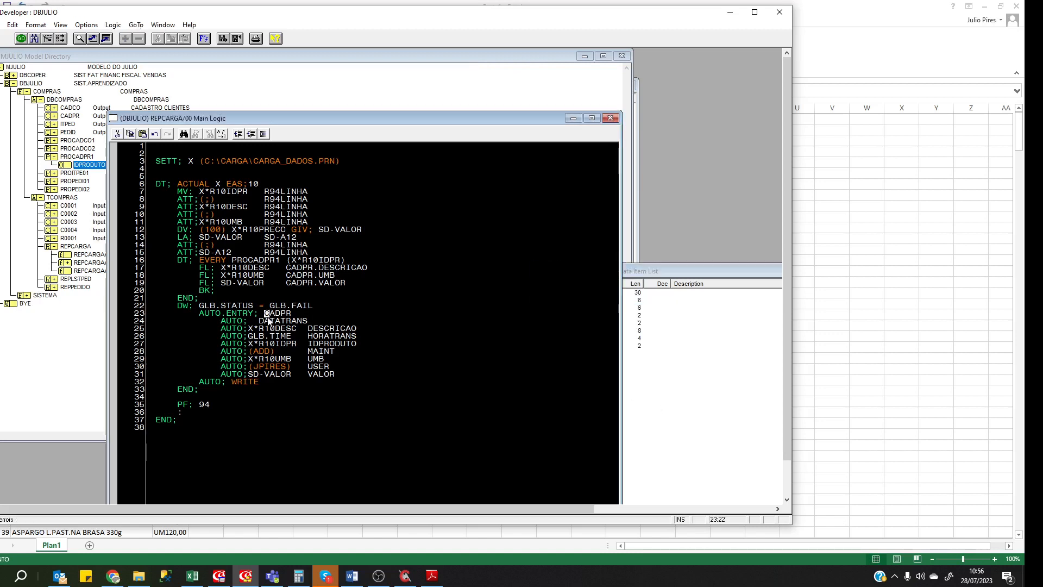
key("ctrl+g")
type("SD")
key("Return")
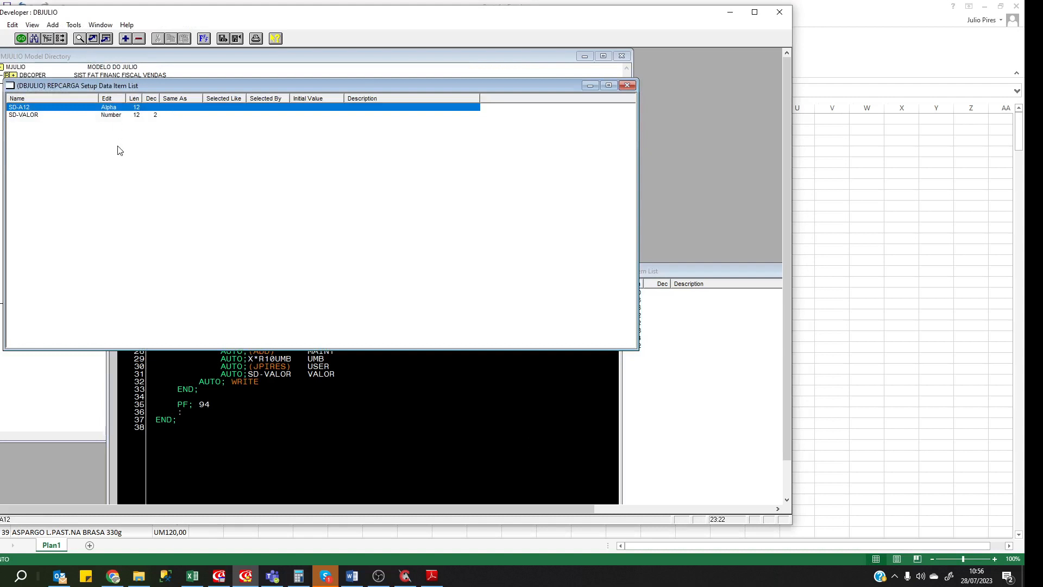
Add setup data item SD-HOJE as a Number of length 8.
left_click(161, 142)
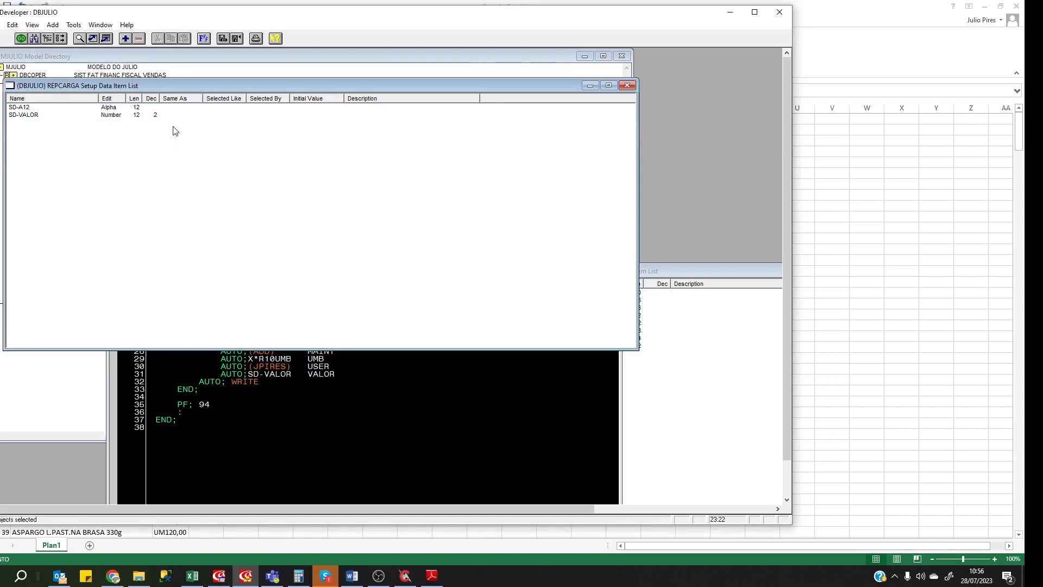
key("Insert")
type("SD")
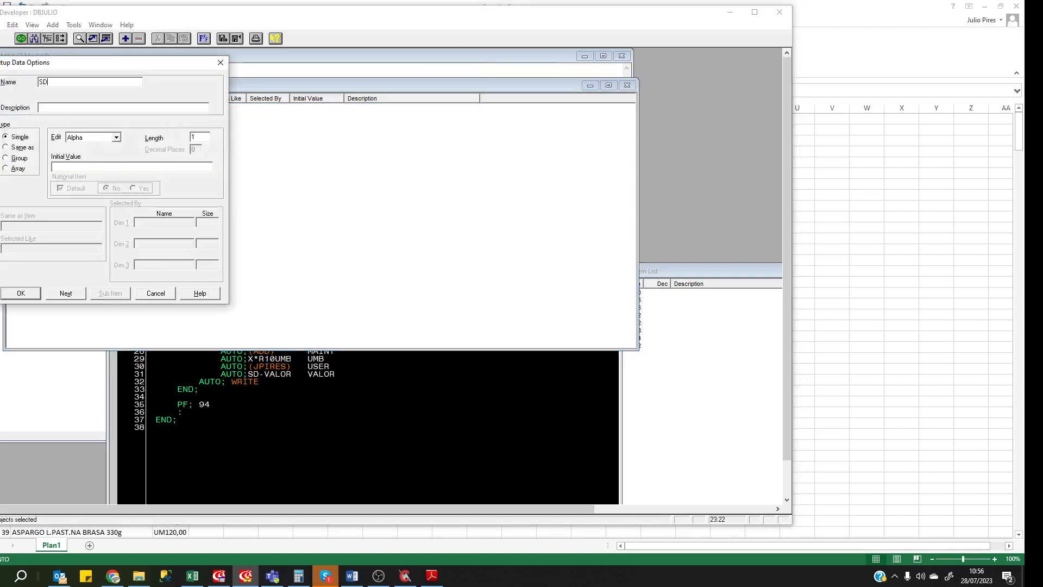
type("-HOJE")
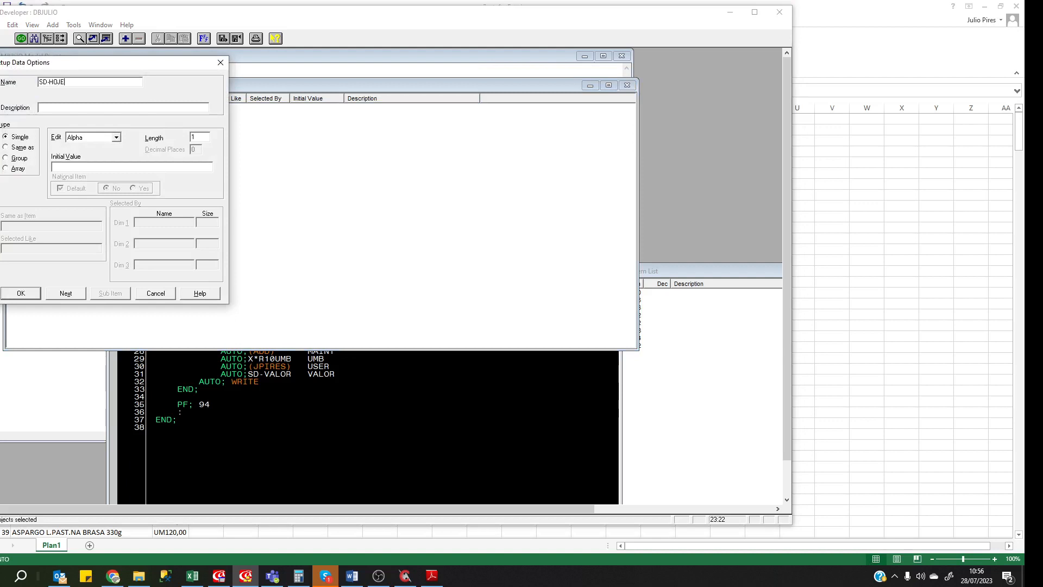
key("Tab")
key("Tab")
key("Down")
key("Tab")
type("8")
key("Return")
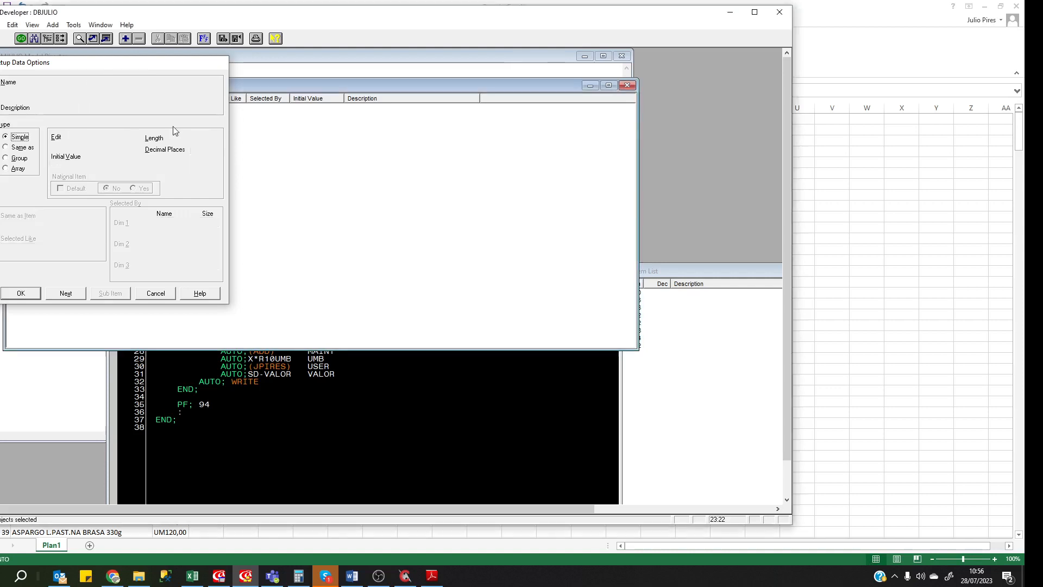
left_click(375, 404)
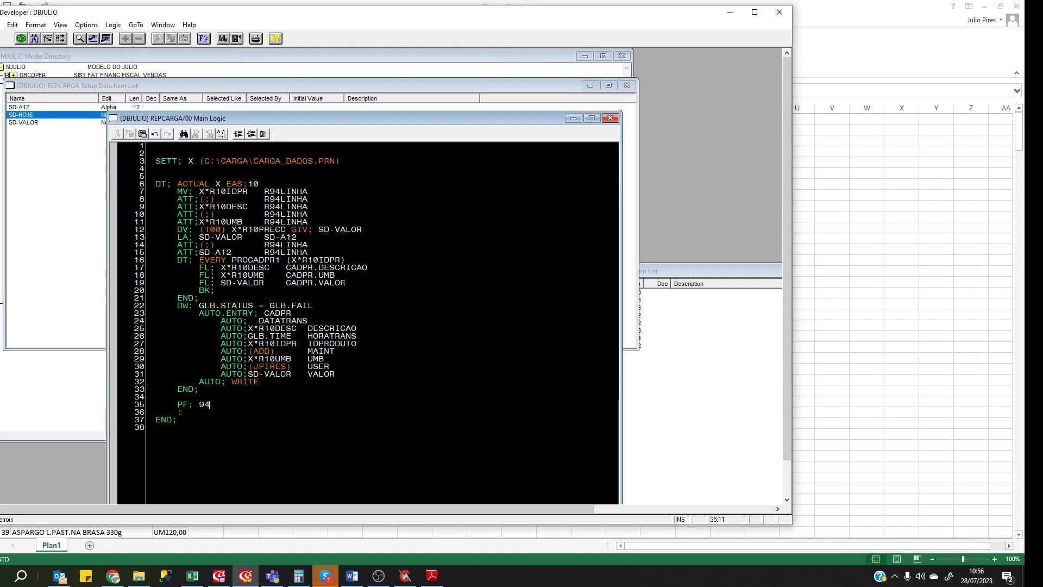
Add DC; GLB.TODAY FORMAT; DDMMMYY and MV; GLB.DC-CCYYMMDD SD-HOJE lines near the top.
key("Return")
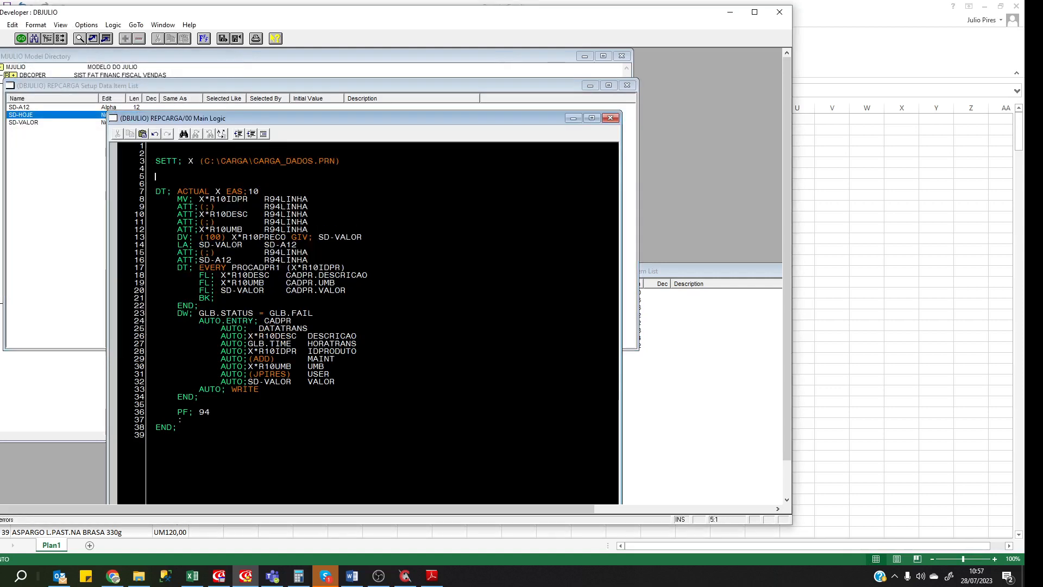
type("DC; GLB.")
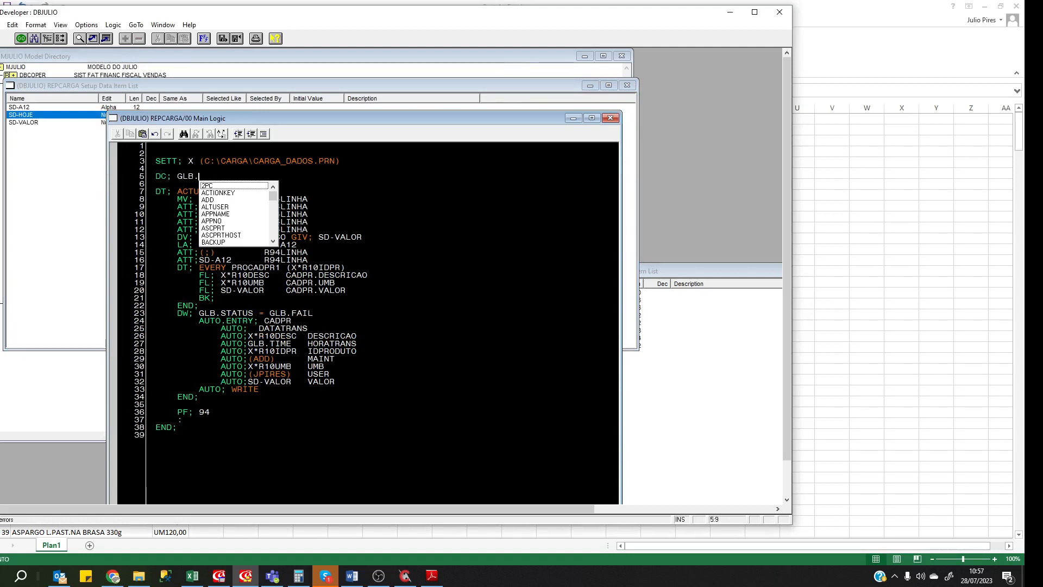
type("TO")
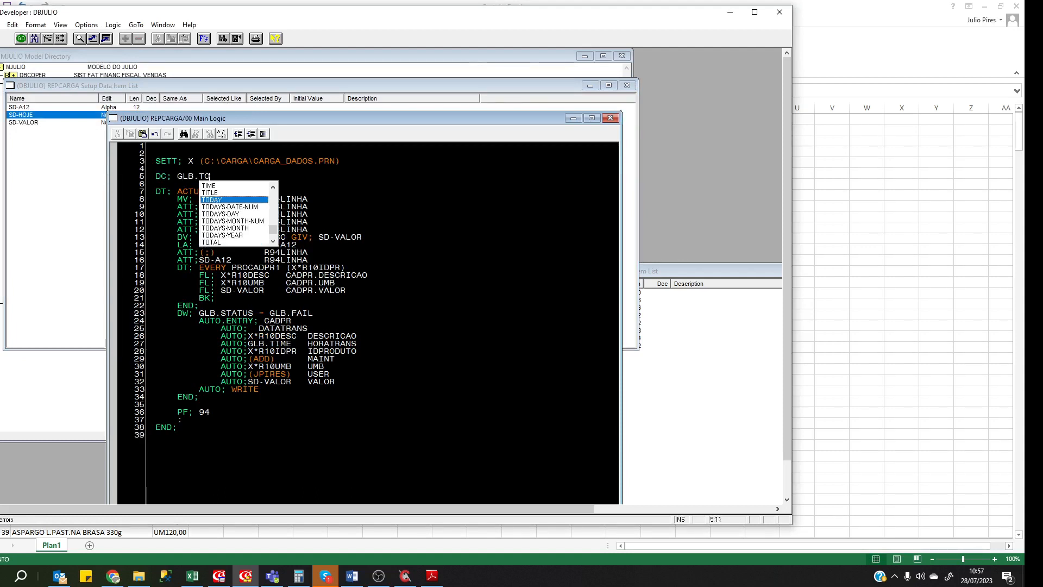
type("DAY FORM")
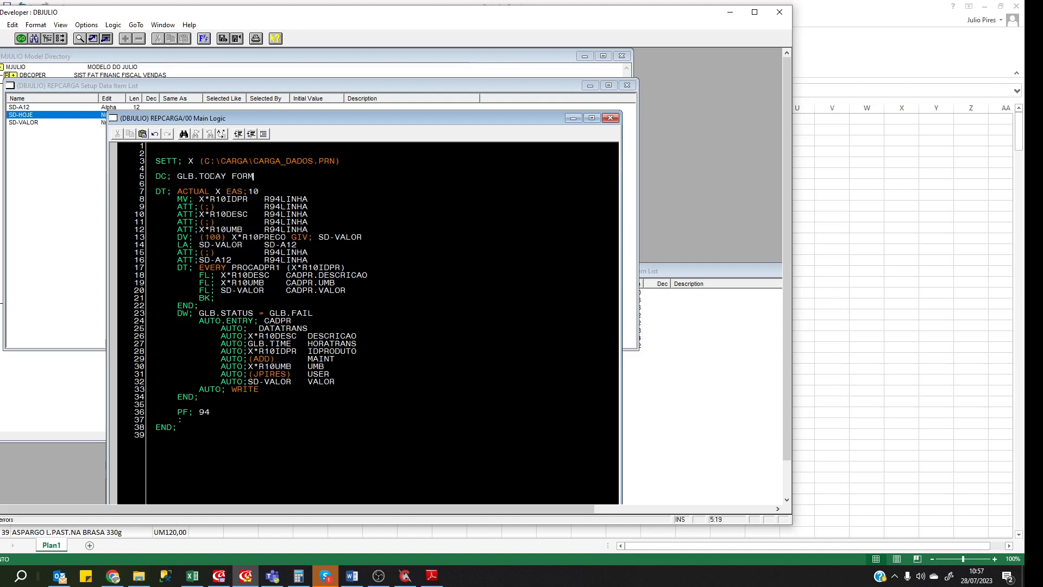
type("AT; DDMMMYY")
key("Return")
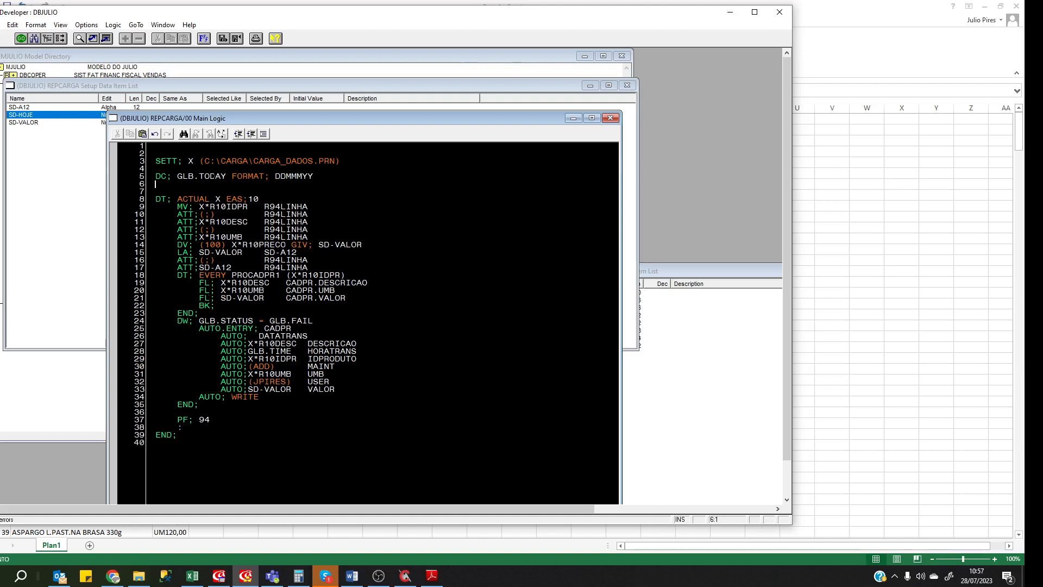
type("MV; GLB.DC")
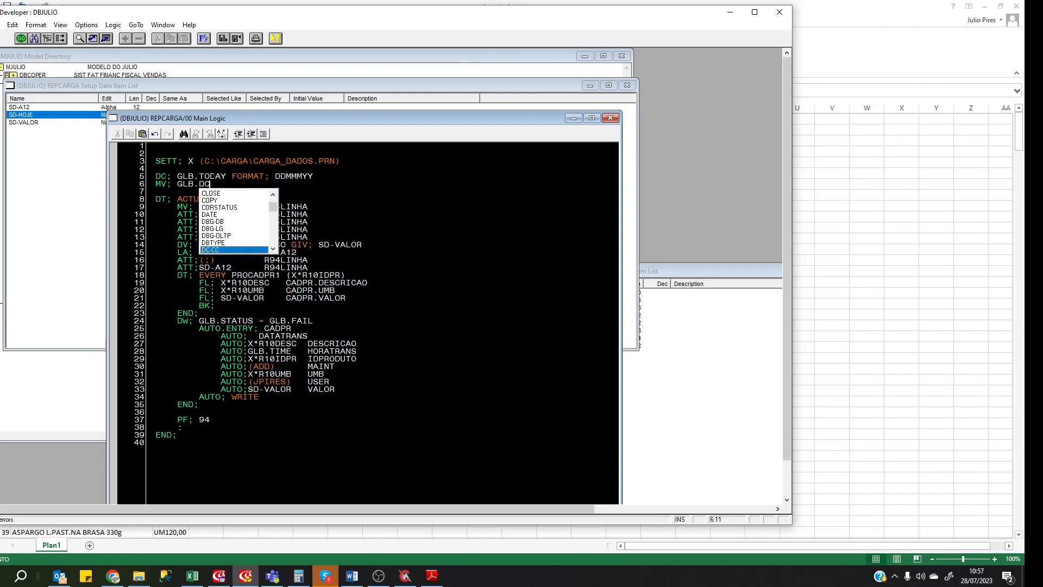
type("-CCYYM")
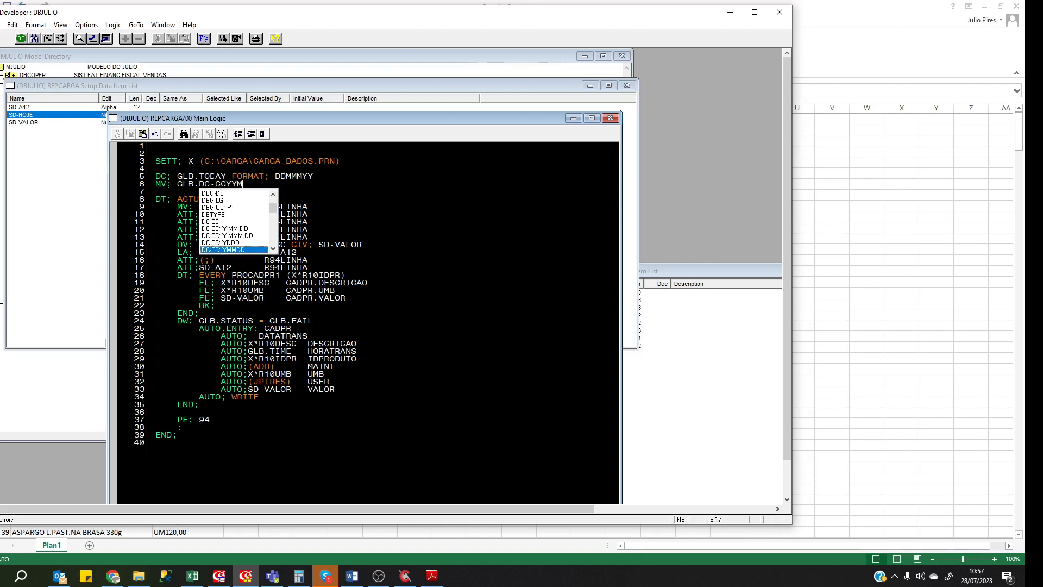
type("MDD SD-")
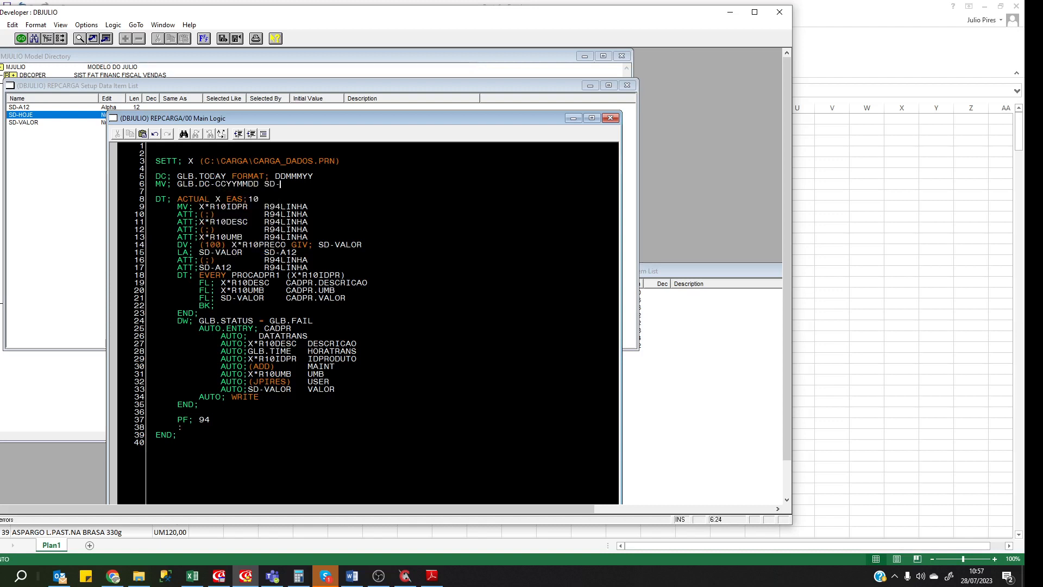
type("HOJE")
Fill the AUTO entry's DATATRANS field with SD-HOJE.
double_click(292, 185)
key("ctrl+c")
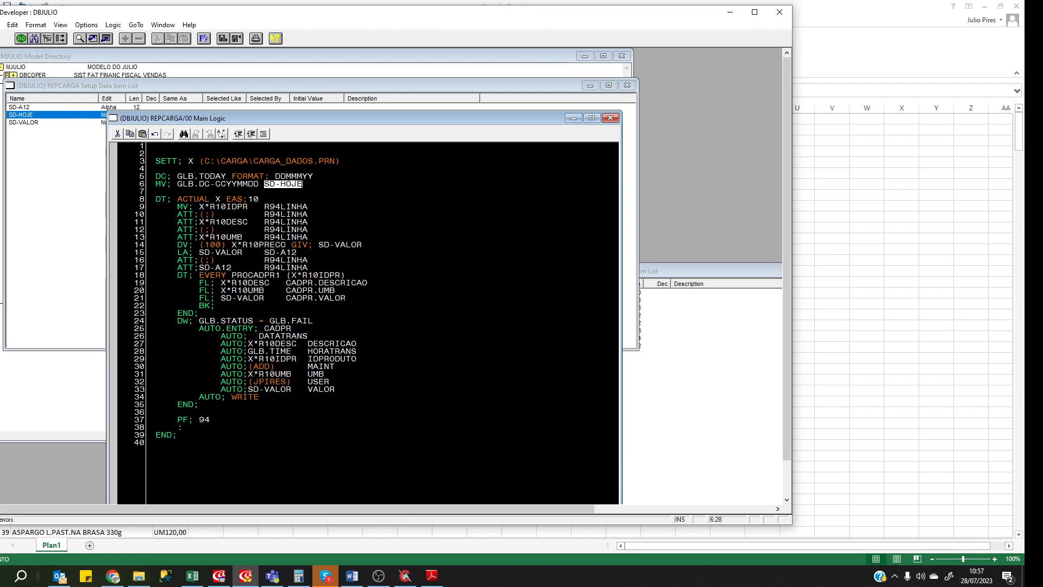
left_click(248, 336)
key("ctrl+v")
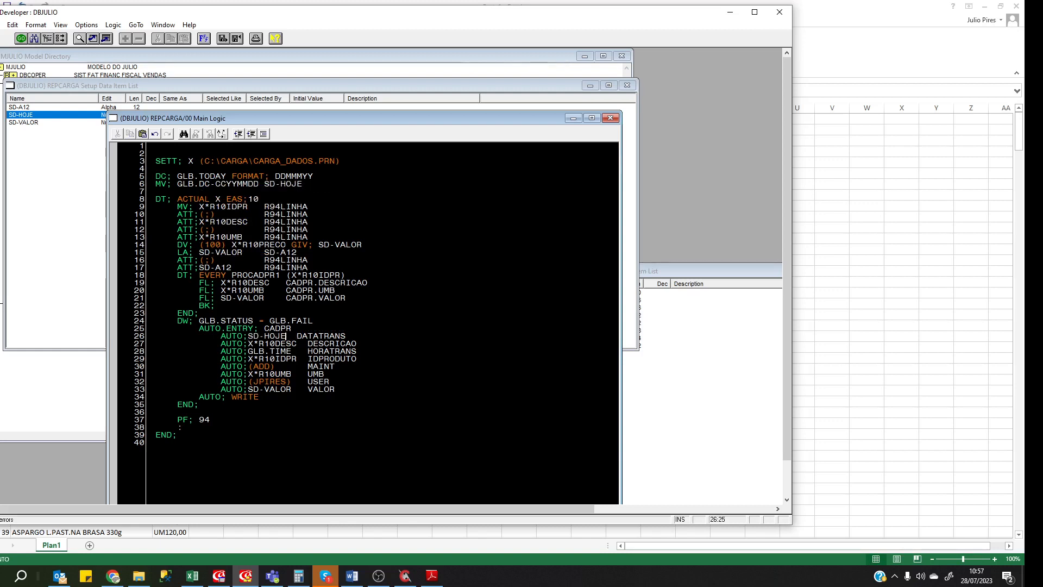
key("Down")
key("Down")
key("Down")
key("Down")
key("Down")
key("Down")
key("Down")
key("Down")
Add an ATS;(ALTERADO) R94LINHA output line before BK;.
key("Up")
key("Up")
key("Up")
key("Up")
key("Up")
key("Up")
key("Up")
key("Up")
key("Up")
key("Up")
key("Up")
key("Up")
key("End")
key("Return")
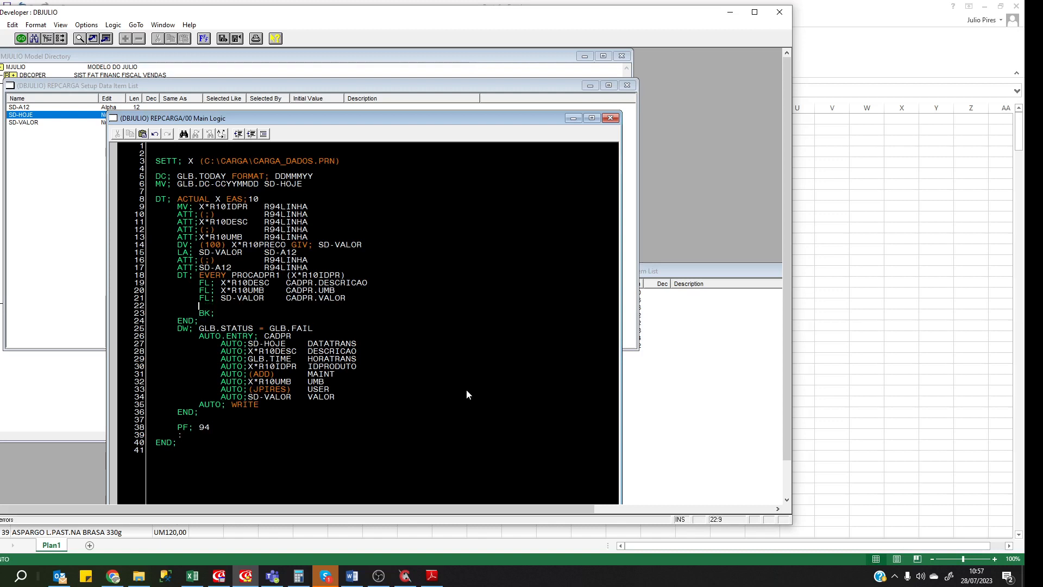
type("ATS;(ALTERADO)  R94LINHA")
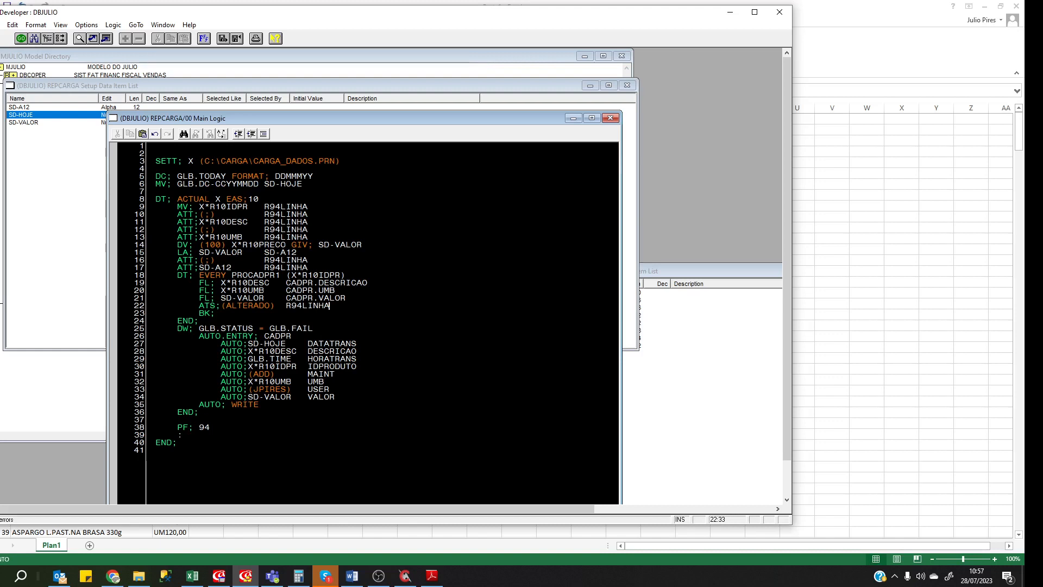
Change ATS to ATT on the ALTERADO line and copy it below AUTO; WRITE.
key("BackSpace")
type("T")
key("Home")
key("shift+End")
key("ctrl+c")
key("Down")
key("Down")
key("Down")
key("Down")
key("End")
key("Return")
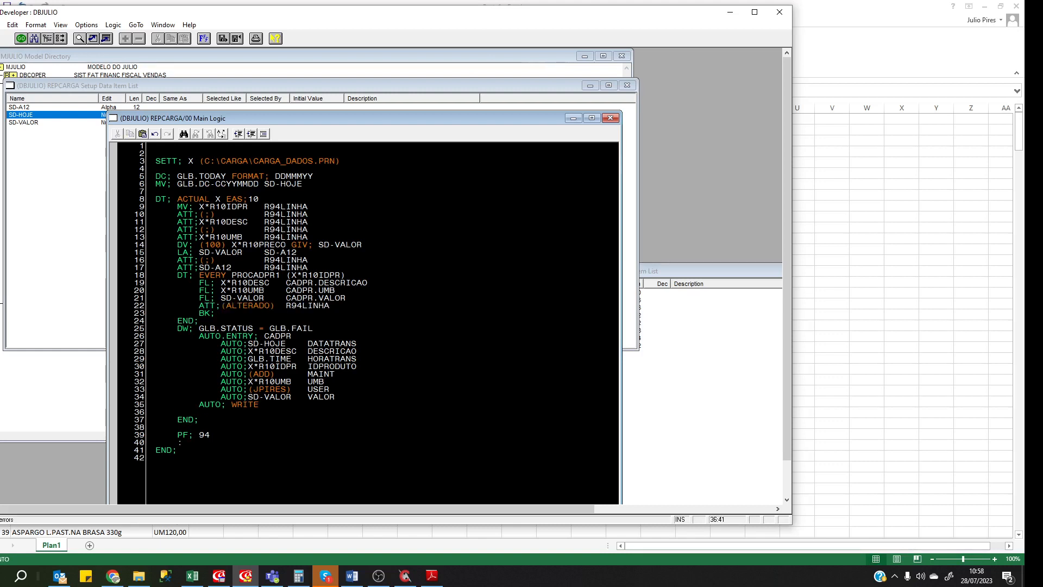
key("ctrl+v")
Change the copied line's status to CRIADO and remove the extra empty line.
key("Return")
key("Up")
key("Right")
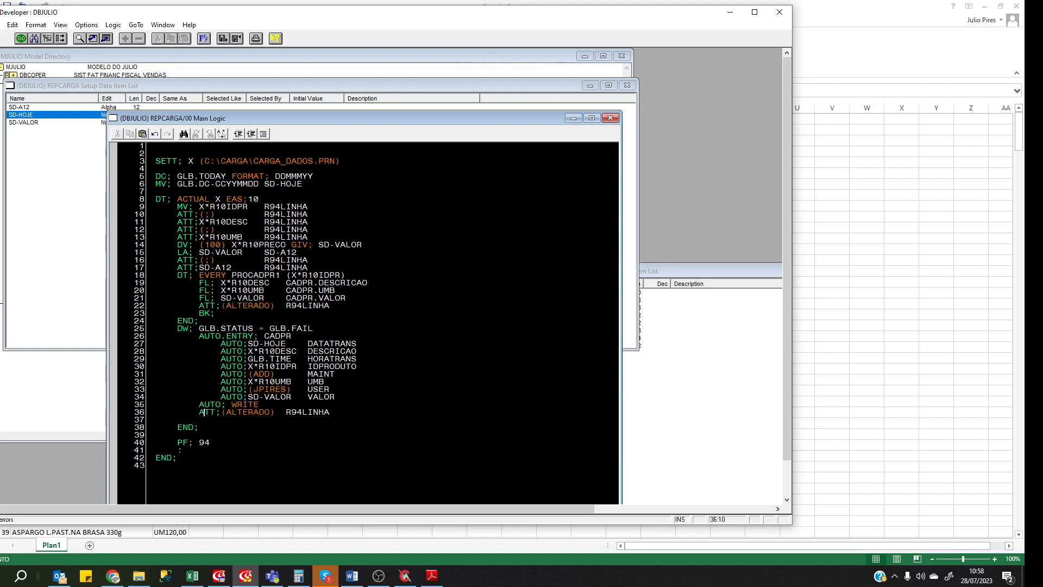
key("Delete")
key("Delete")
key("Delete")
key("Delete")
key("Delete")
key("BackSpace")
key("BackSpace")
key("Delete")
type("CRIADO")
key("Down")
key("shift+Home")
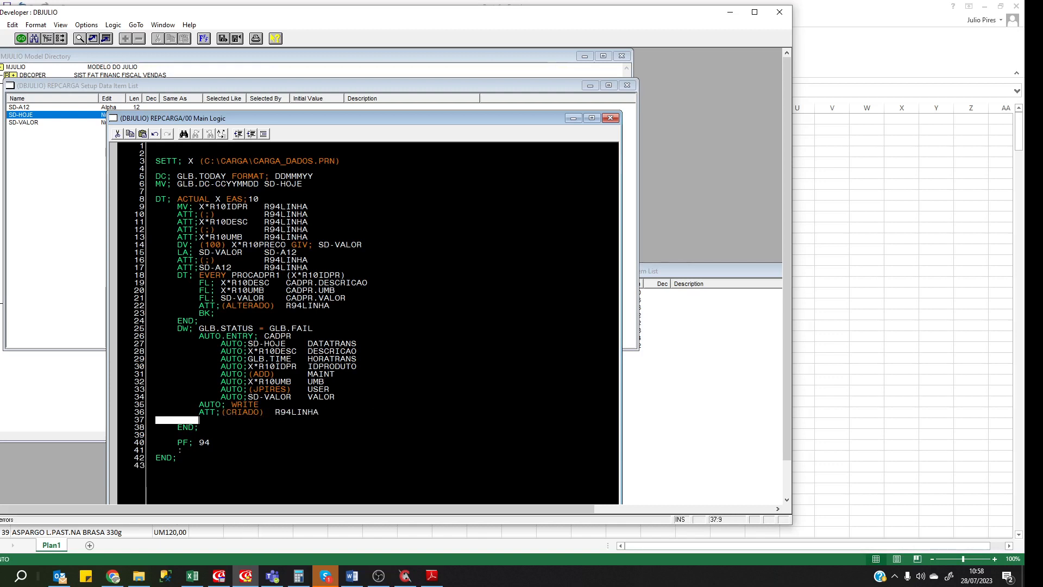
key("Delete")
key("Delete")
Paste ATT;(;) R94LINHA separator lines at line 18 and after the loop's END;.
key("Up")
key("Up")
key("Up")
key("Up")
key("Up")
key("Up")
key("Up")
key("Up")
key("Up")
key("Up")
key("Up")
key("Up")
key("Up")
key("Up")
key("Up")
key("Up")
key("Up")
key("Up")
key("Up")
key("Up")
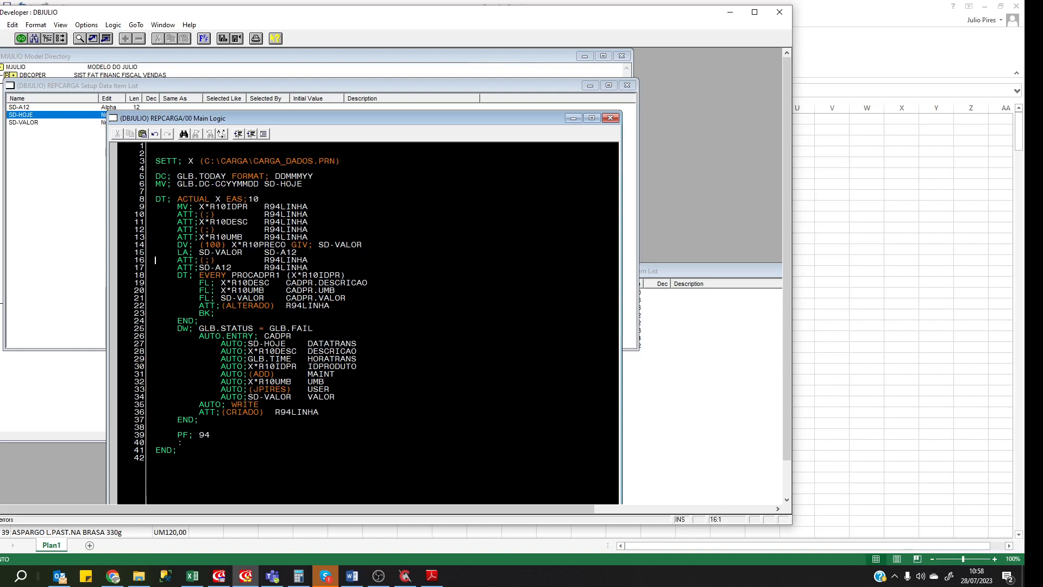
key("shift+End")
key("ctrl+c")
left_click(199, 404)
key("Down")
key("Down")
key("Up")
key("Up")
key("Up")
key("Up")
key("Up")
key("Up")
key("Up")
key("Up")
key("Up")
key("Up")
key("ctrl+v")
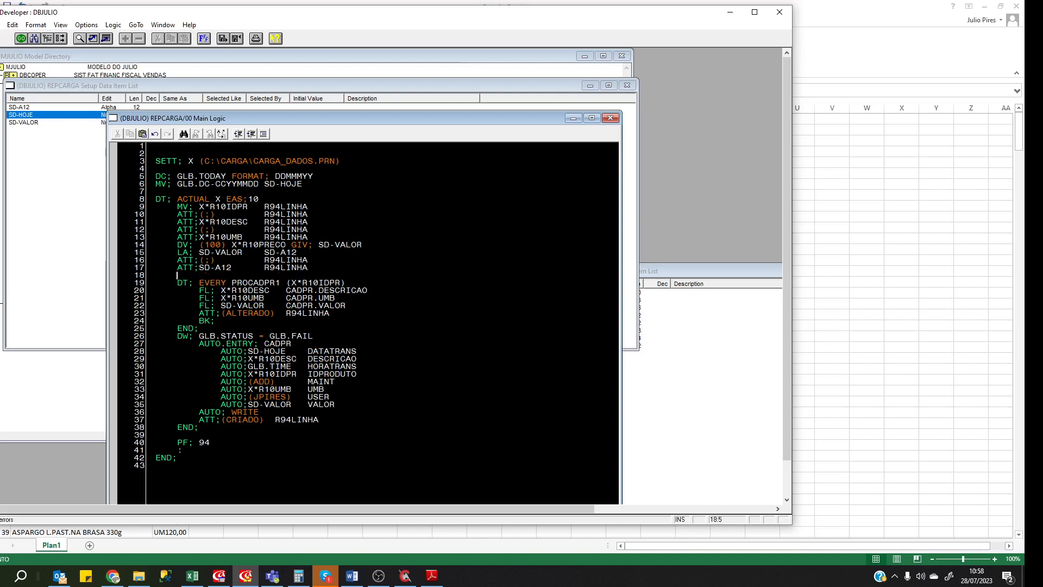
key("Return")
key("shift+Home")
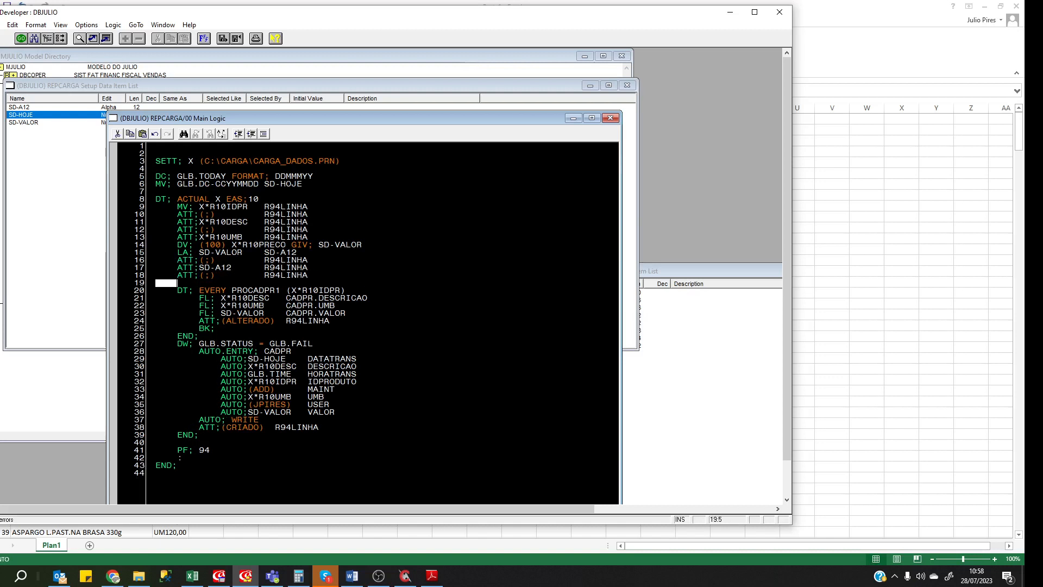
key("Delete")
key("Delete")
key("Down")
key("Down")
key("Down")
key("Down")
key("Down")
key("Down")
key("Down")
key("Down")
key("Down")
key("Down")
key("Down")
key("Down")
key("Down")
key("Down")
key("Down")
key("Down")
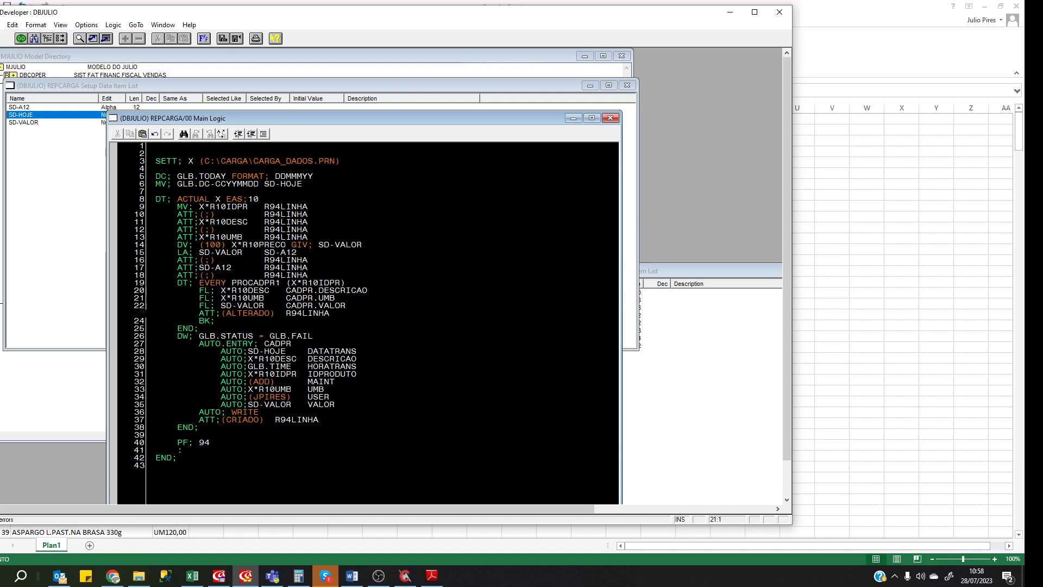
key("ctrl+v")
key("Down")
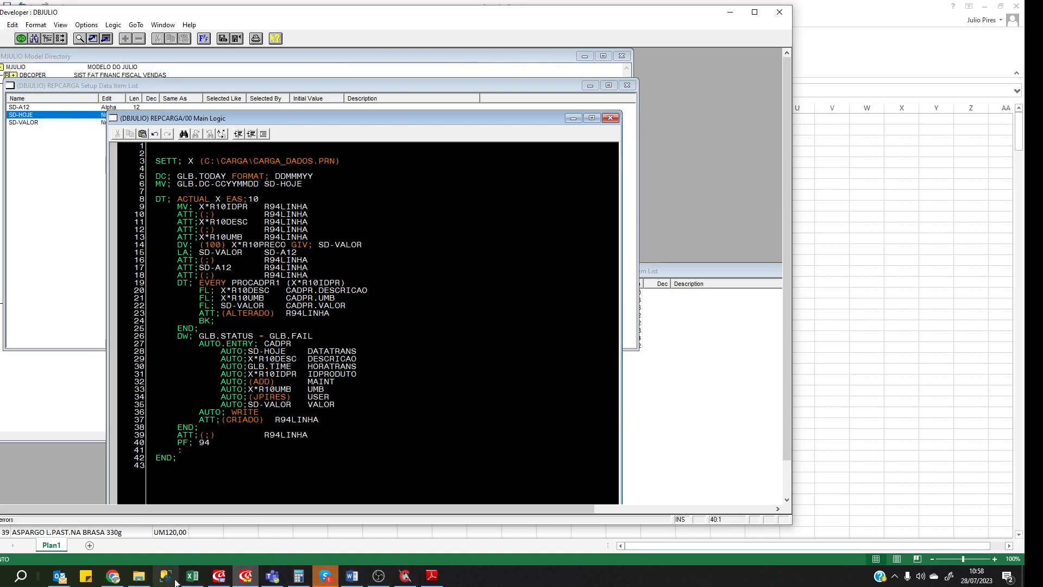
Run the REPCARGA report from Developer Test, checking the CARGA_DADOS data file.
left_click(244, 582)
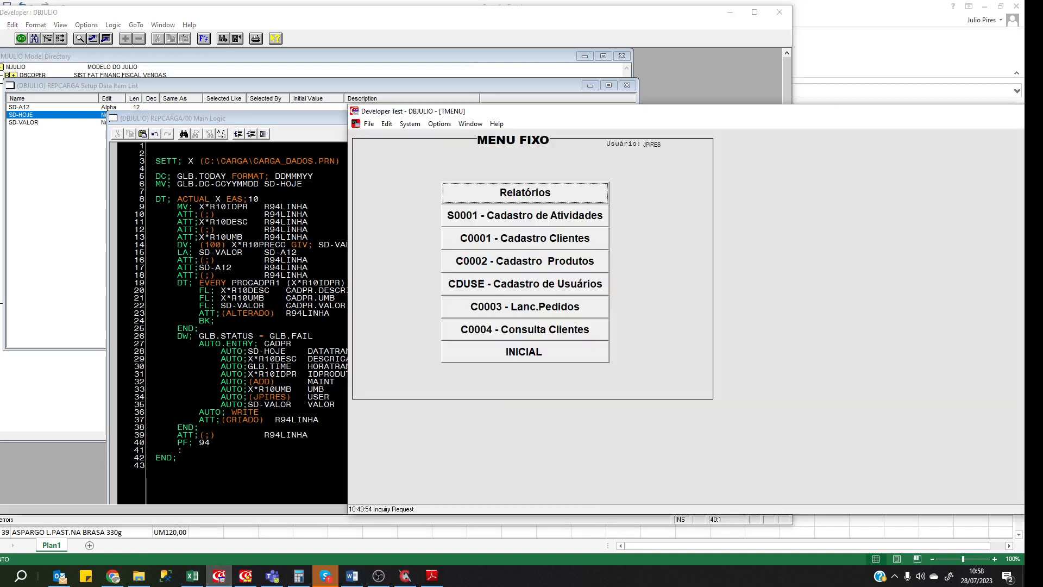
left_click(408, 124)
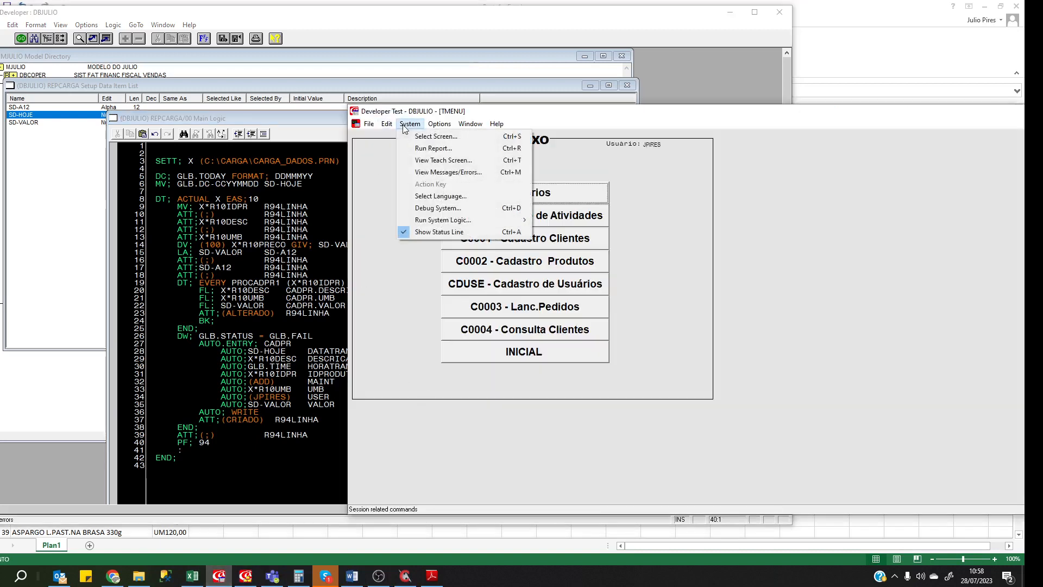
left_click(423, 149)
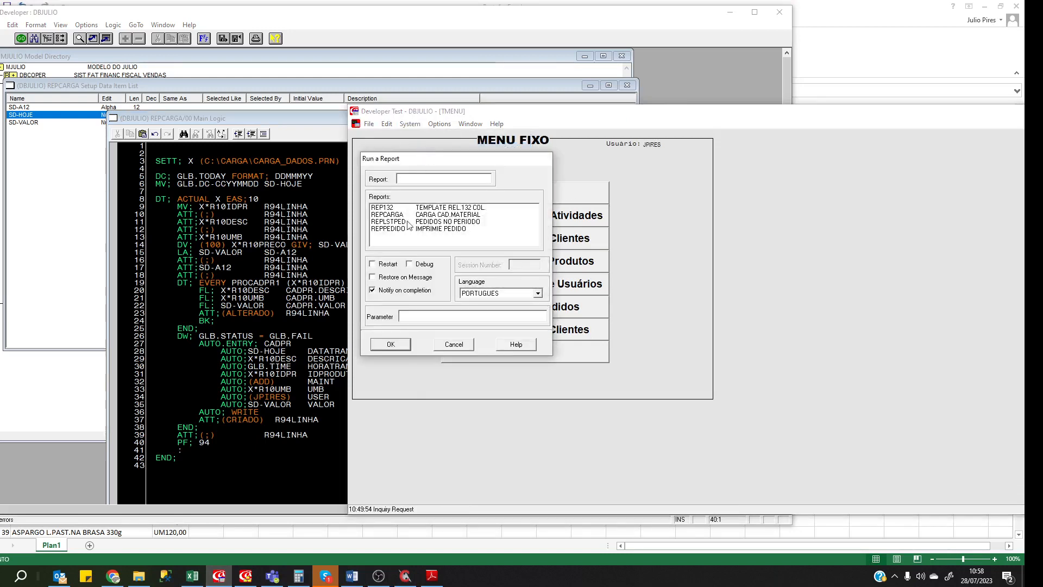
left_click(396, 214)
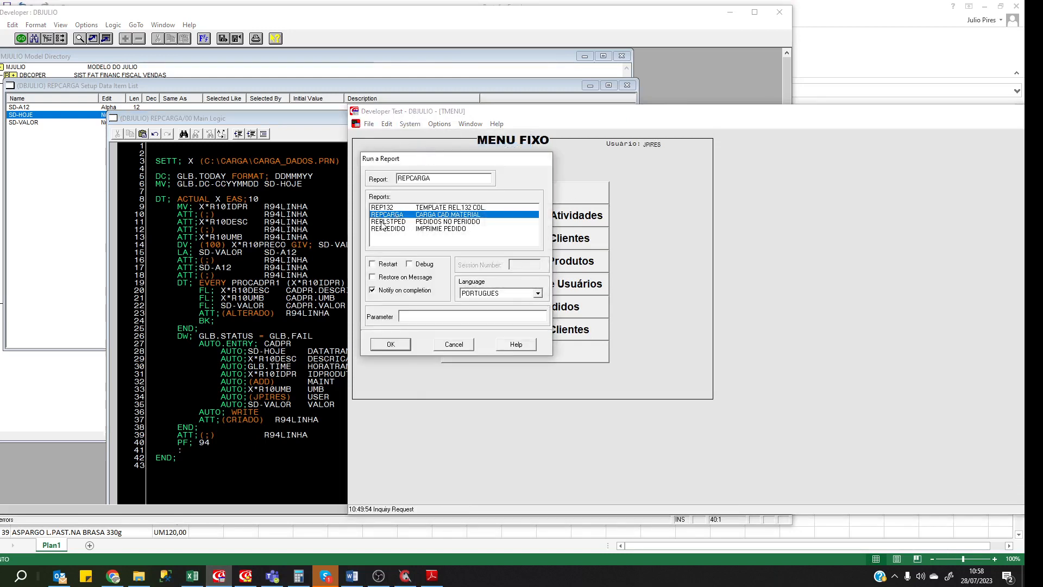
left_click(405, 577)
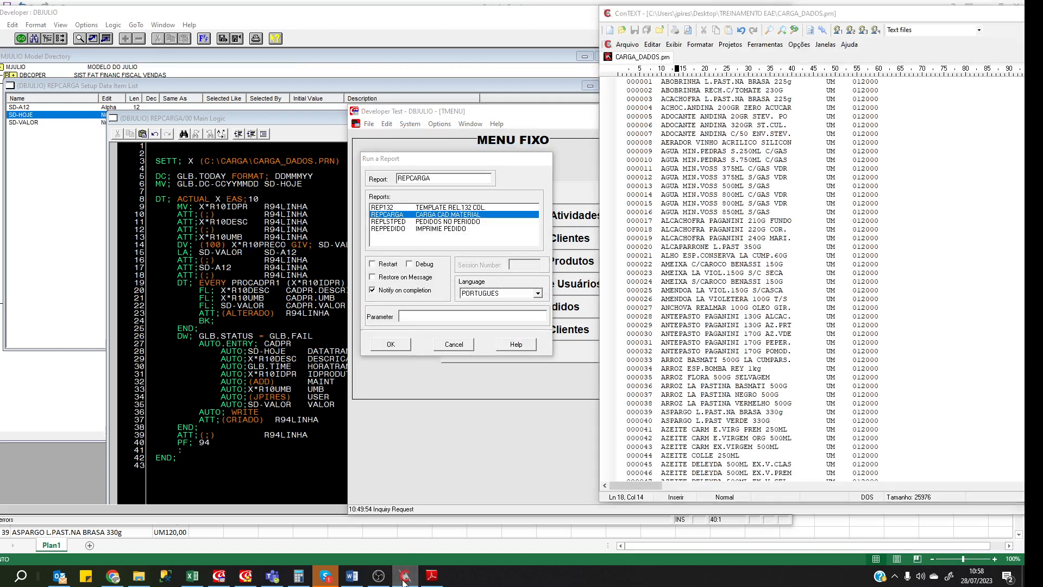
left_click(405, 579)
left_click(410, 350)
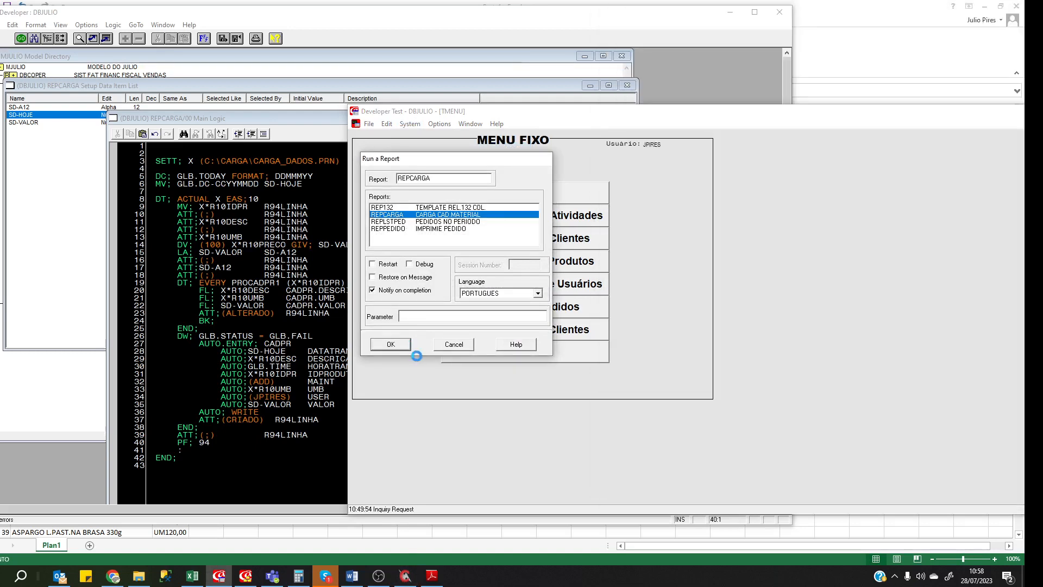
left_click(402, 577)
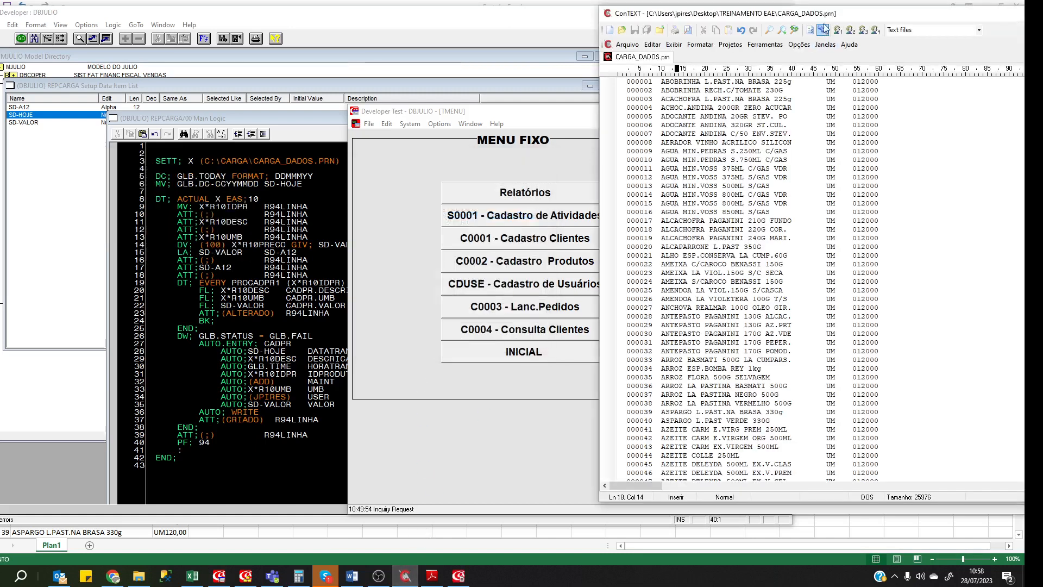
Save the output over DELETAR.pdf, acknowledge completion and exit the report window.
left_click_drag(842, 19, 468, 20)
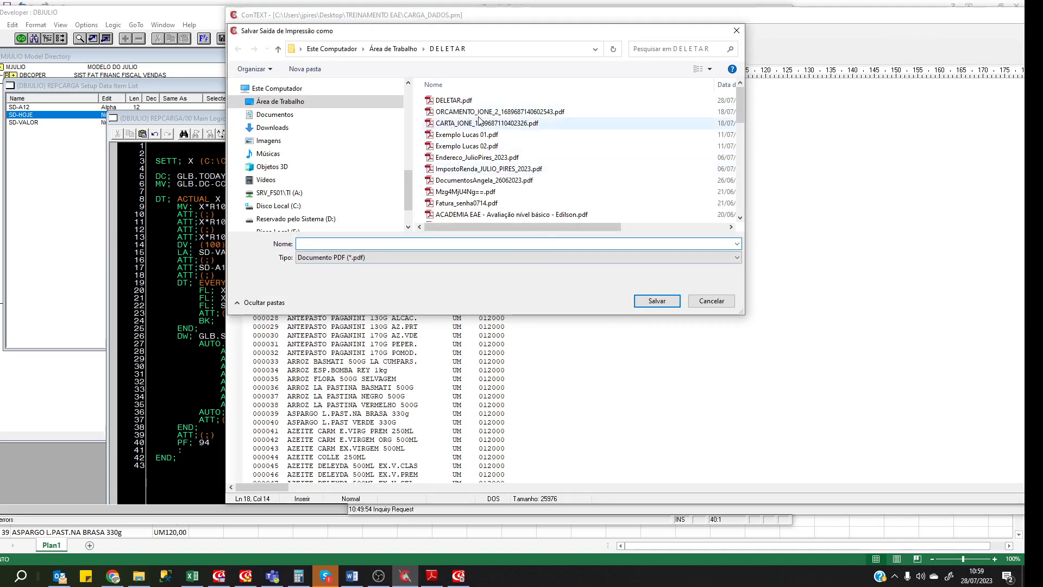
left_click(466, 101)
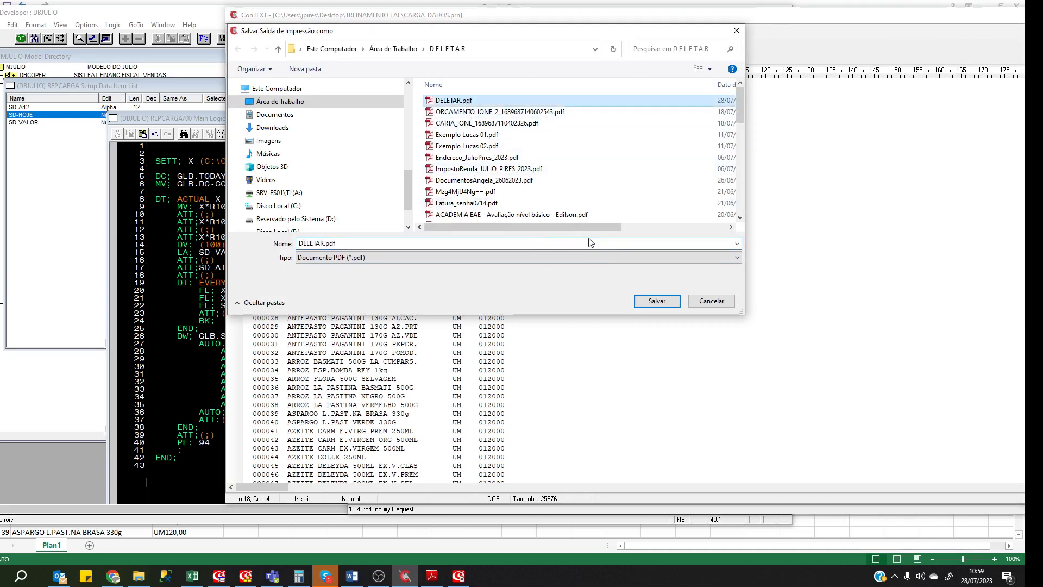
left_click(658, 301)
left_click(535, 291)
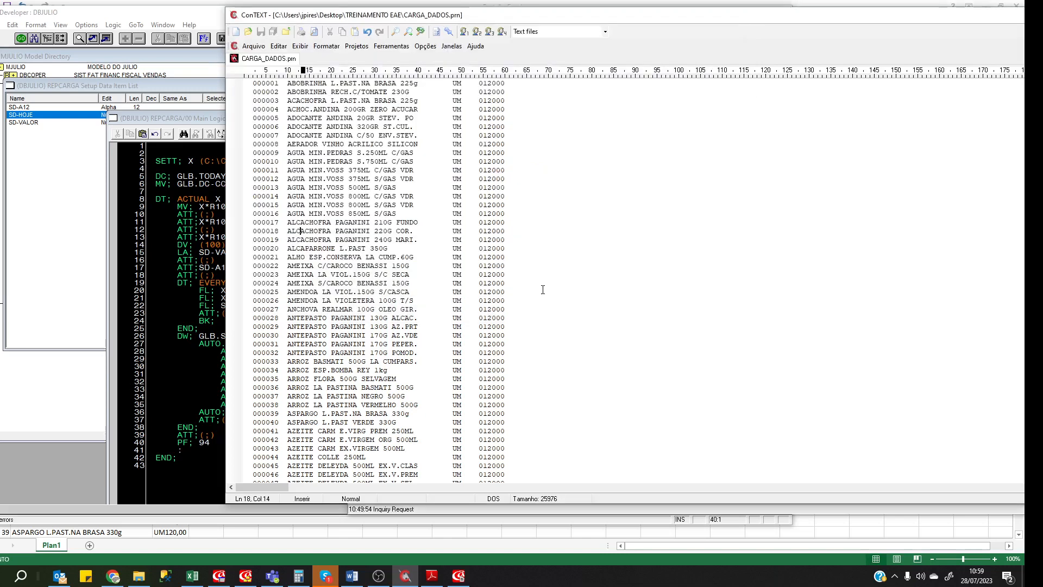
left_click(540, 315)
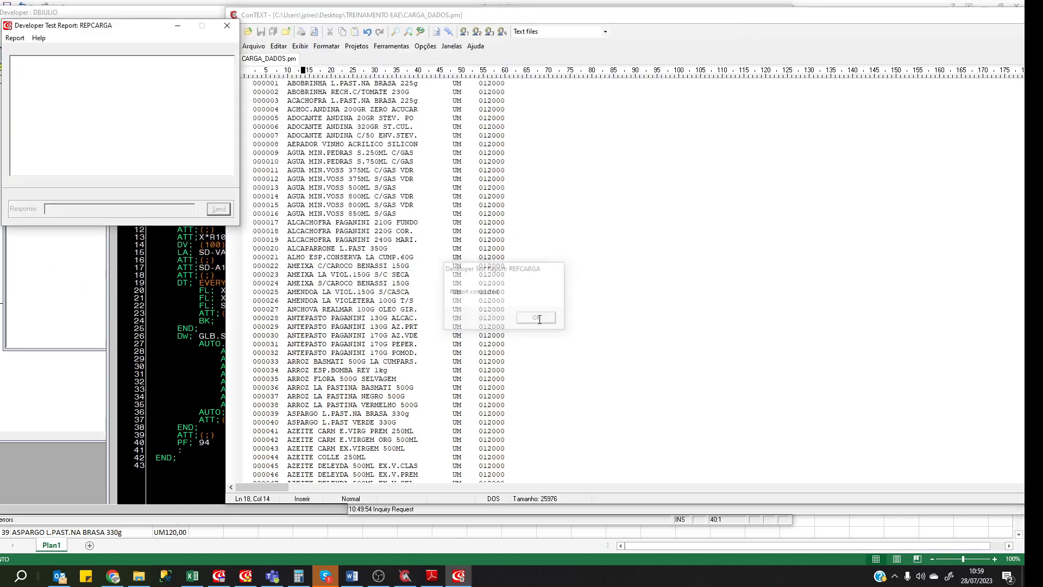
left_click(15, 37)
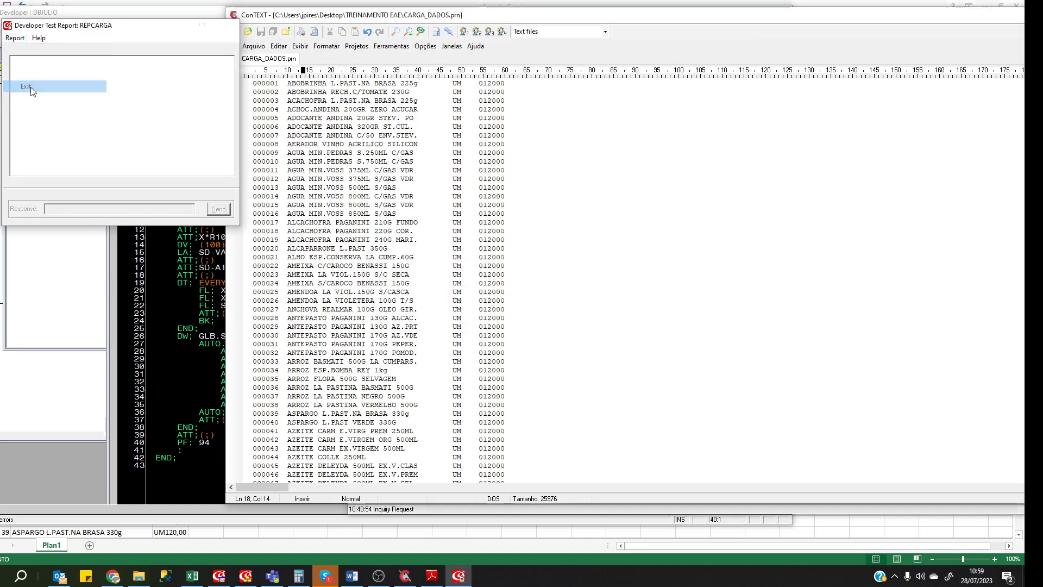
left_click(30, 86)
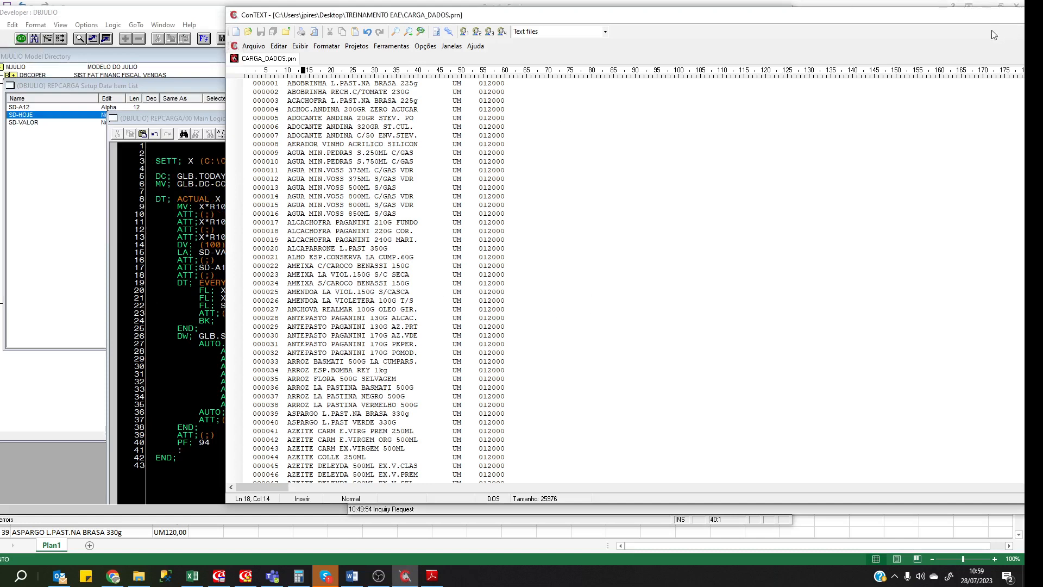
left_click_drag(1021, 15, 667, 74)
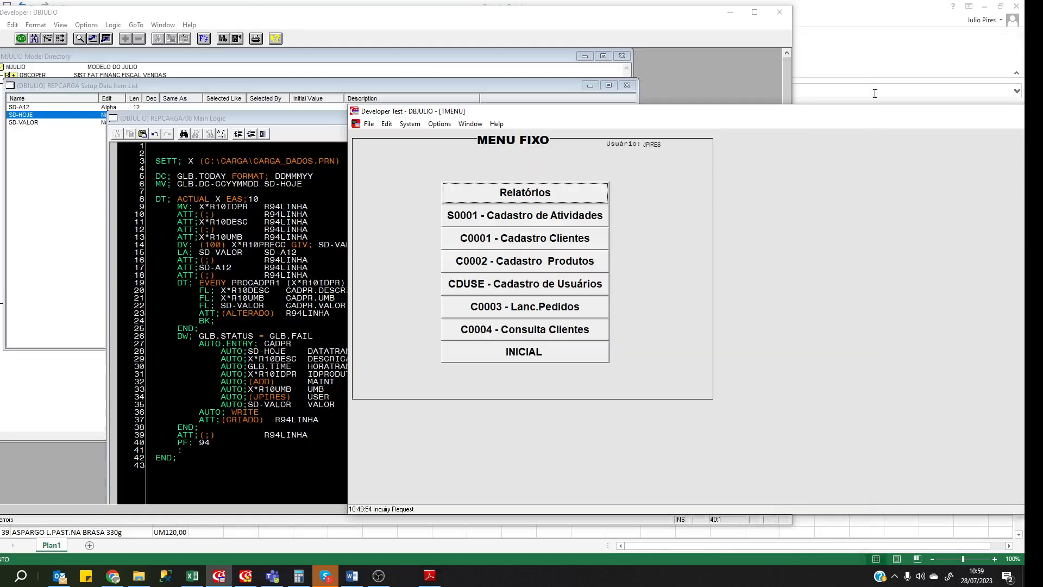
Close CARGA_DADOS.prn and open DELETAR.pdf in Adobe Reader.
left_click(846, 74)
left_click(139, 576)
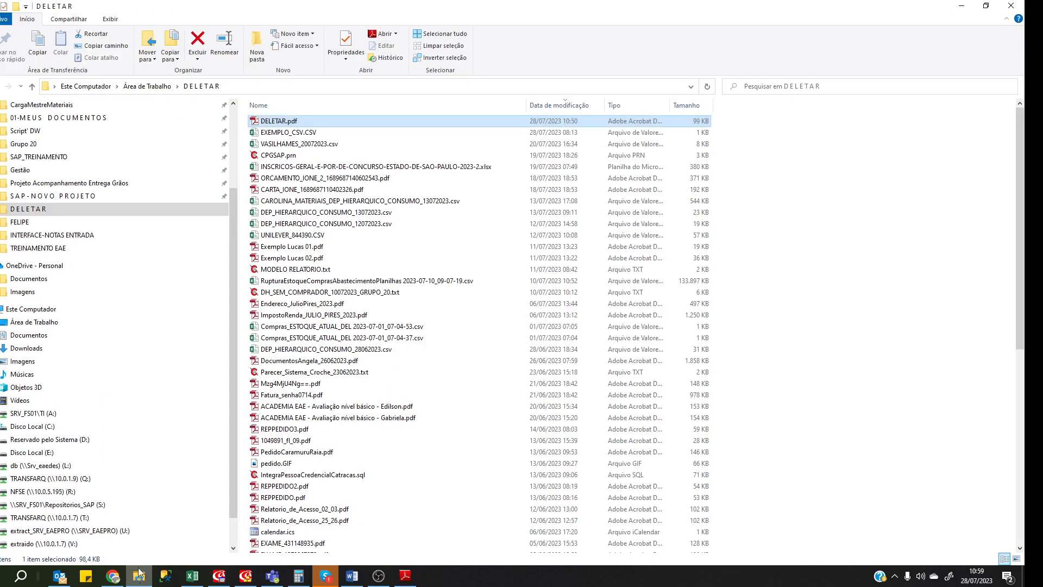
double_click(280, 123)
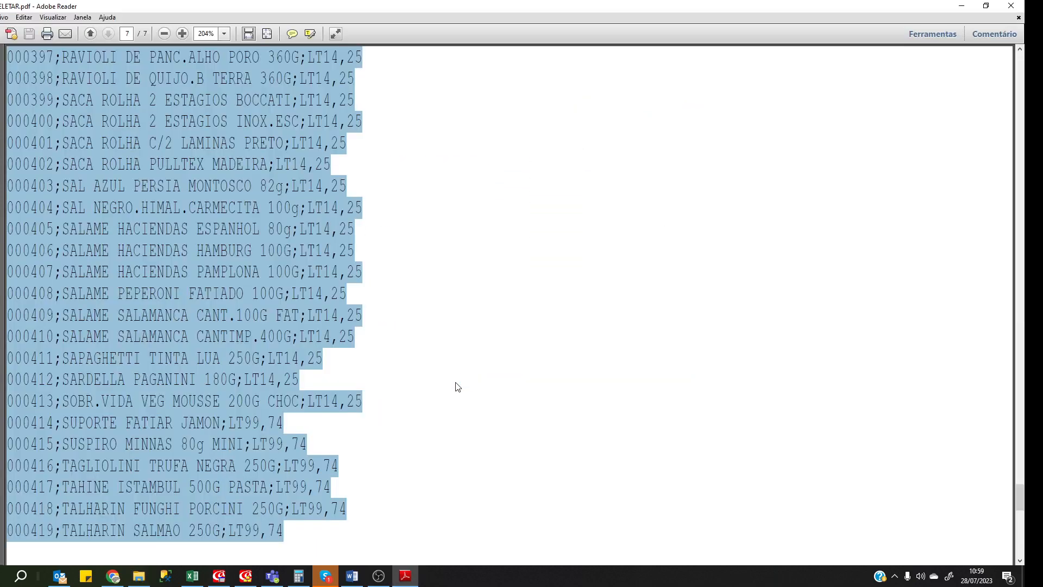
left_click(495, 264)
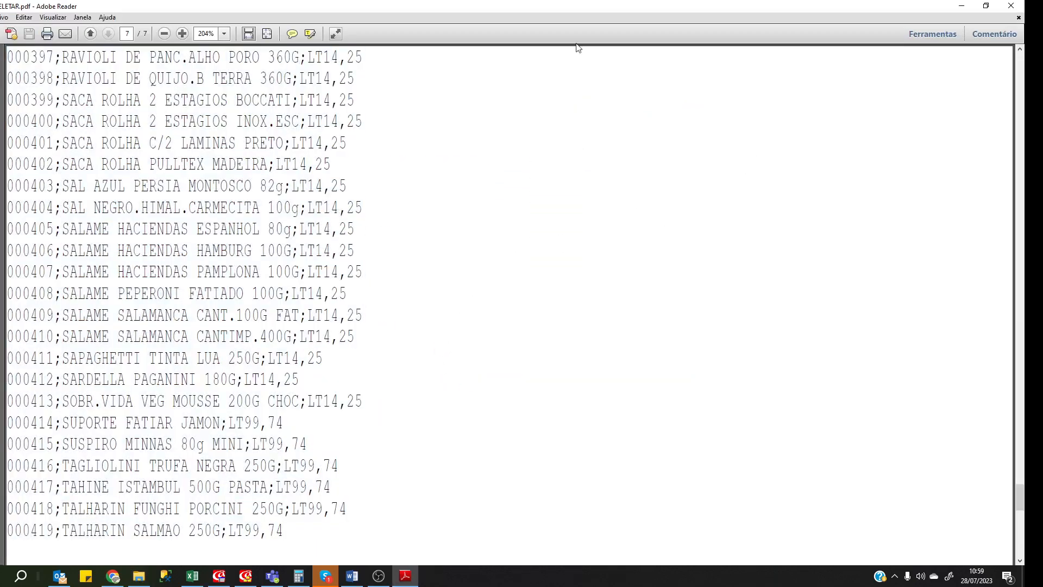
left_click(1012, 6)
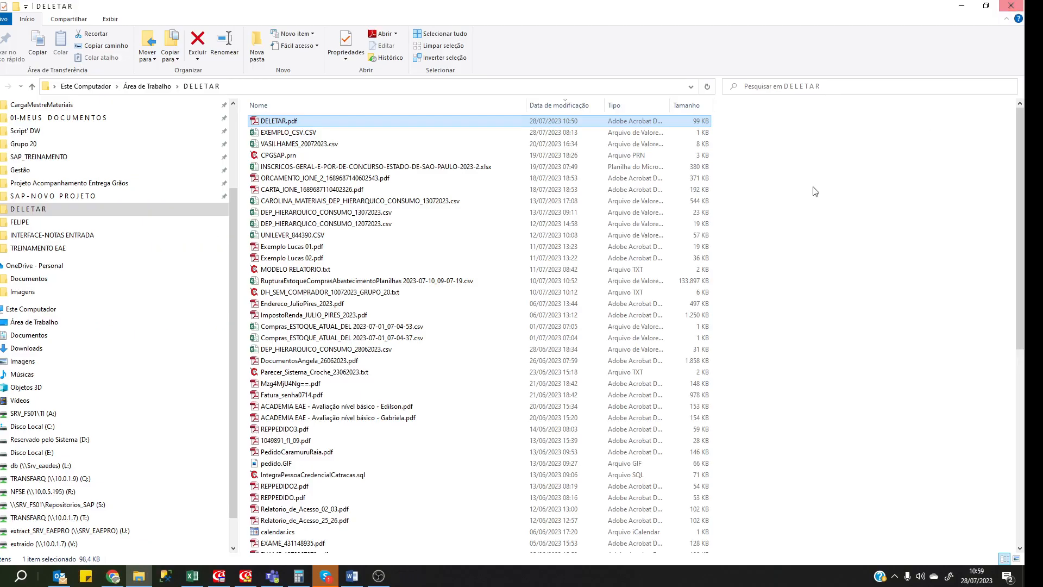
Recheck DELETAR.pdf's 7-page list ending UM120,00, then close it and return to Developer Test.
double_click(278, 122)
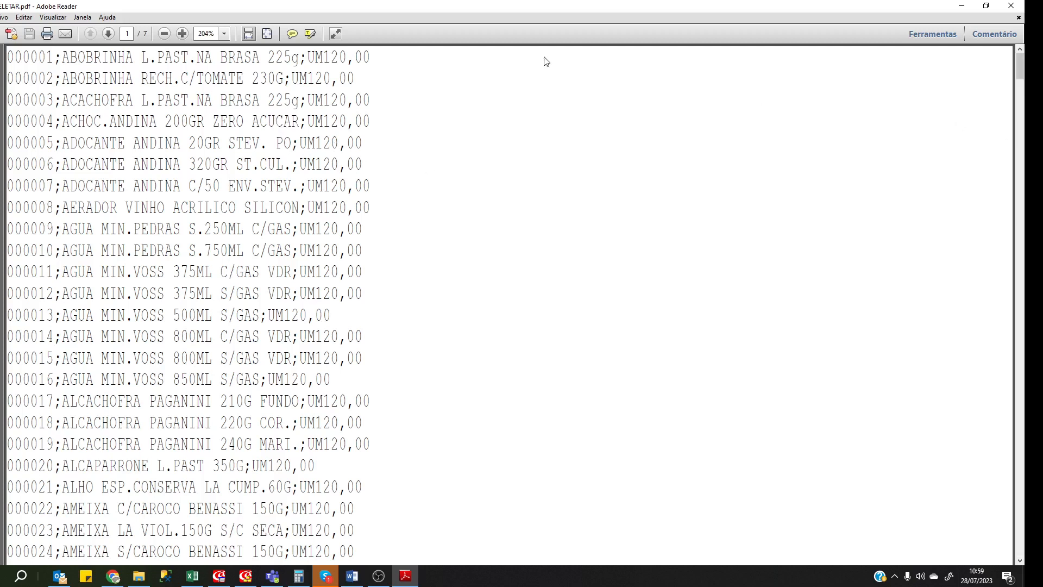
left_click(1011, 5)
left_click(326, 189)
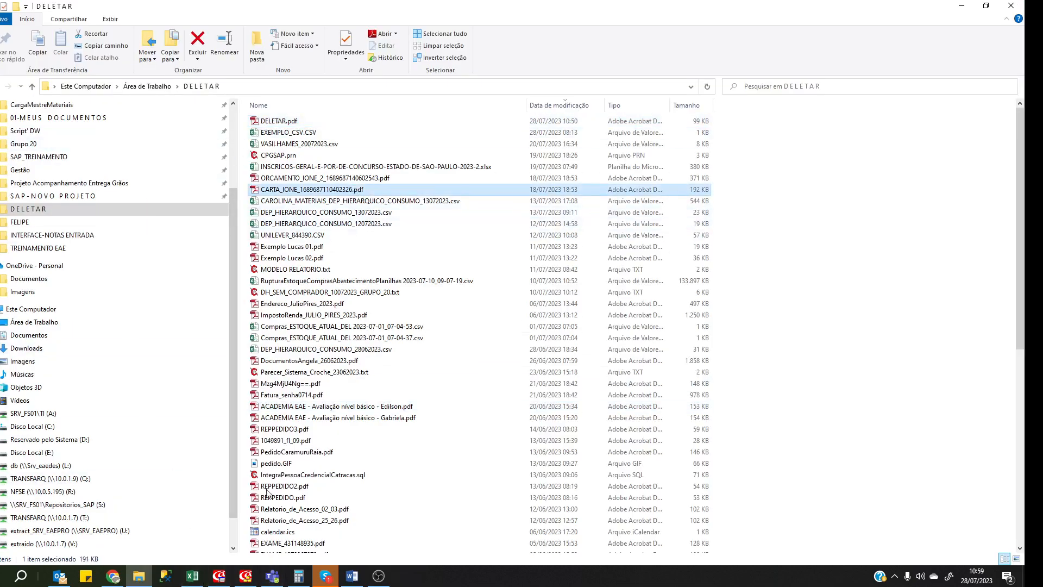
left_click(217, 575)
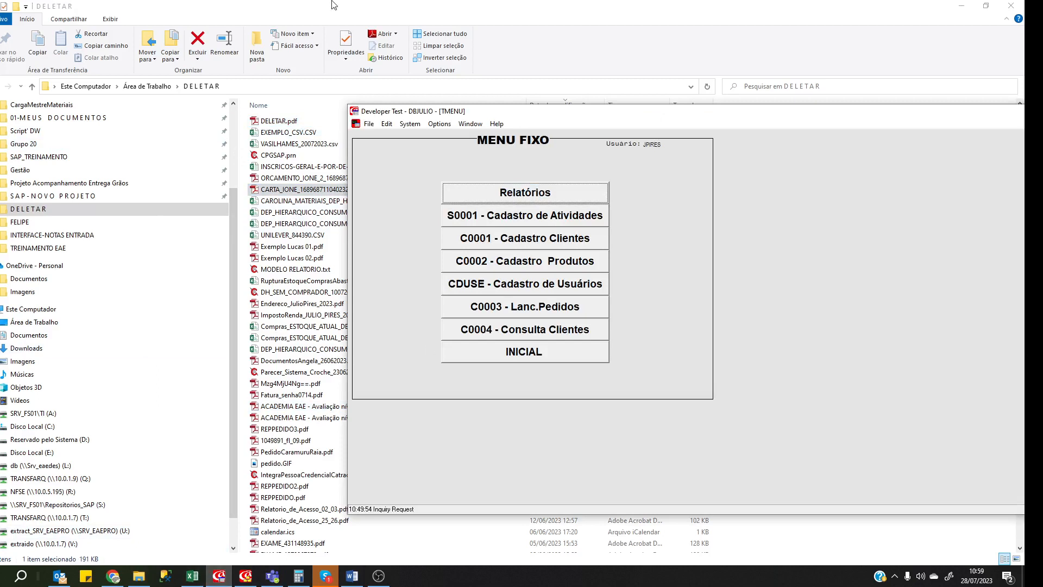
Launch the REPCARGA report again via System > Run Report.
left_click(409, 124)
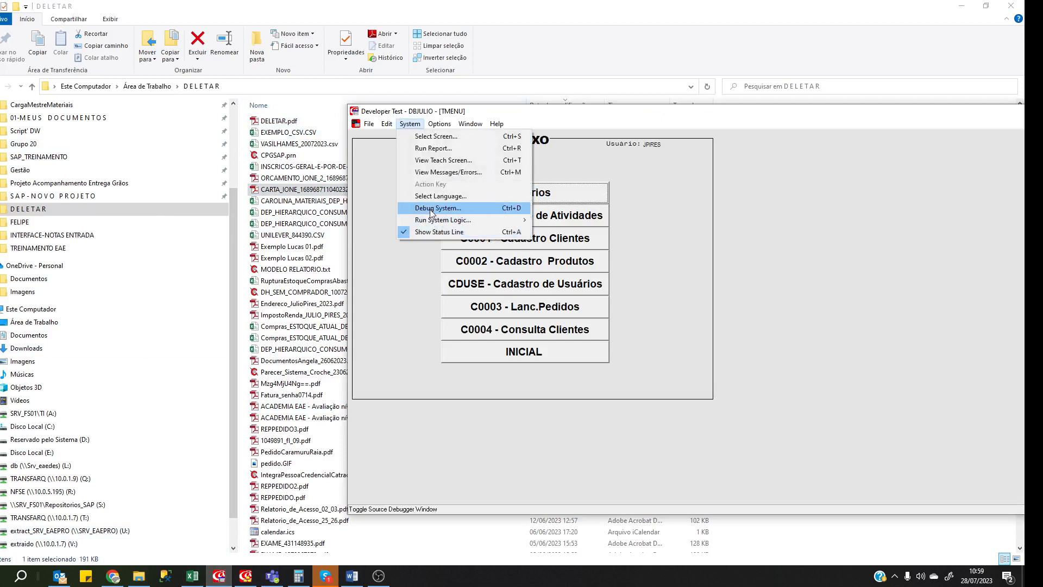
left_click(433, 152)
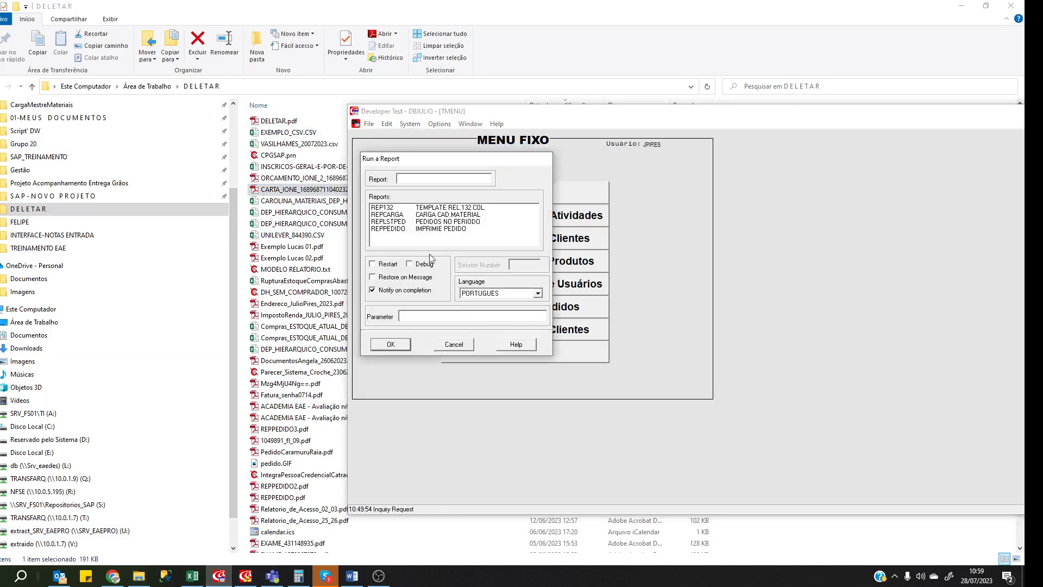
left_click(392, 215)
left_click(410, 340)
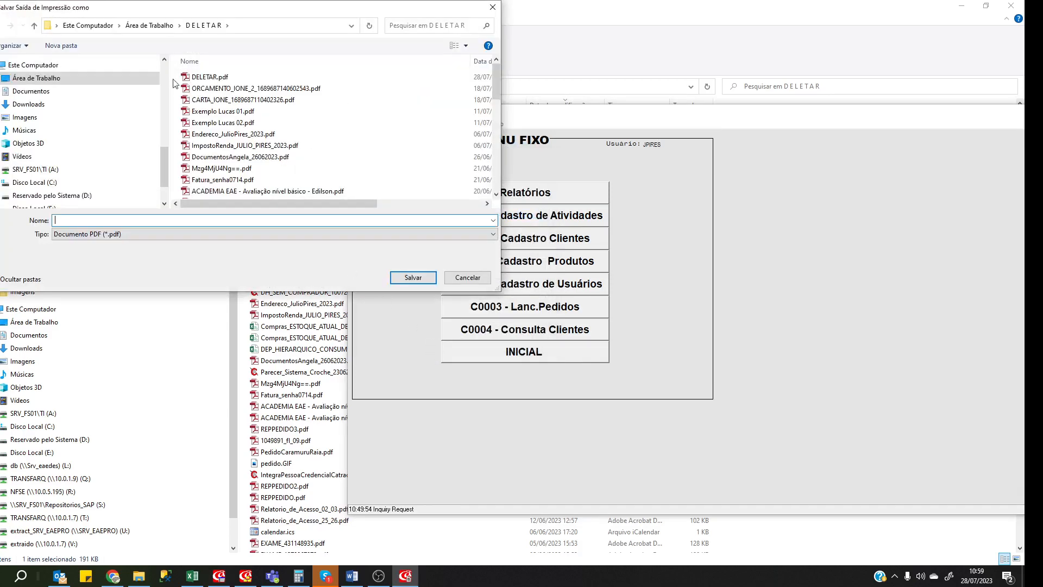
Save its output over DELETAR.pdf, acknowledge completion and close the report window.
left_click(206, 81)
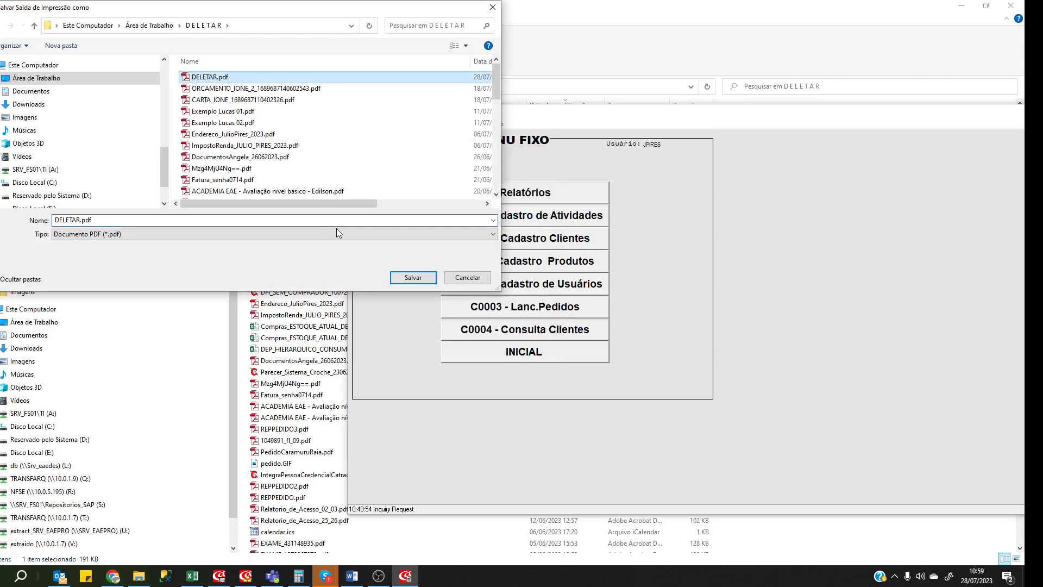
left_click(408, 277)
left_click(523, 292)
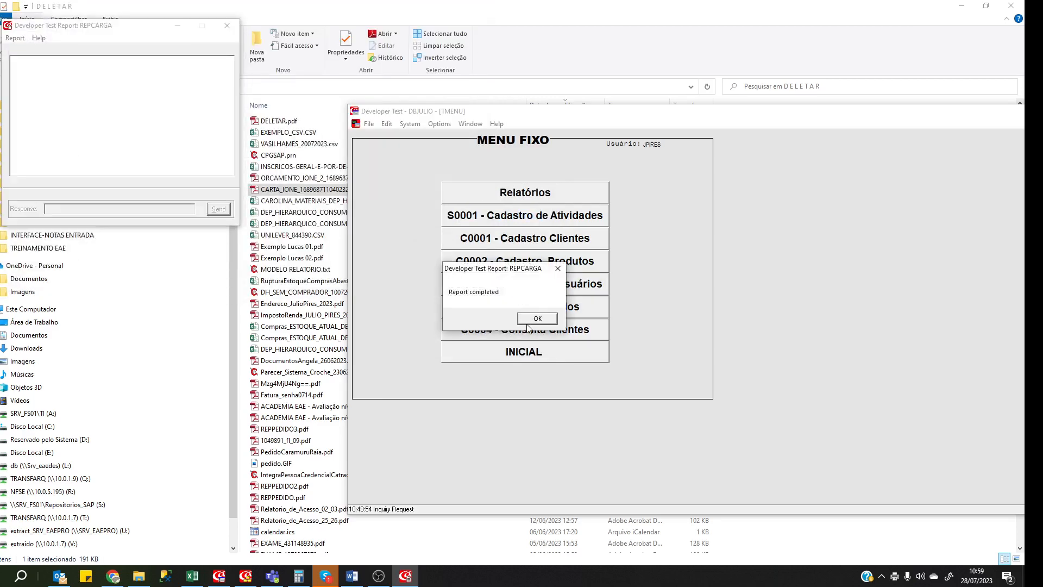
left_click(537, 318)
left_click(15, 38)
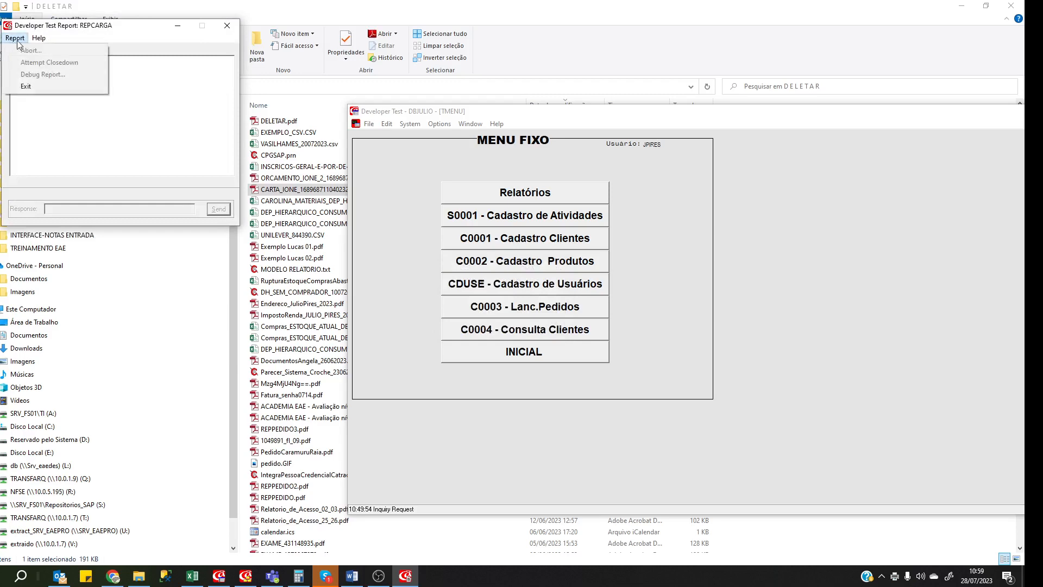
left_click(25, 86)
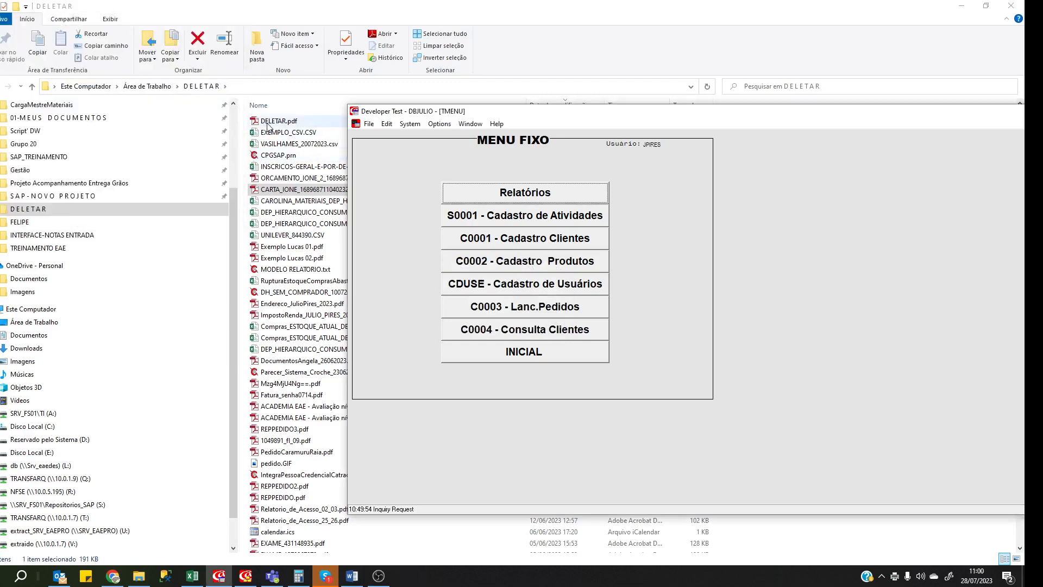
left_click(267, 126)
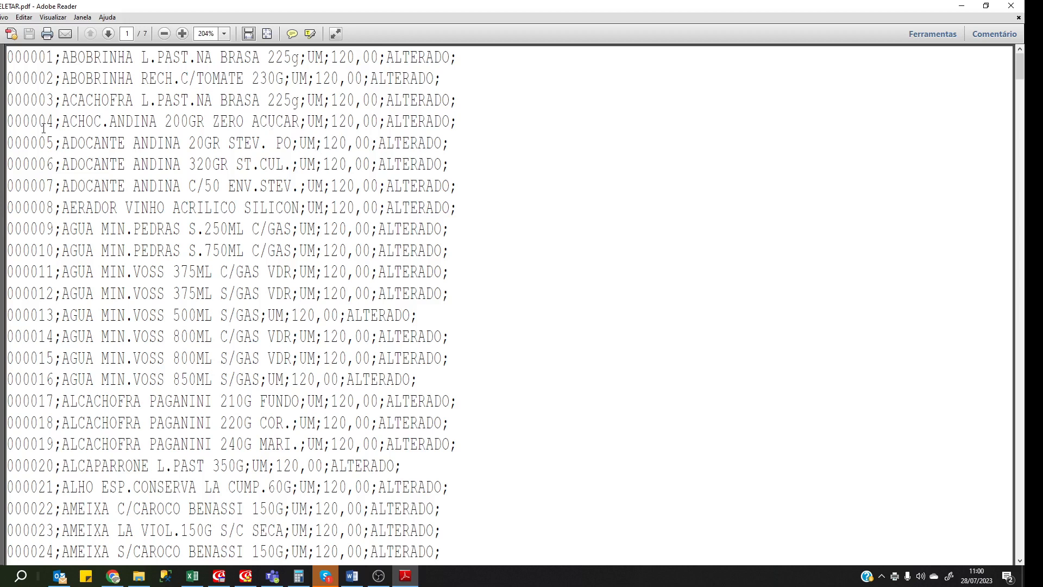
Select all text of DELETAR.pdf's 419 ALTERADO material lines and switch to Excel.
left_click_drag(9, 57, 12, 61)
key("ctrl+shift+End")
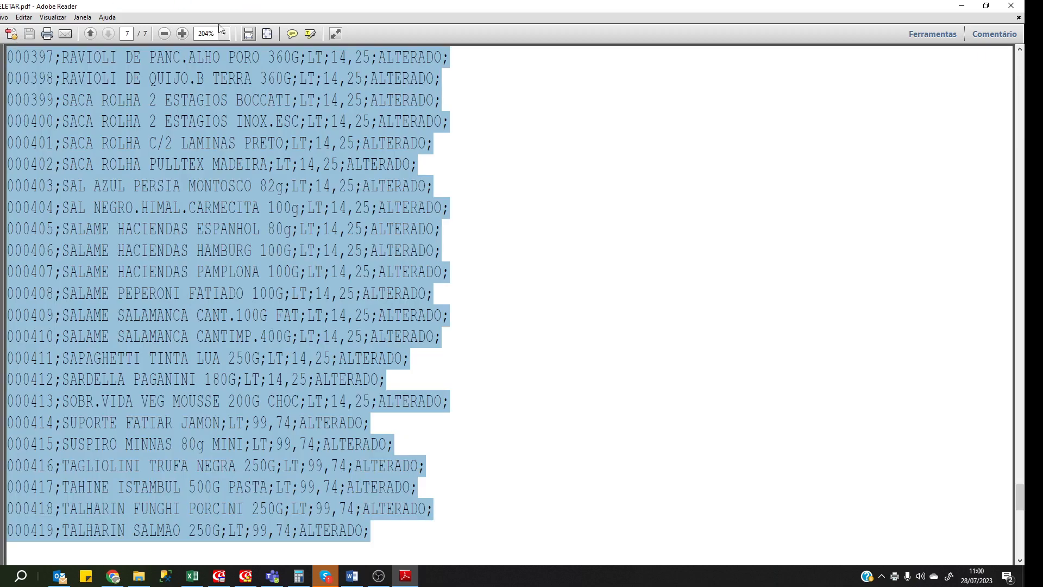
left_click(191, 576)
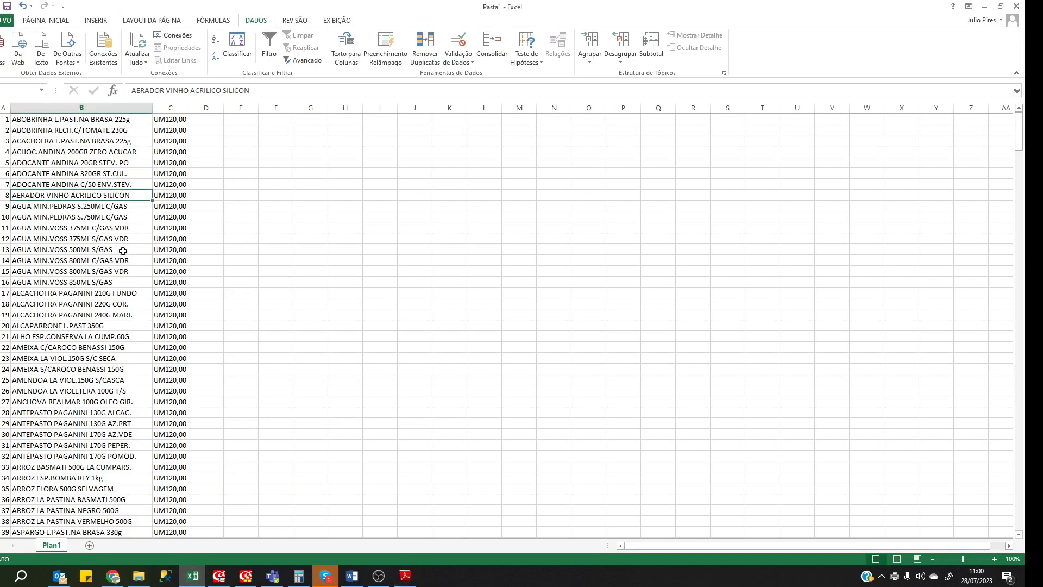
Clear the old data from Pasta1 and paste the PDF materials text at cell A1.
key("ctrl+a")
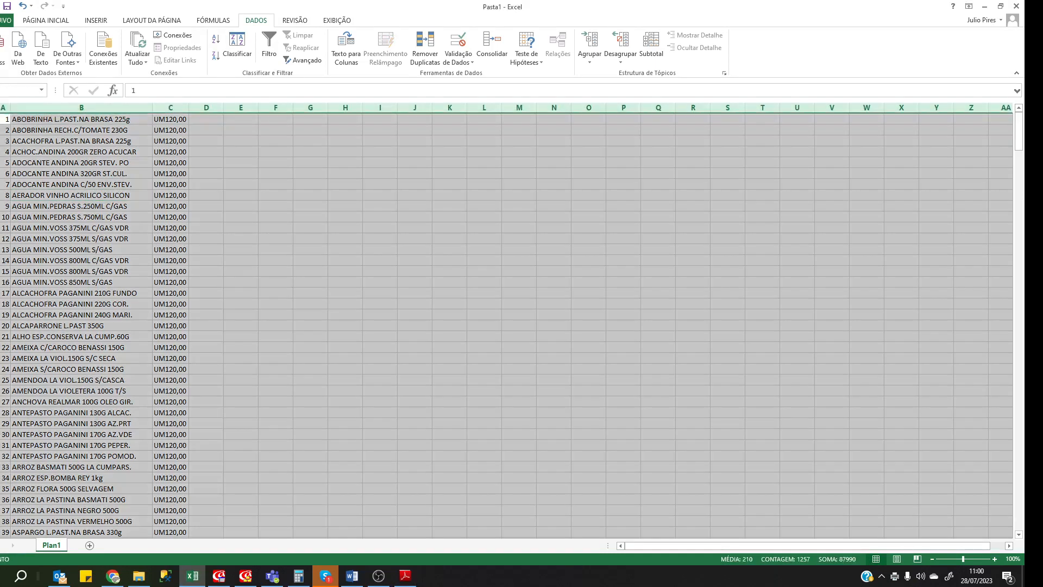
key("ctrl+minus")
key("Up")
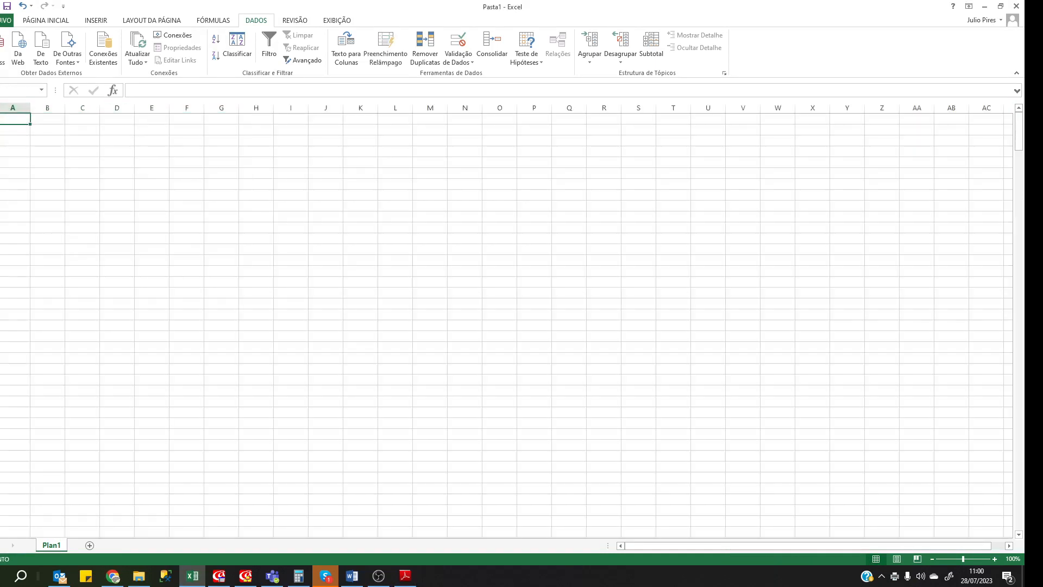
key("Down")
key("Up")
key("ctrl+v")
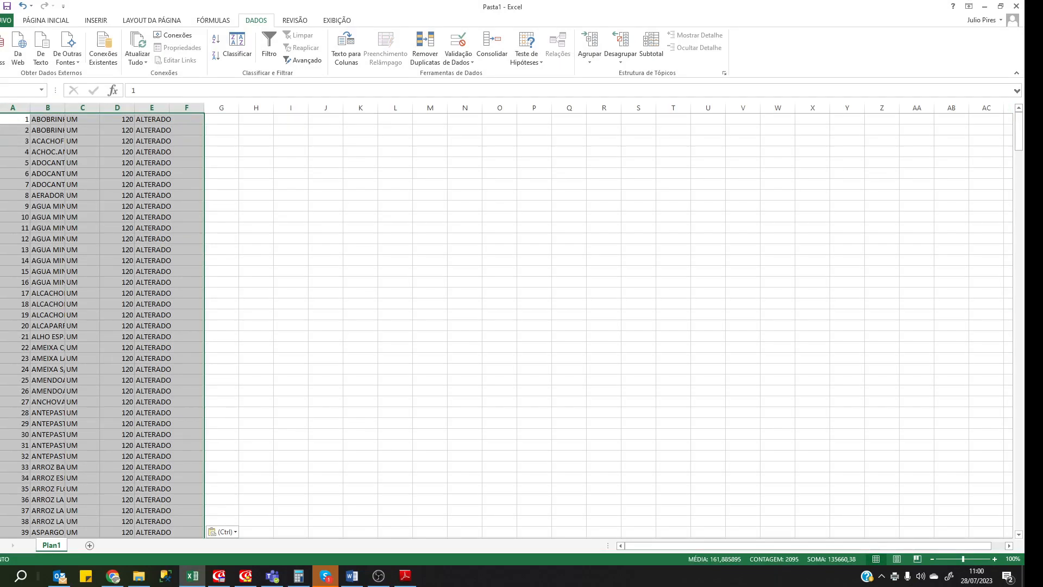
Auto-fit all columns to their contents and look over the product and price columns.
key("ctrl+a")
double_click(30, 108)
left_click_drag(81, 141, 97, 151)
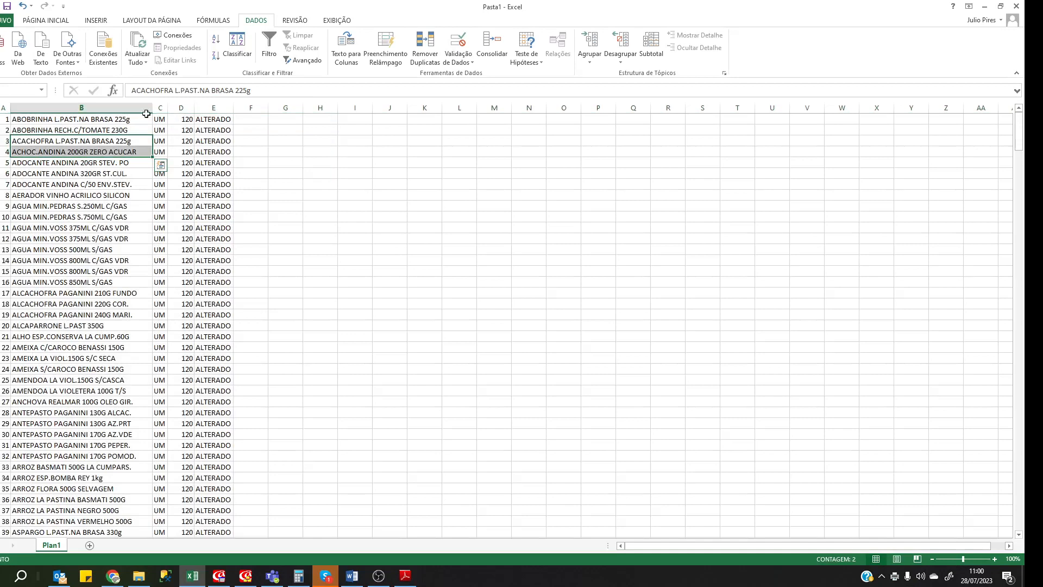
left_click(181, 108)
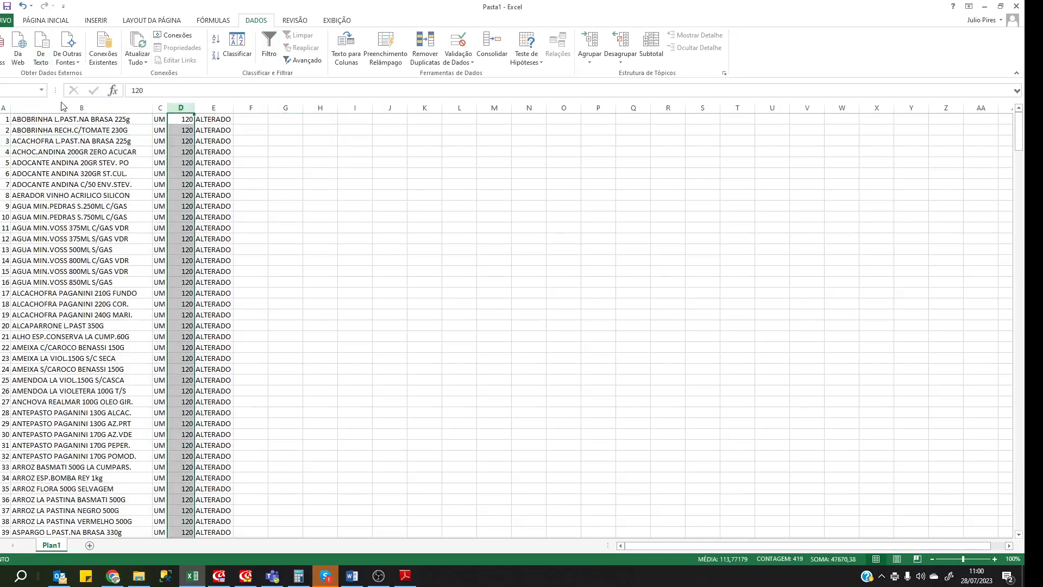
left_click(318, 262)
scroll(216, 198, "down", 4)
scroll(187, 186, "up", 4)
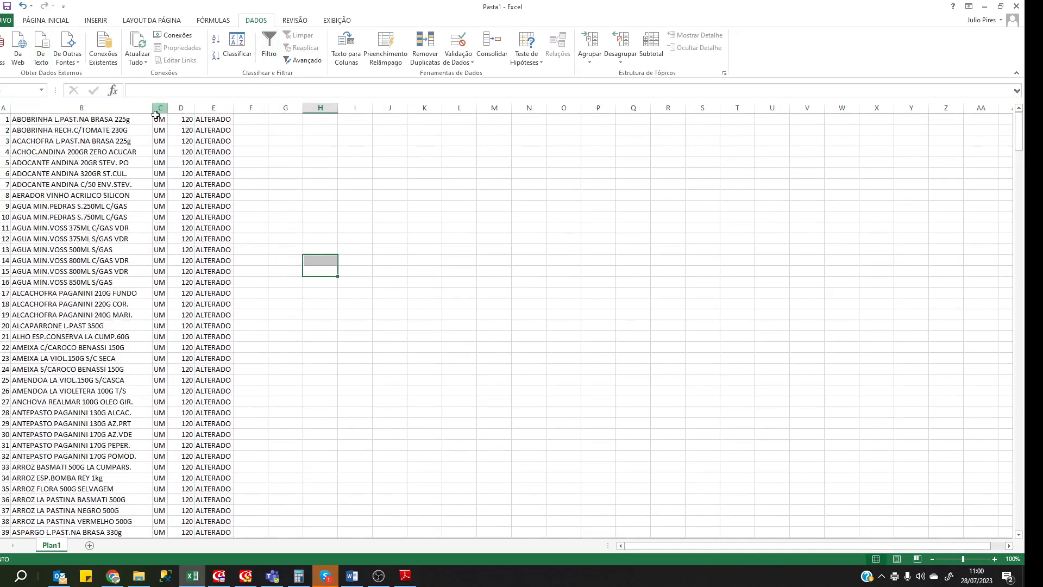
Apply comma style to column D so prices read 120,00, then return to the REPCARGA code.
left_click(181, 108)
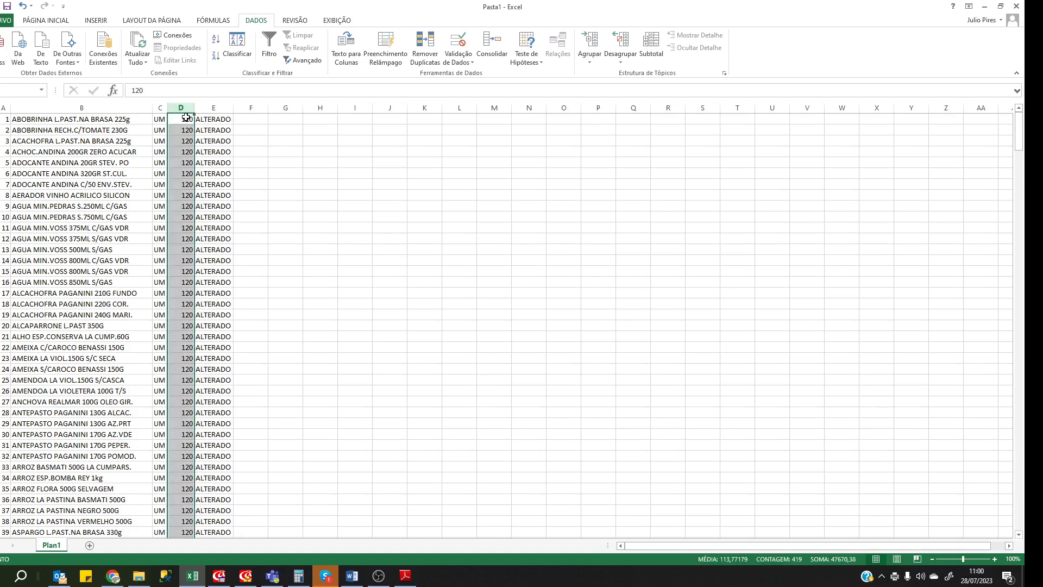
left_click(45, 21)
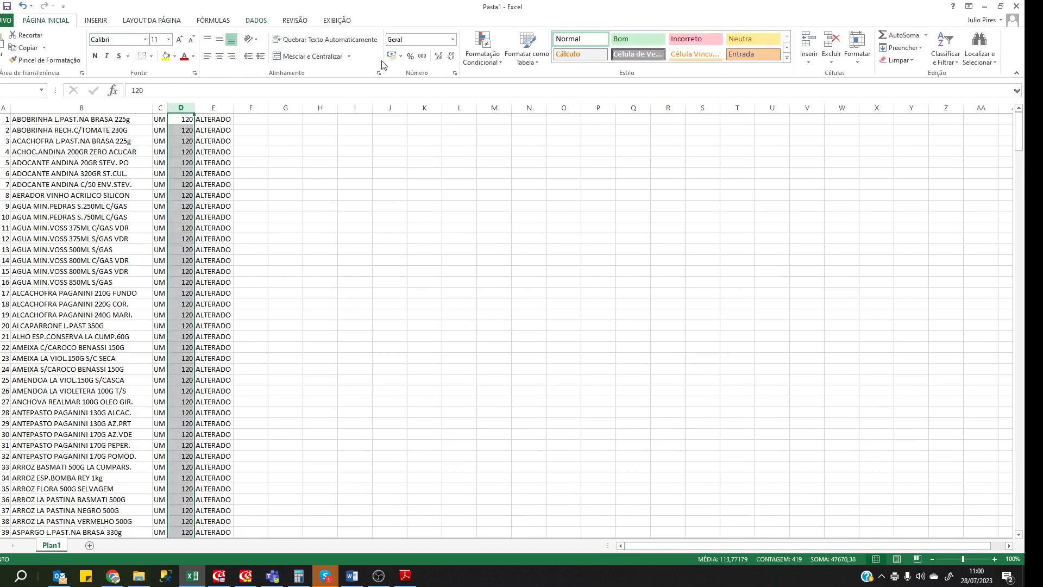
left_click(422, 56)
left_click(191, 194)
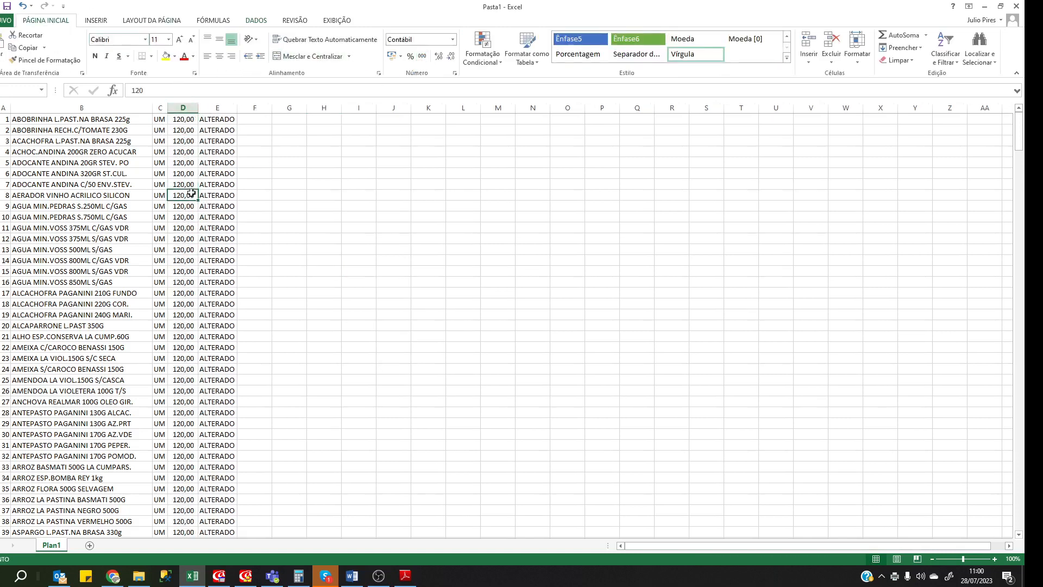
scroll(203, 144, "down", 5)
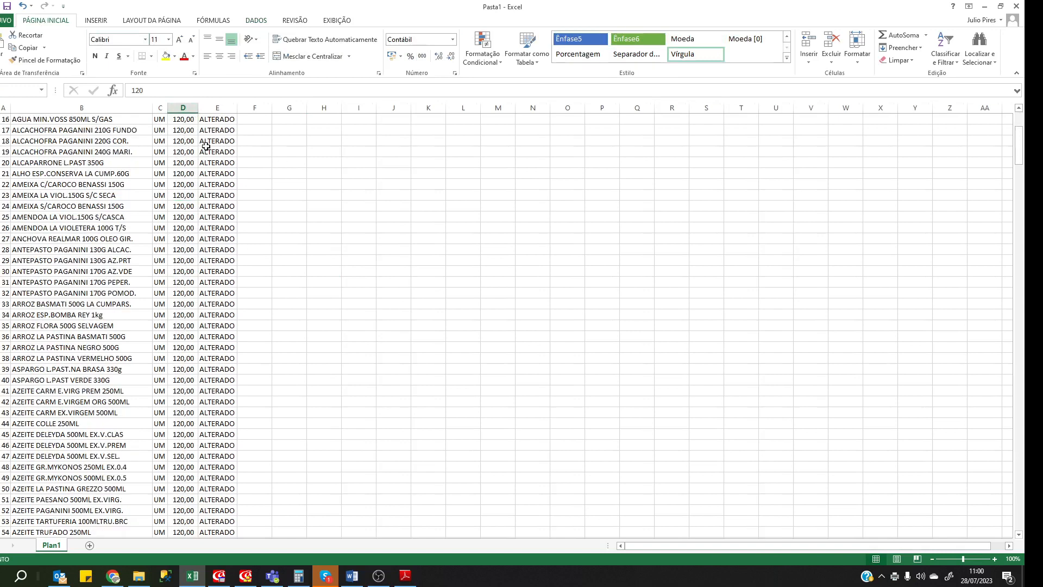
scroll(201, 142, "up", 4)
scroll(205, 146, "down", 16)
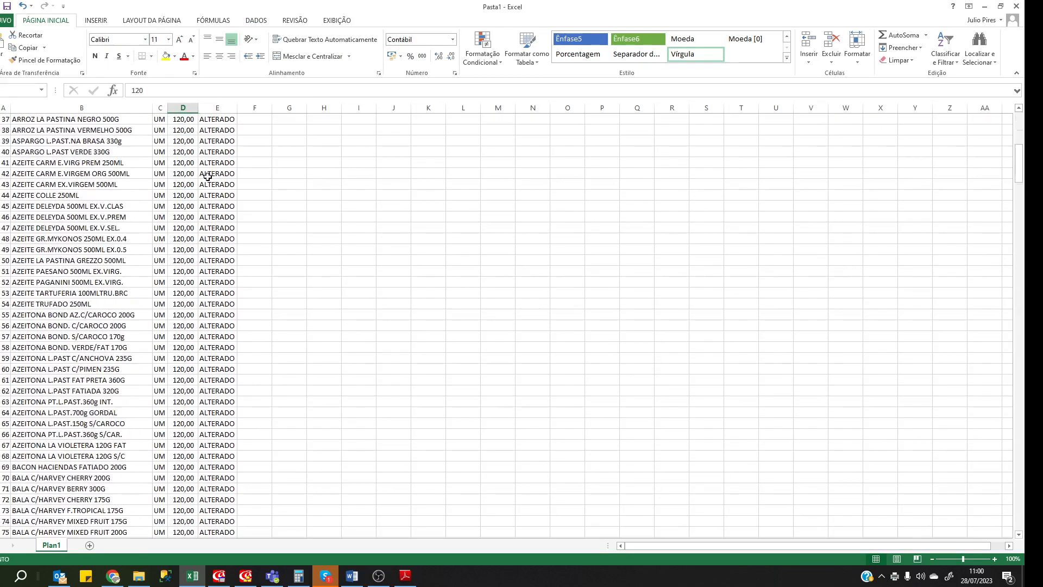
scroll(226, 214, "down", 17)
scroll(225, 214, "up", 7)
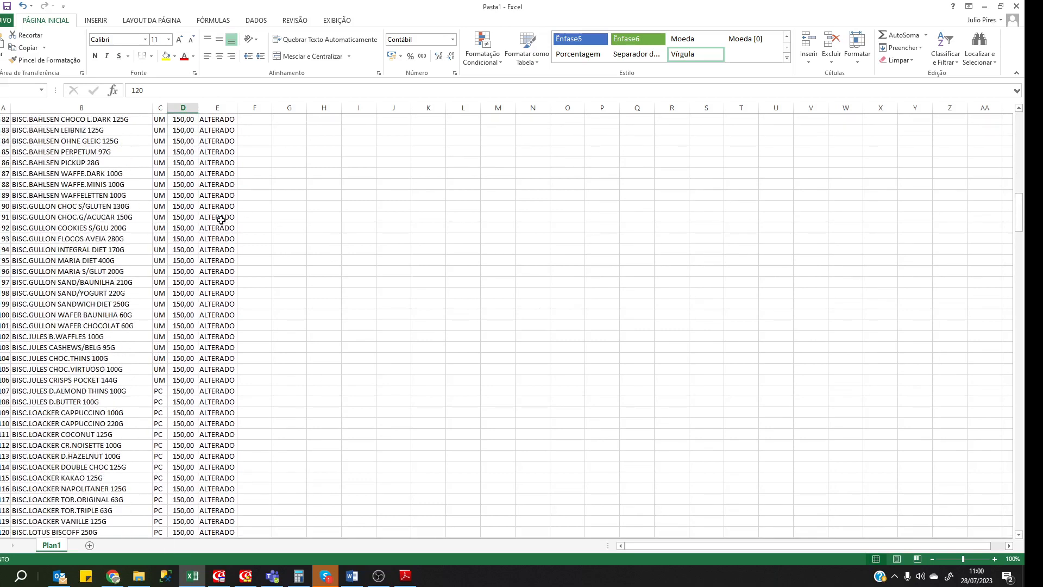
left_click(245, 580)
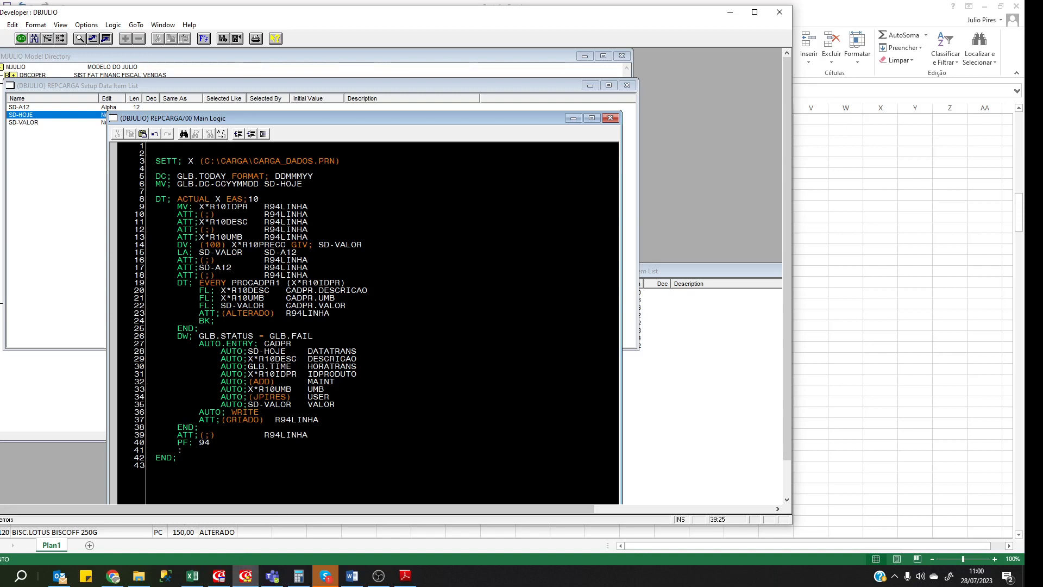
key("Right")
key("Right")
key("Right")
key("Right")
key("ctrl+s")
left_click(242, 283)
Check the later ALTERADO rows priced 50,00 in Pasta1, then bring up the Developer Test MENU FIXO.
left_click(193, 576)
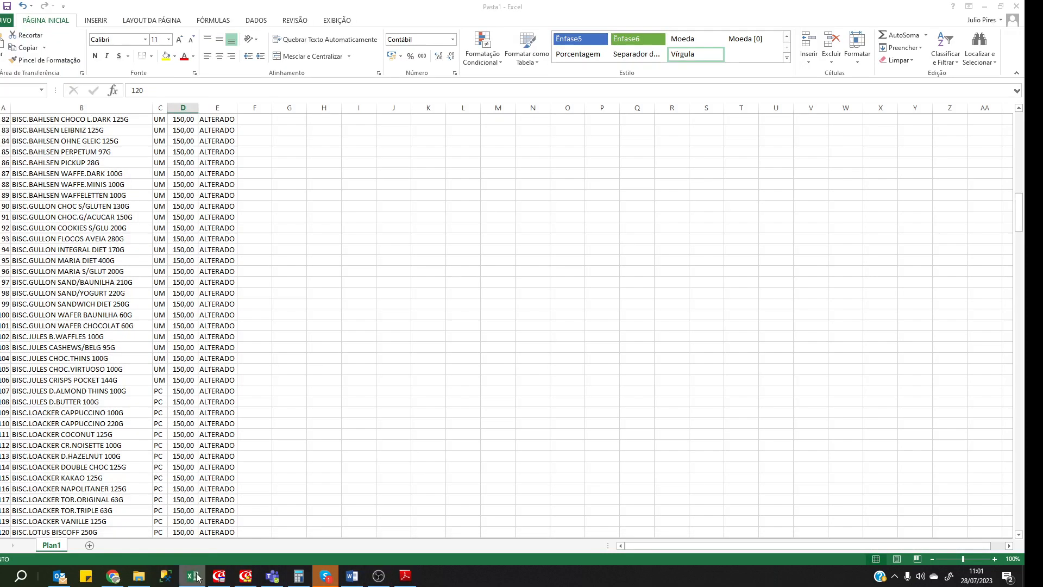
left_click(230, 326)
scroll(223, 325, "down", 4)
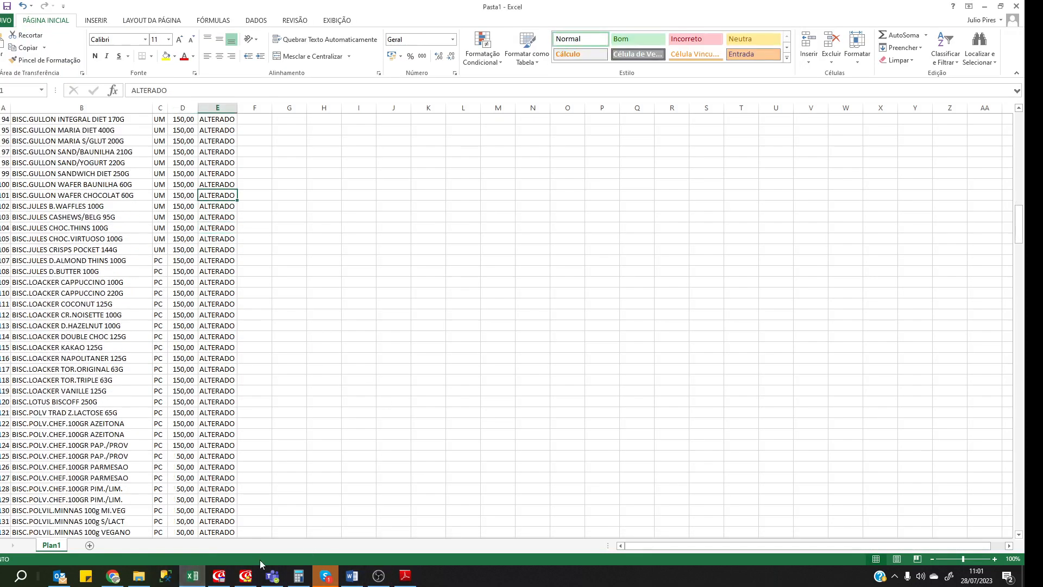
left_click(261, 413)
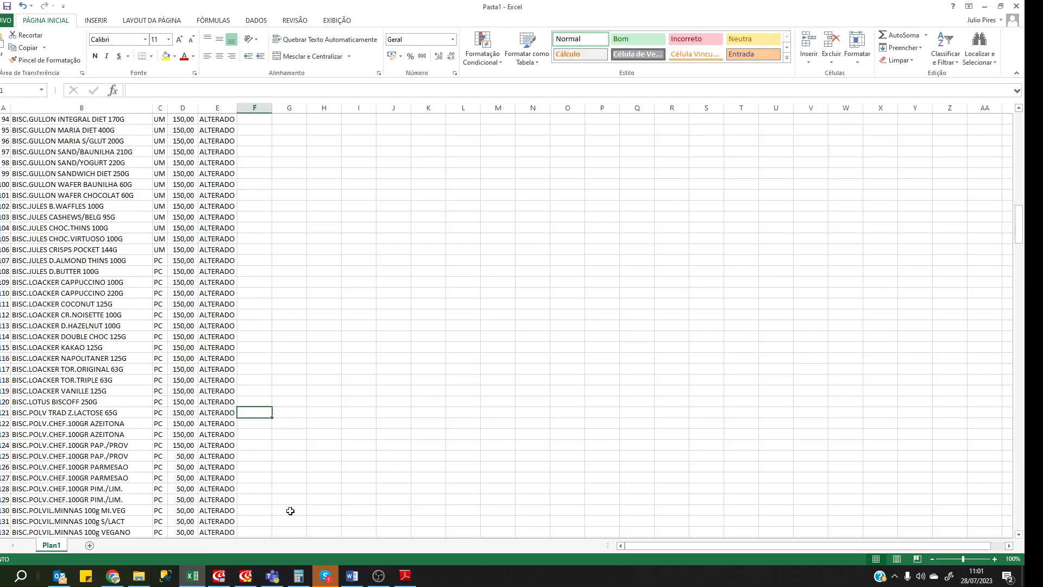
left_click(219, 576)
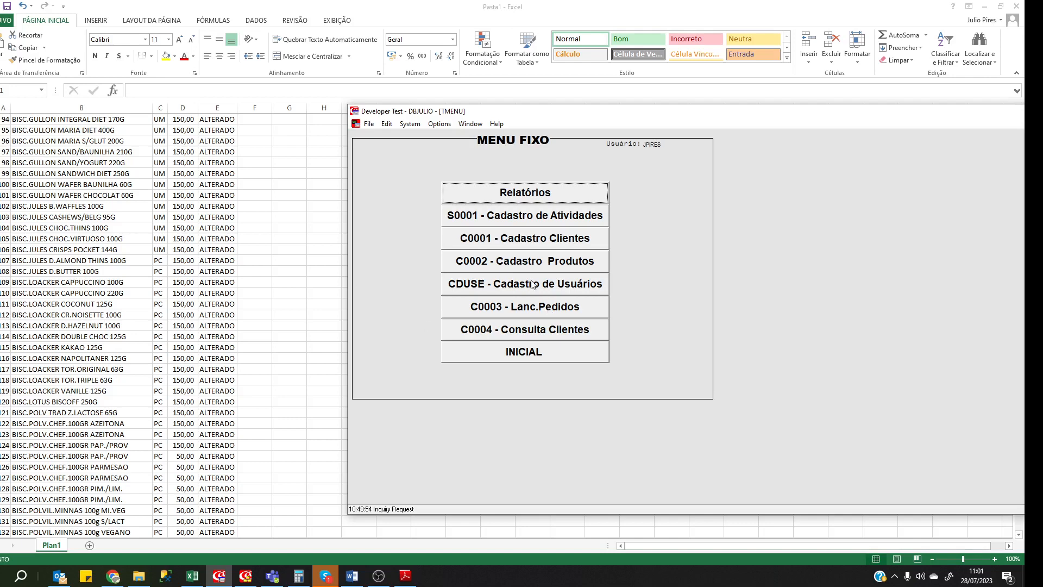
Open Cadastro de Materiais via C0002 - Cadastro Produtos and consult material 42.
left_click(532, 262)
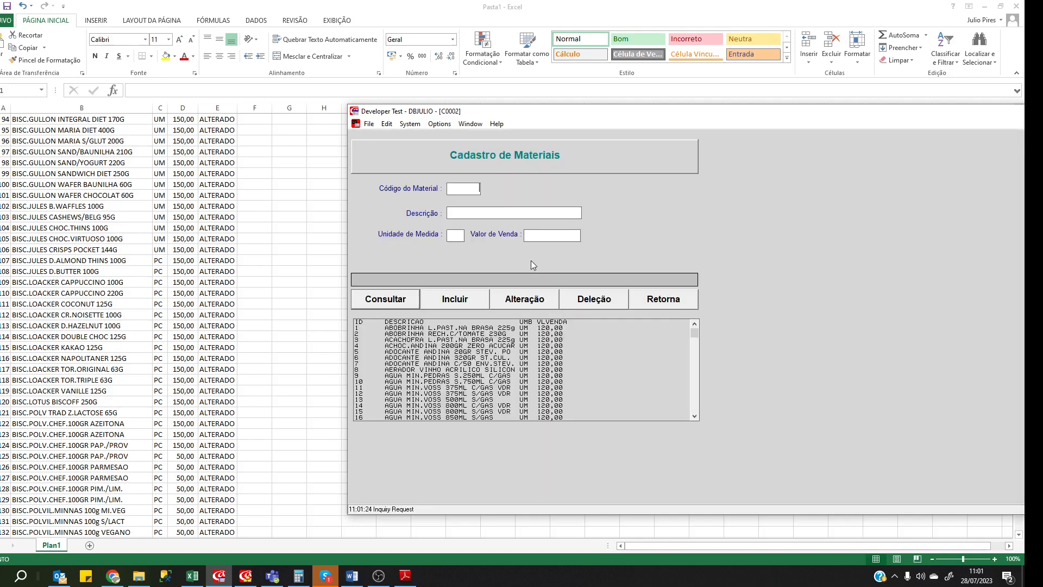
left_click(445, 377)
scroll(468, 379, "down", 6)
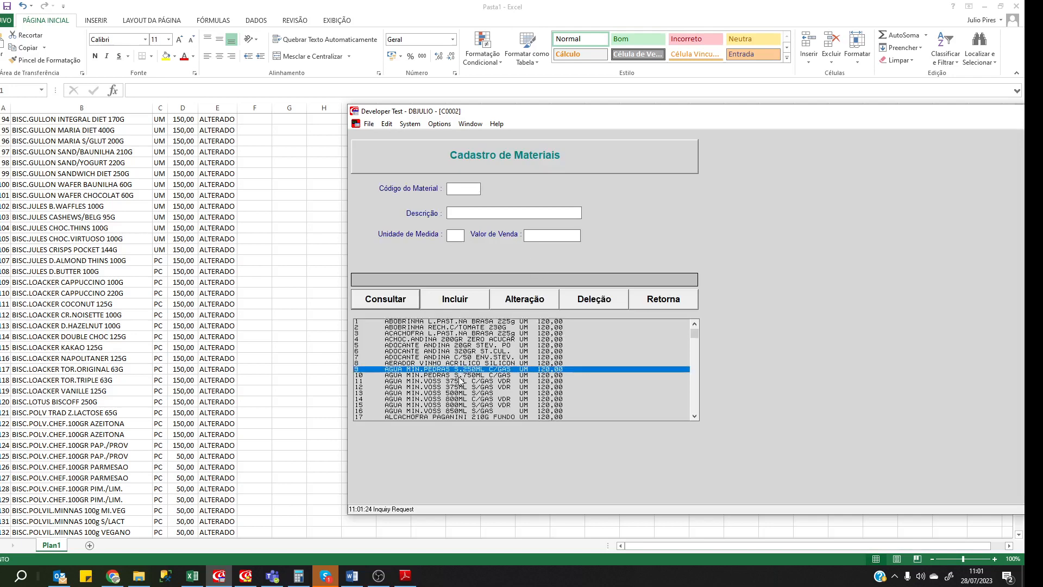
scroll(468, 379, "down", 5)
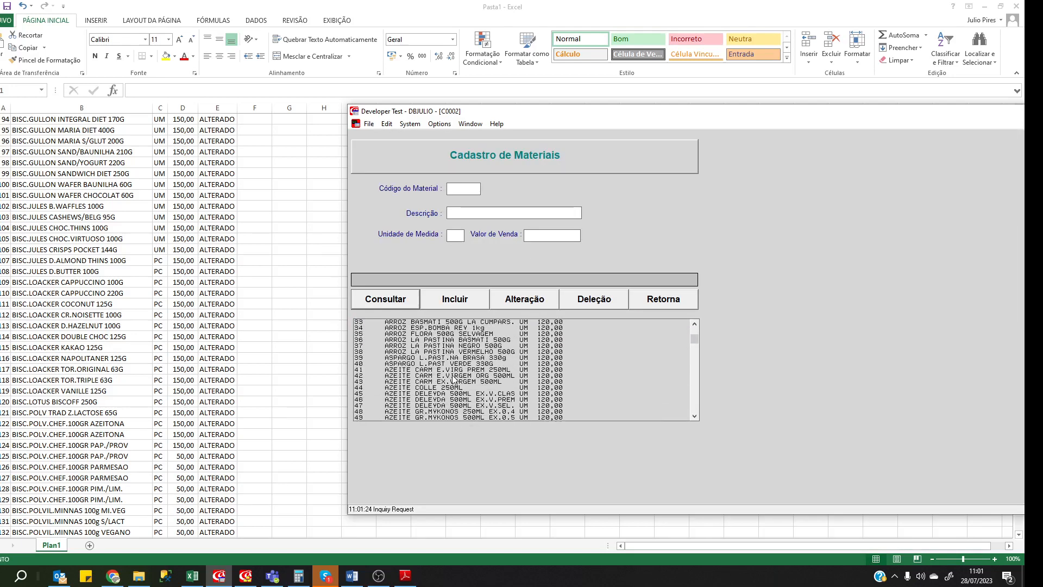
left_click(455, 377)
left_click(388, 306)
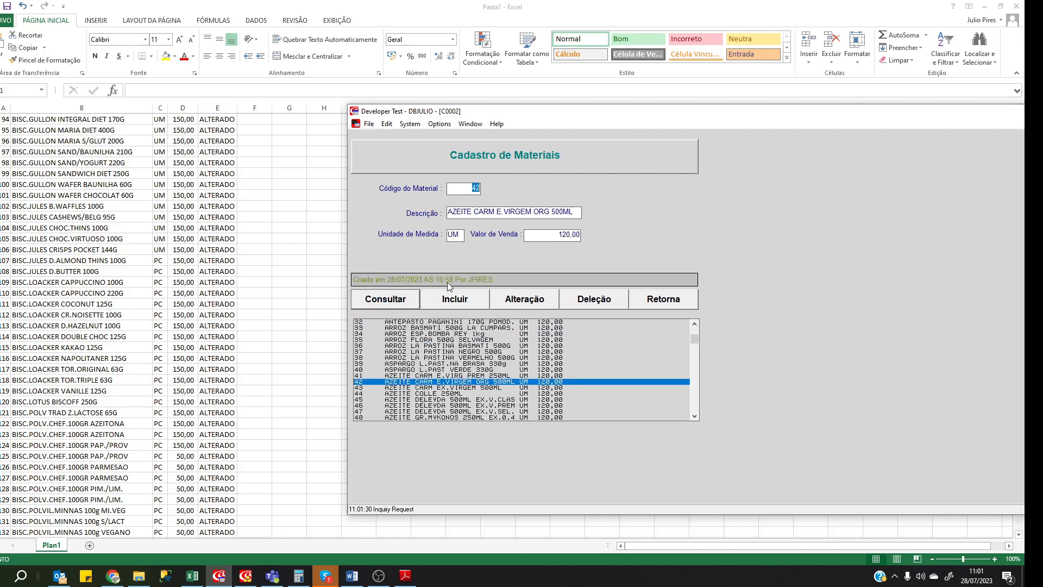
Consult materials 61, 80 and 90 in the Cadastro de Materiais form.
scroll(457, 382, "down", 6)
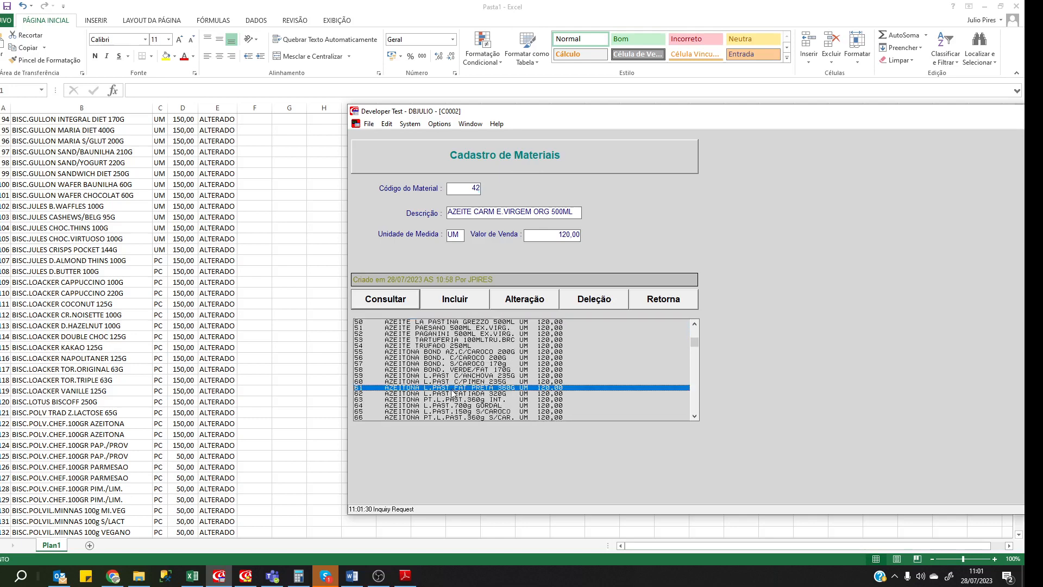
left_click(398, 300)
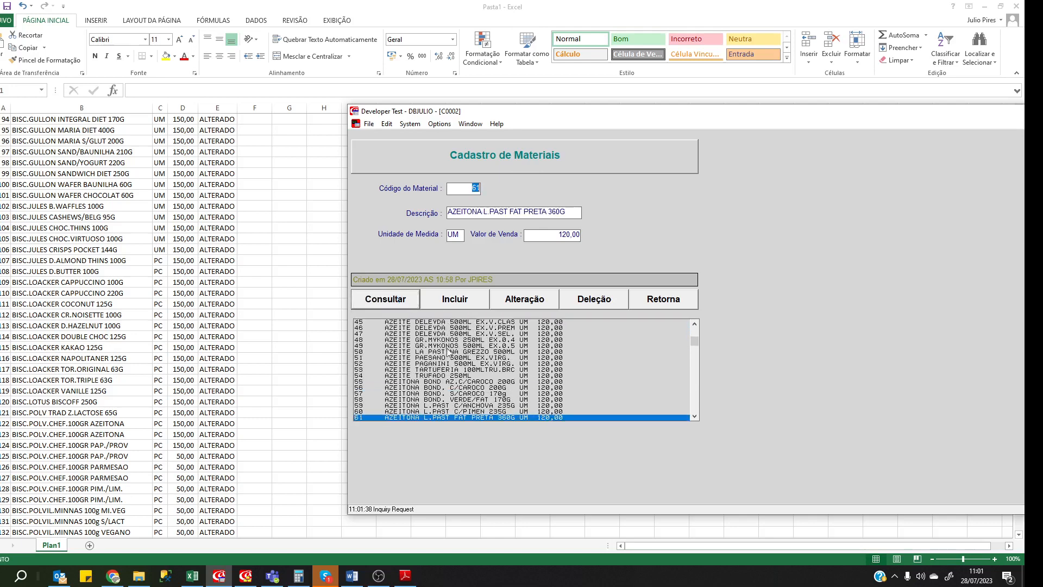
scroll(455, 347, "down", 6)
scroll(455, 347, "down", 2)
left_click(446, 387)
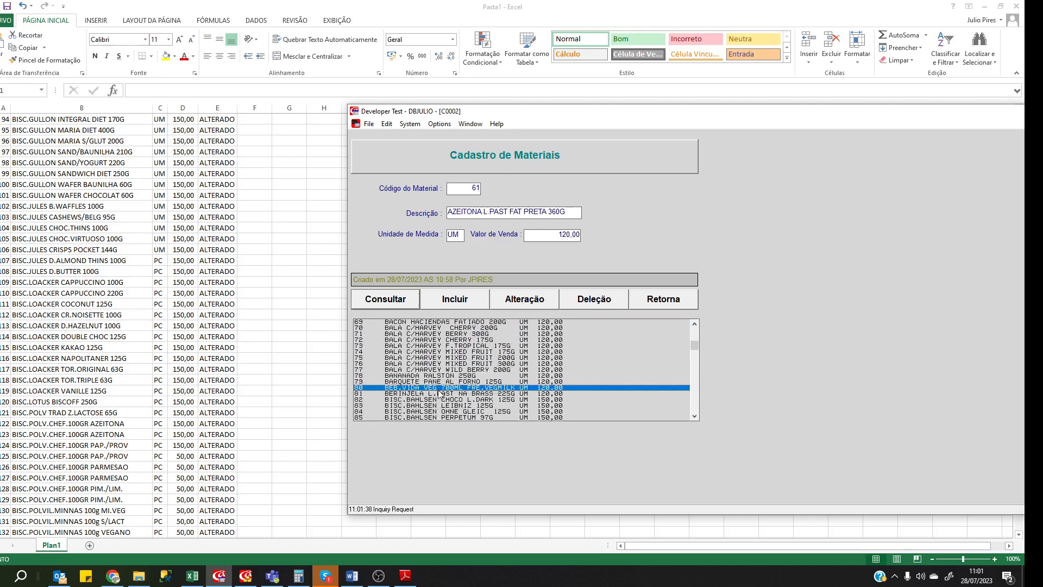
left_click(387, 300)
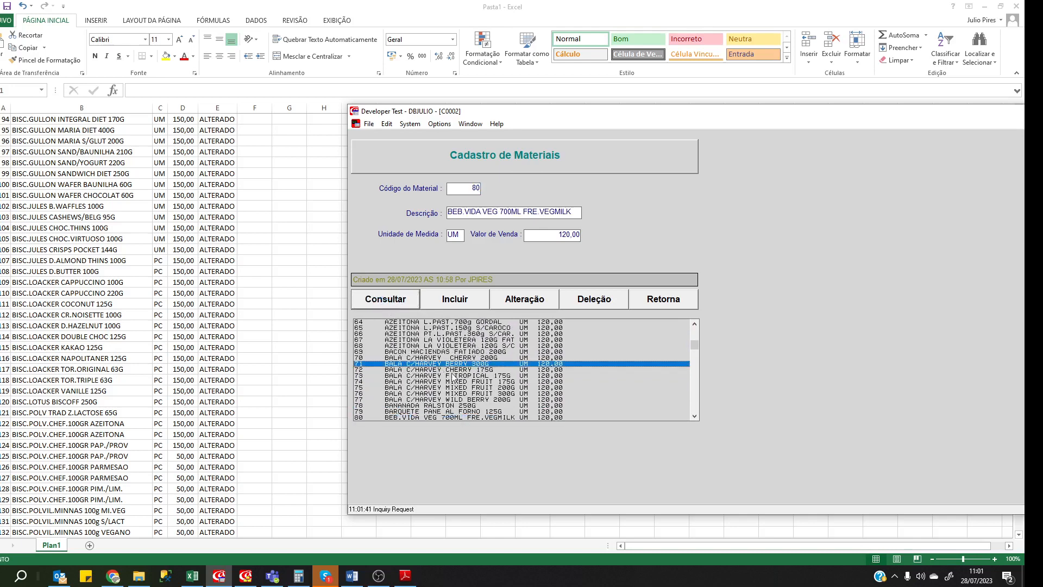
scroll(435, 380, "down", 4)
left_click(446, 387)
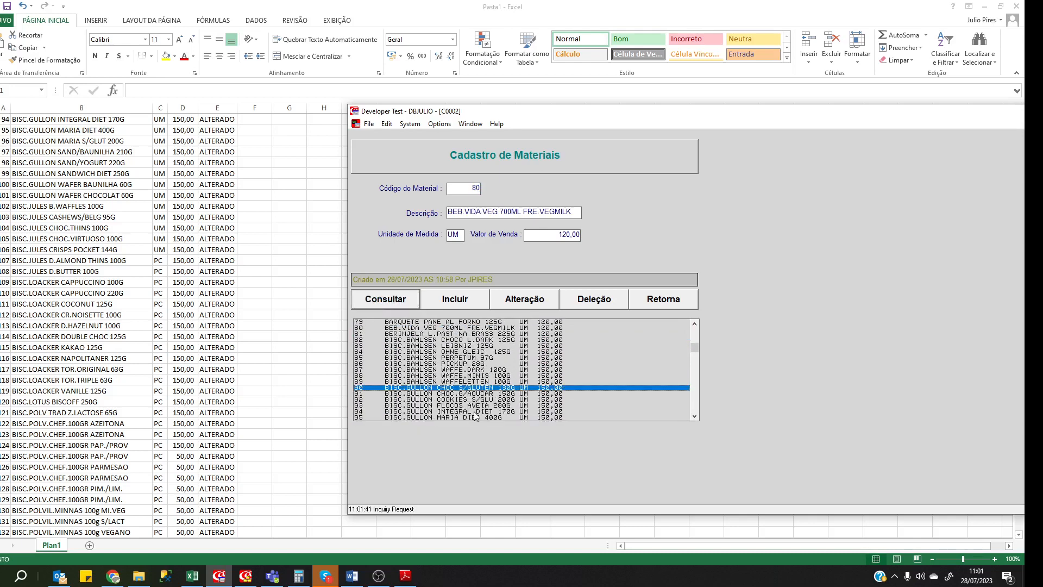
left_click(383, 302)
Consult material 395, RAVIOLI DE MOZ DE BUFALA 360G at 14,25, and move the window left.
scroll(428, 381, "down", 10)
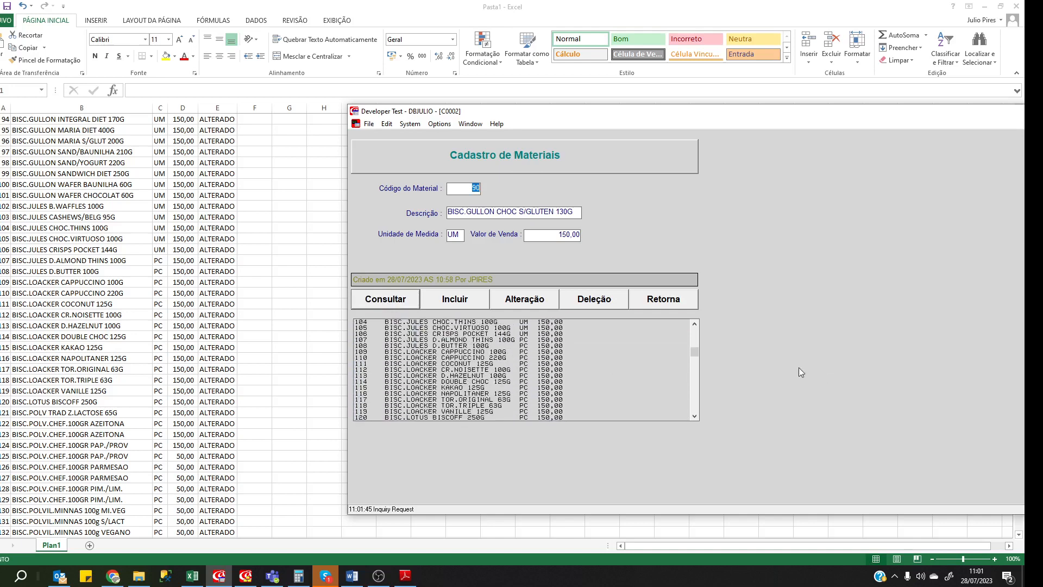
left_click_drag(695, 350, 696, 402)
left_click(538, 382)
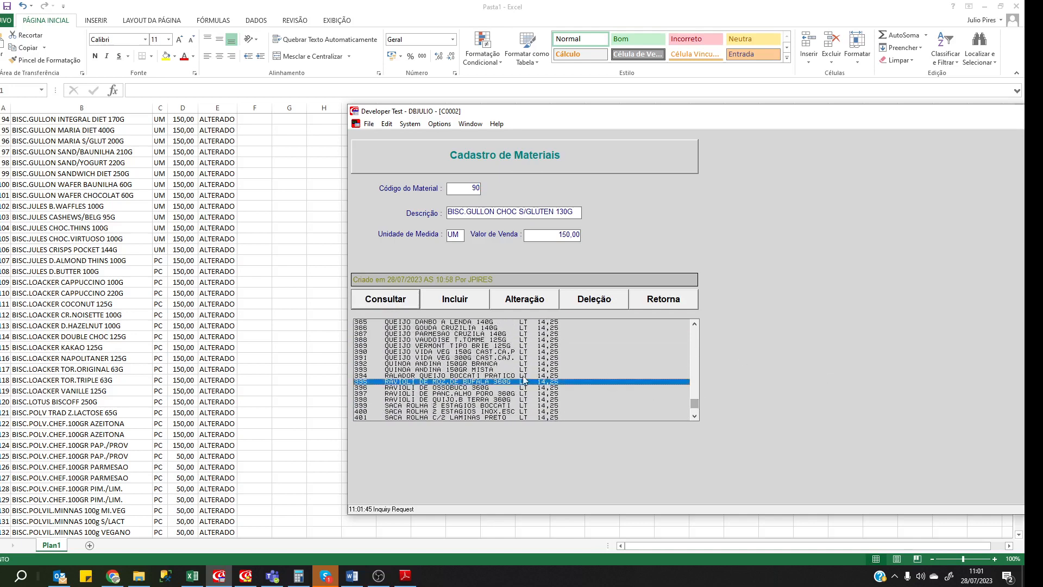
left_click(393, 303)
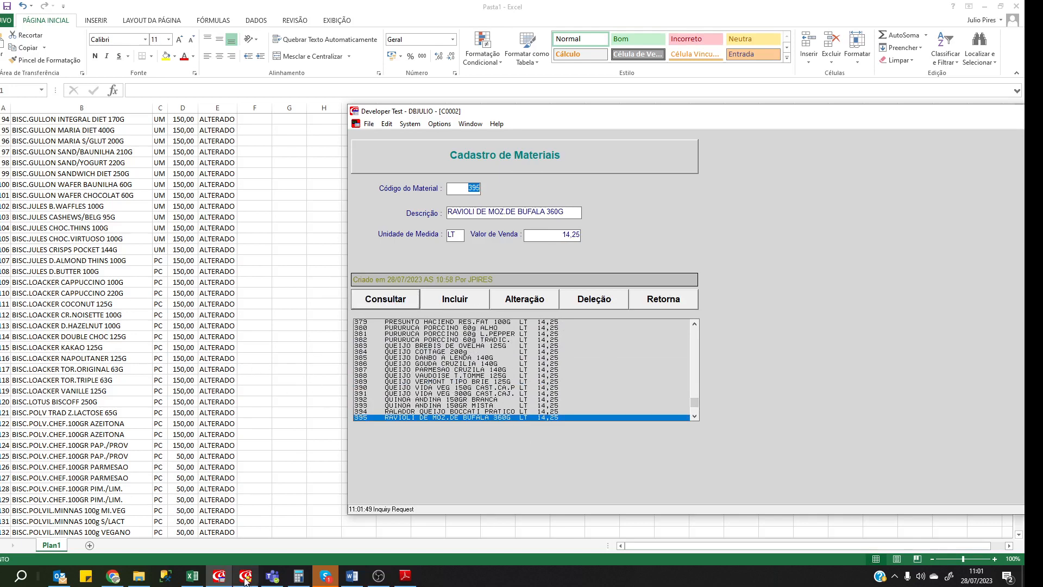
mouse_move(245, 578)
left_click_drag(498, 115, 333, 115)
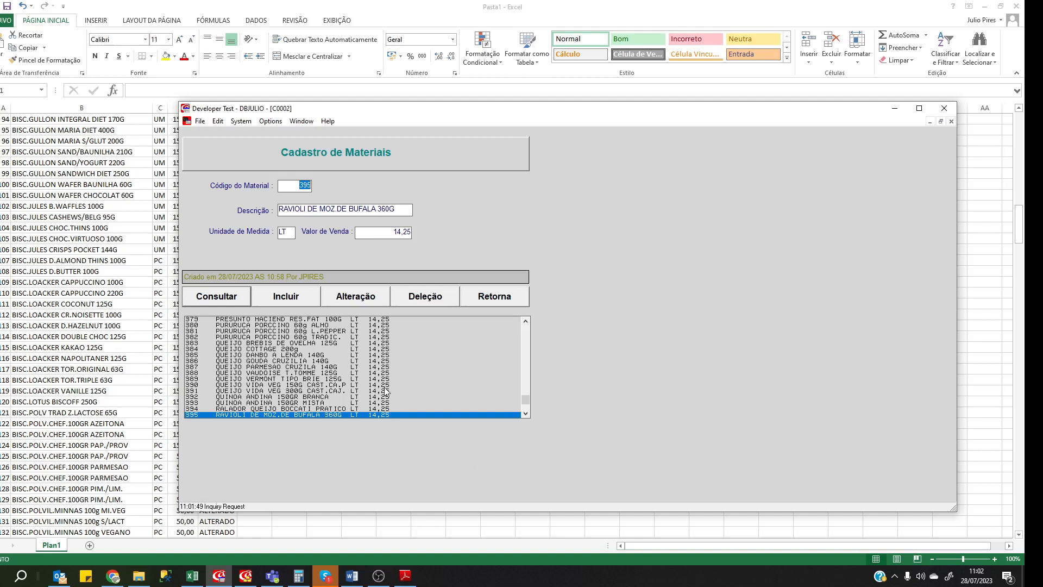
scroll(382, 387, "down", 3)
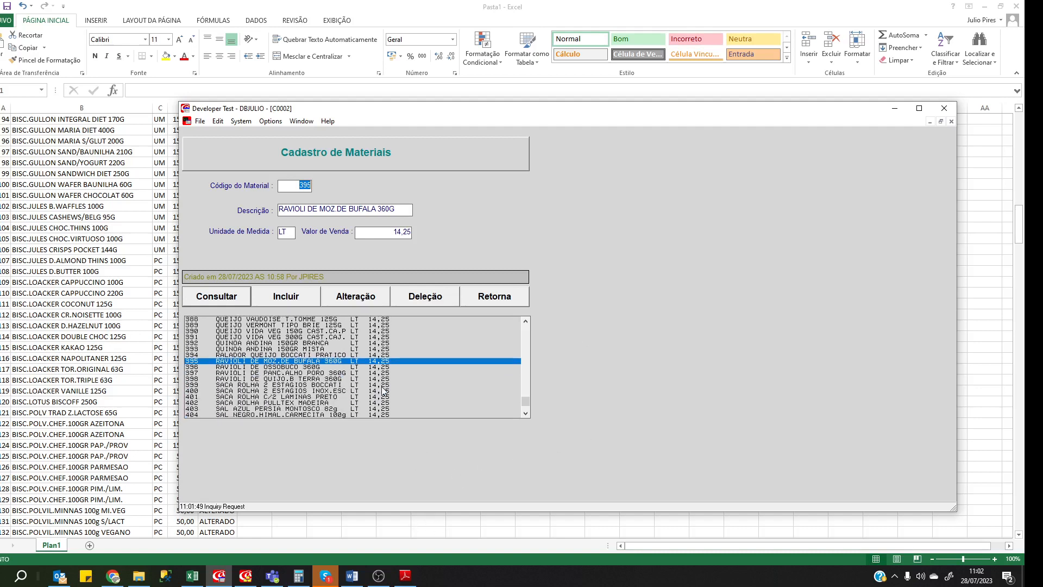